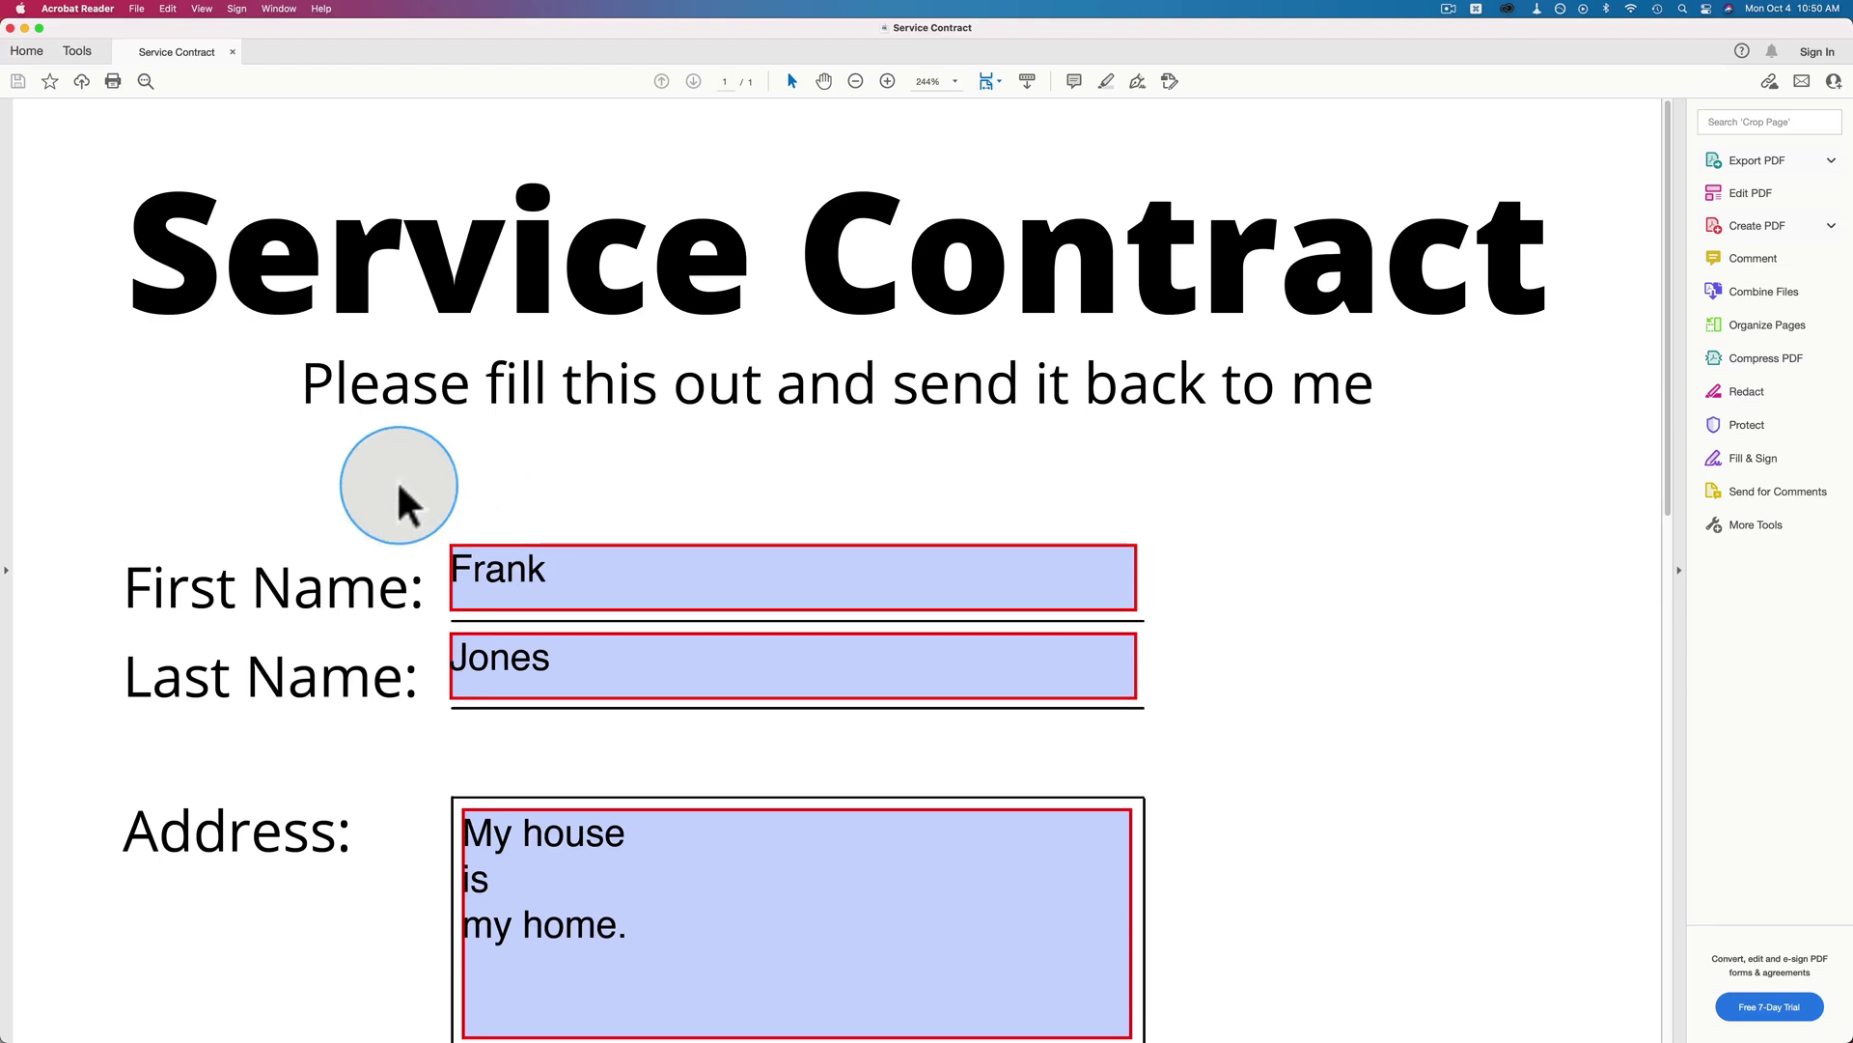
Scroll down the filled contract and choose the renewing-services option.
scroll(398, 497, down, 5)
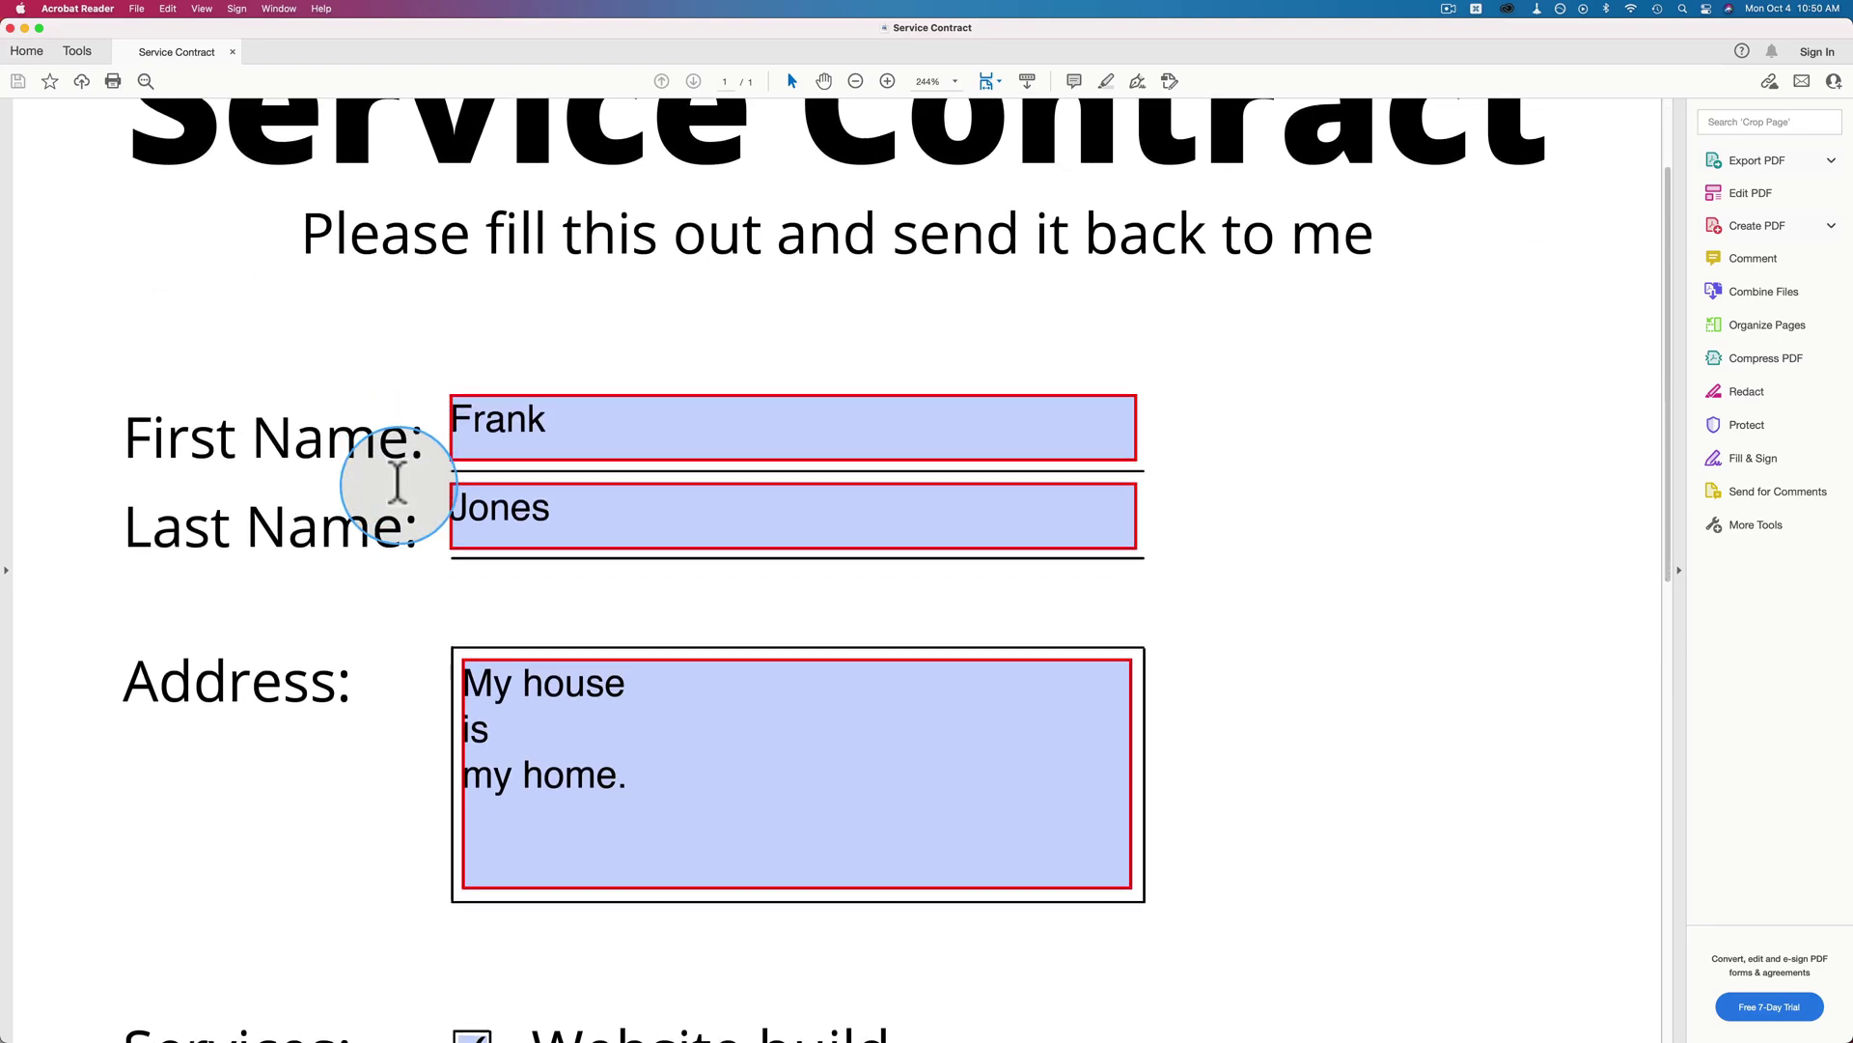
scroll(399, 478, down, 1)
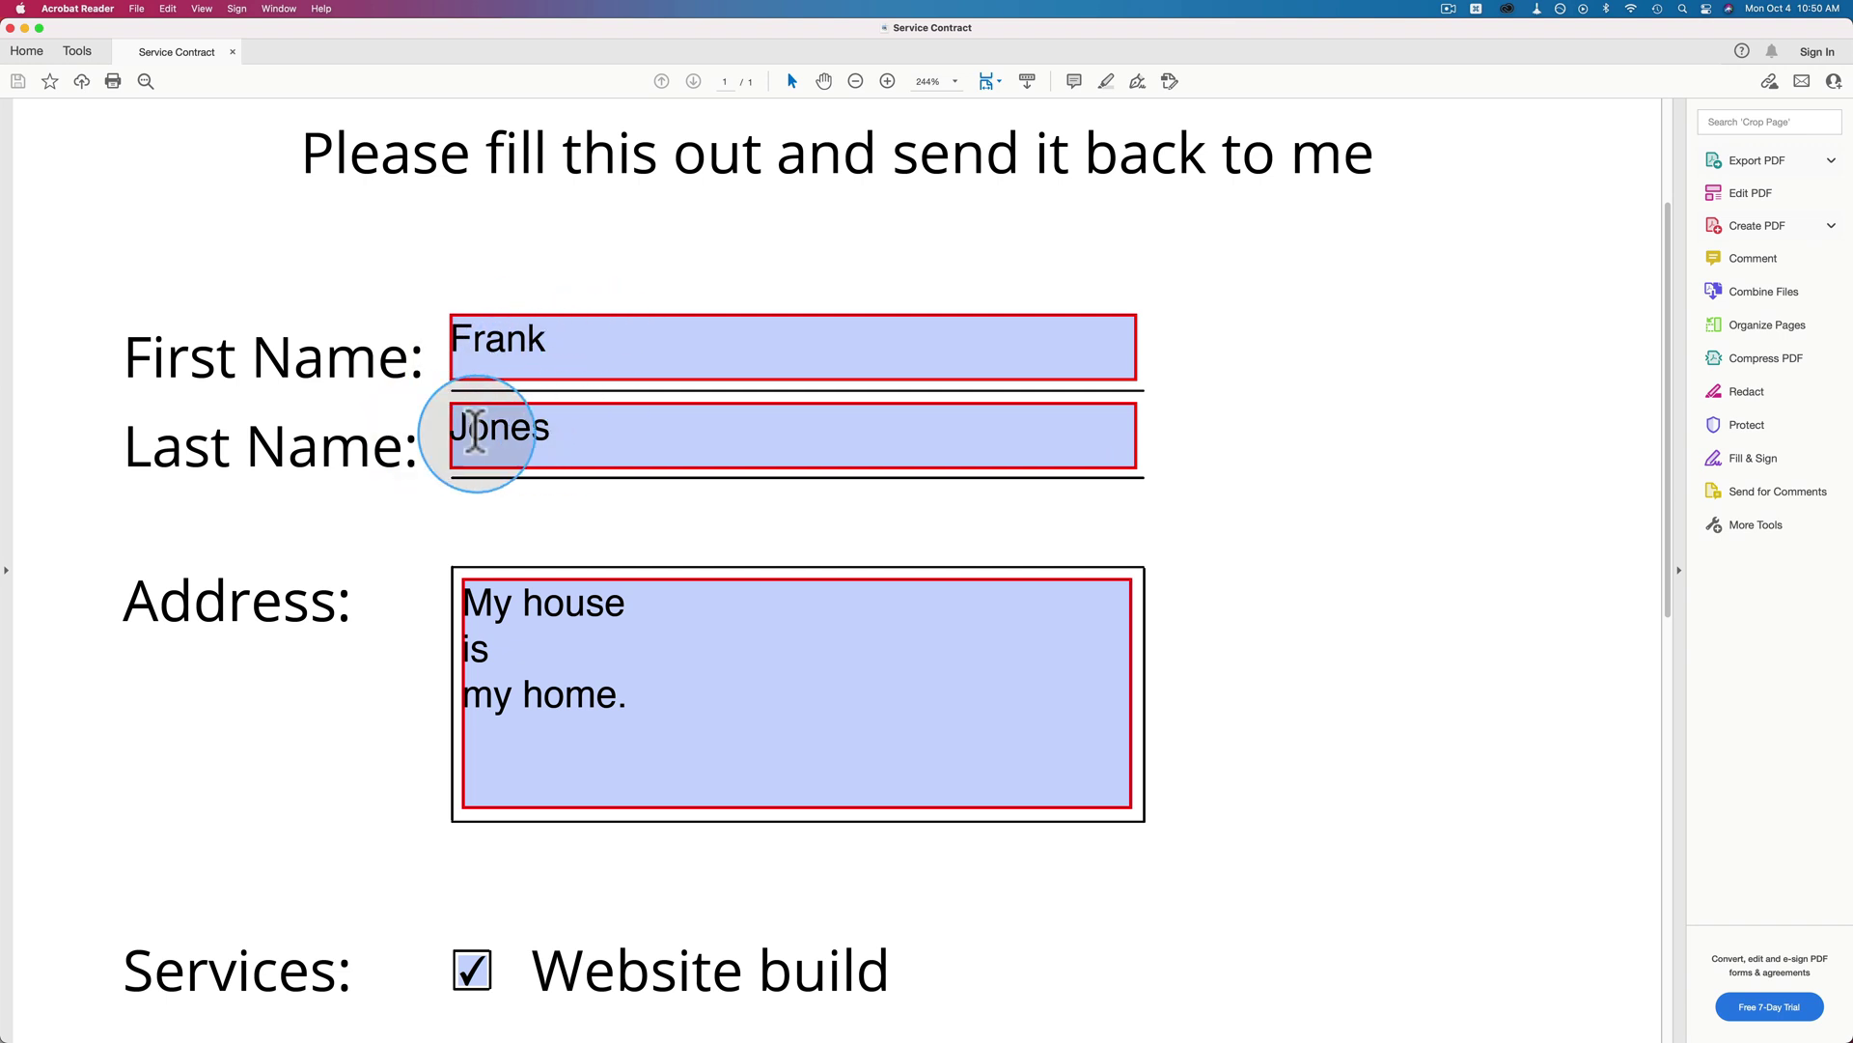
scroll(386, 478, down, 4)
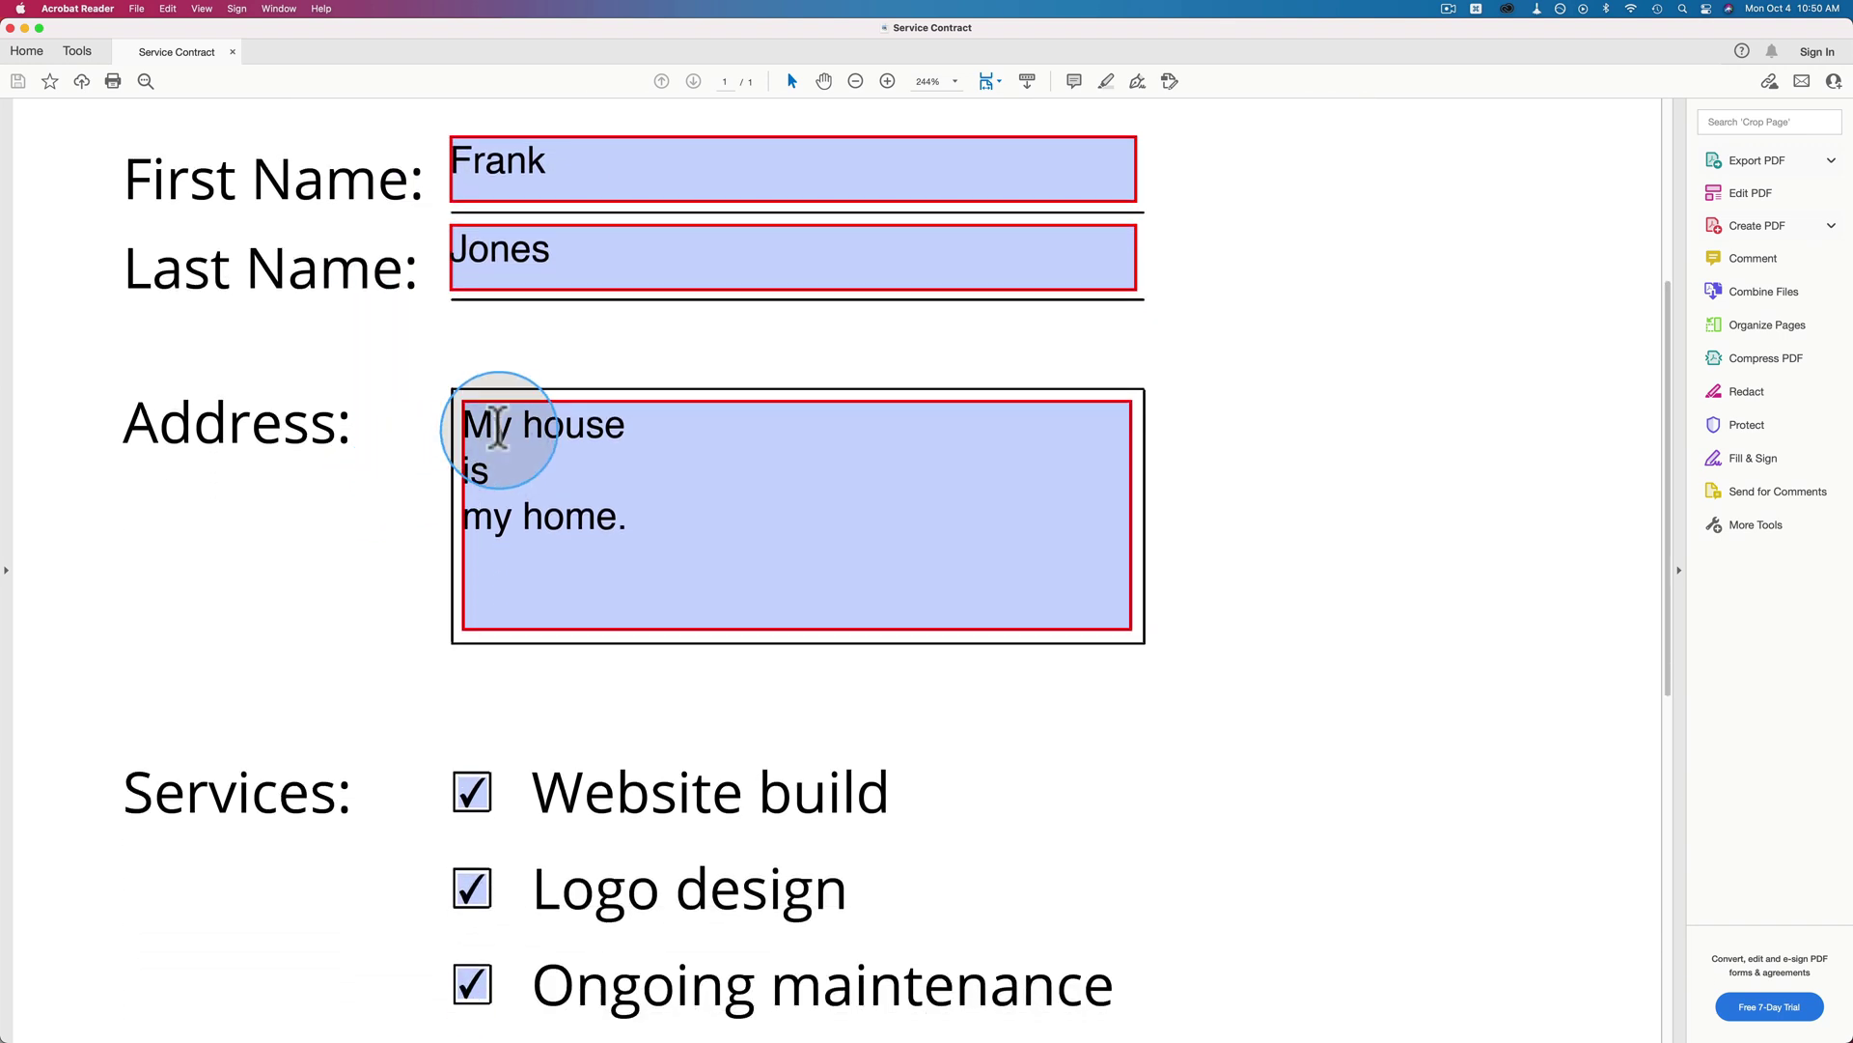
scroll(281, 592, down, 7)
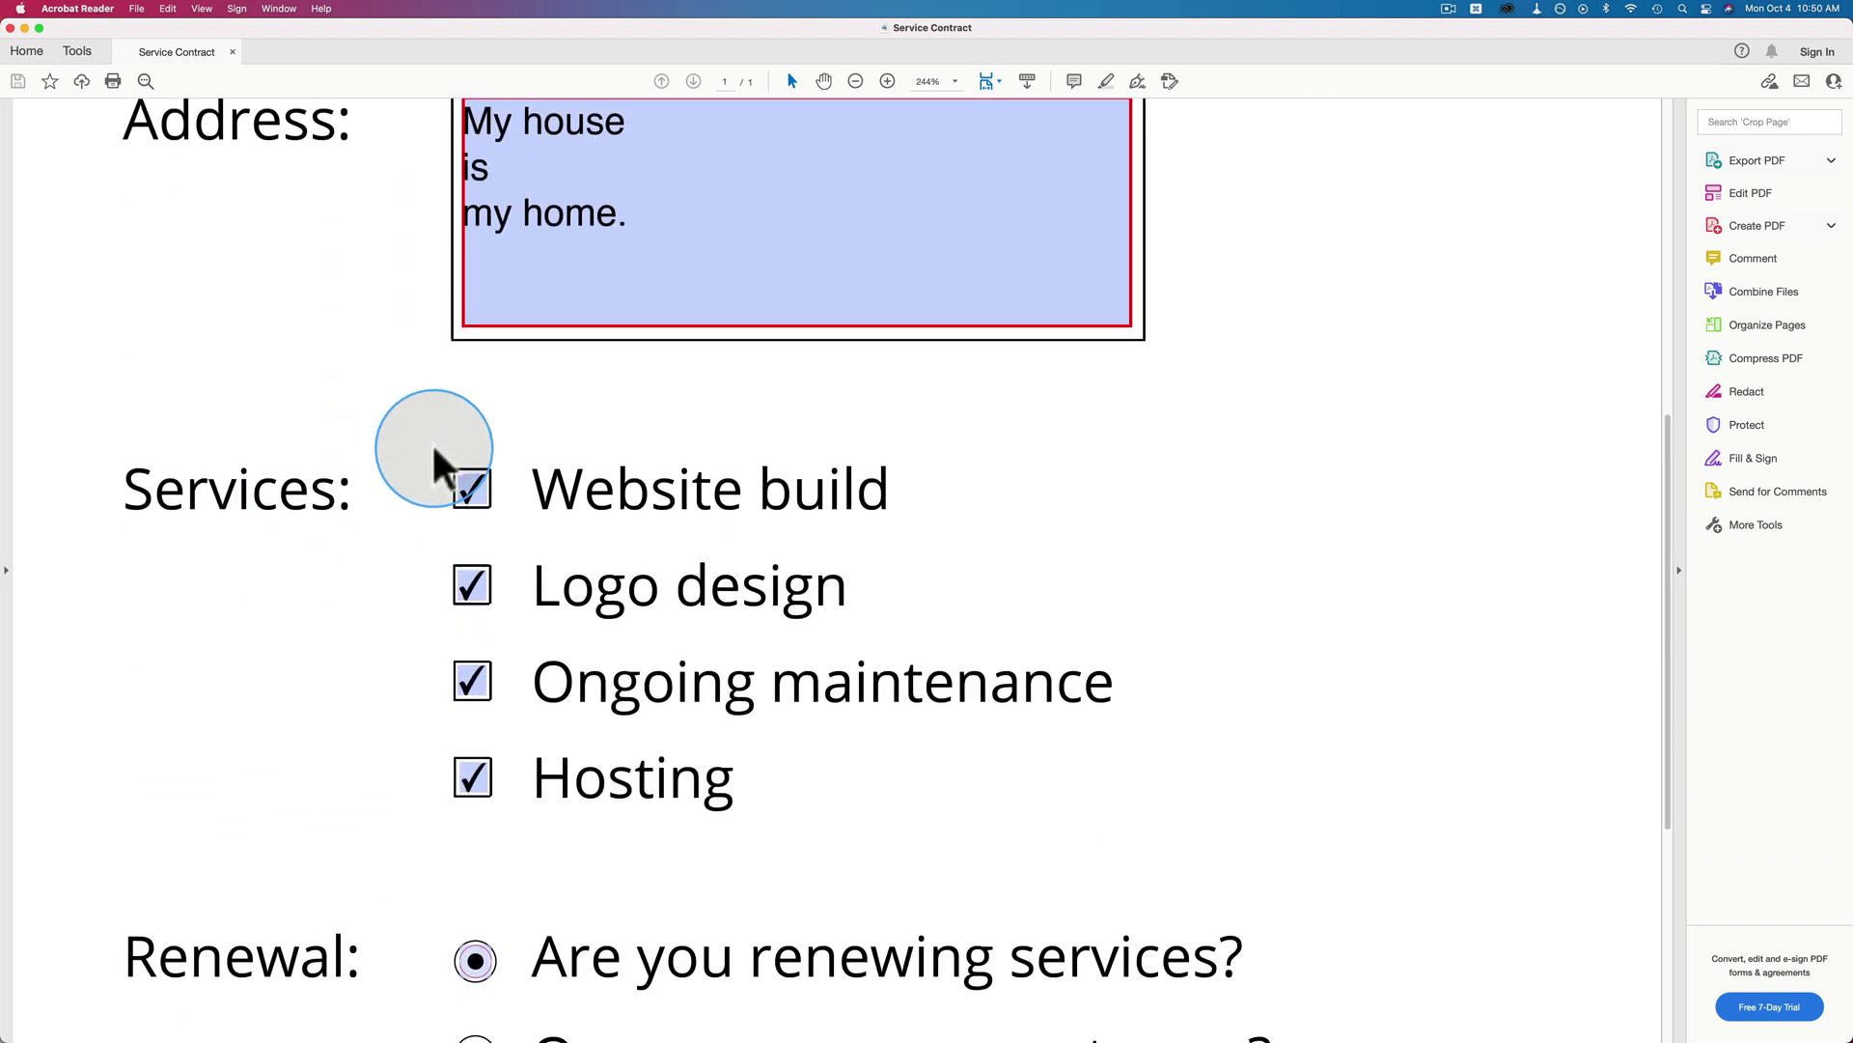
scroll(372, 656, down, 8)
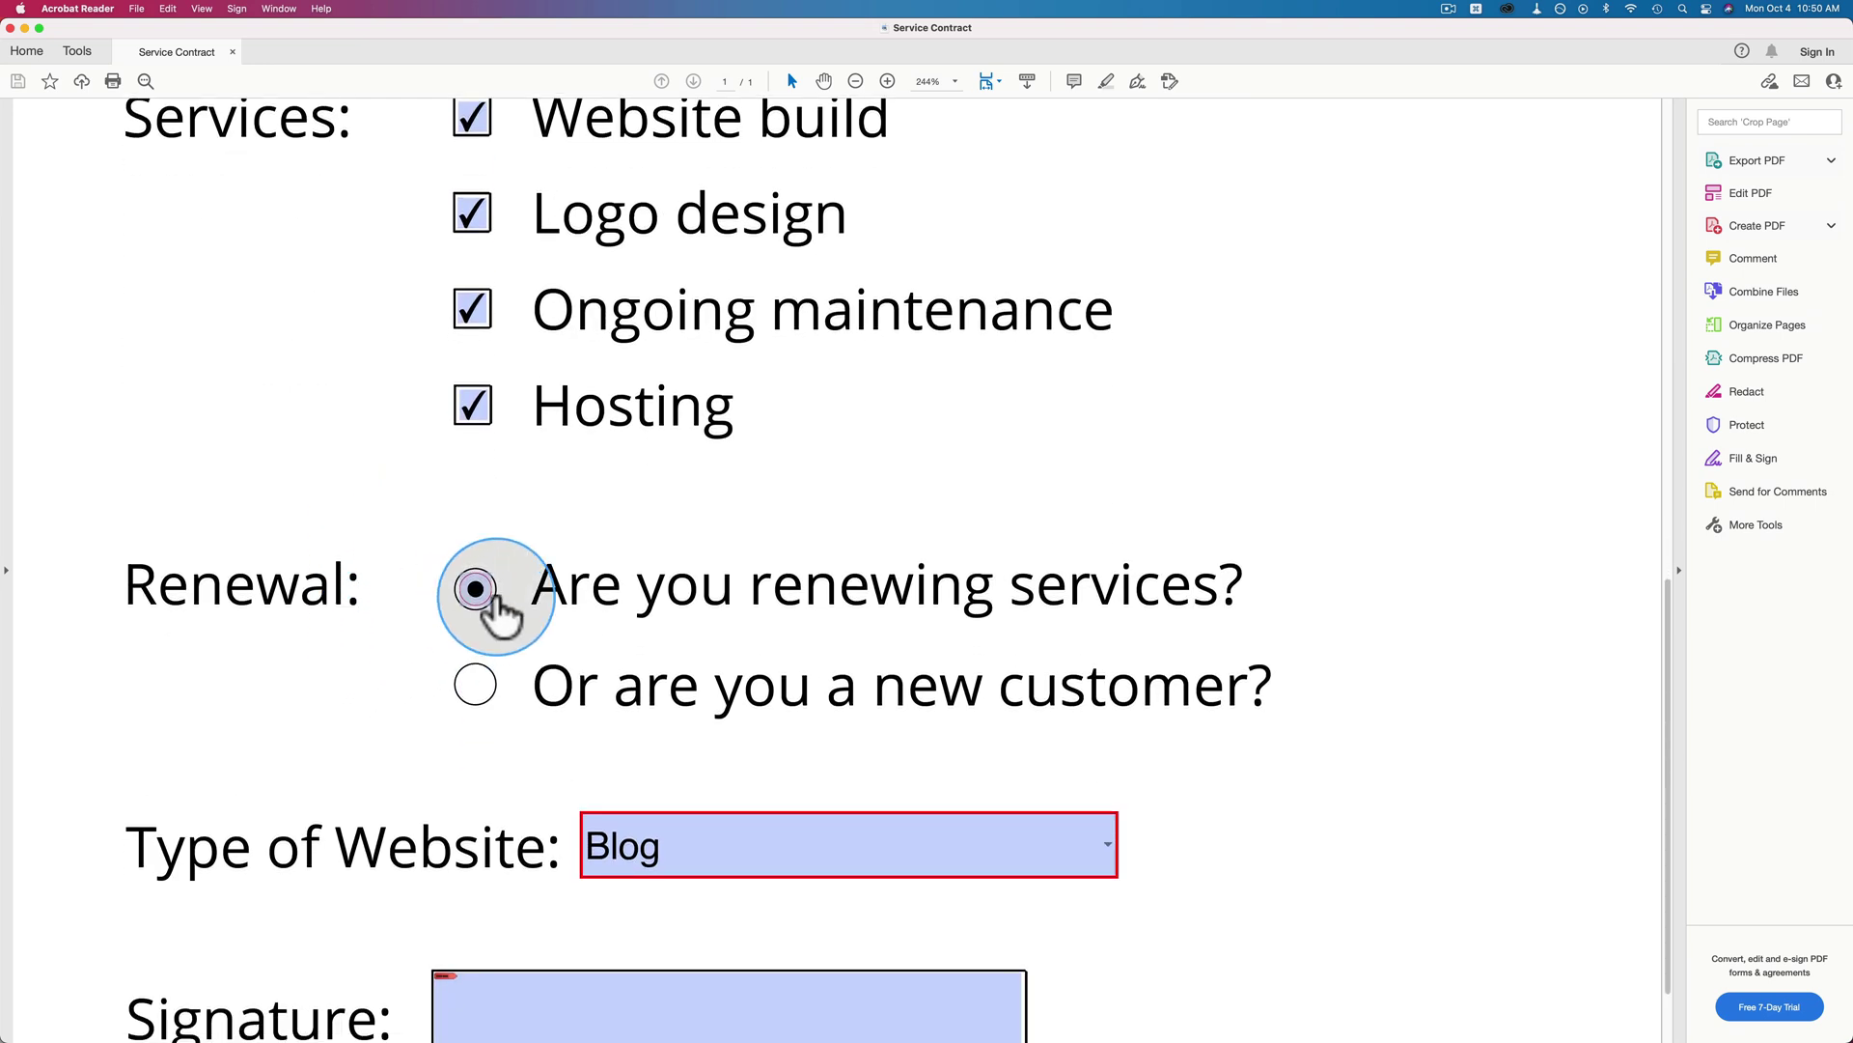
click(478, 591)
Open the Type of Website choices and try signing, cancelling the digital ID setup.
scroll(406, 676, down, 3)
click(1115, 758)
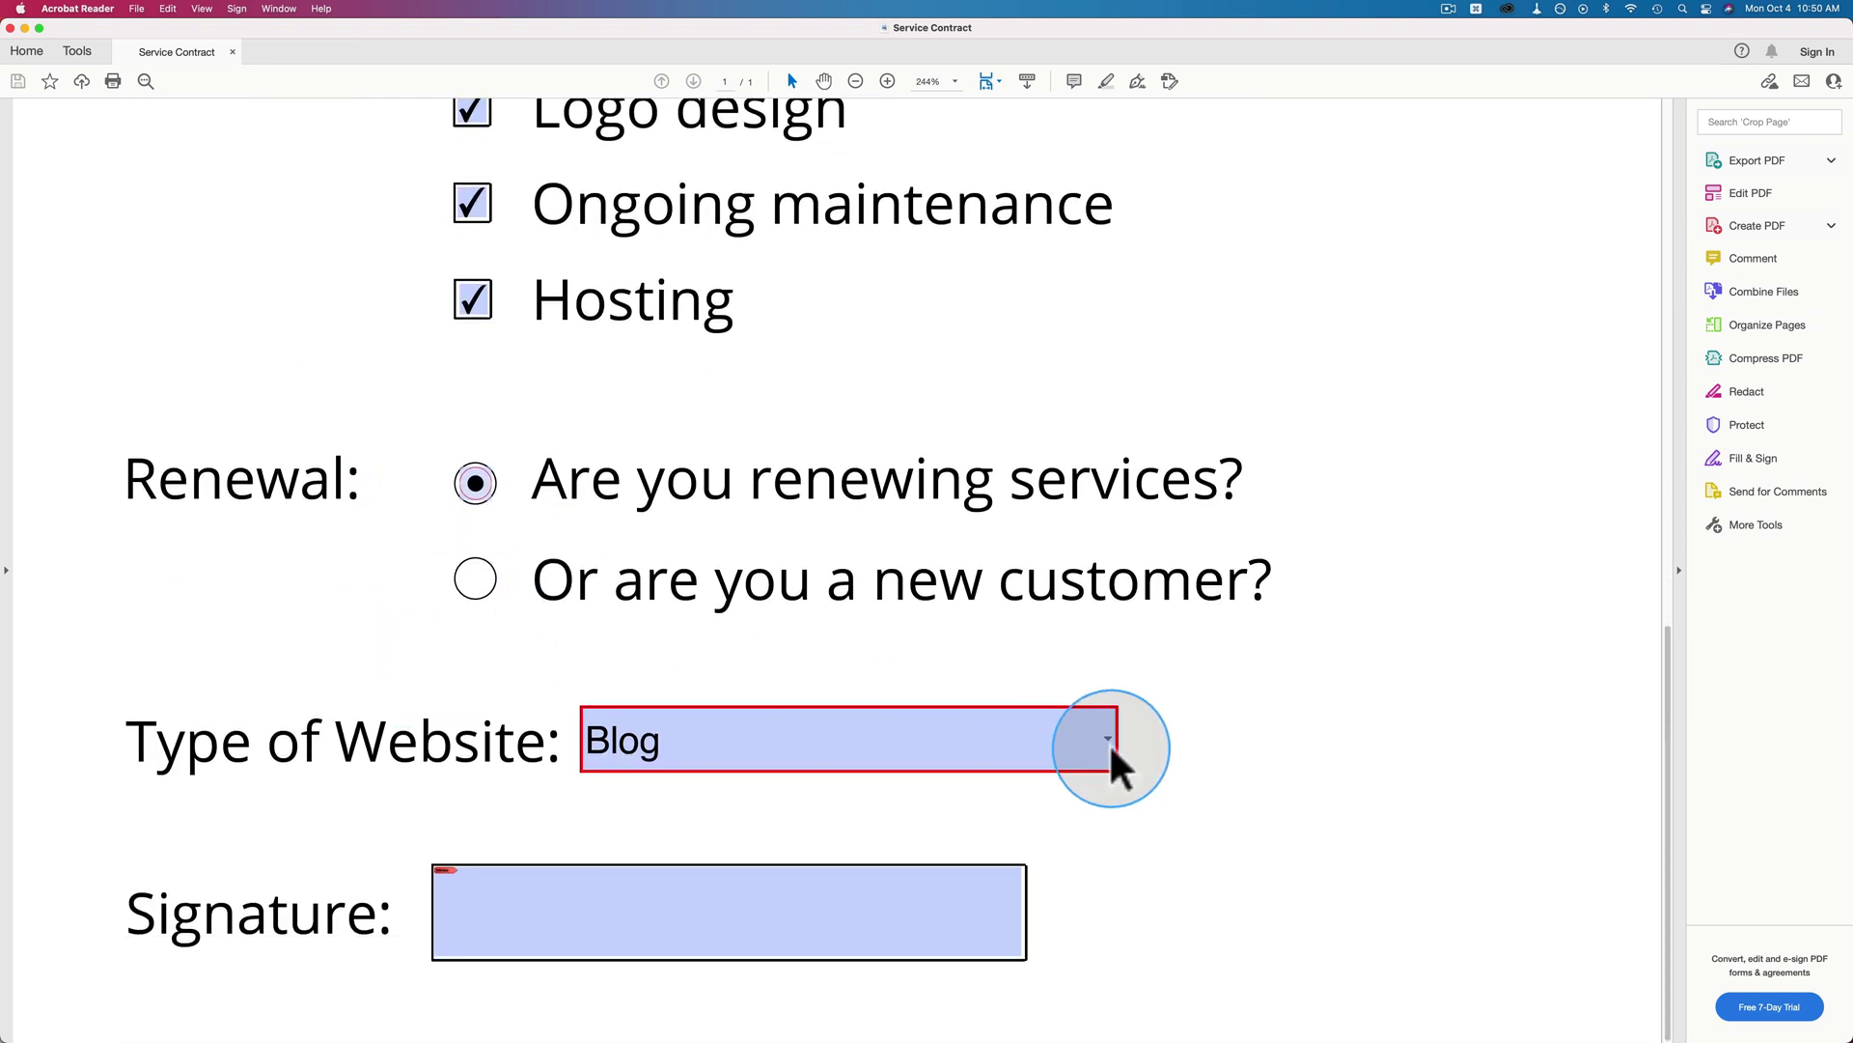
click(520, 872)
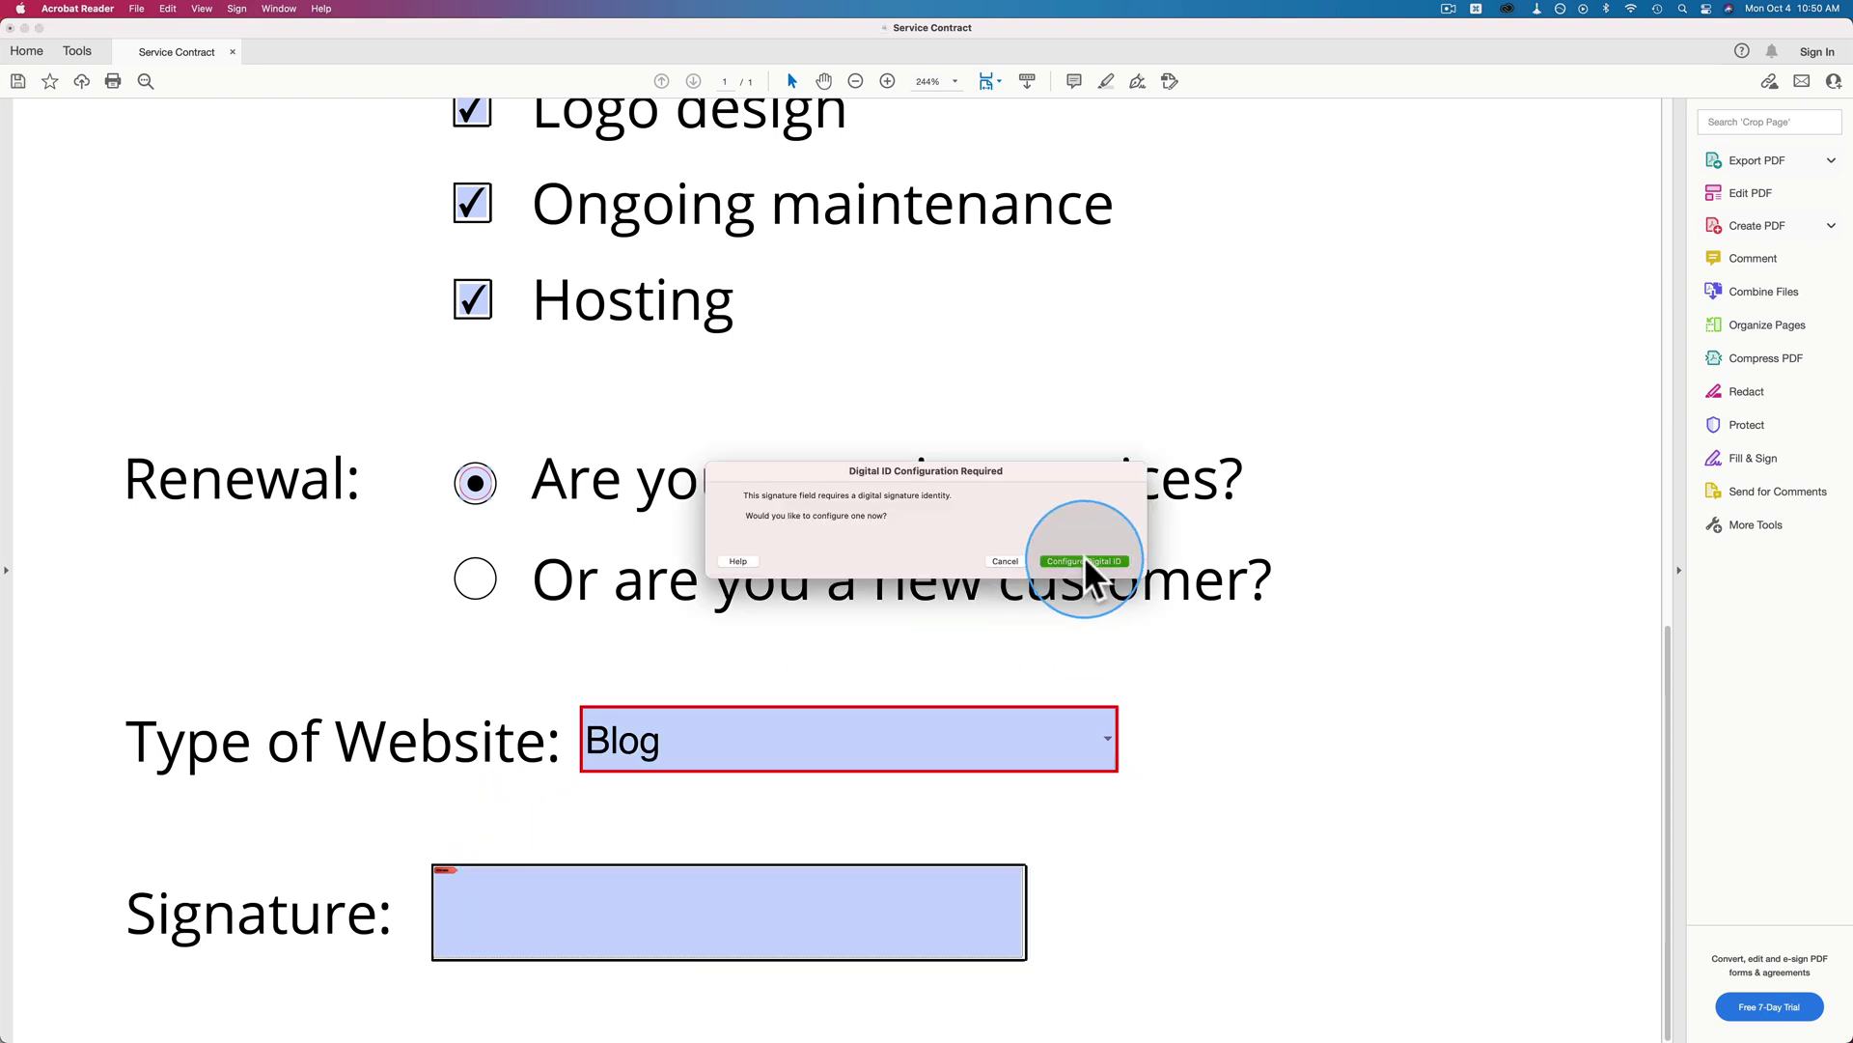
click(1085, 561)
click(1056, 691)
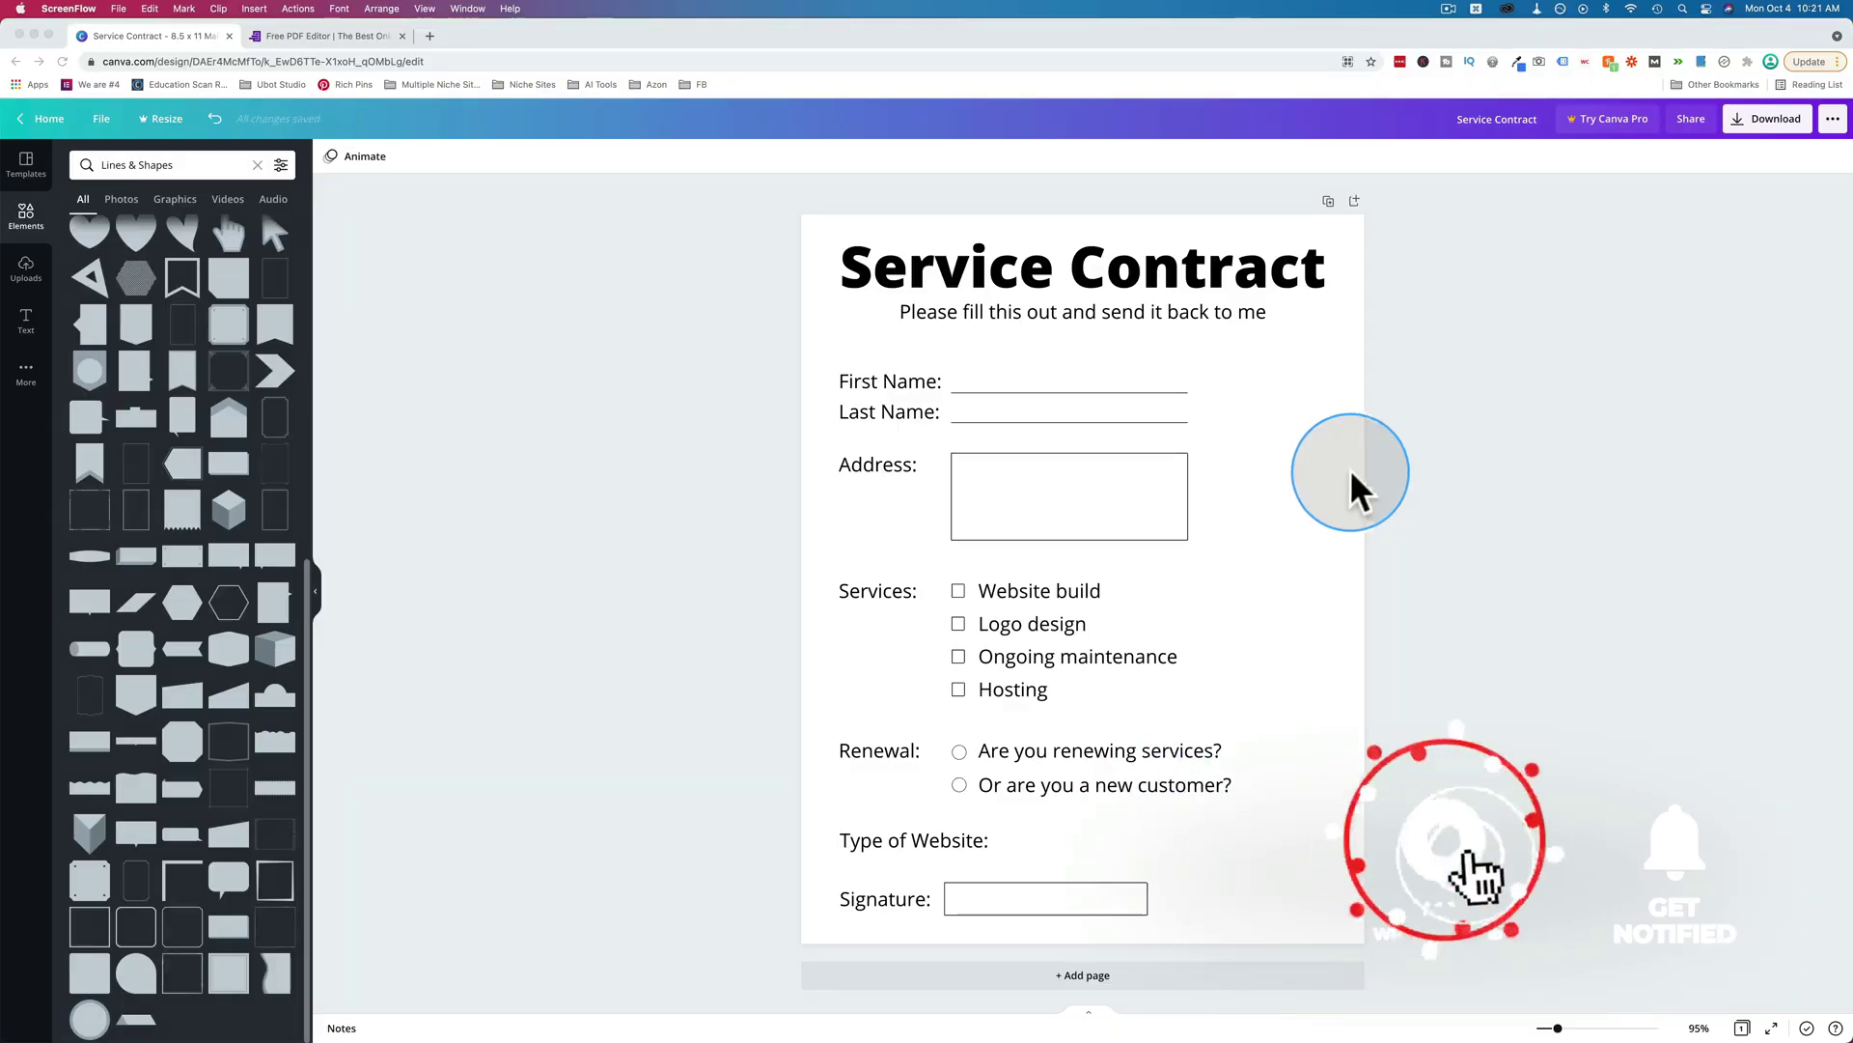
In Canva, zoom the page to 125% and add a 'Service Contract' heading.
click(1493, 471)
key(super+0)
key(super+equal)
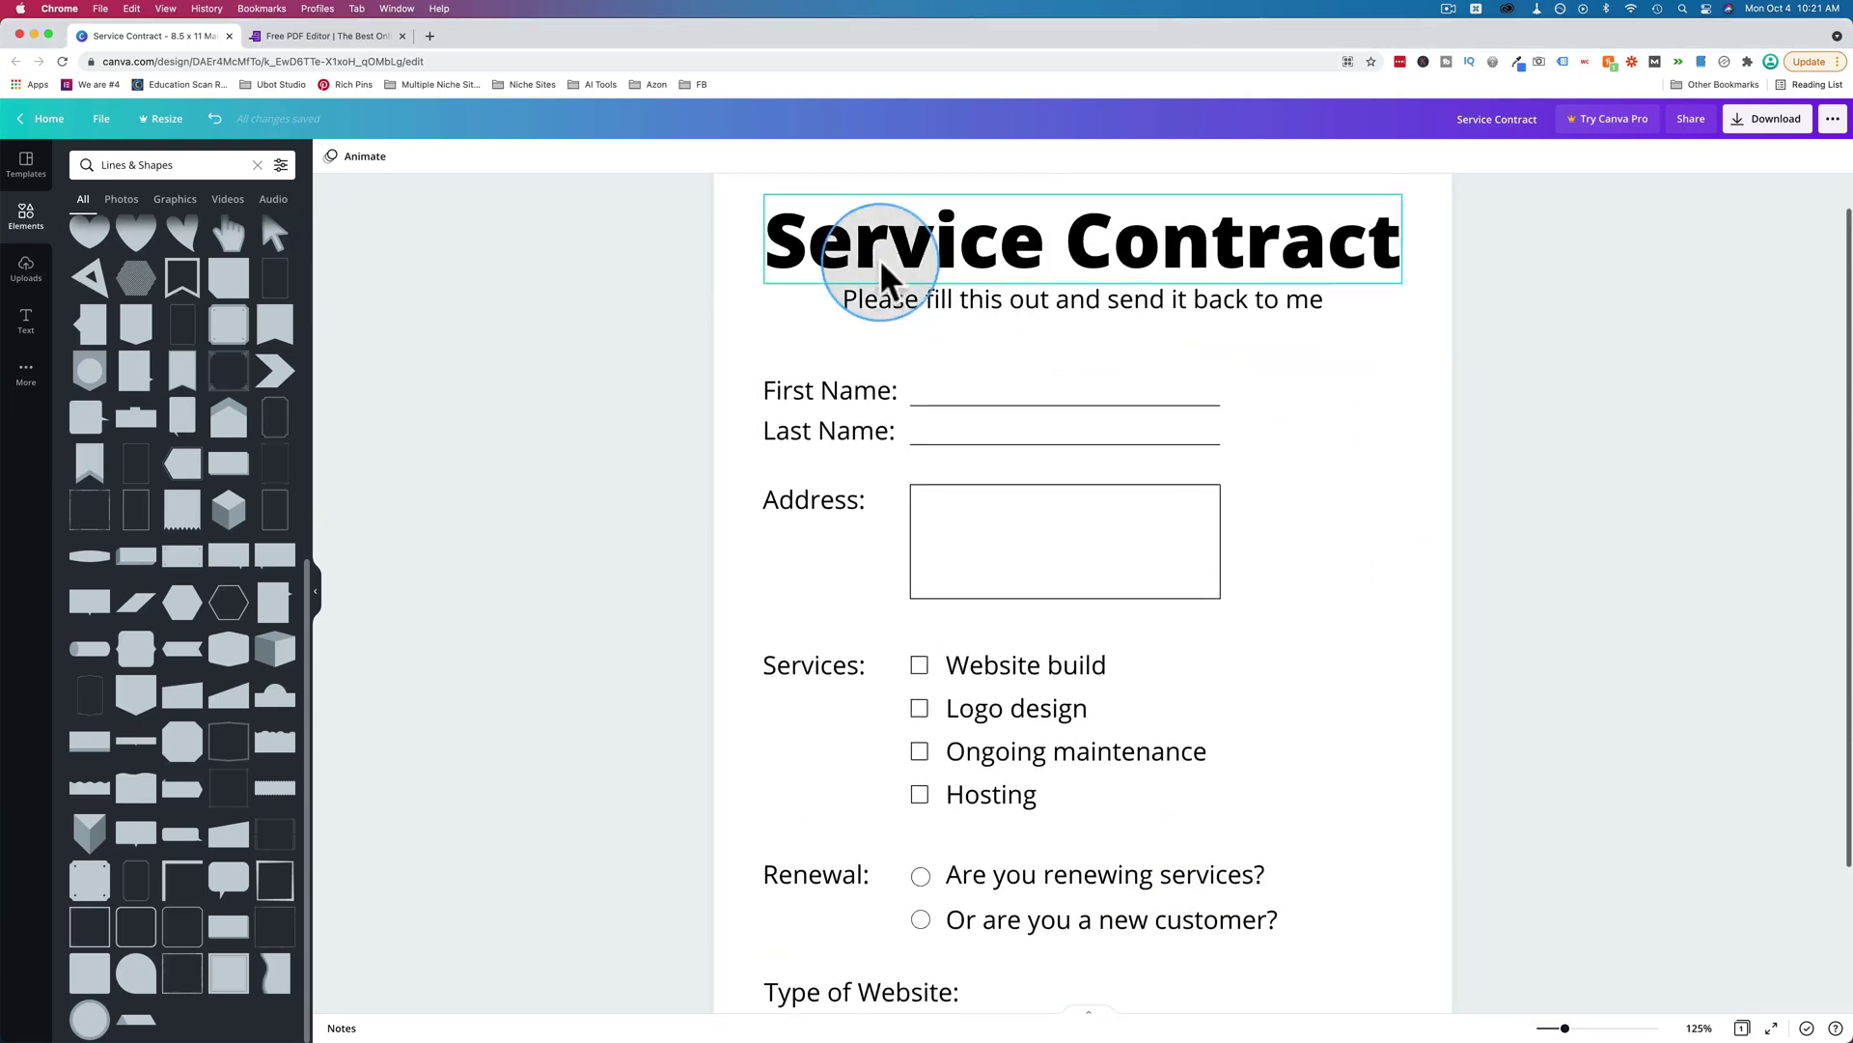
click(29, 319)
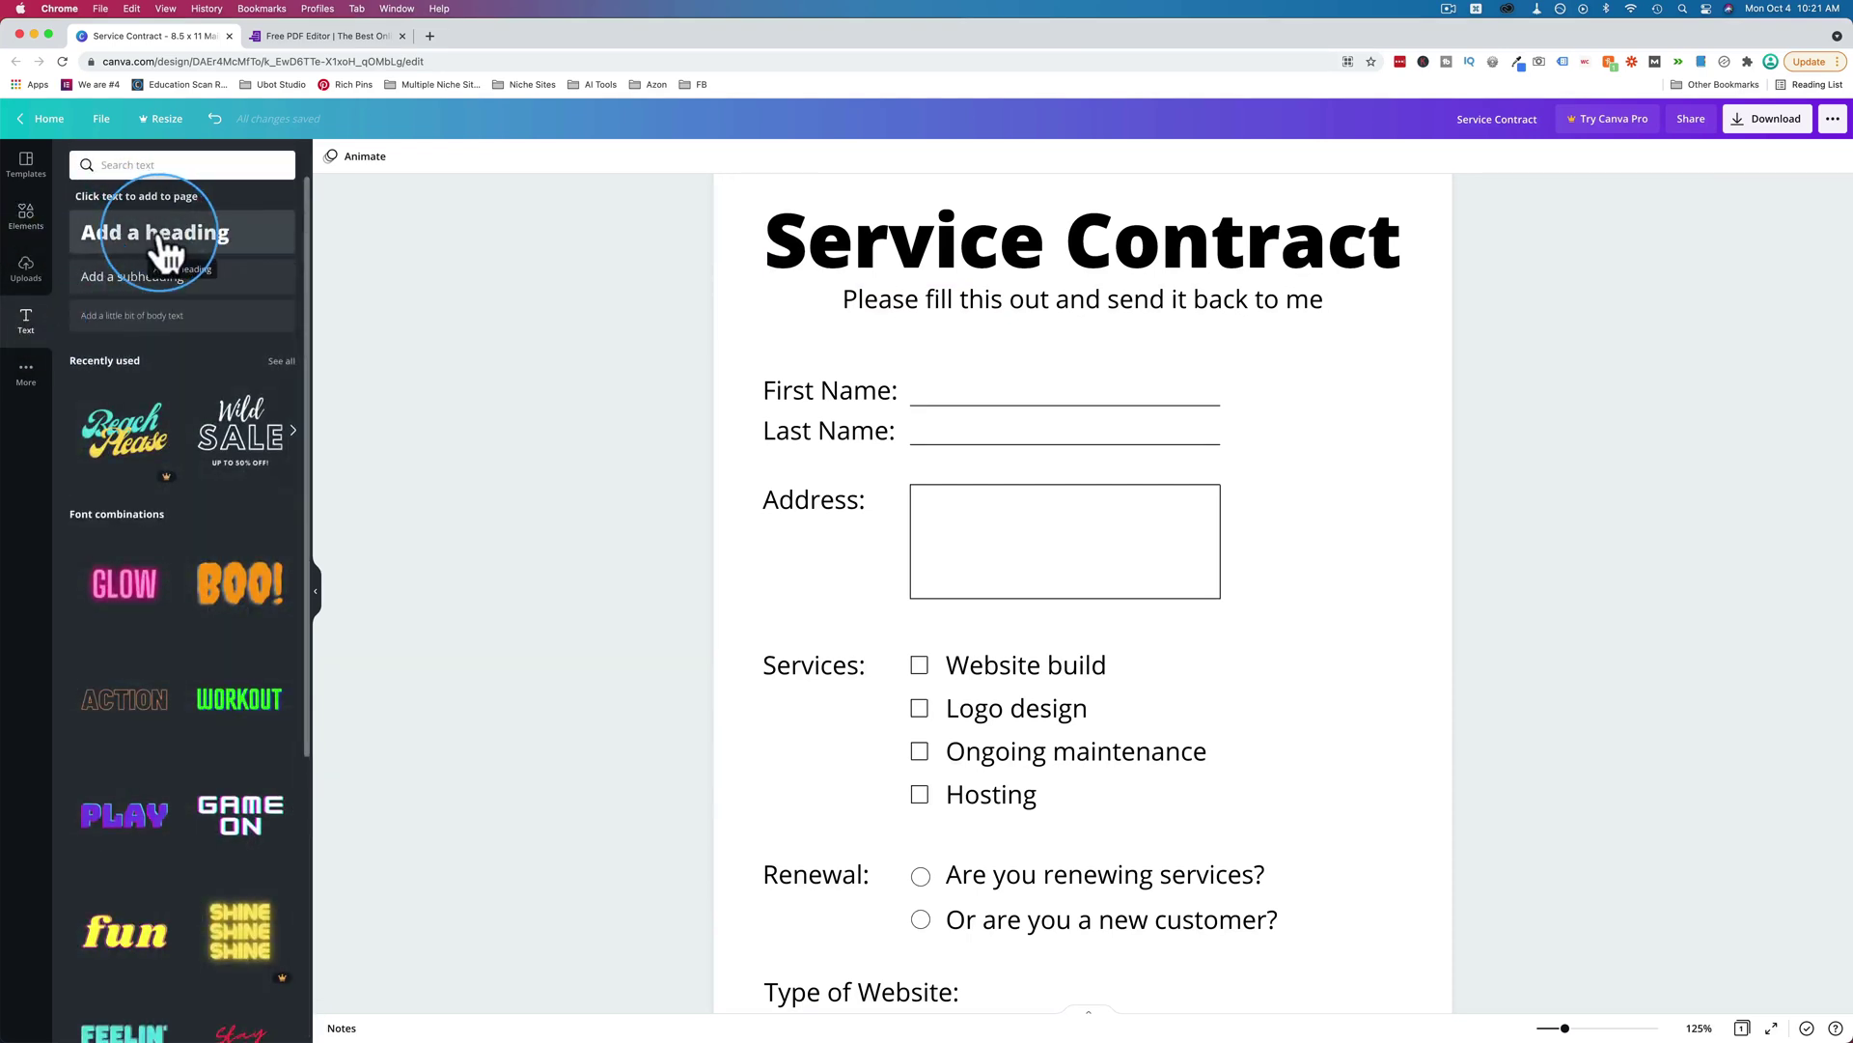
click(164, 246)
double_click(949, 615)
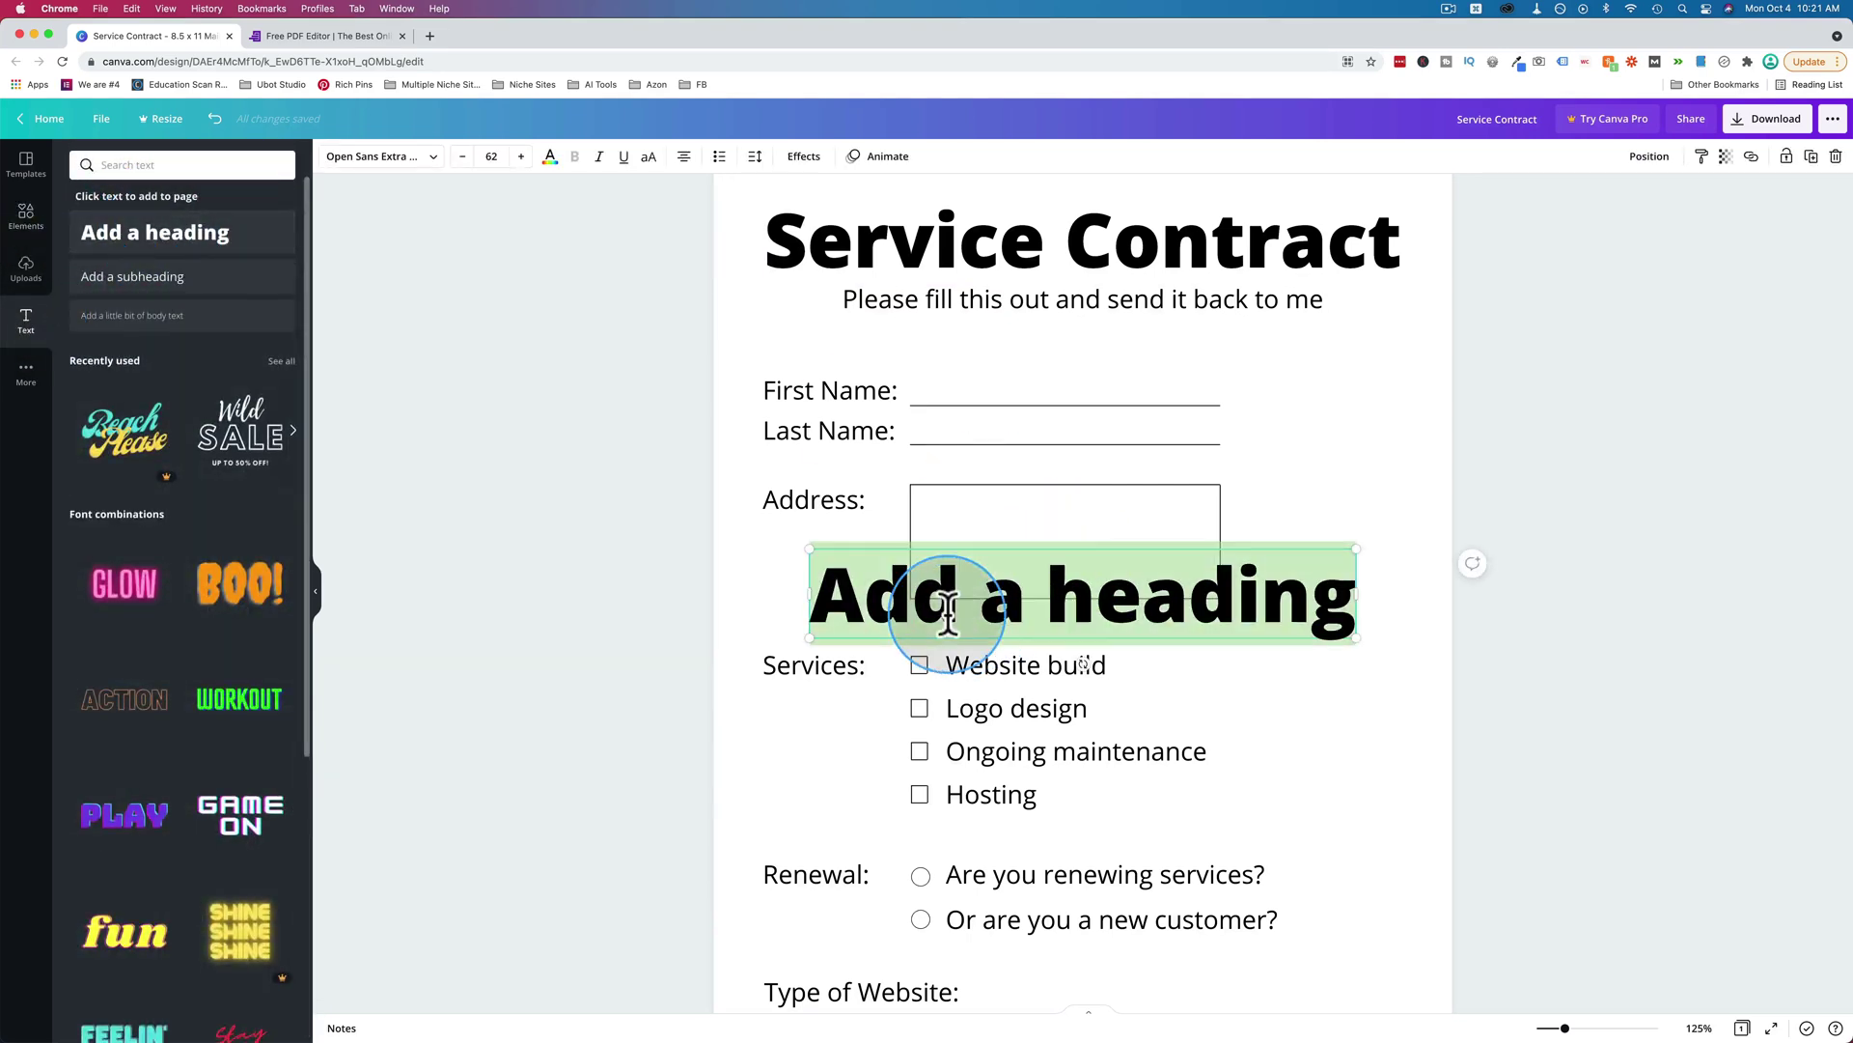
text(Service Contract)
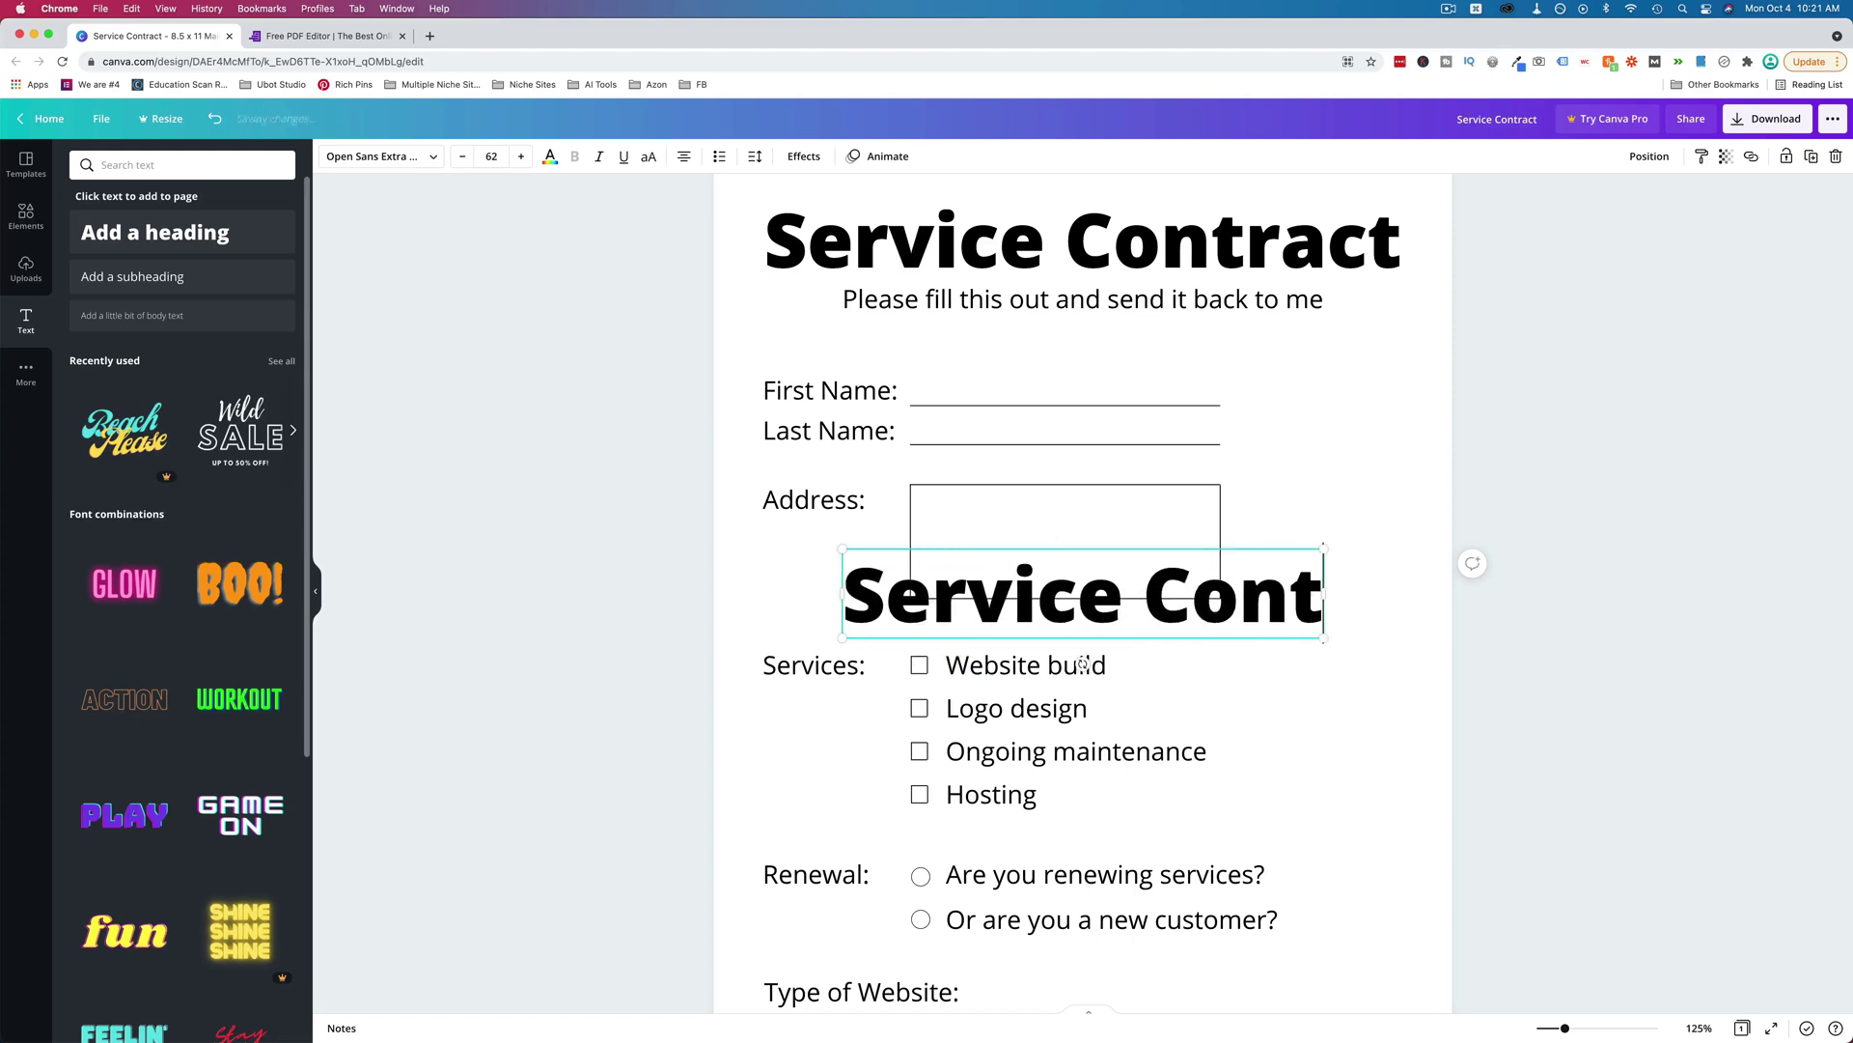
Delete the duplicate Service Contract heading.
click(1179, 570)
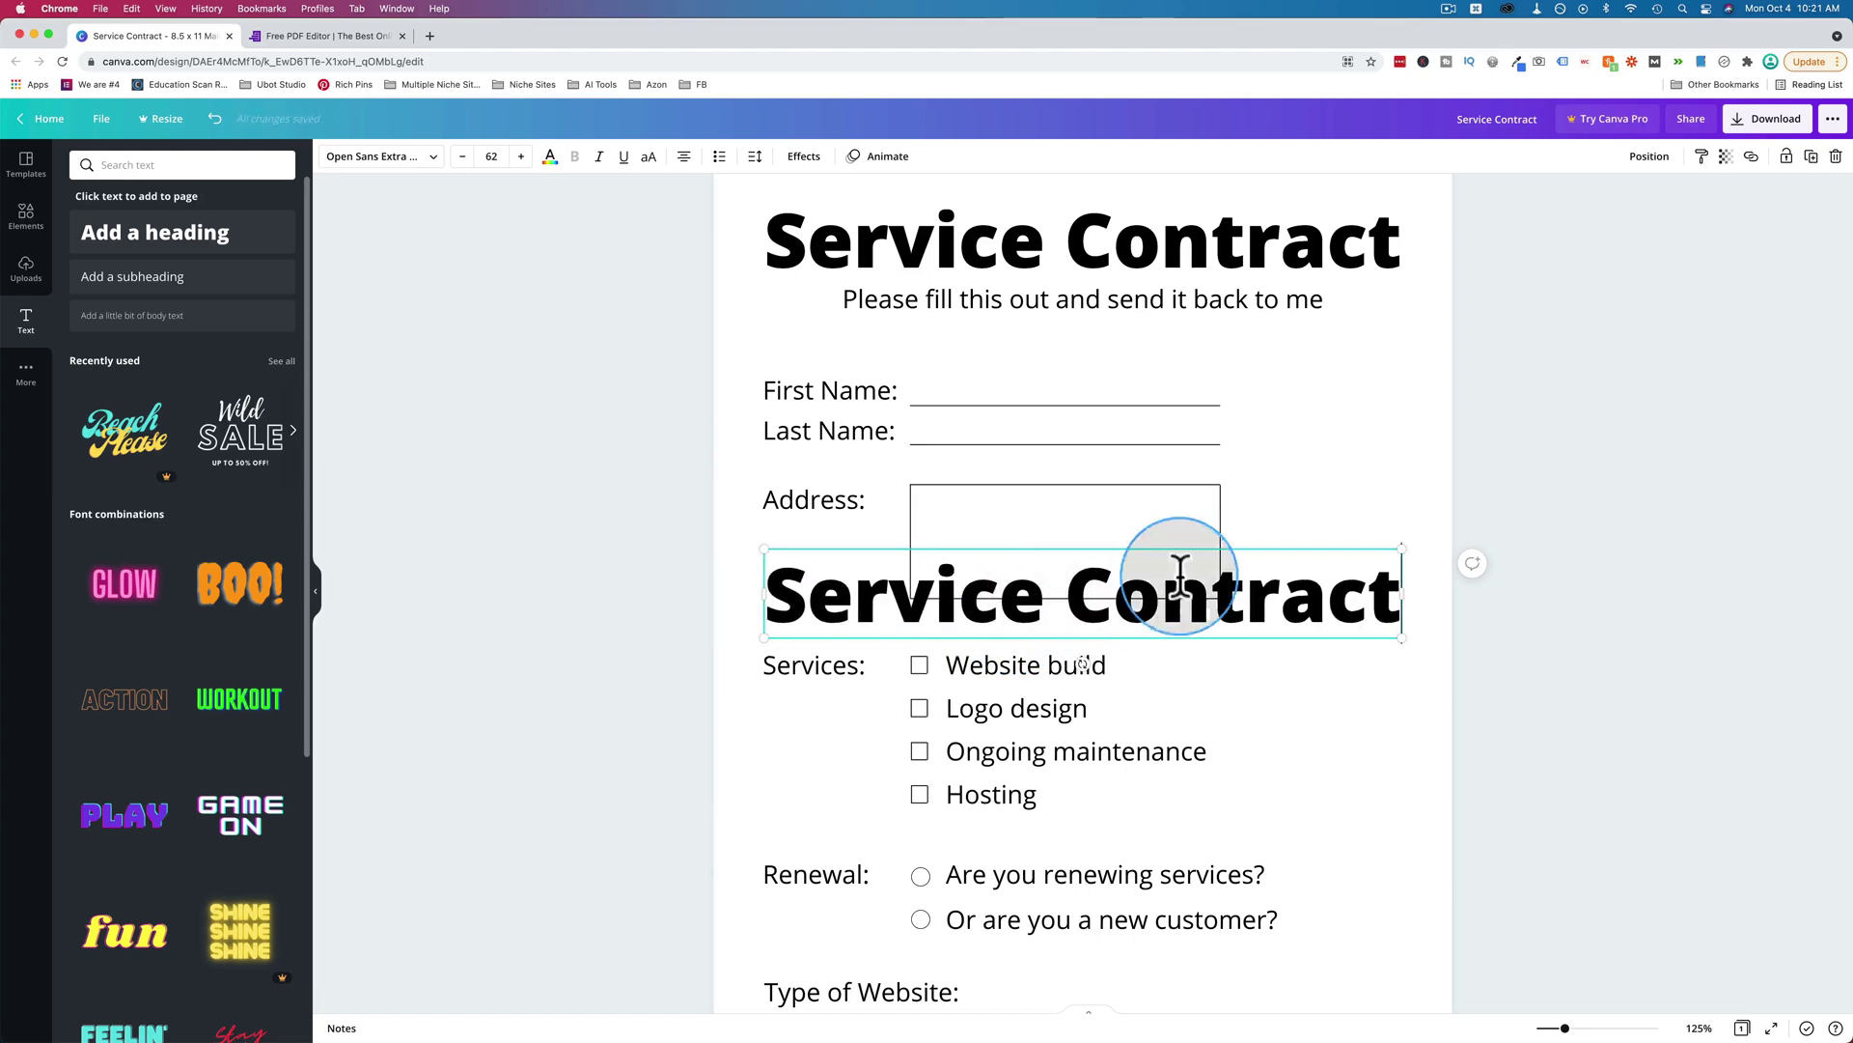
click(1386, 526)
click(1357, 612)
key(Delete)
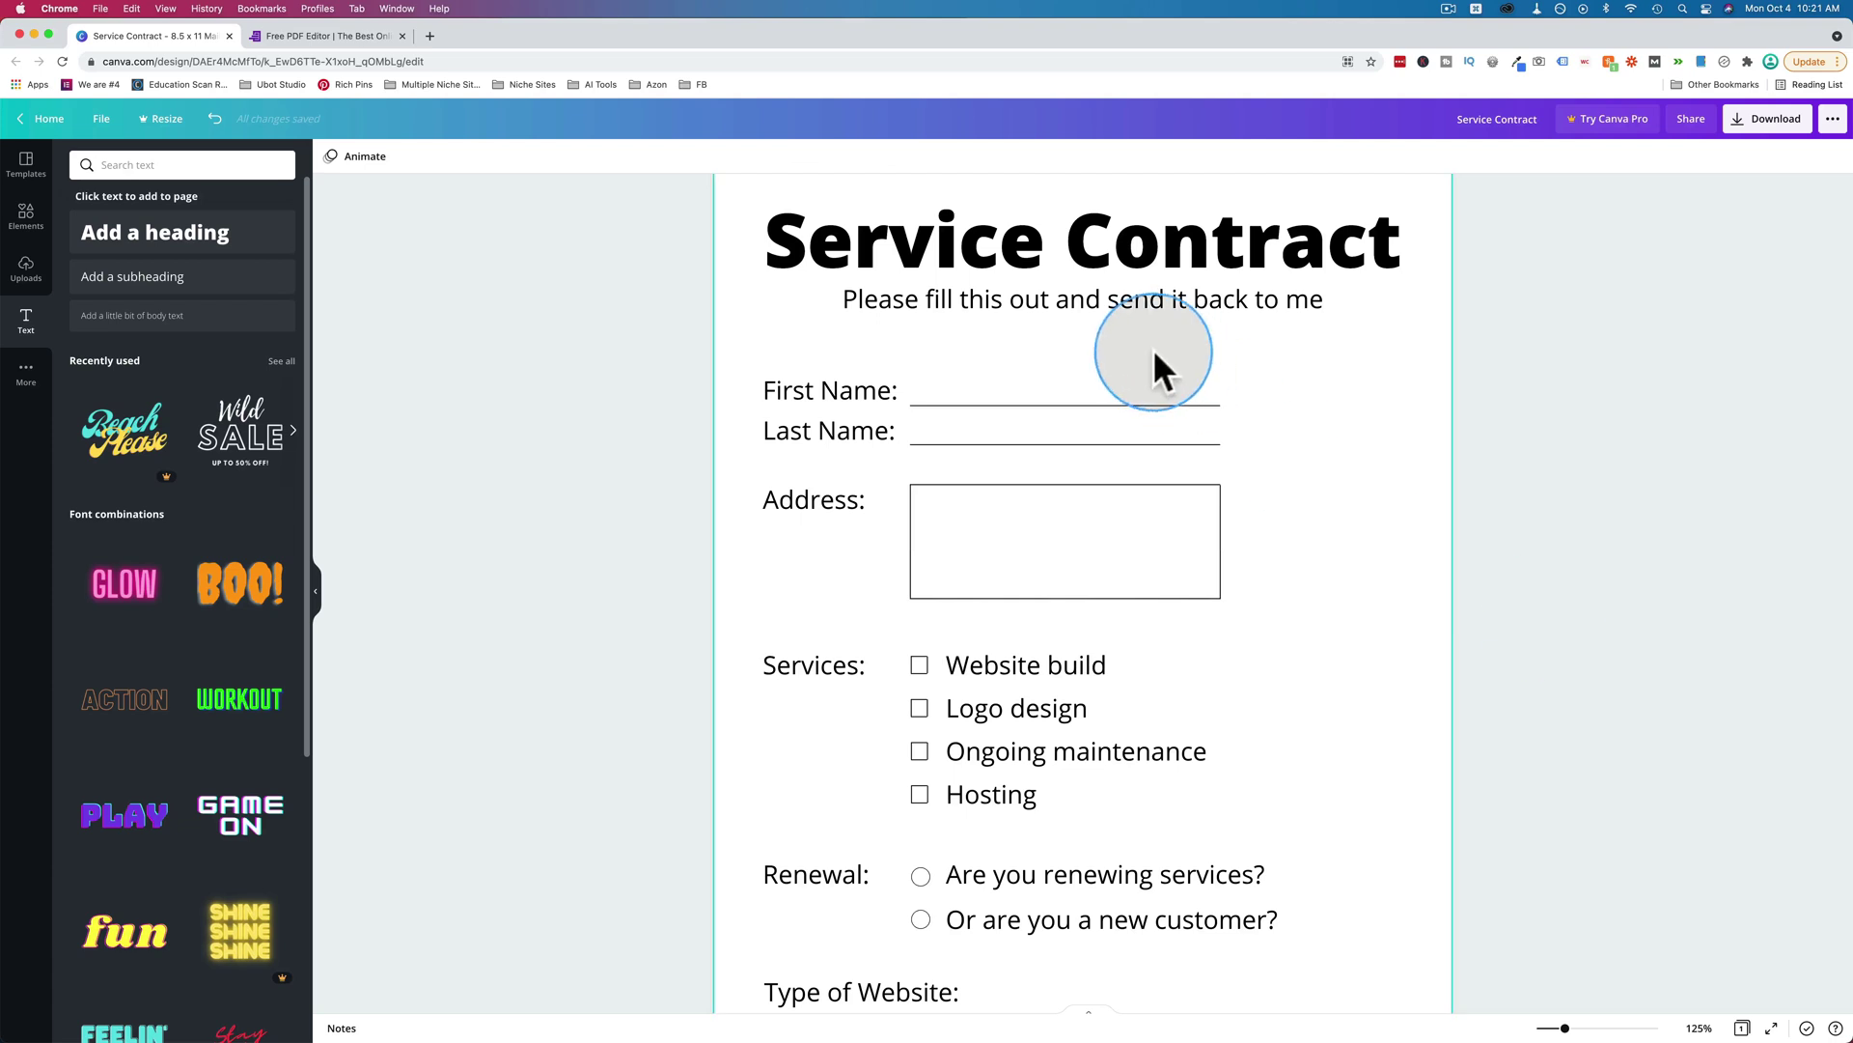
scroll(1119, 415, down, 2)
Add a plain line above Services, set its weight to 1, and shorten it from the left.
click(927, 419)
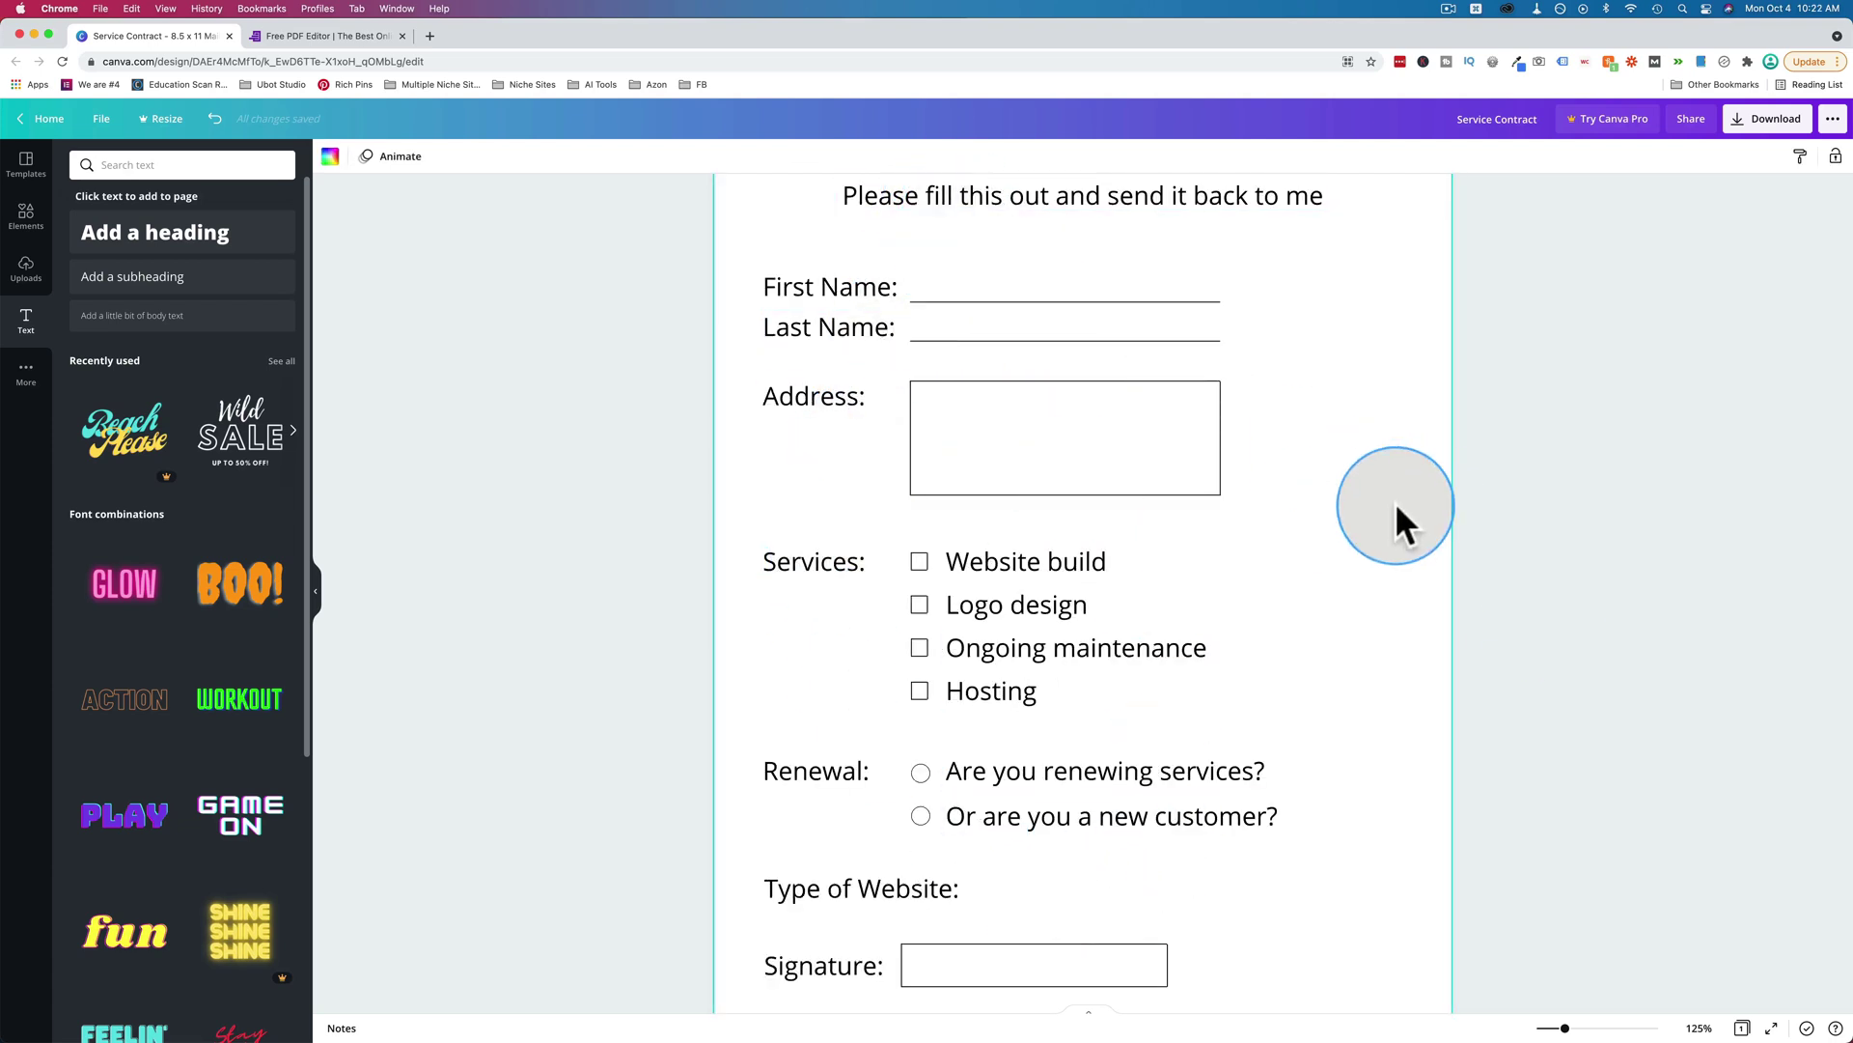
scroll(1394, 502, up, 1)
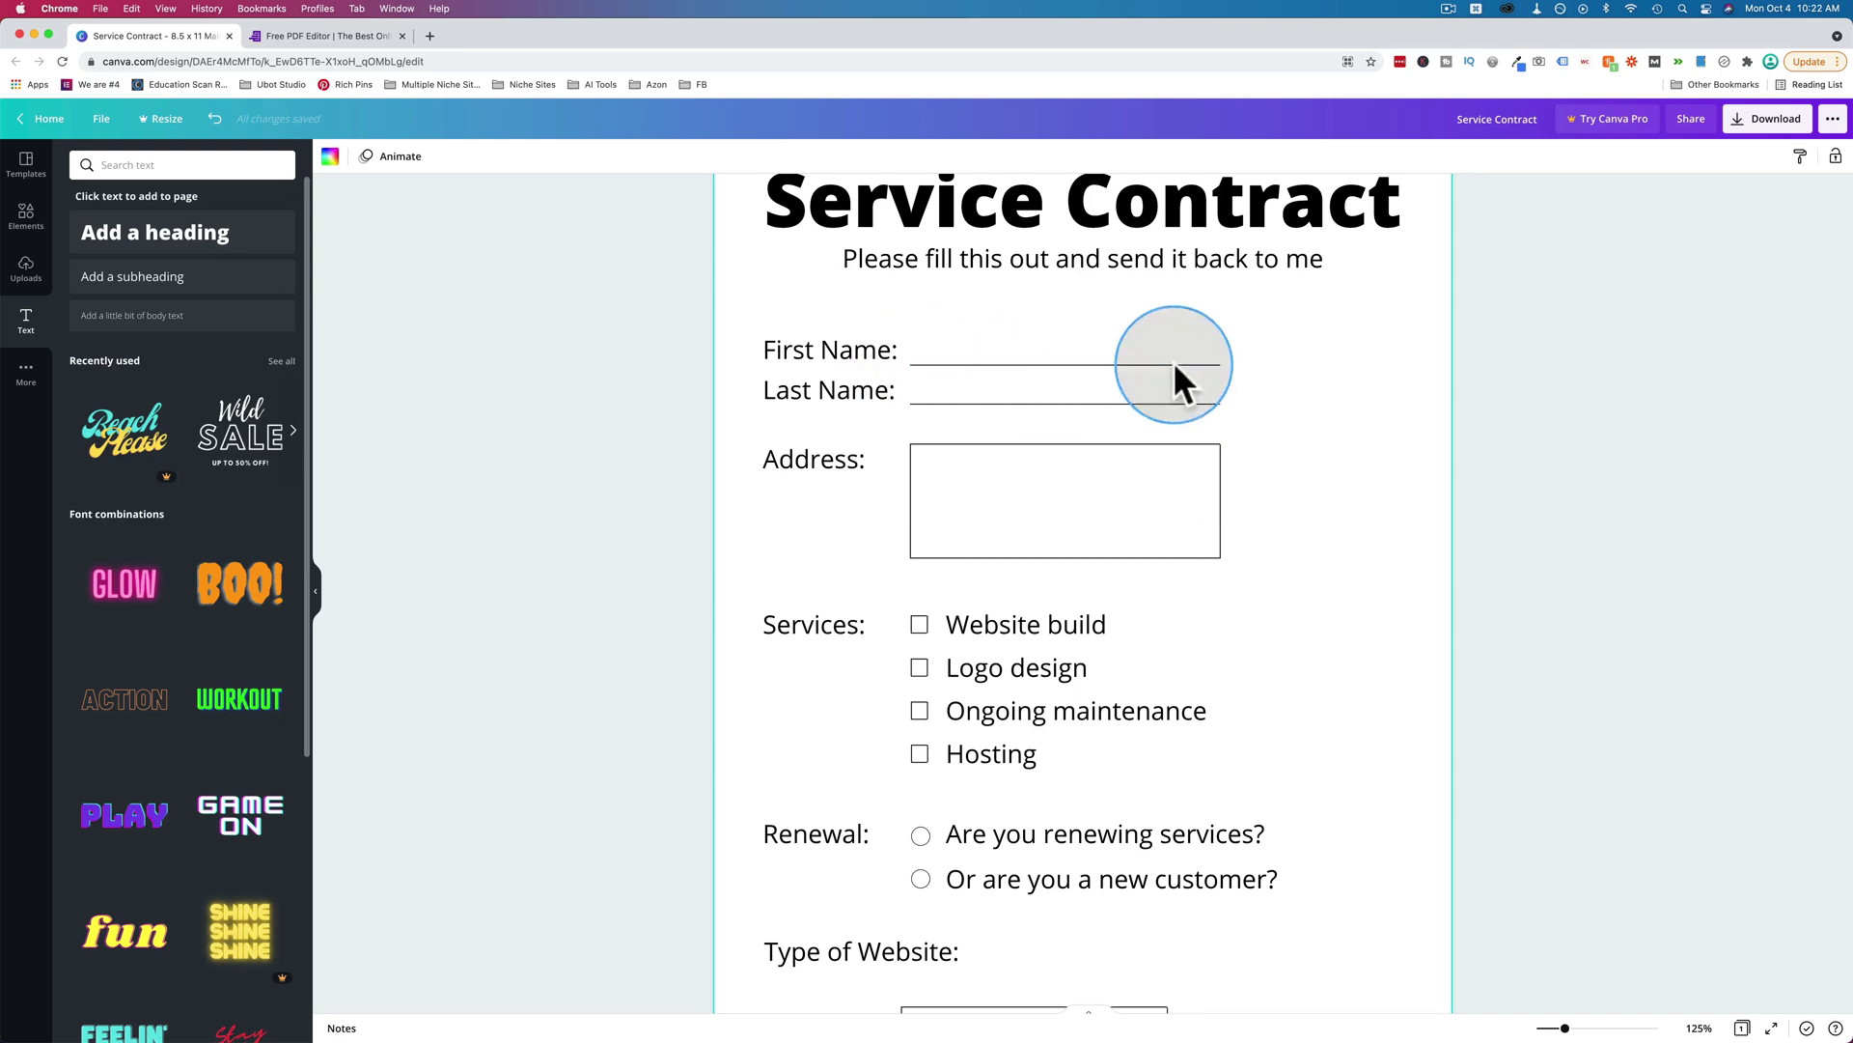
click(24, 228)
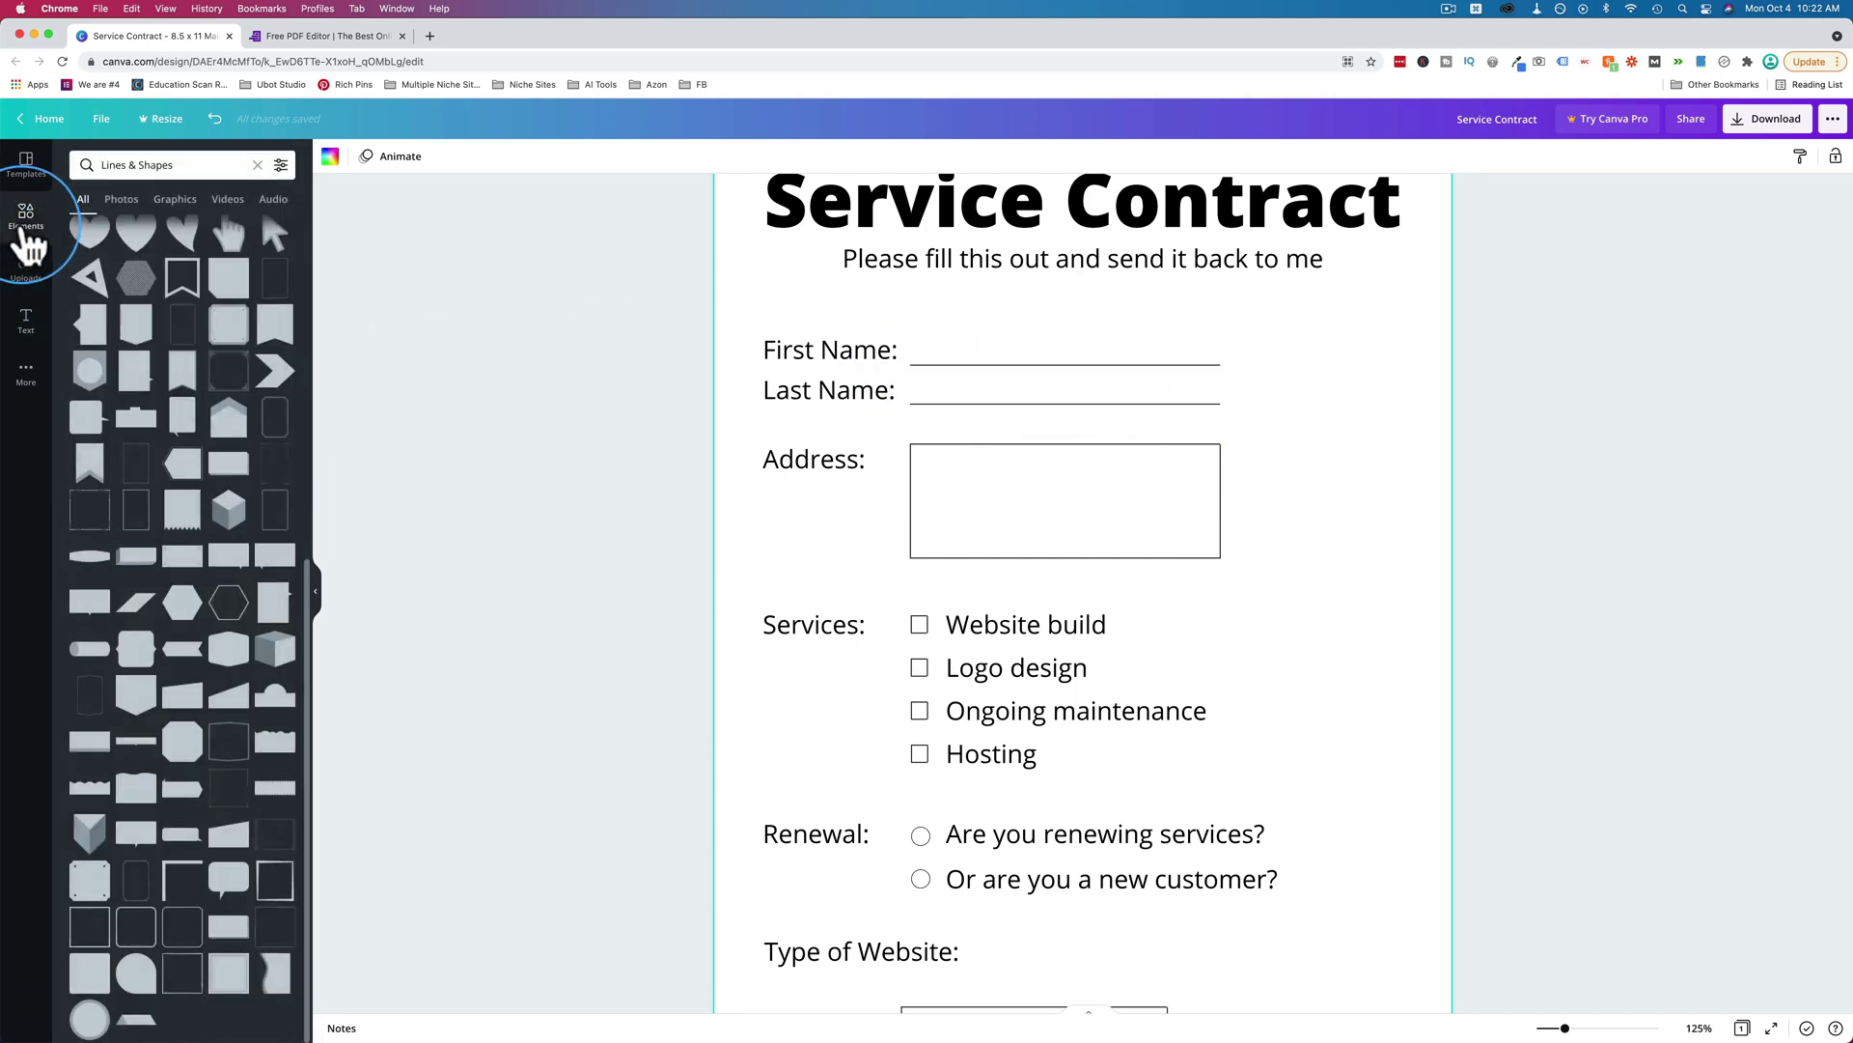
scroll(183, 319, up, 6)
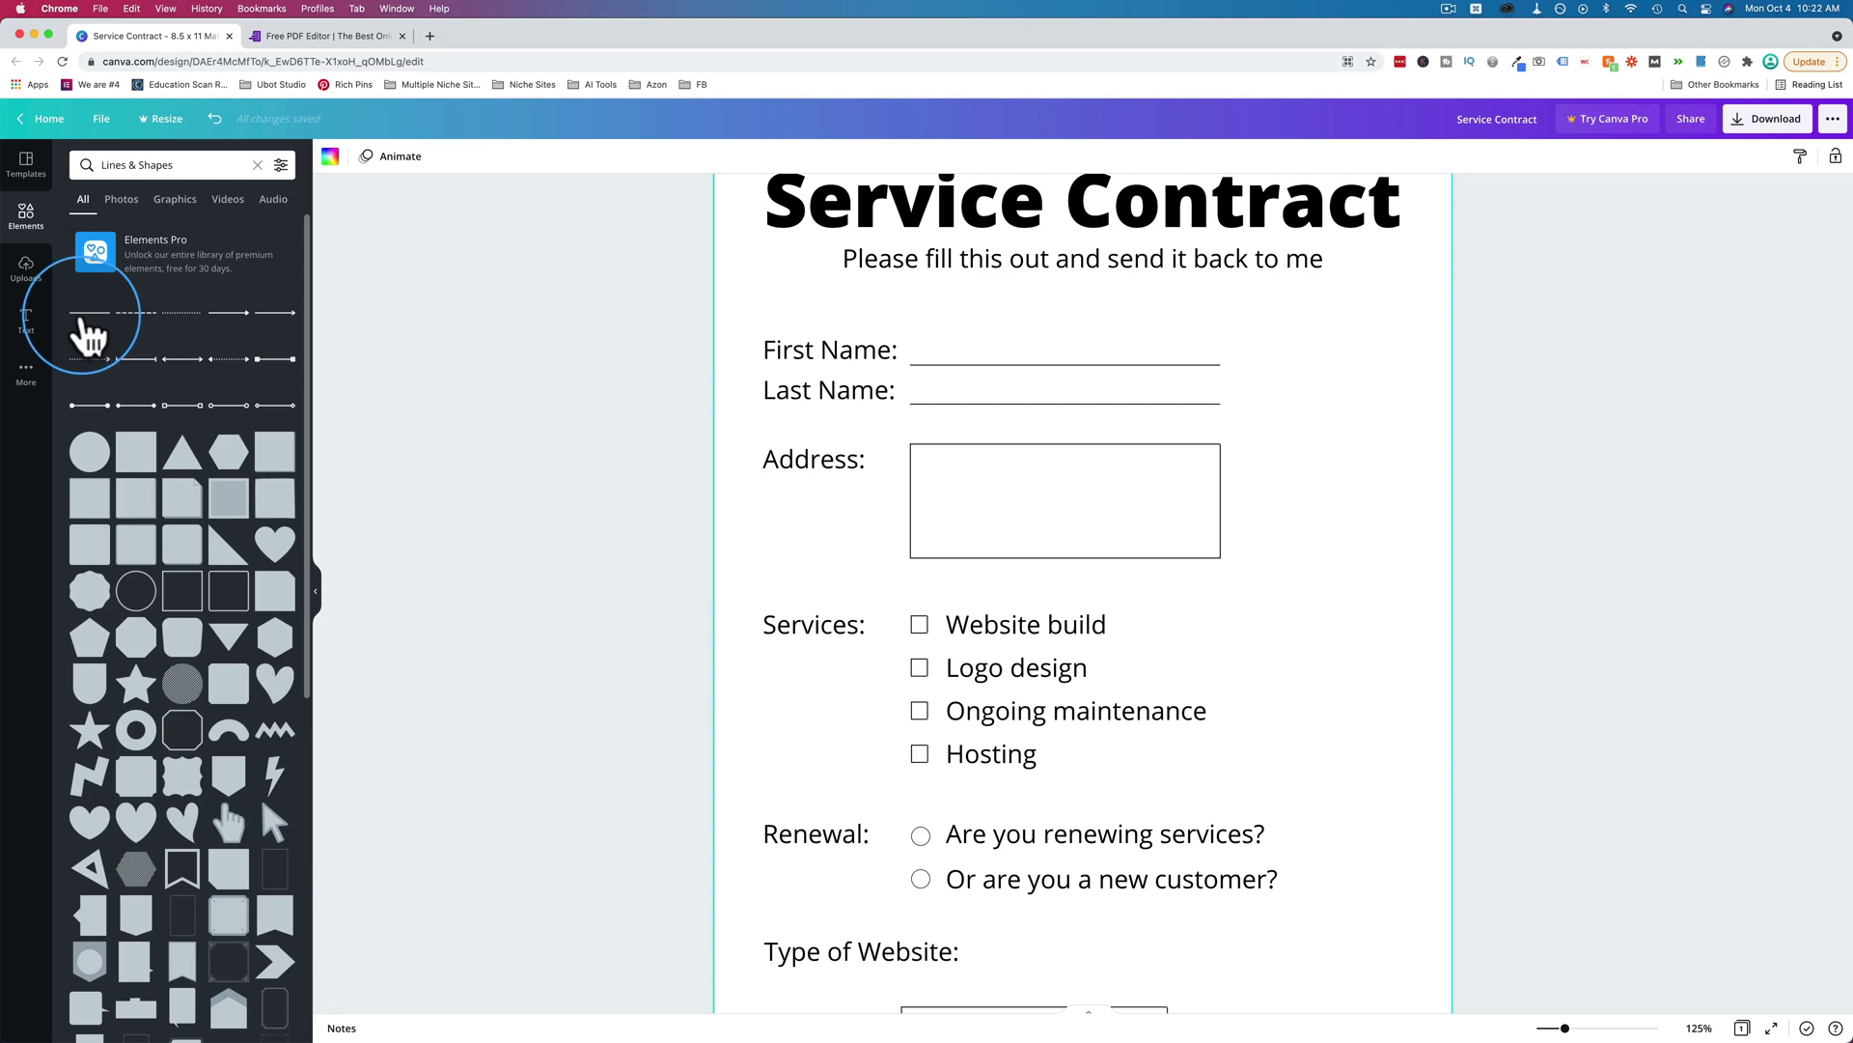
click(89, 317)
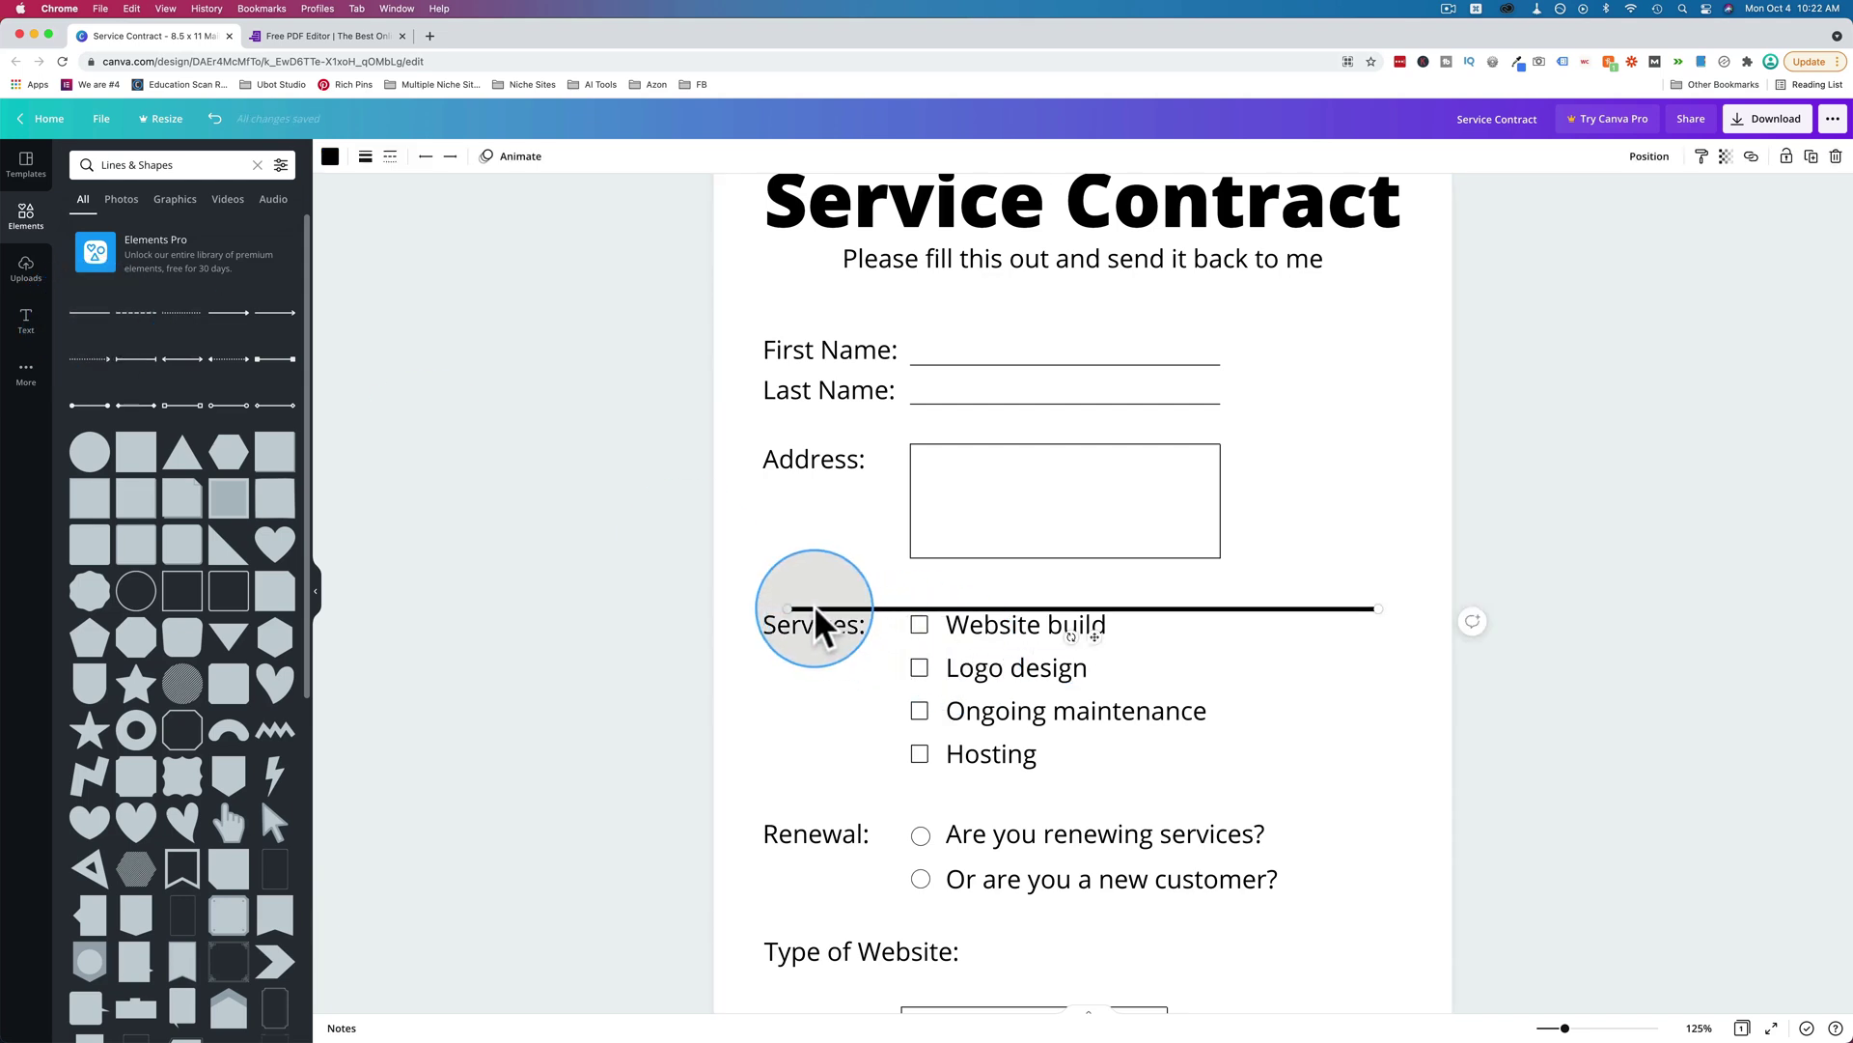
drag(816, 625, 815, 591)
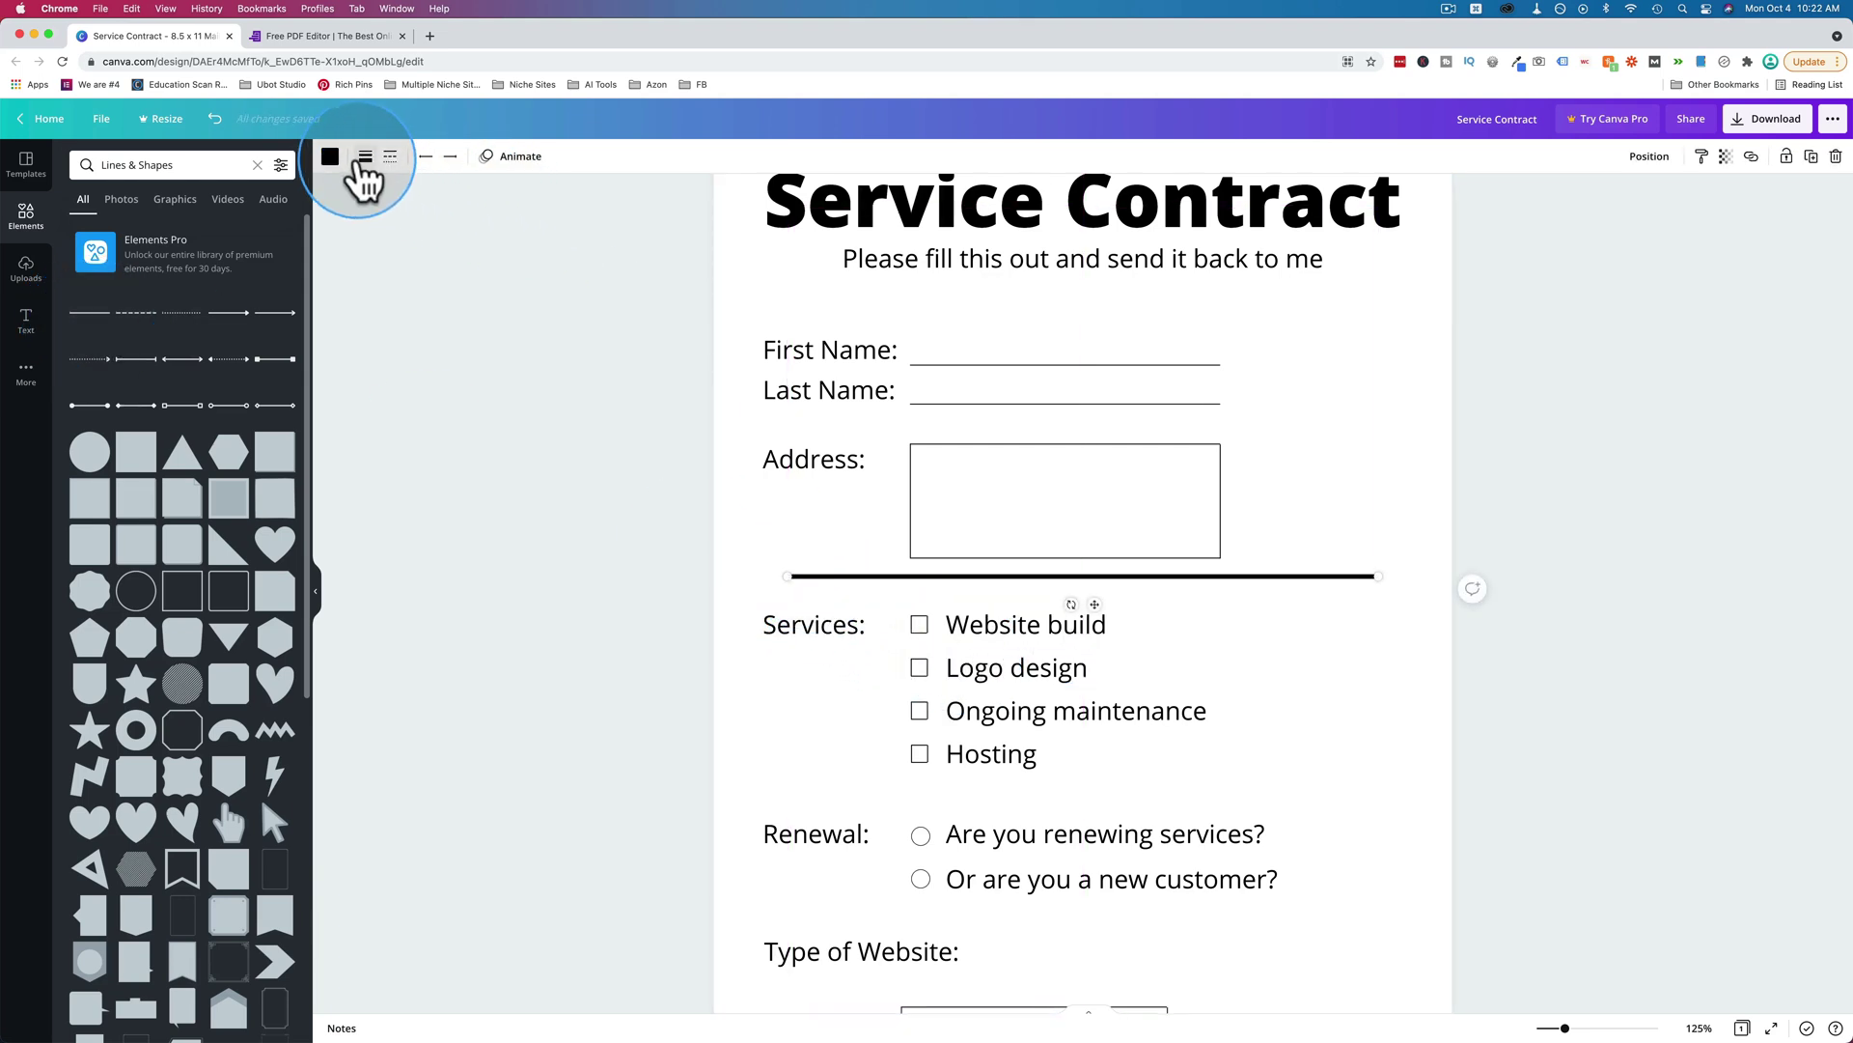
click(363, 157)
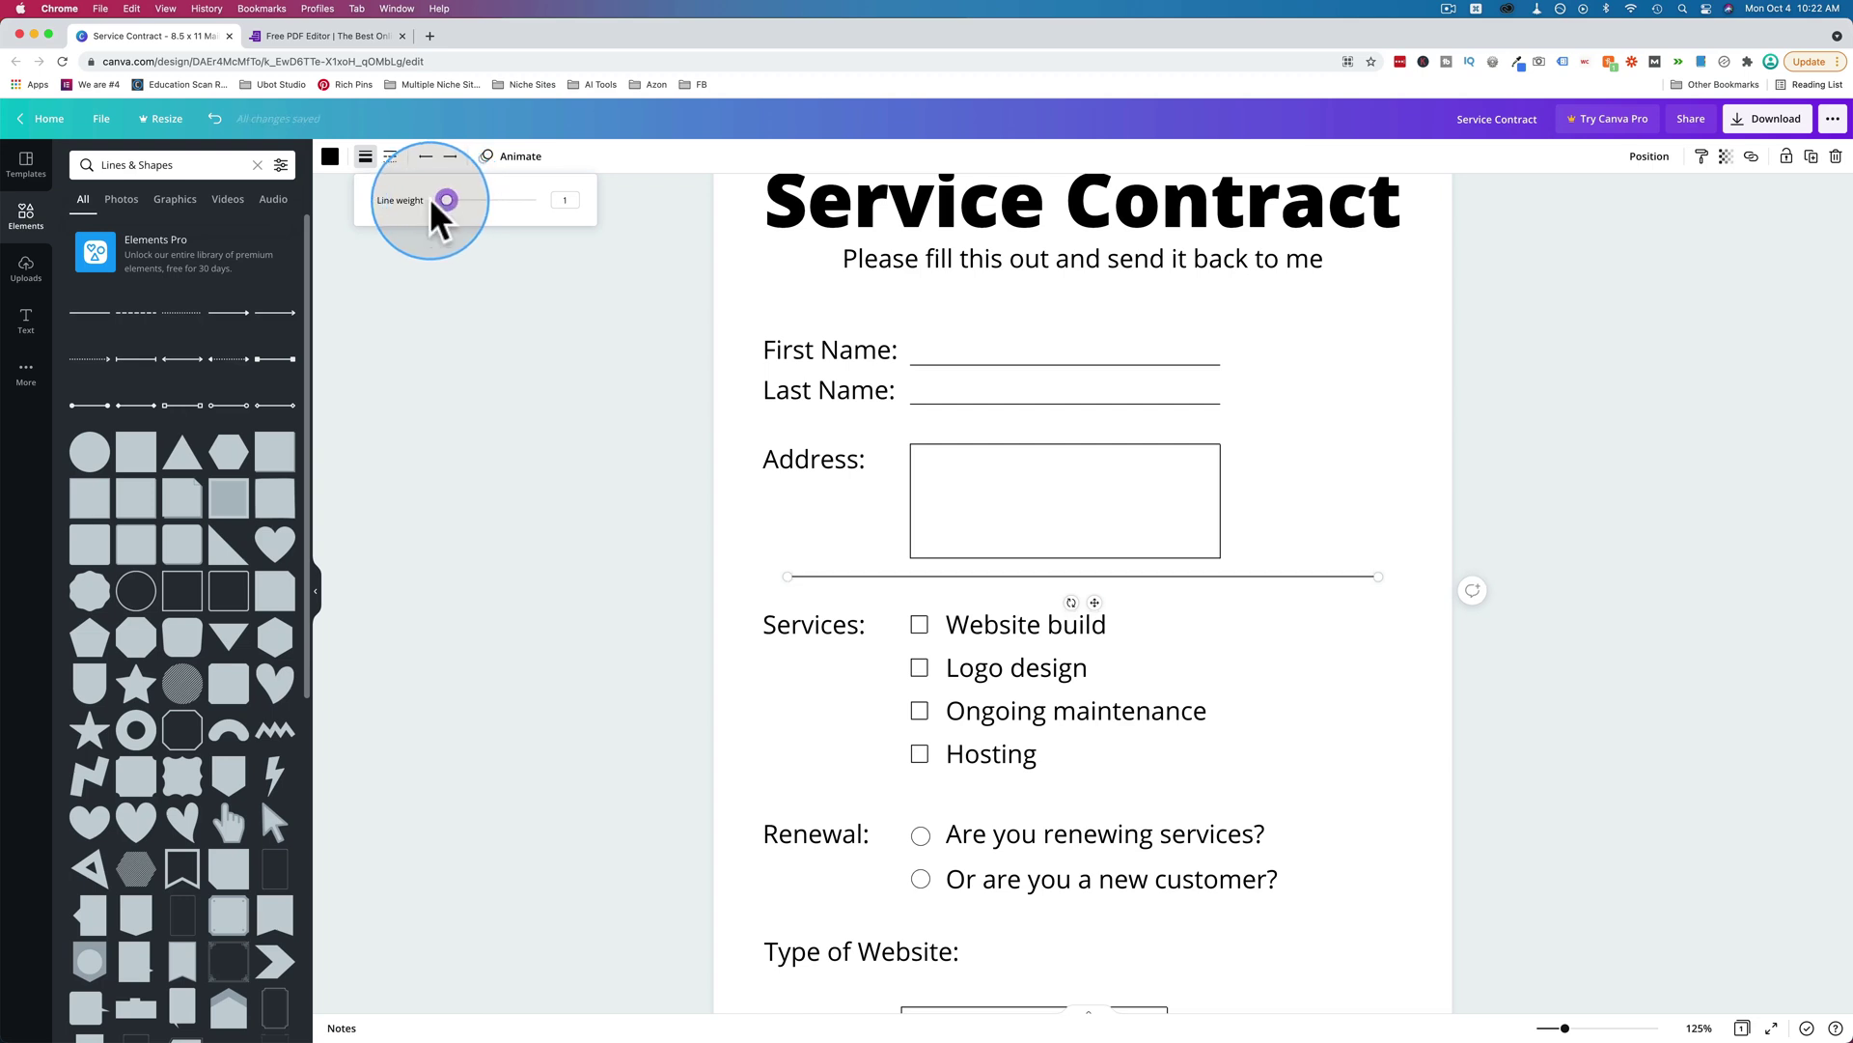
click(782, 572)
drag(784, 576, 1112, 577)
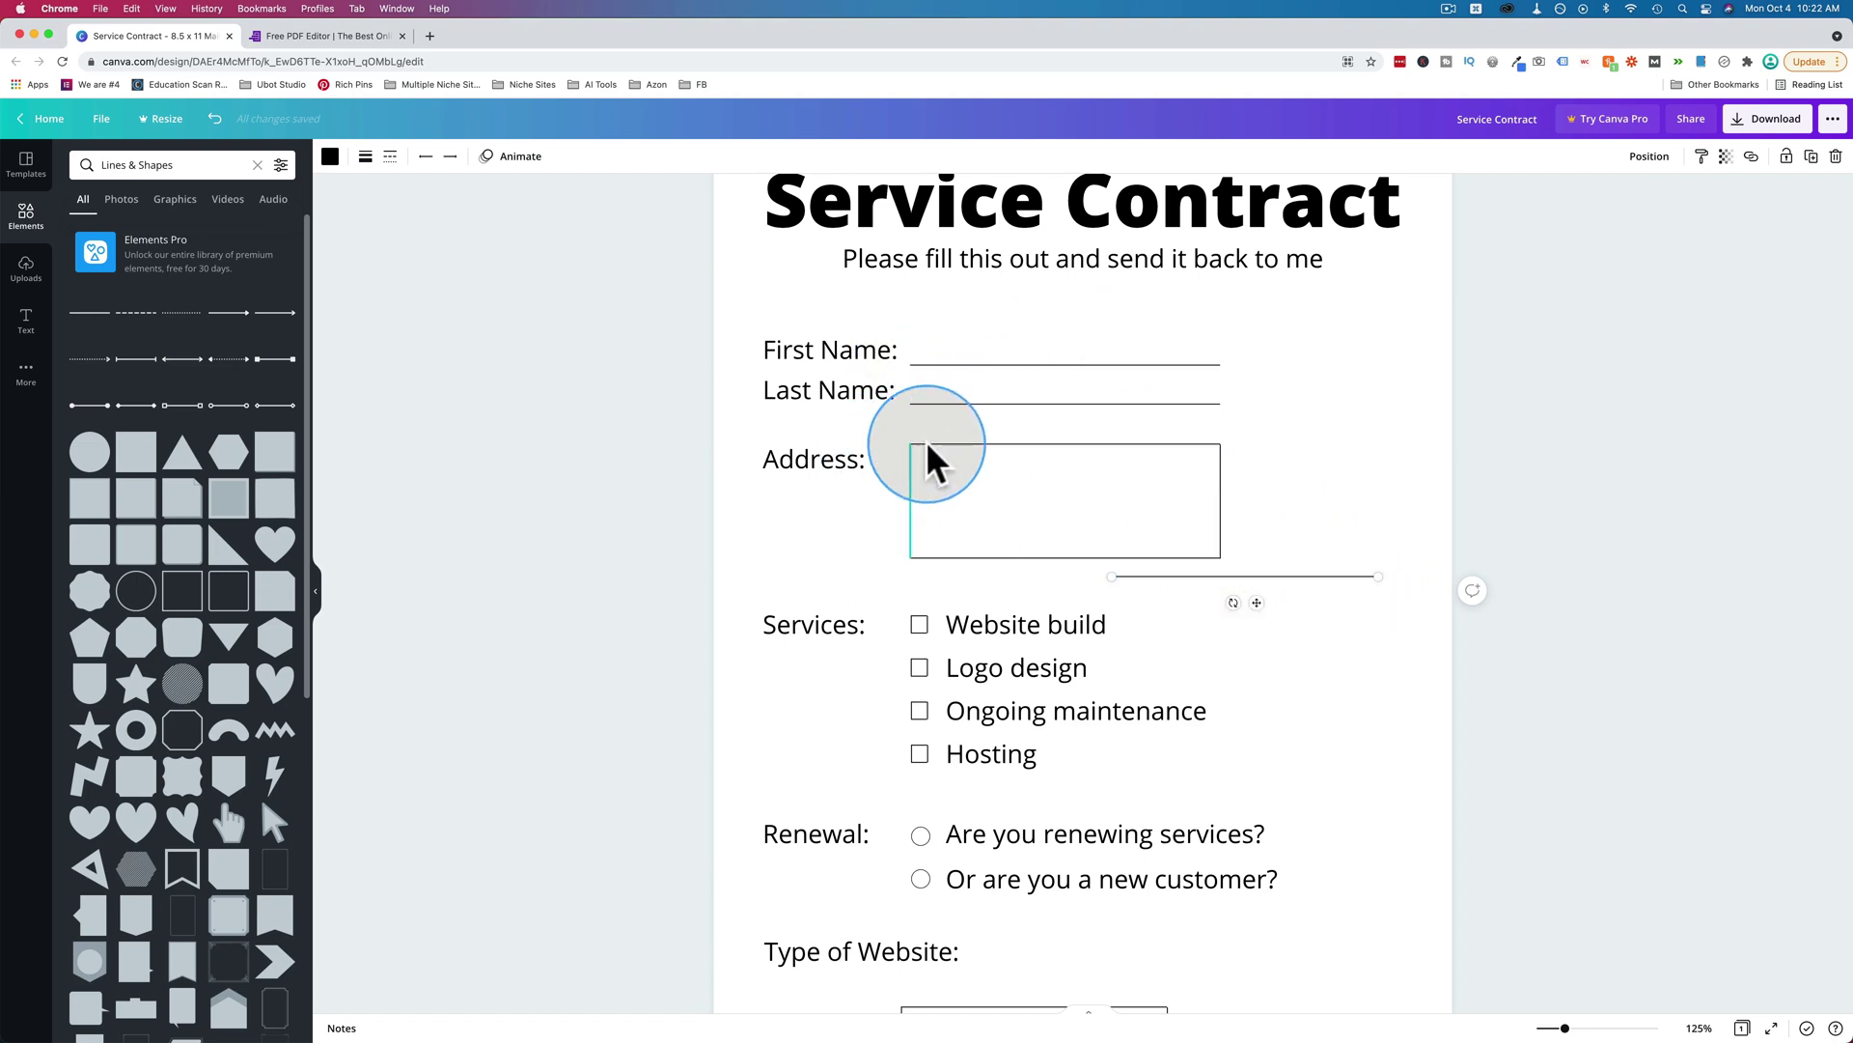
Replace the line with a thin square outline resized to frame the Address box.
key(Delete)
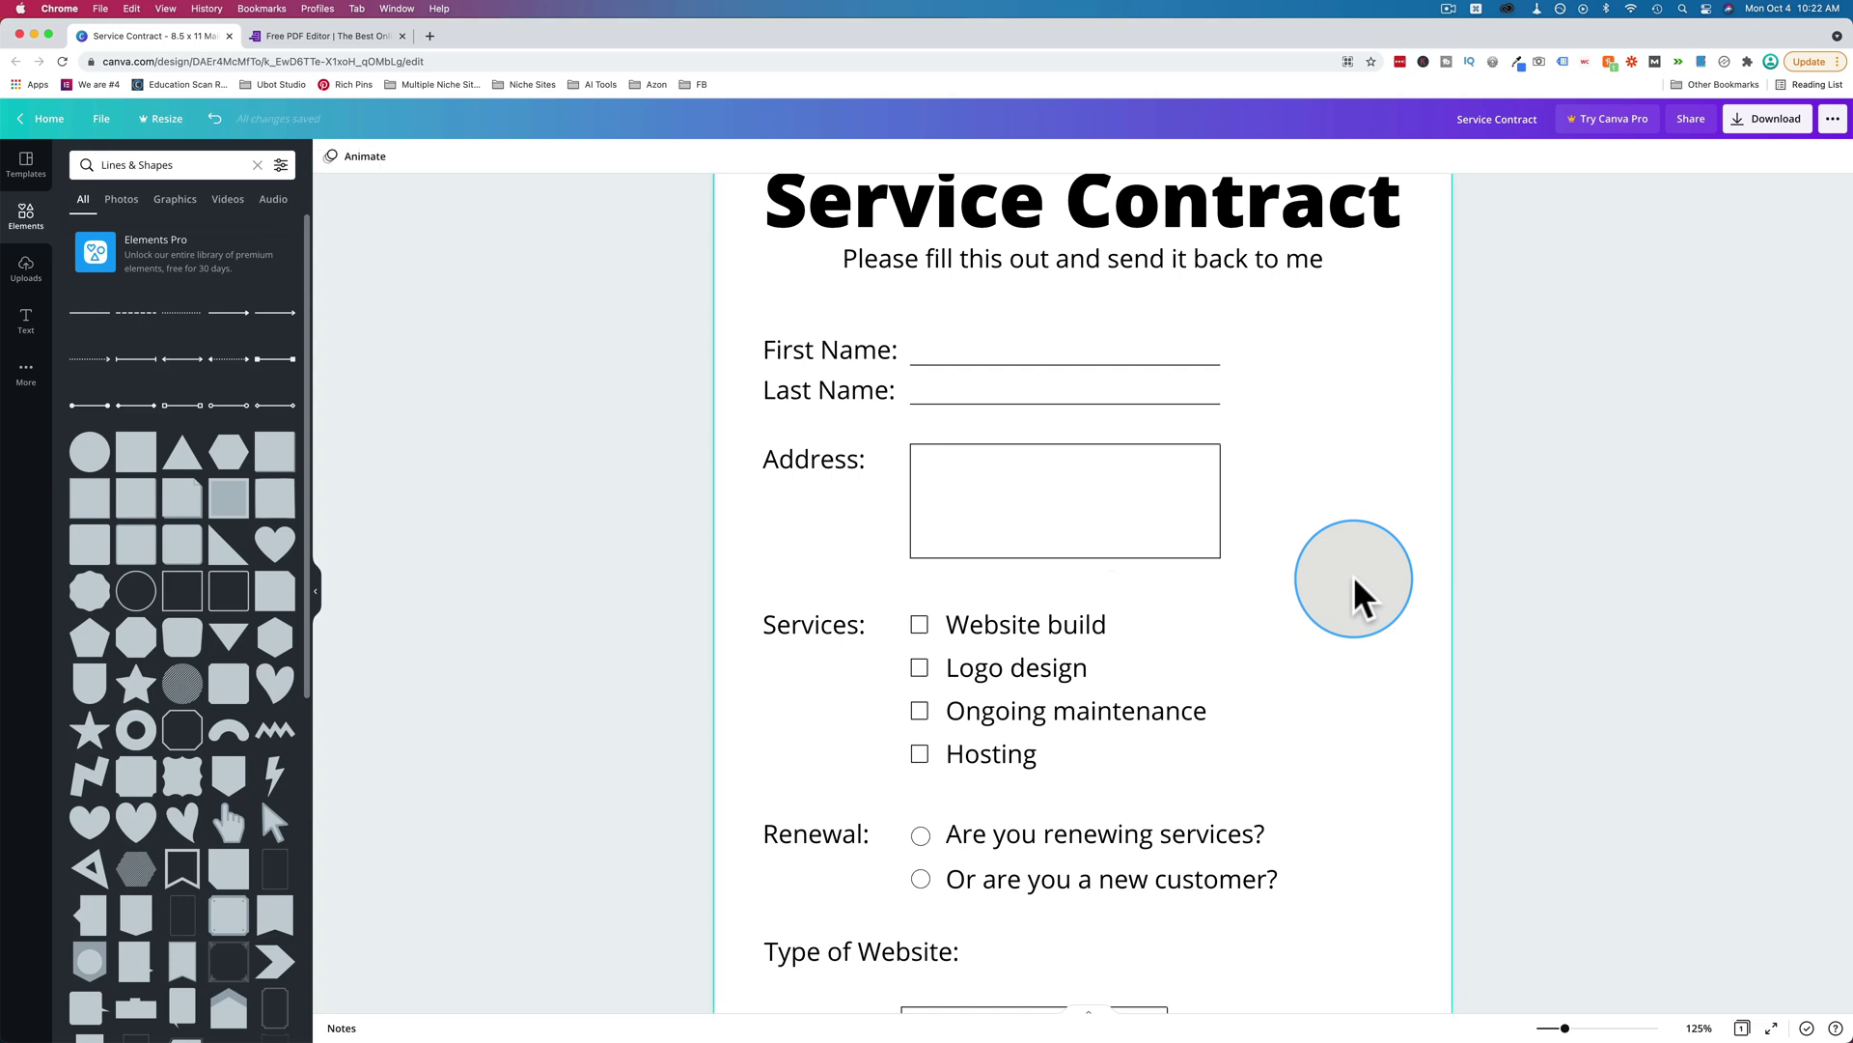
click(183, 603)
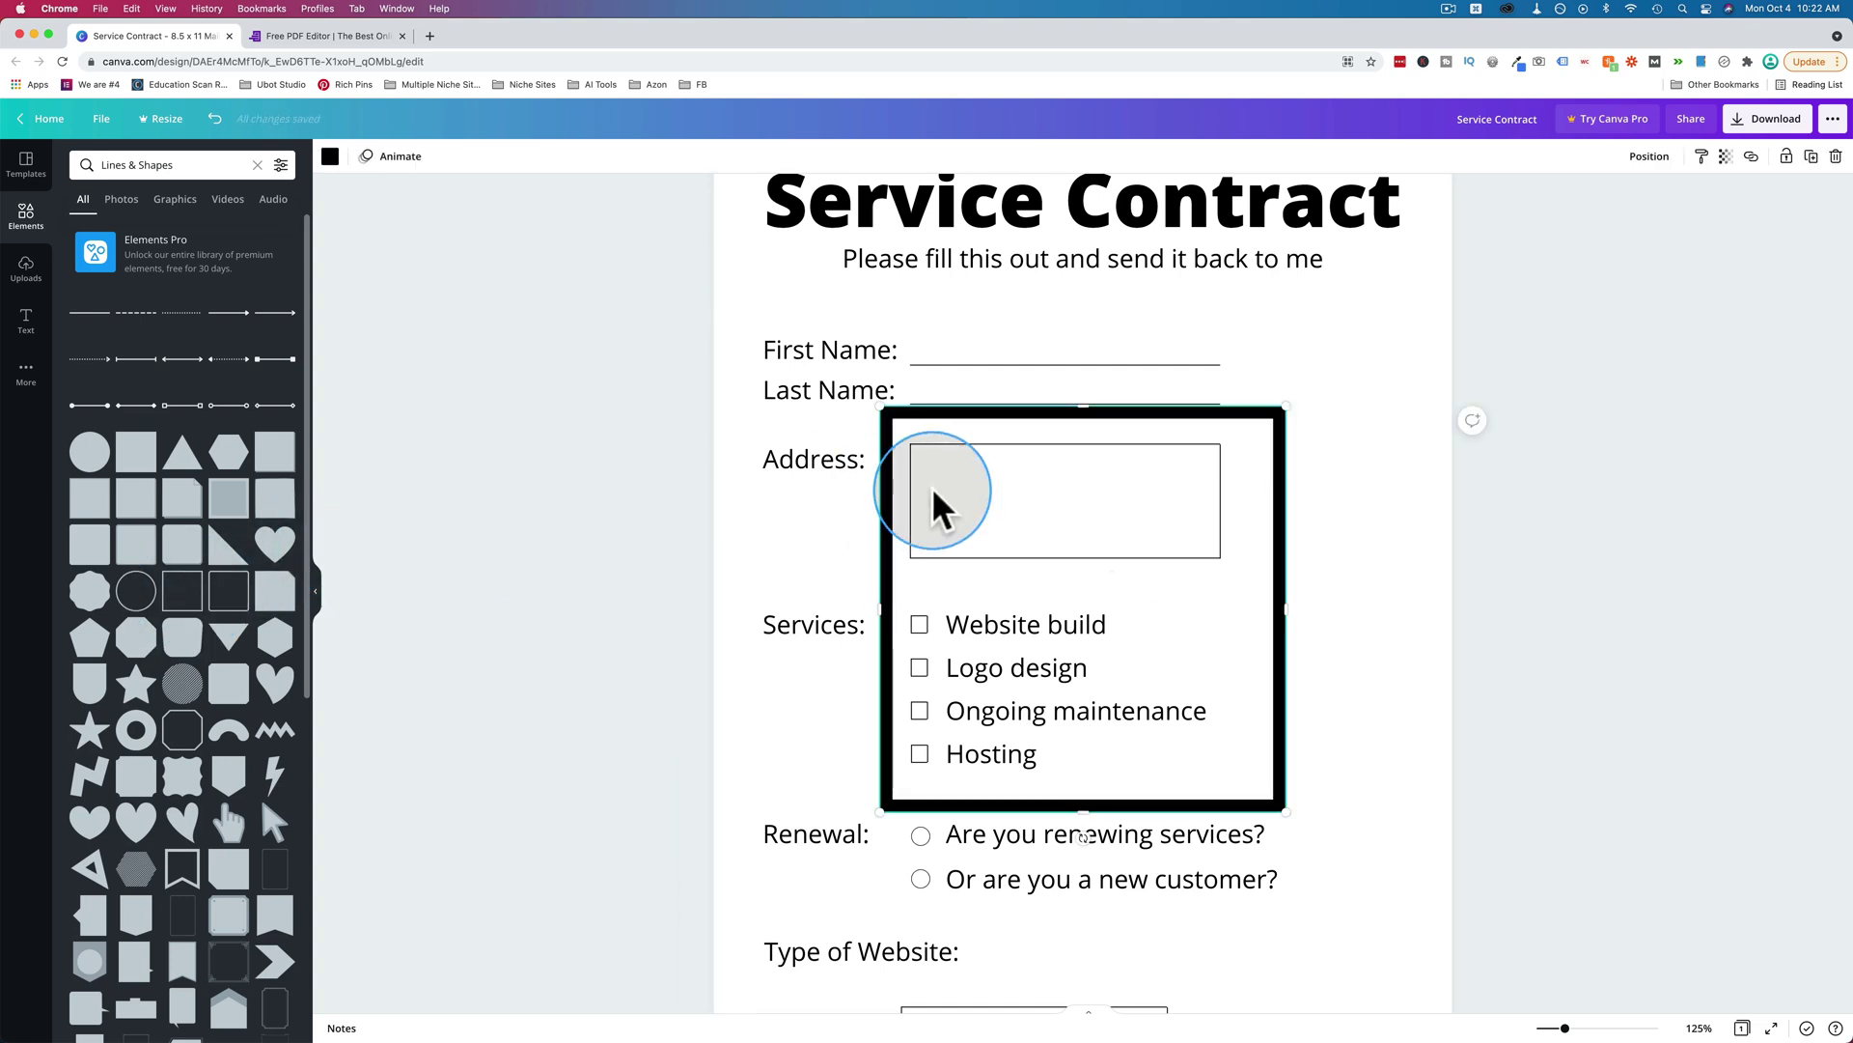
drag(869, 417, 857, 494)
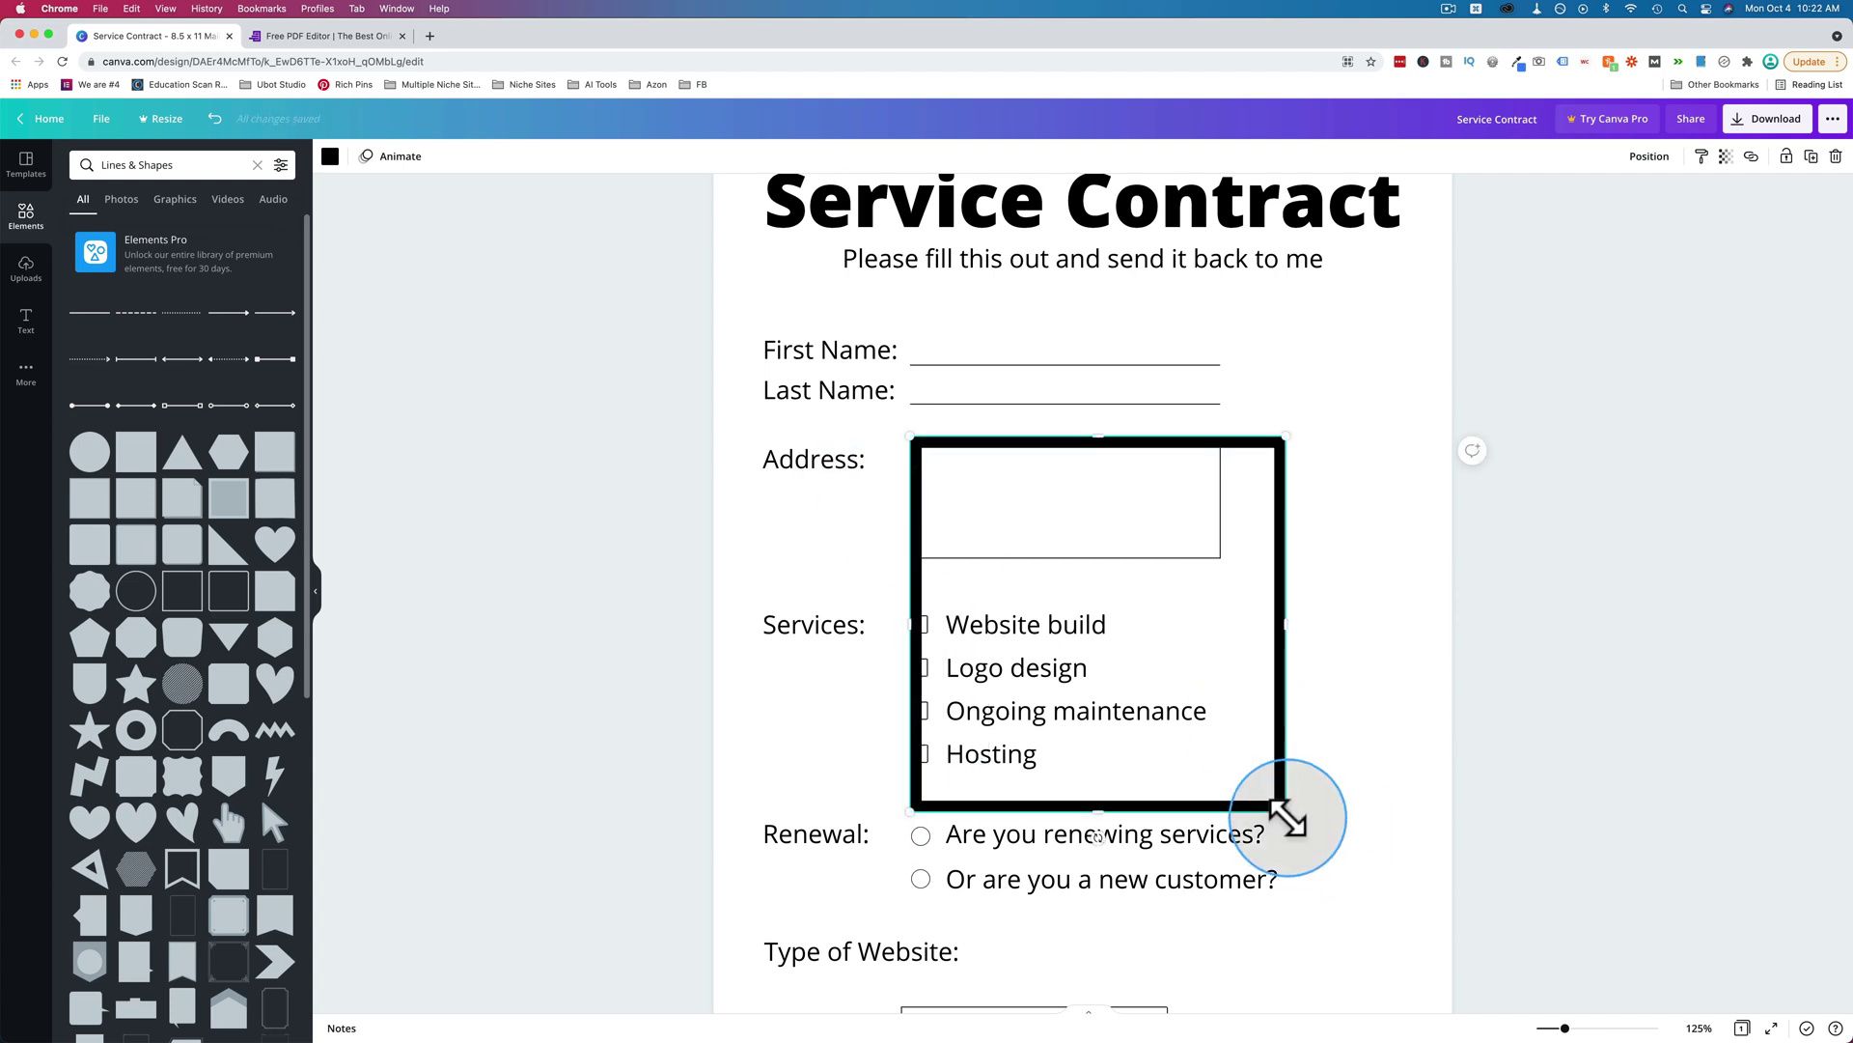
drag(1288, 813, 1313, 671)
drag(1071, 743, 1073, 568)
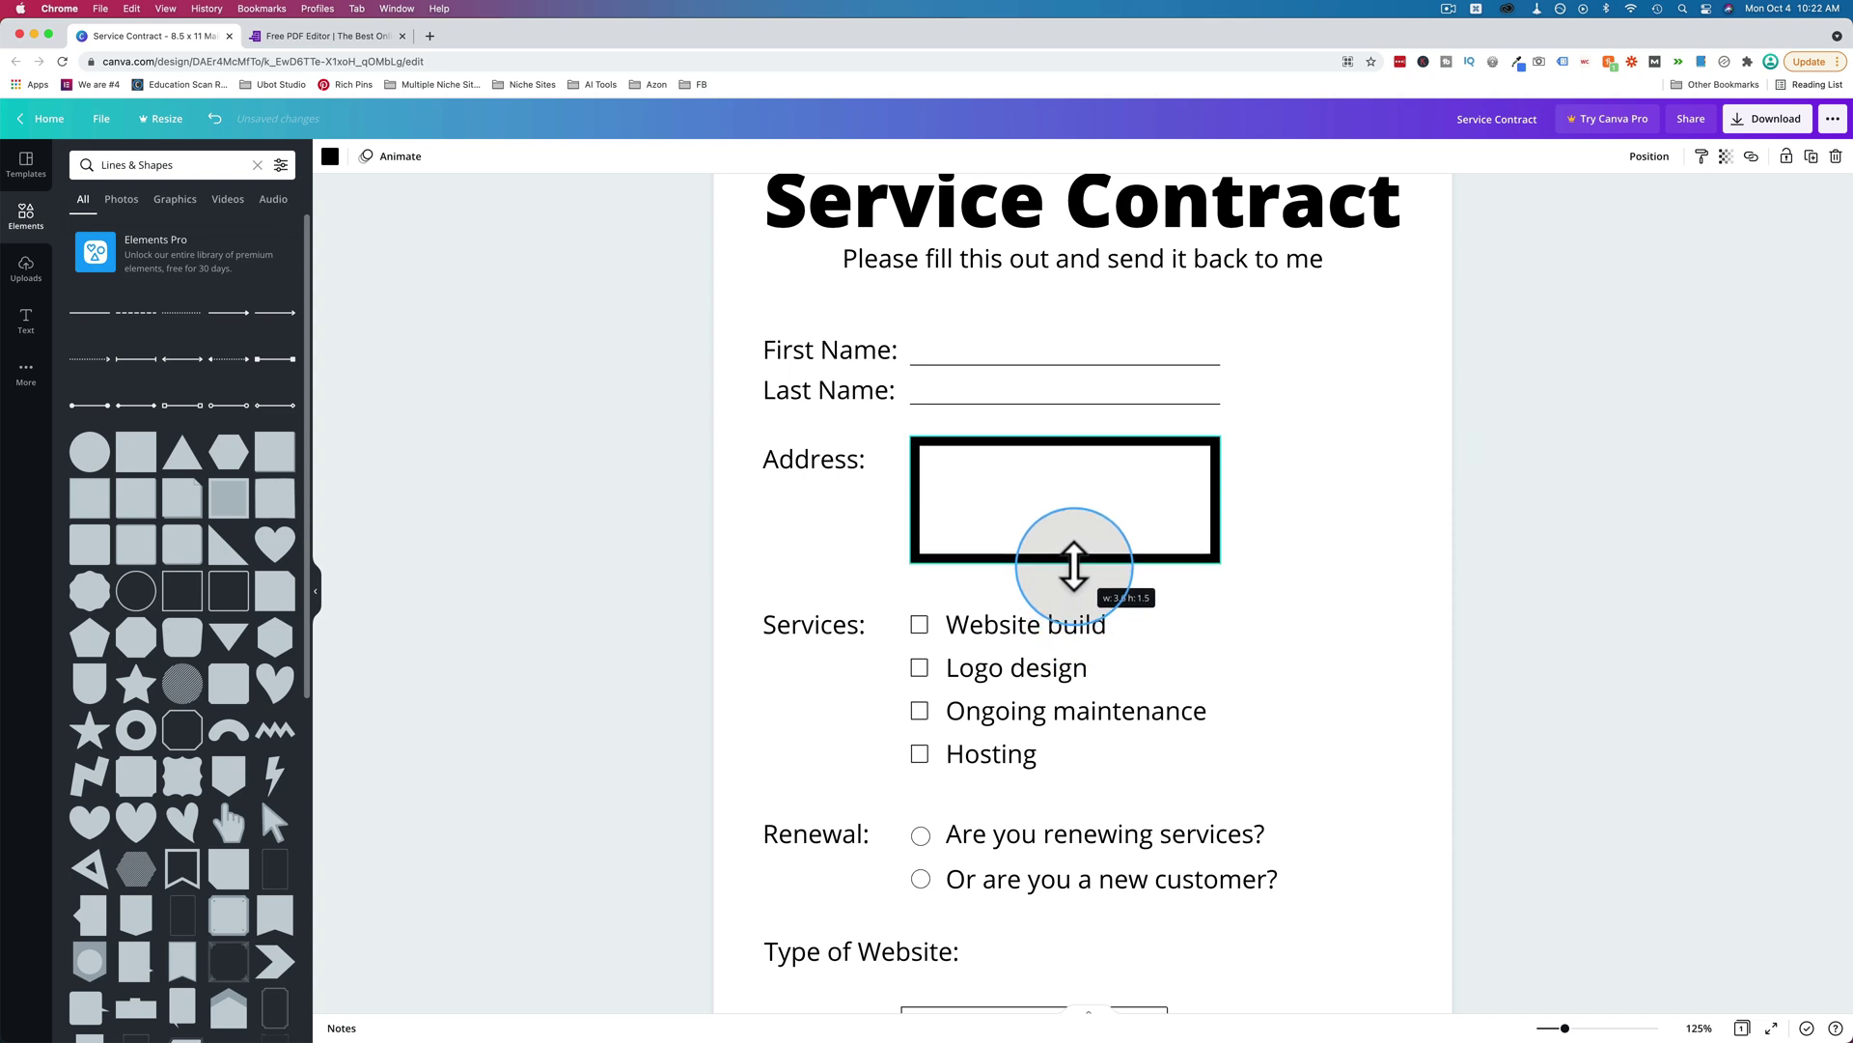
click(331, 156)
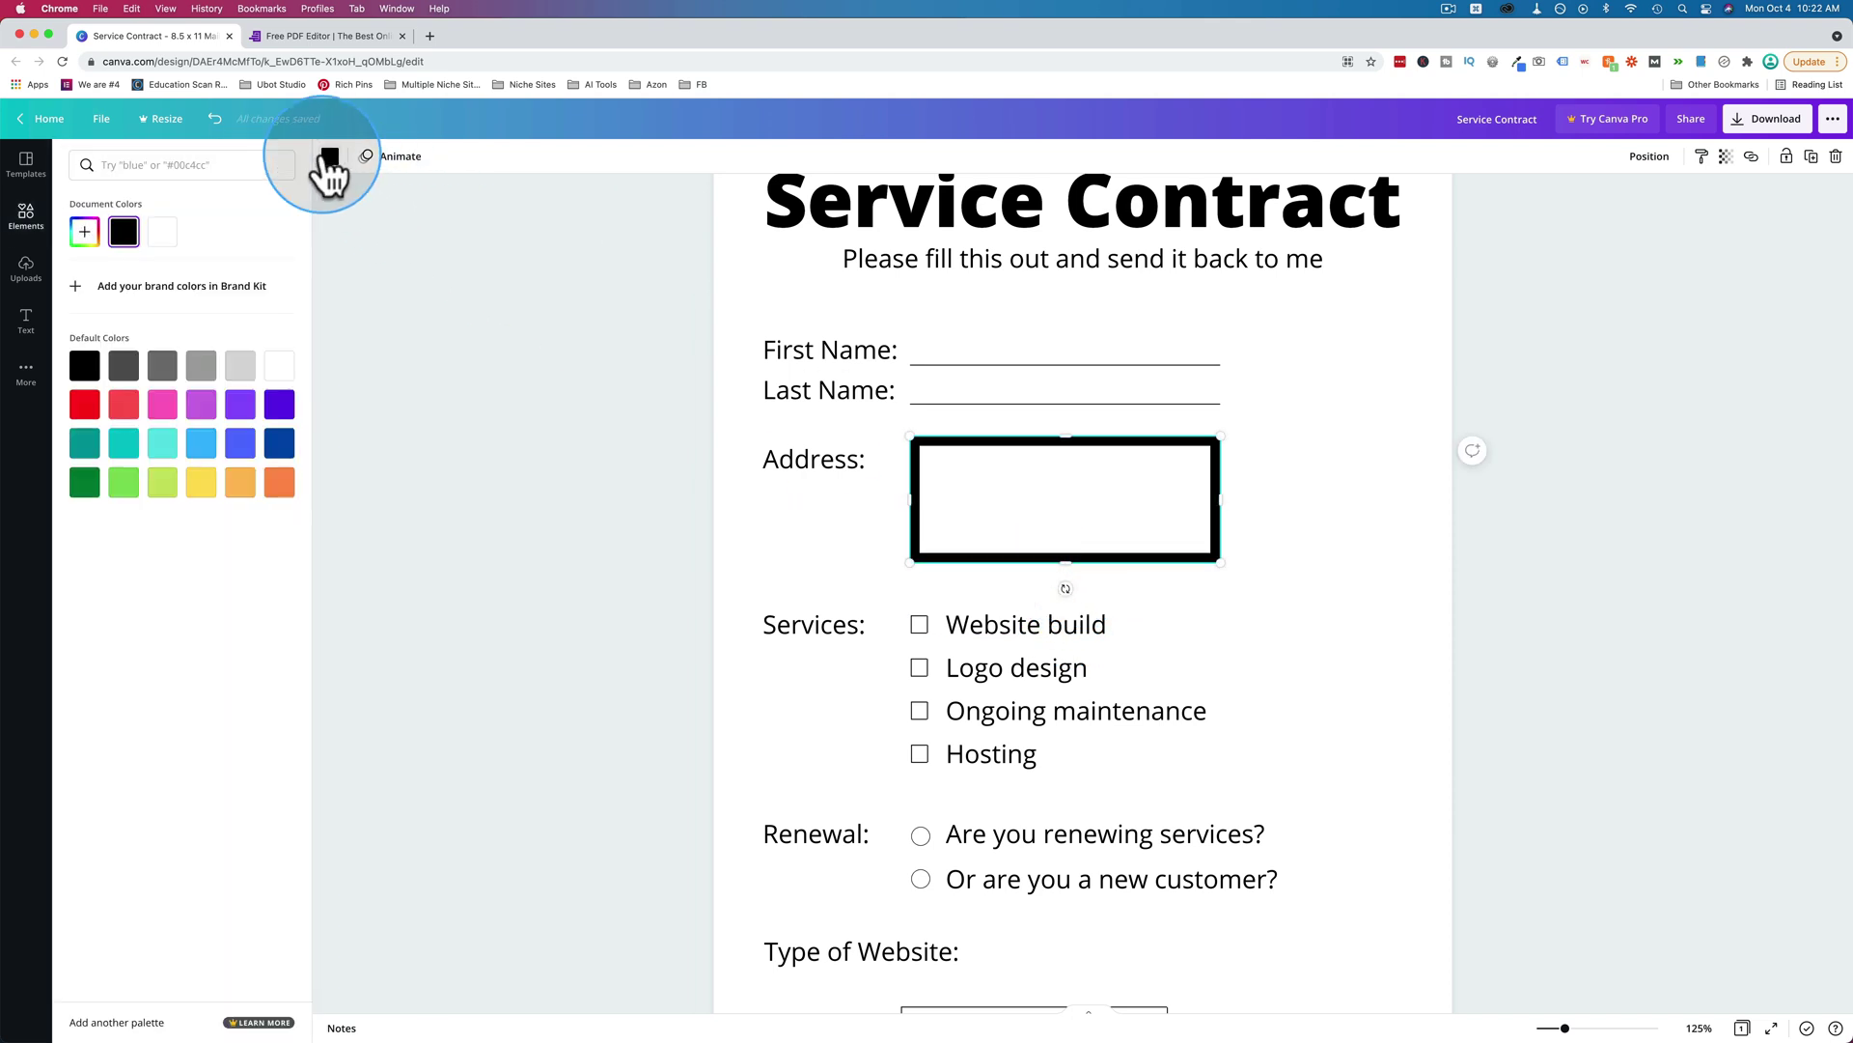
click(330, 159)
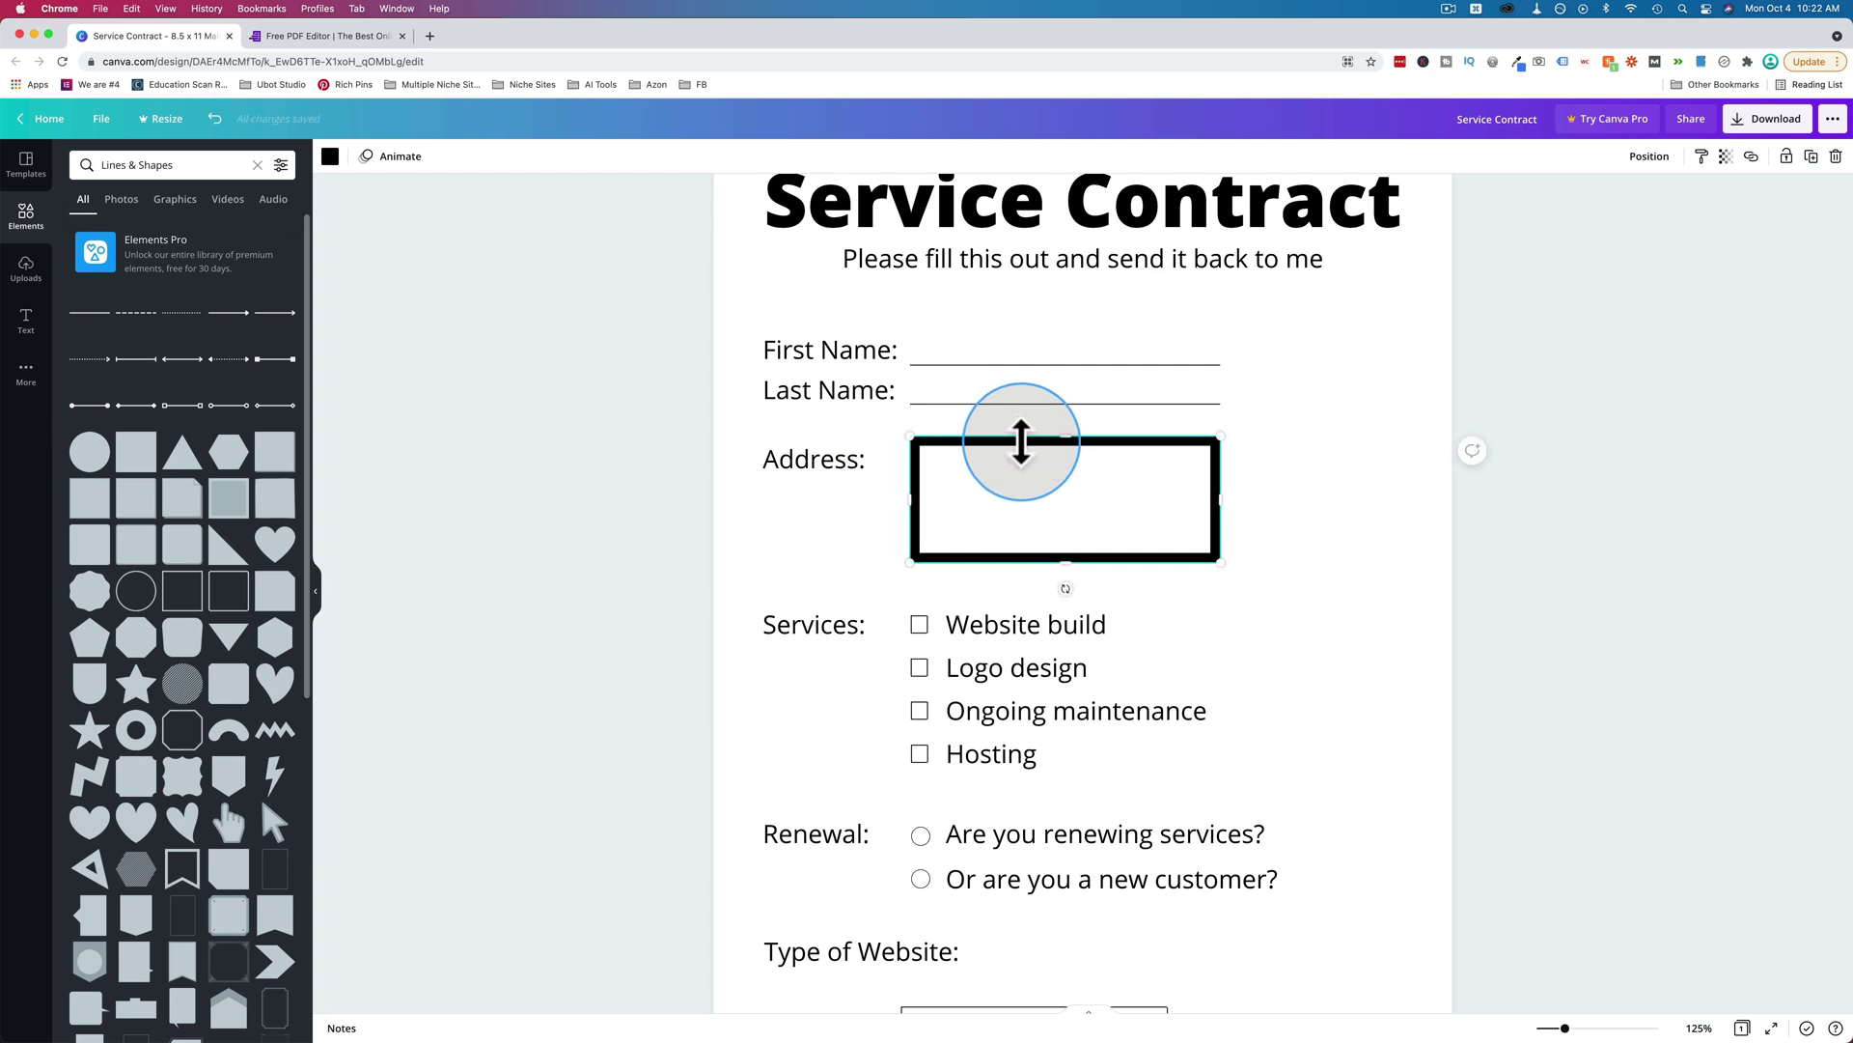
click(1022, 444)
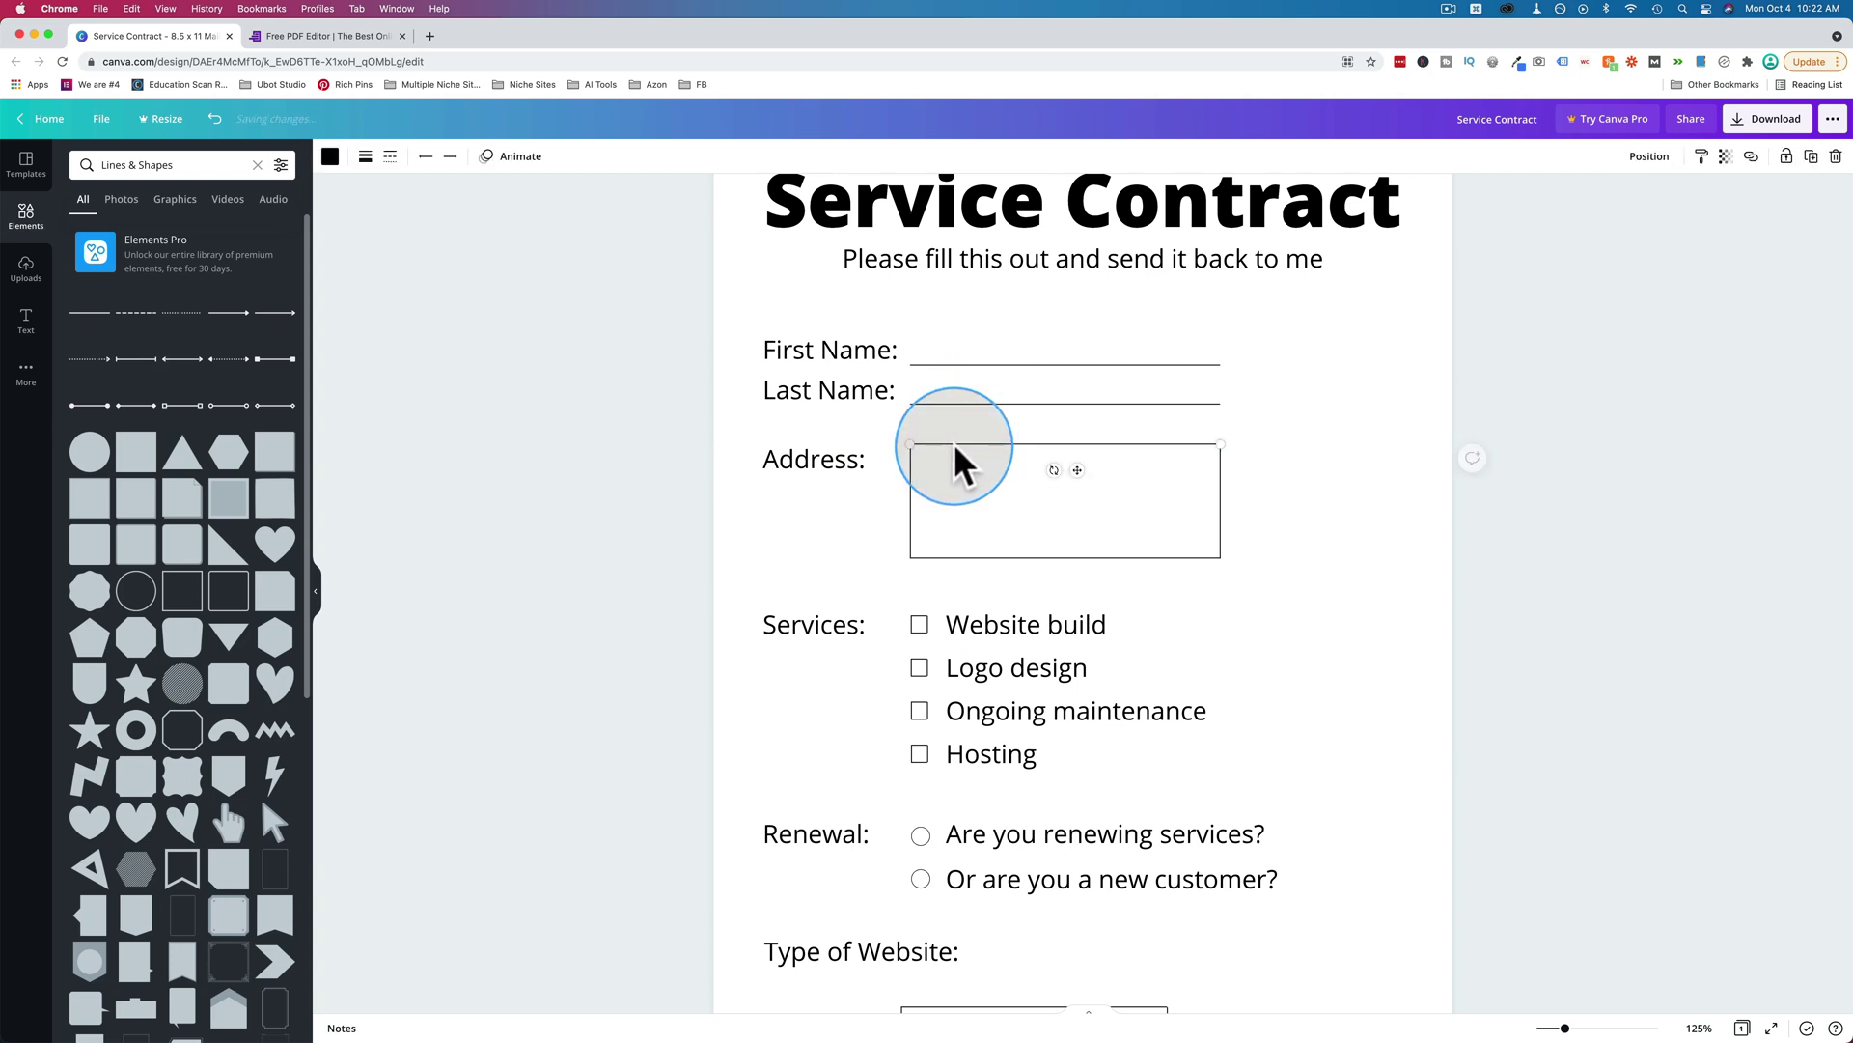
drag(918, 492, 1224, 554)
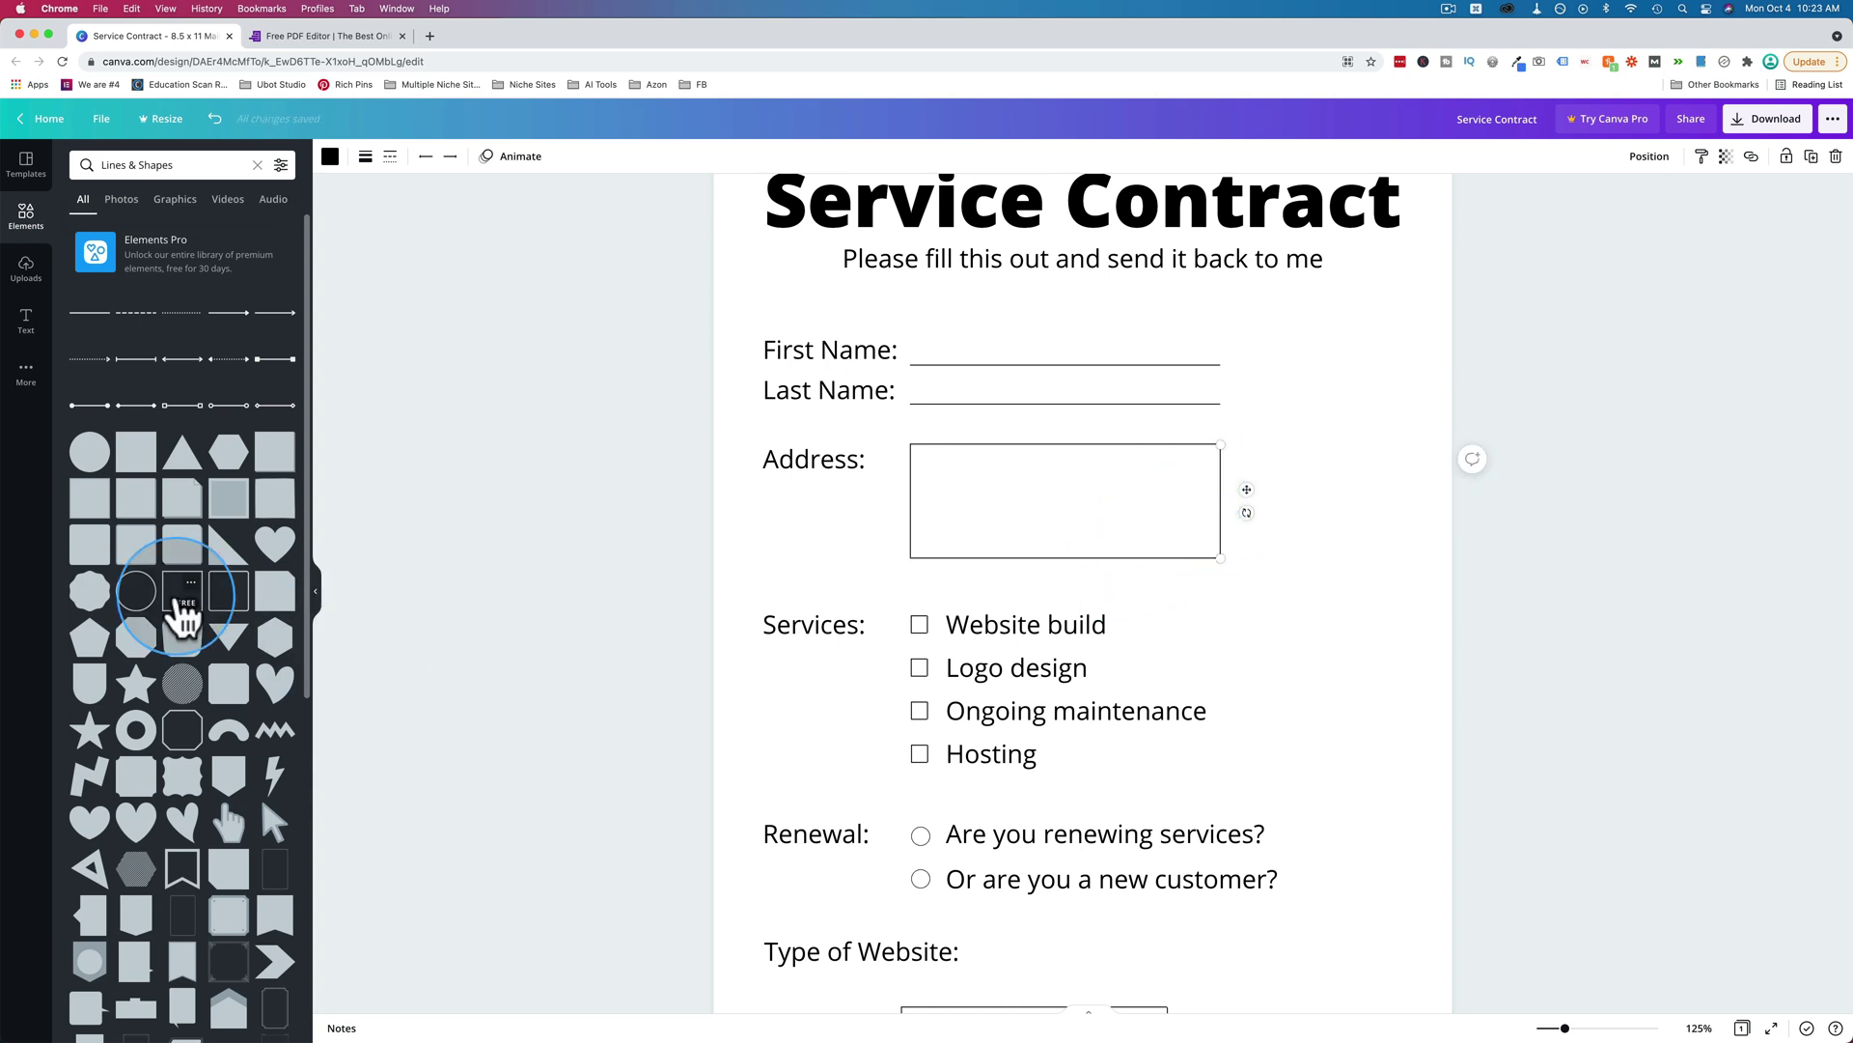
Add a small square outline, undo the accidental Address box resize, and align the square with the checkboxes.
click(180, 603)
drag(878, 408, 890, 627)
click(930, 637)
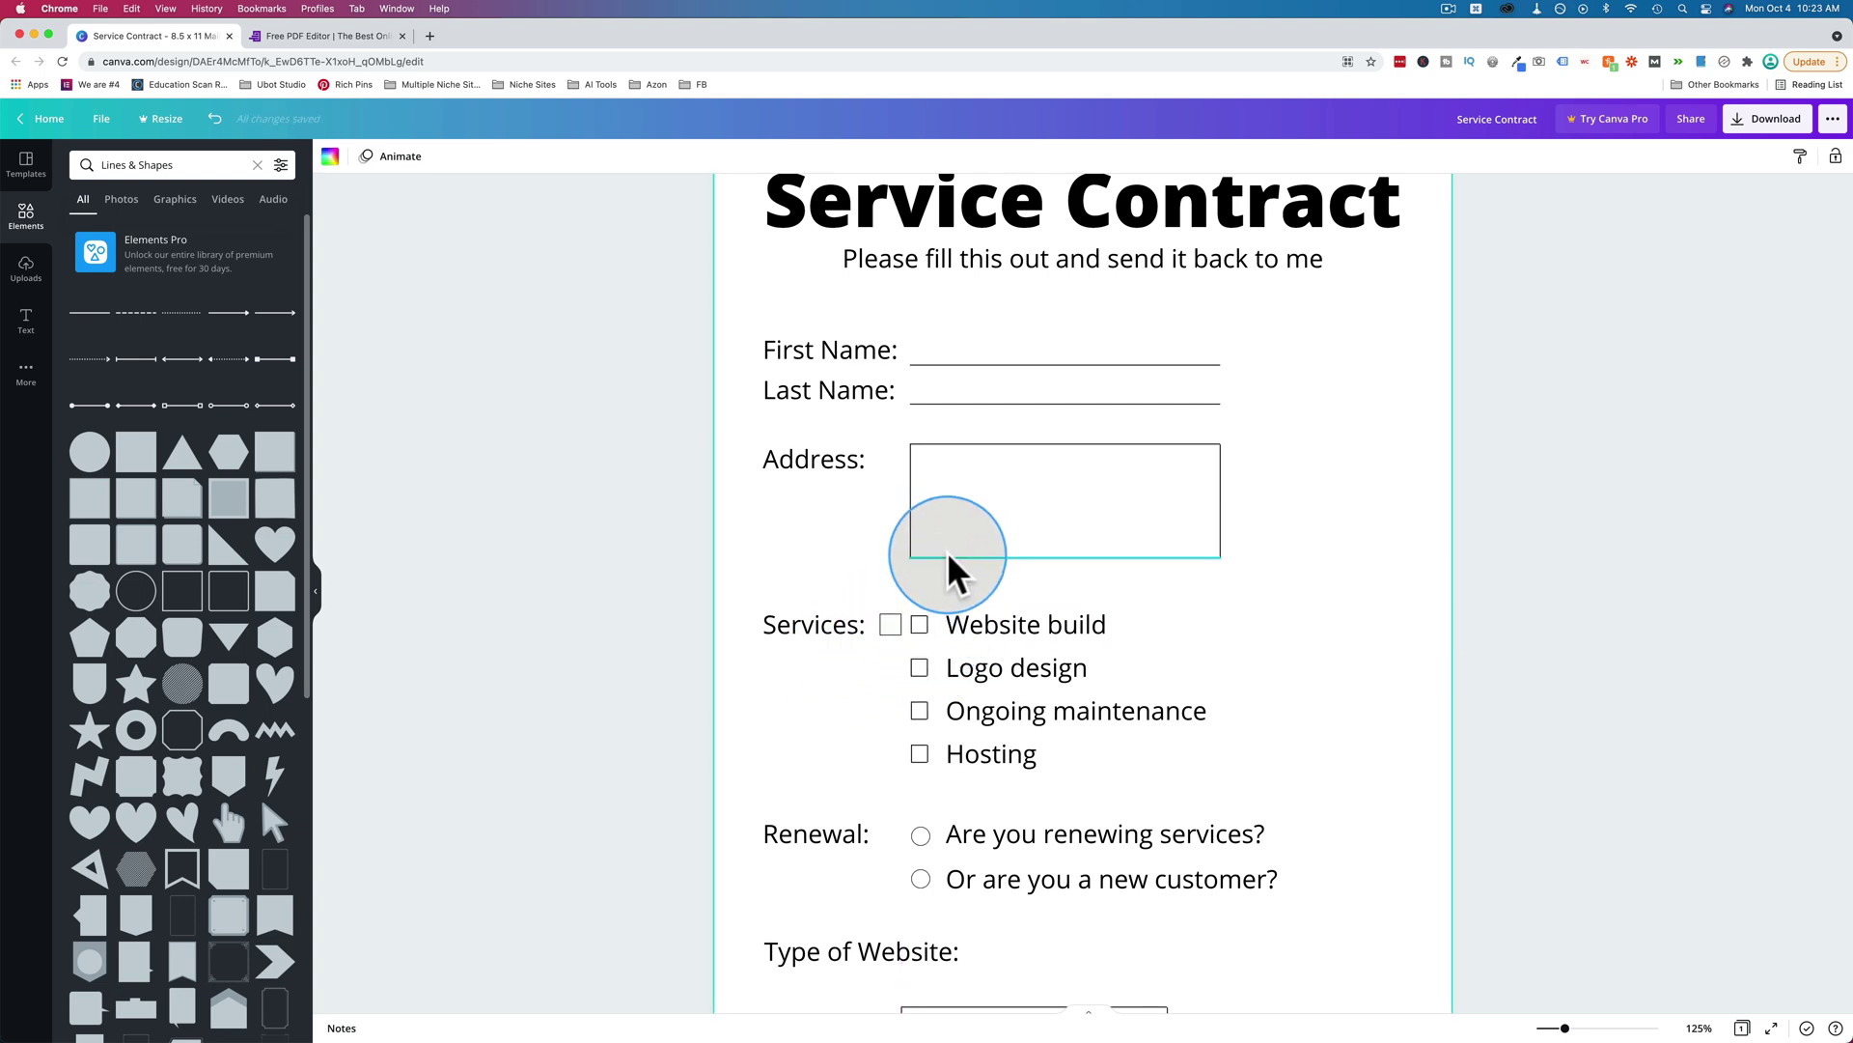
drag(882, 428, 994, 512)
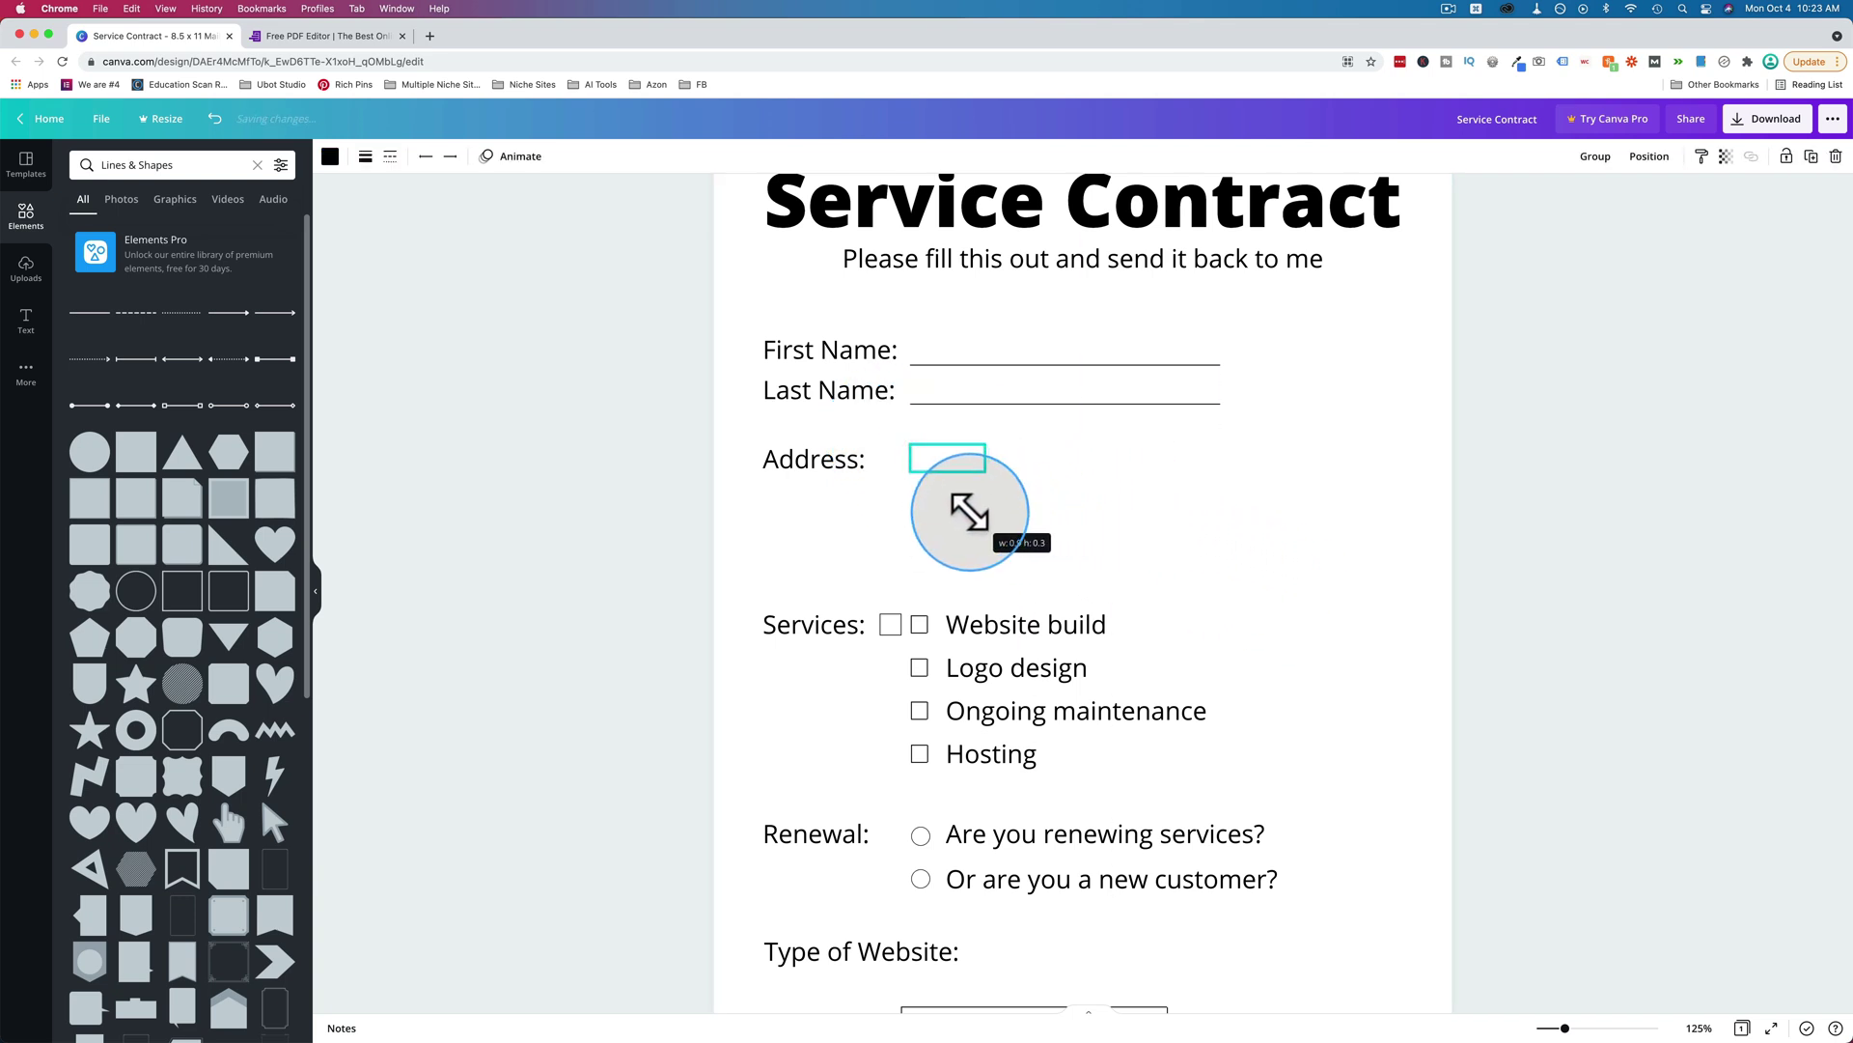
key(super+z)
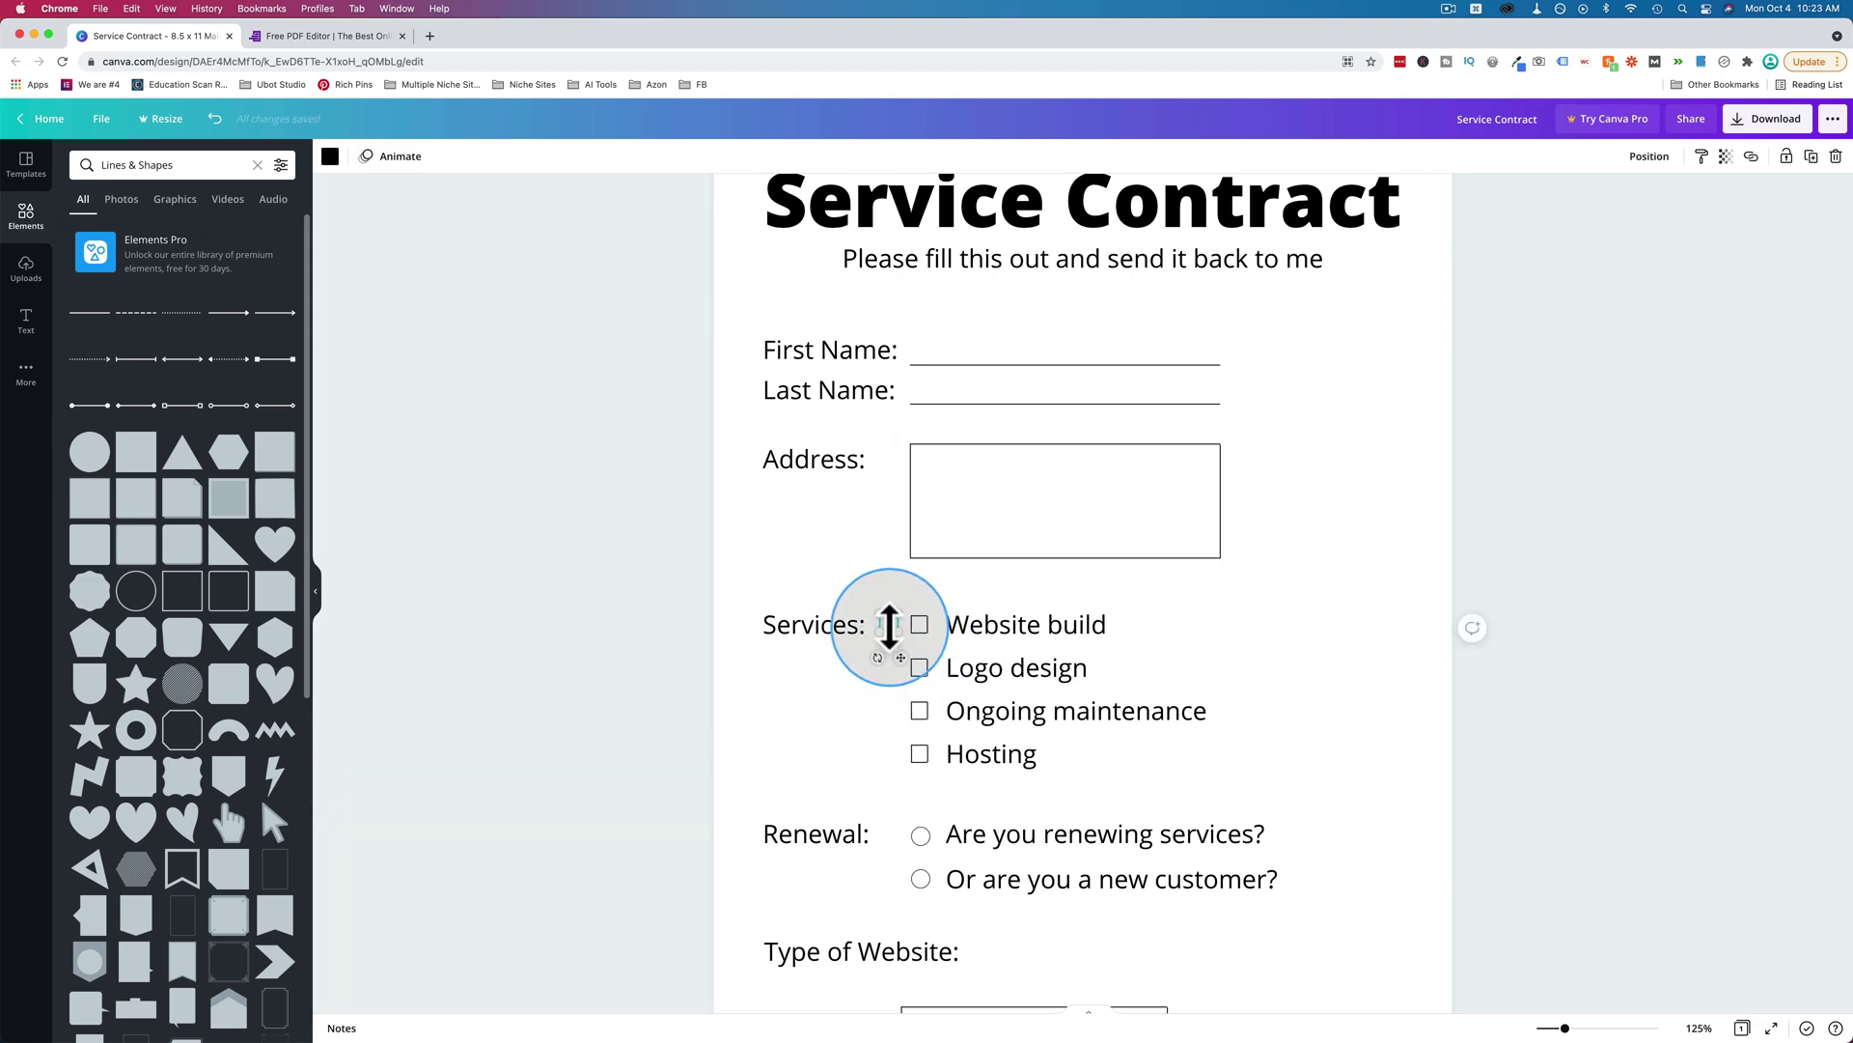
drag(890, 637, 894, 666)
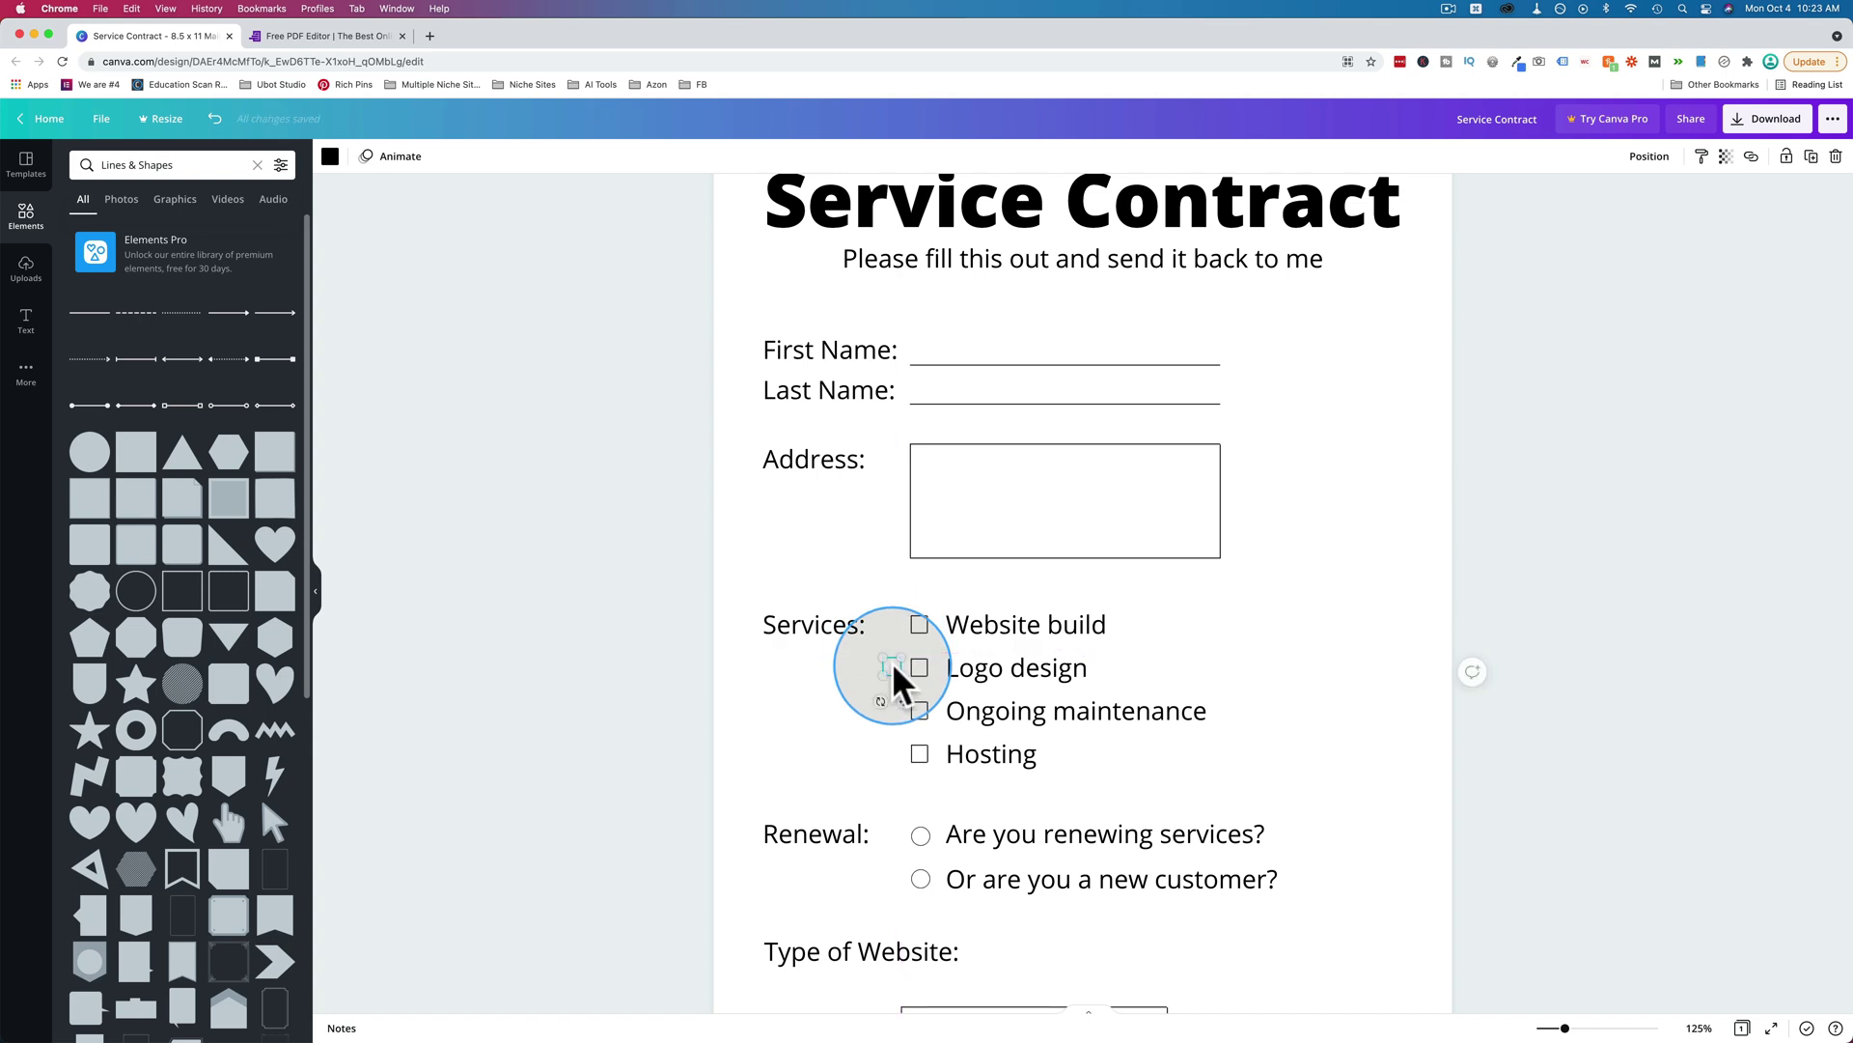
scroll(893, 680, down, 3)
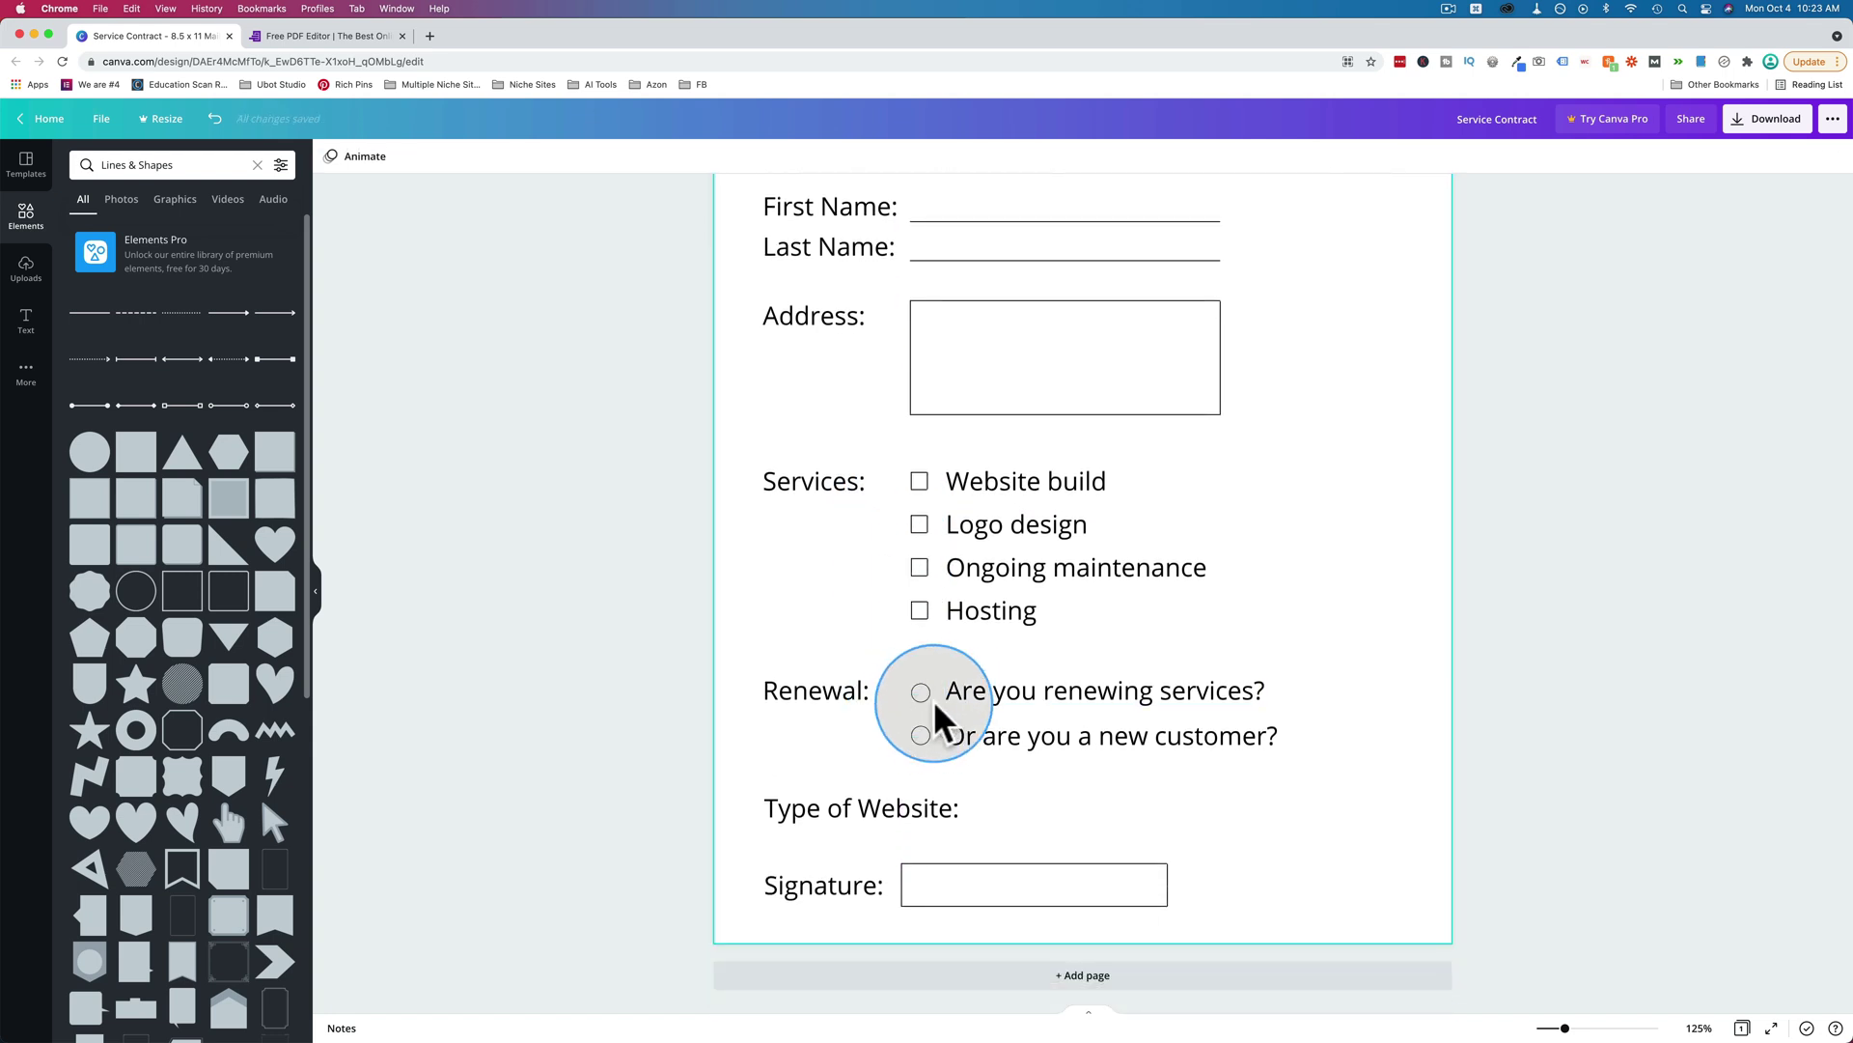
click(138, 596)
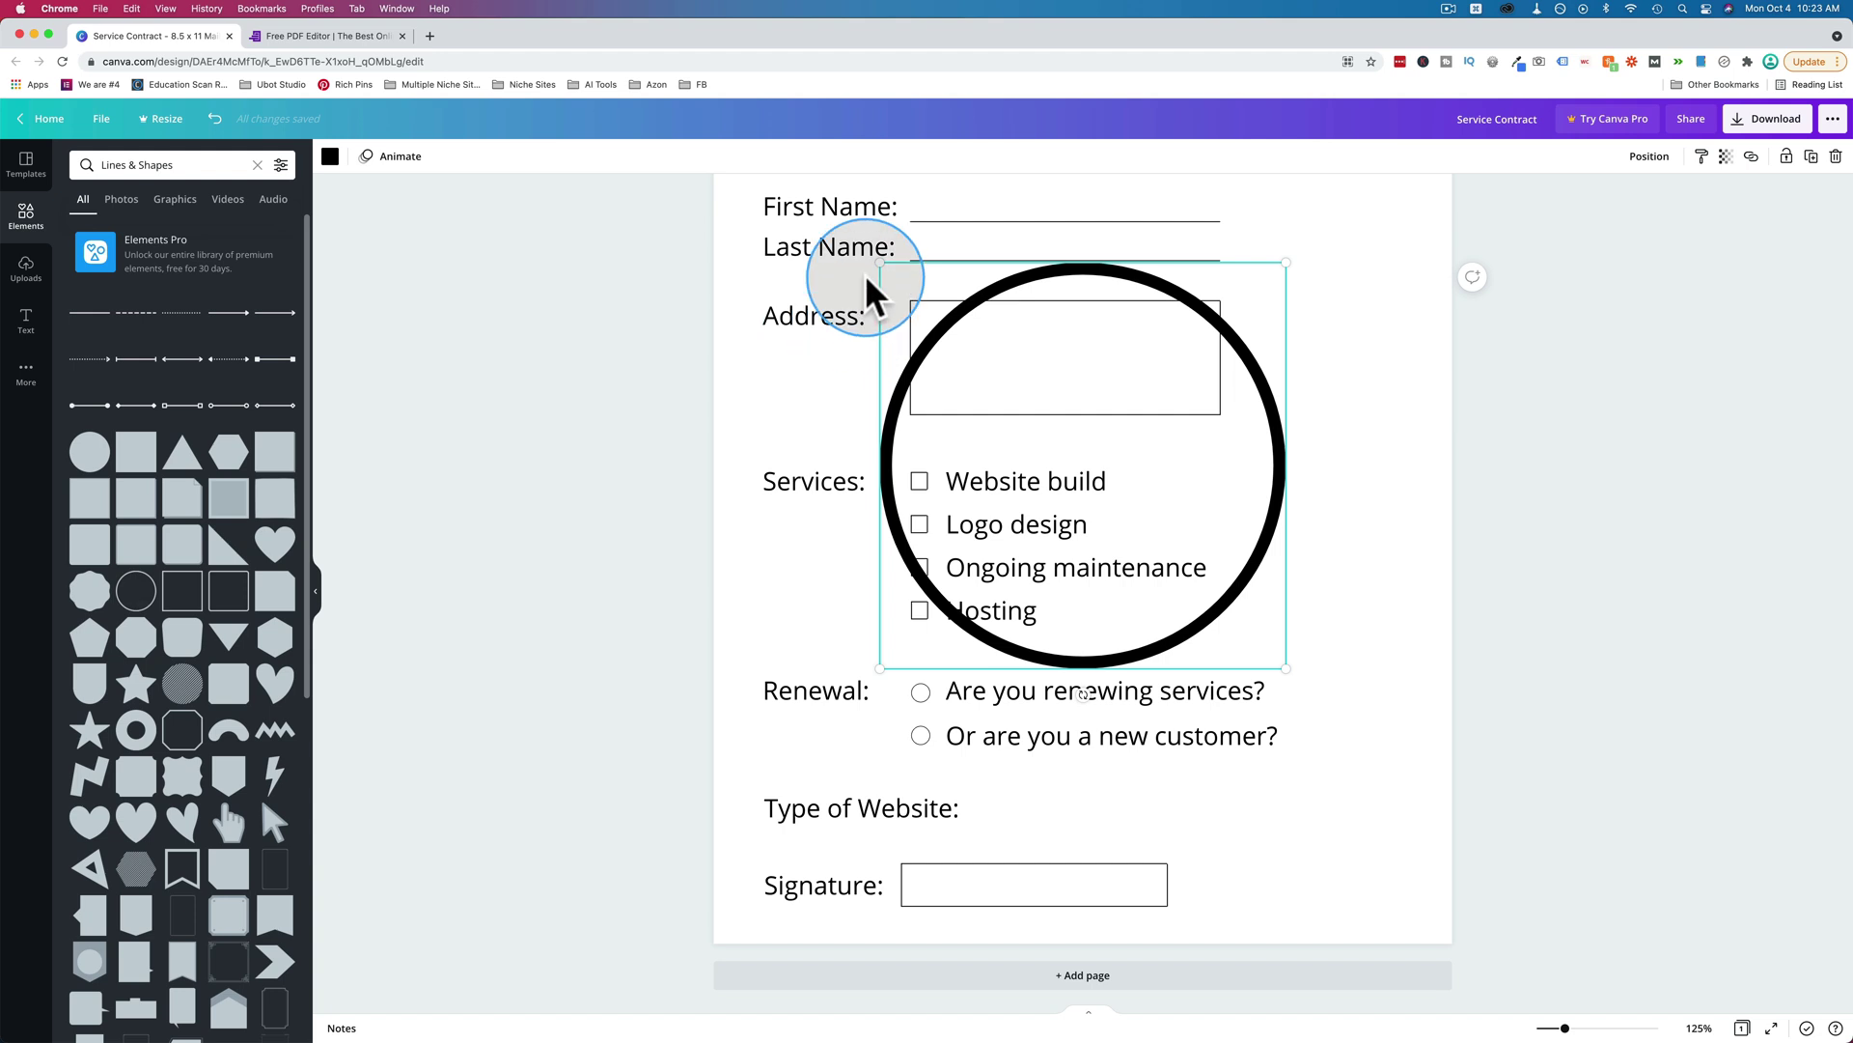
drag(877, 263, 1269, 647)
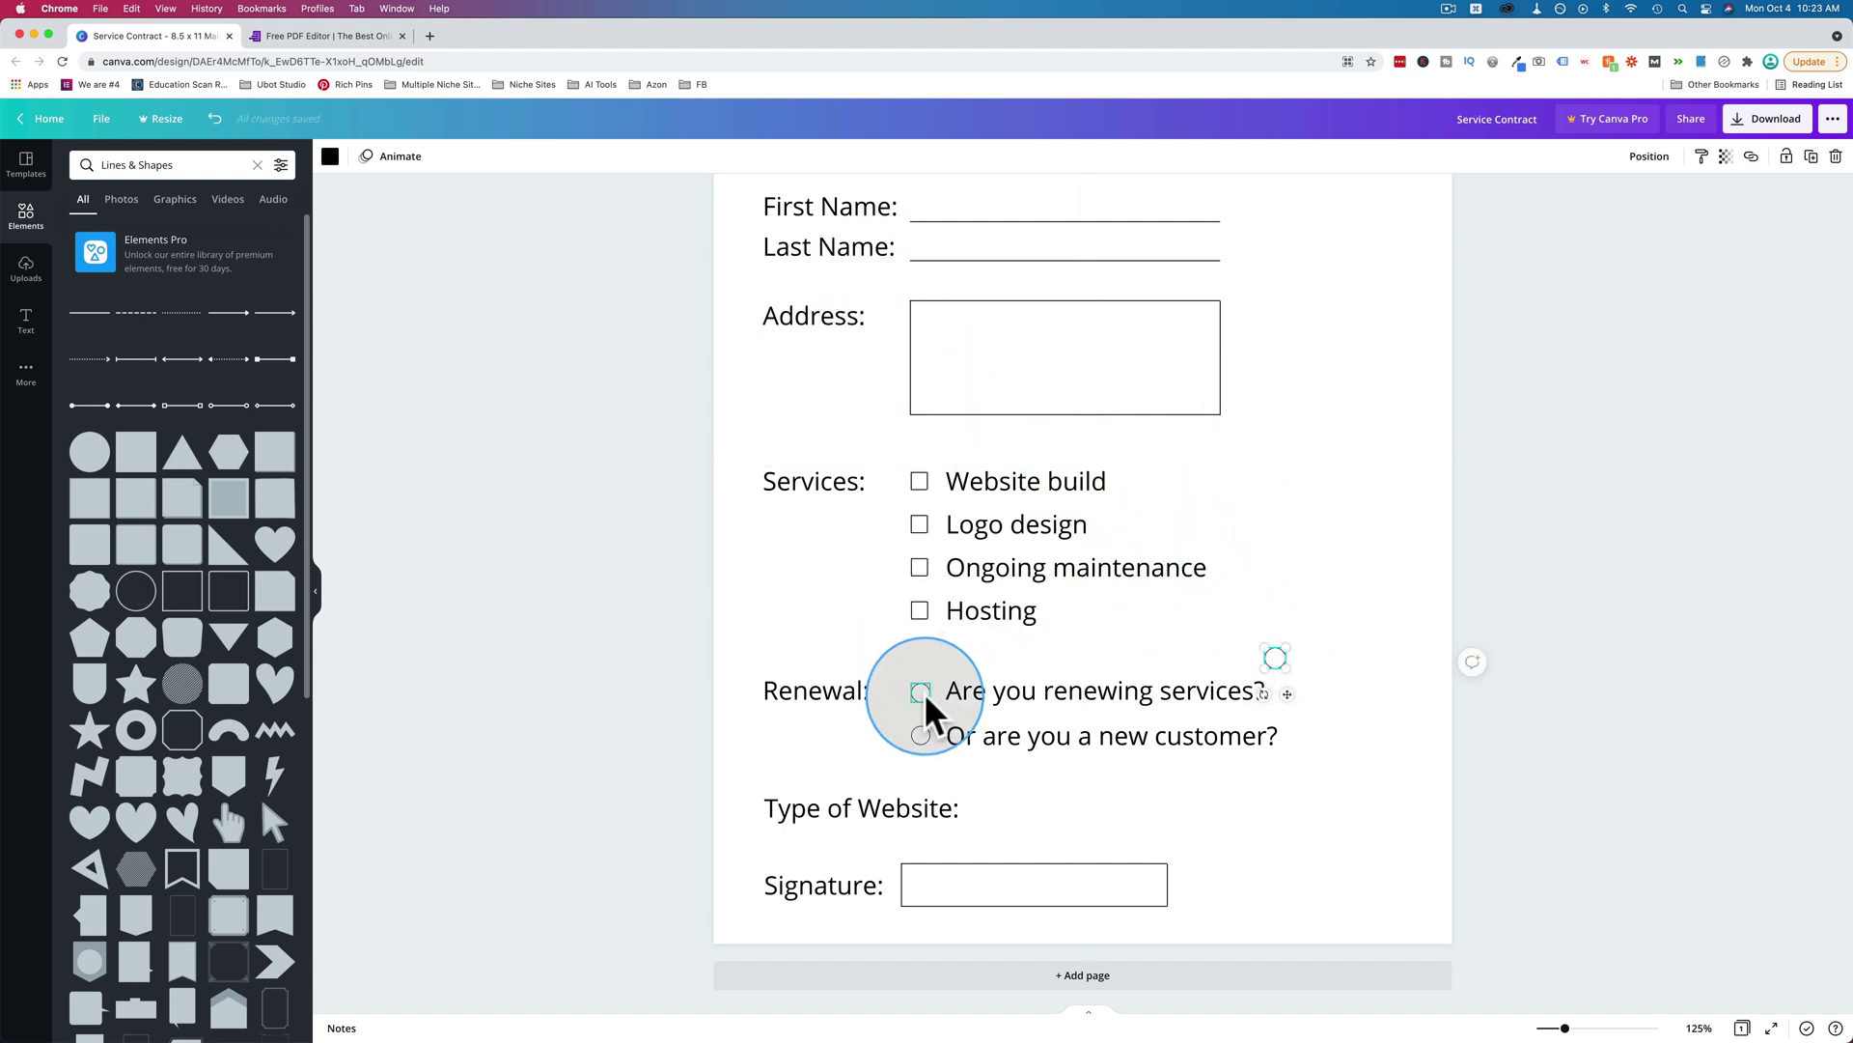
key(BackSpace)
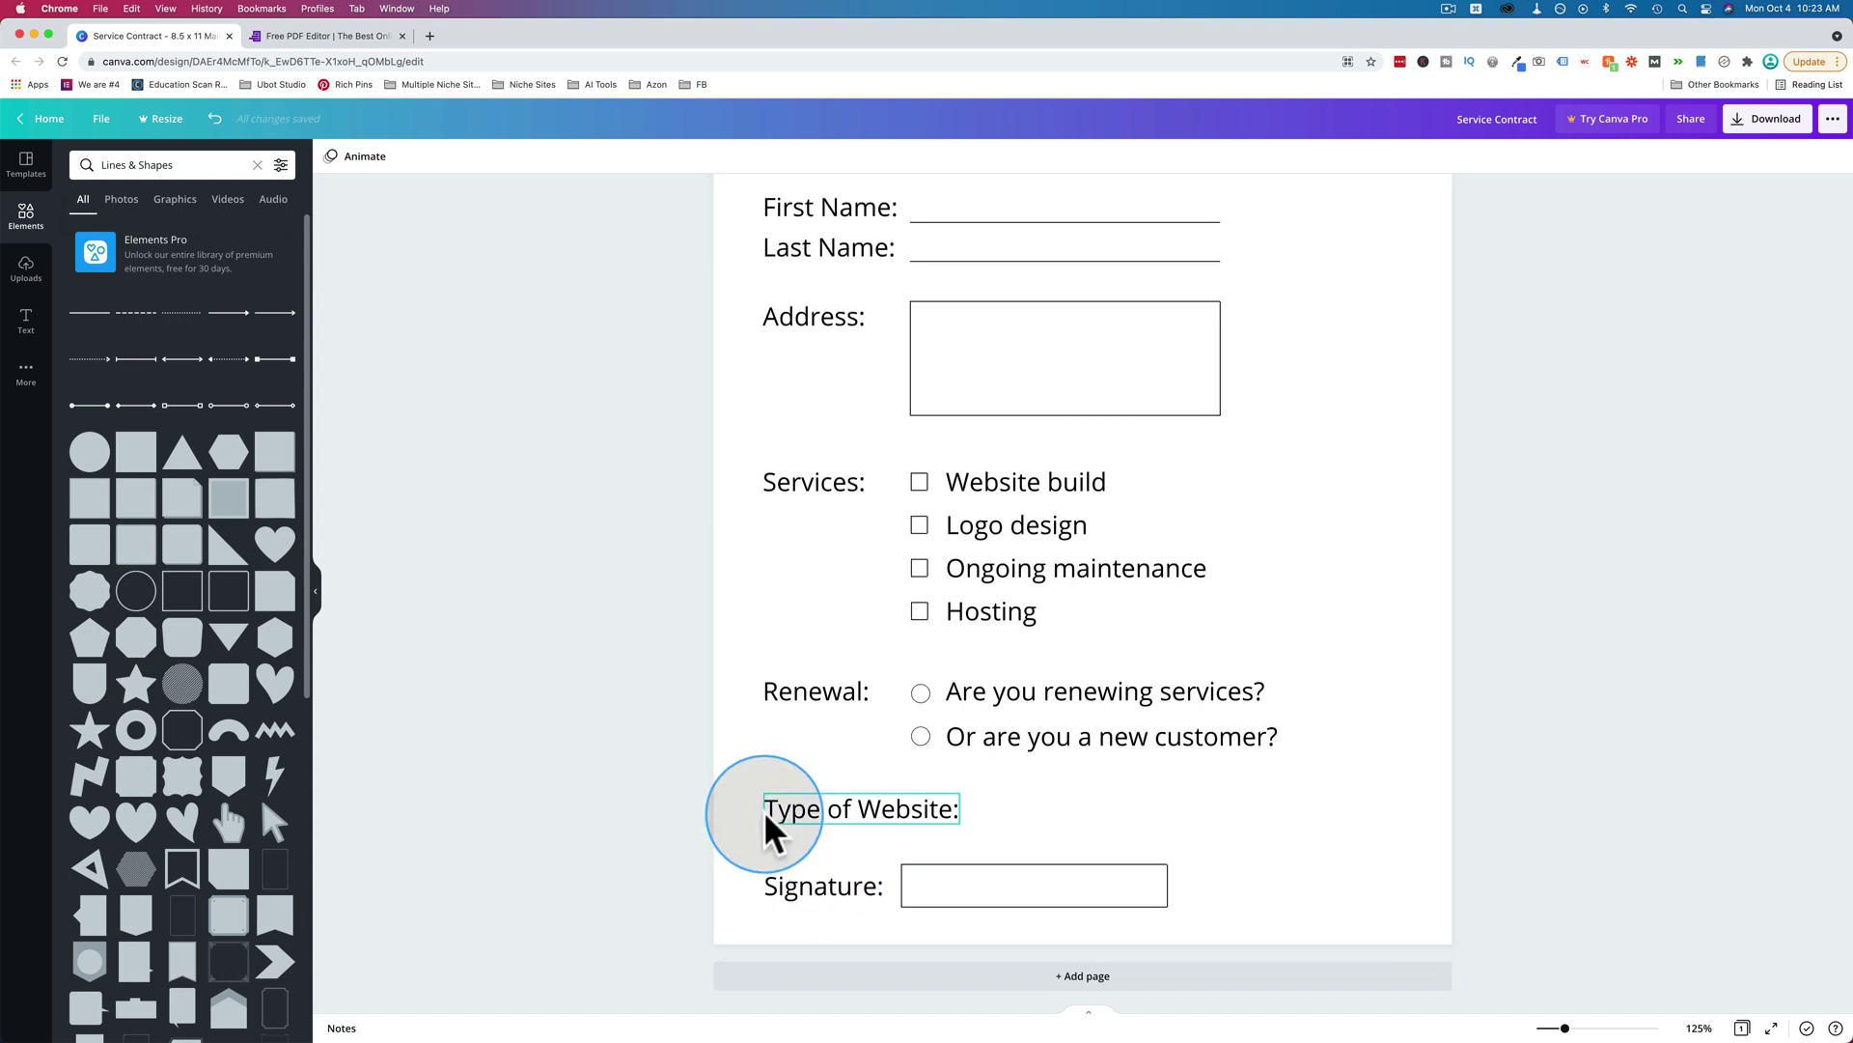
scroll(765, 827, up, 3)
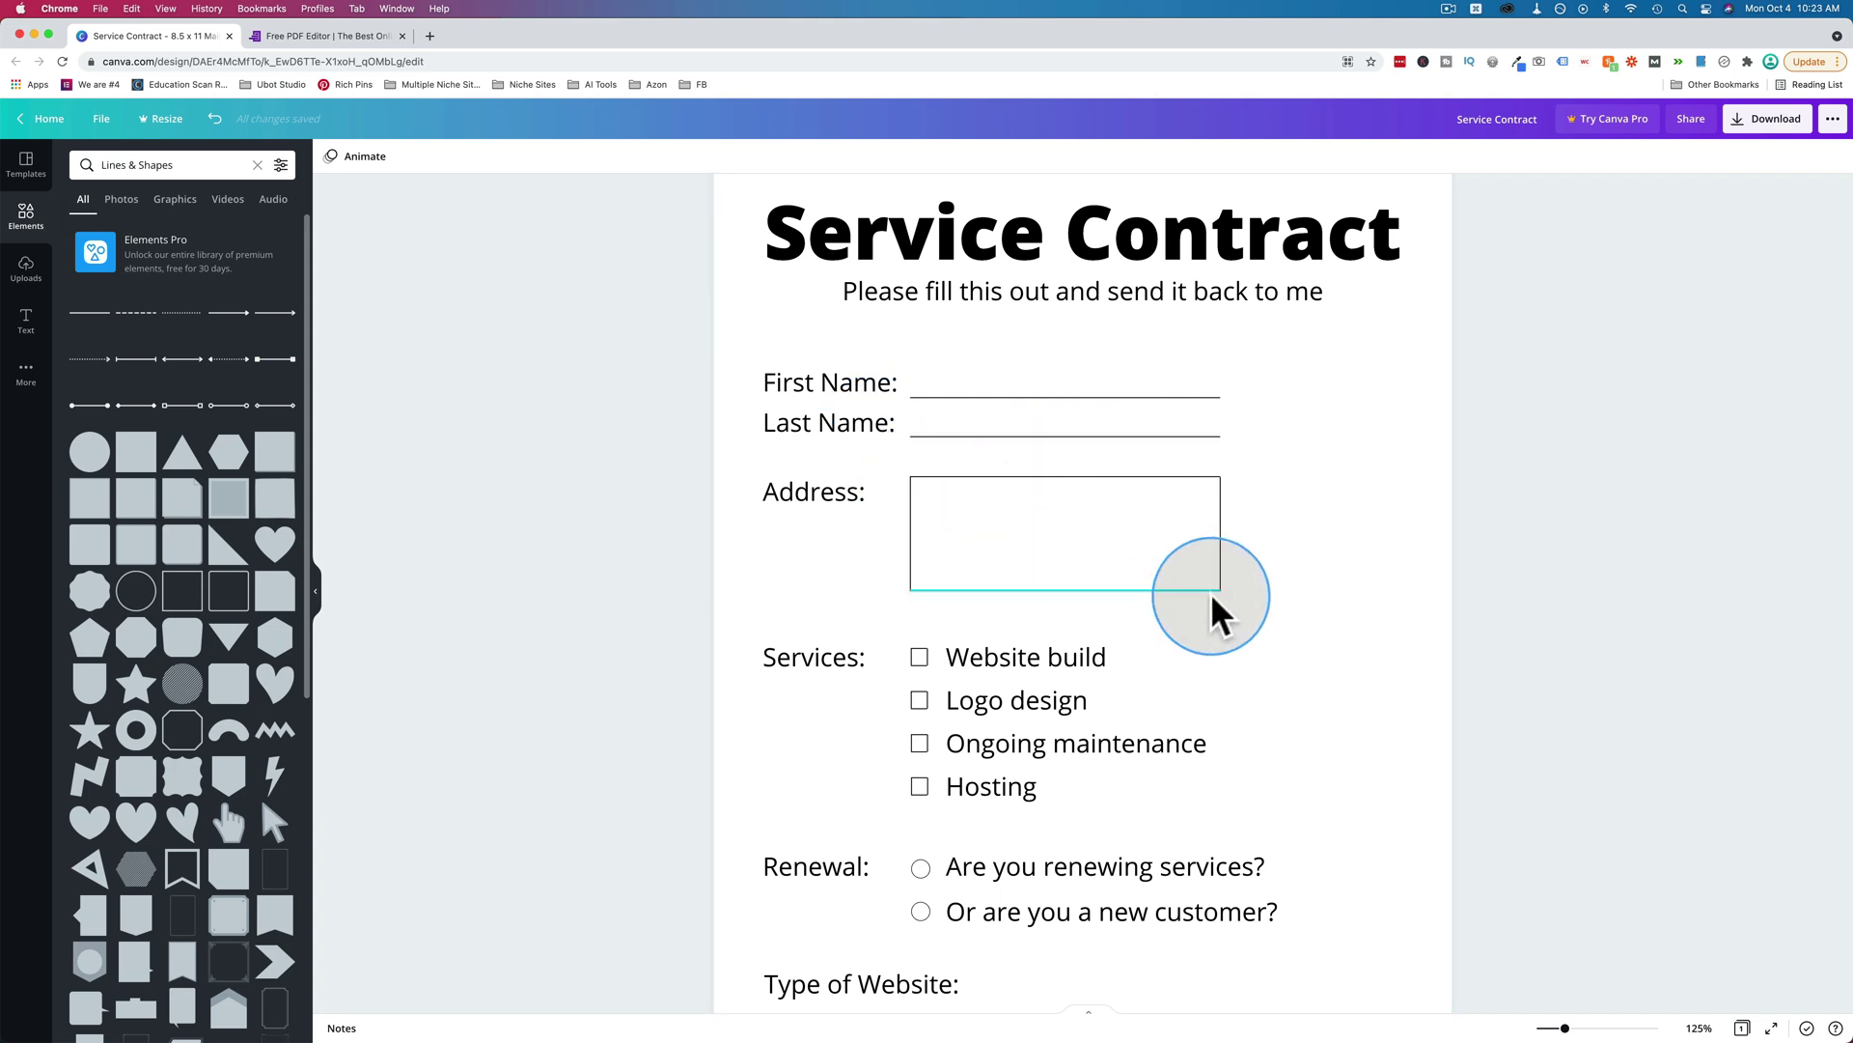
scroll(1017, 567, down, 3)
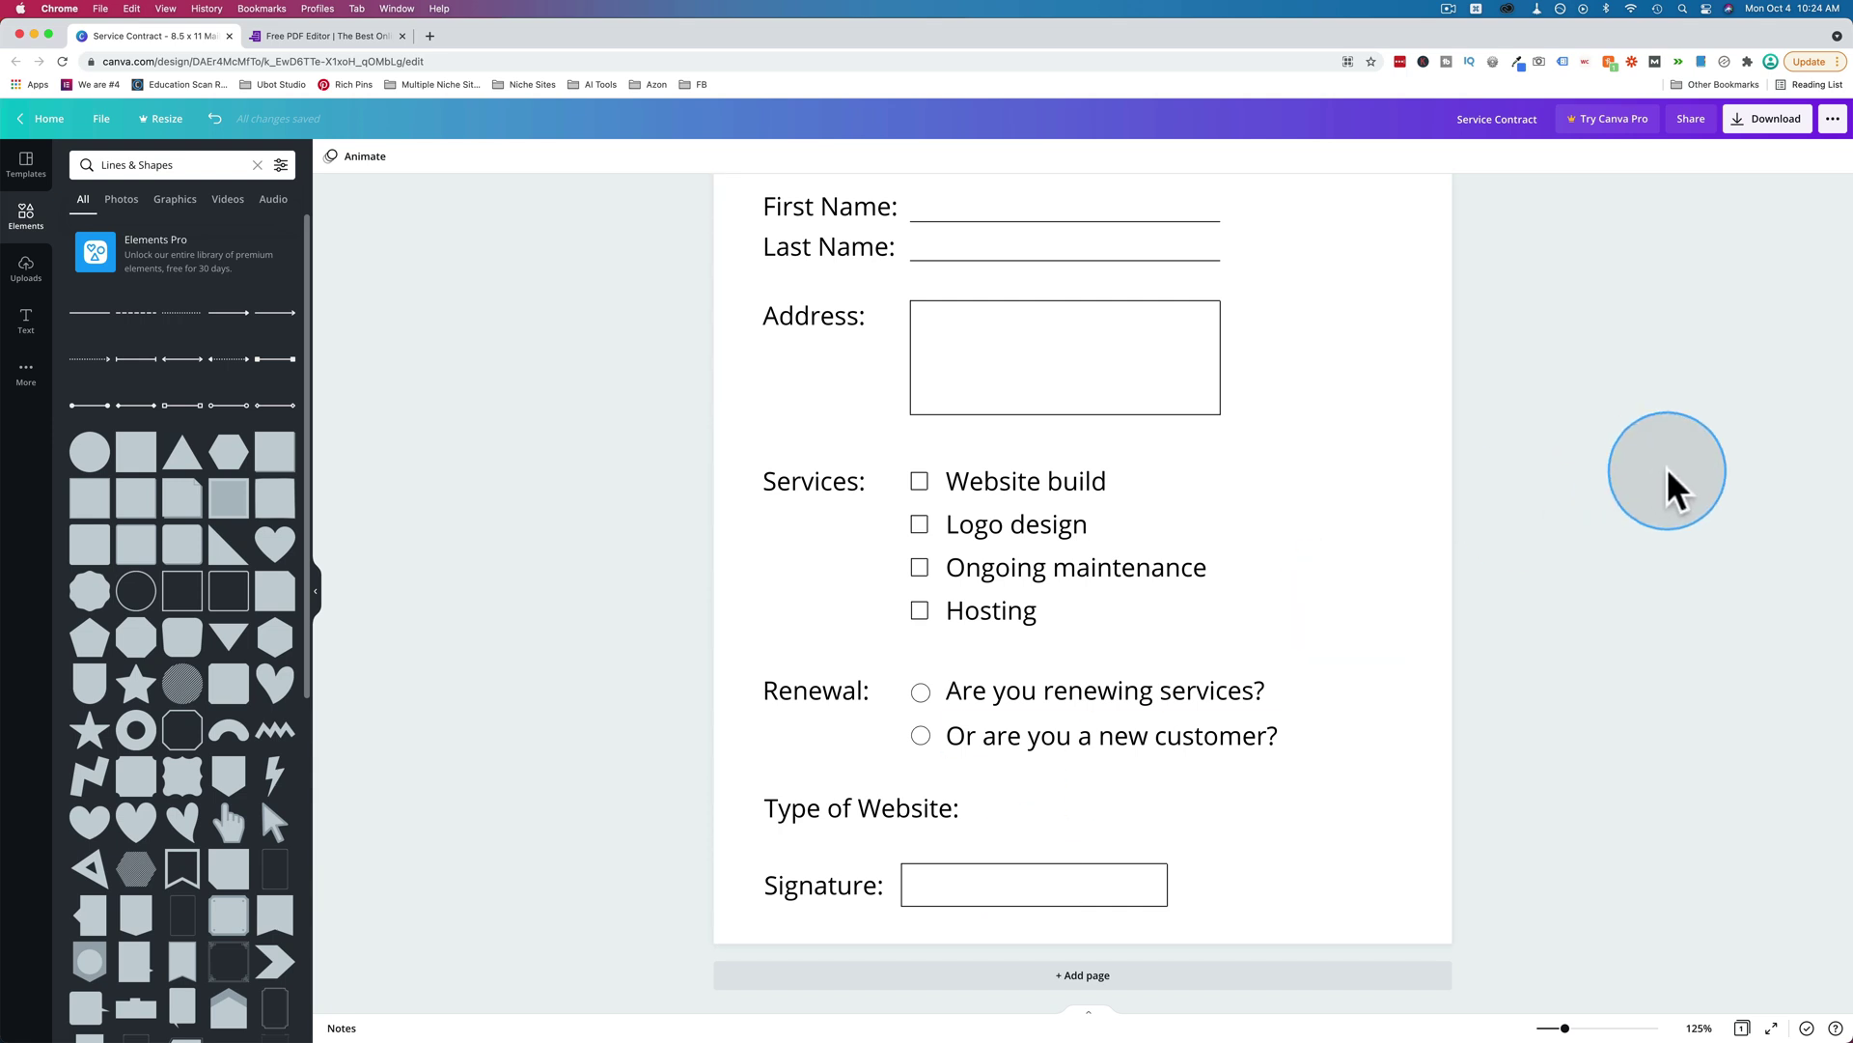
scroll(1650, 627, up, 5)
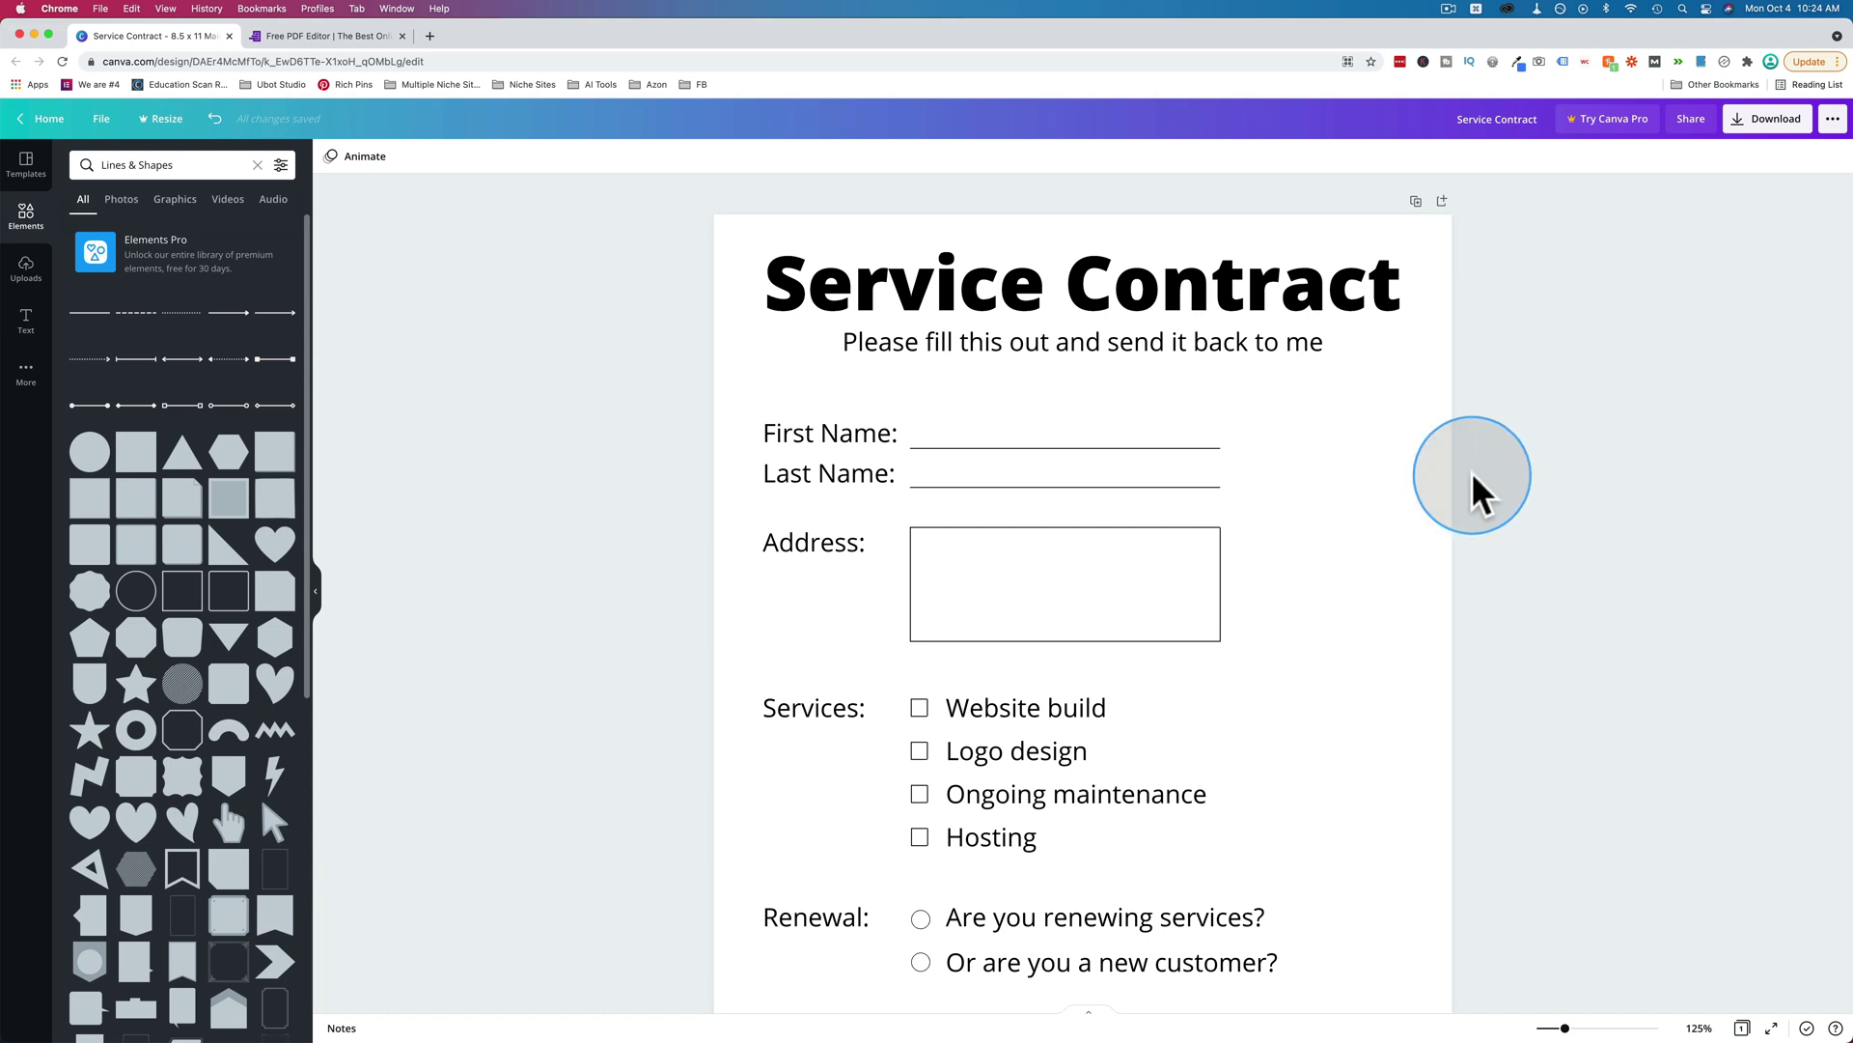
Download the design as a PDF Standard file and open Service Contract.pdf from the download bar.
click(1796, 130)
click(1648, 232)
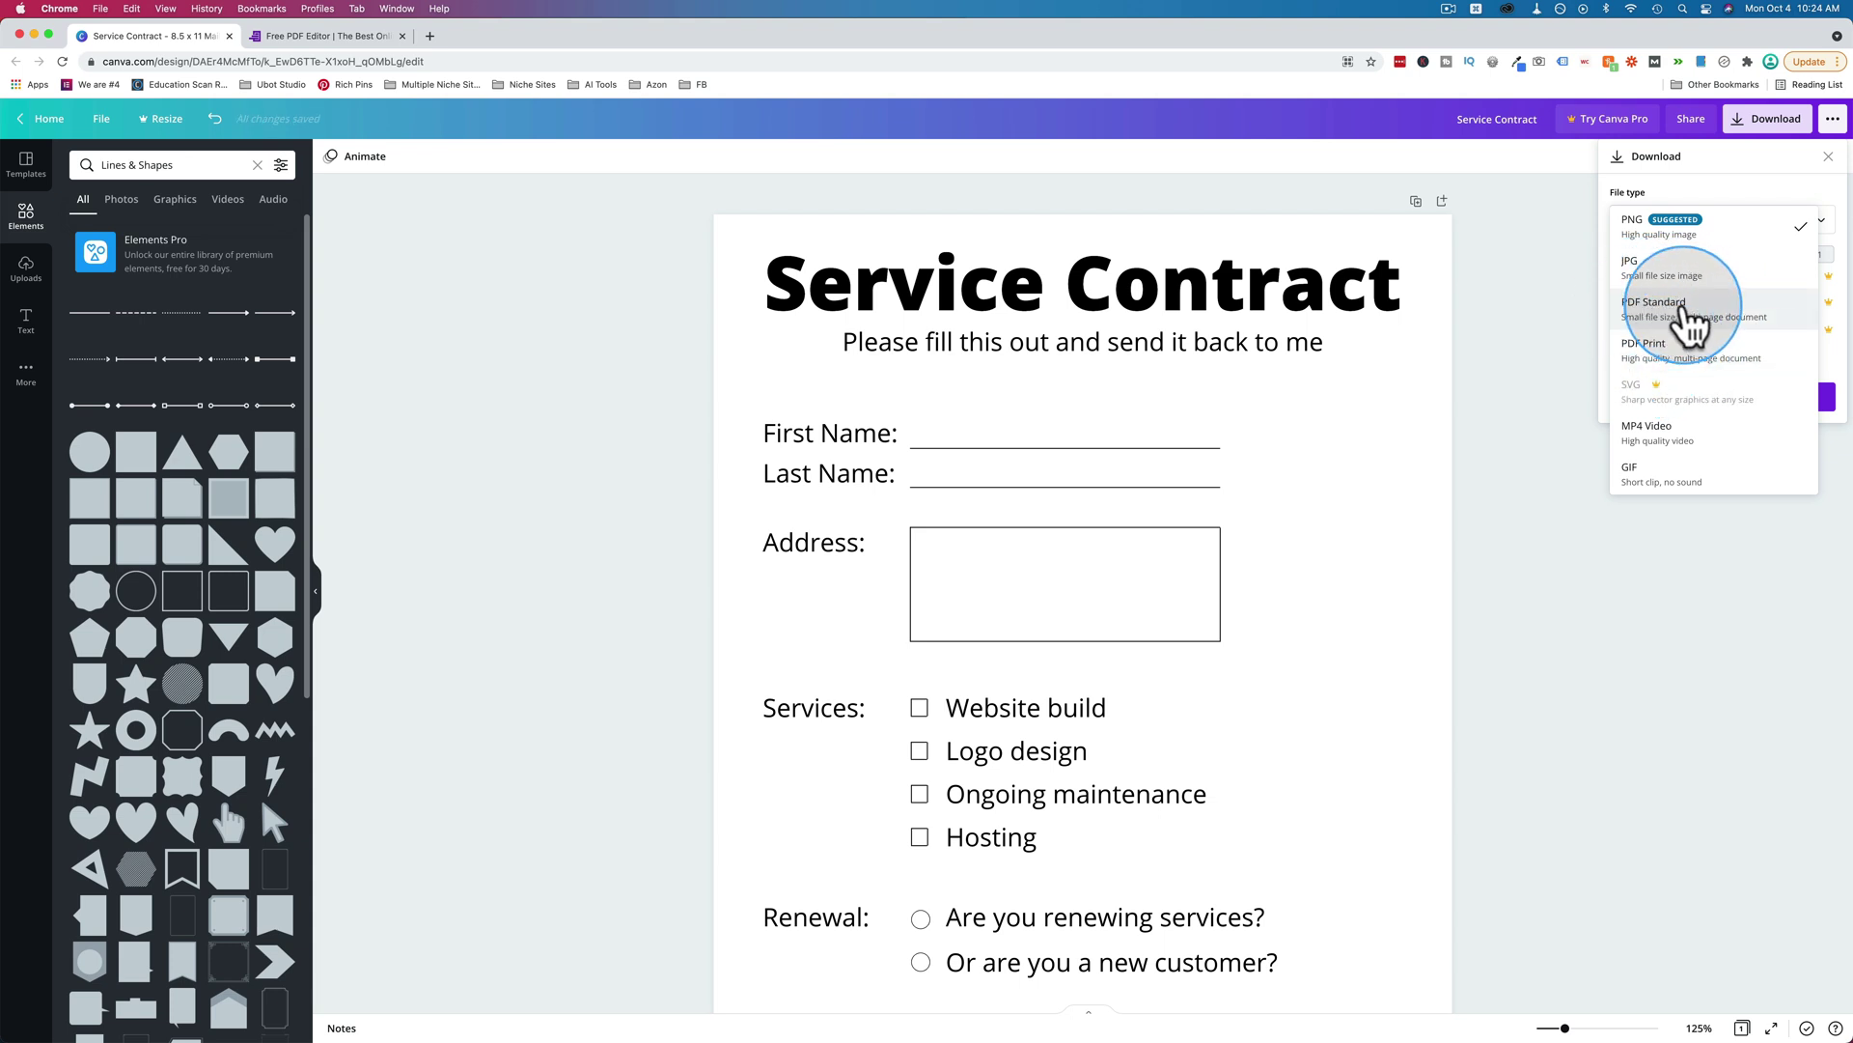
click(1685, 307)
click(1725, 290)
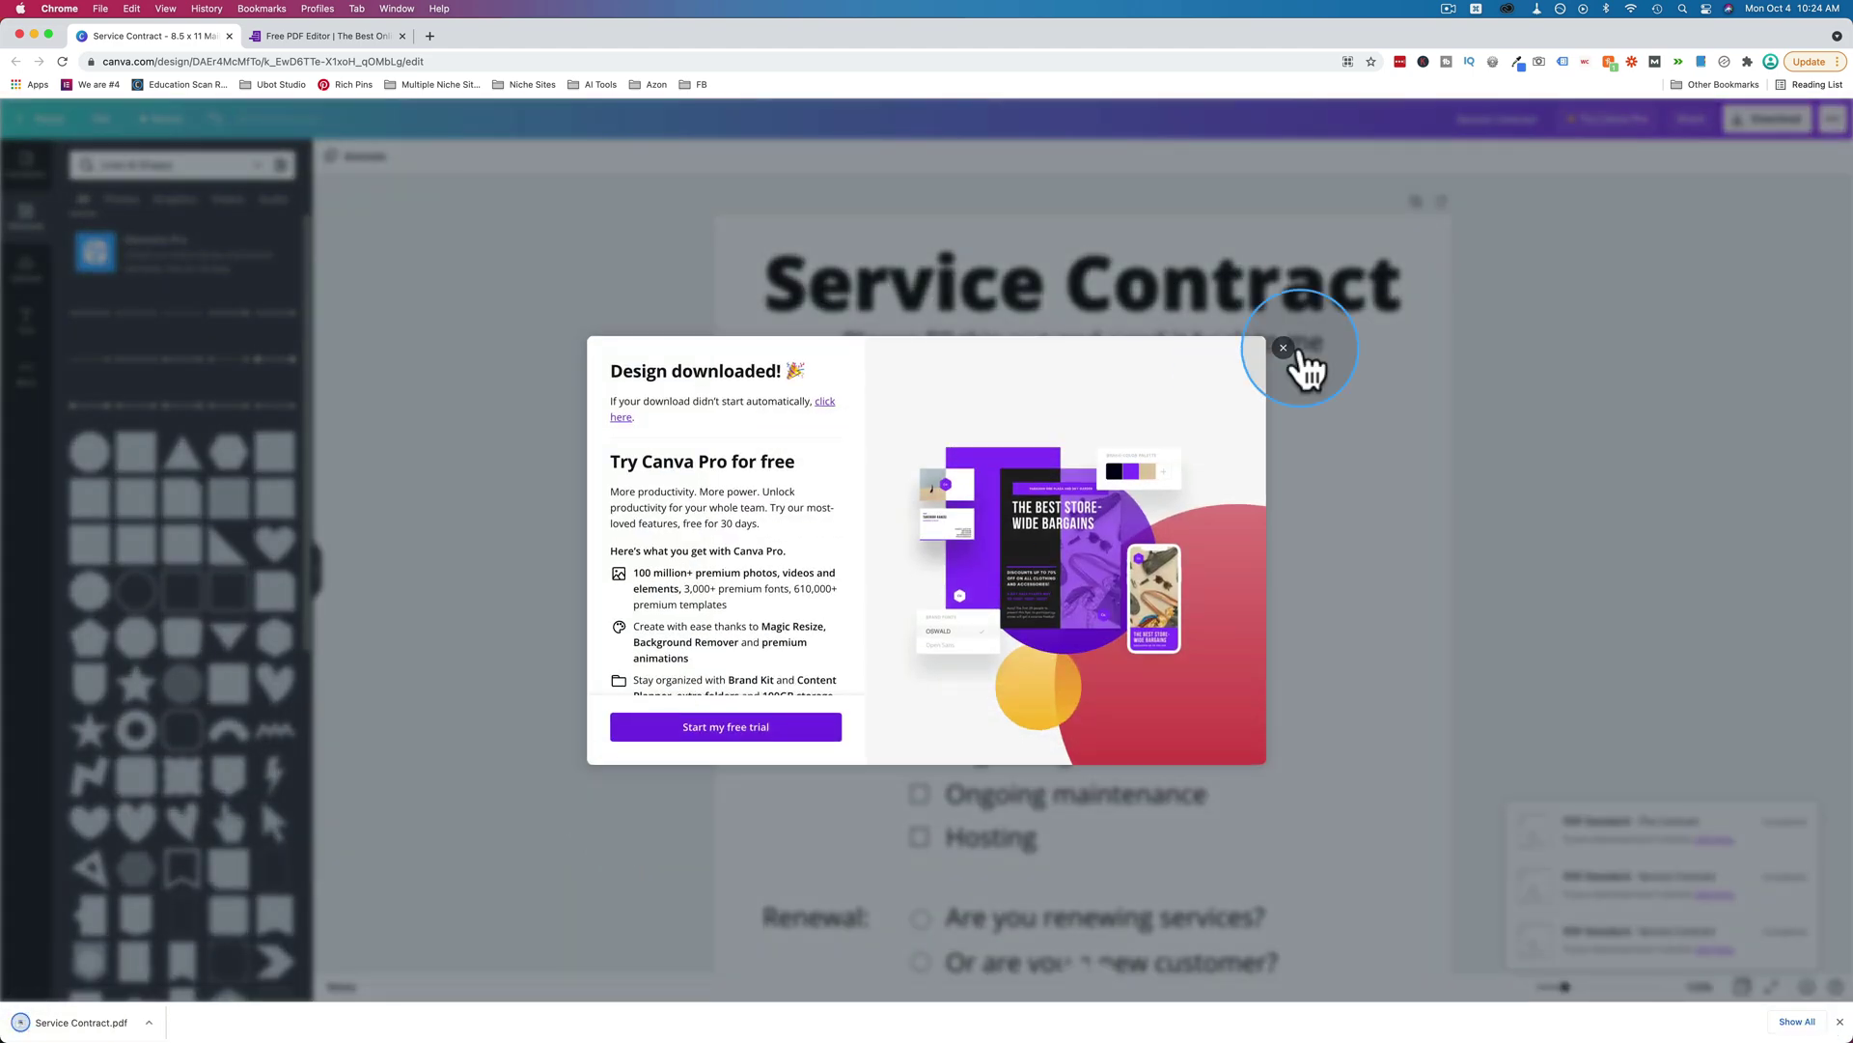
click(1303, 364)
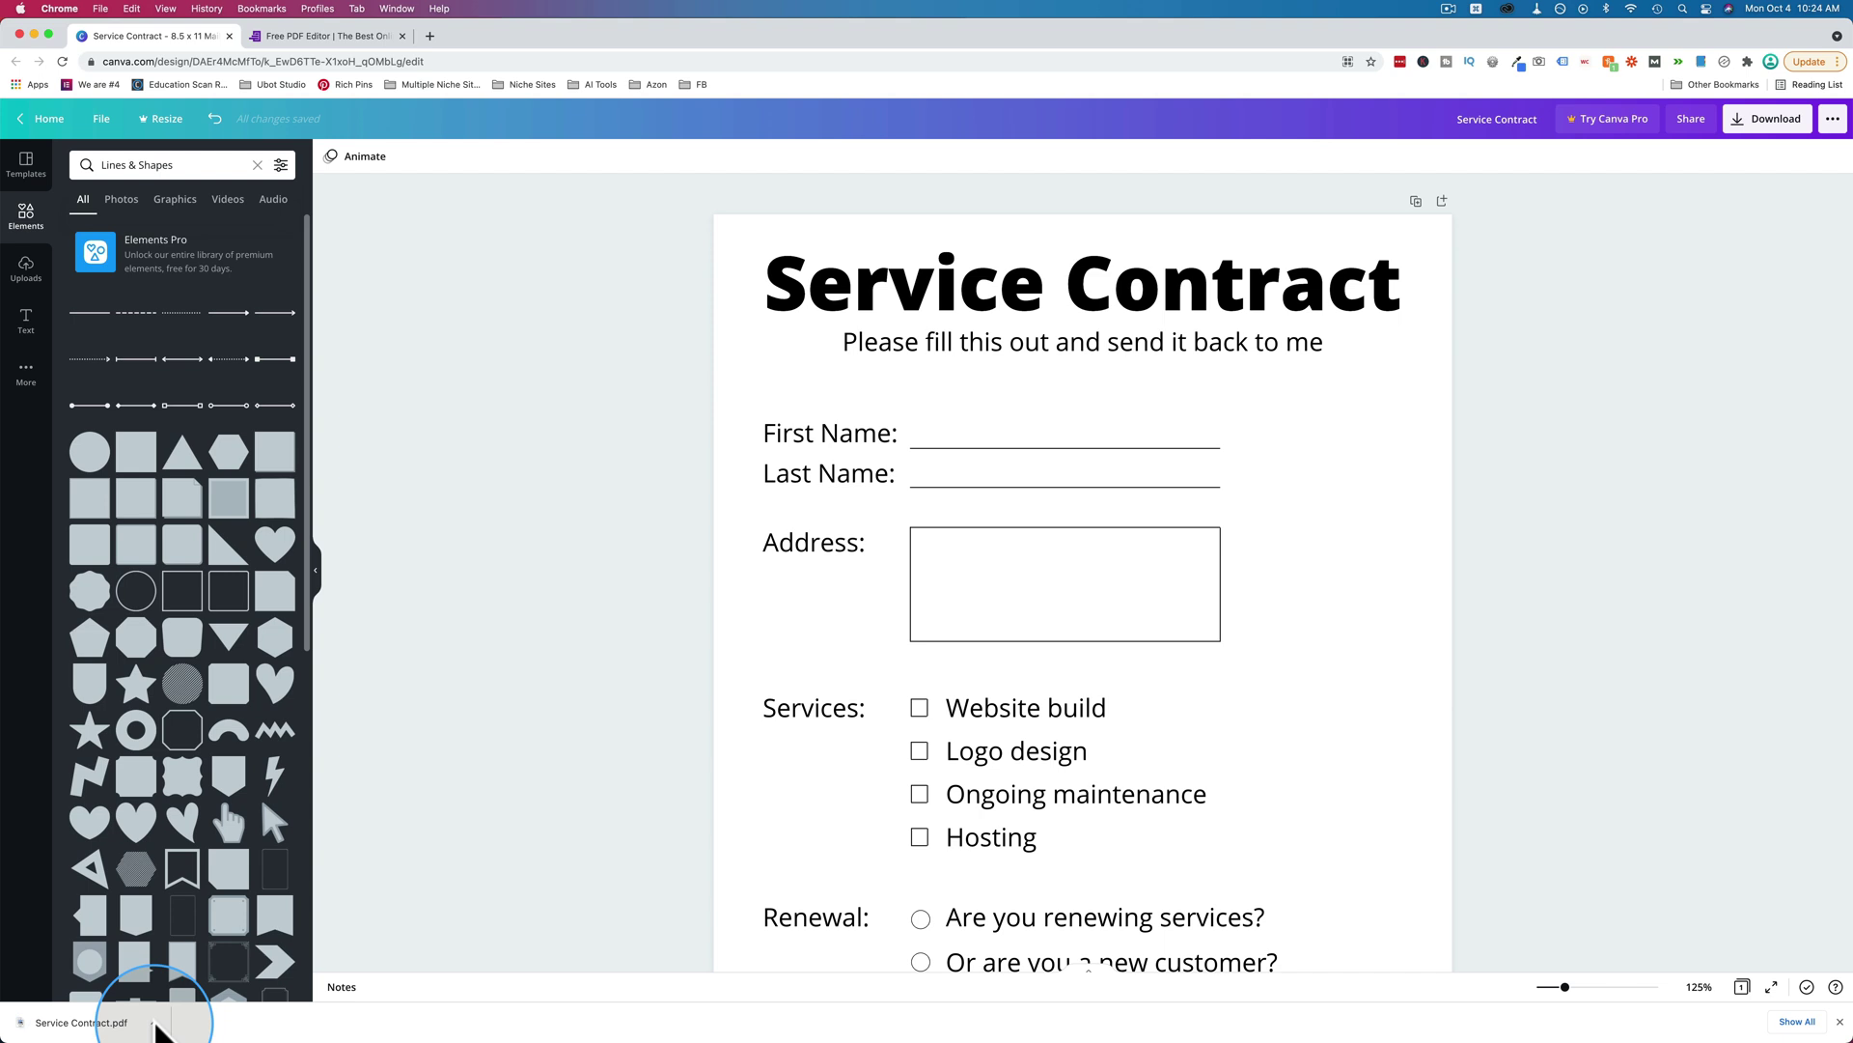
click(155, 1021)
key(space)
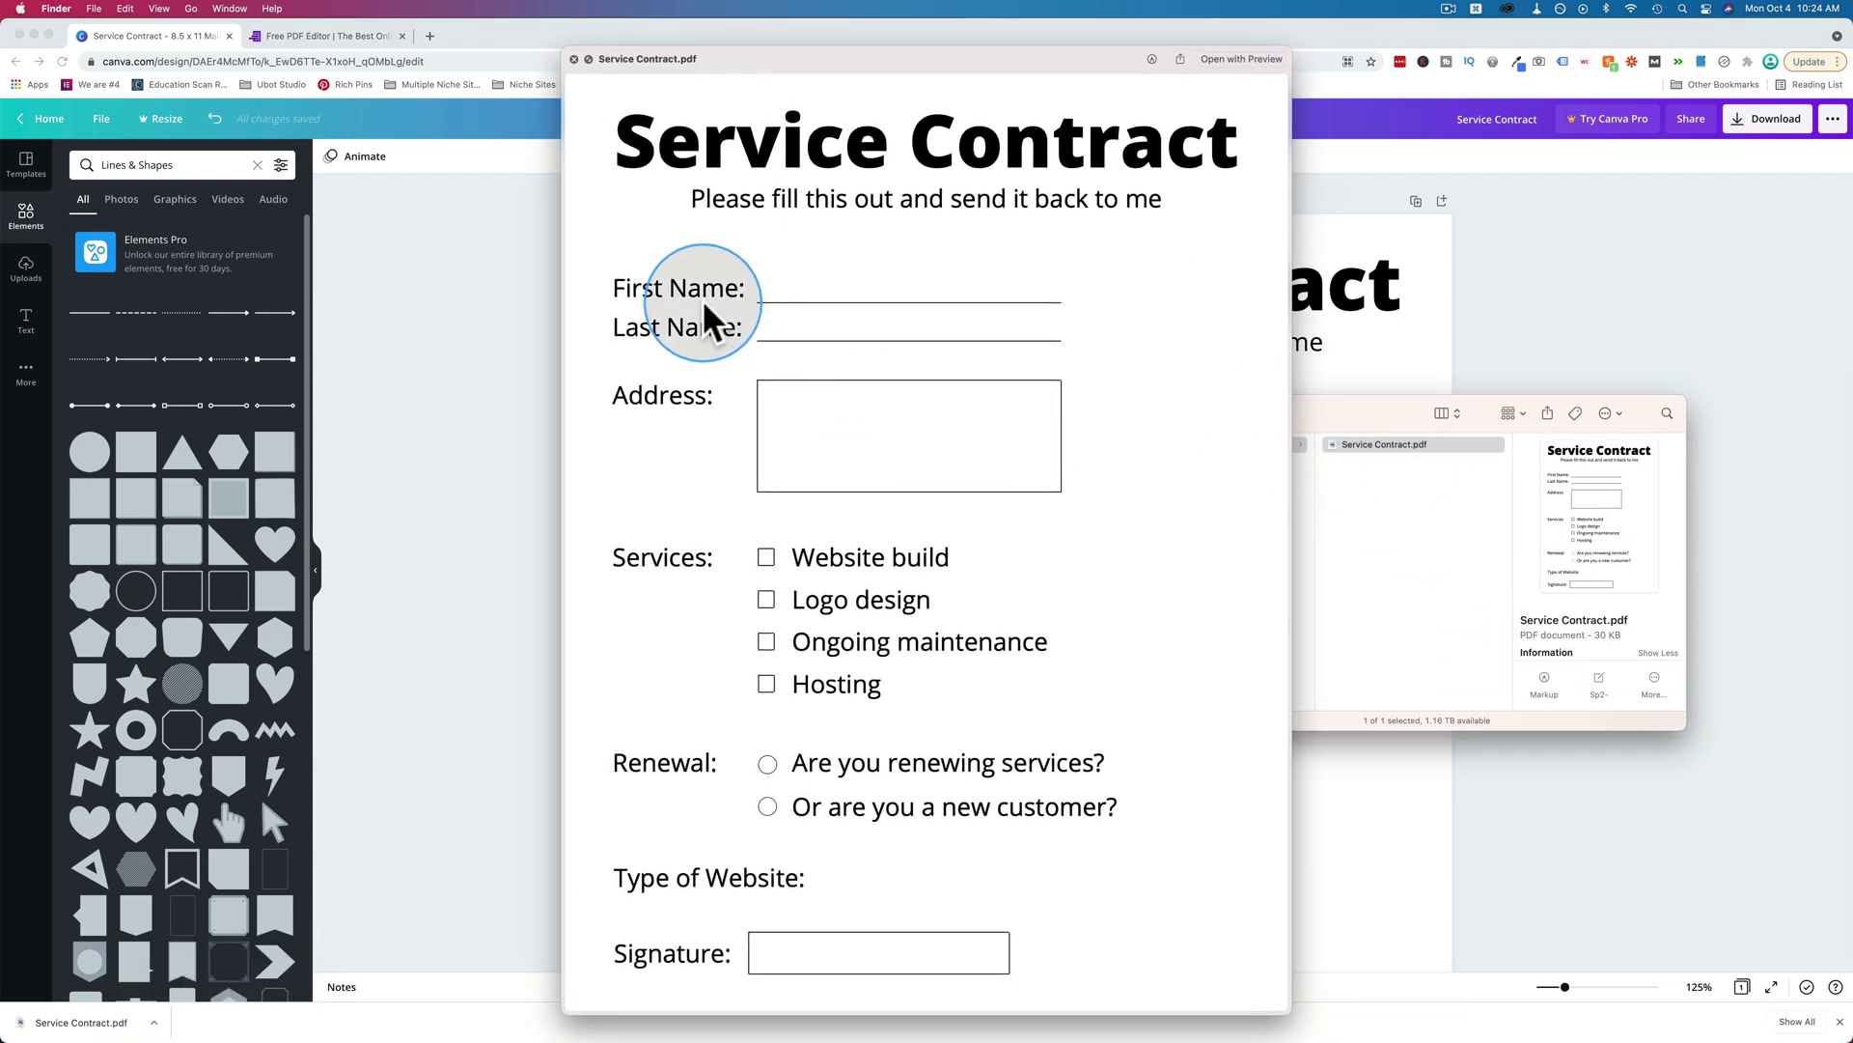
click(1456, 547)
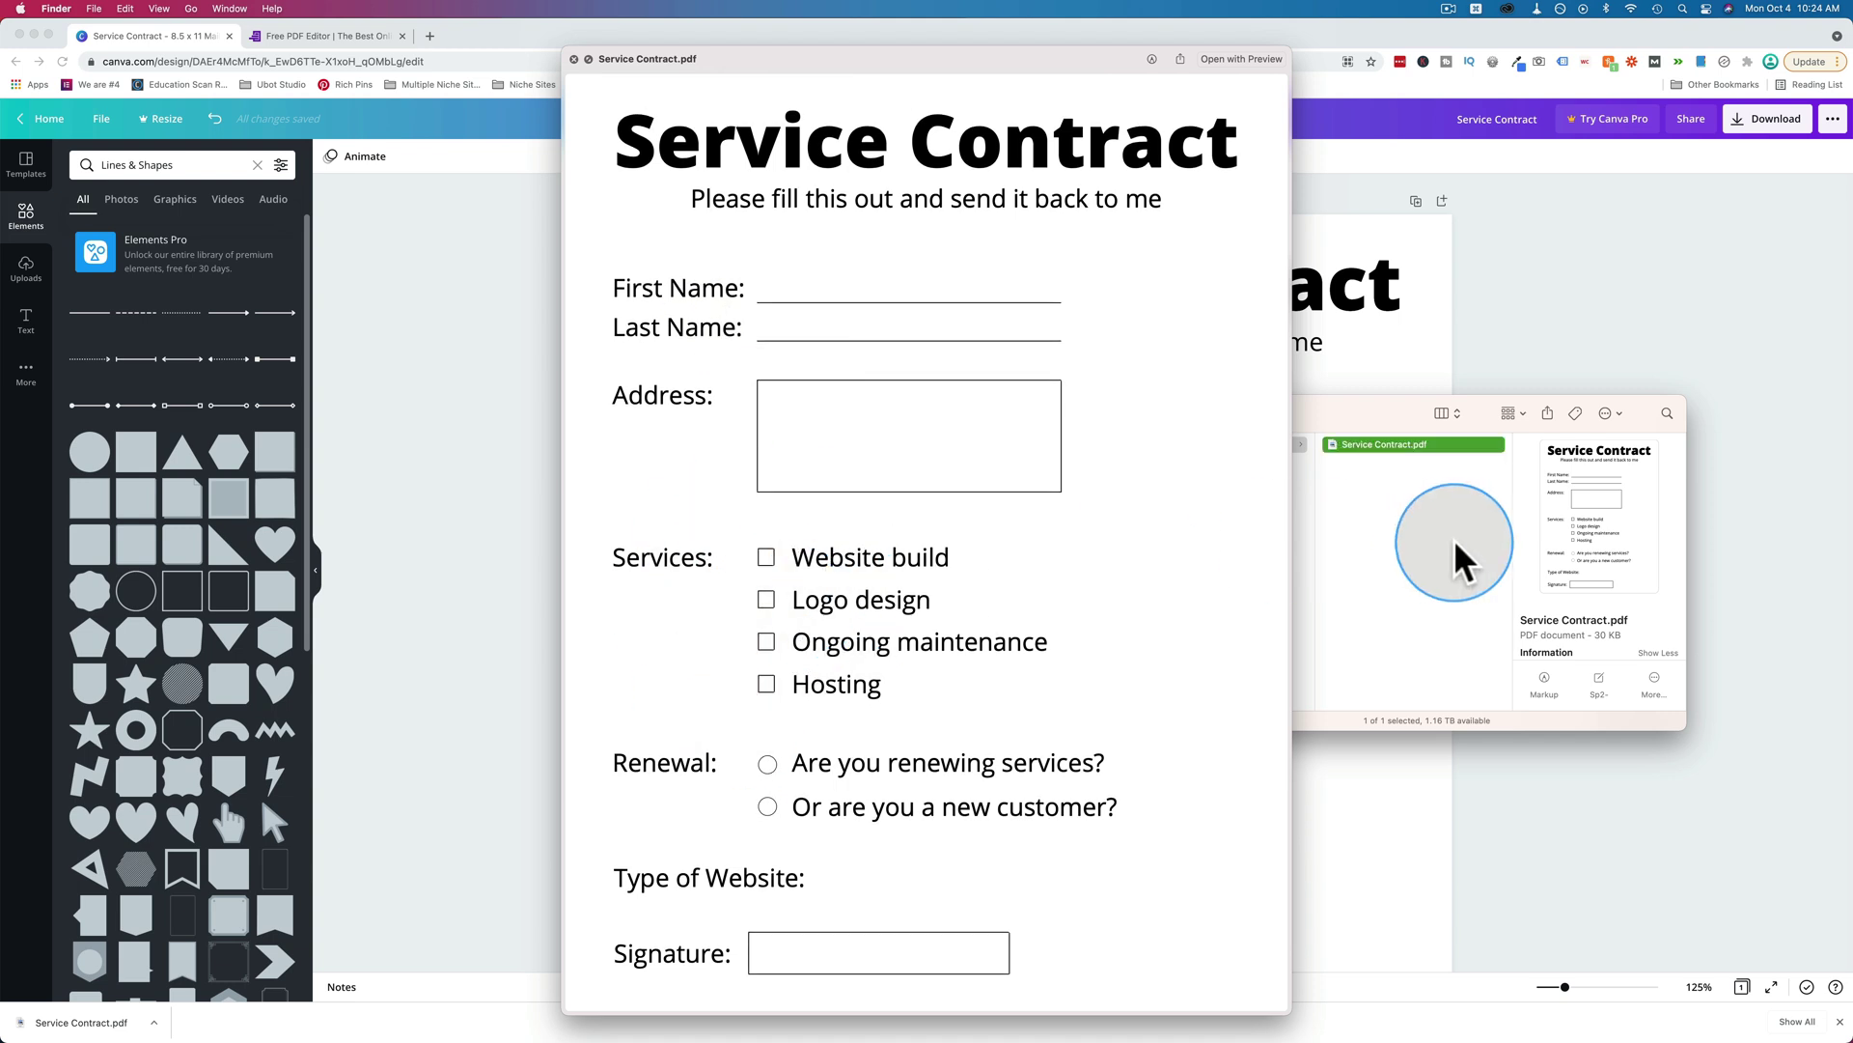
key(space)
double_click(1336, 447)
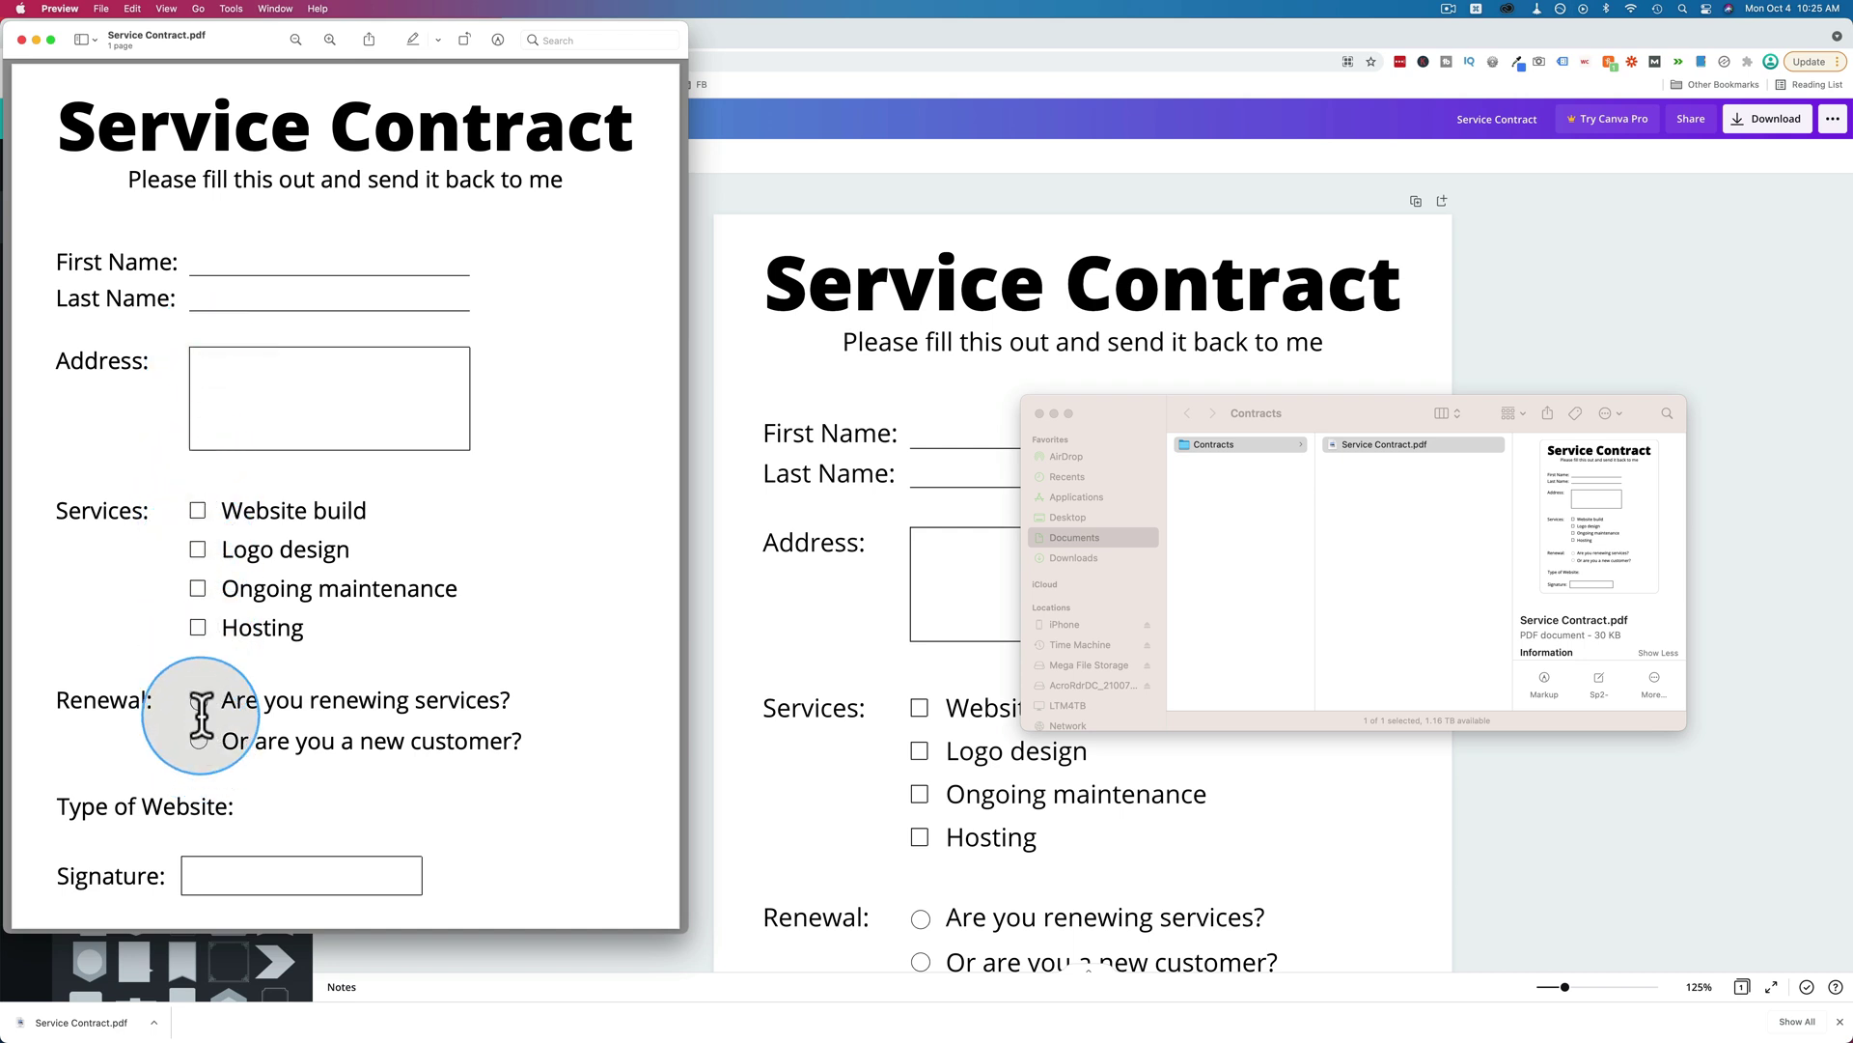
click(22, 38)
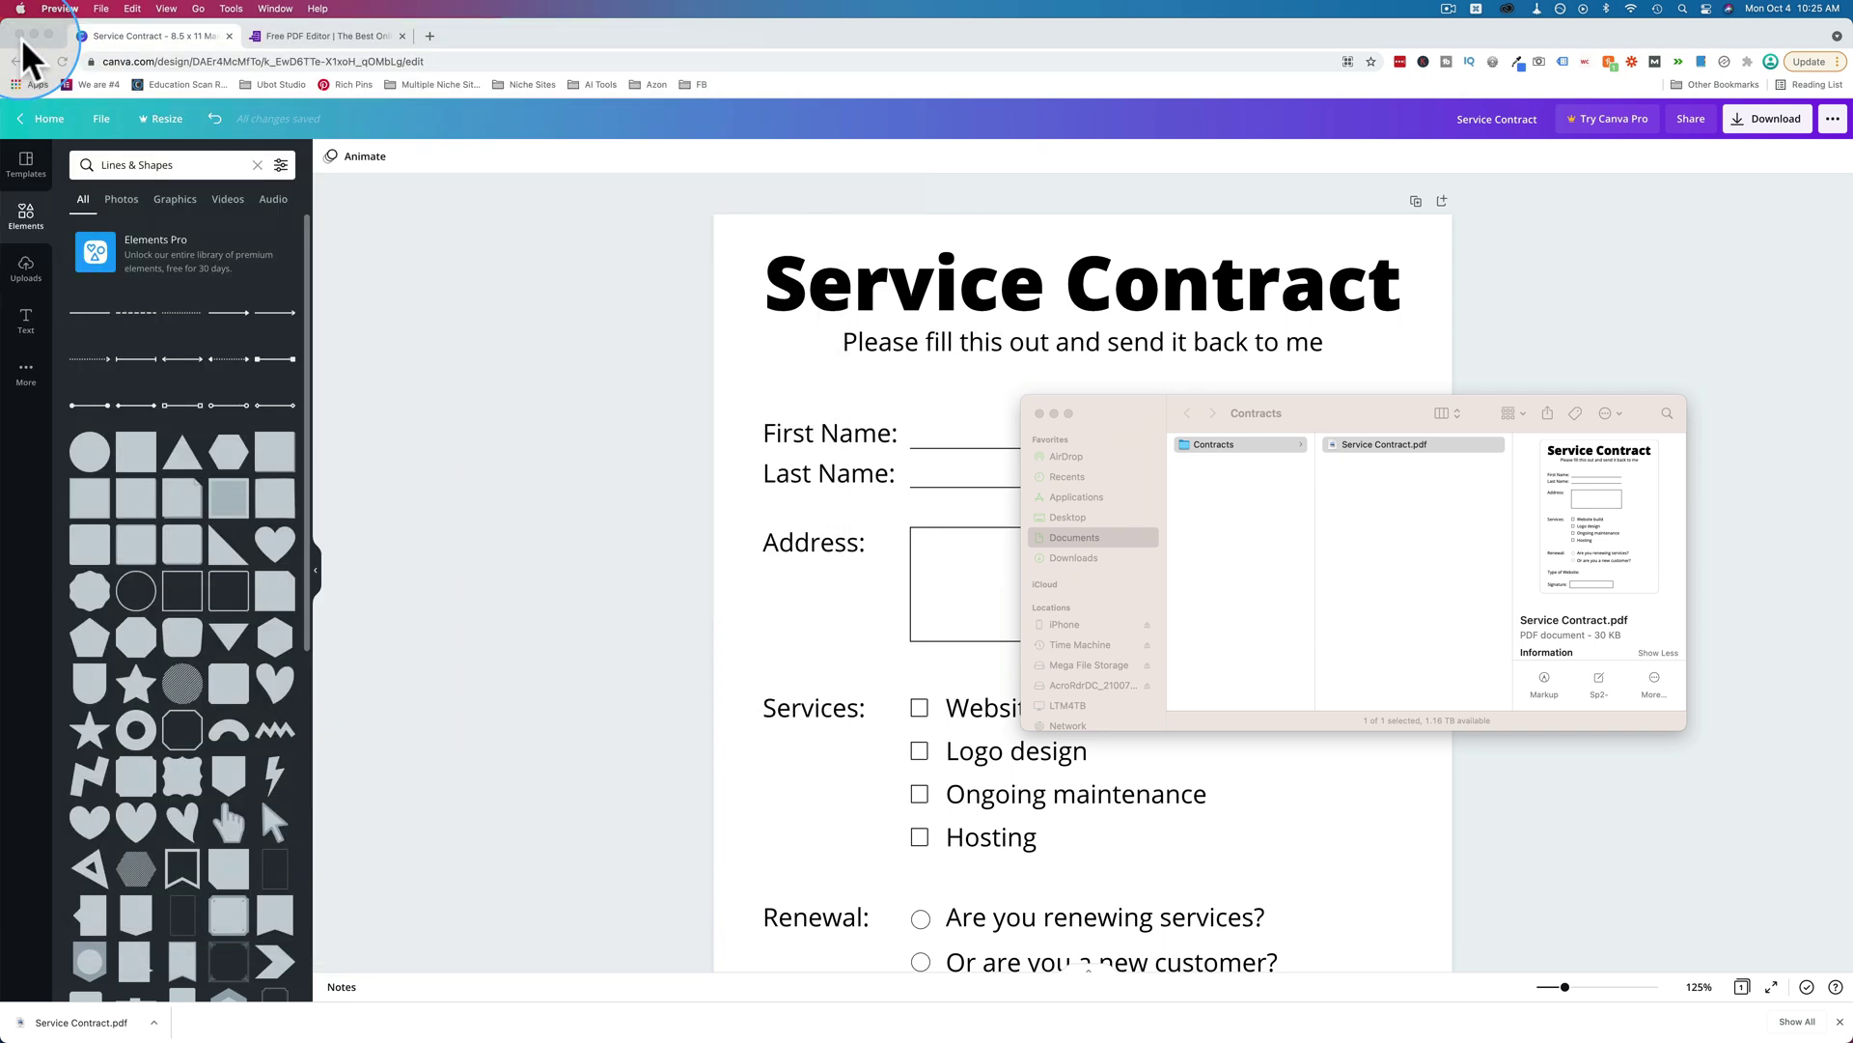
Go to DocFly's PDF editor and drag Service Contract.pdf from Finder onto the upload area.
click(351, 36)
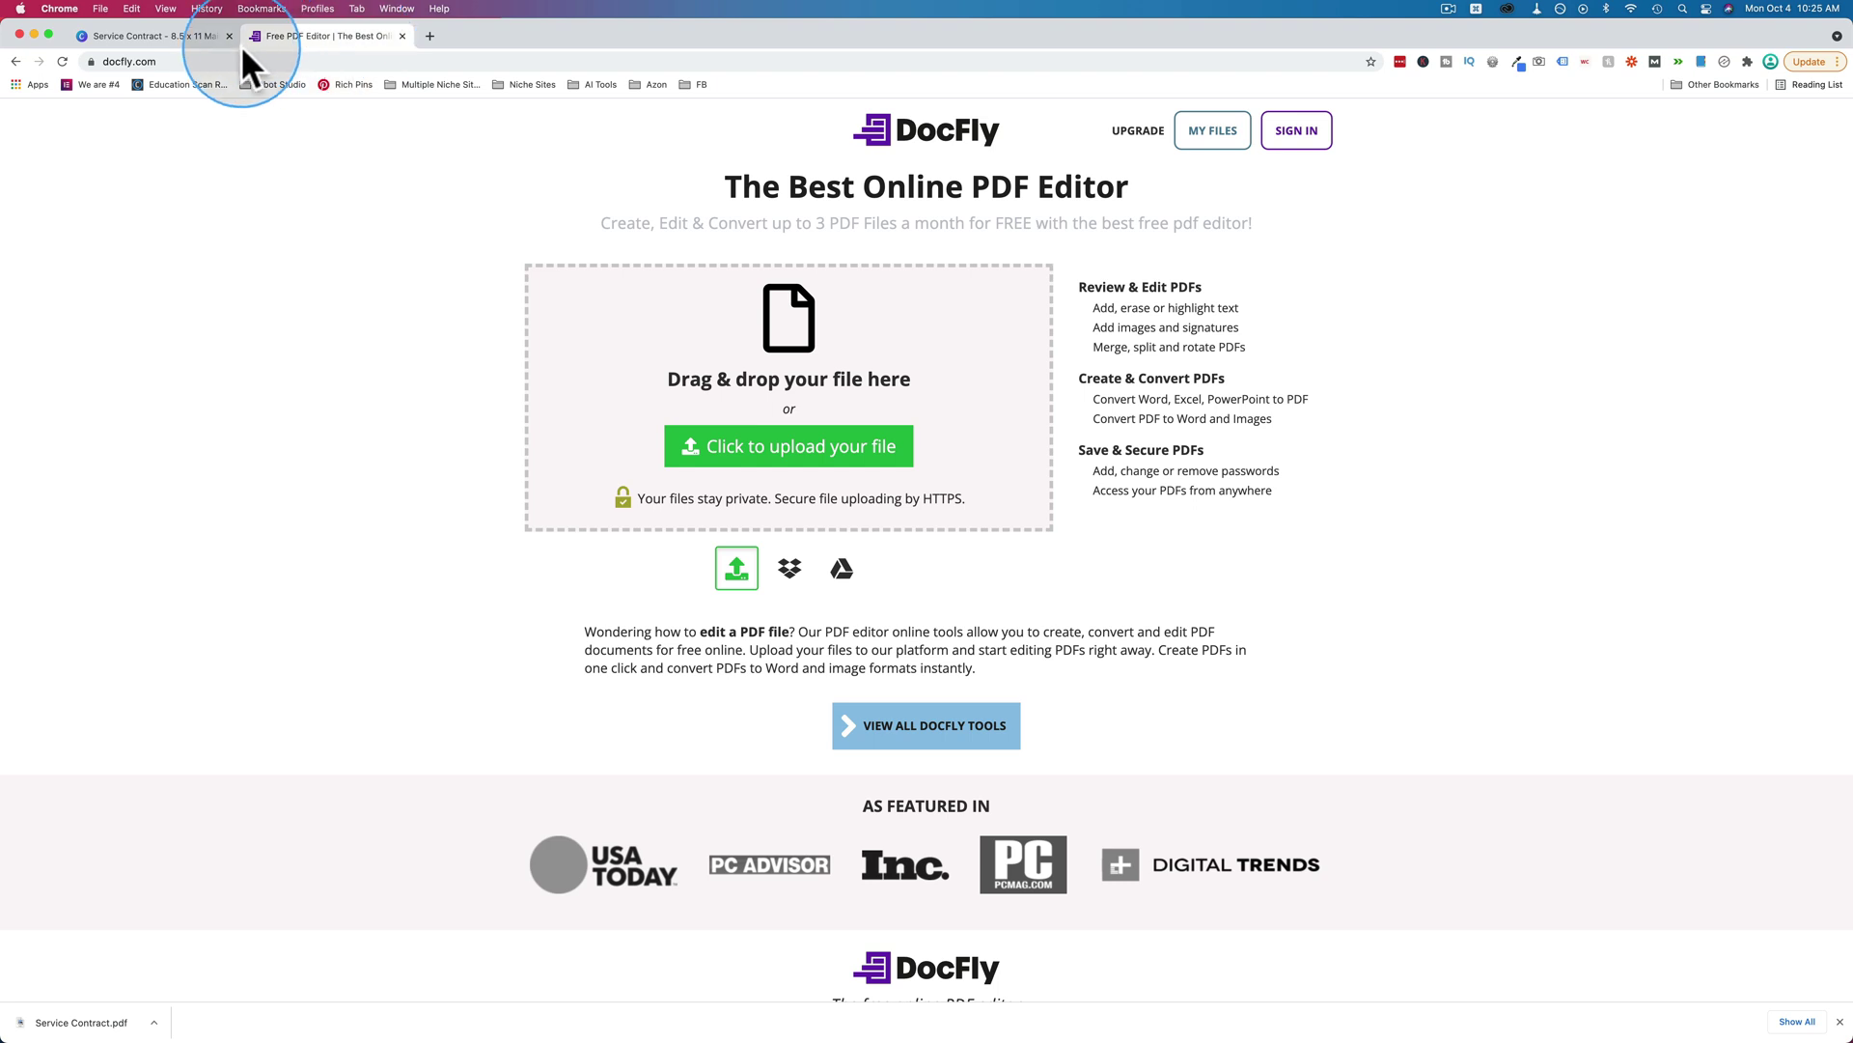
click(378, 278)
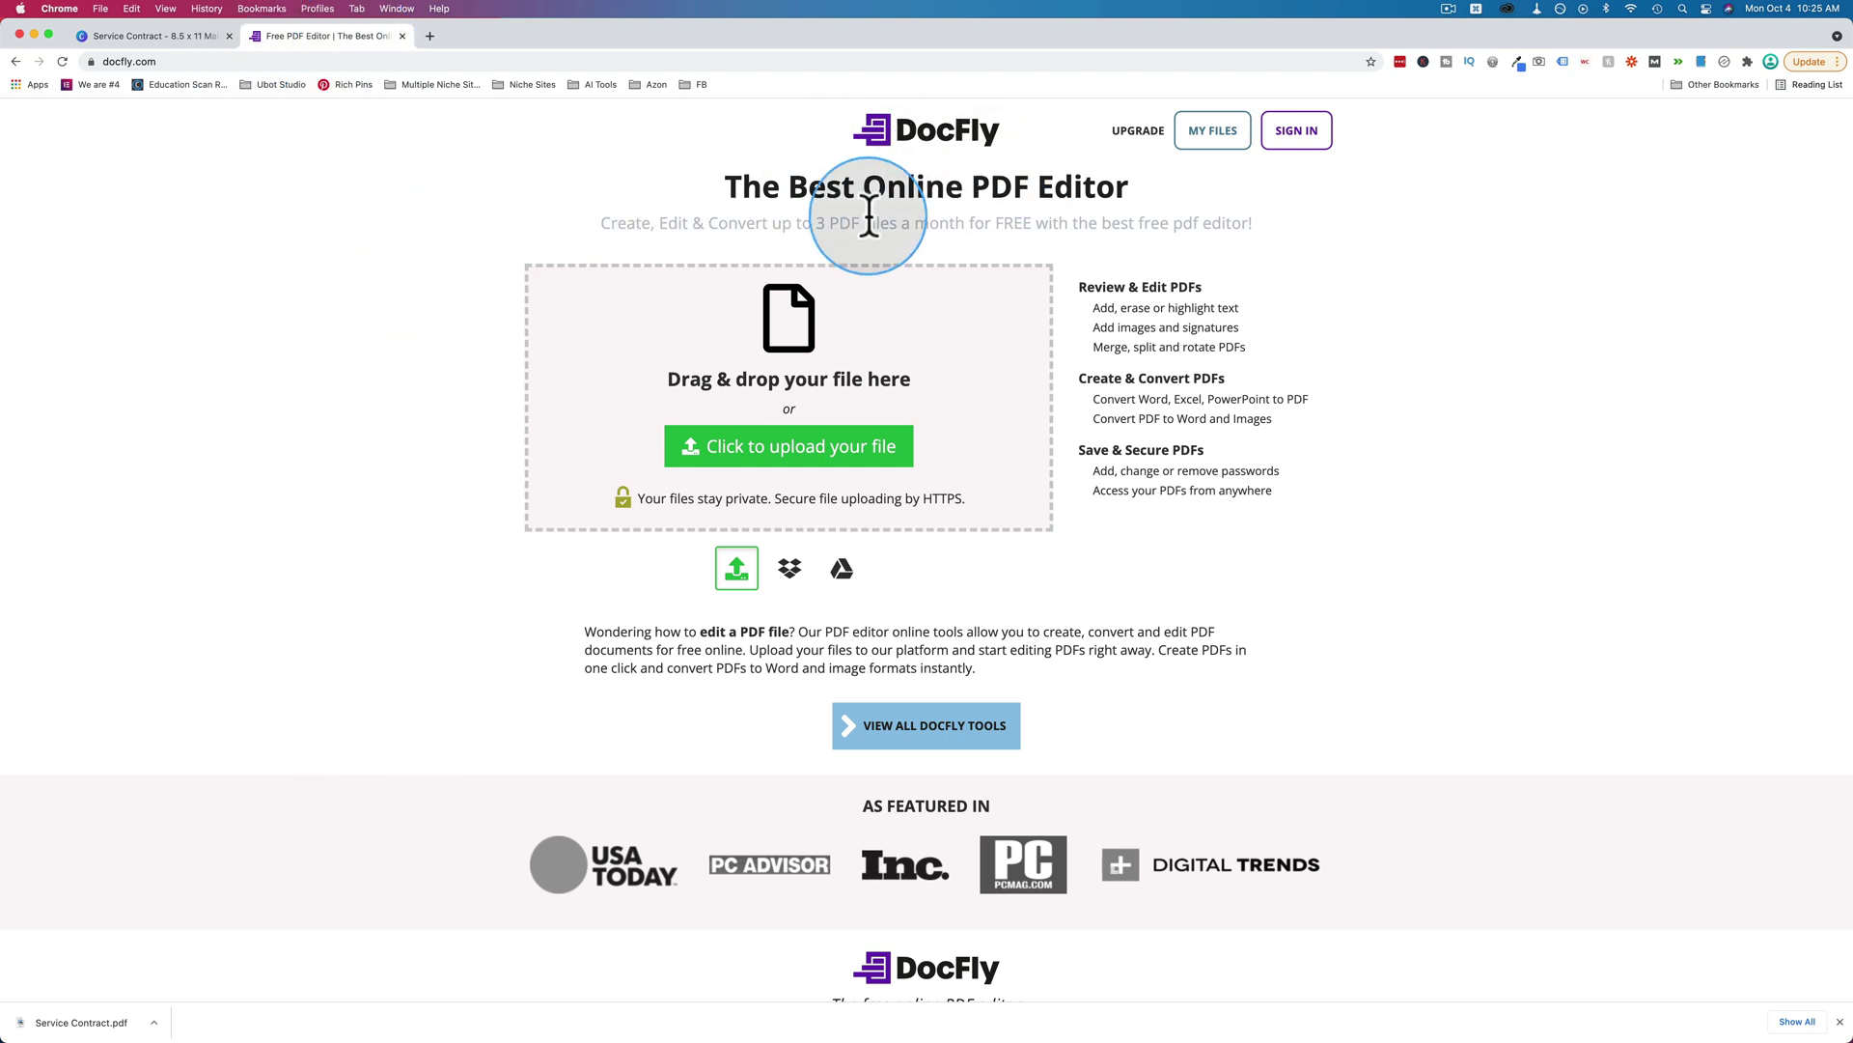
drag(814, 223, 1245, 222)
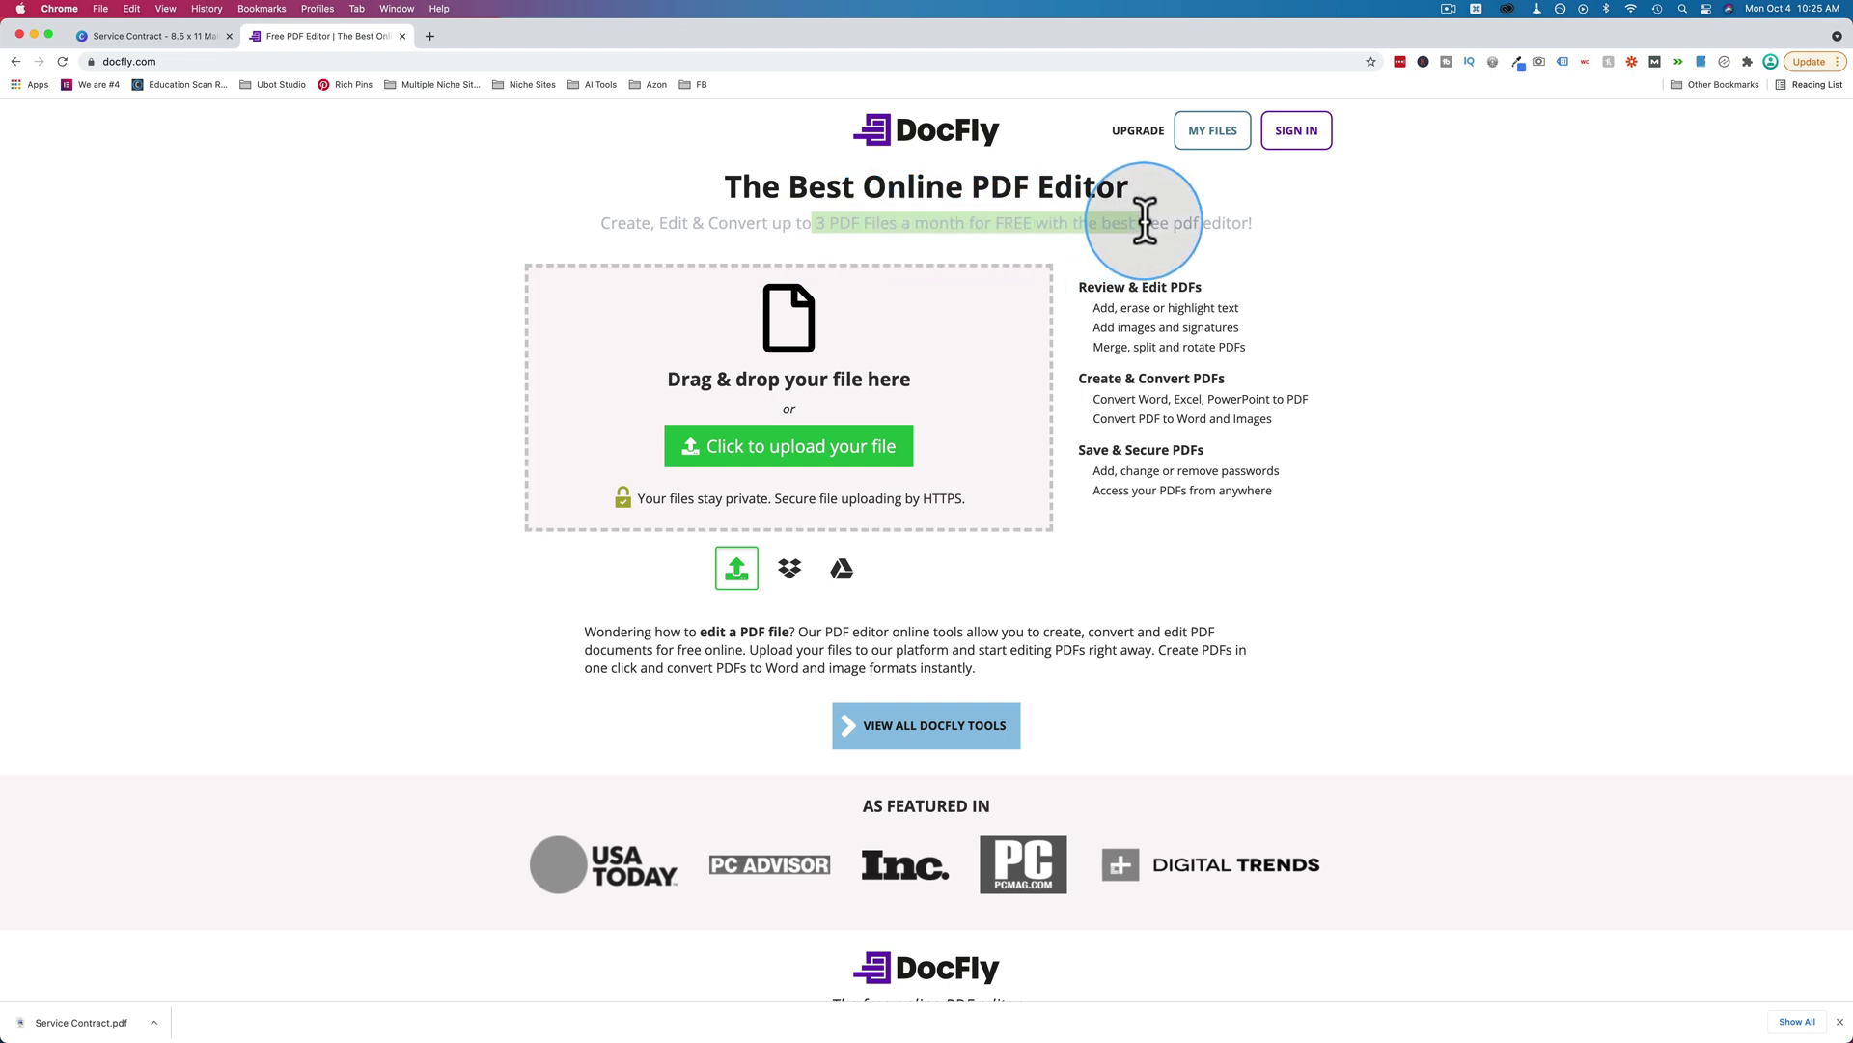
click(431, 282)
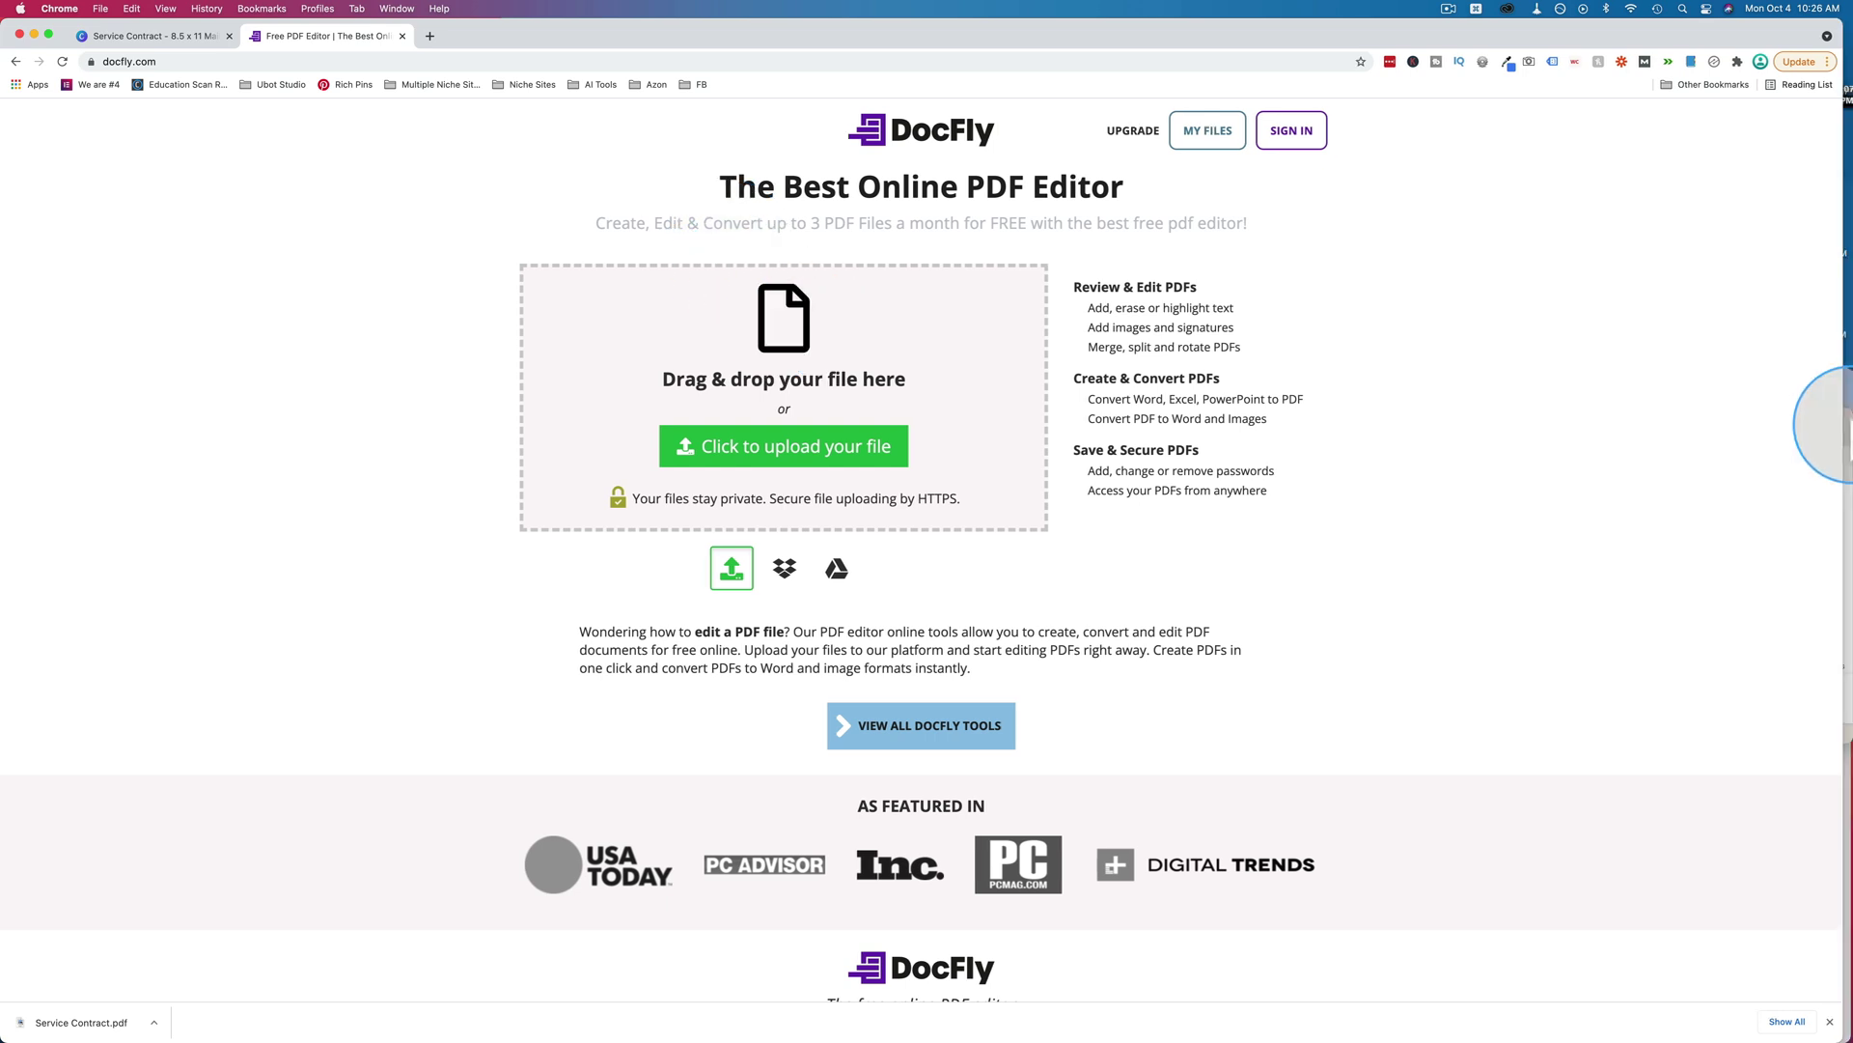
click(1846, 439)
drag(1539, 459, 919, 369)
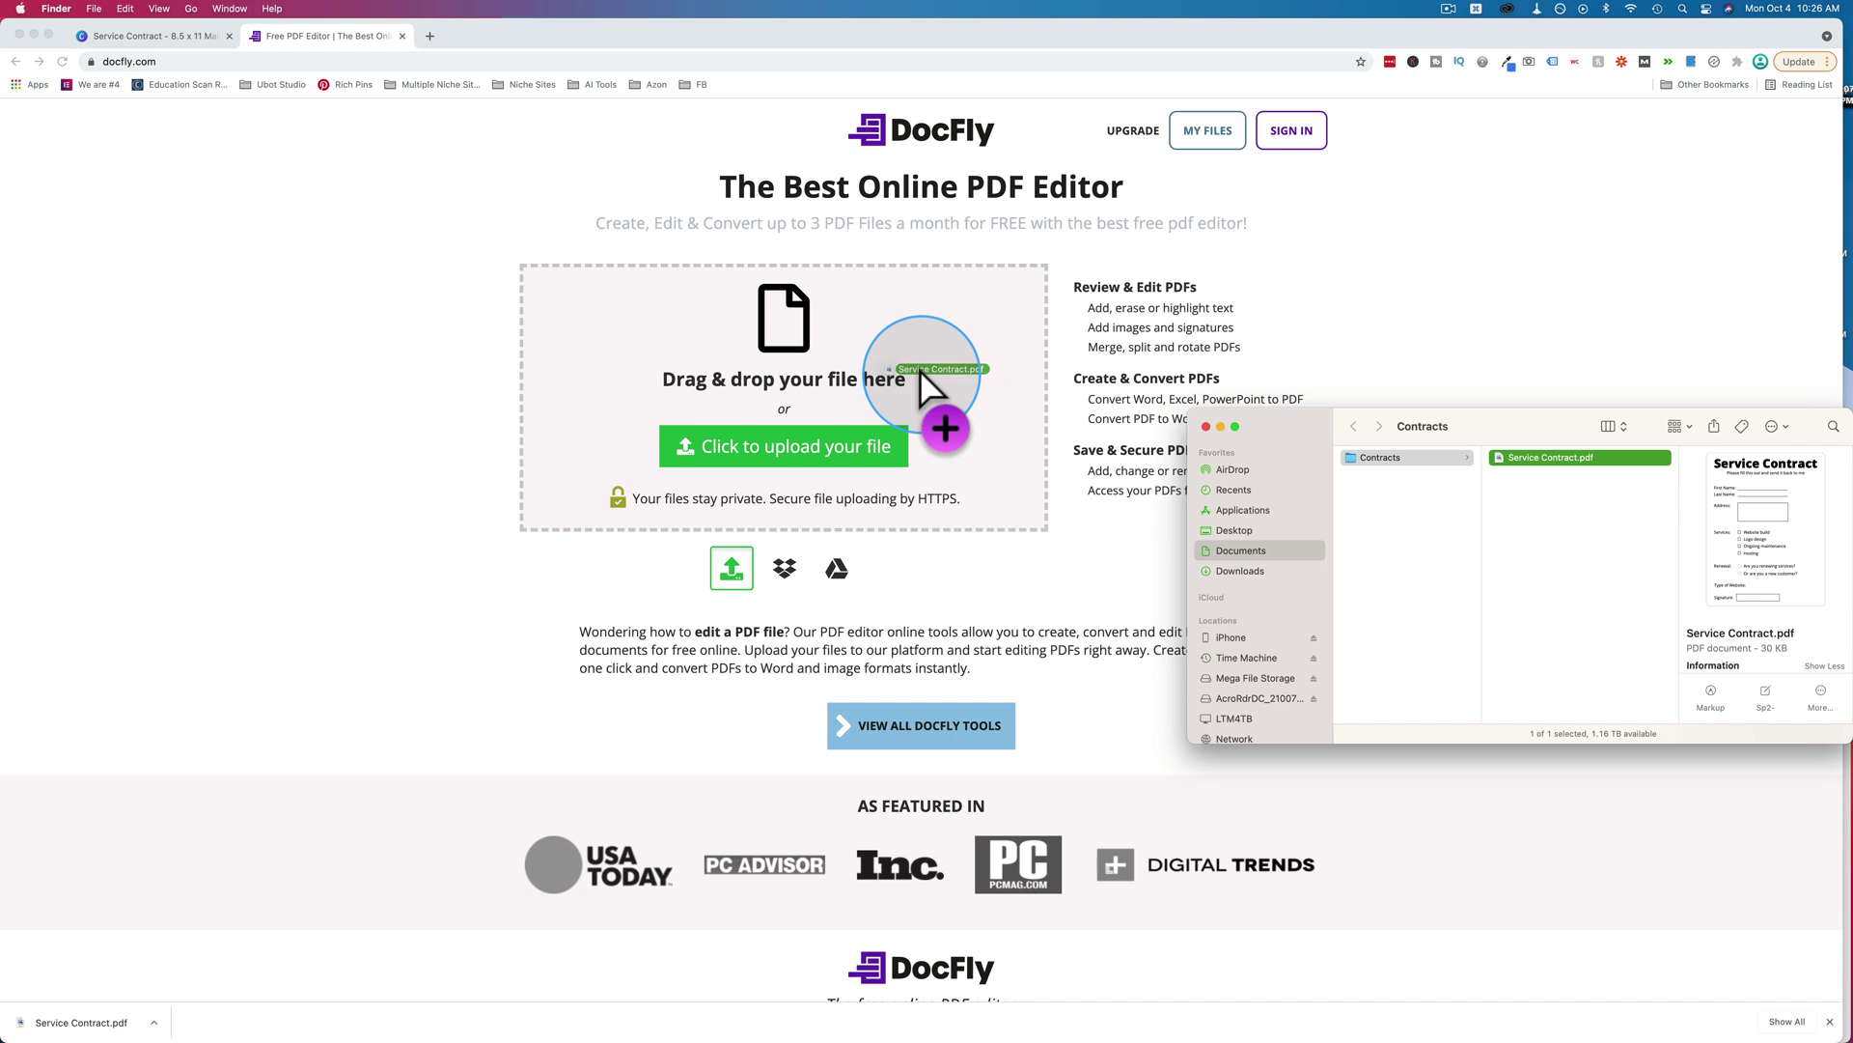
Place a single-line text field on the First Name line and widen it along the line.
drag(919, 369, 919, 368)
scroll(780, 567, down, 1)
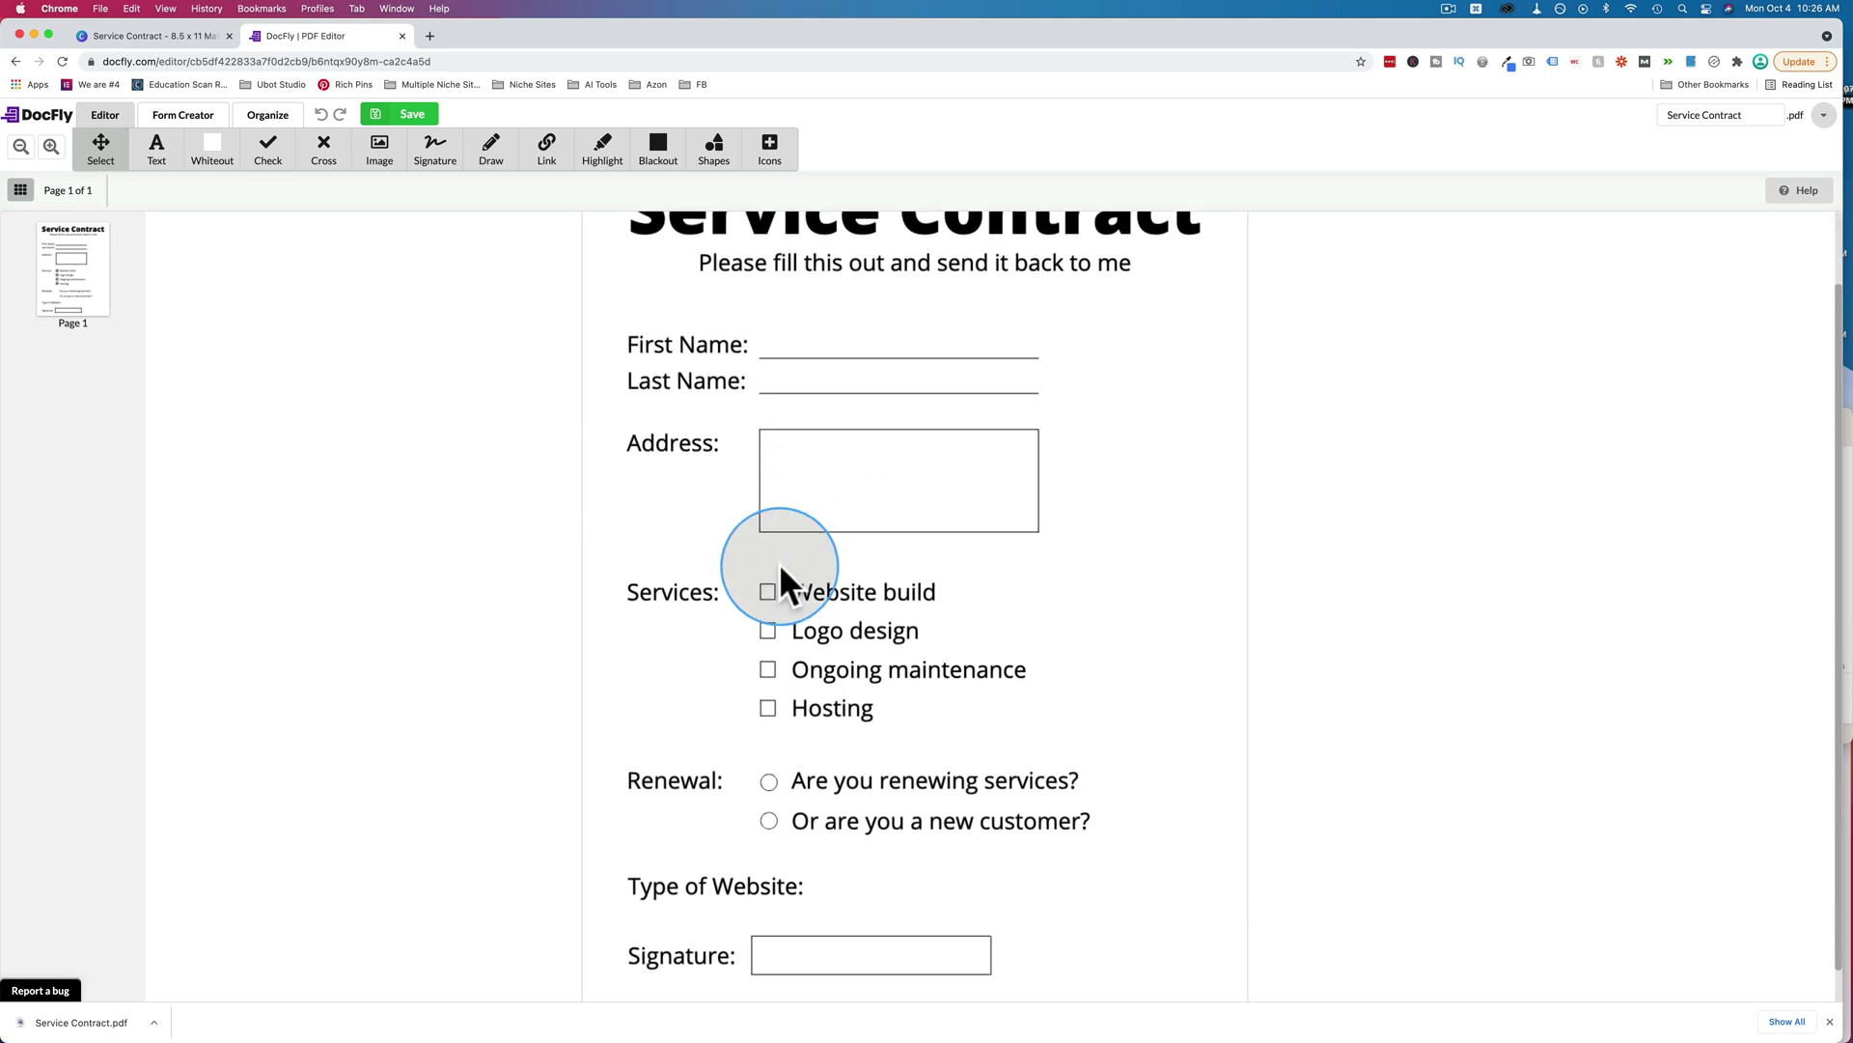
scroll(779, 564, down, 1)
scroll(779, 564, up, 3)
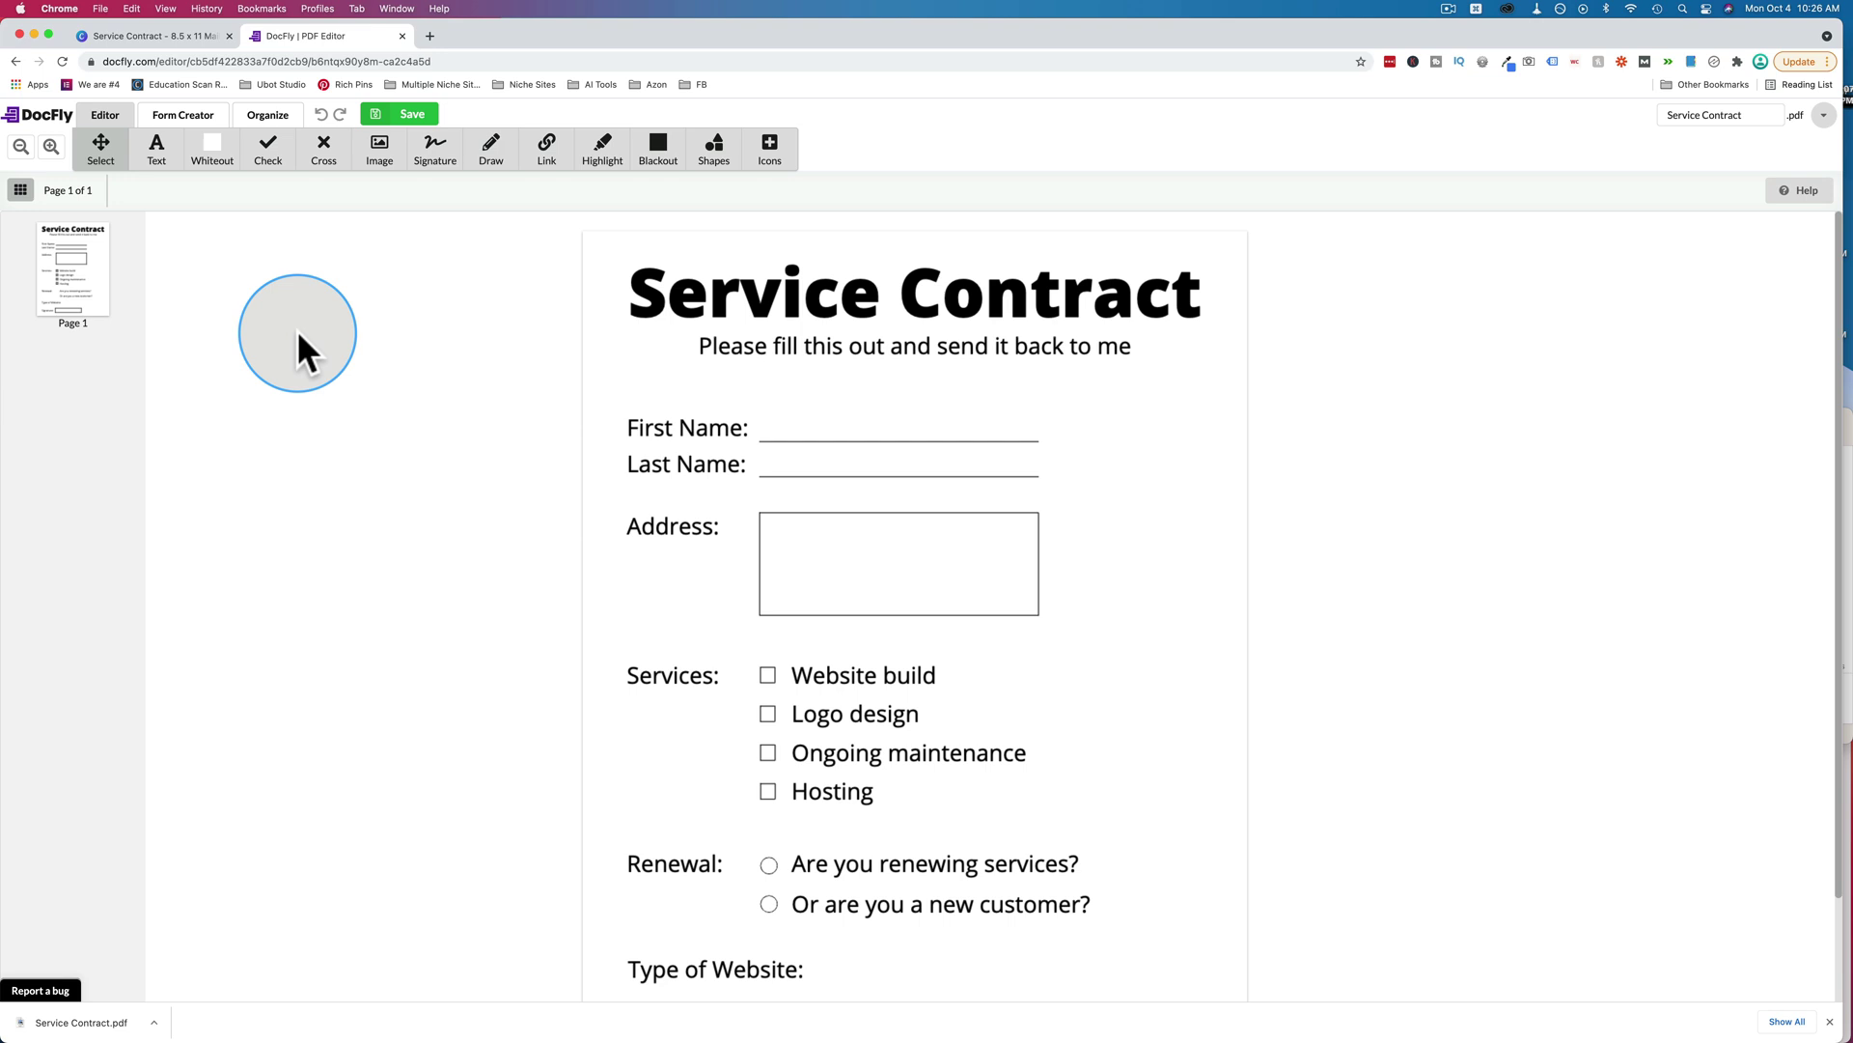
click(184, 116)
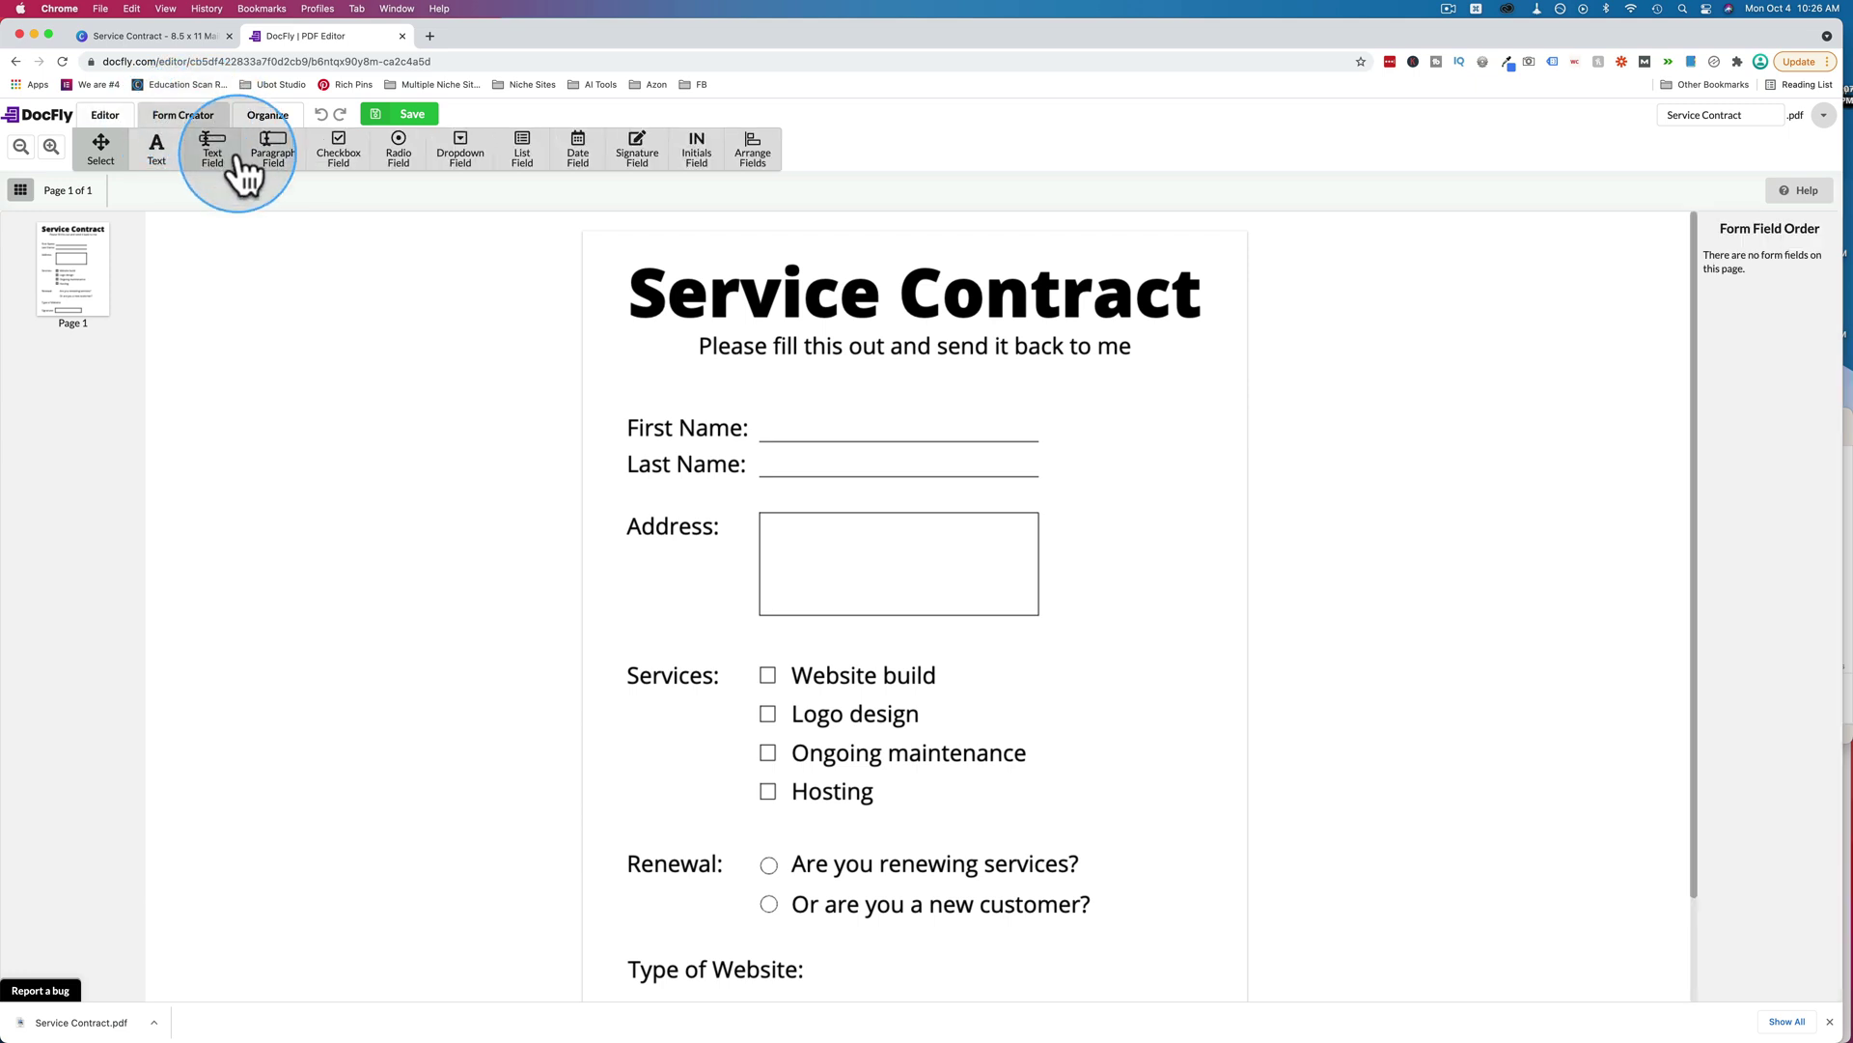
click(210, 154)
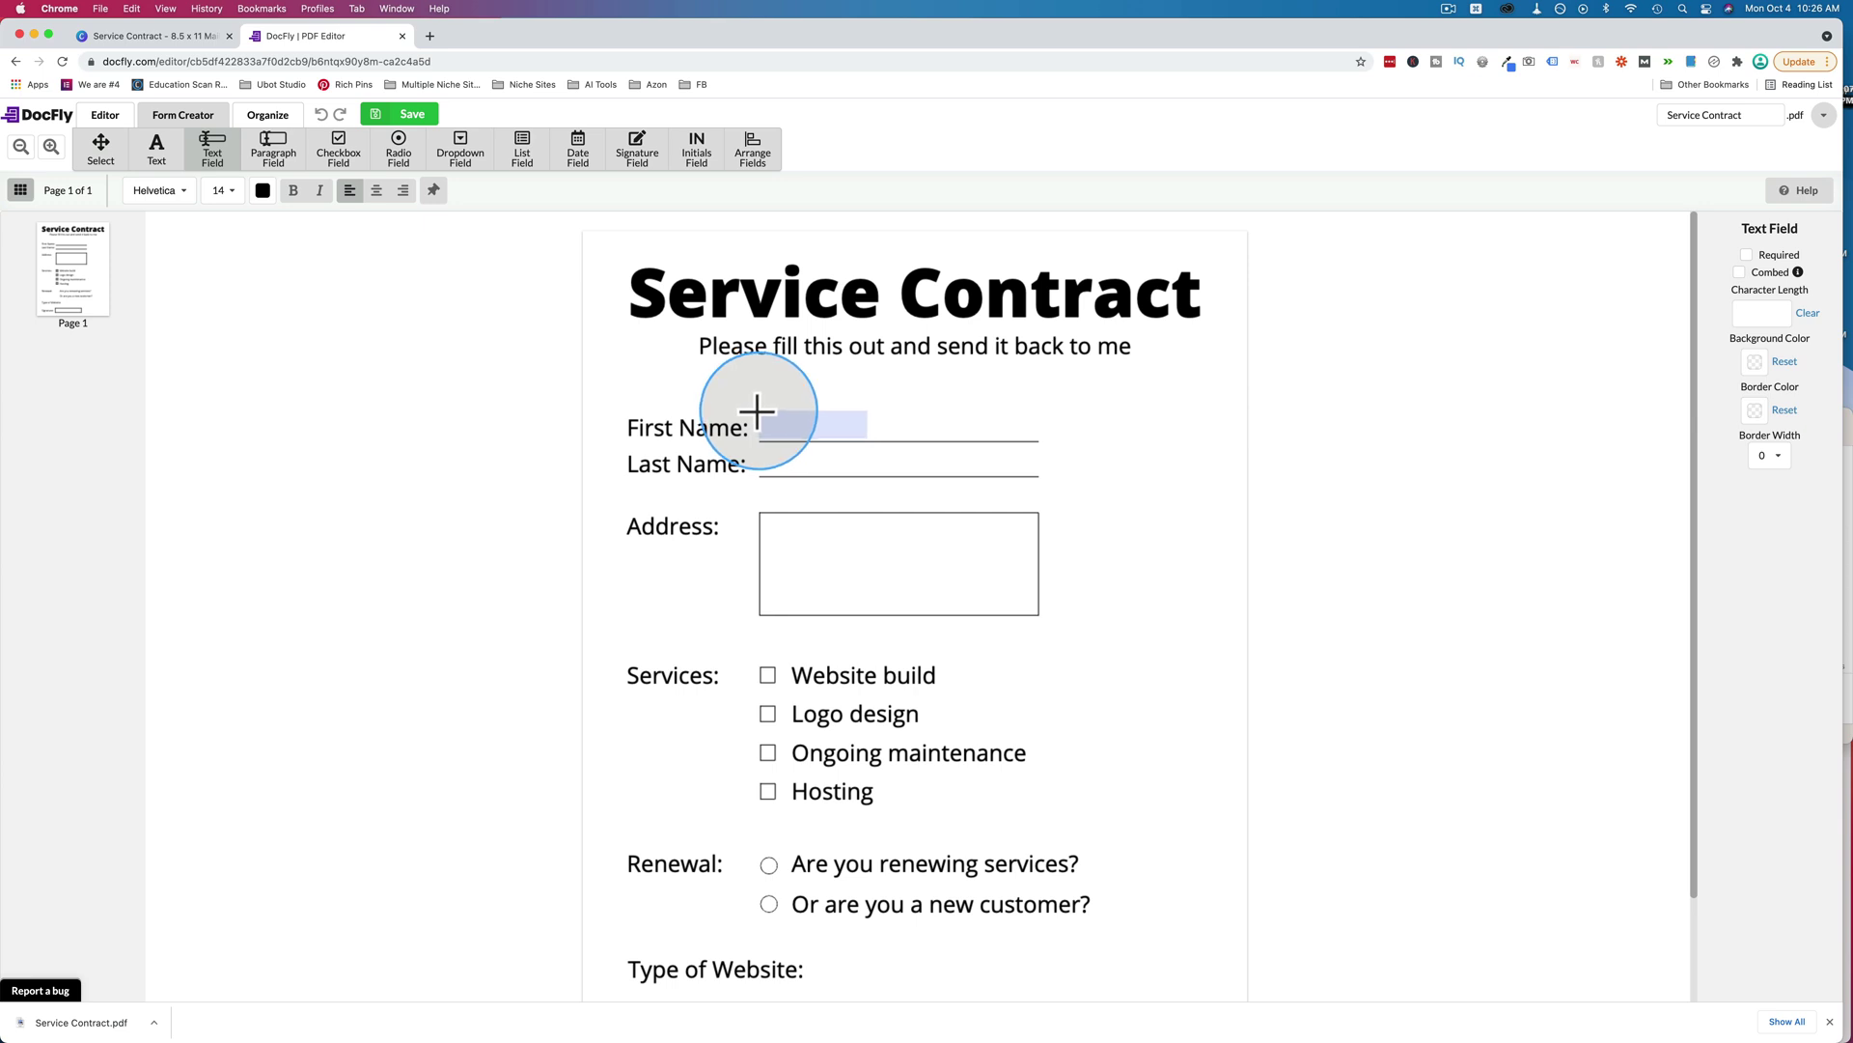
click(757, 411)
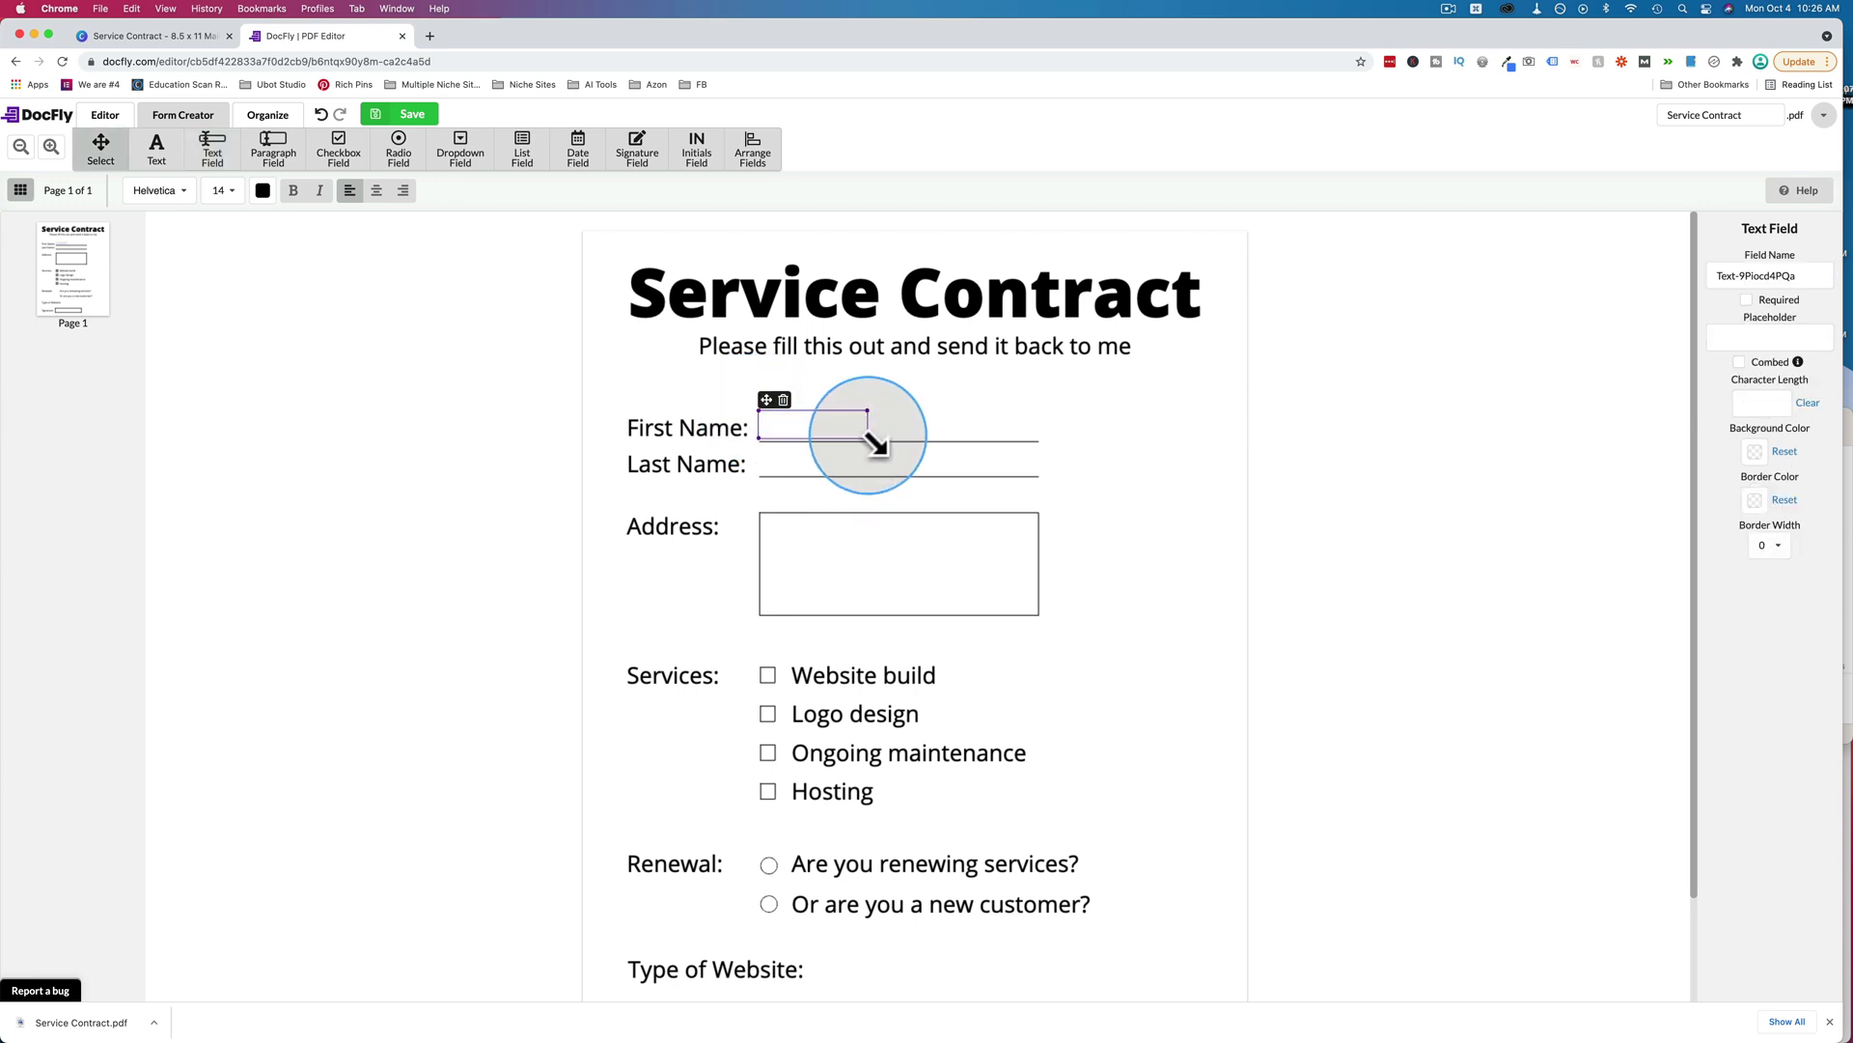
drag(868, 437, 1041, 440)
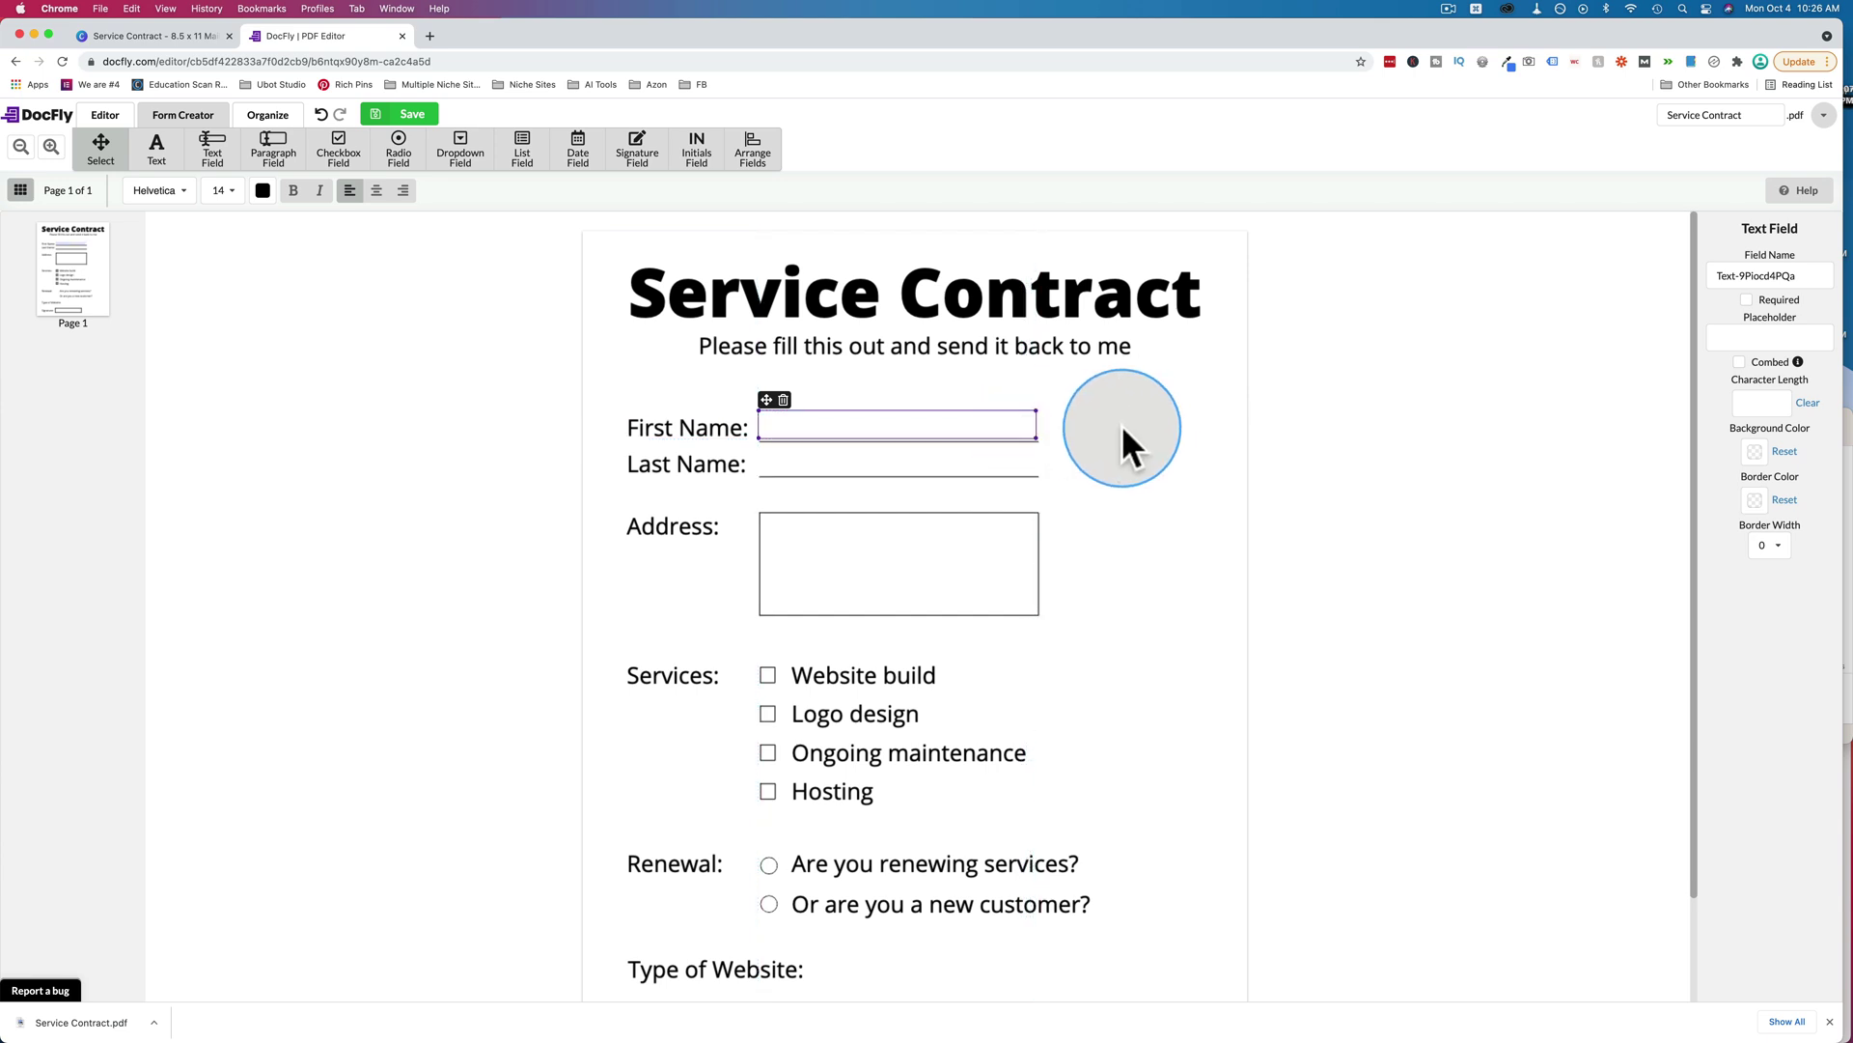
click(988, 465)
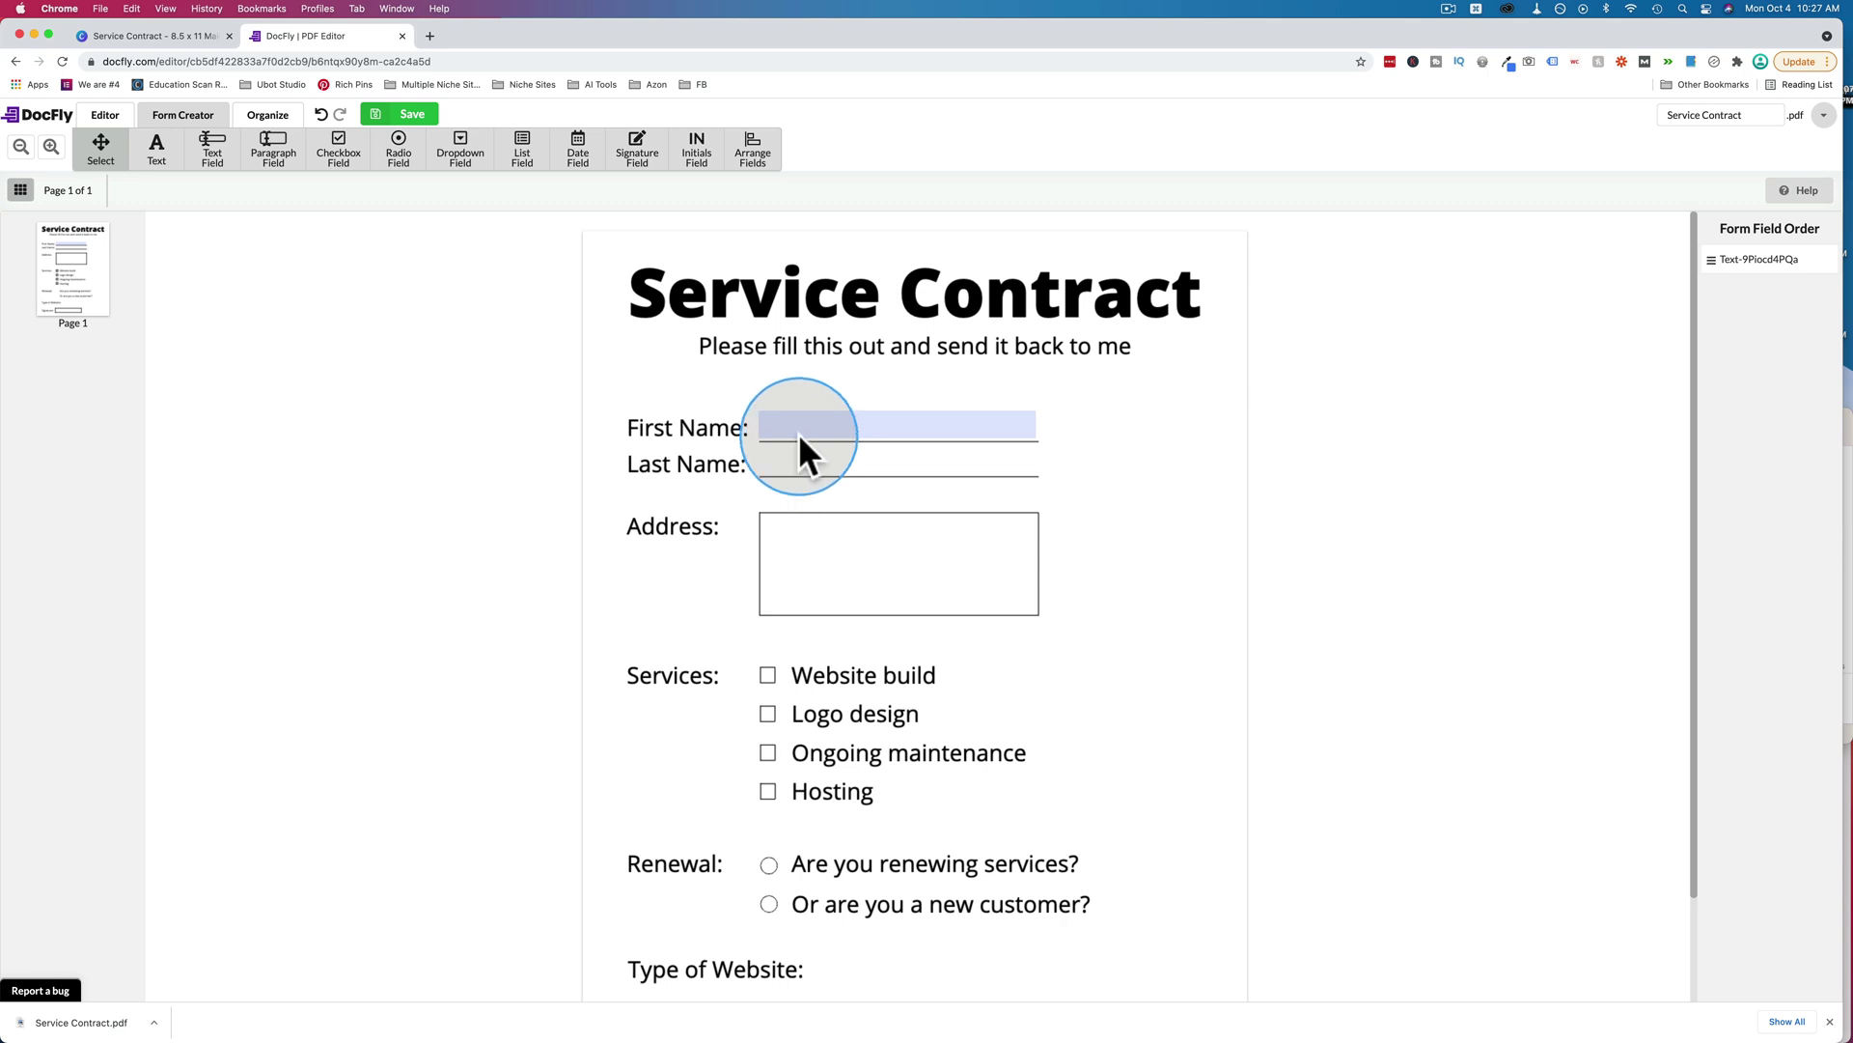
Style the First Name field with the default fill, a light-blue border and border width 1.
click(900, 427)
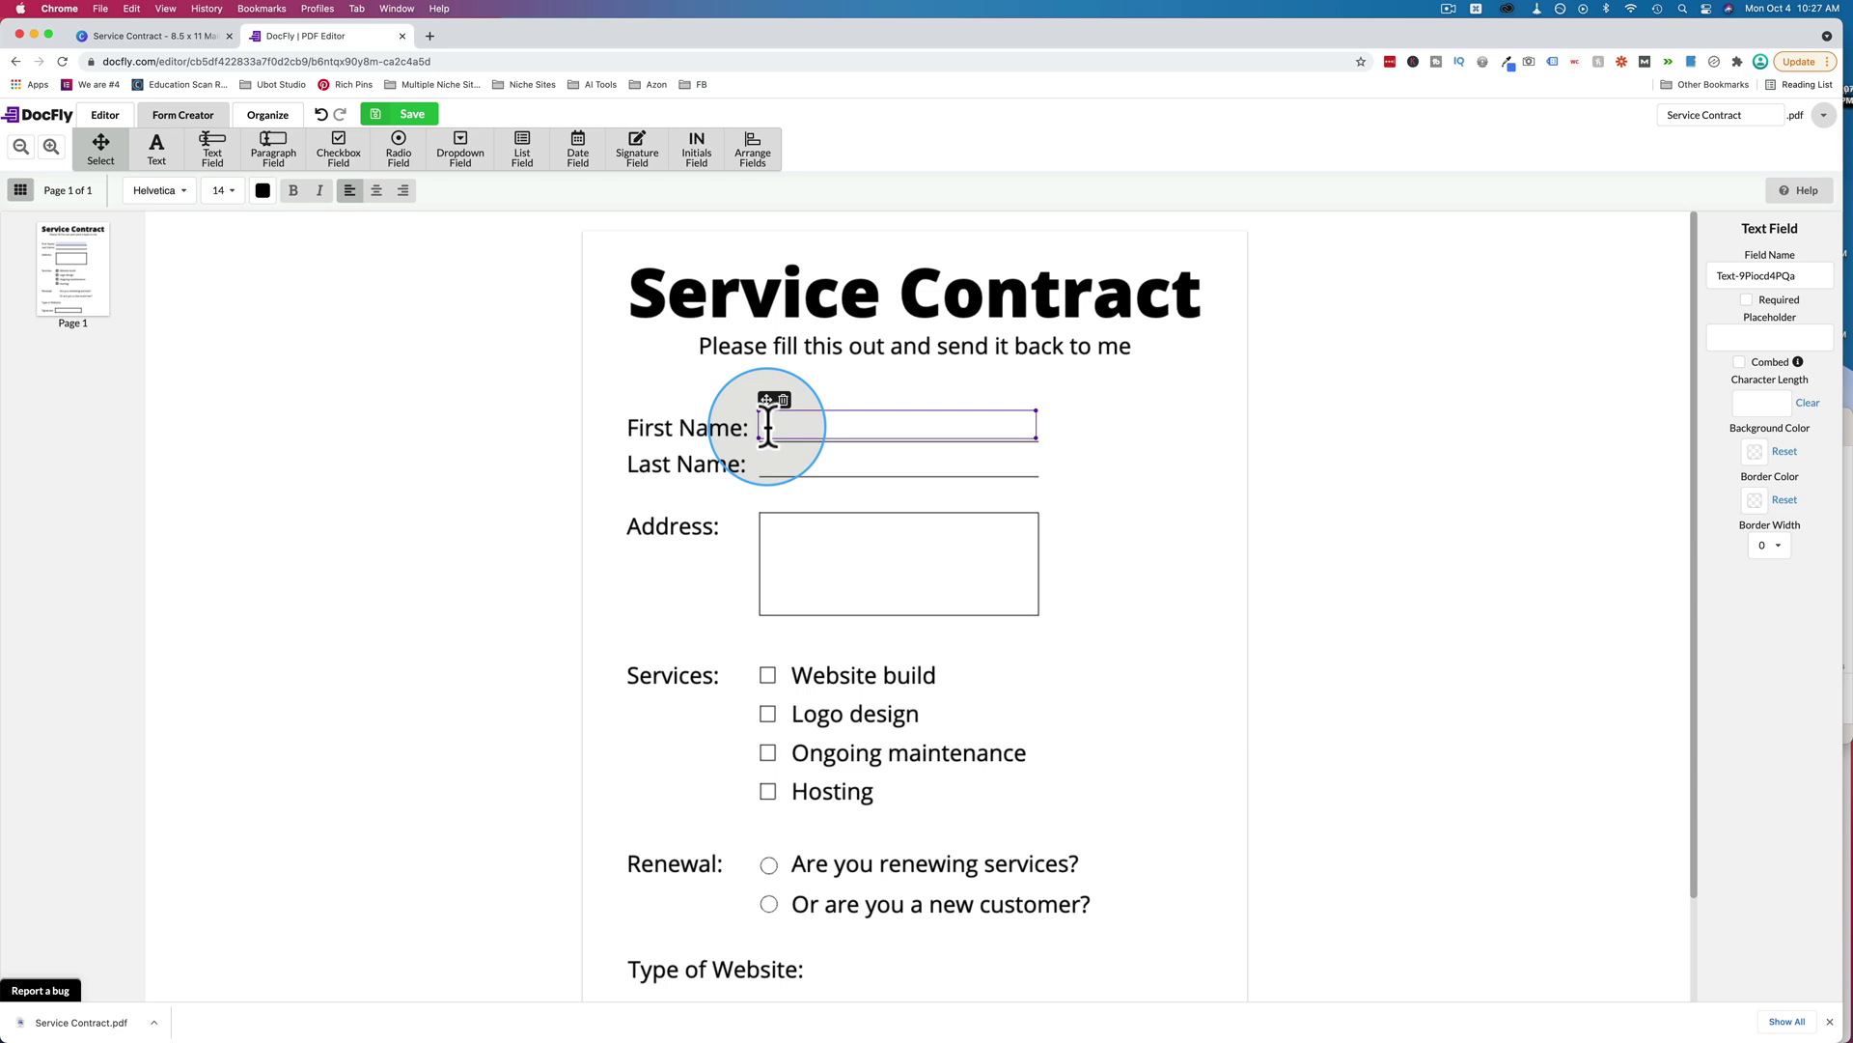
click(1755, 451)
click(1786, 561)
click(1762, 473)
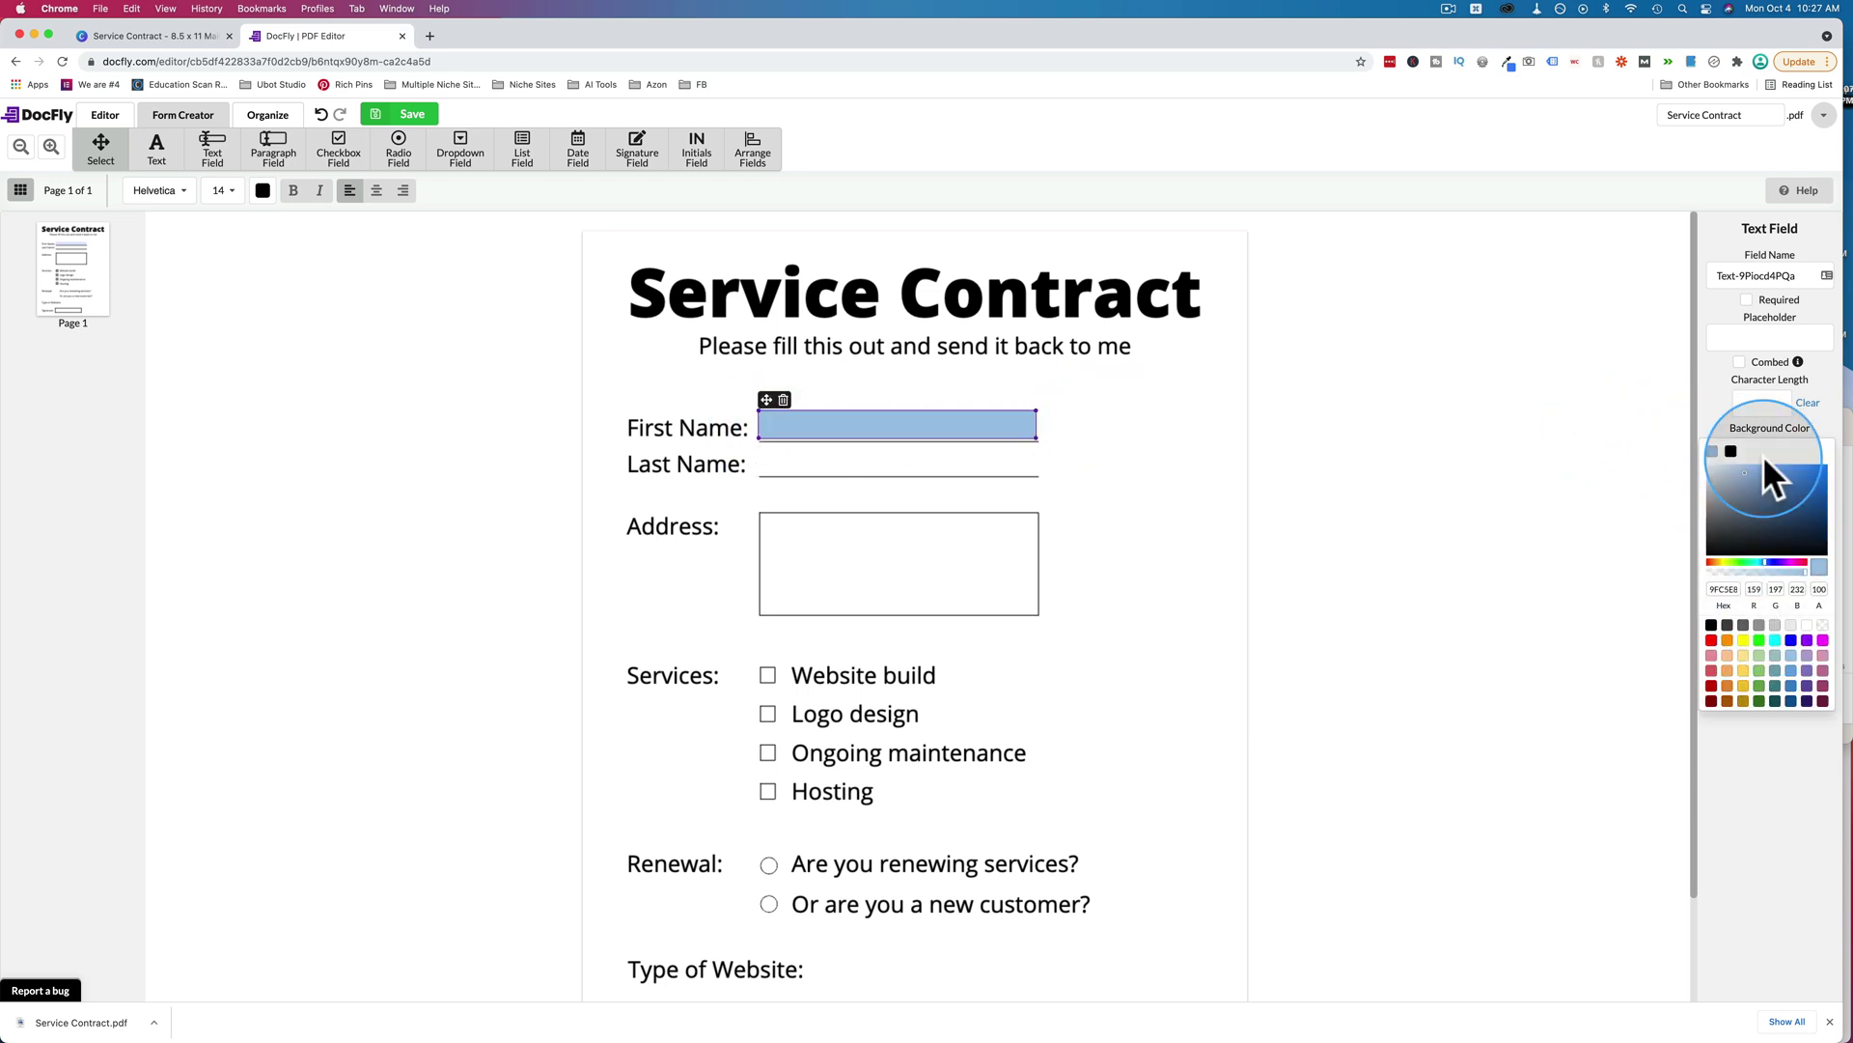
click(1728, 483)
click(1785, 451)
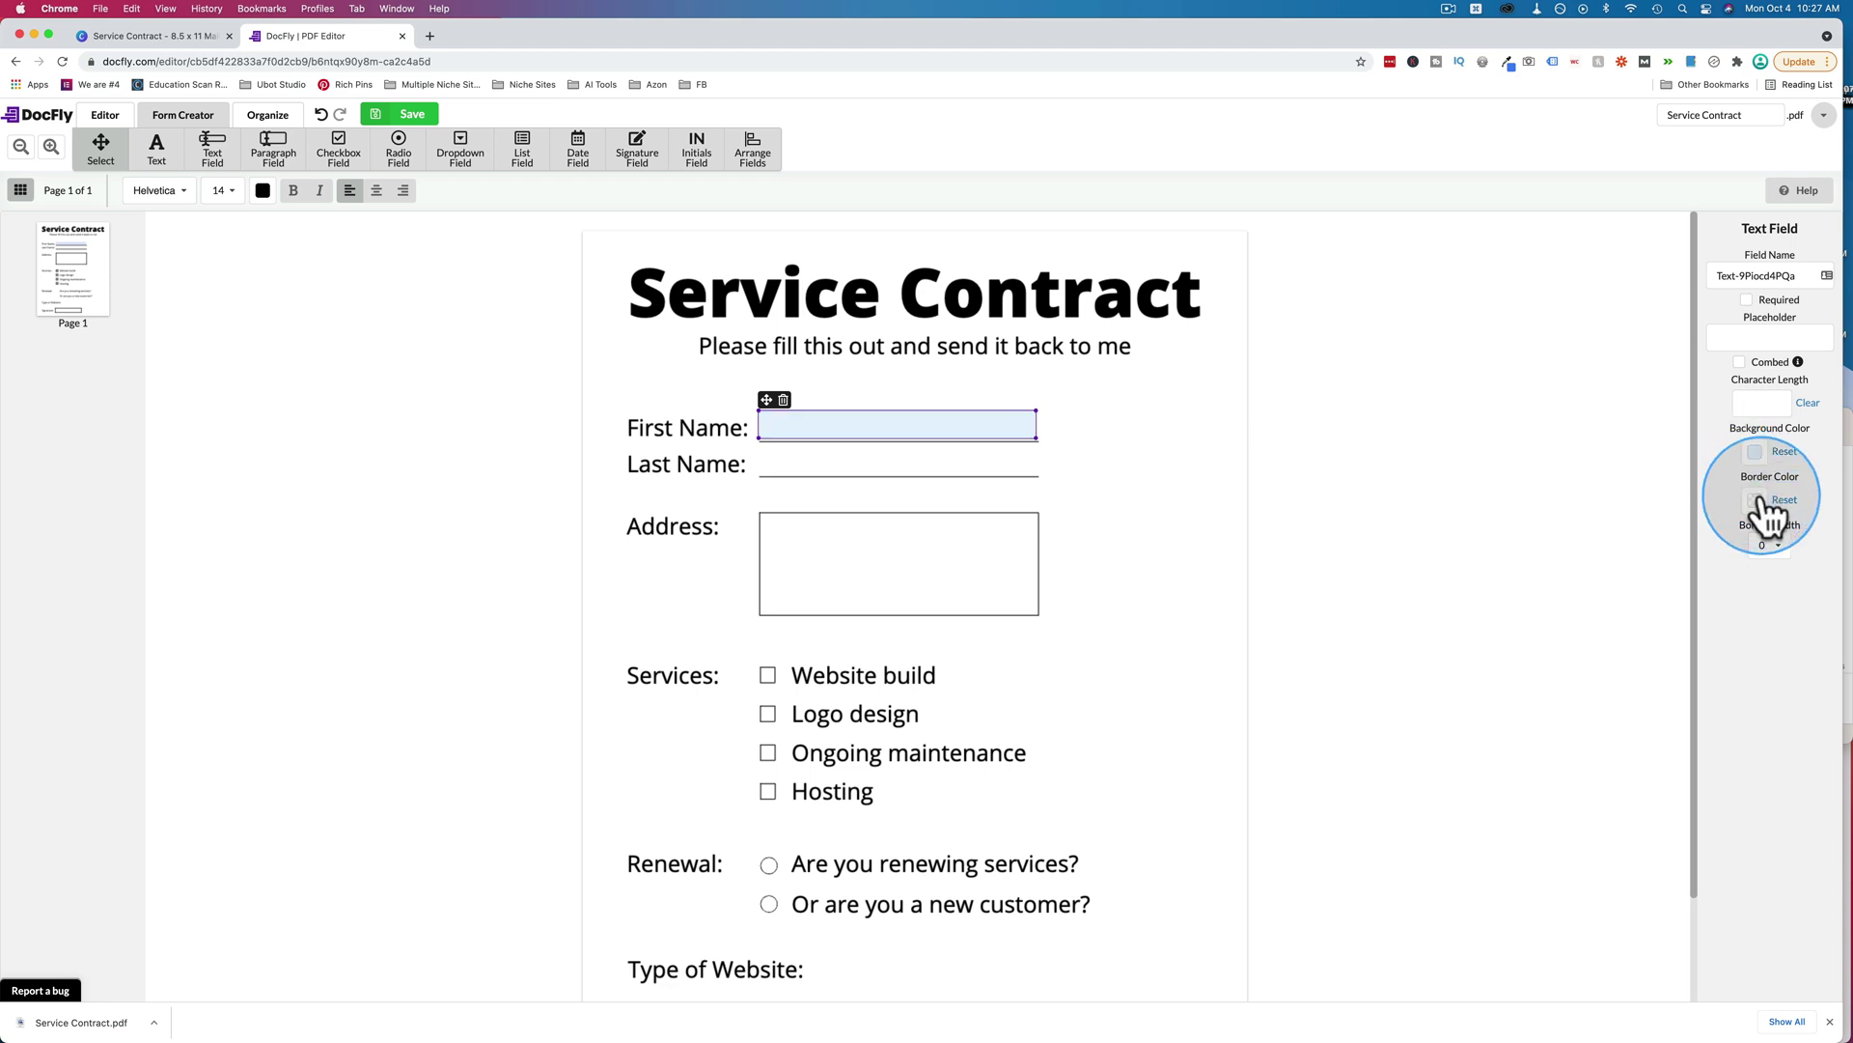
click(1756, 498)
click(1766, 500)
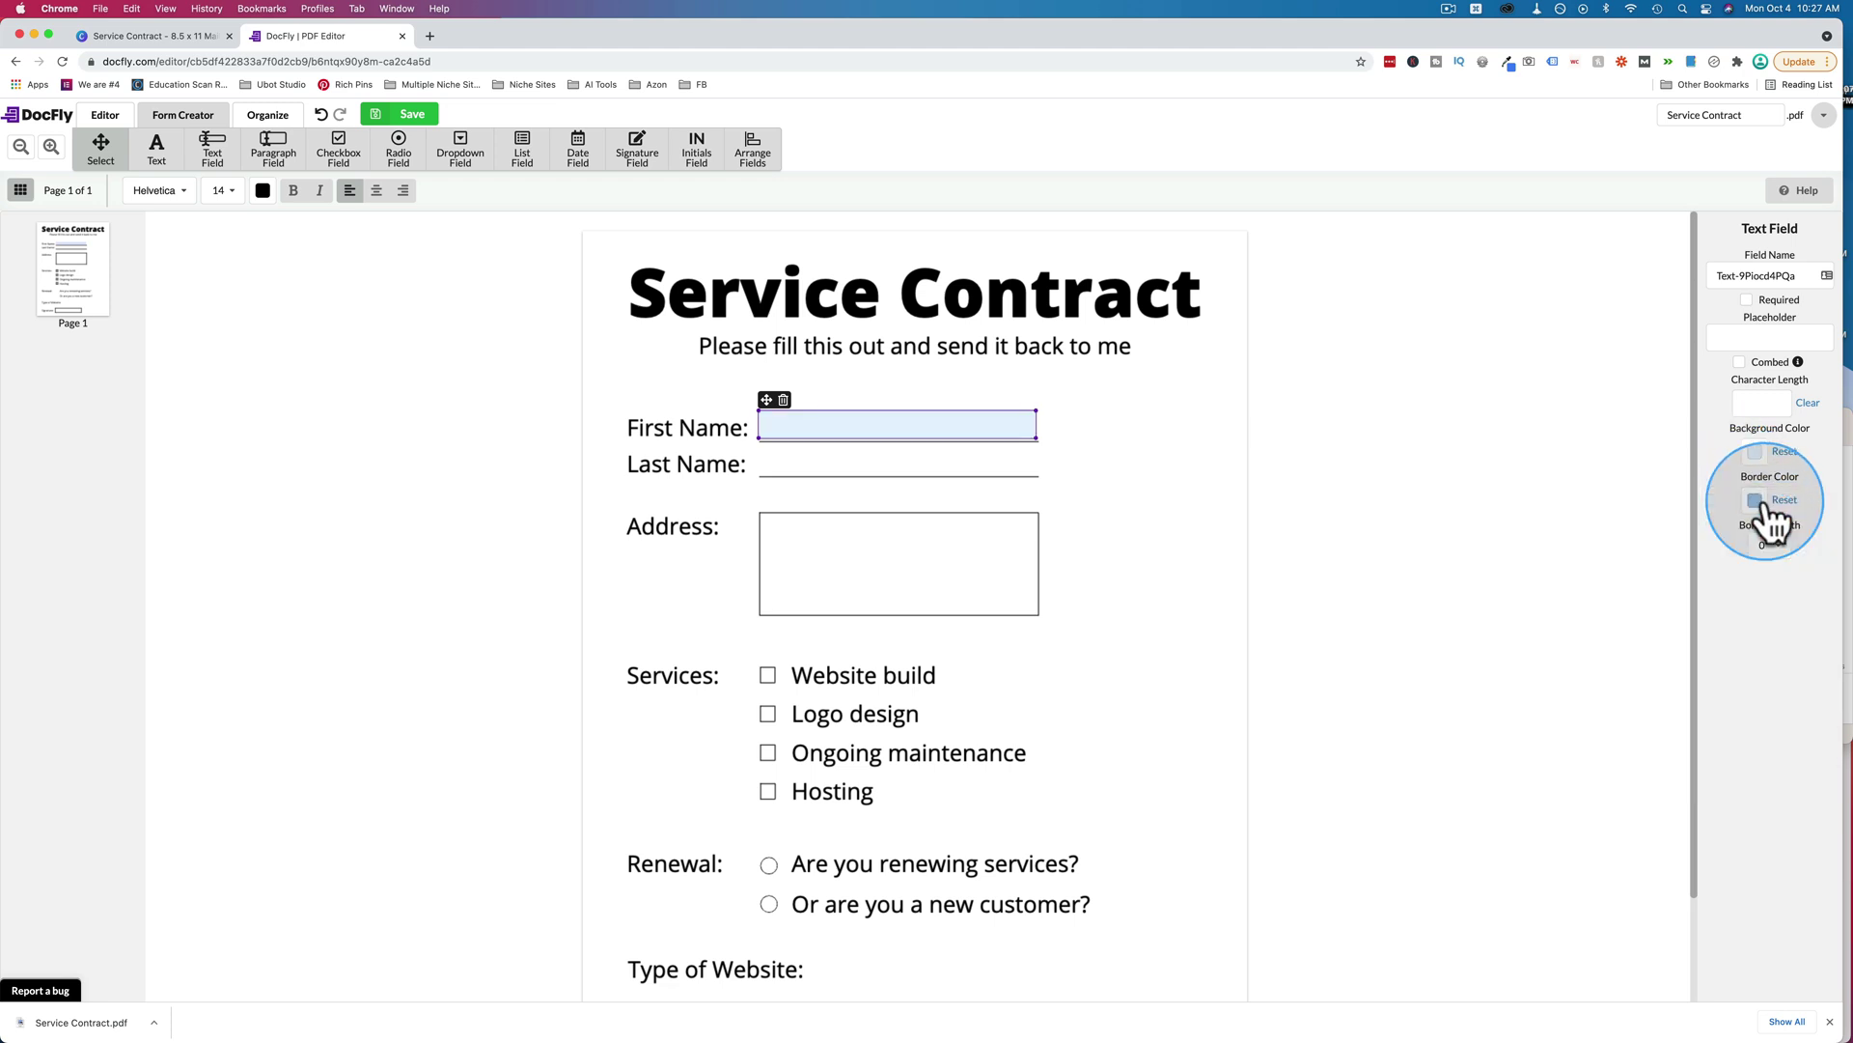
click(1772, 546)
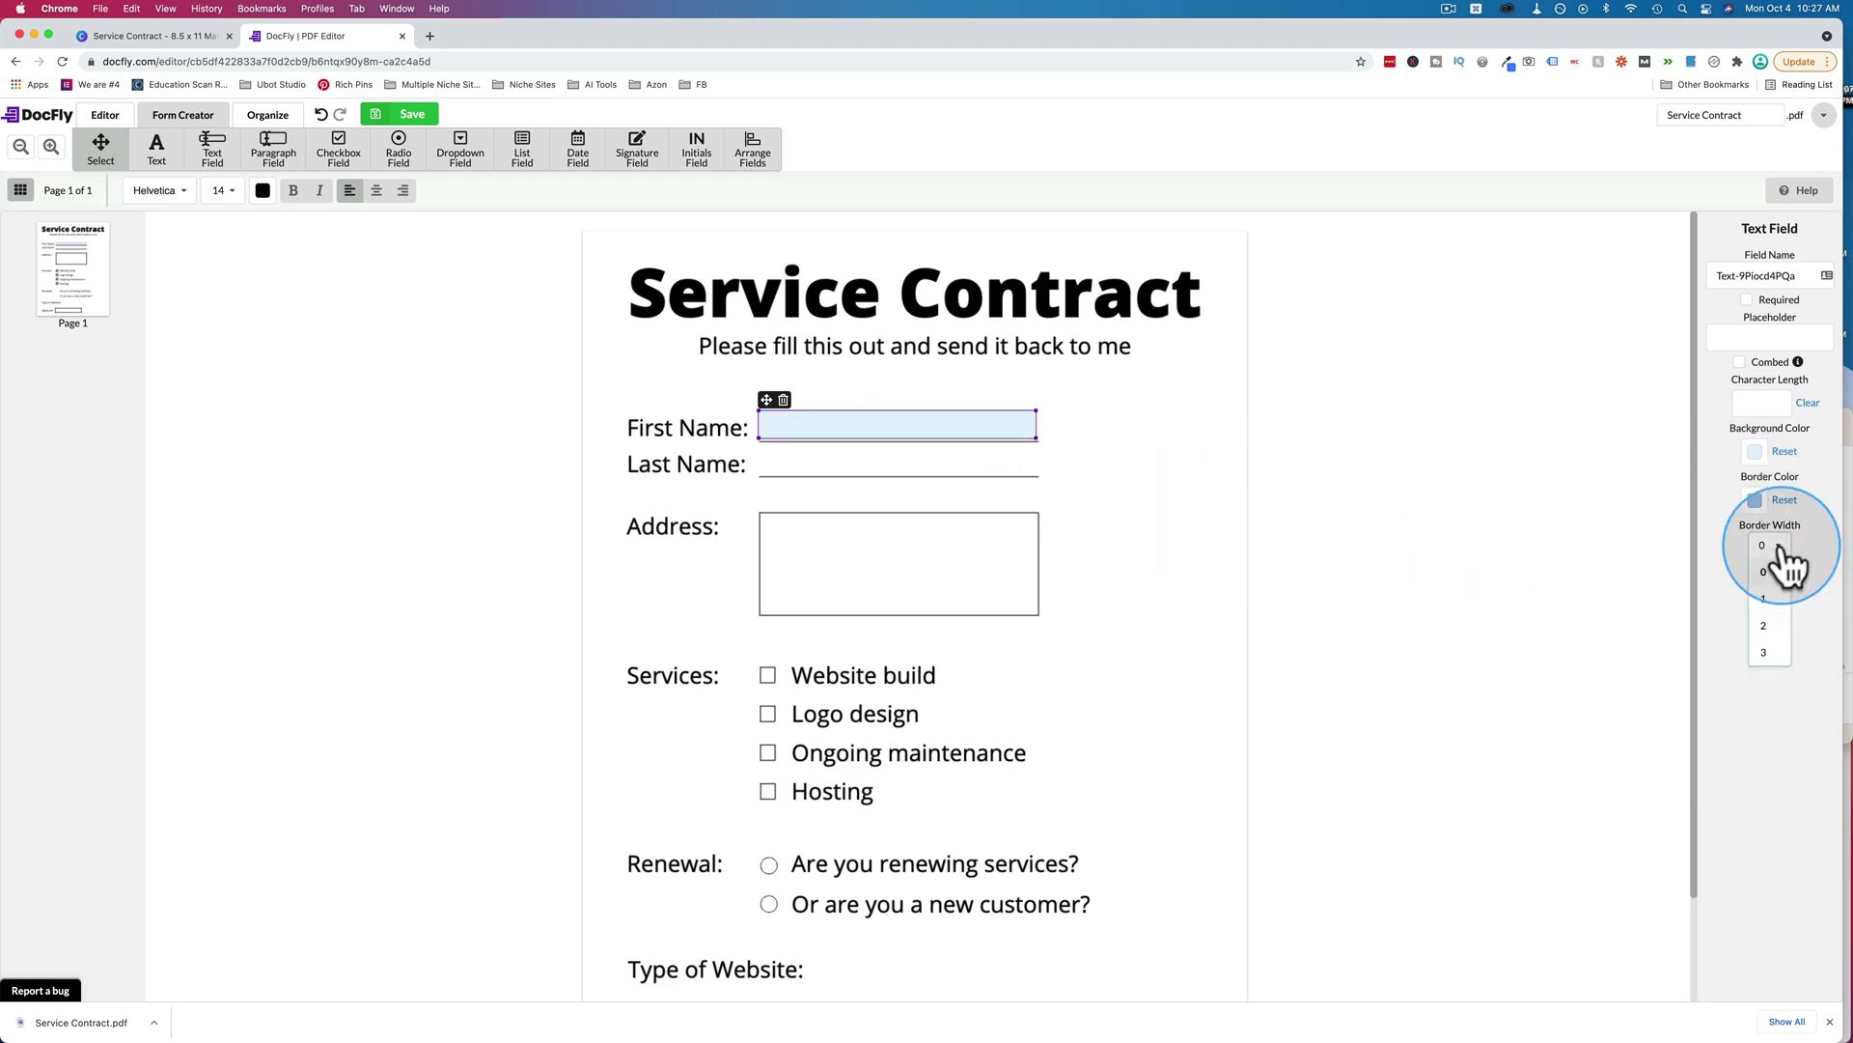
click(1774, 610)
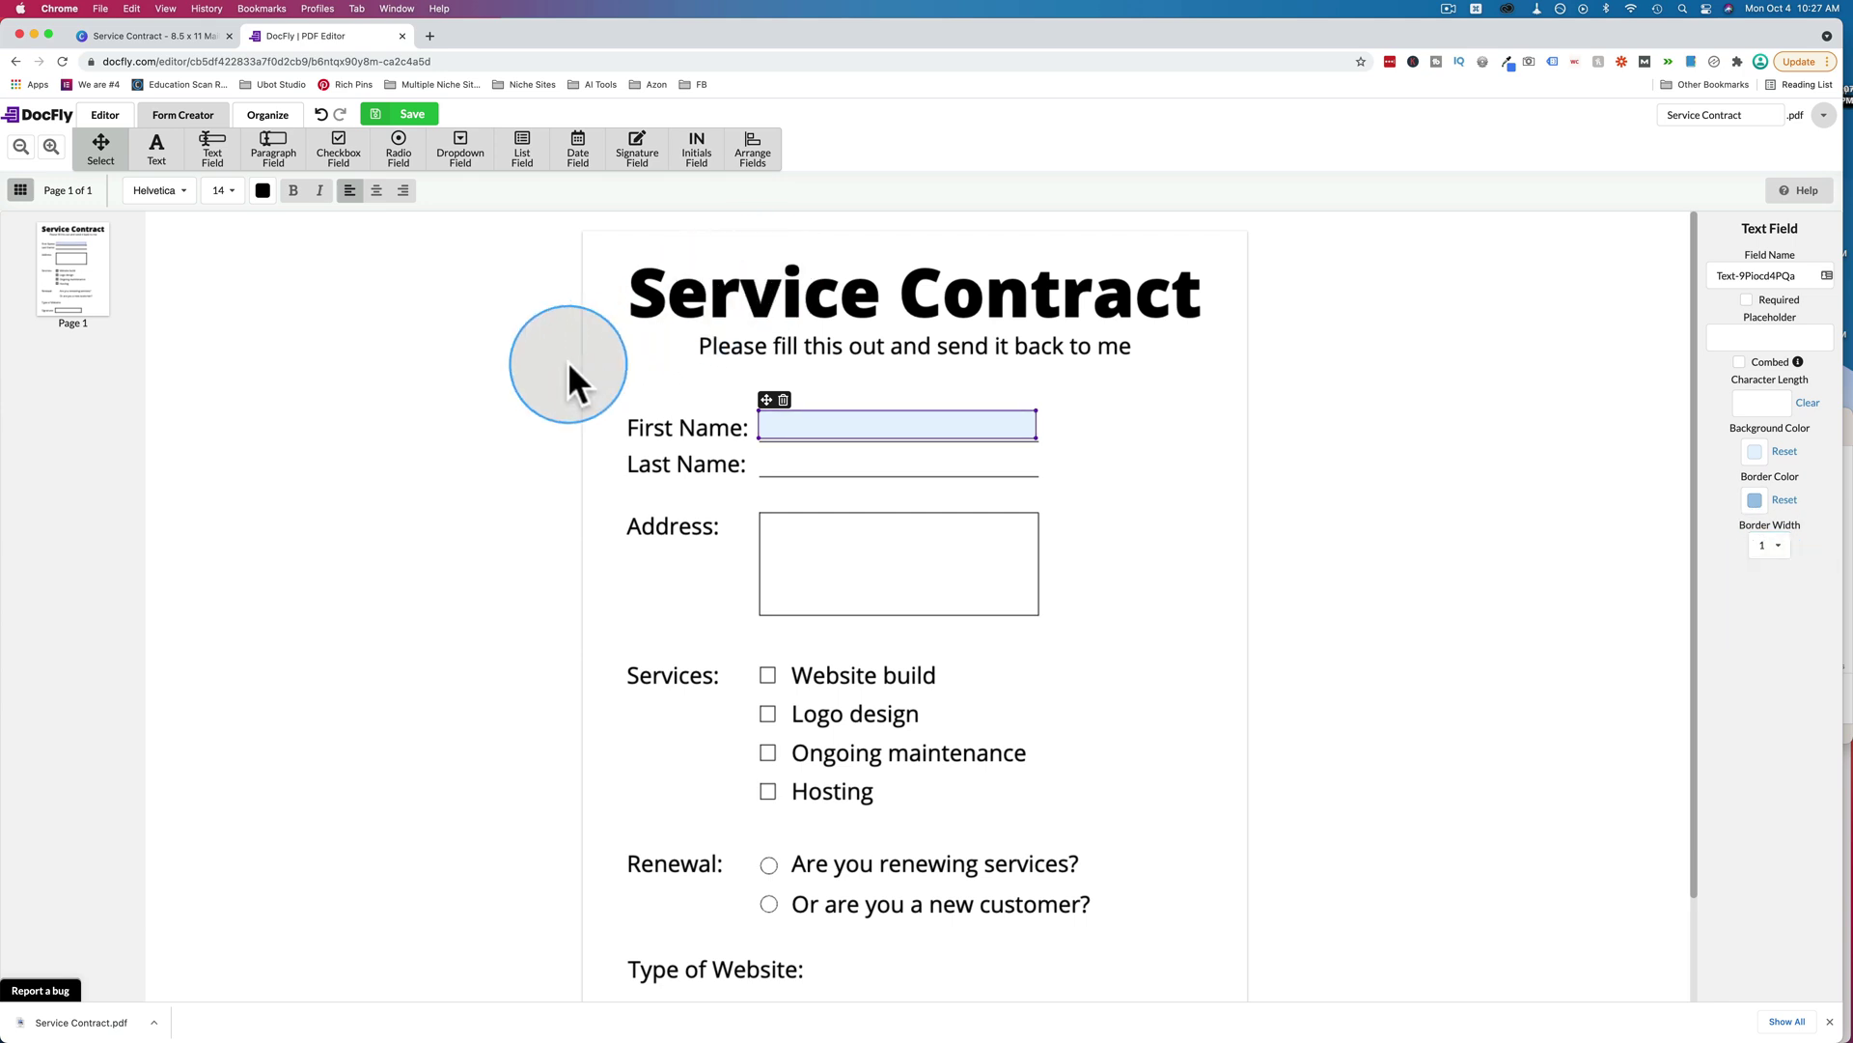
Place a text field on Last Name and a paragraph field stretched across the Address box.
right_click(808, 425)
click(251, 206)
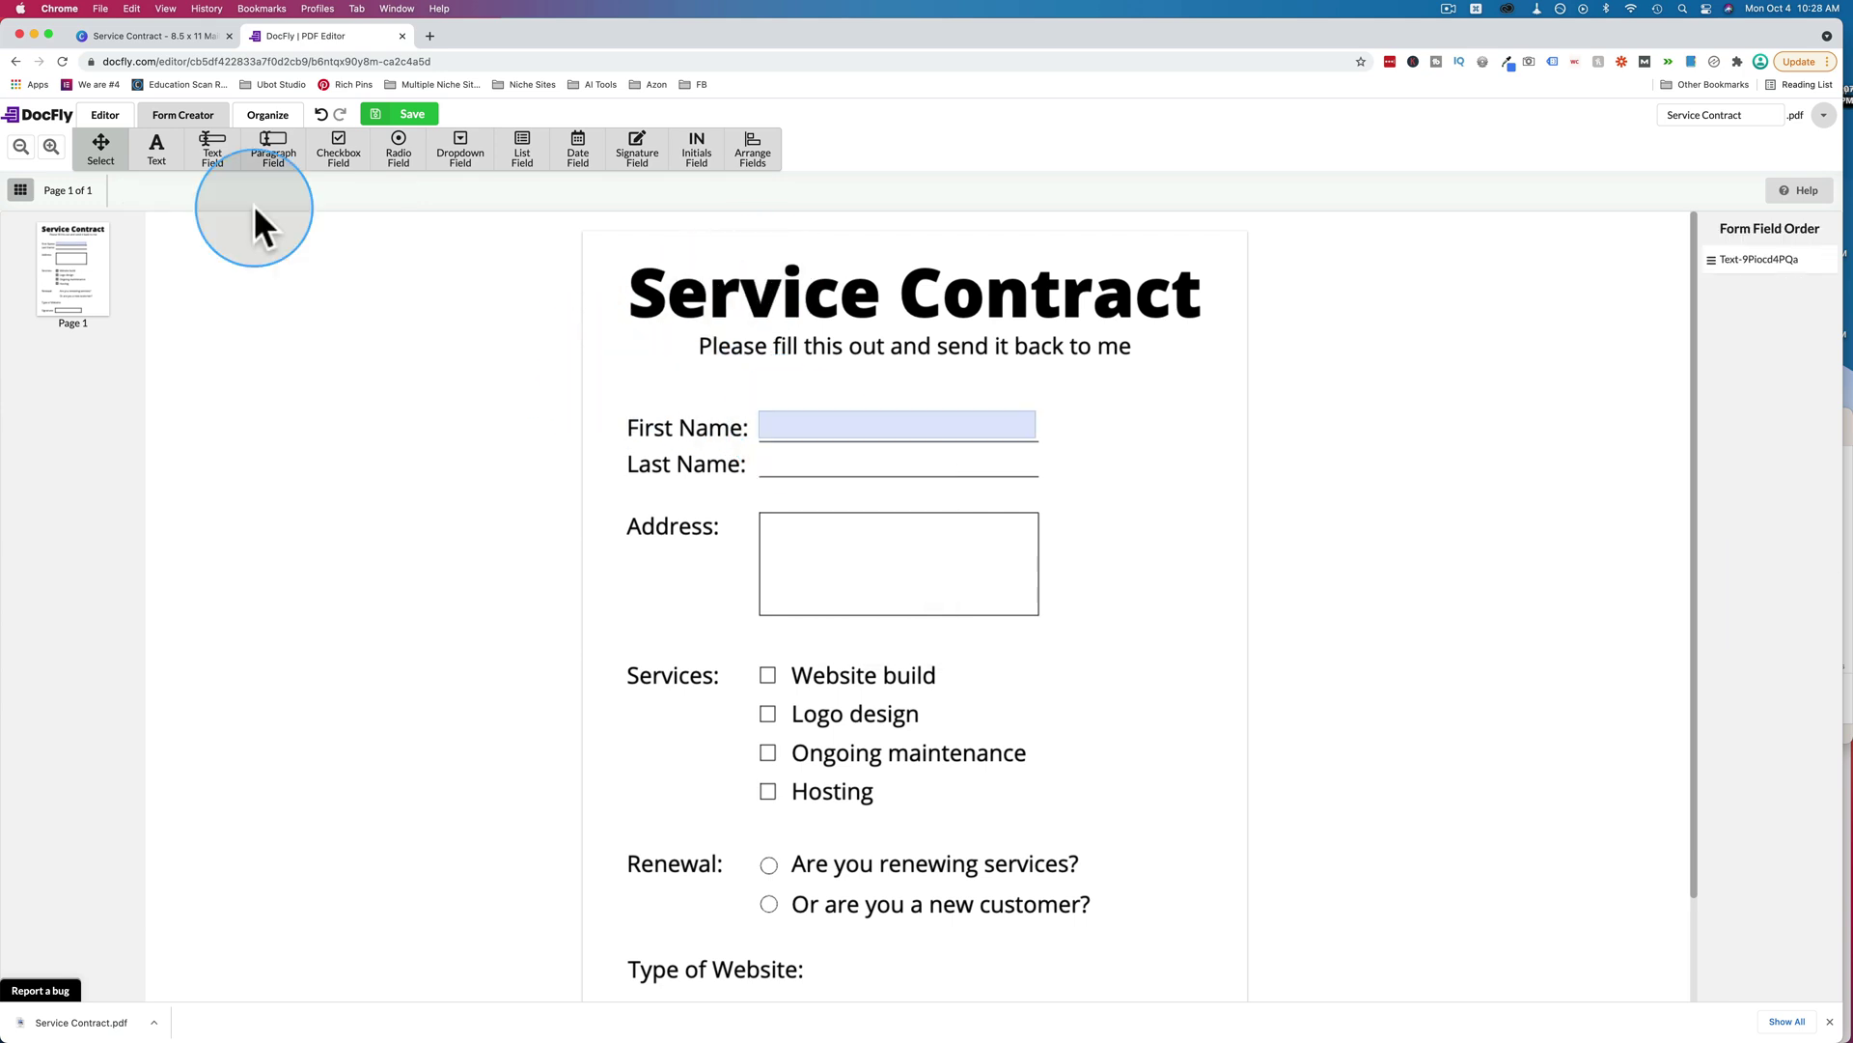
click(213, 152)
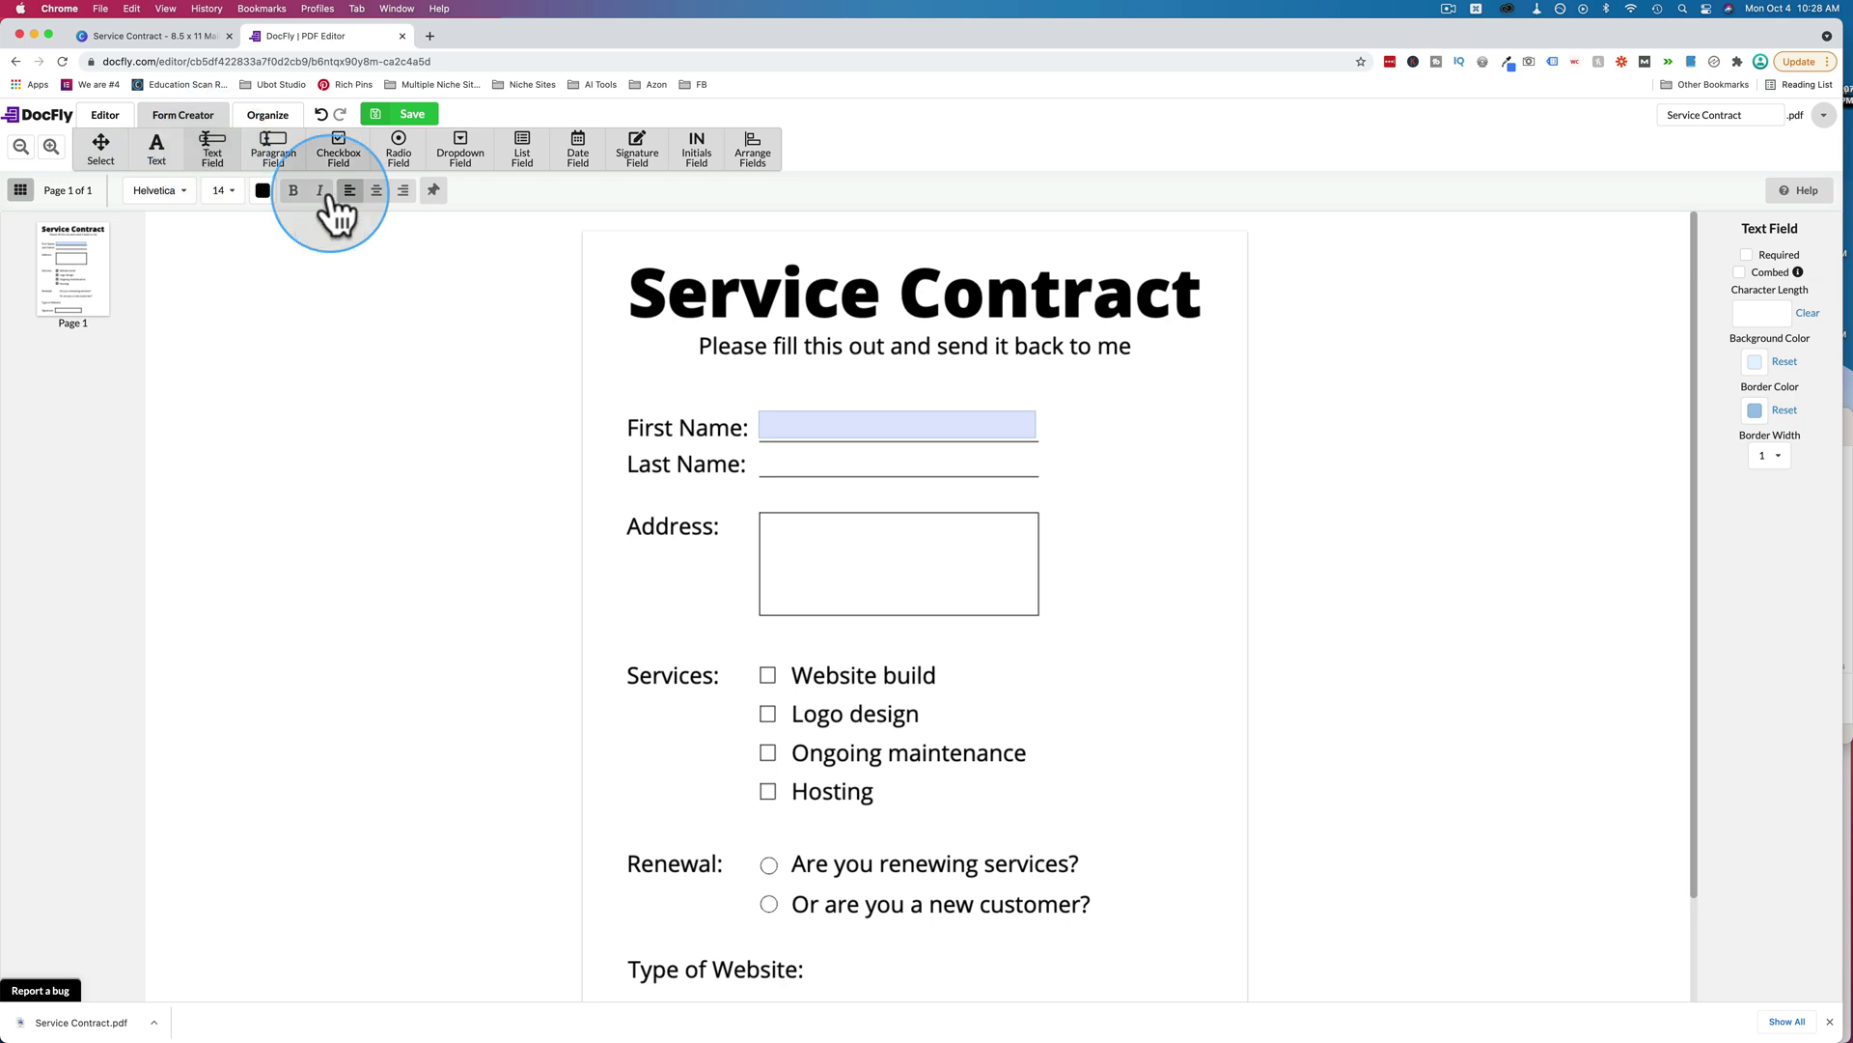
click(757, 444)
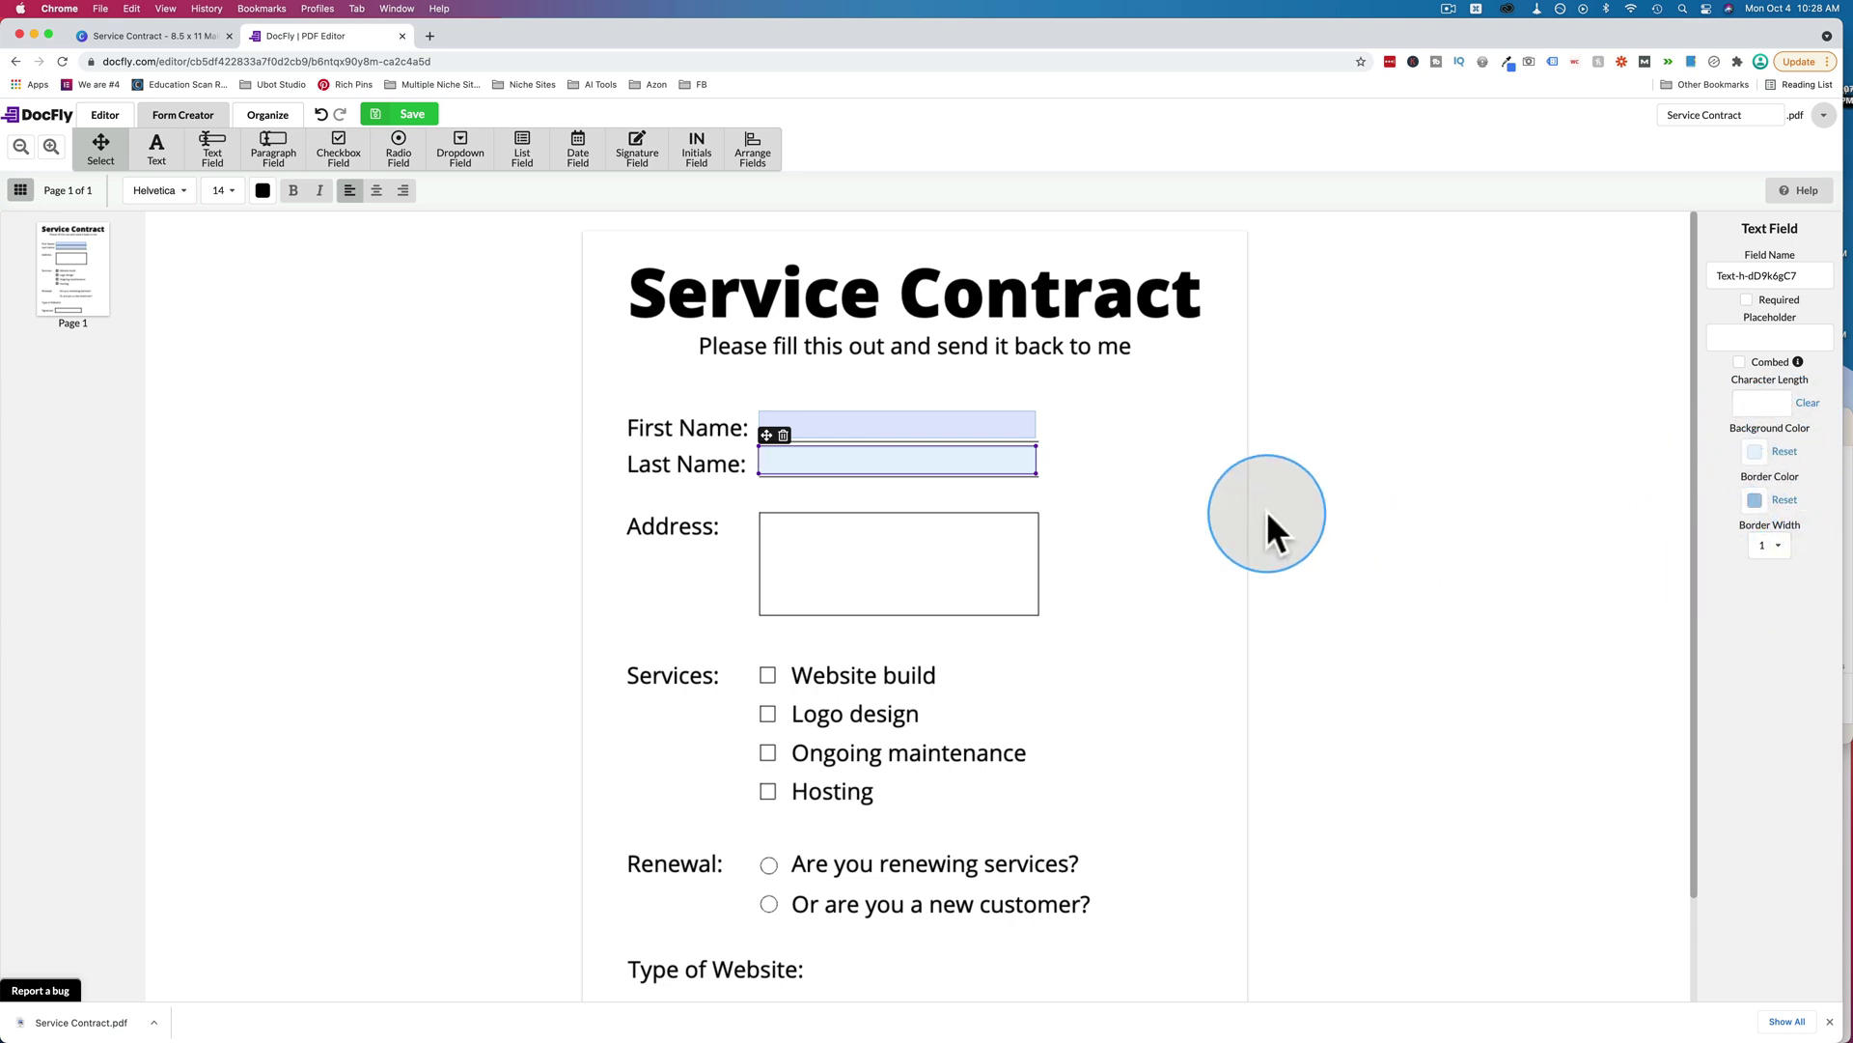
click(273, 150)
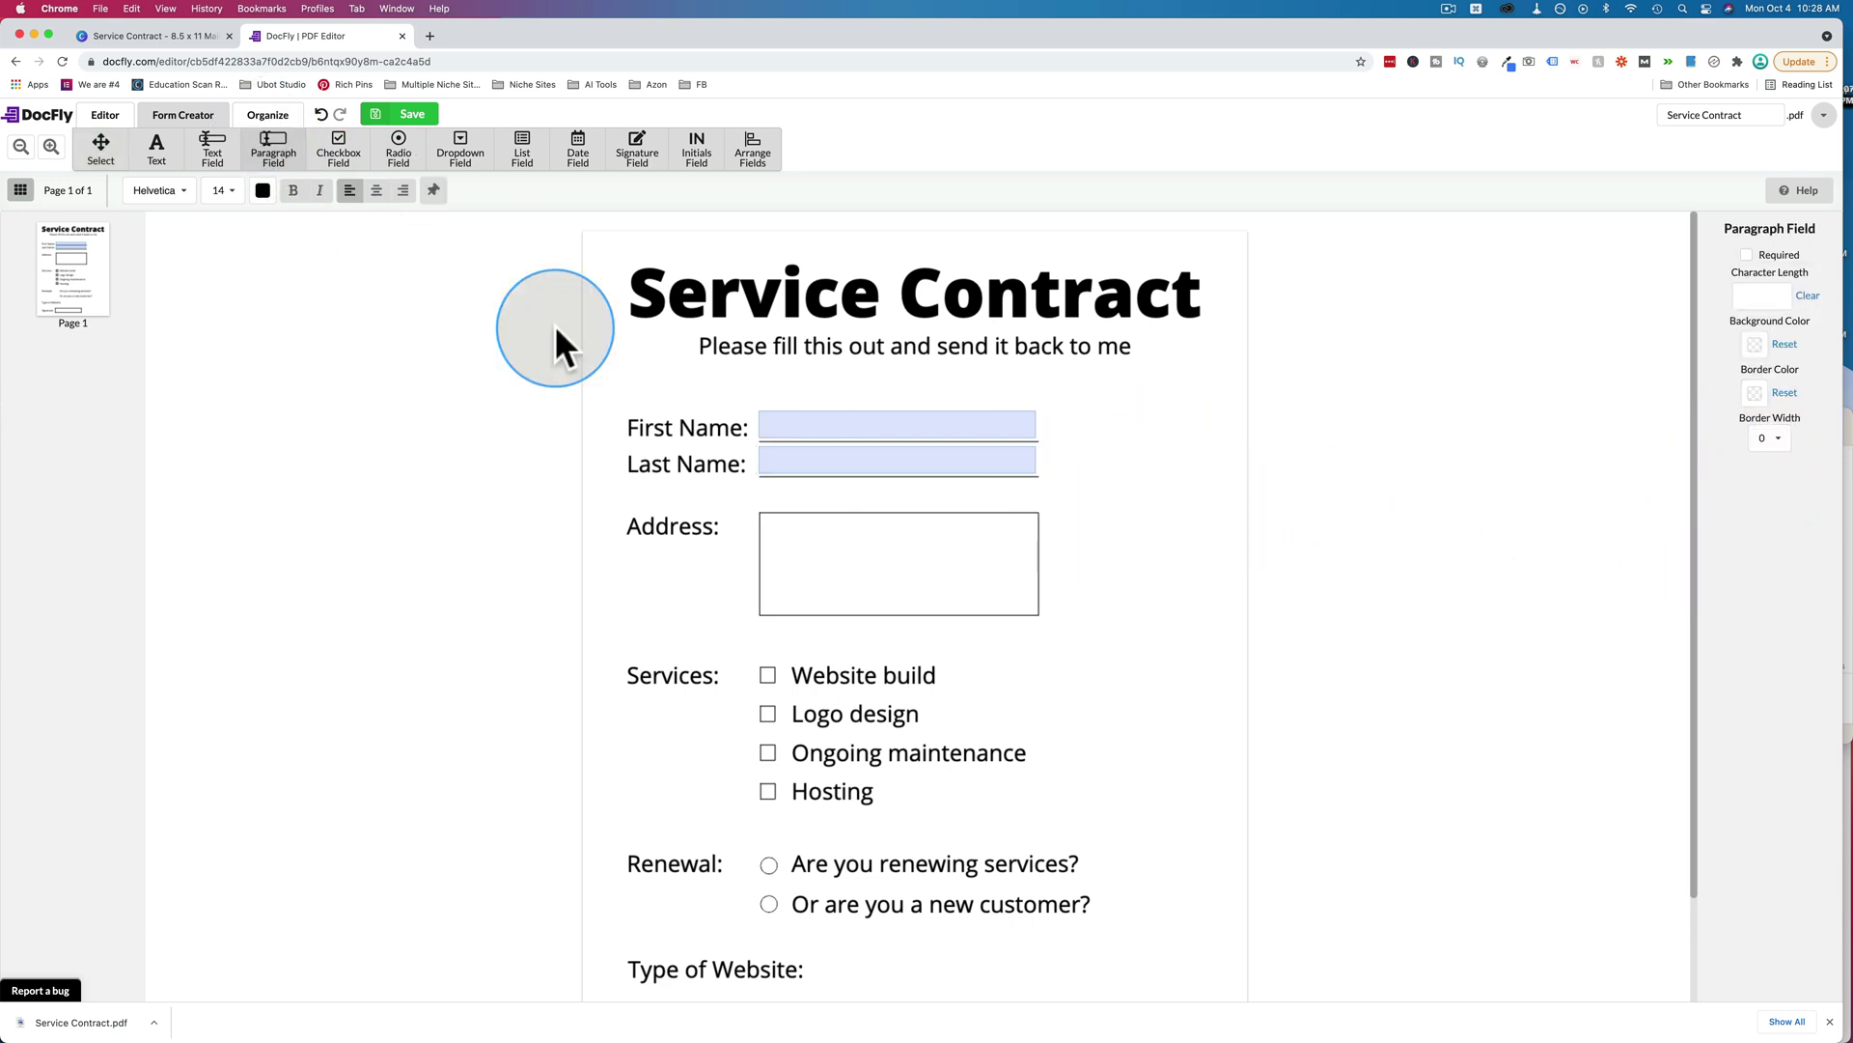
click(762, 519)
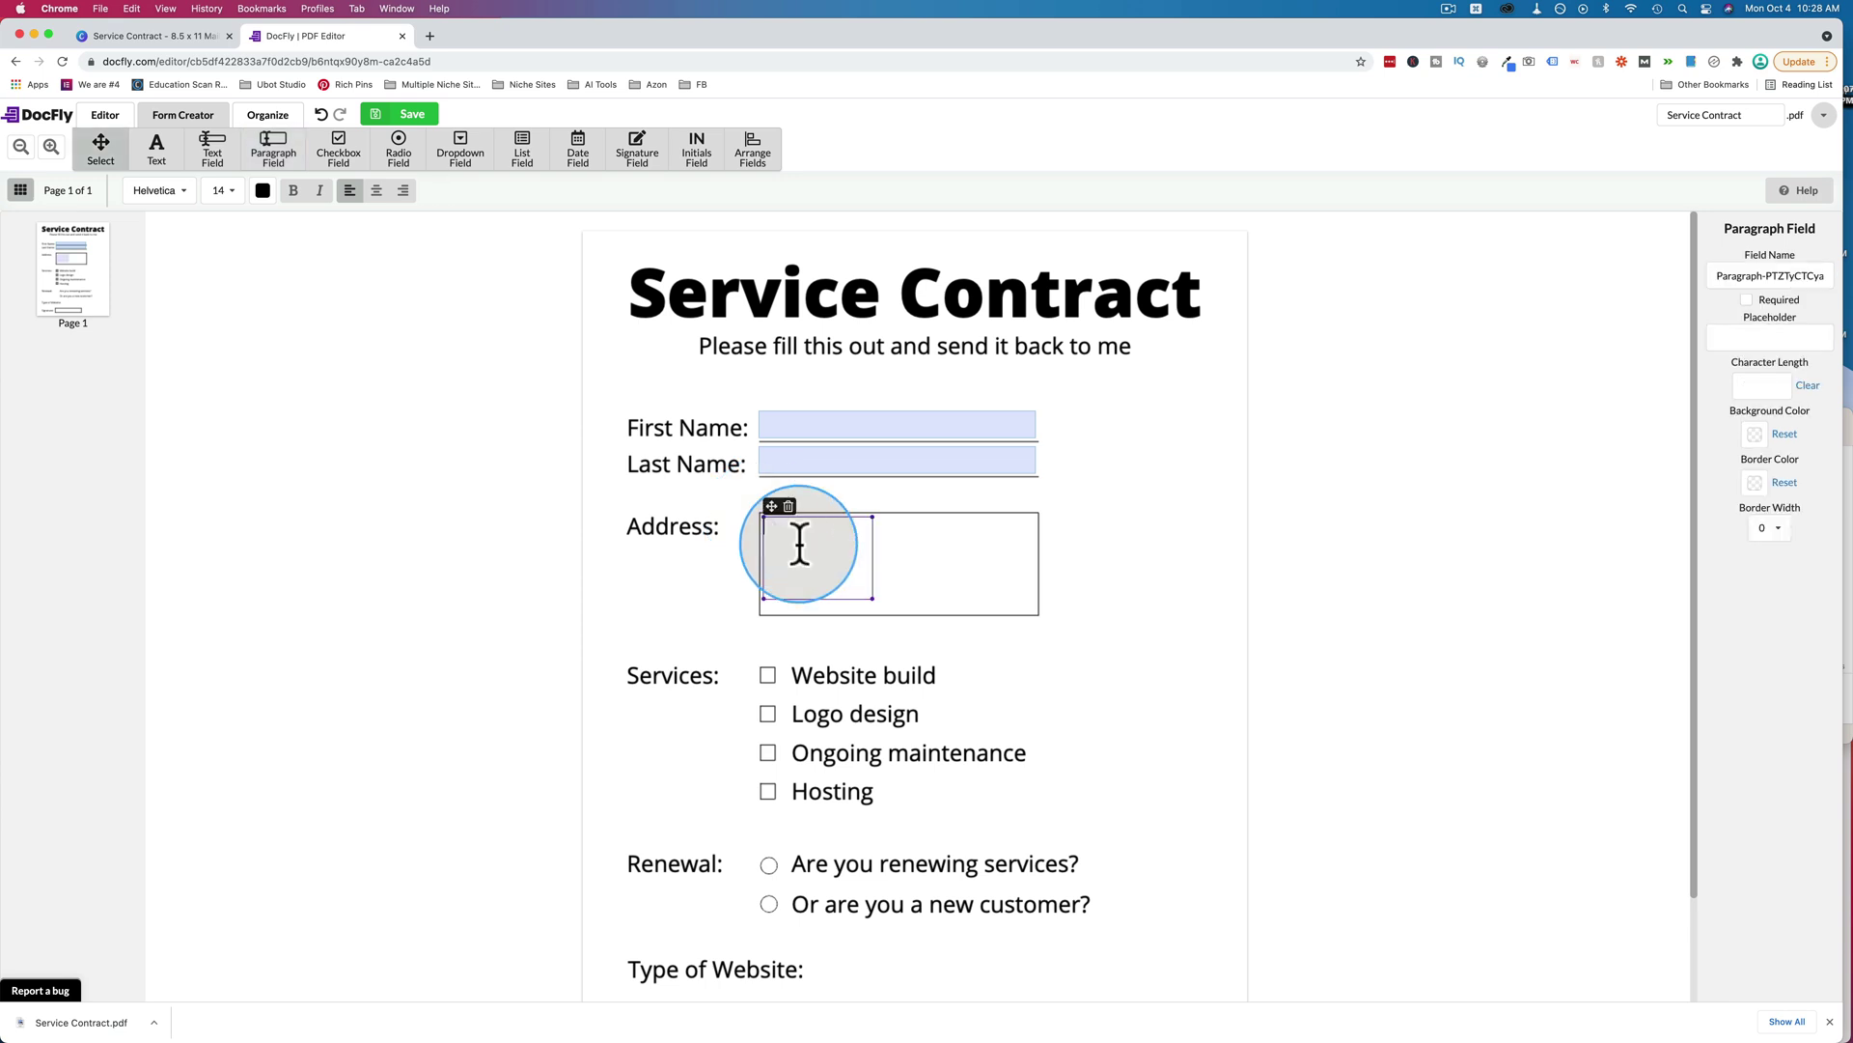
drag(875, 602, 1032, 610)
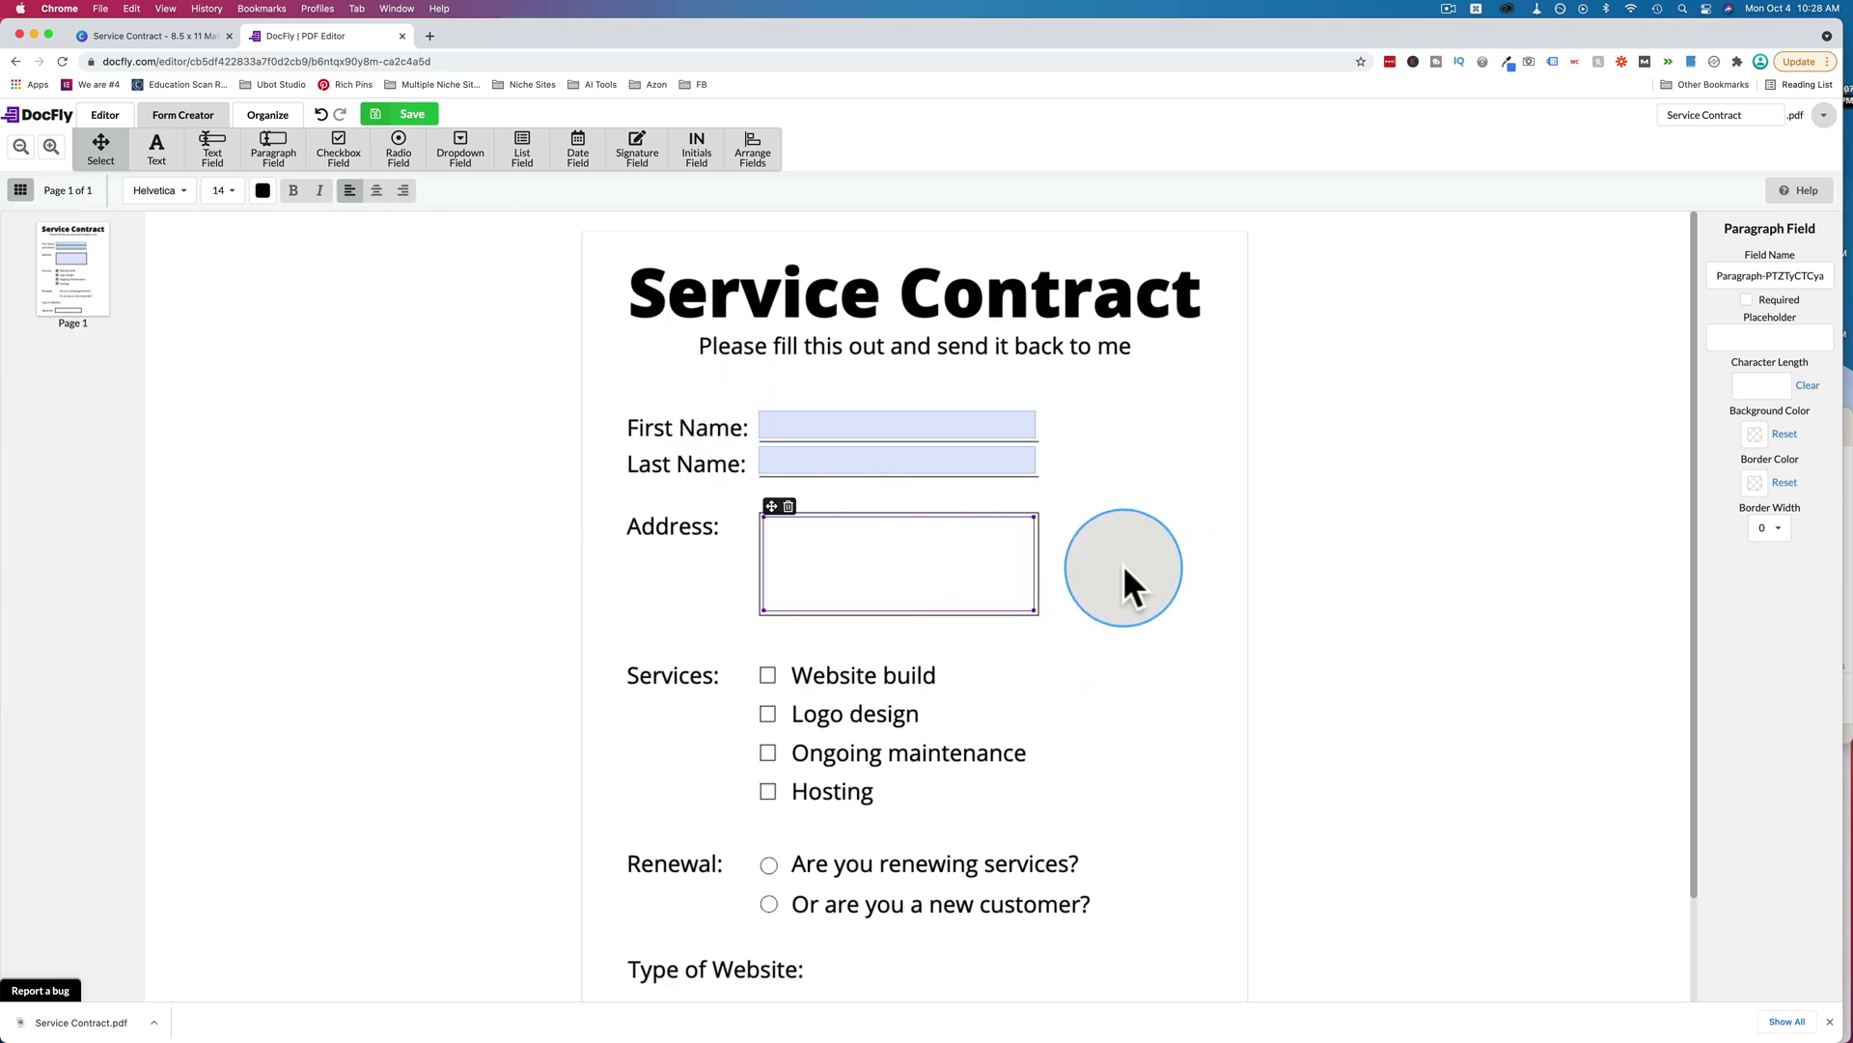
Give the Address paragraph field a light-blue fill, blue border and border width 1.
click(1755, 433)
click(1741, 445)
click(1734, 436)
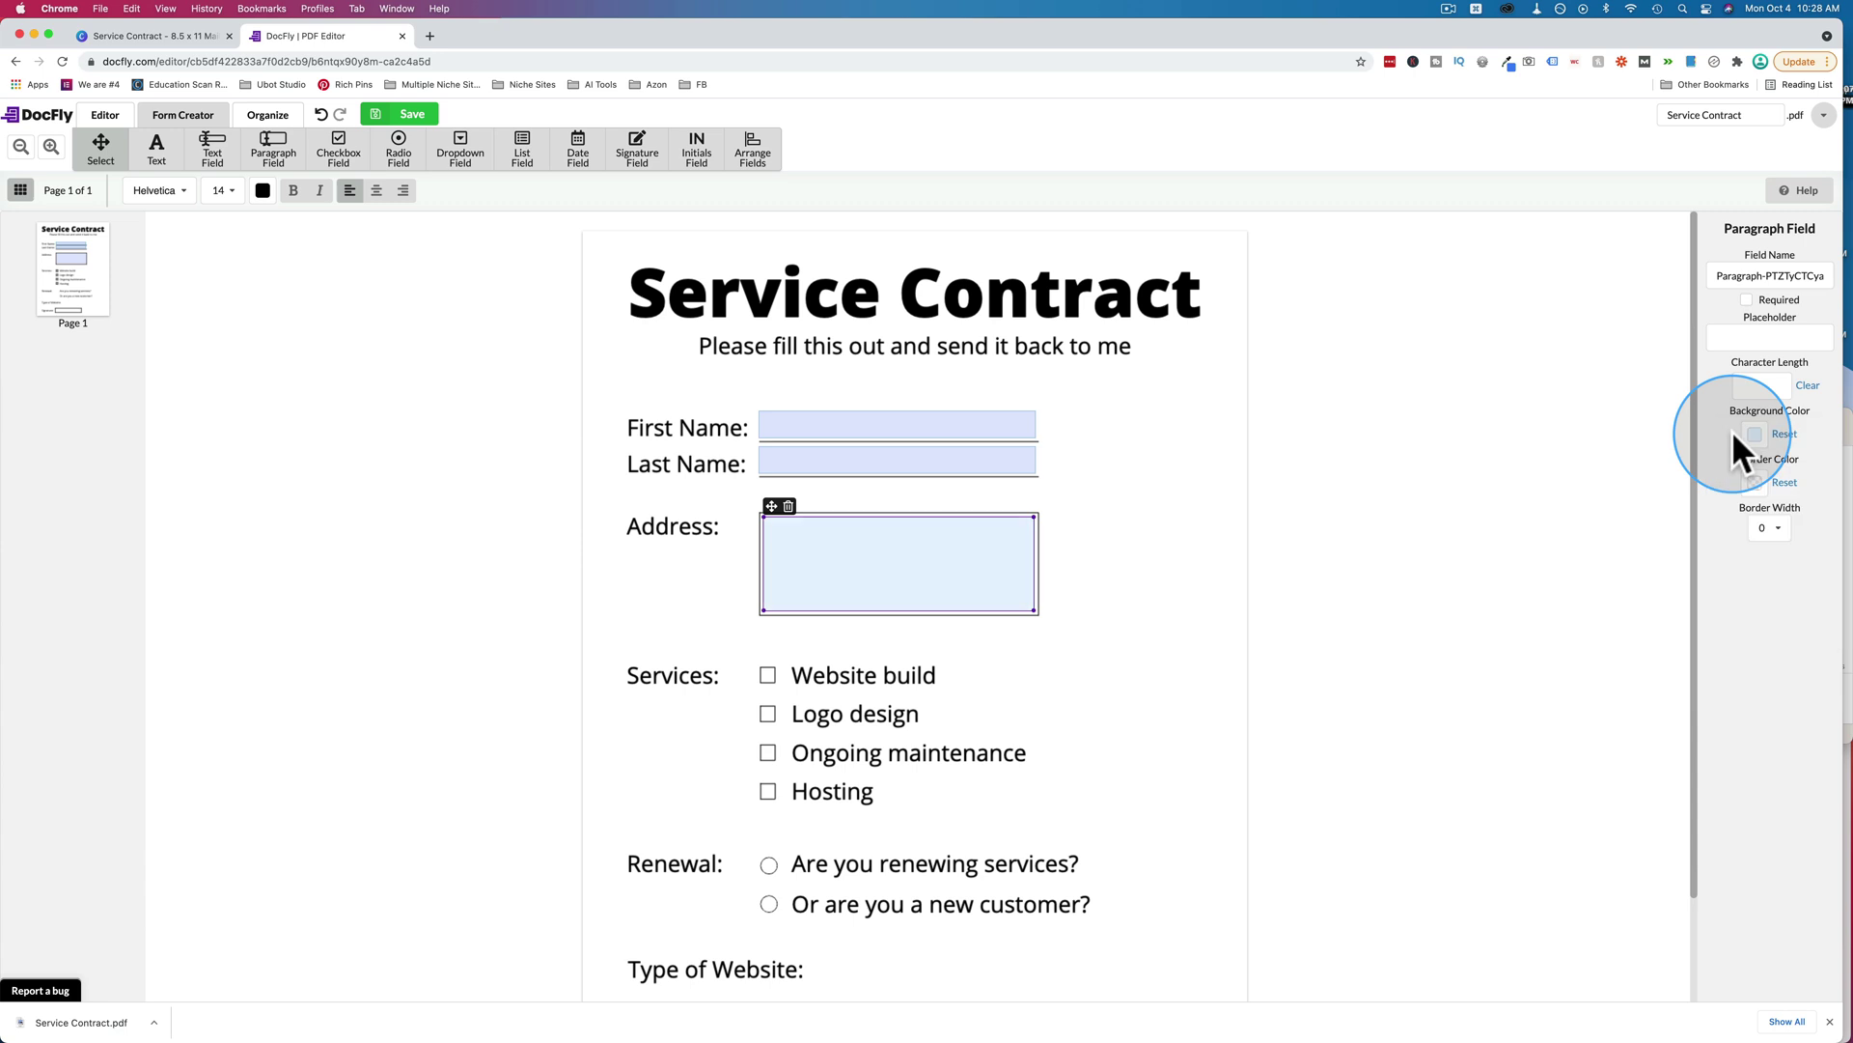
click(1755, 481)
click(1756, 492)
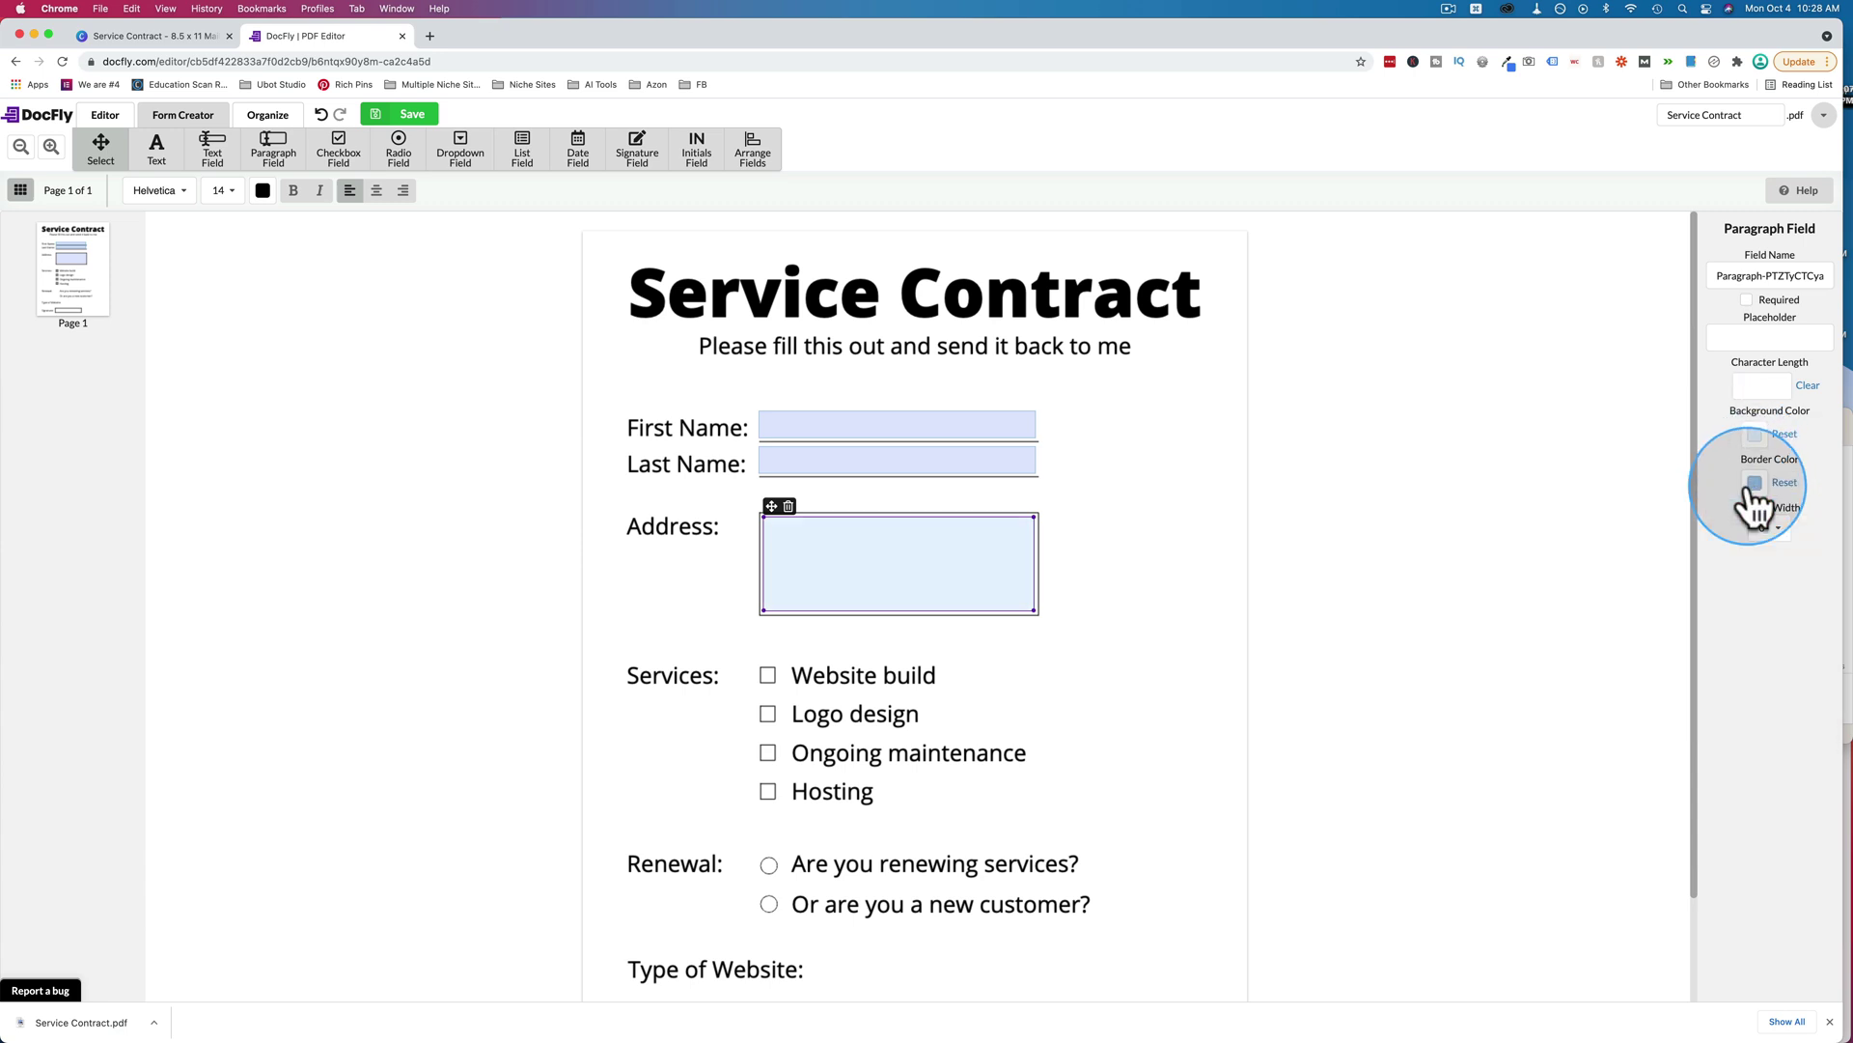
click(1771, 528)
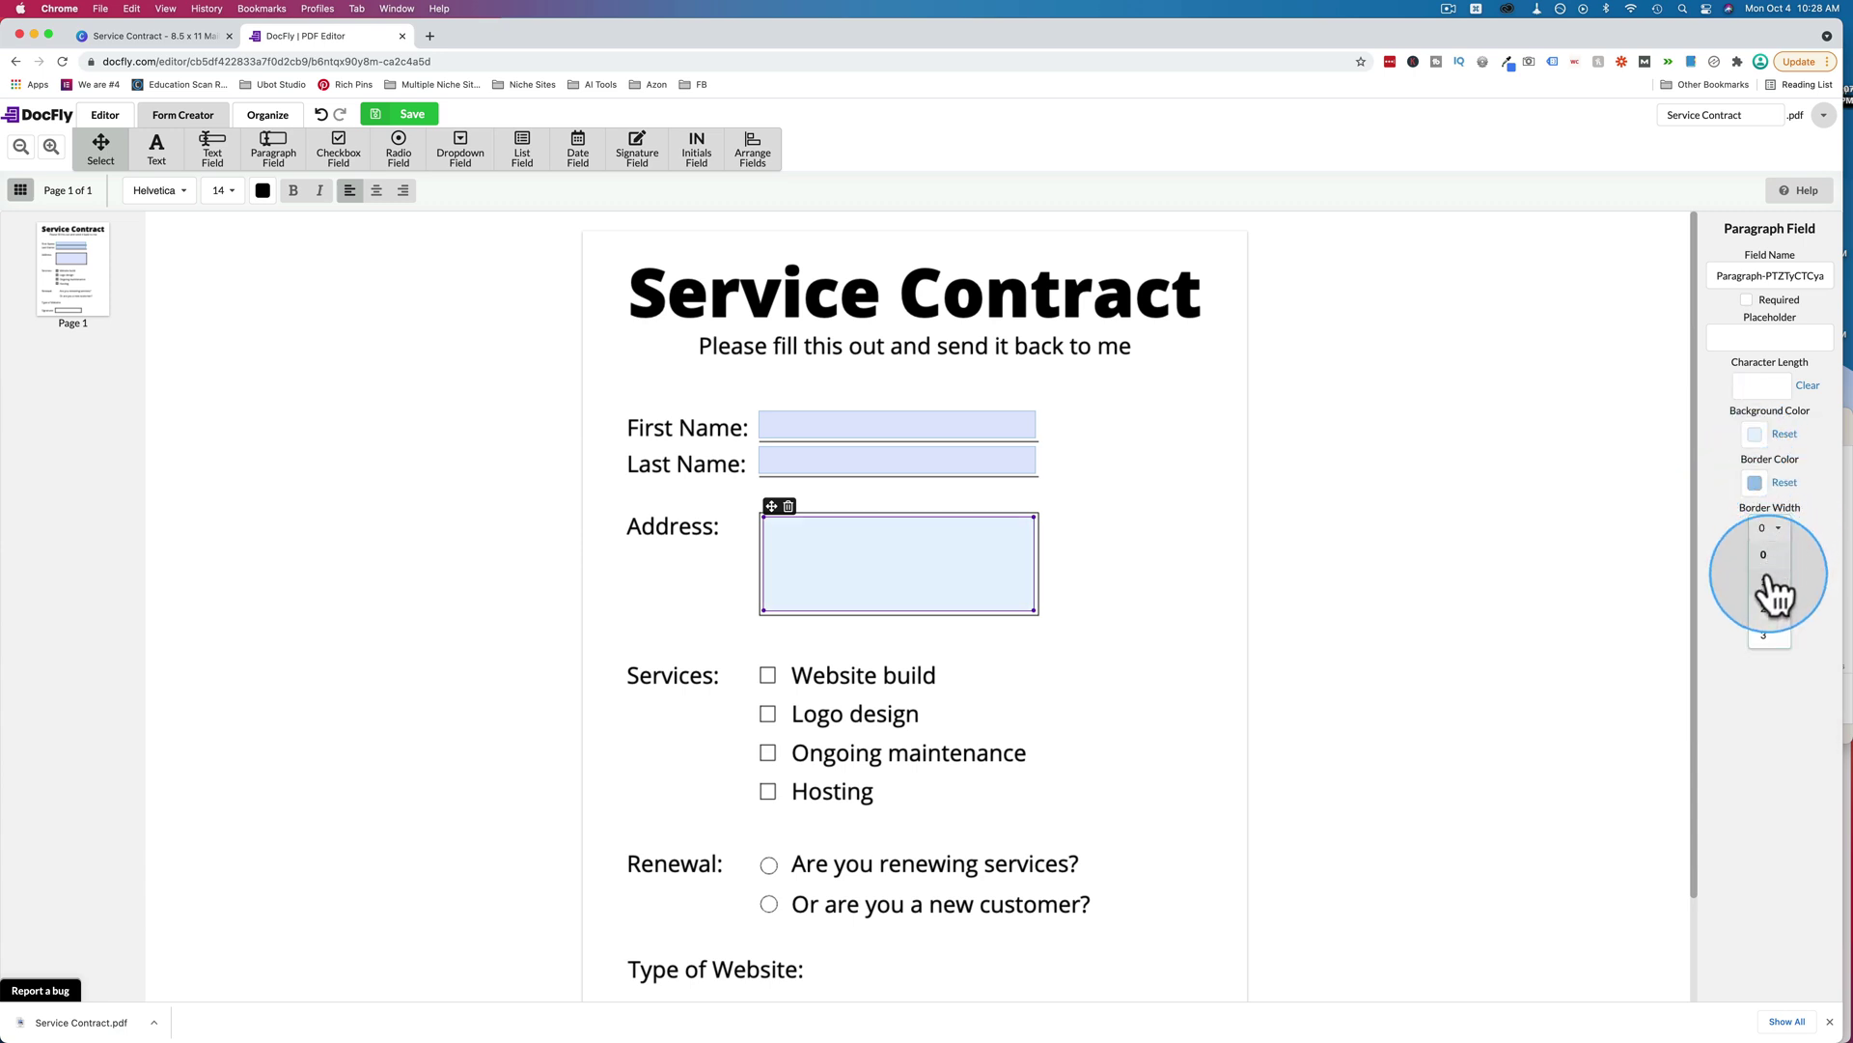
click(1770, 579)
click(1783, 435)
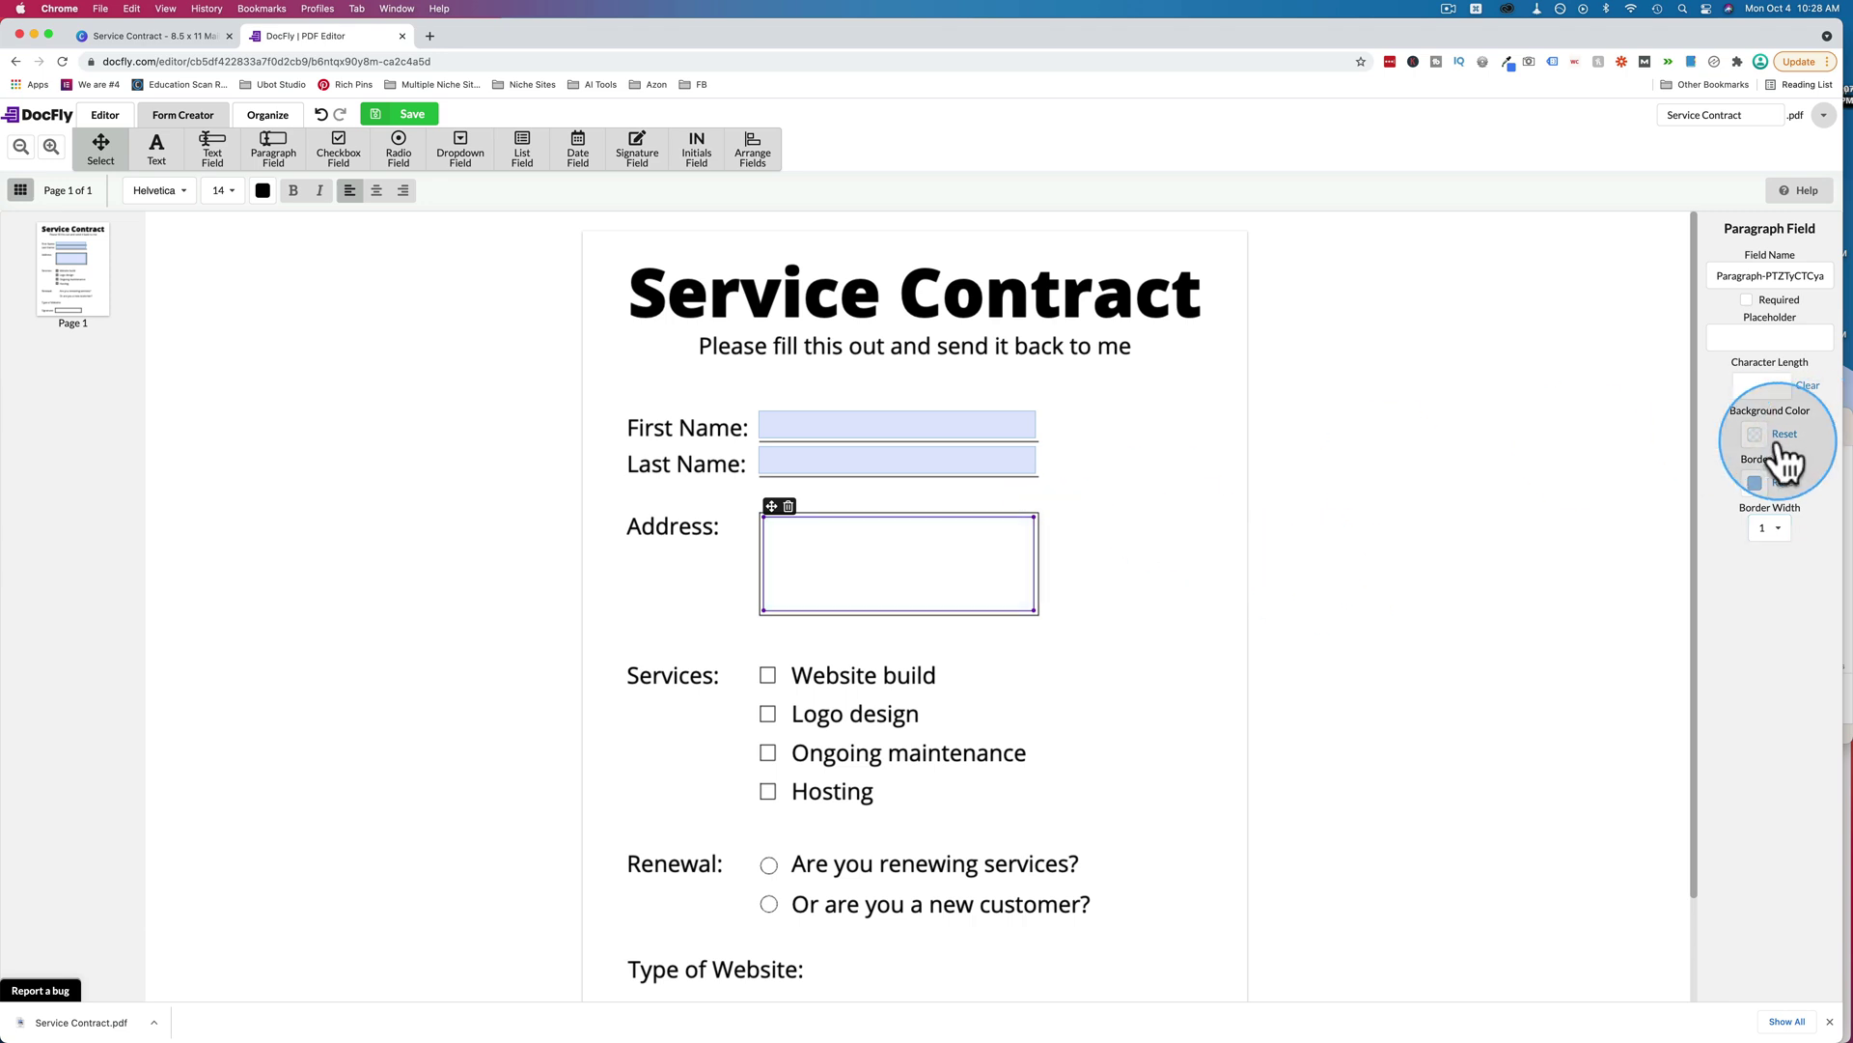
click(1754, 437)
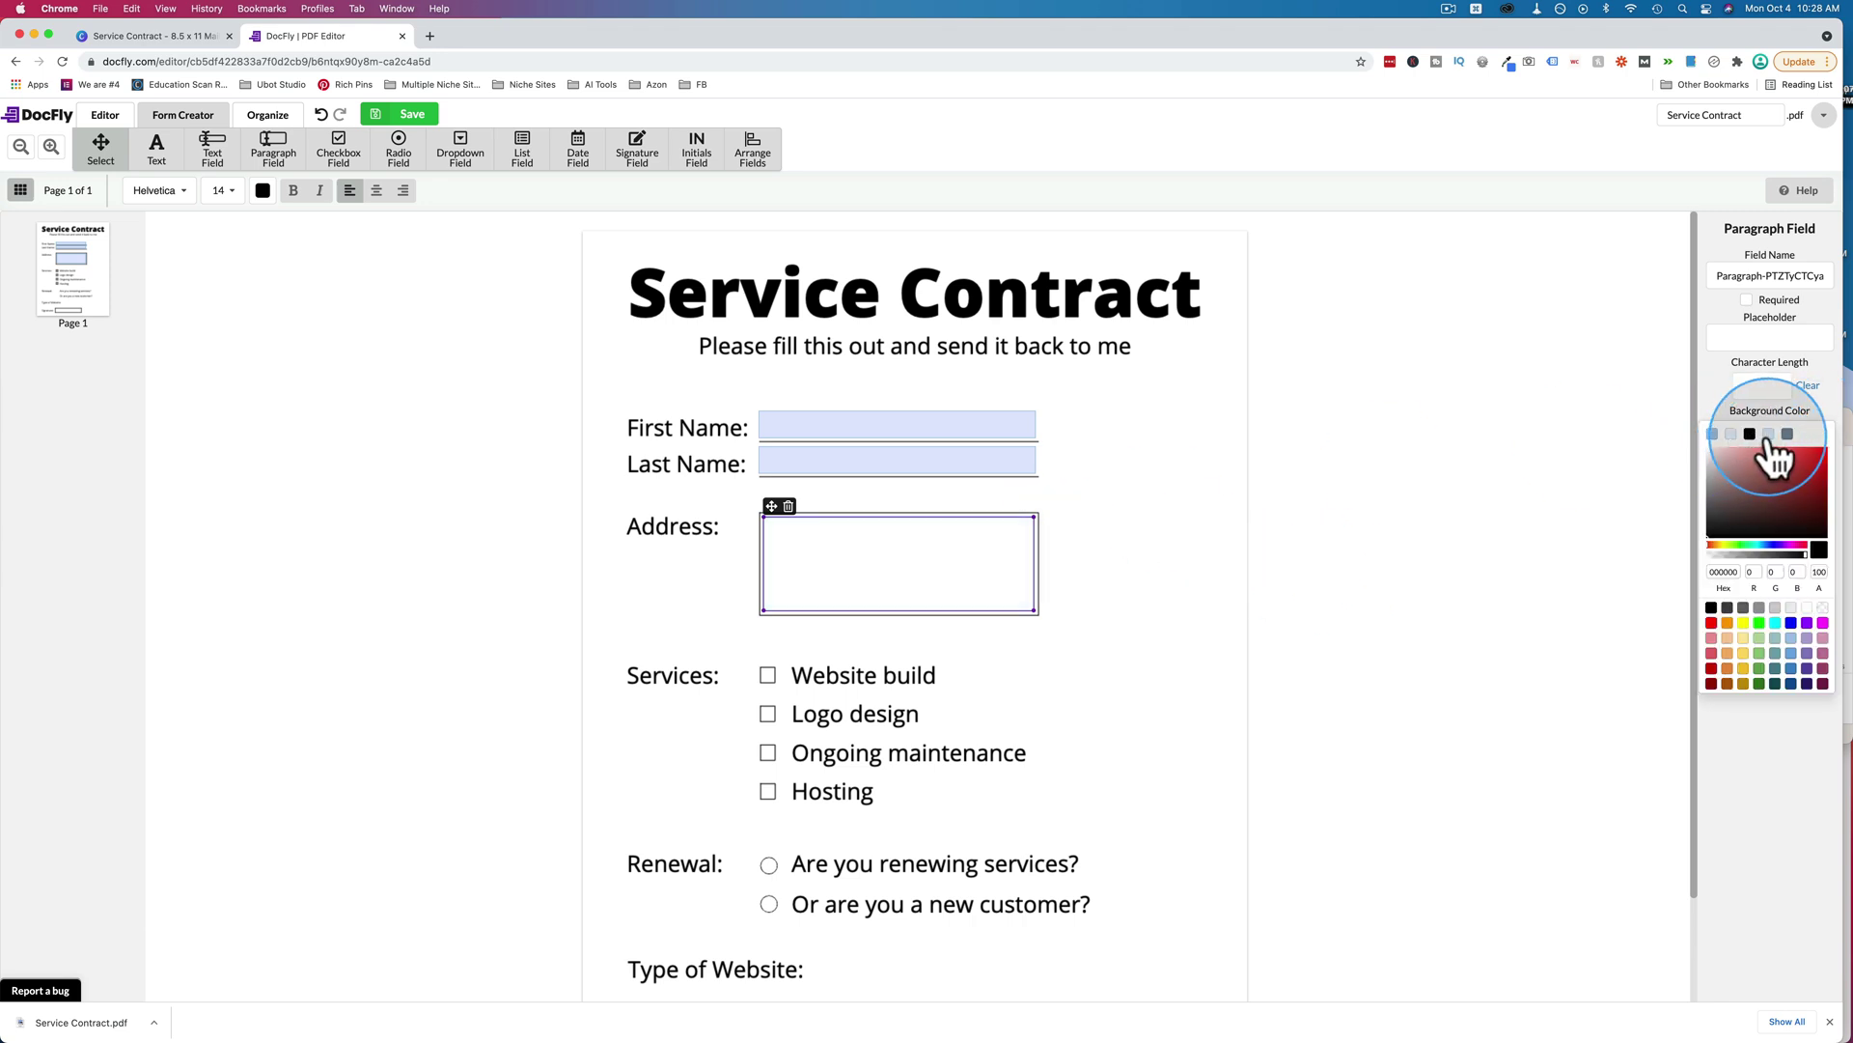
click(1769, 435)
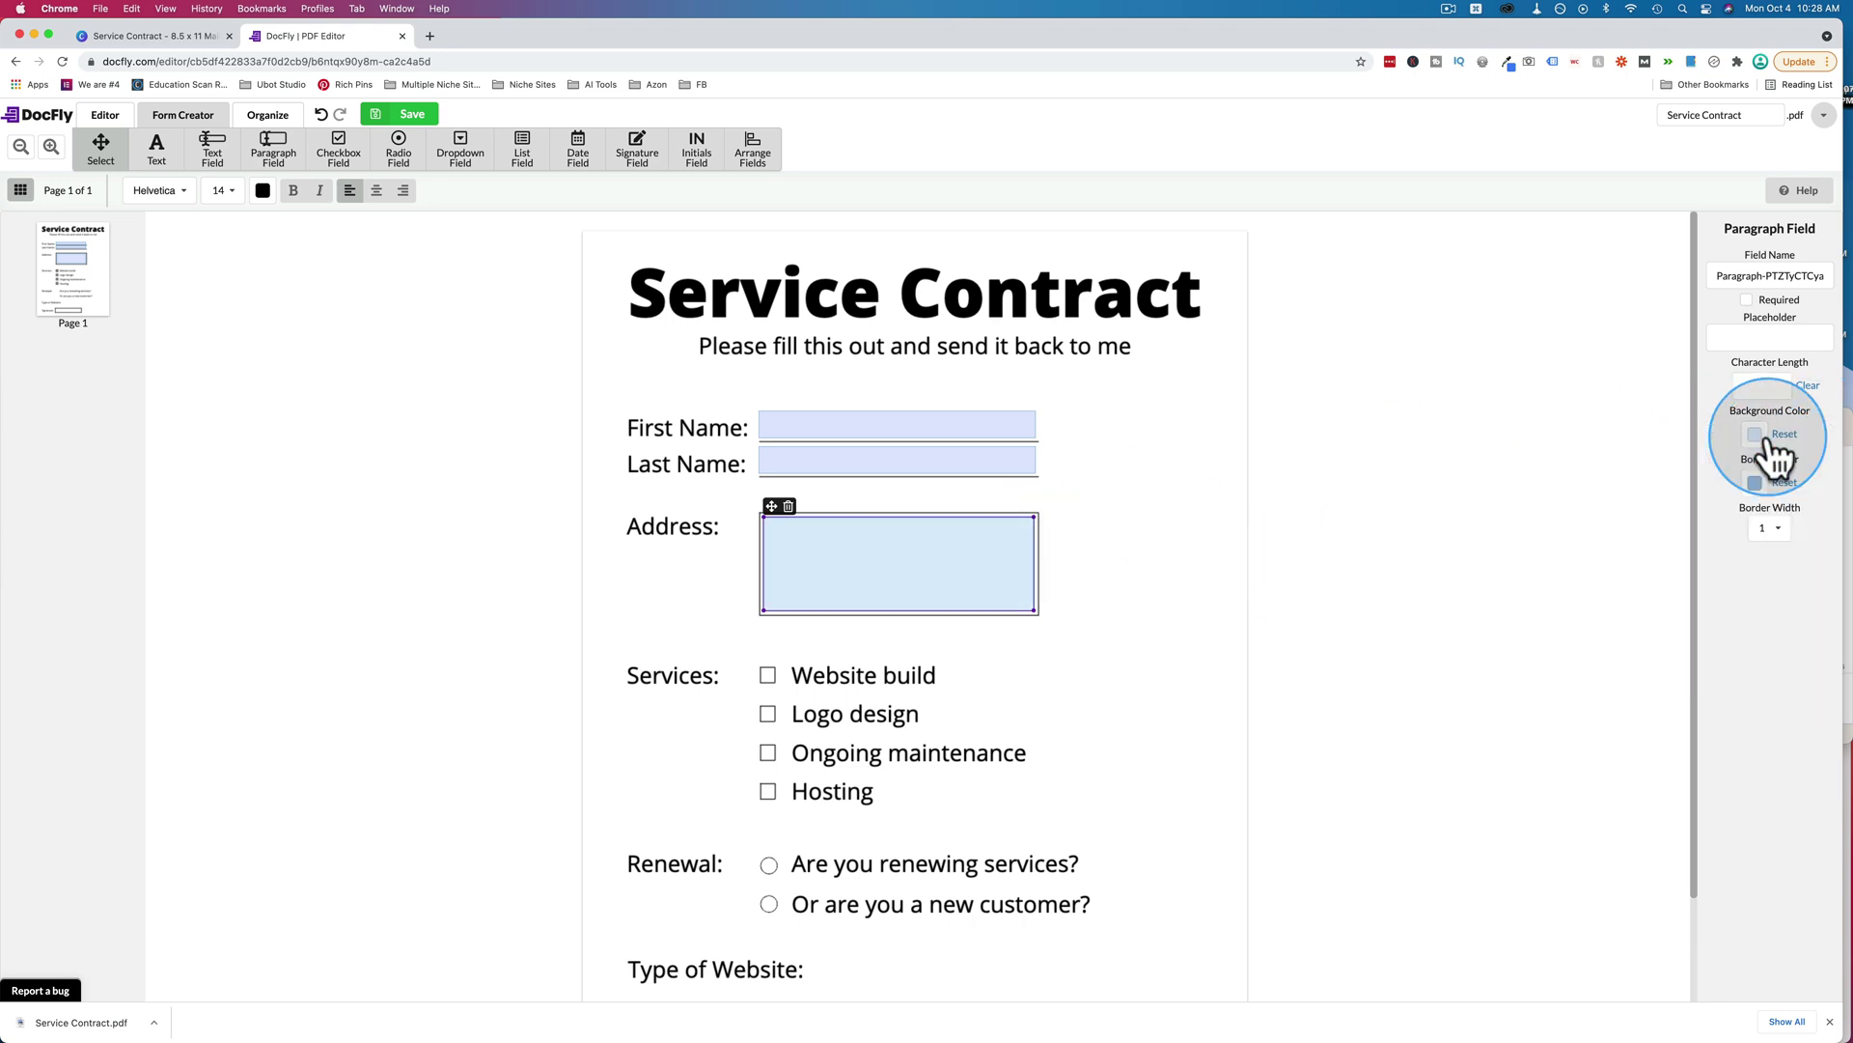
click(993, 462)
click(1004, 526)
click(1094, 558)
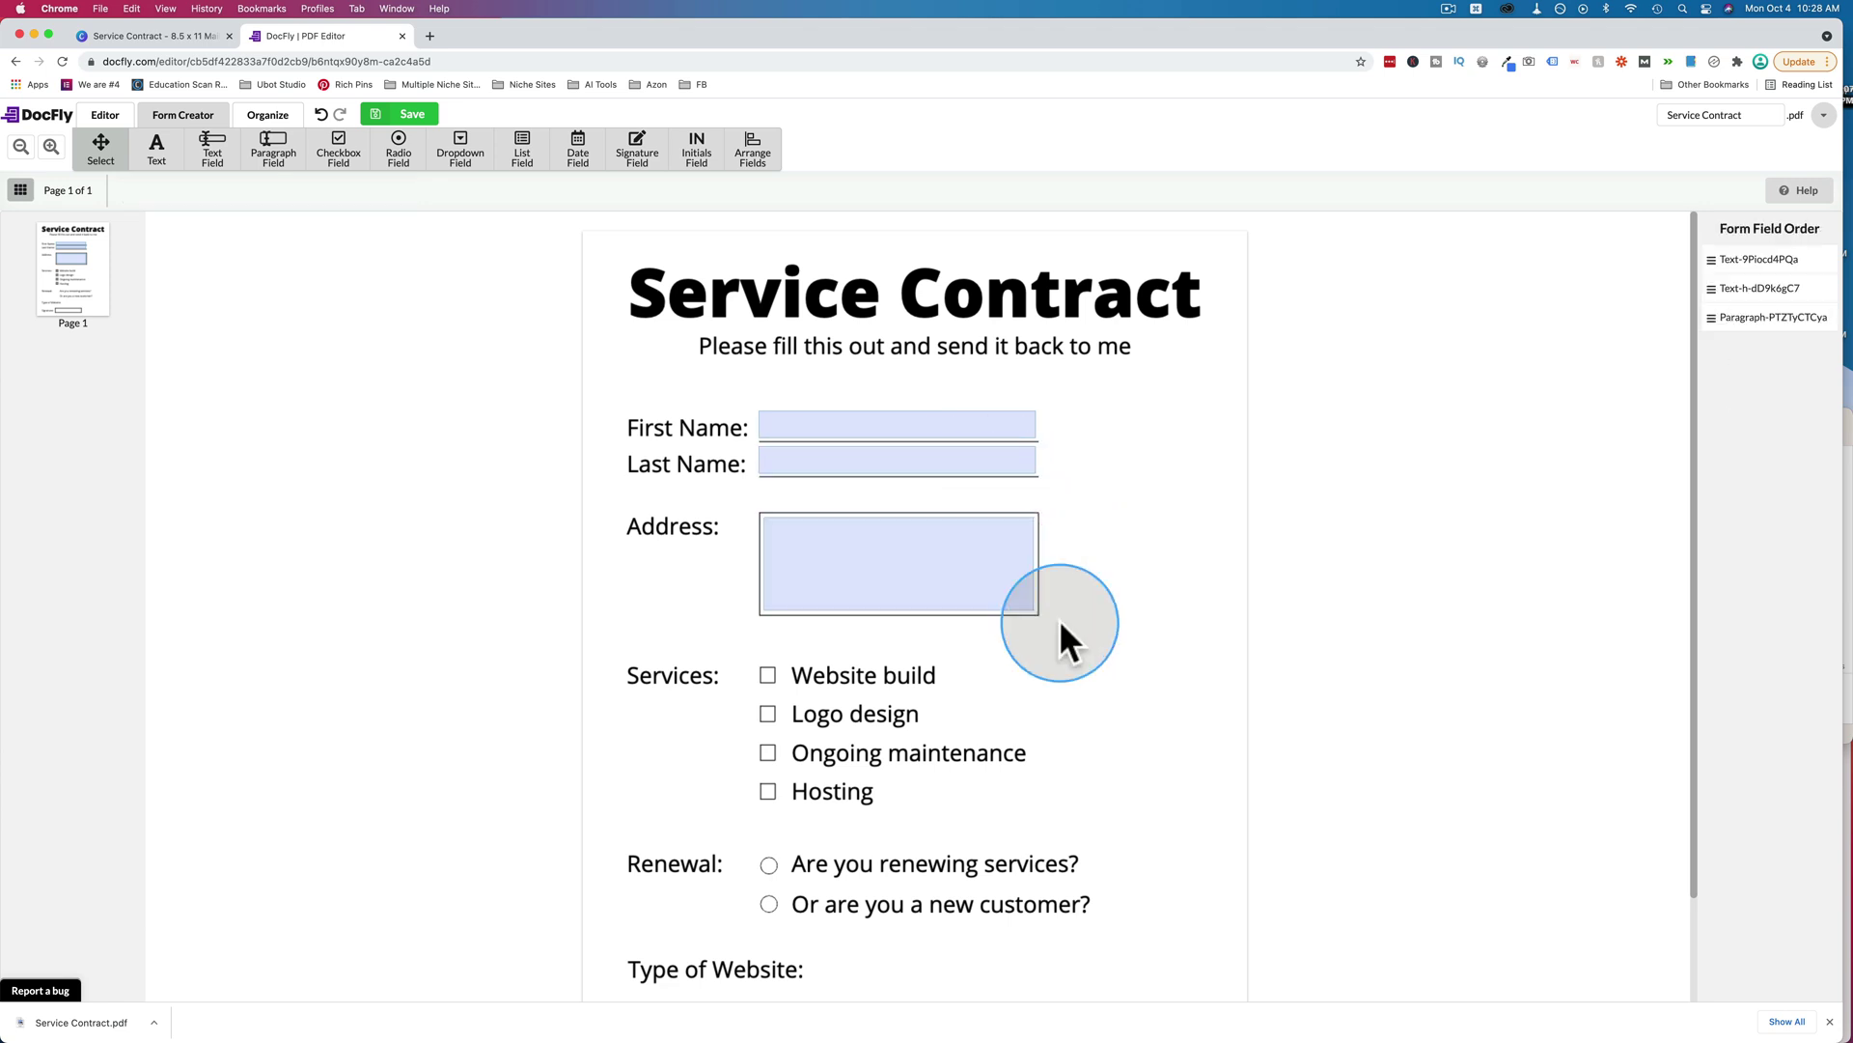
click(845, 542)
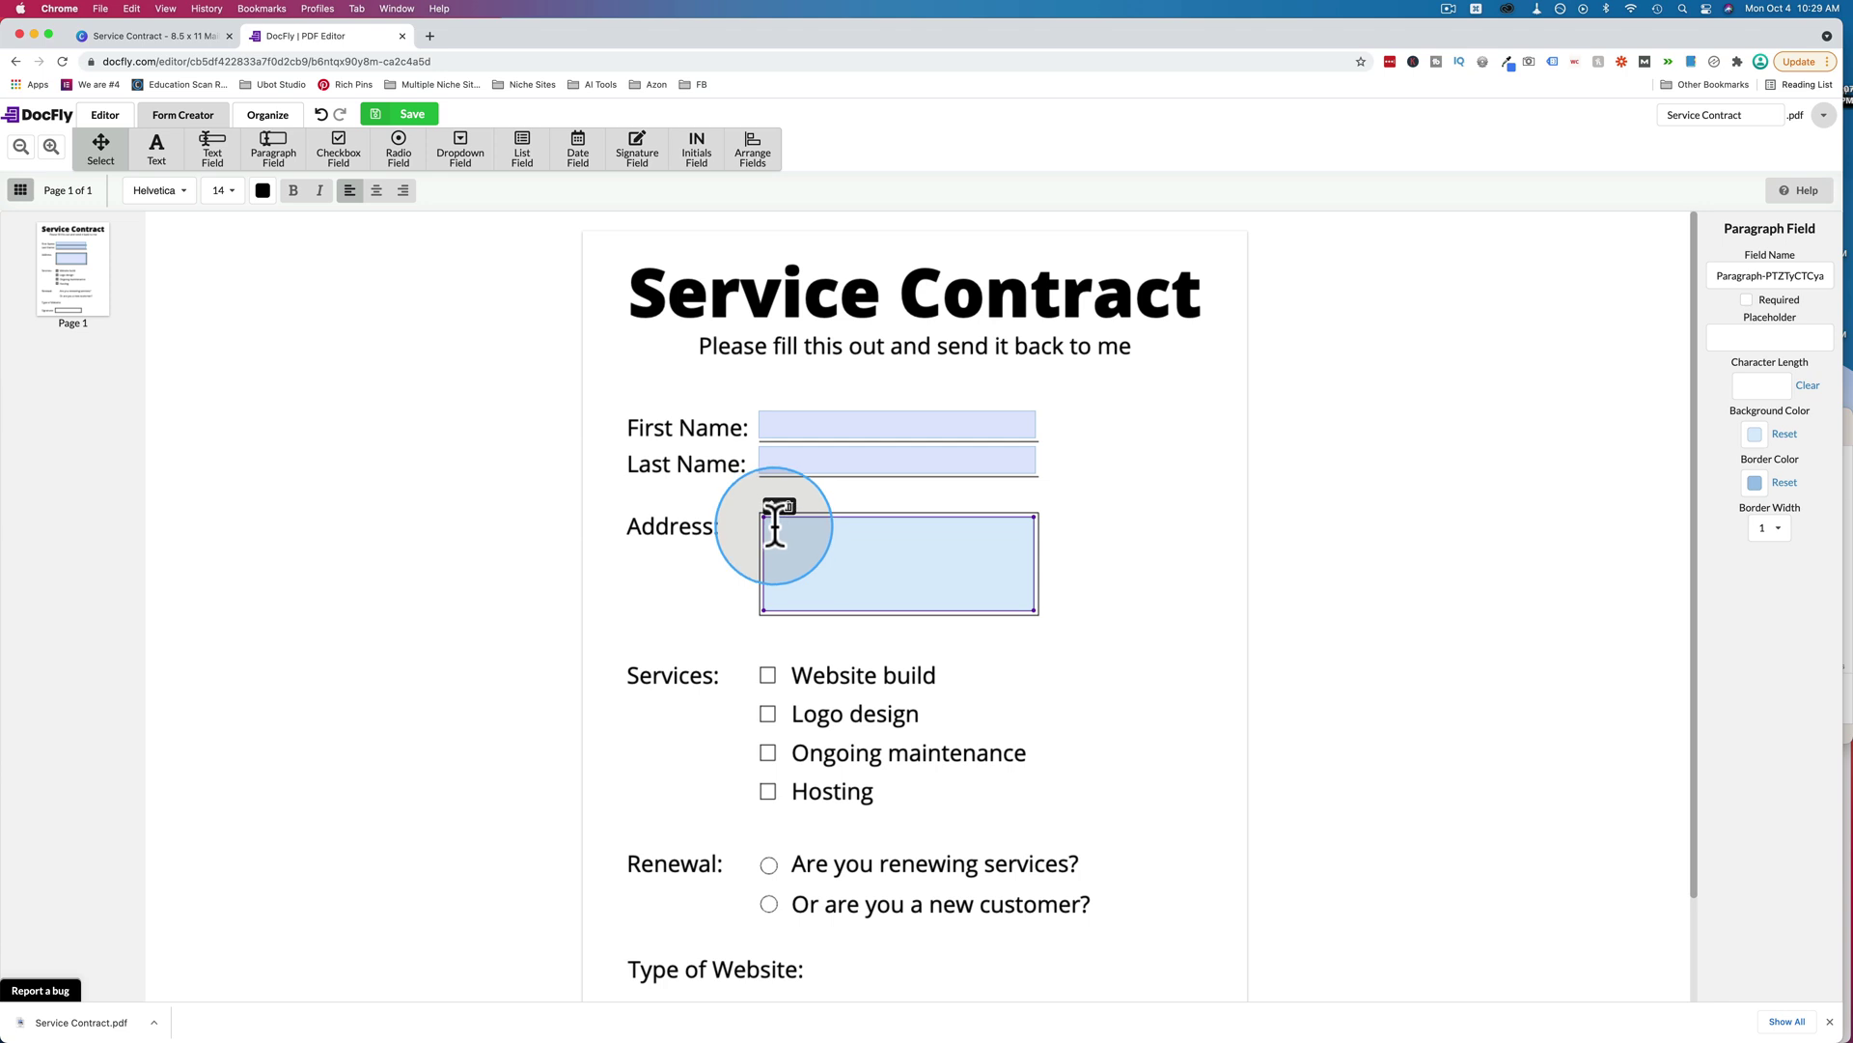
Place a checkbox field on the Website build box, sized to match the printed box.
click(345, 164)
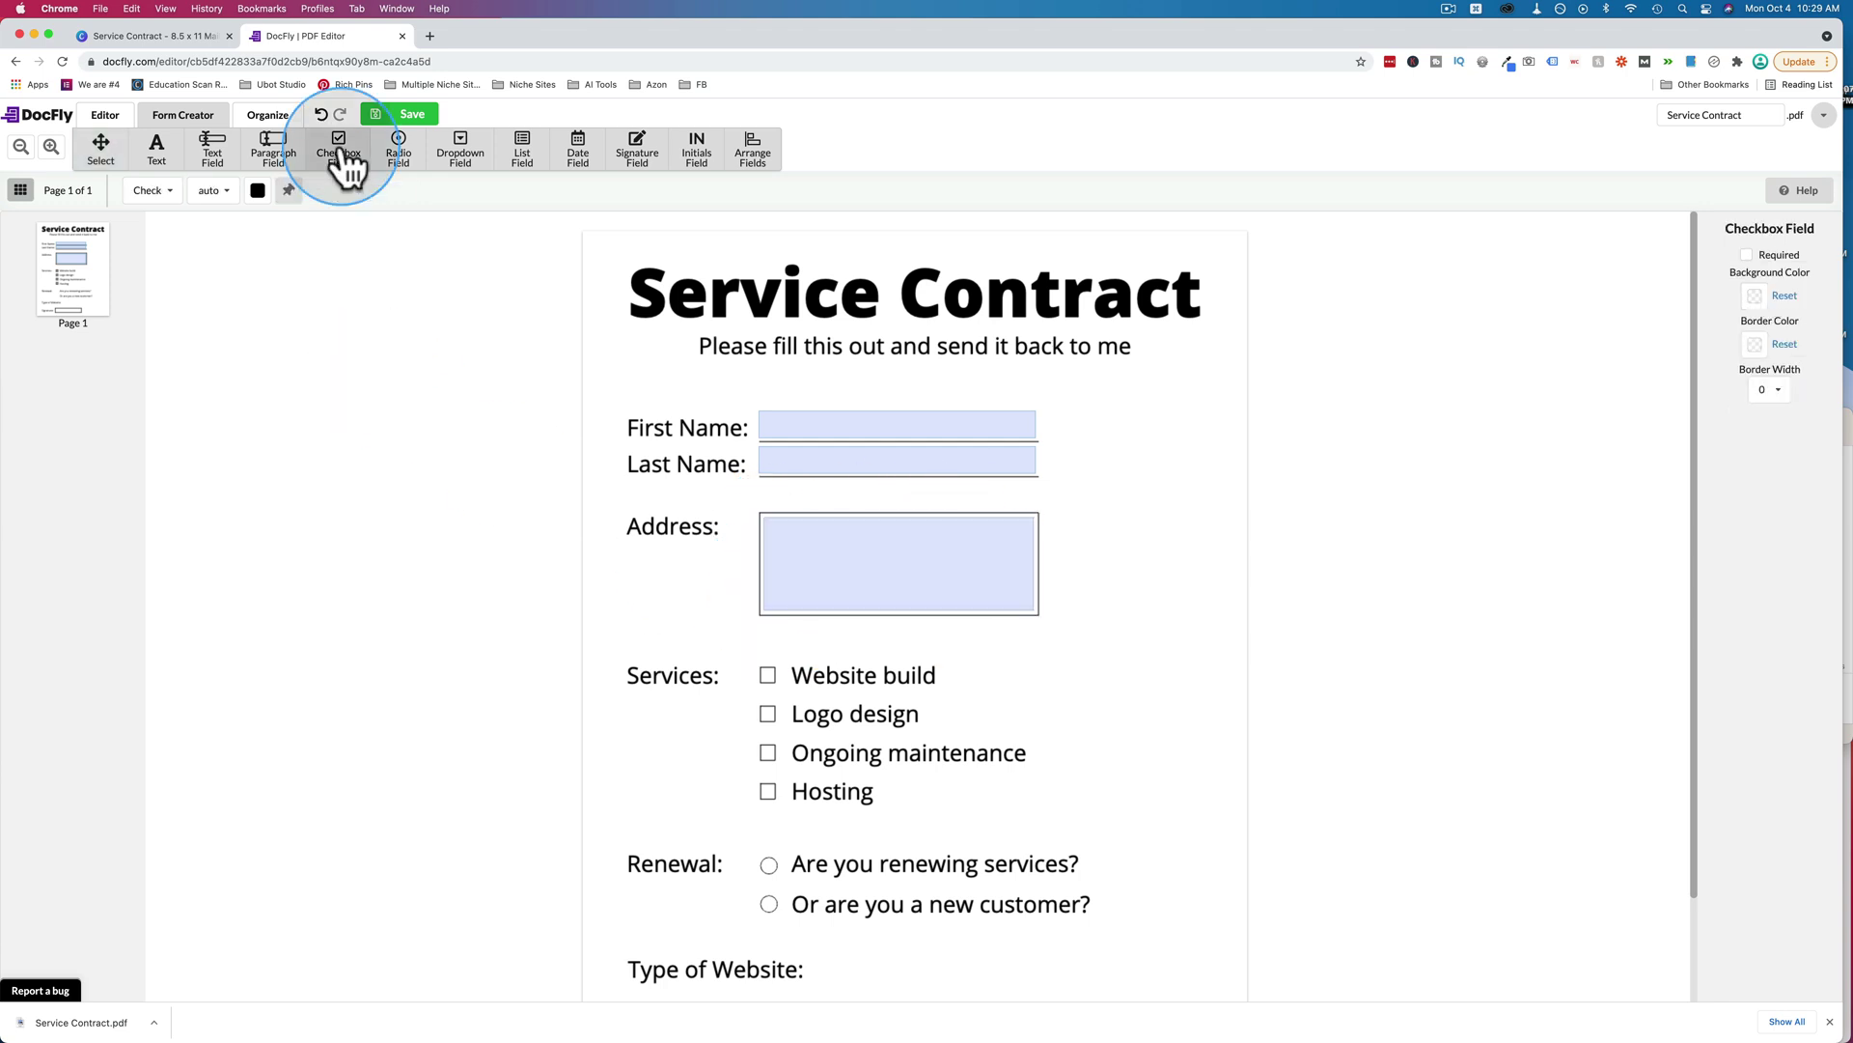
click(756, 667)
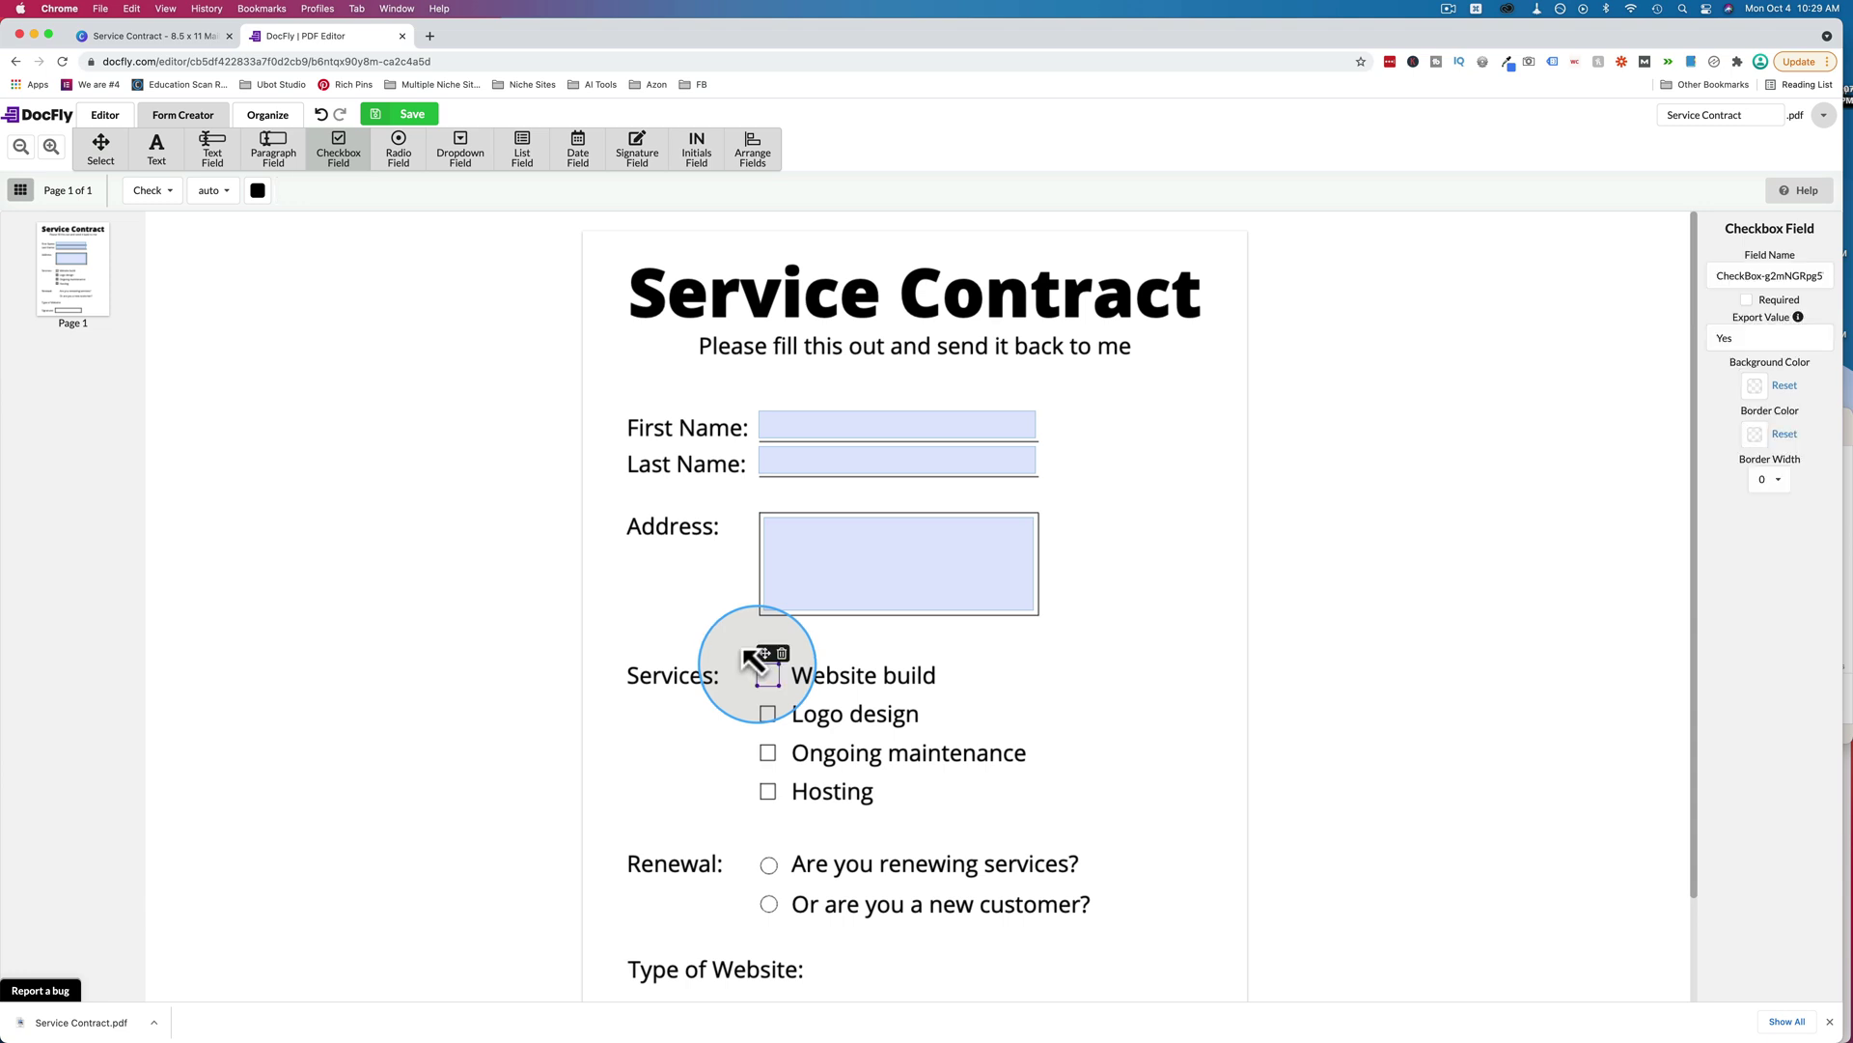
mouse_move(775, 688)
mouse_down()
mouse_move(767, 653)
mouse_move(753, 660)
mouse_up()
click(994, 726)
key(super+equal)
key(super+equal)
key(super+equal)
key(super+equal)
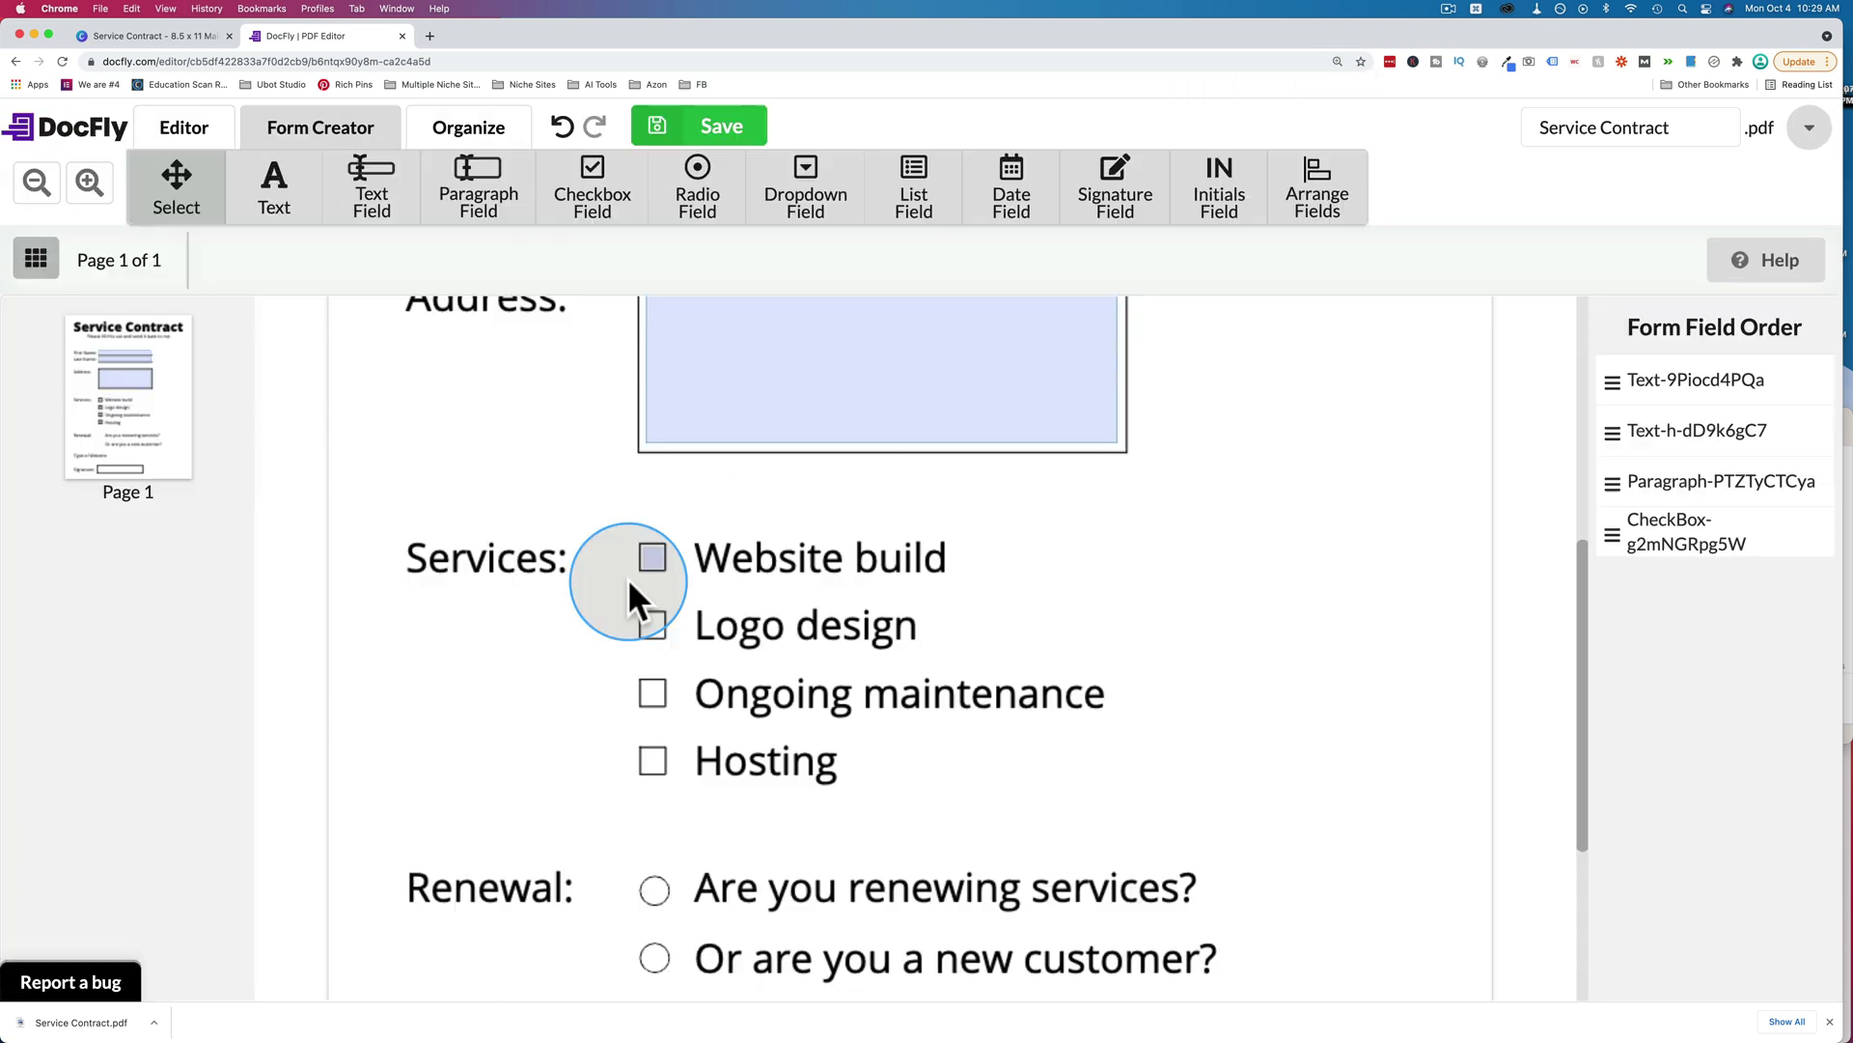
Give the Website build checkbox a light-blue fill and a medium-blue border.
click(653, 558)
click(1716, 628)
click(1703, 618)
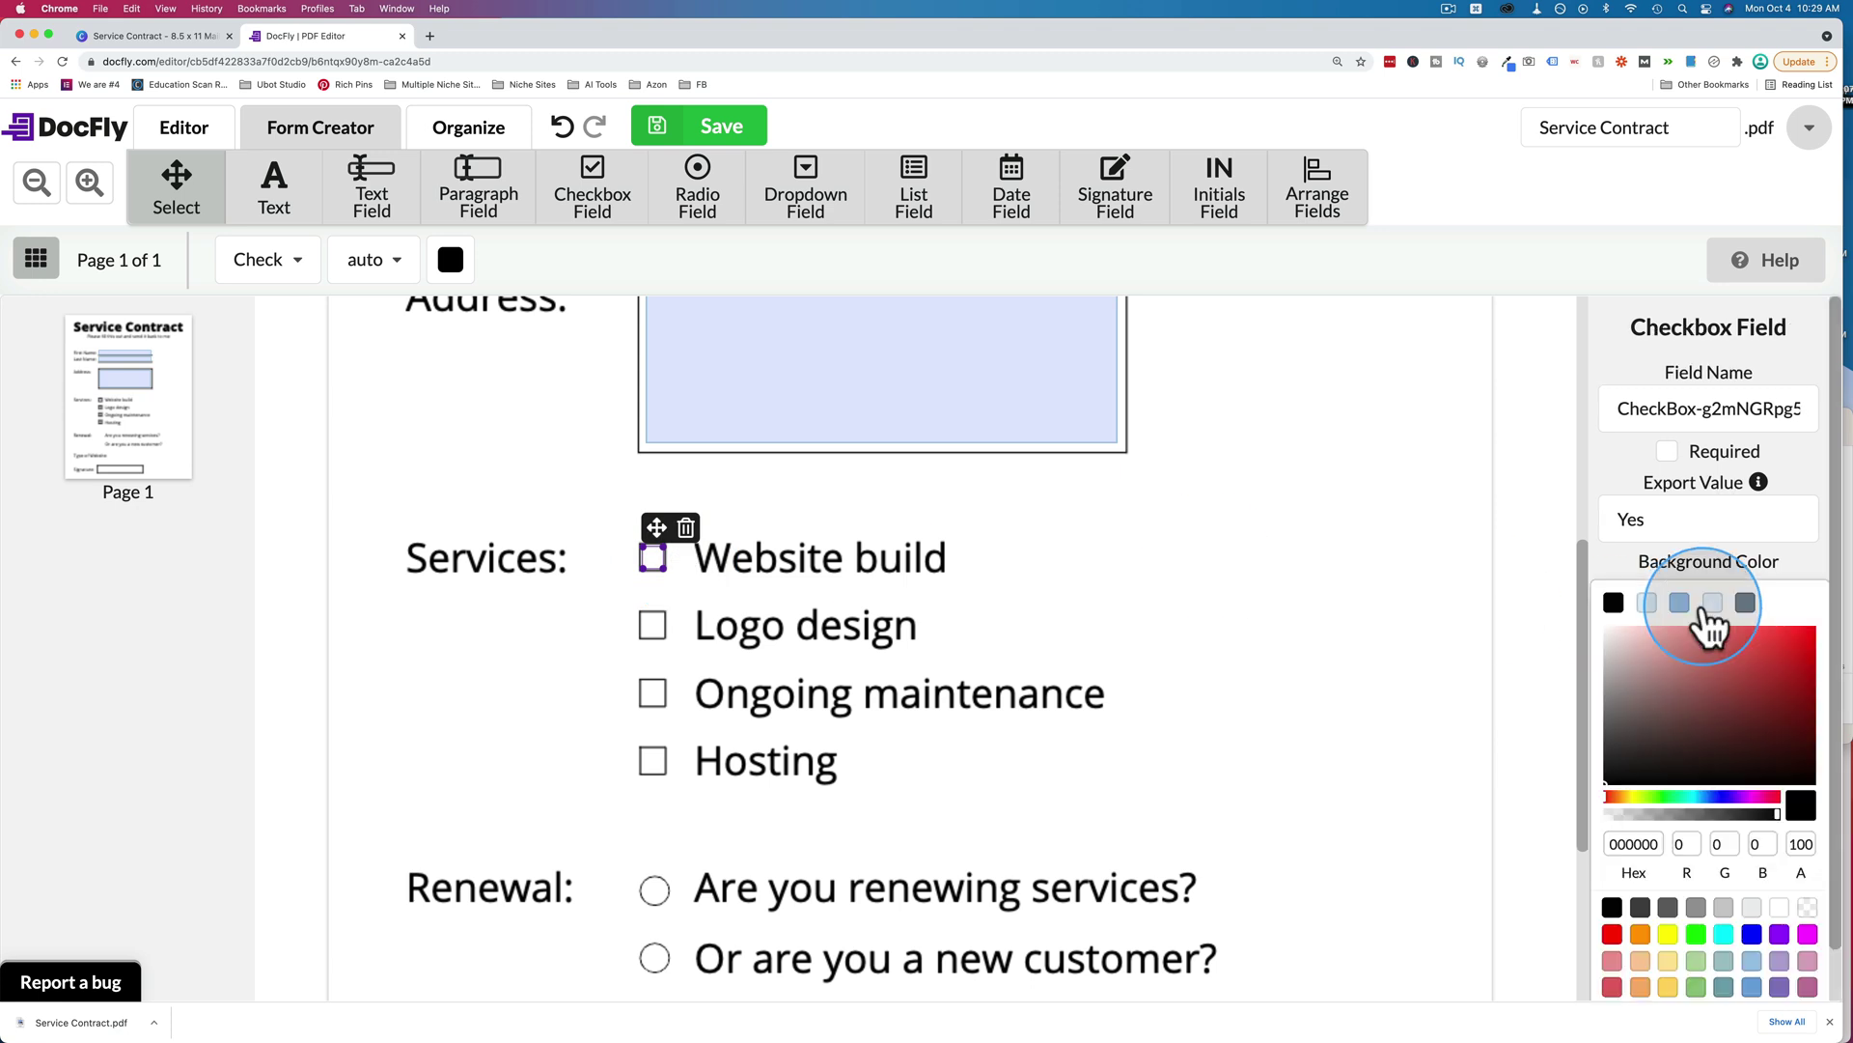
click(1647, 602)
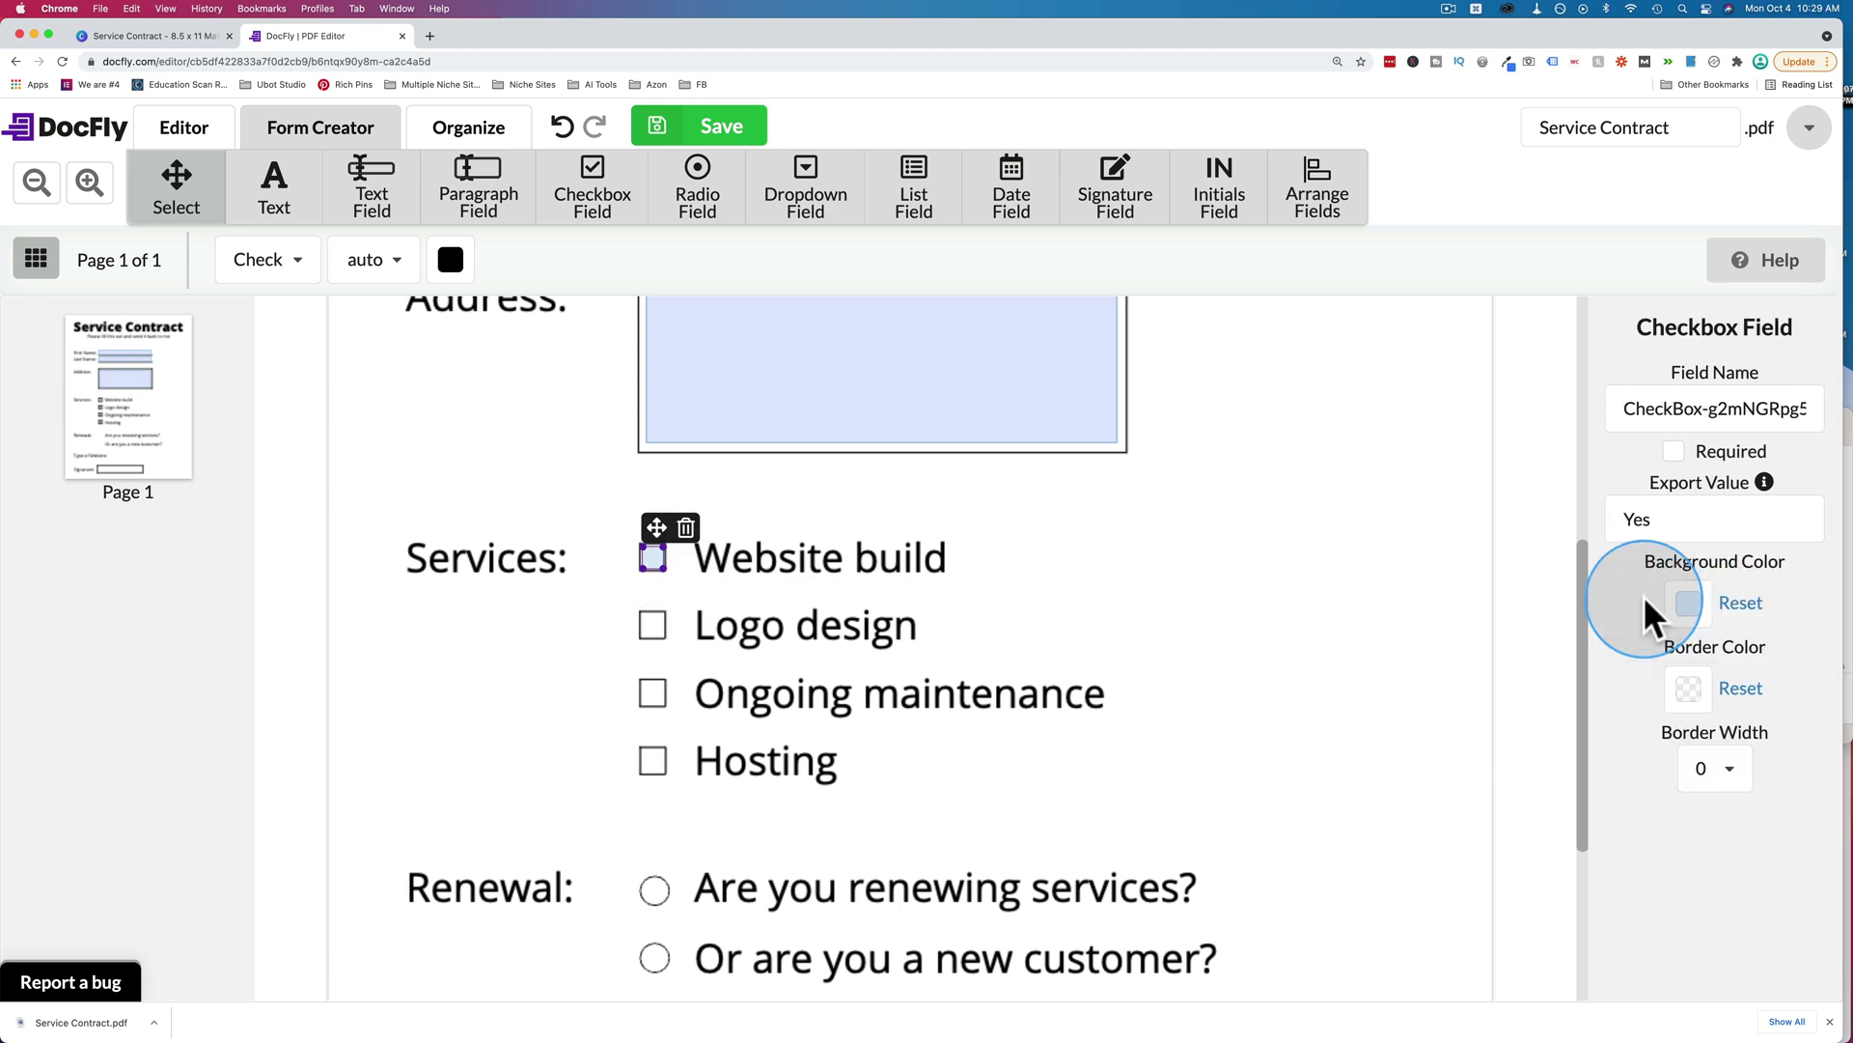
click(1688, 688)
click(1680, 688)
click(1701, 765)
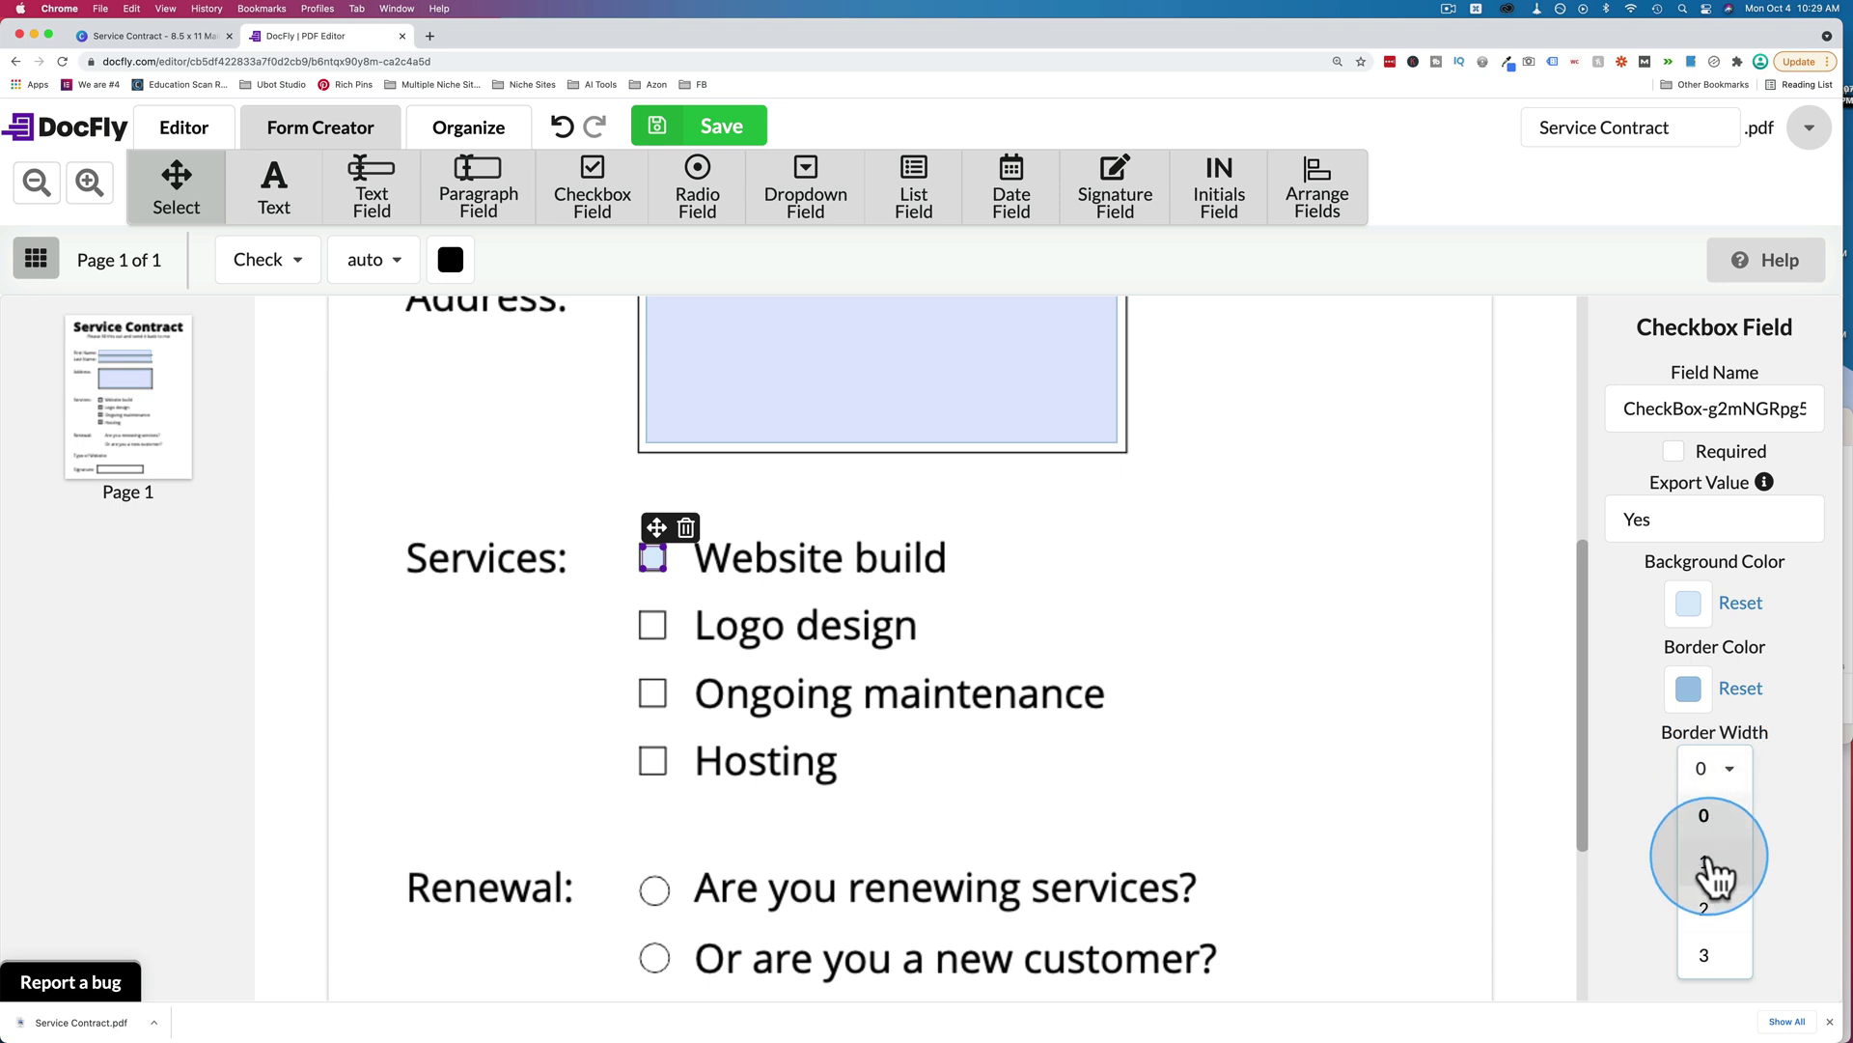
click(1786, 830)
click(1349, 666)
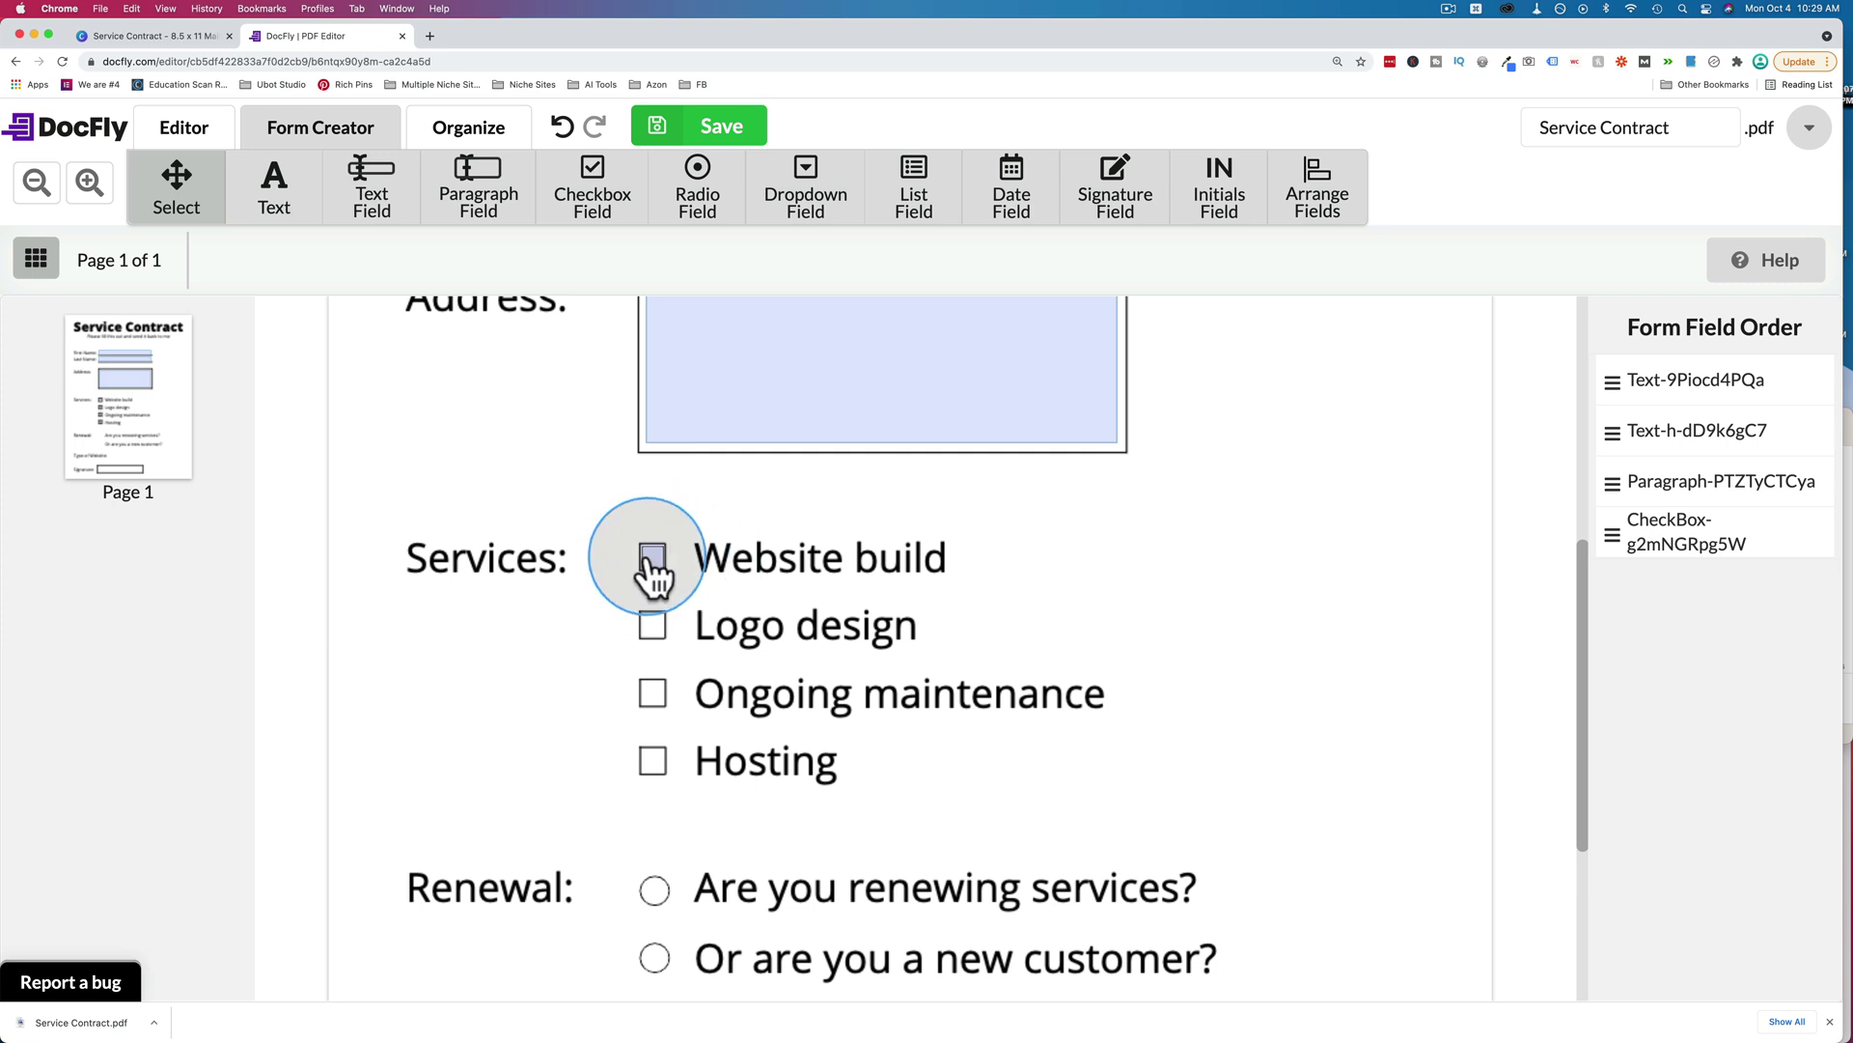
Place checkbox fields on the Logo design, Ongoing maintenance and Hosting boxes.
click(599, 204)
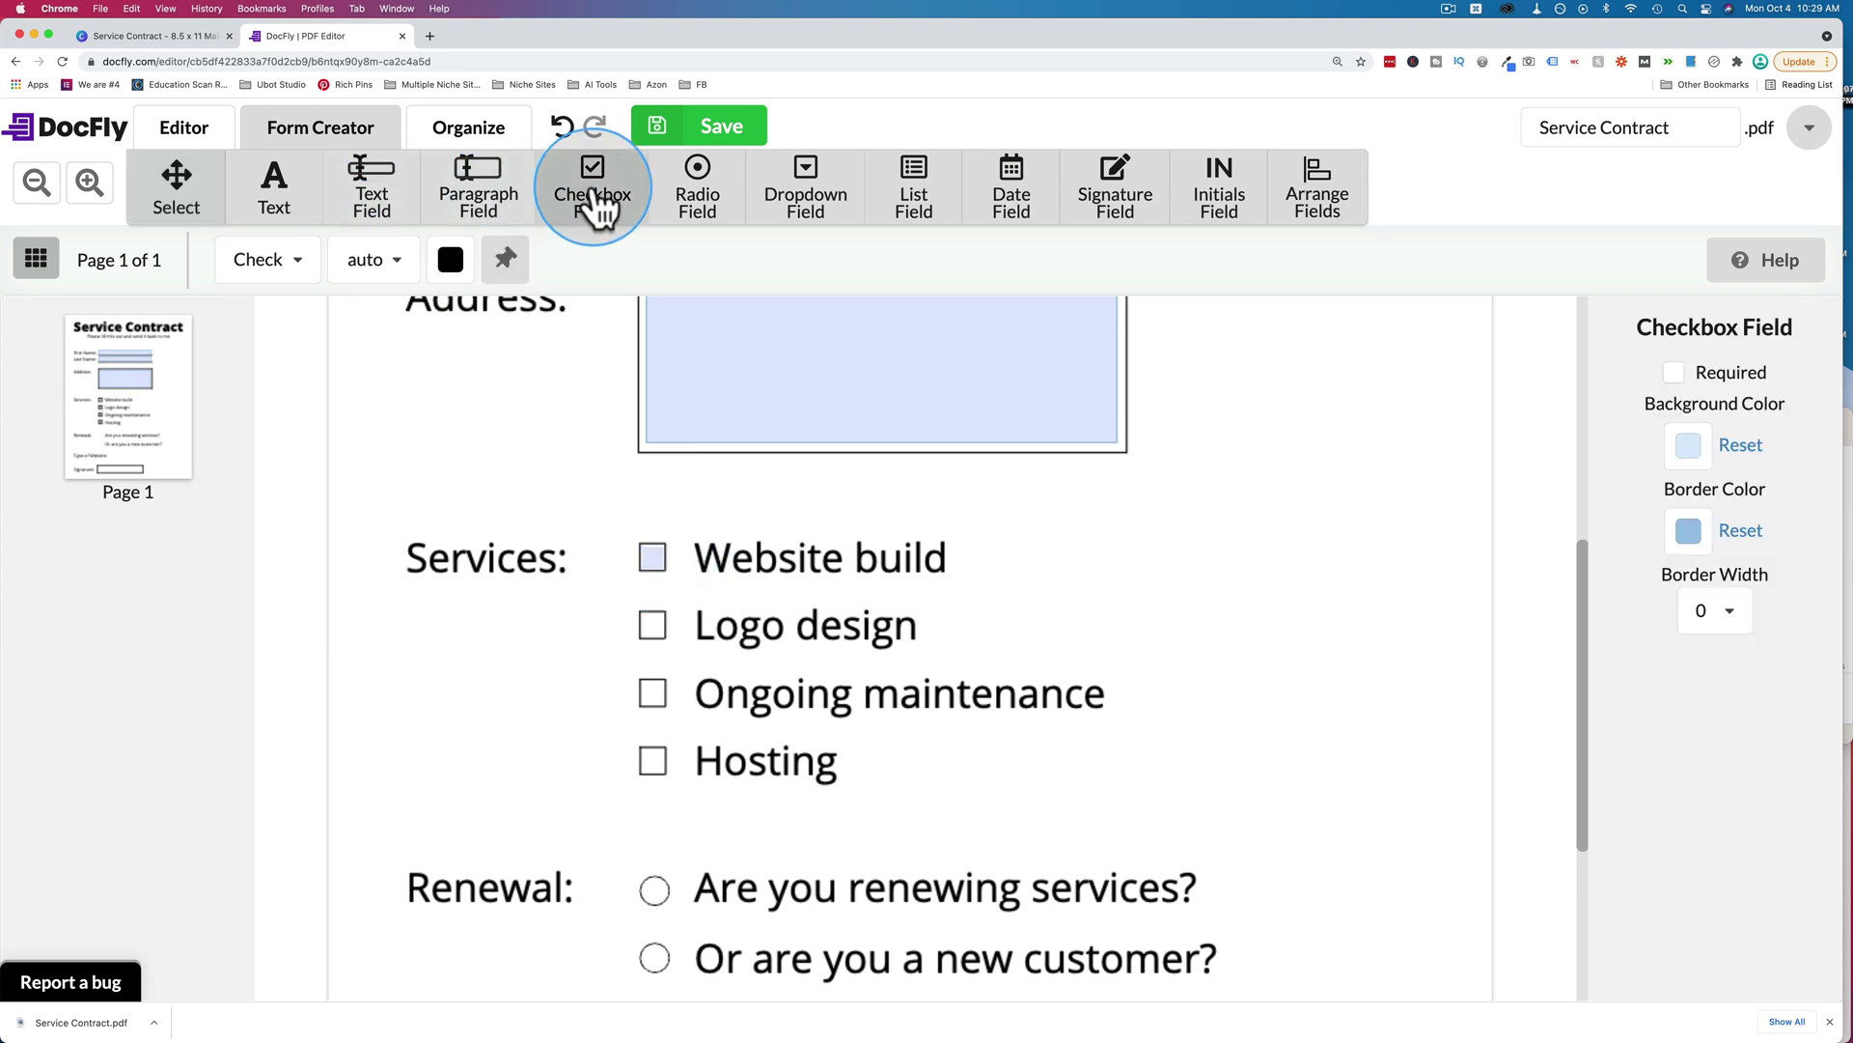
click(642, 615)
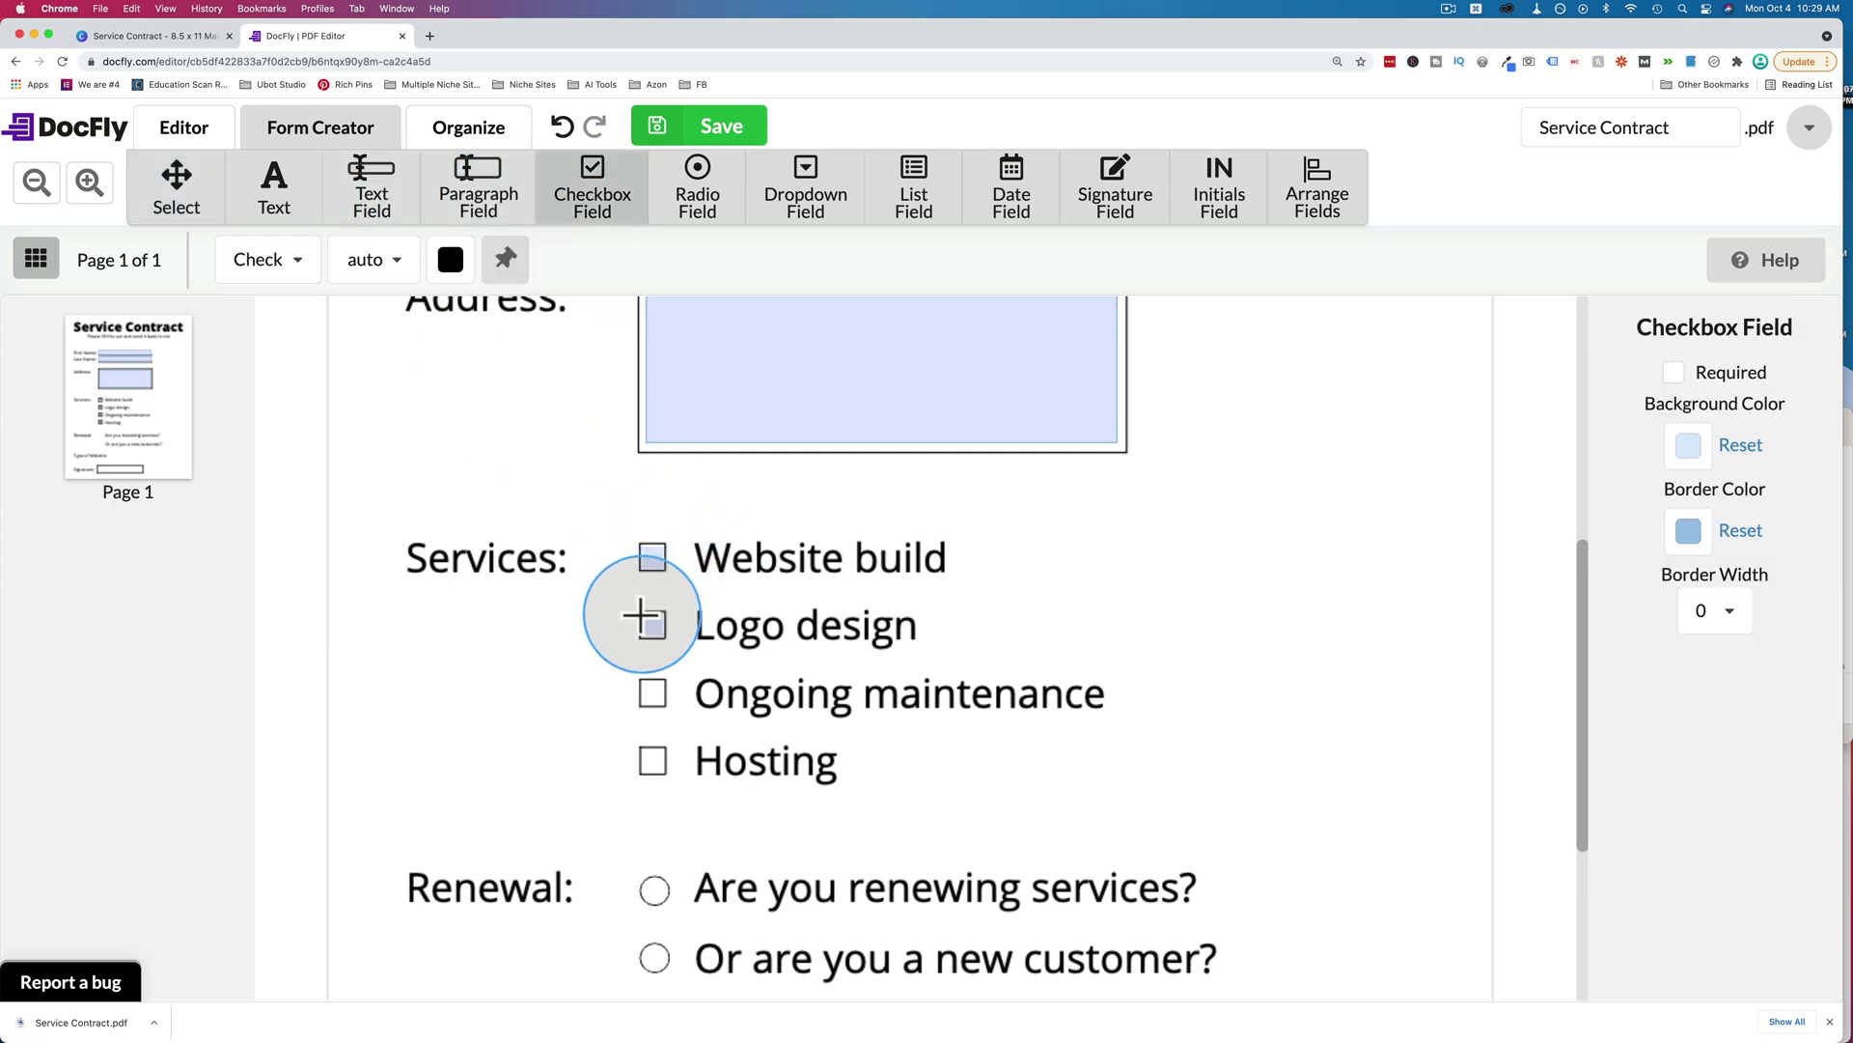
click(641, 614)
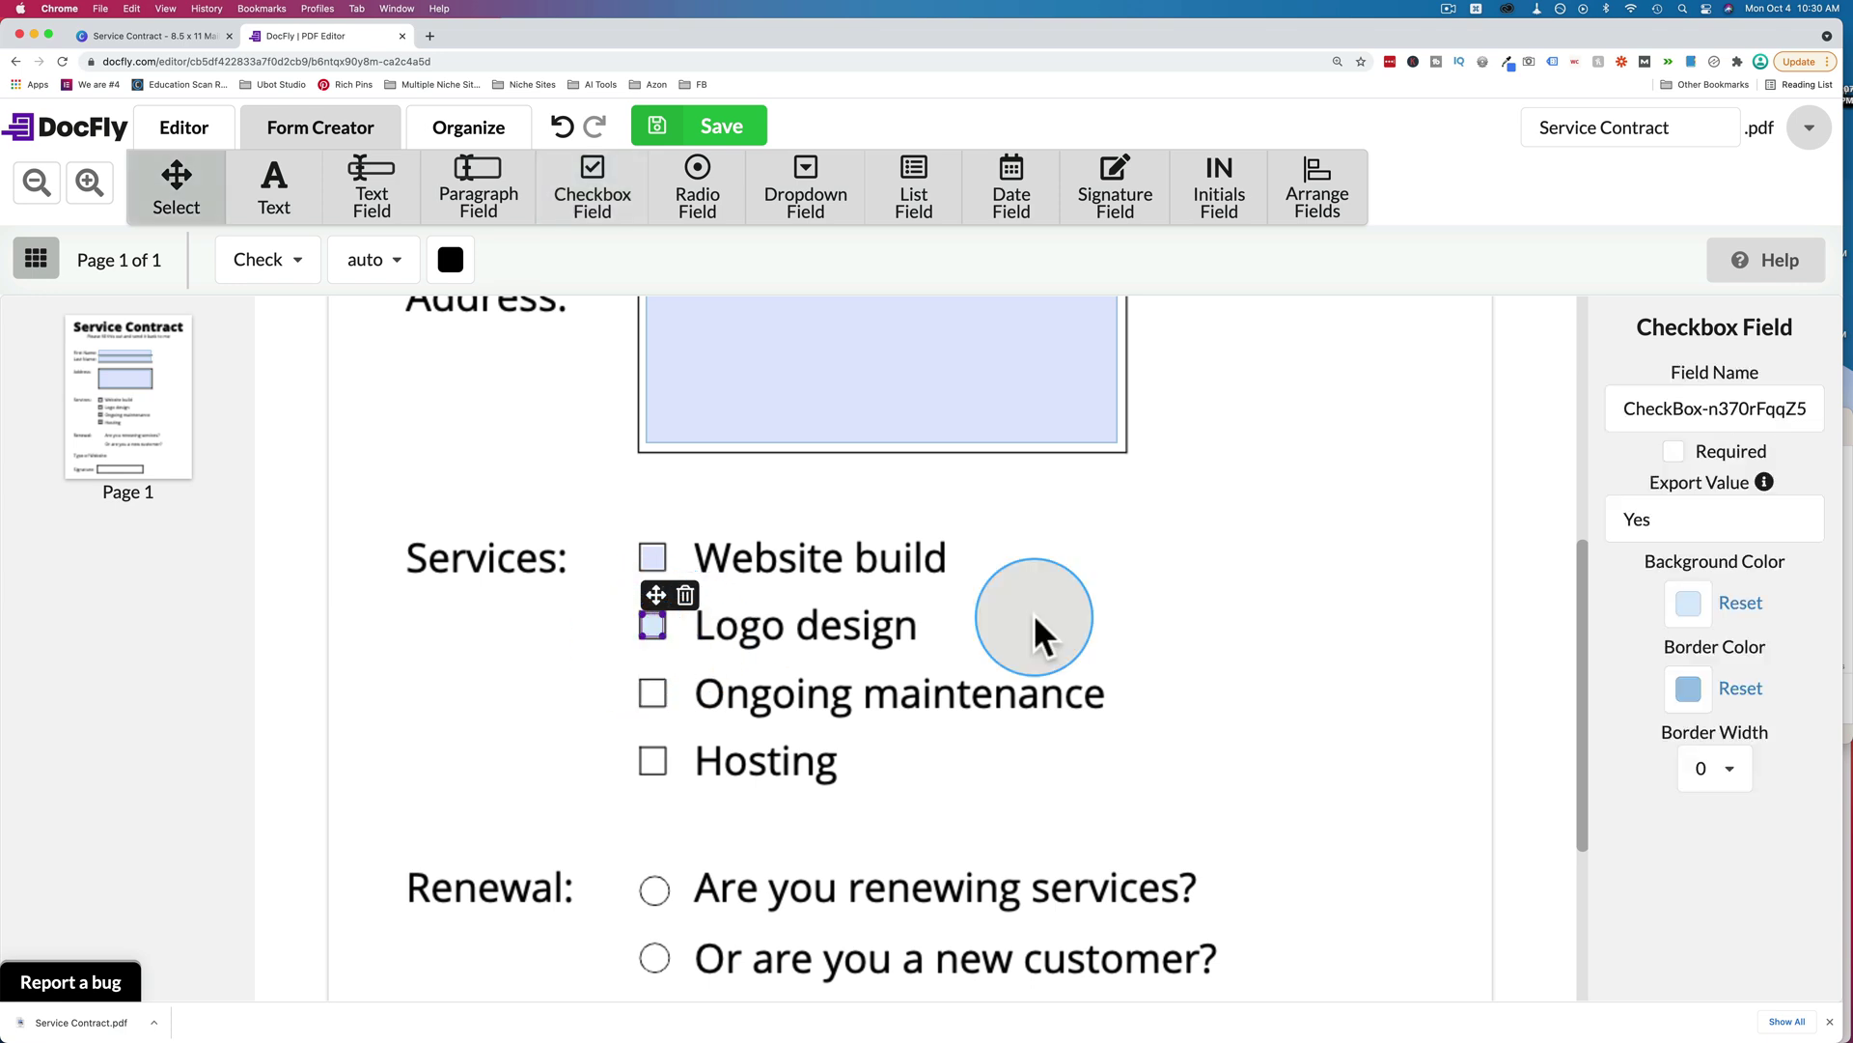
click(571, 236)
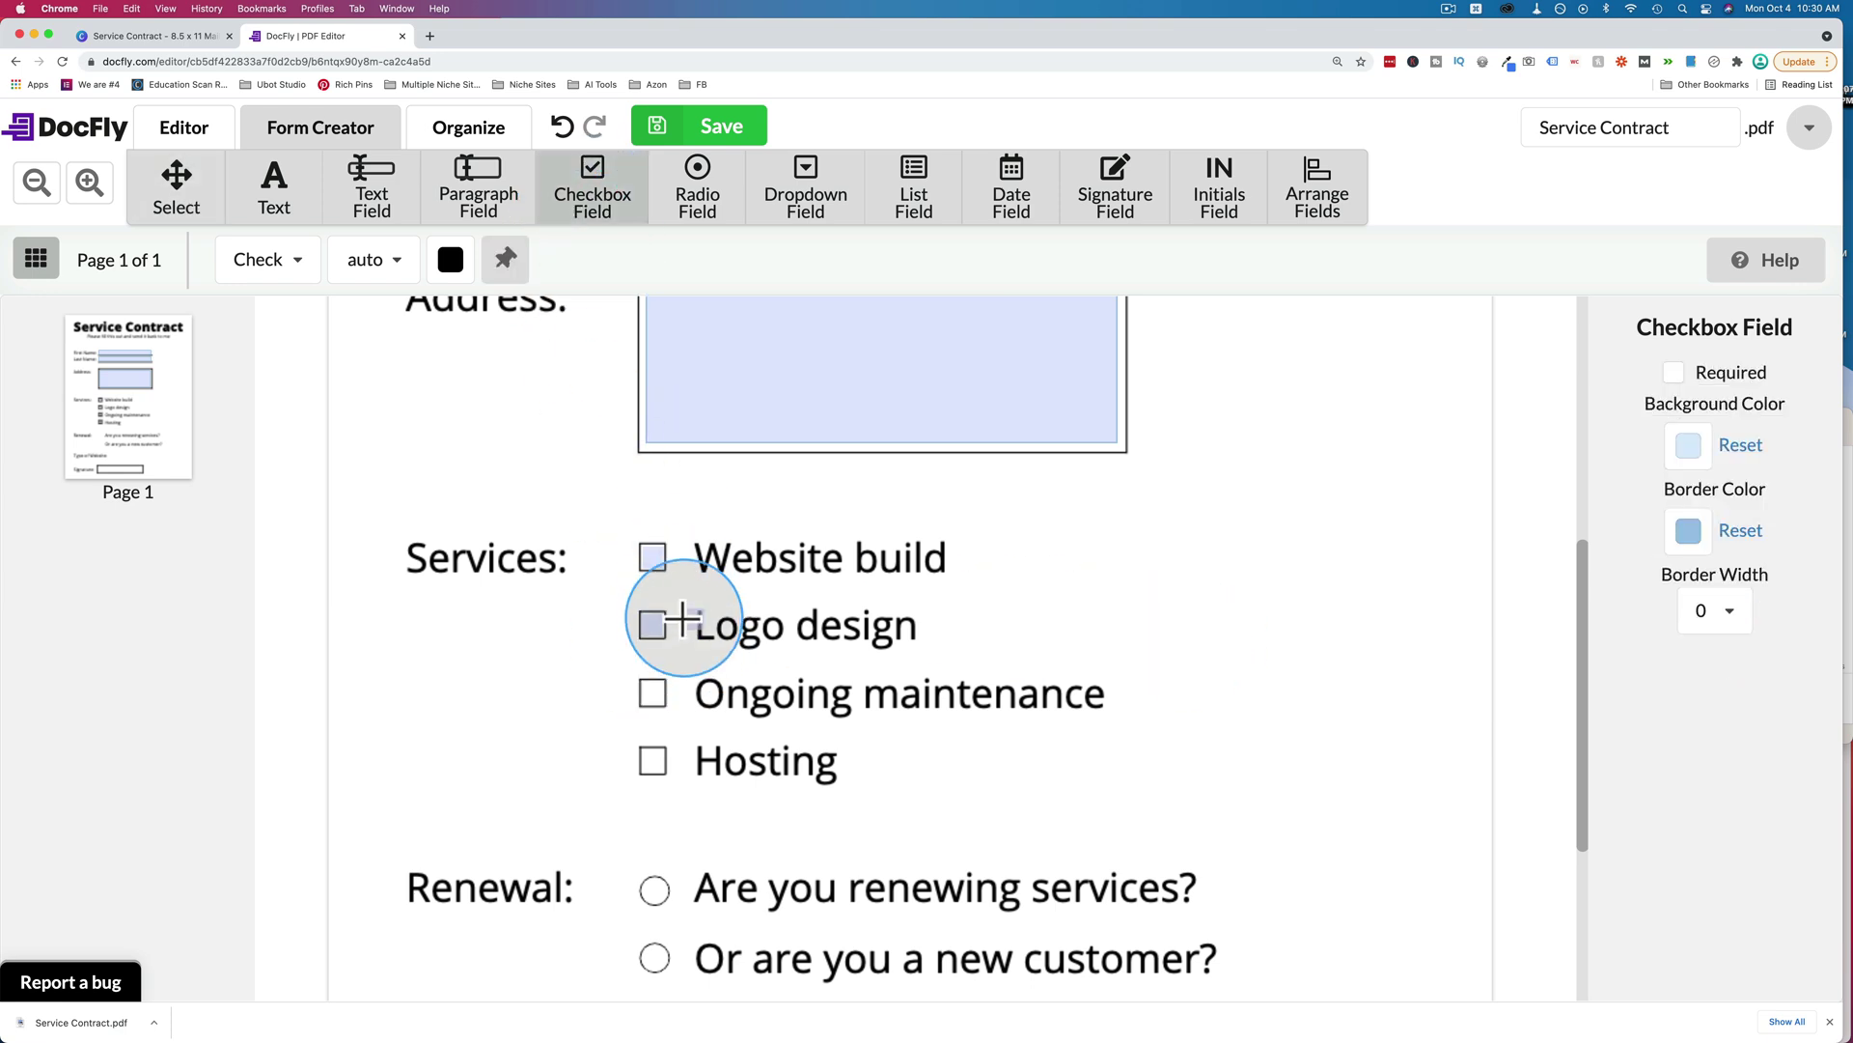
click(641, 683)
click(589, 197)
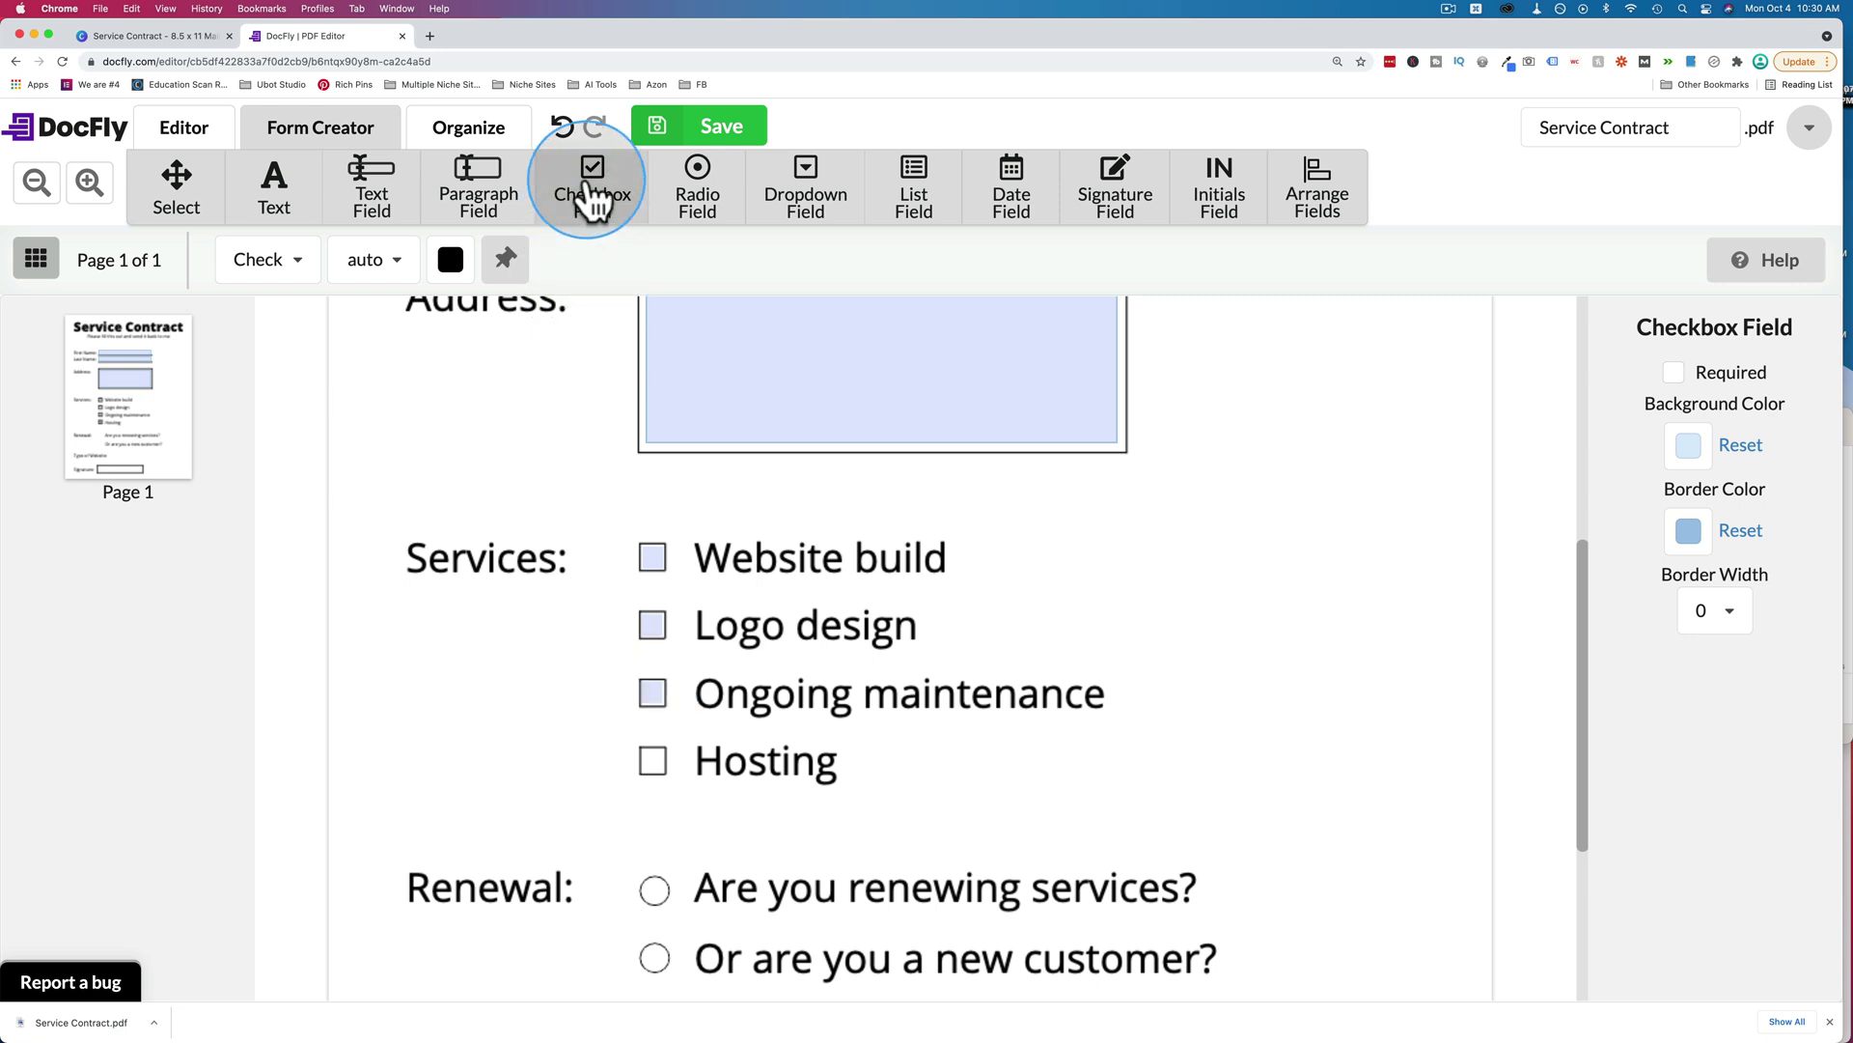
click(641, 752)
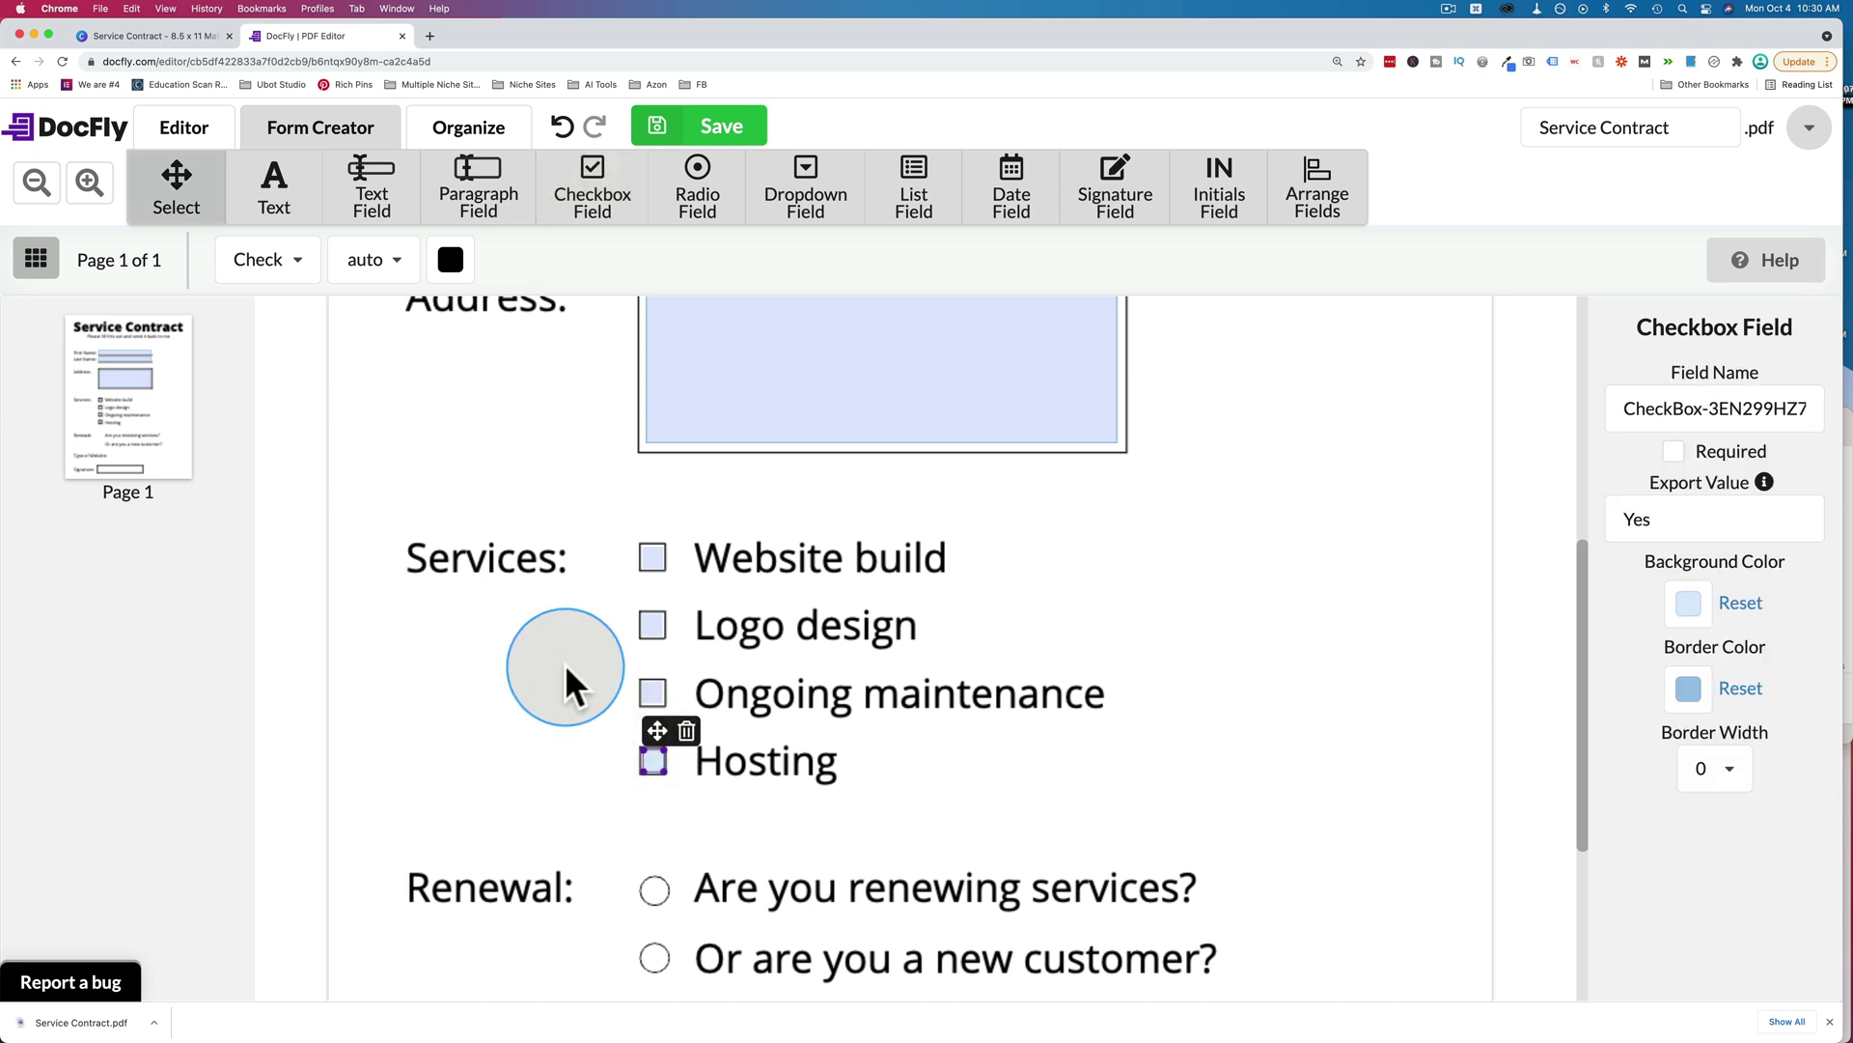
scroll(565, 663, down, 3)
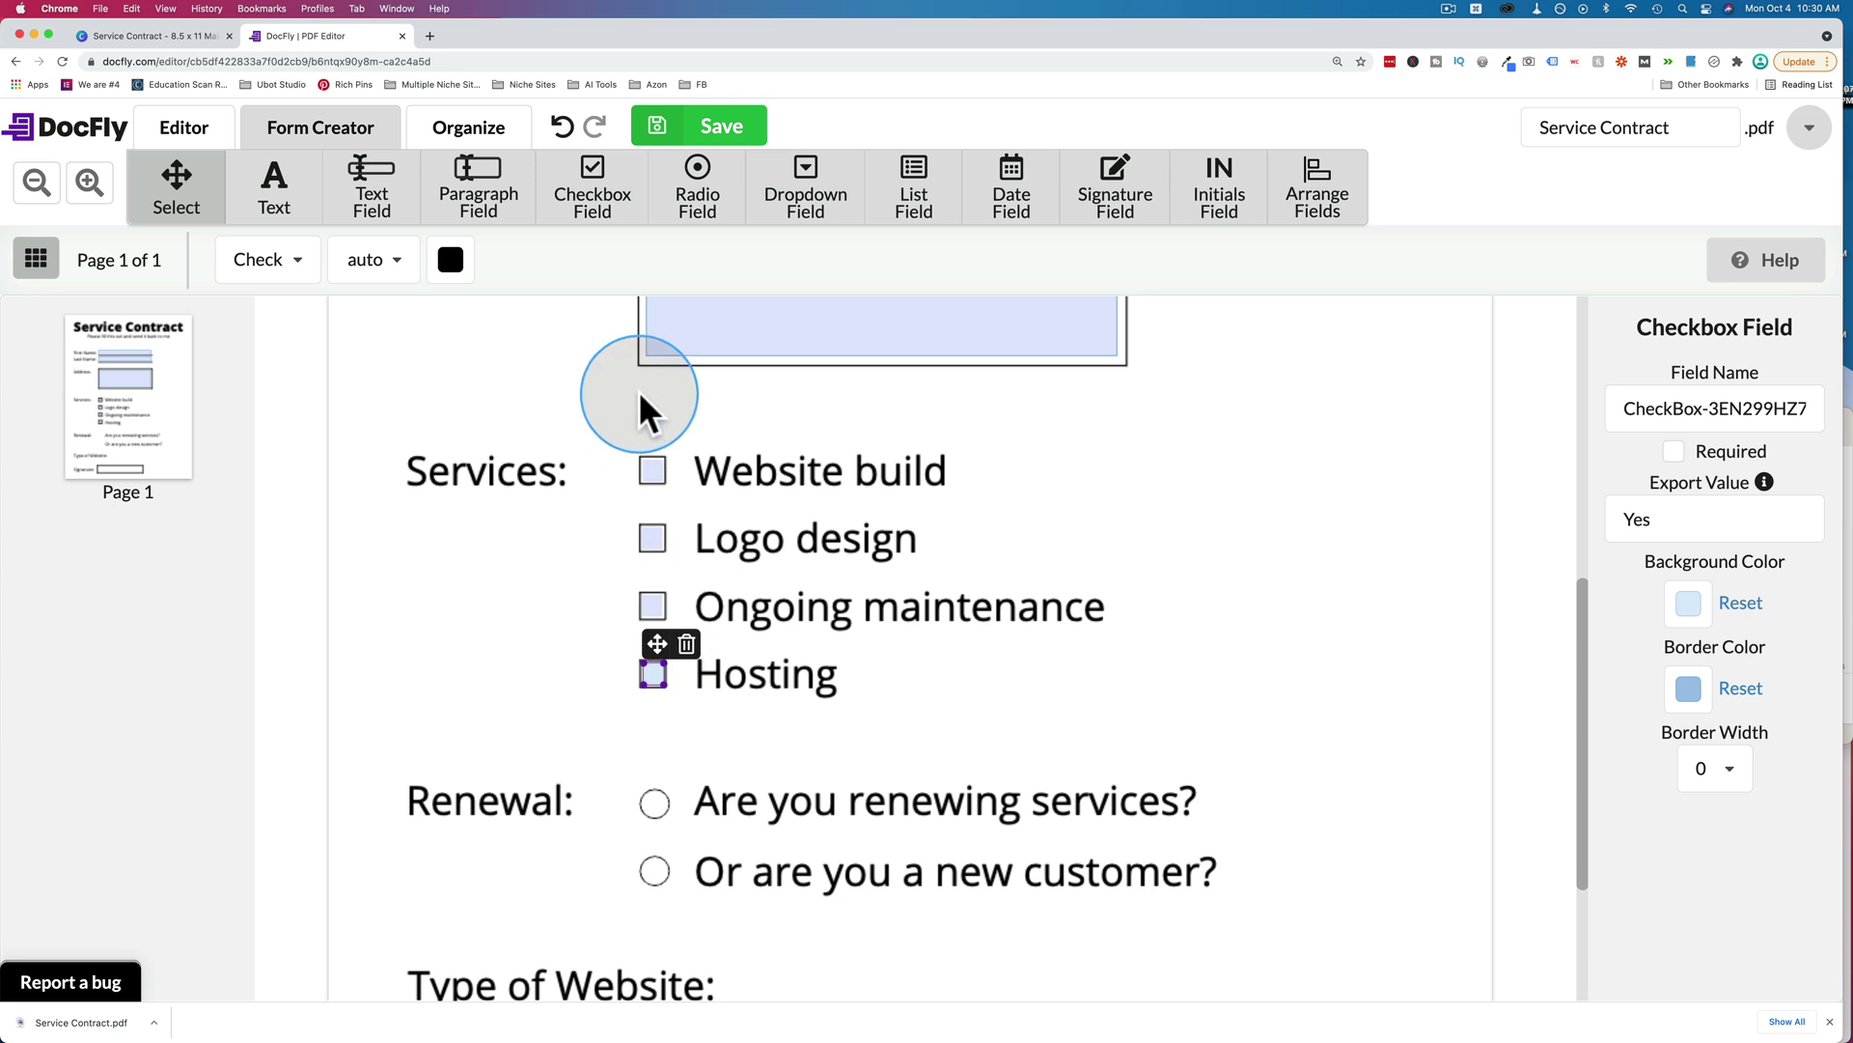
scroll(588, 612, down, 2)
scroll(583, 589, down, 5)
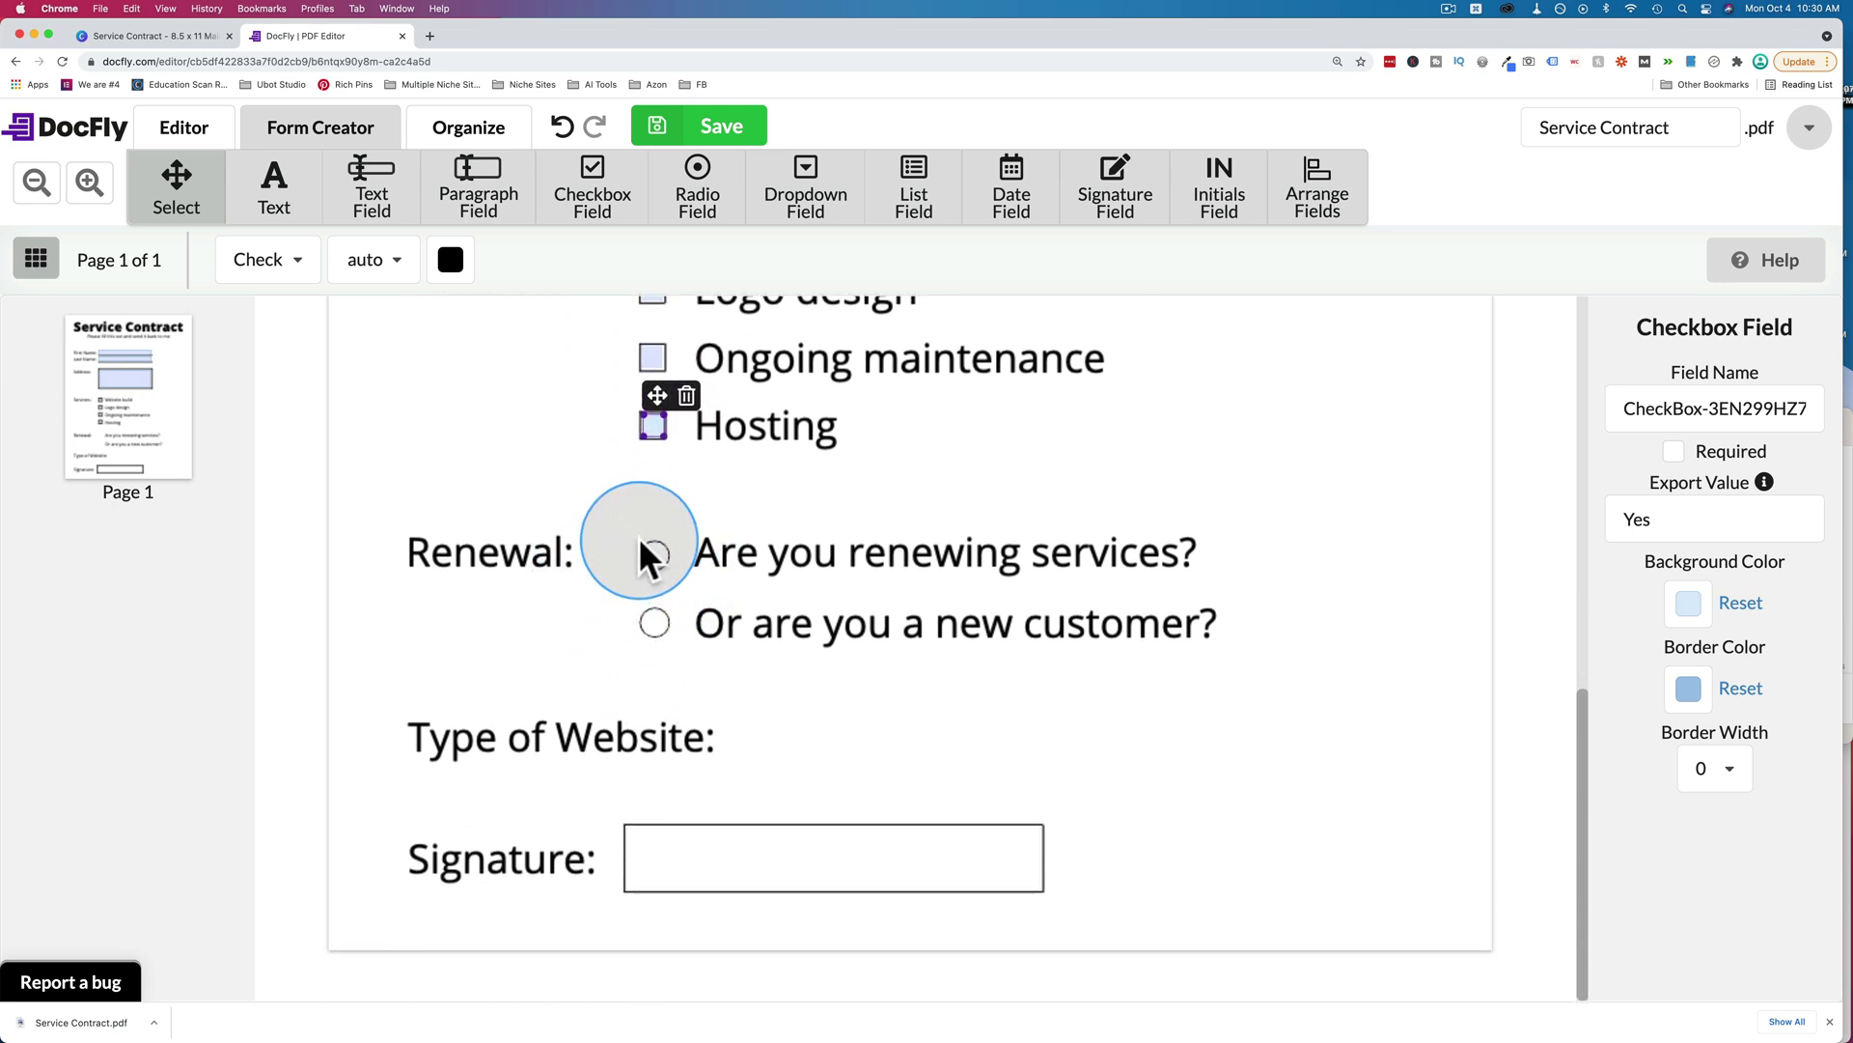
Create a radio group with export values renewal and new_customer in place of Choice1 and Choice2.
click(689, 176)
drag(691, 542, 617, 538)
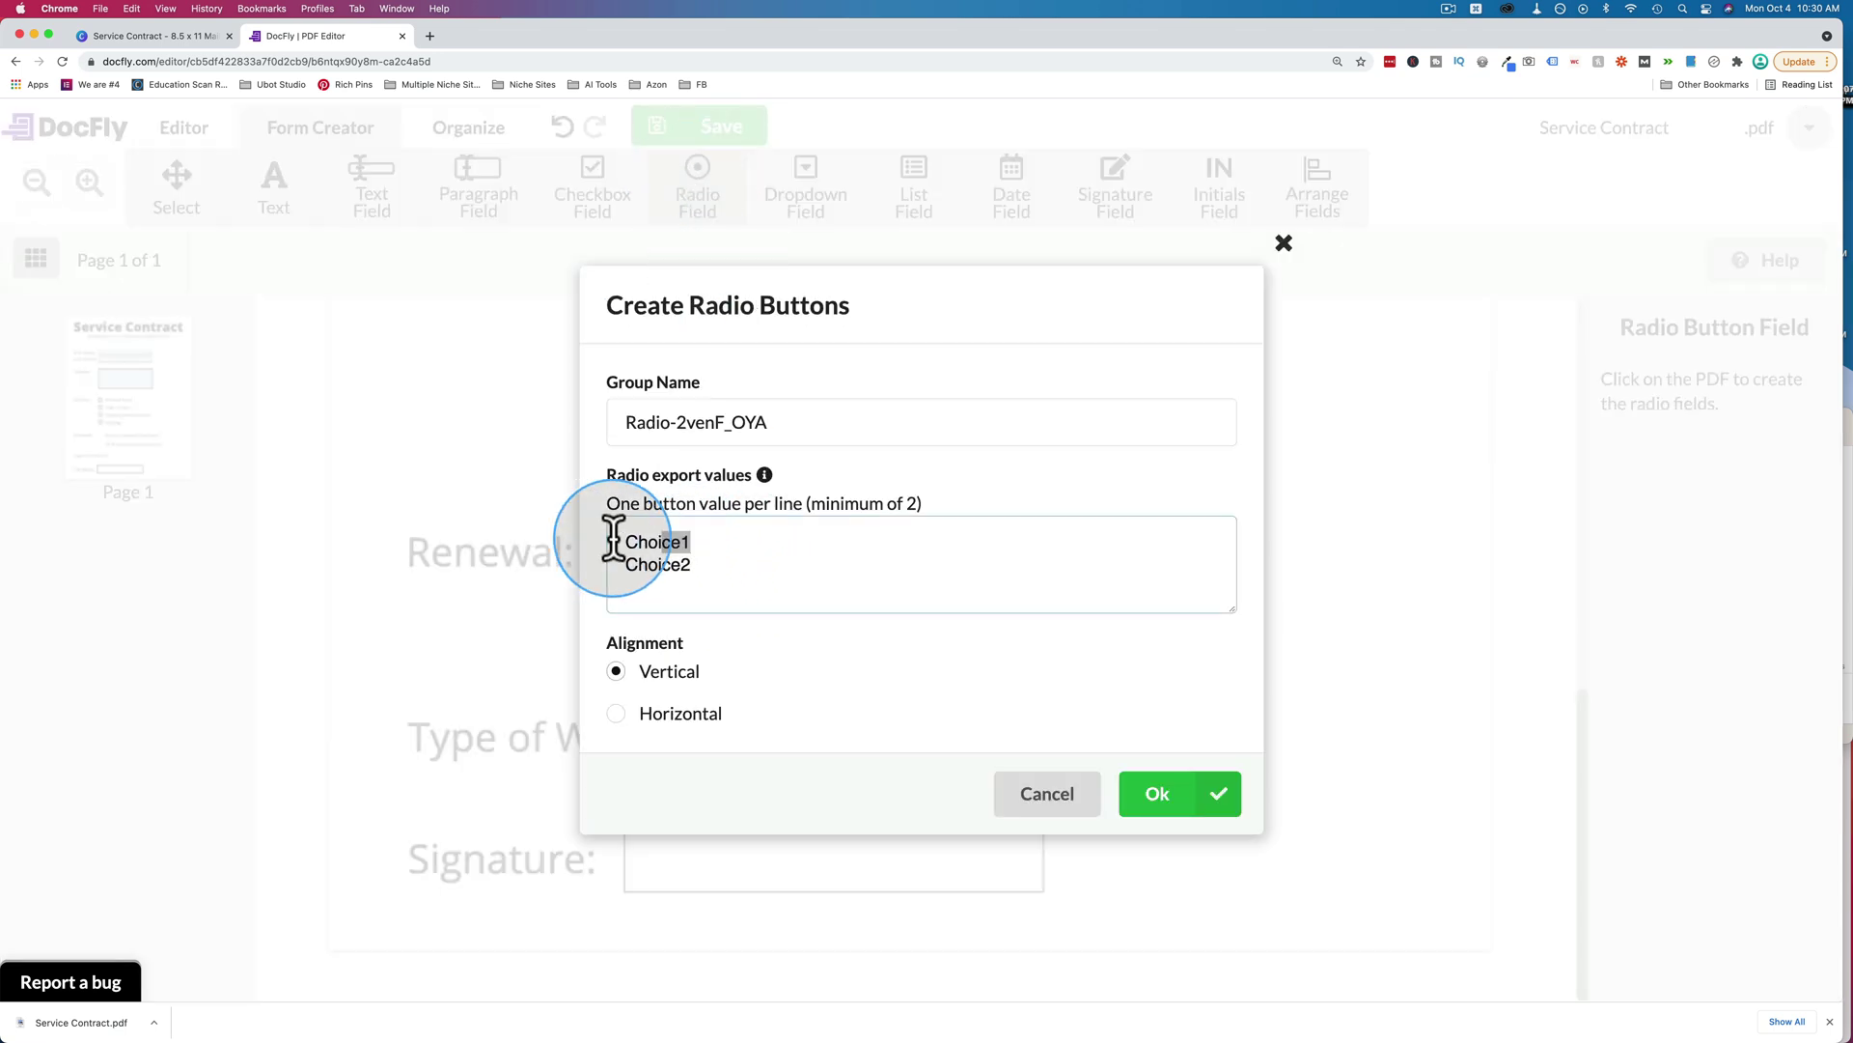
text(renewal)
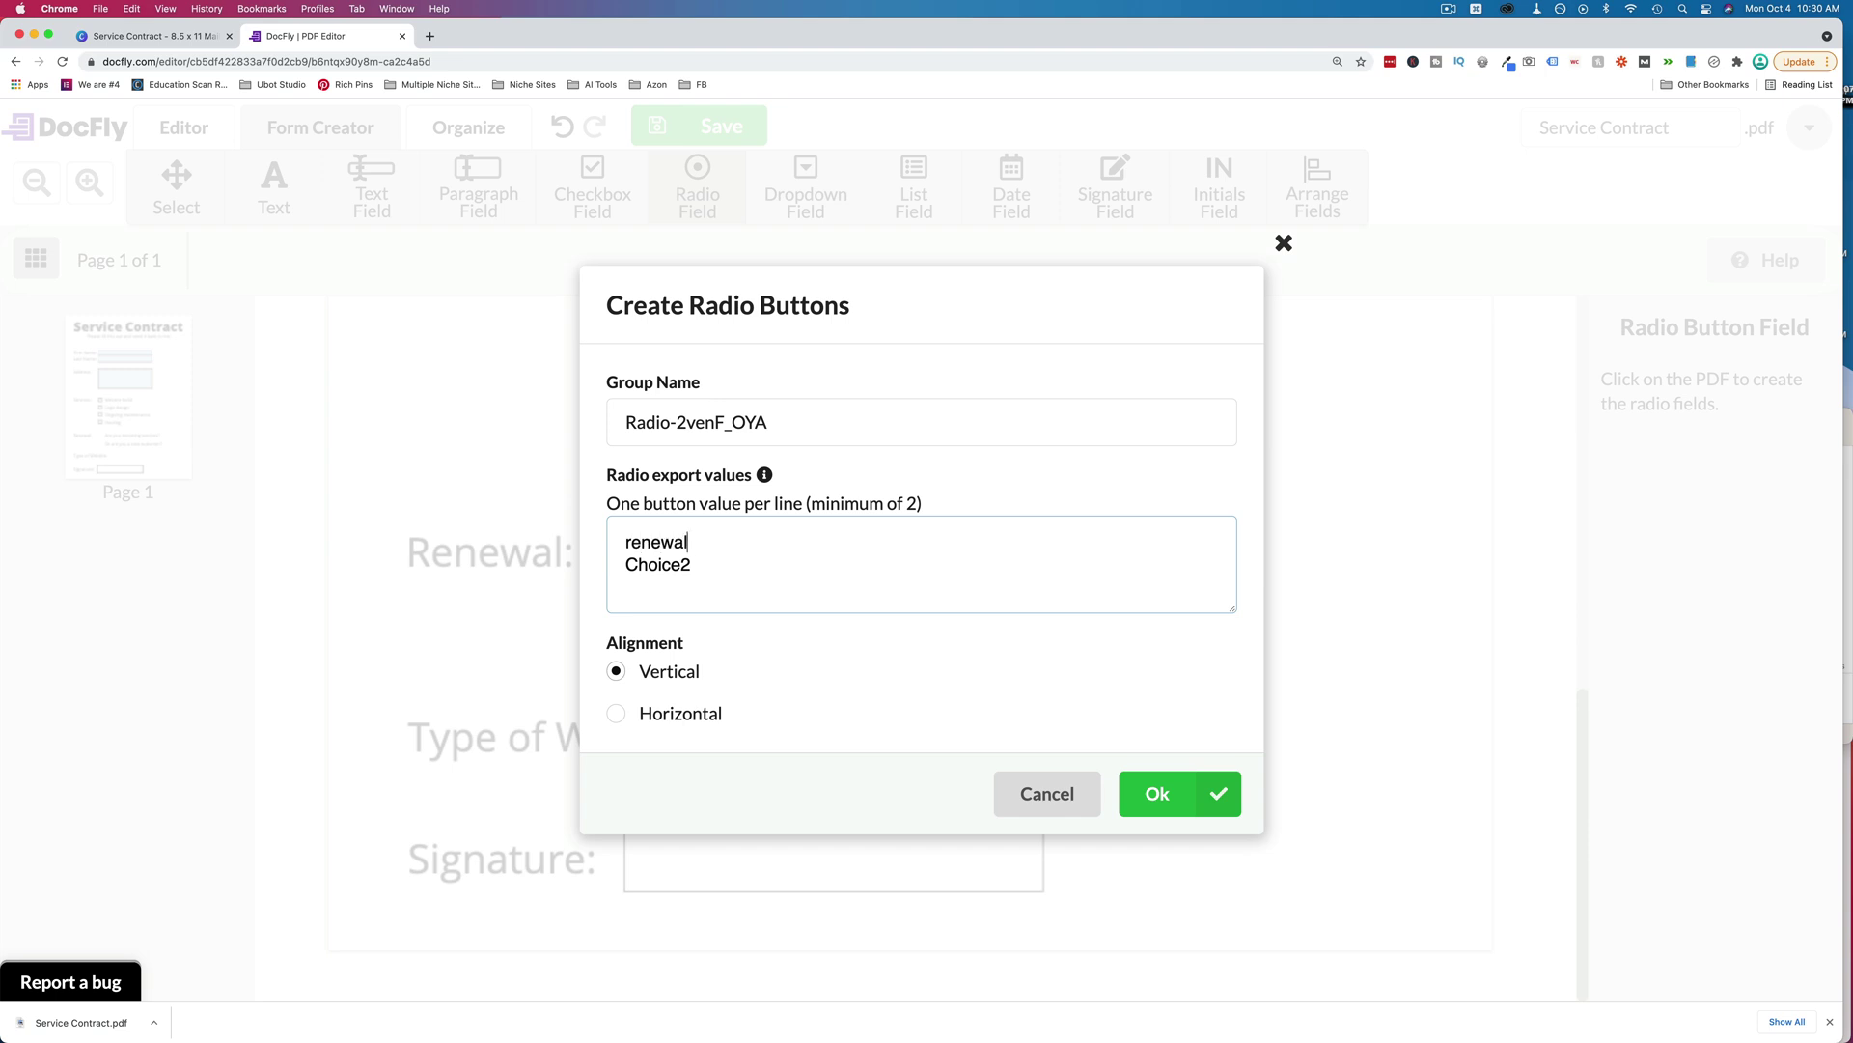
click(630, 559)
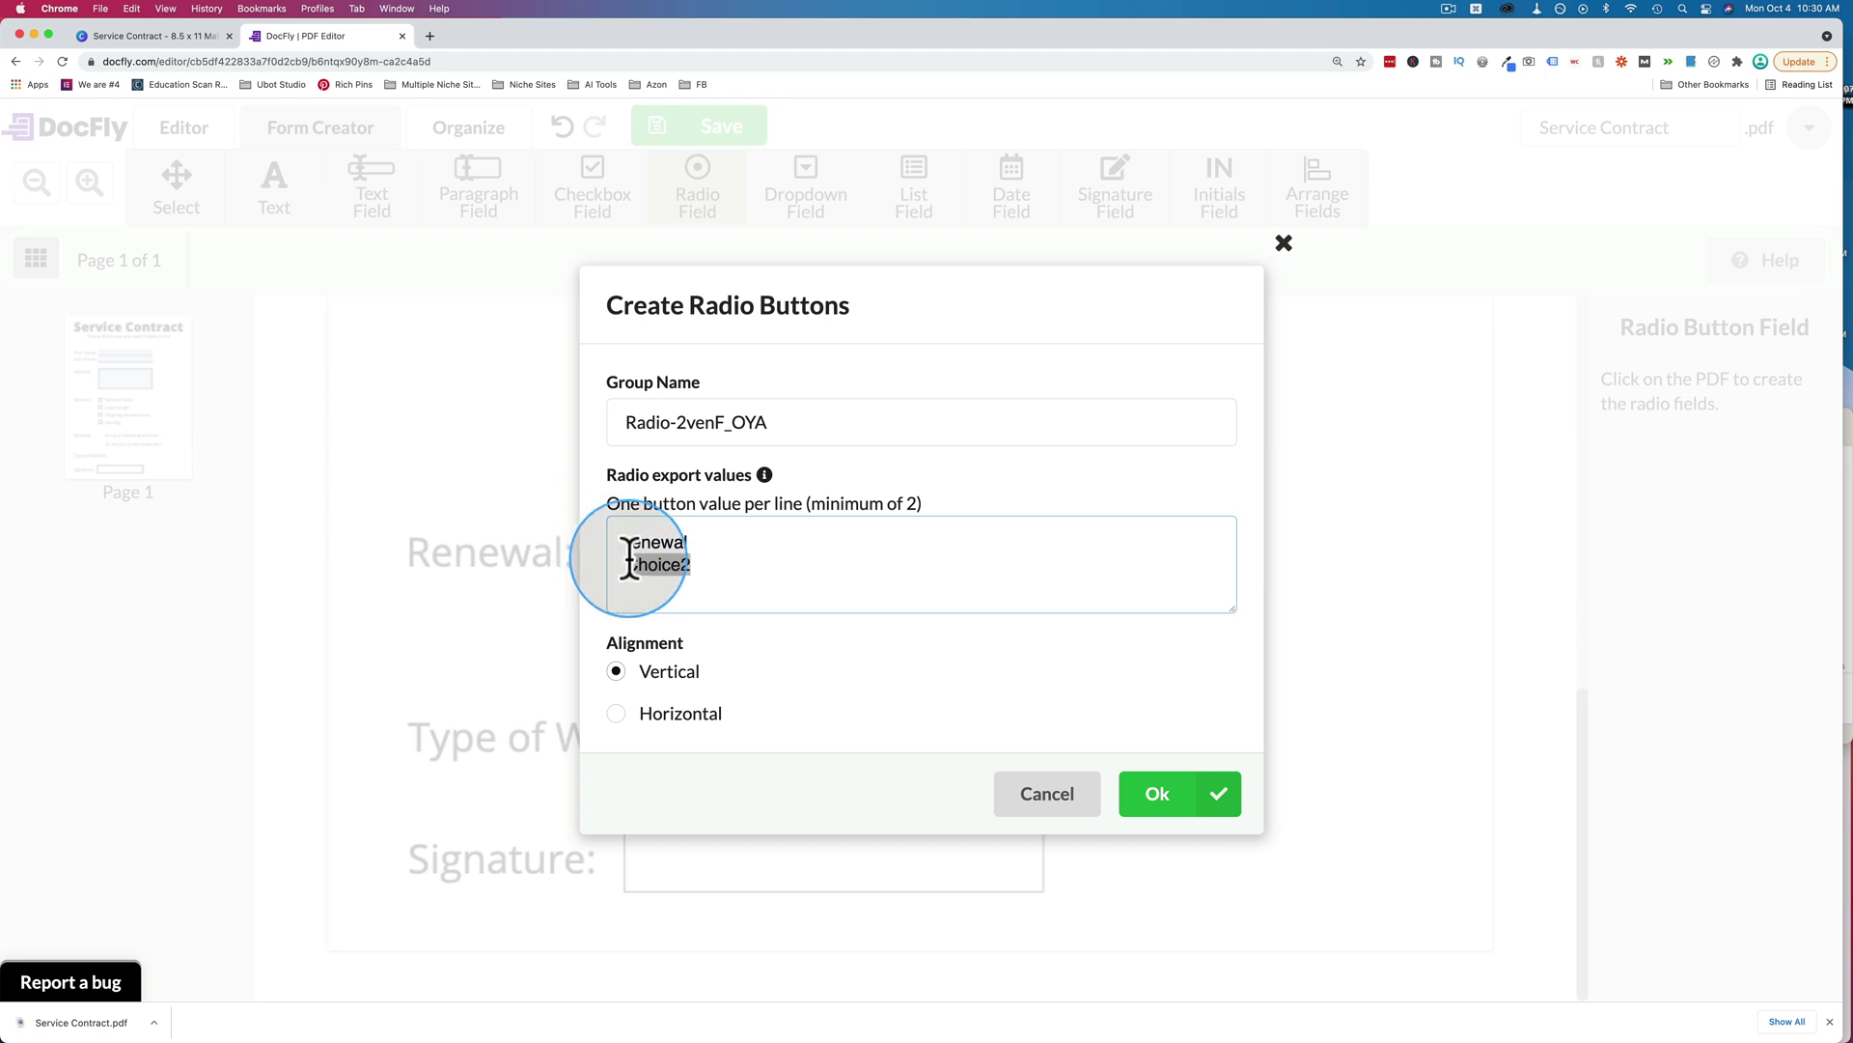
text(new_customer)
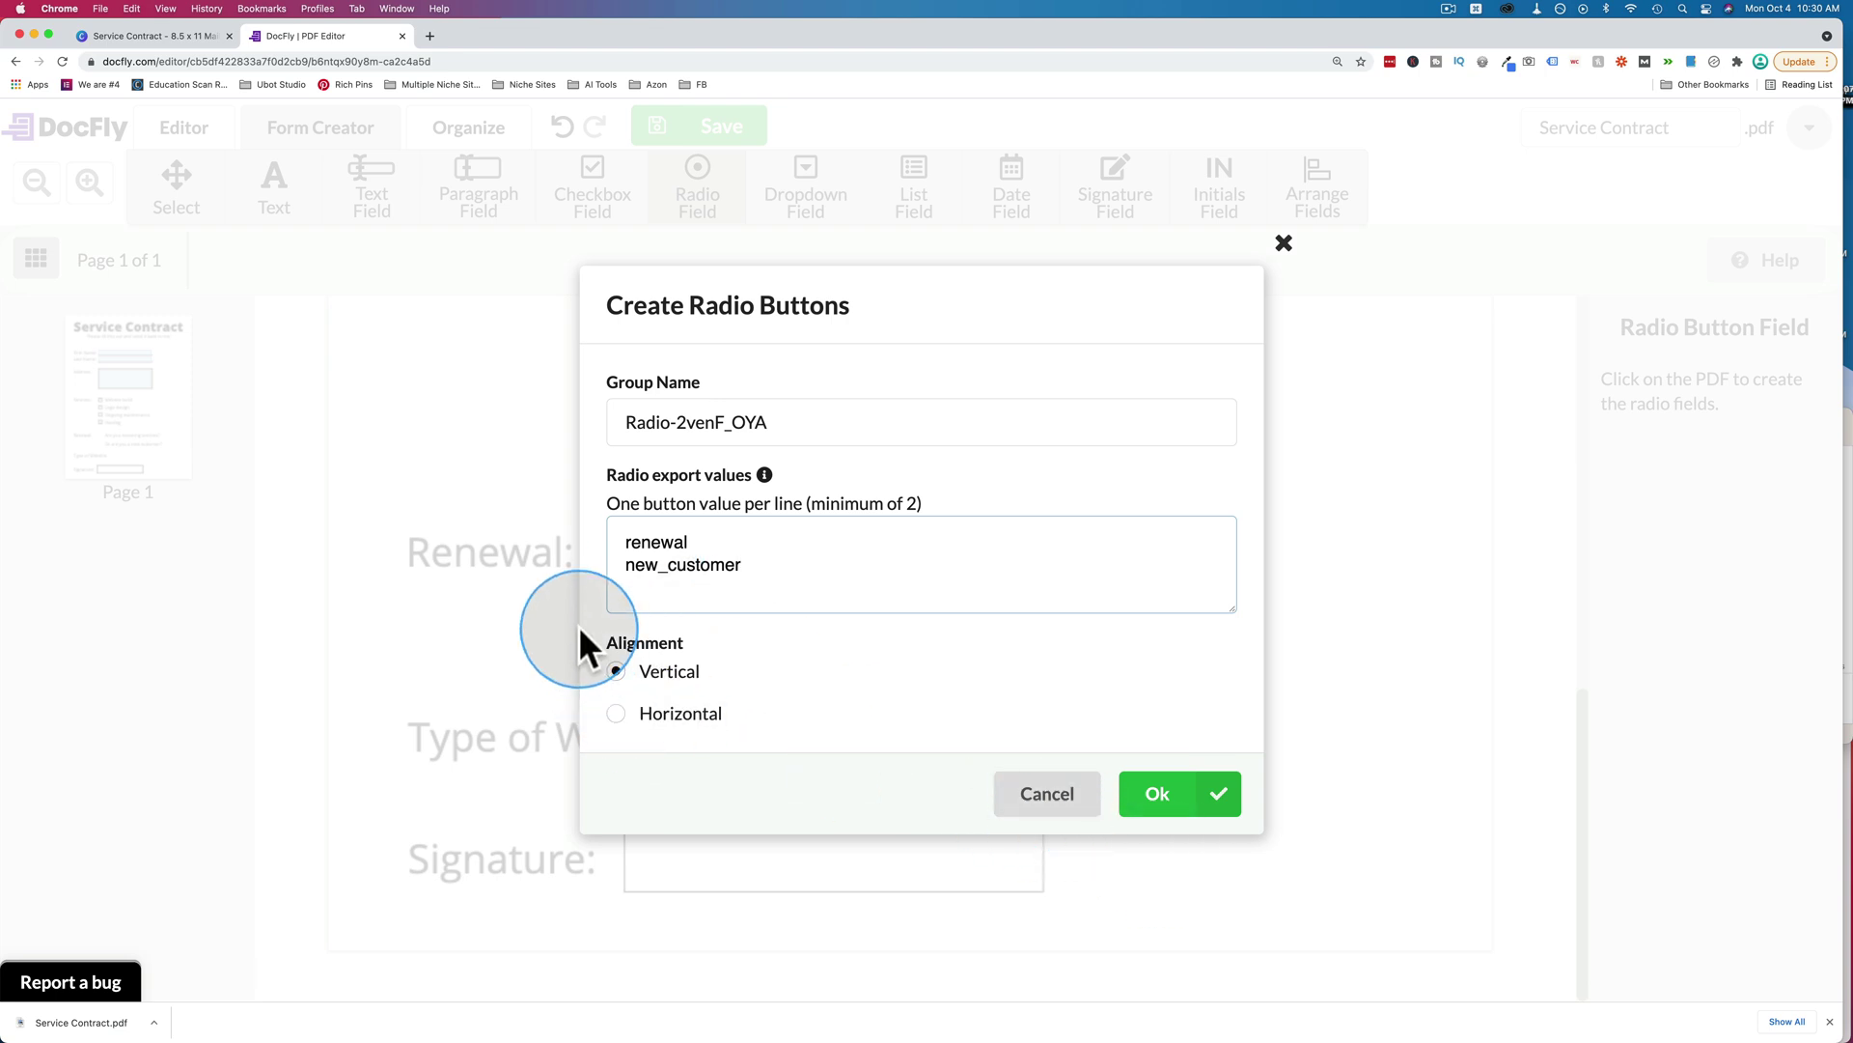
click(1149, 802)
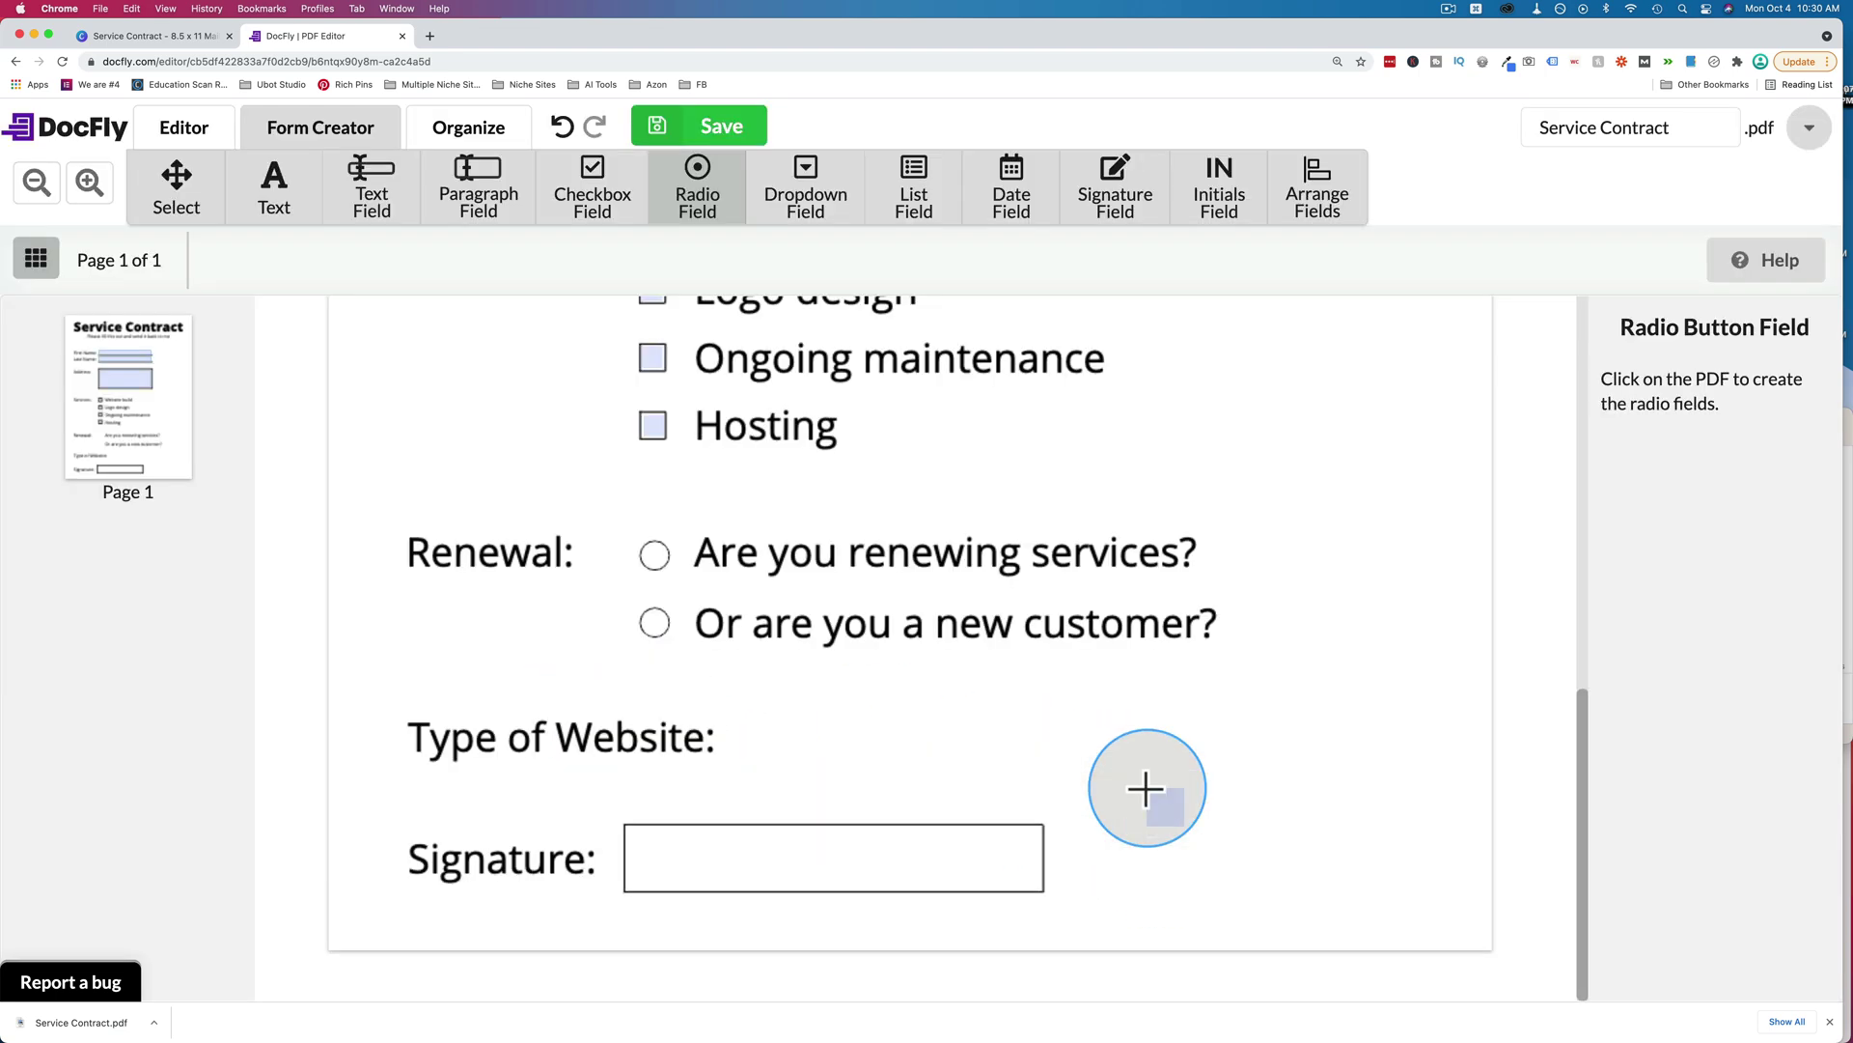
Place the Renewal radio pair, confirm export values renewal and new_customer, and shrink the first button slightly.
click(634, 531)
click(786, 521)
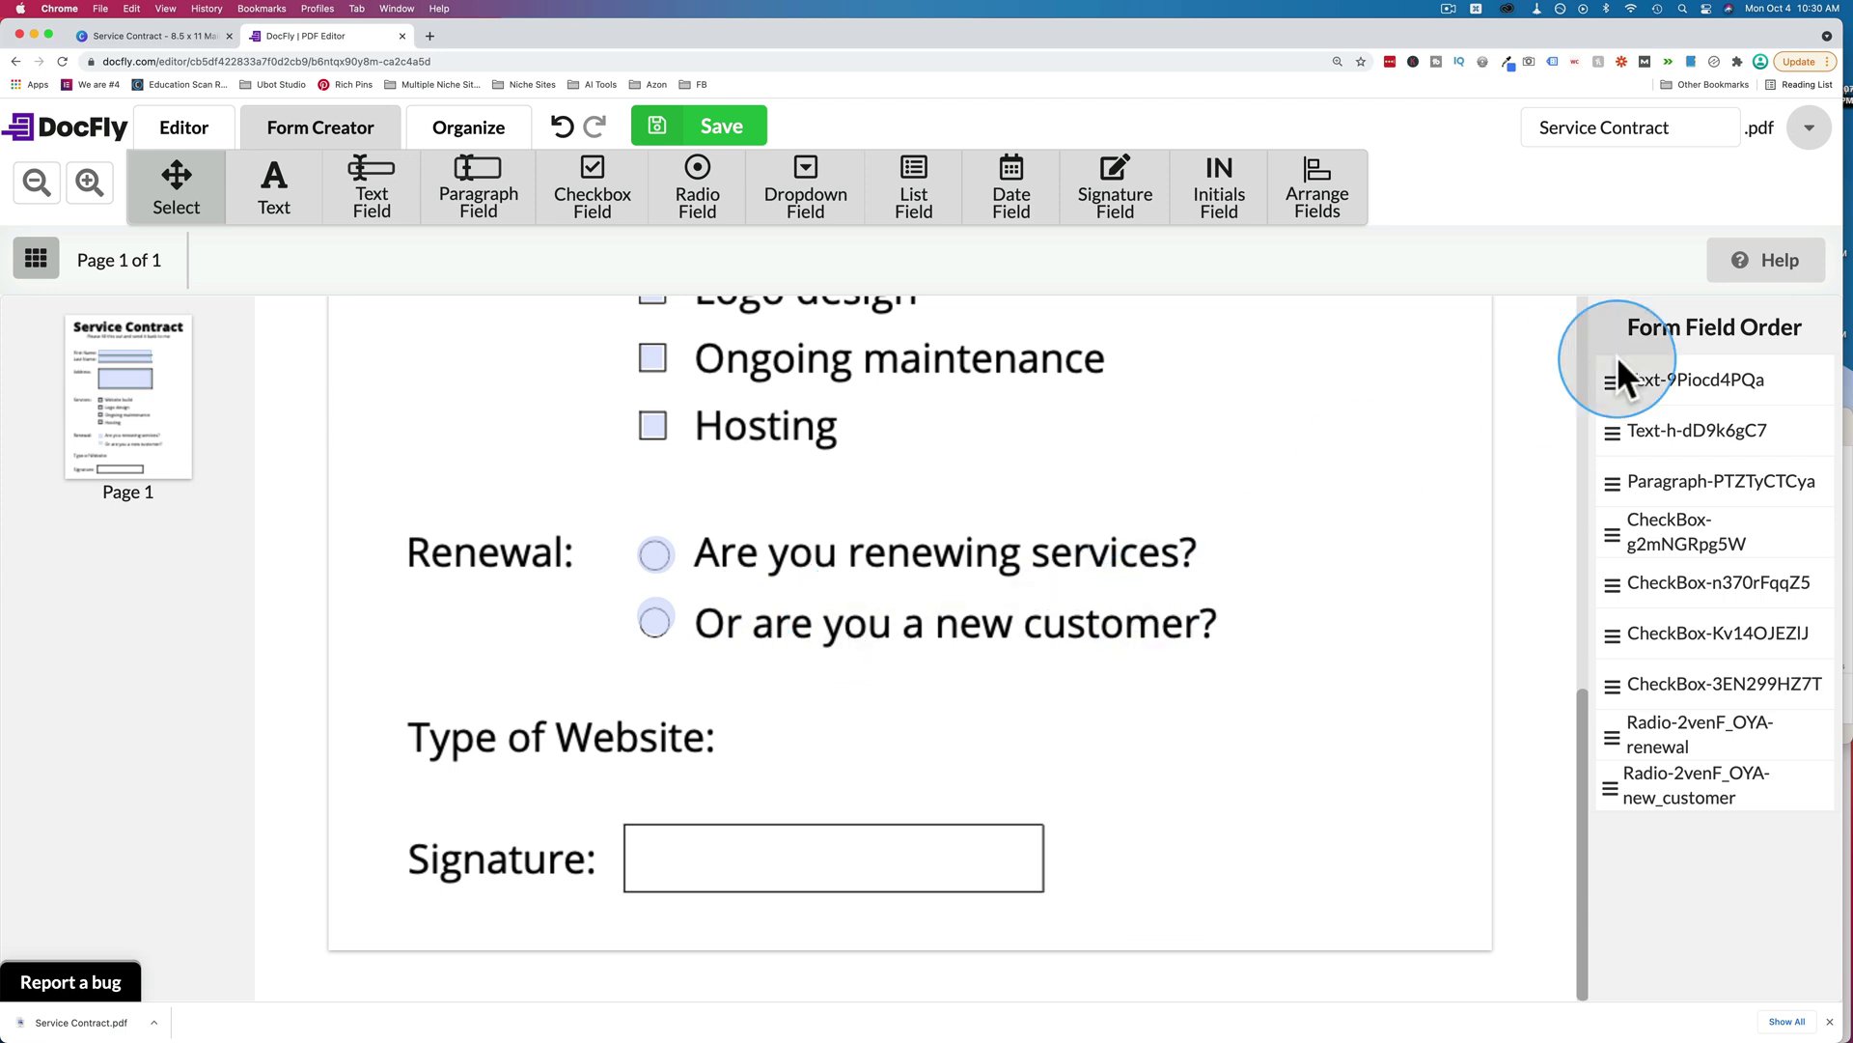
click(653, 552)
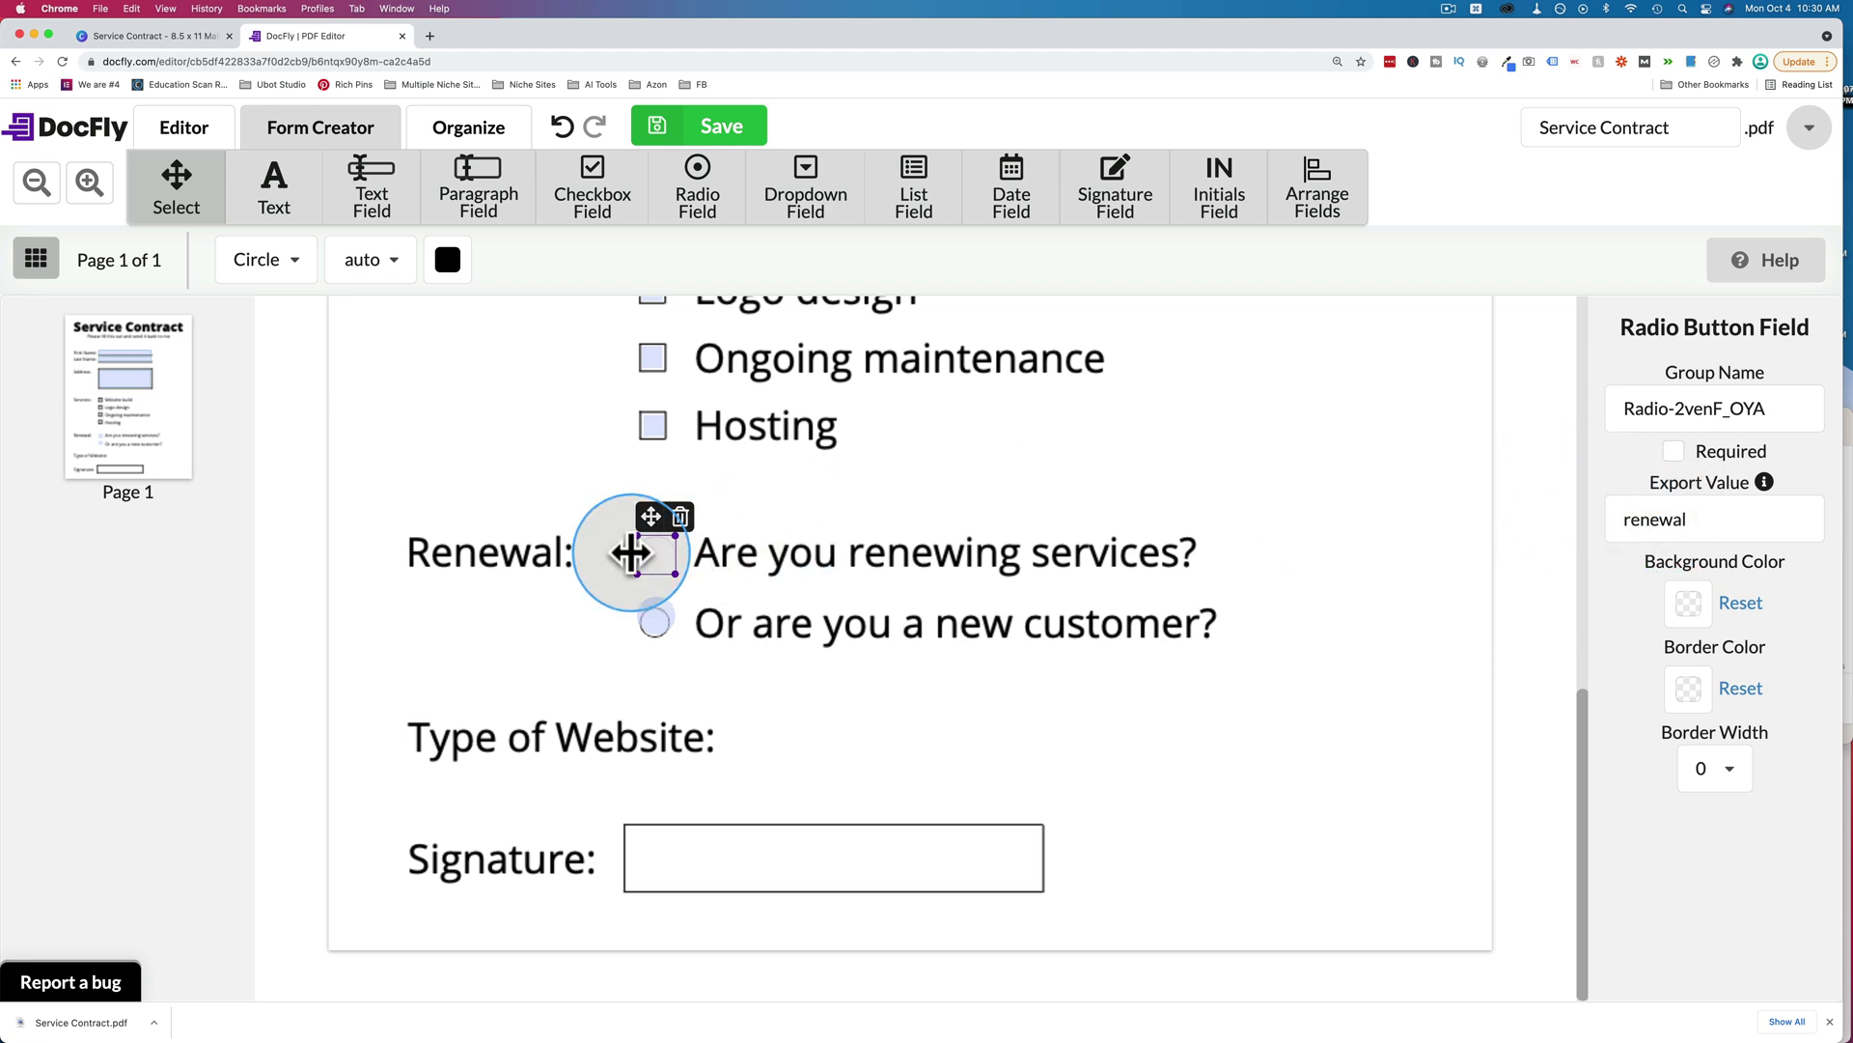
click(1657, 519)
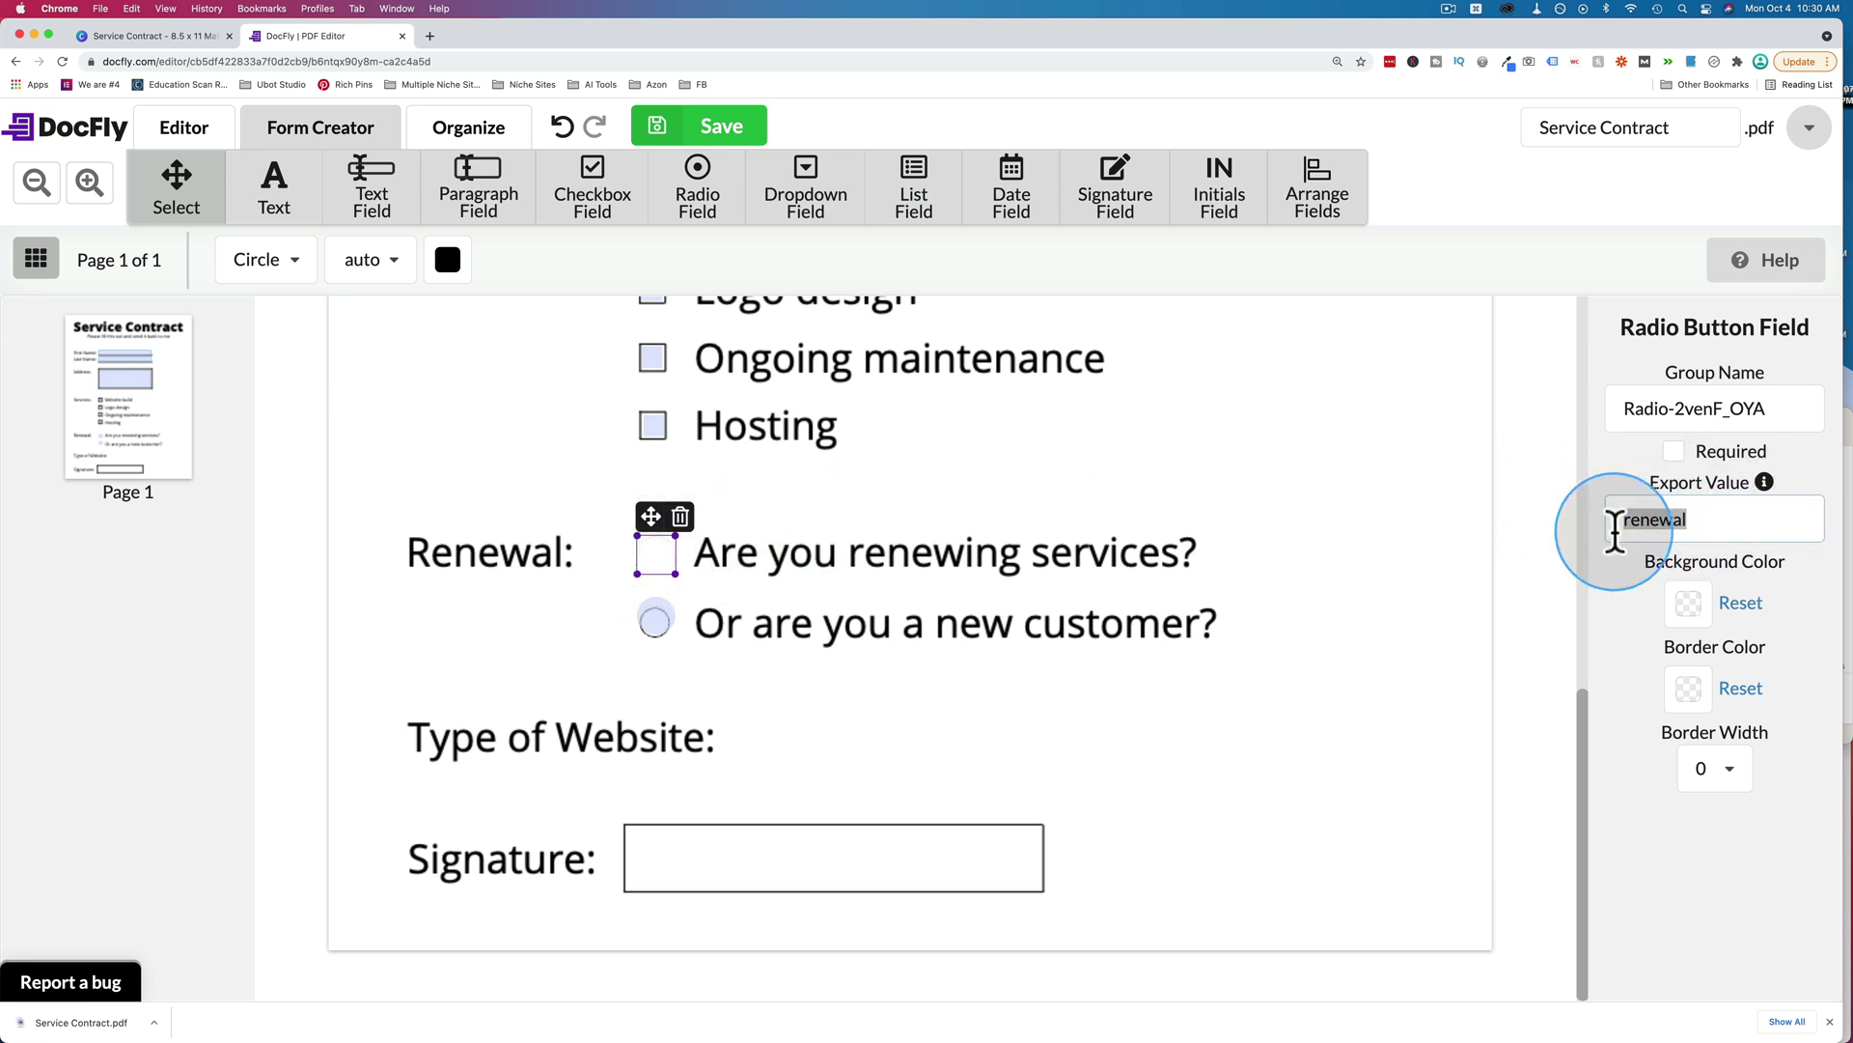
click(666, 623)
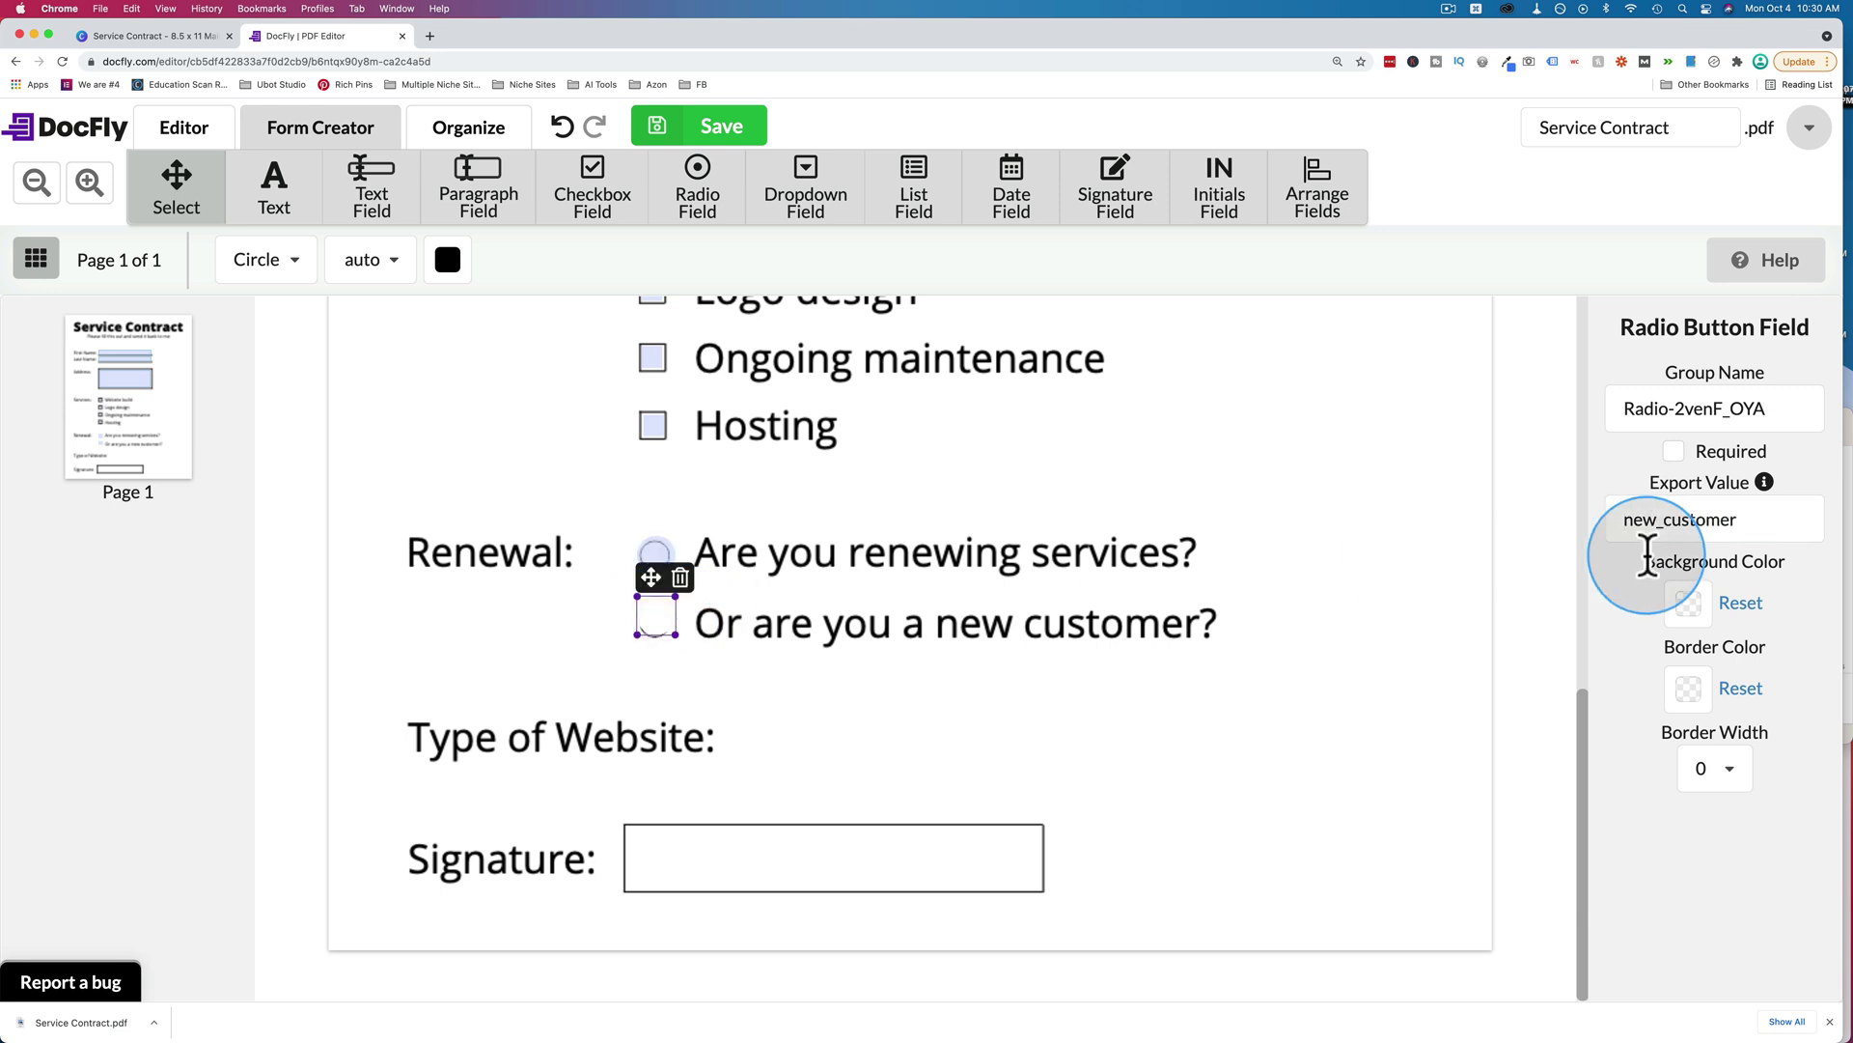
click(656, 552)
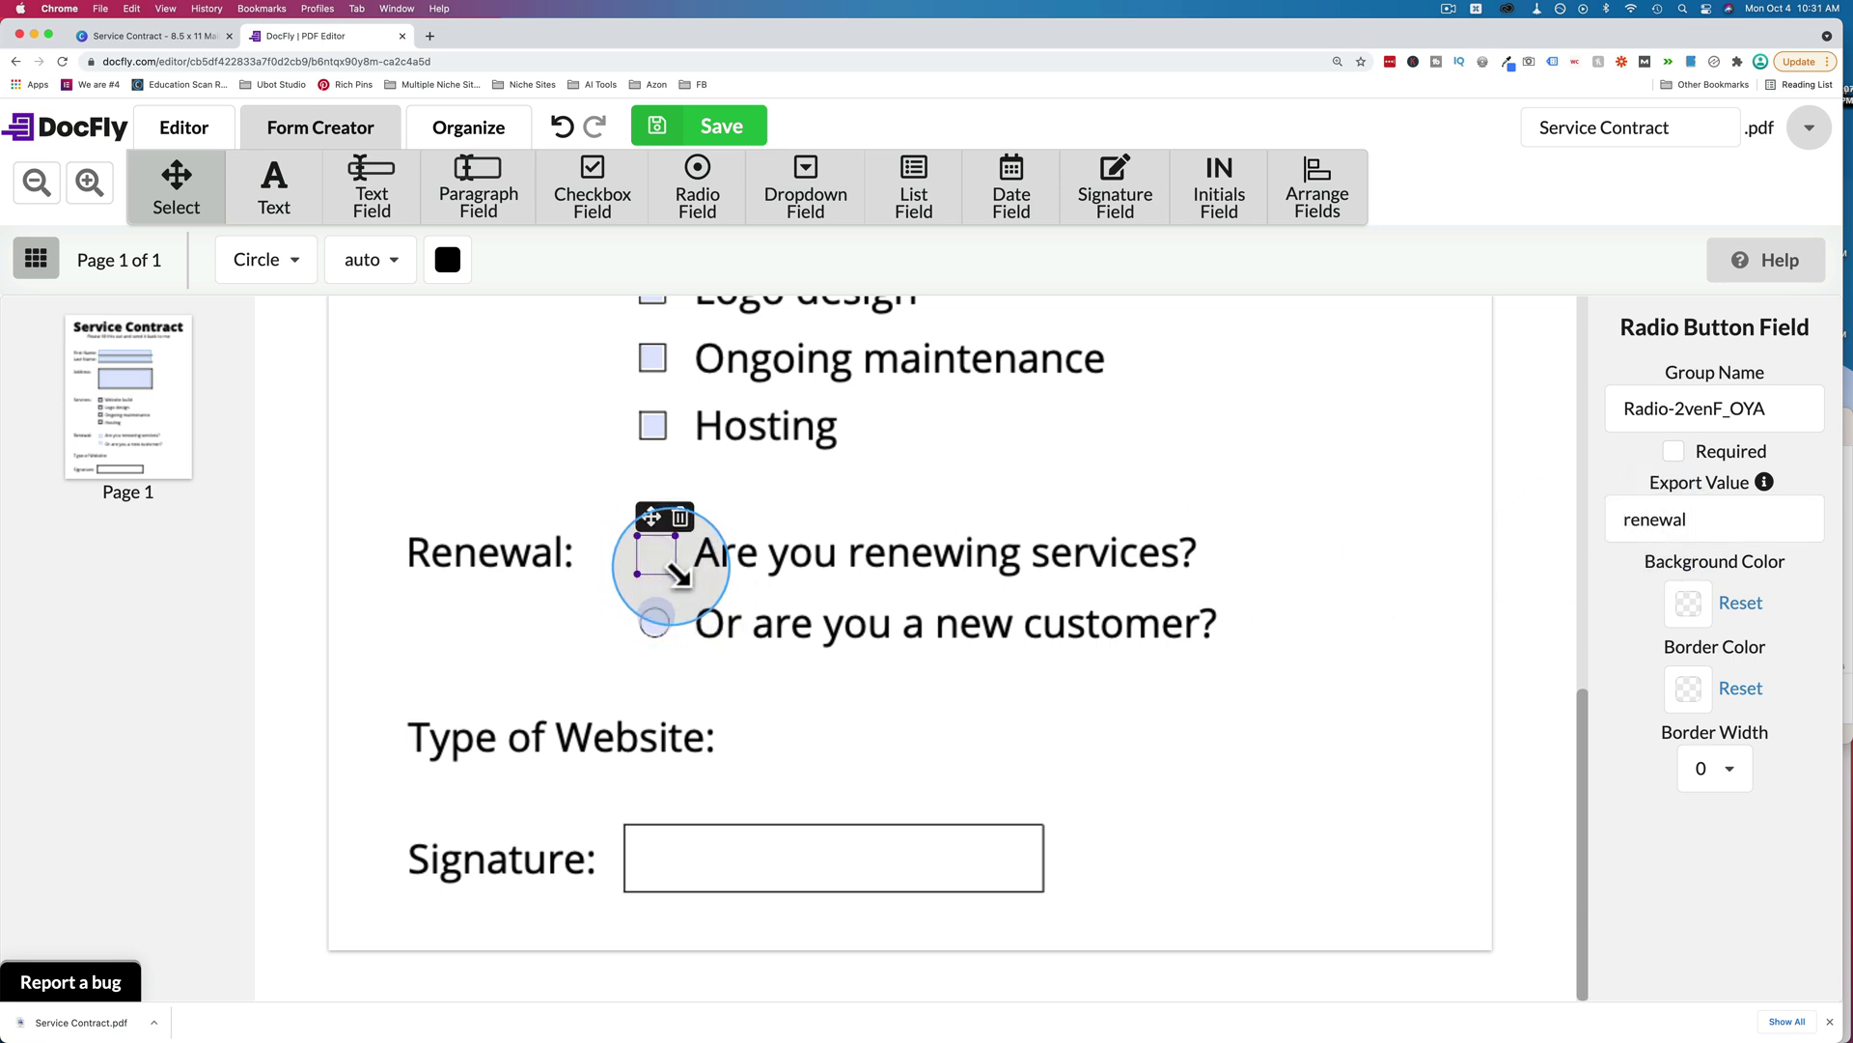
mouse_move(669, 574)
mouse_down()
mouse_move(628, 537)
mouse_move(649, 560)
mouse_up()
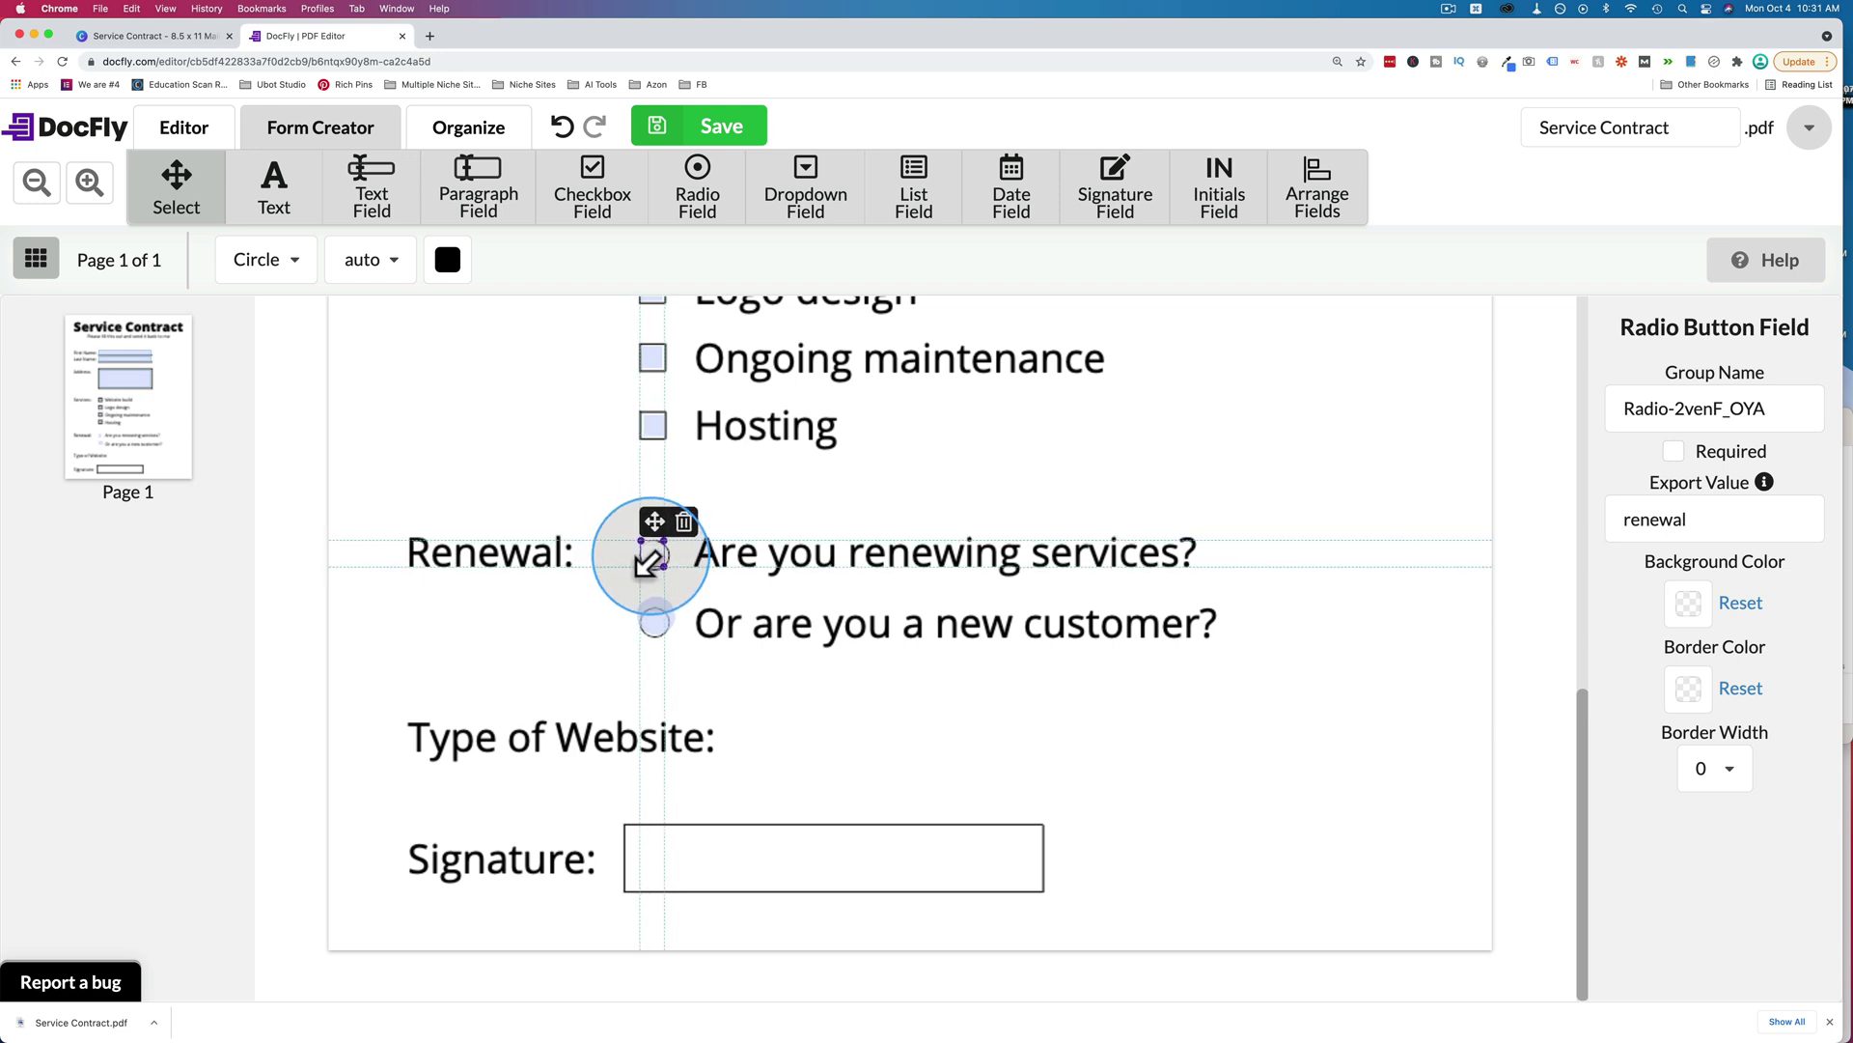
click(705, 674)
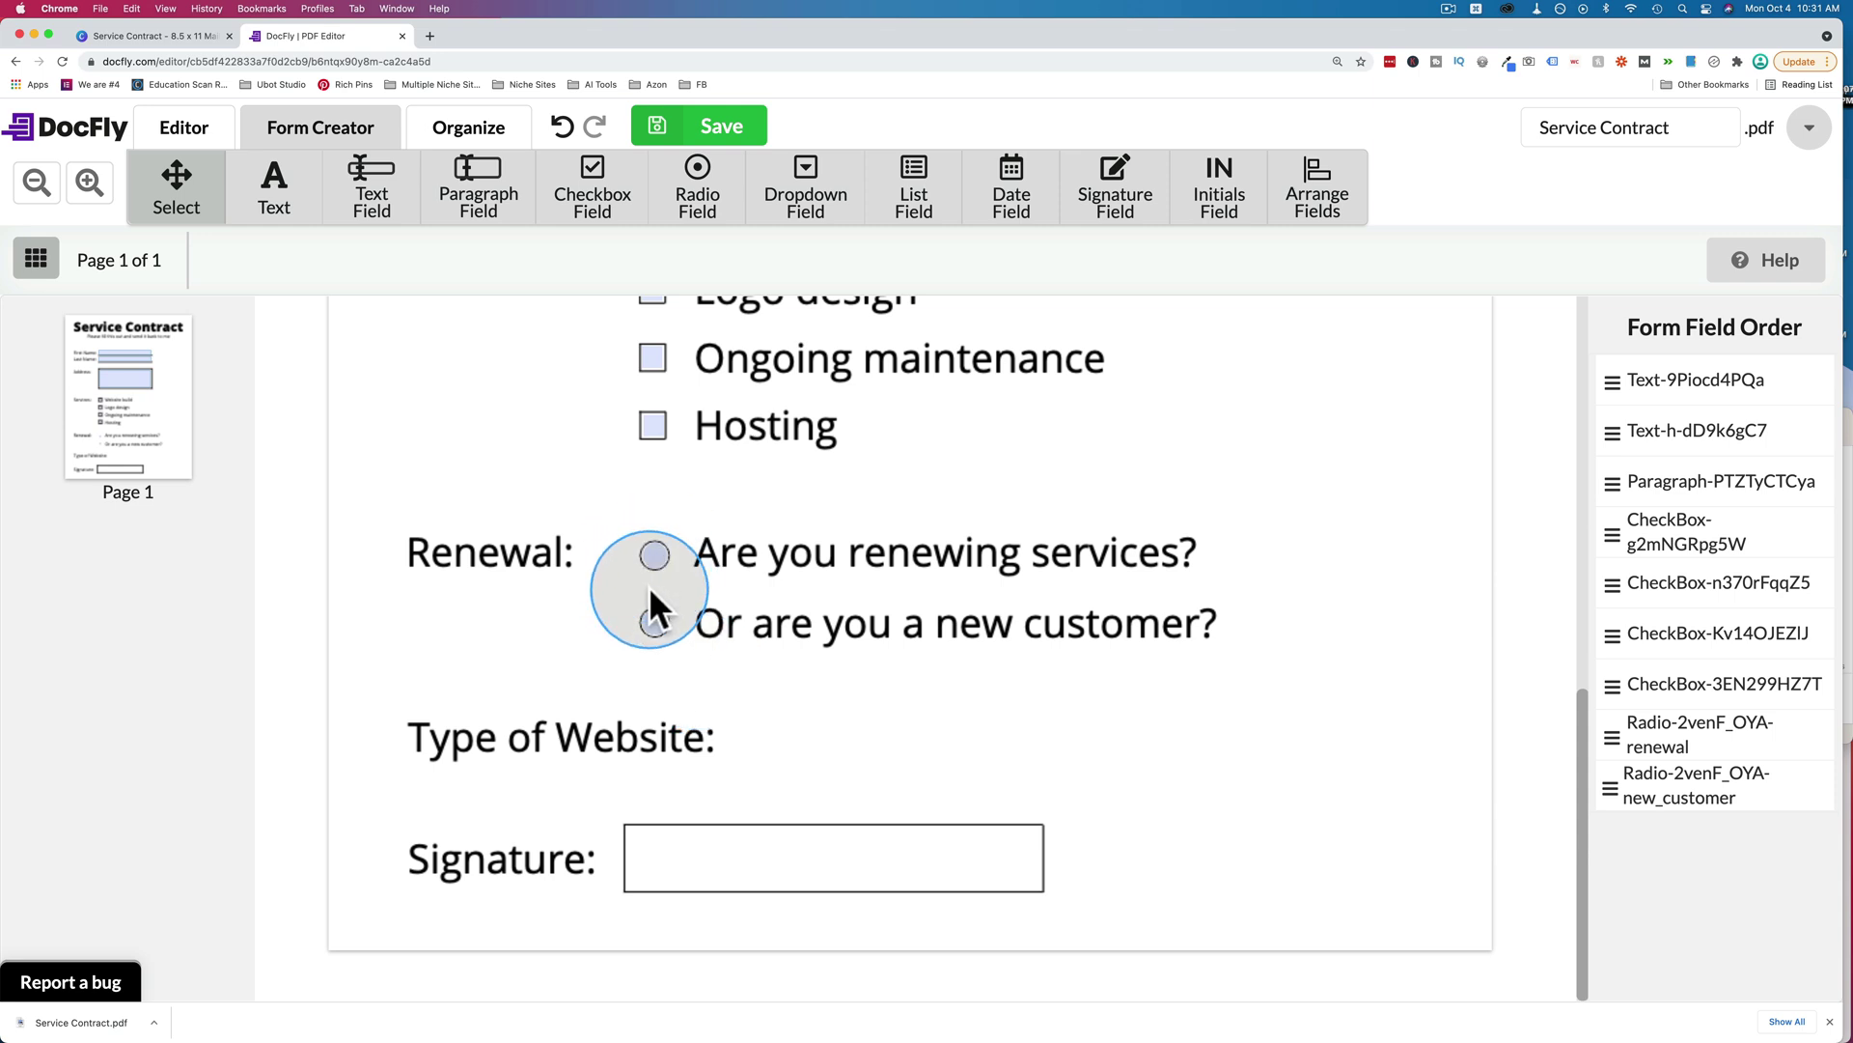
click(716, 160)
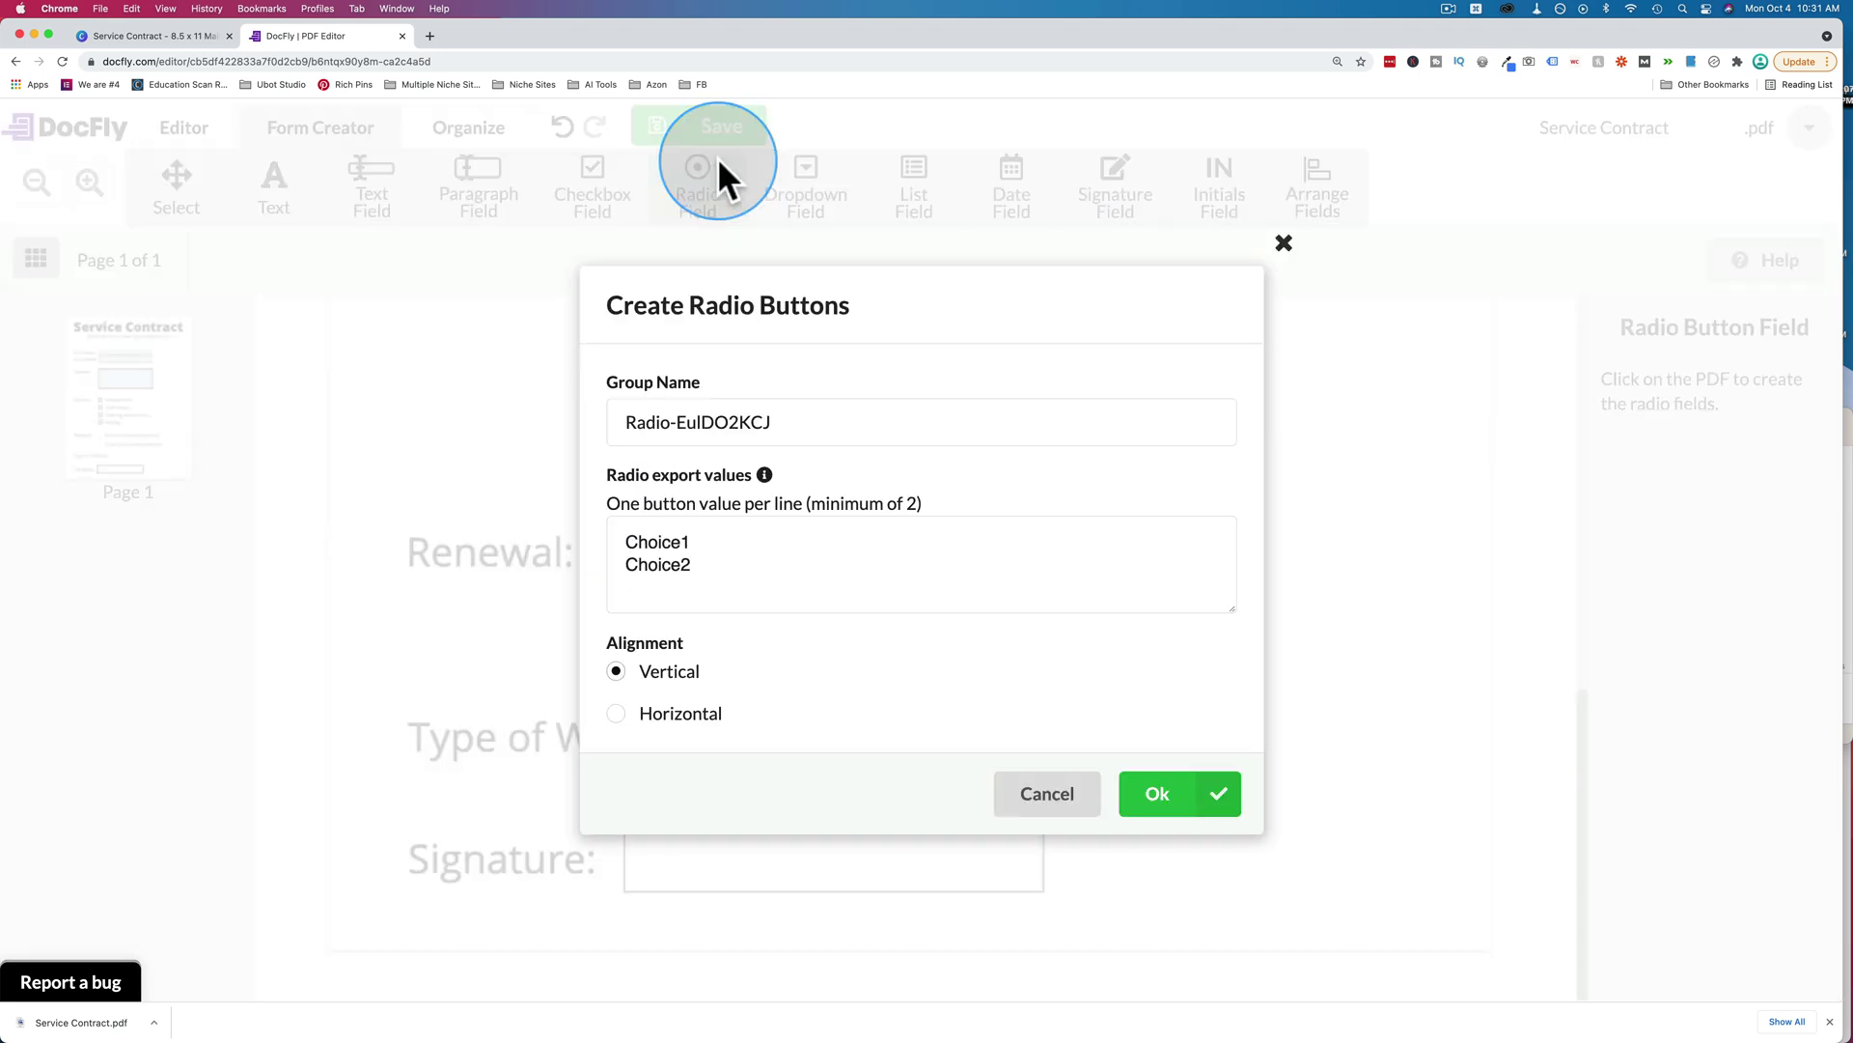
click(701, 546)
key(super+a)
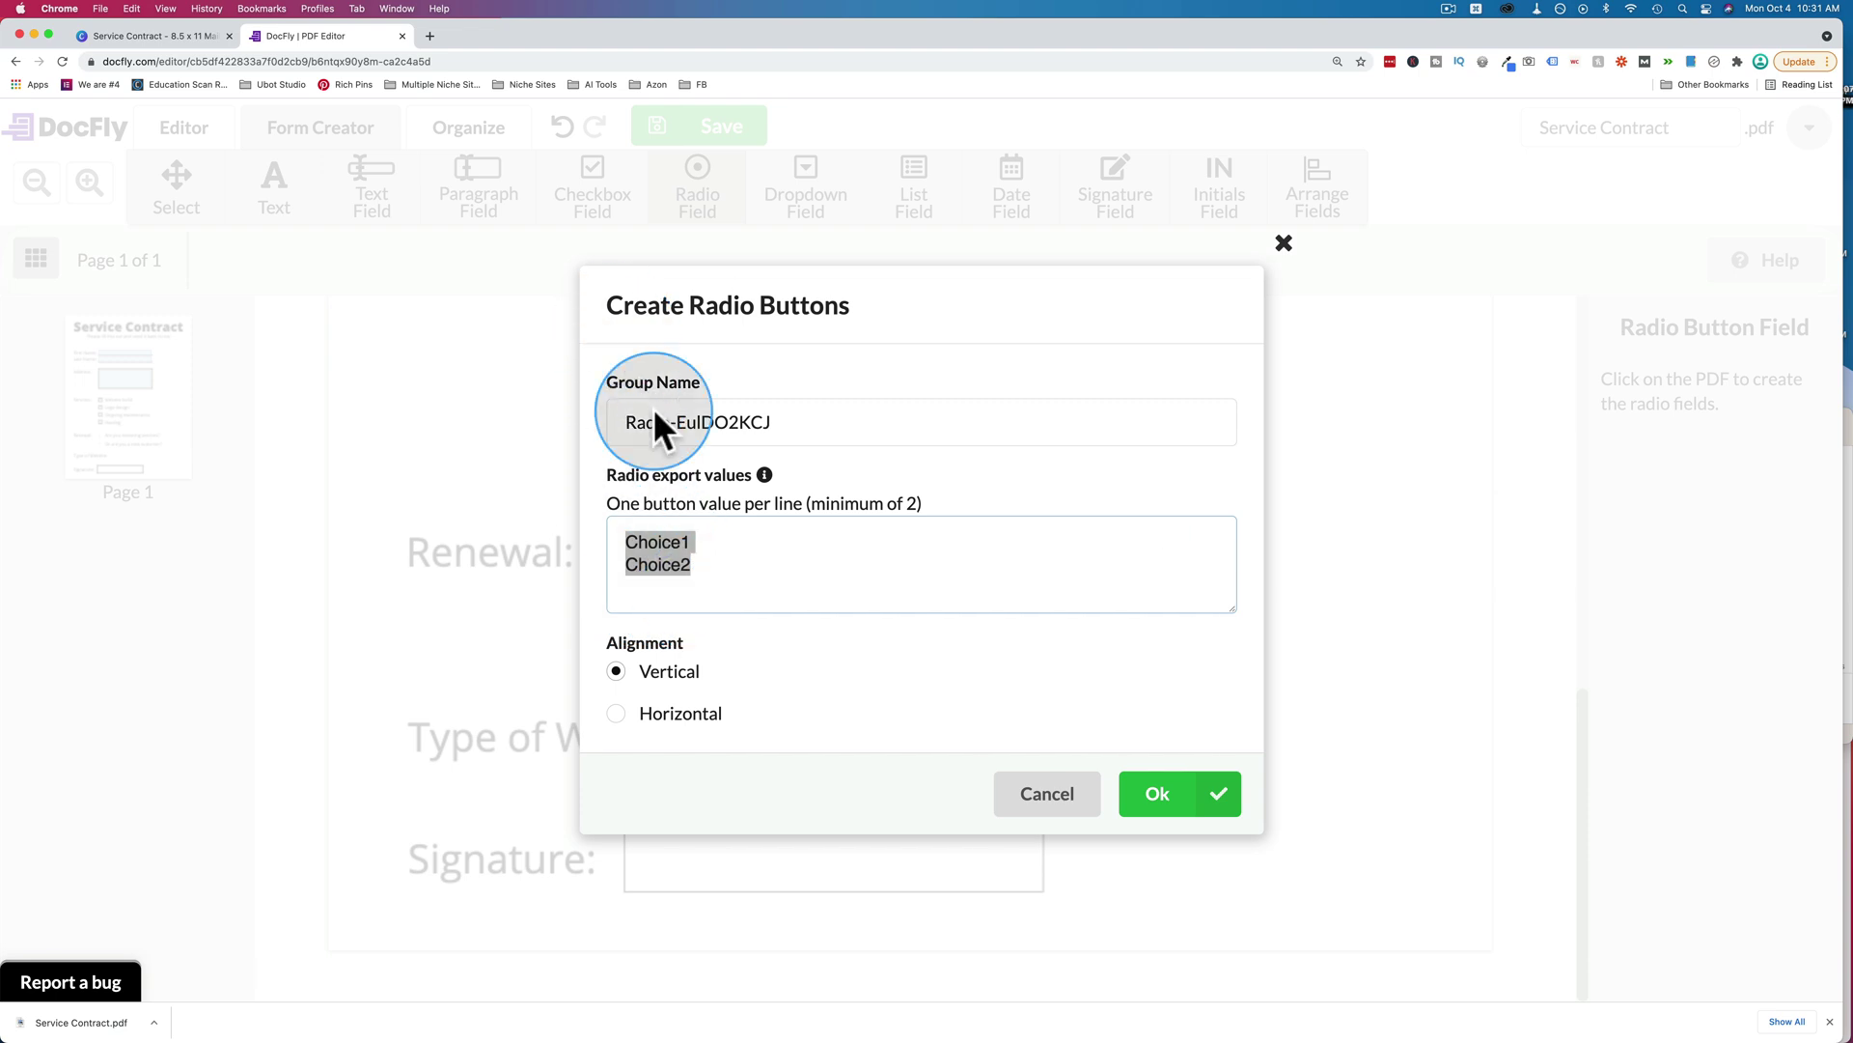
click(1048, 793)
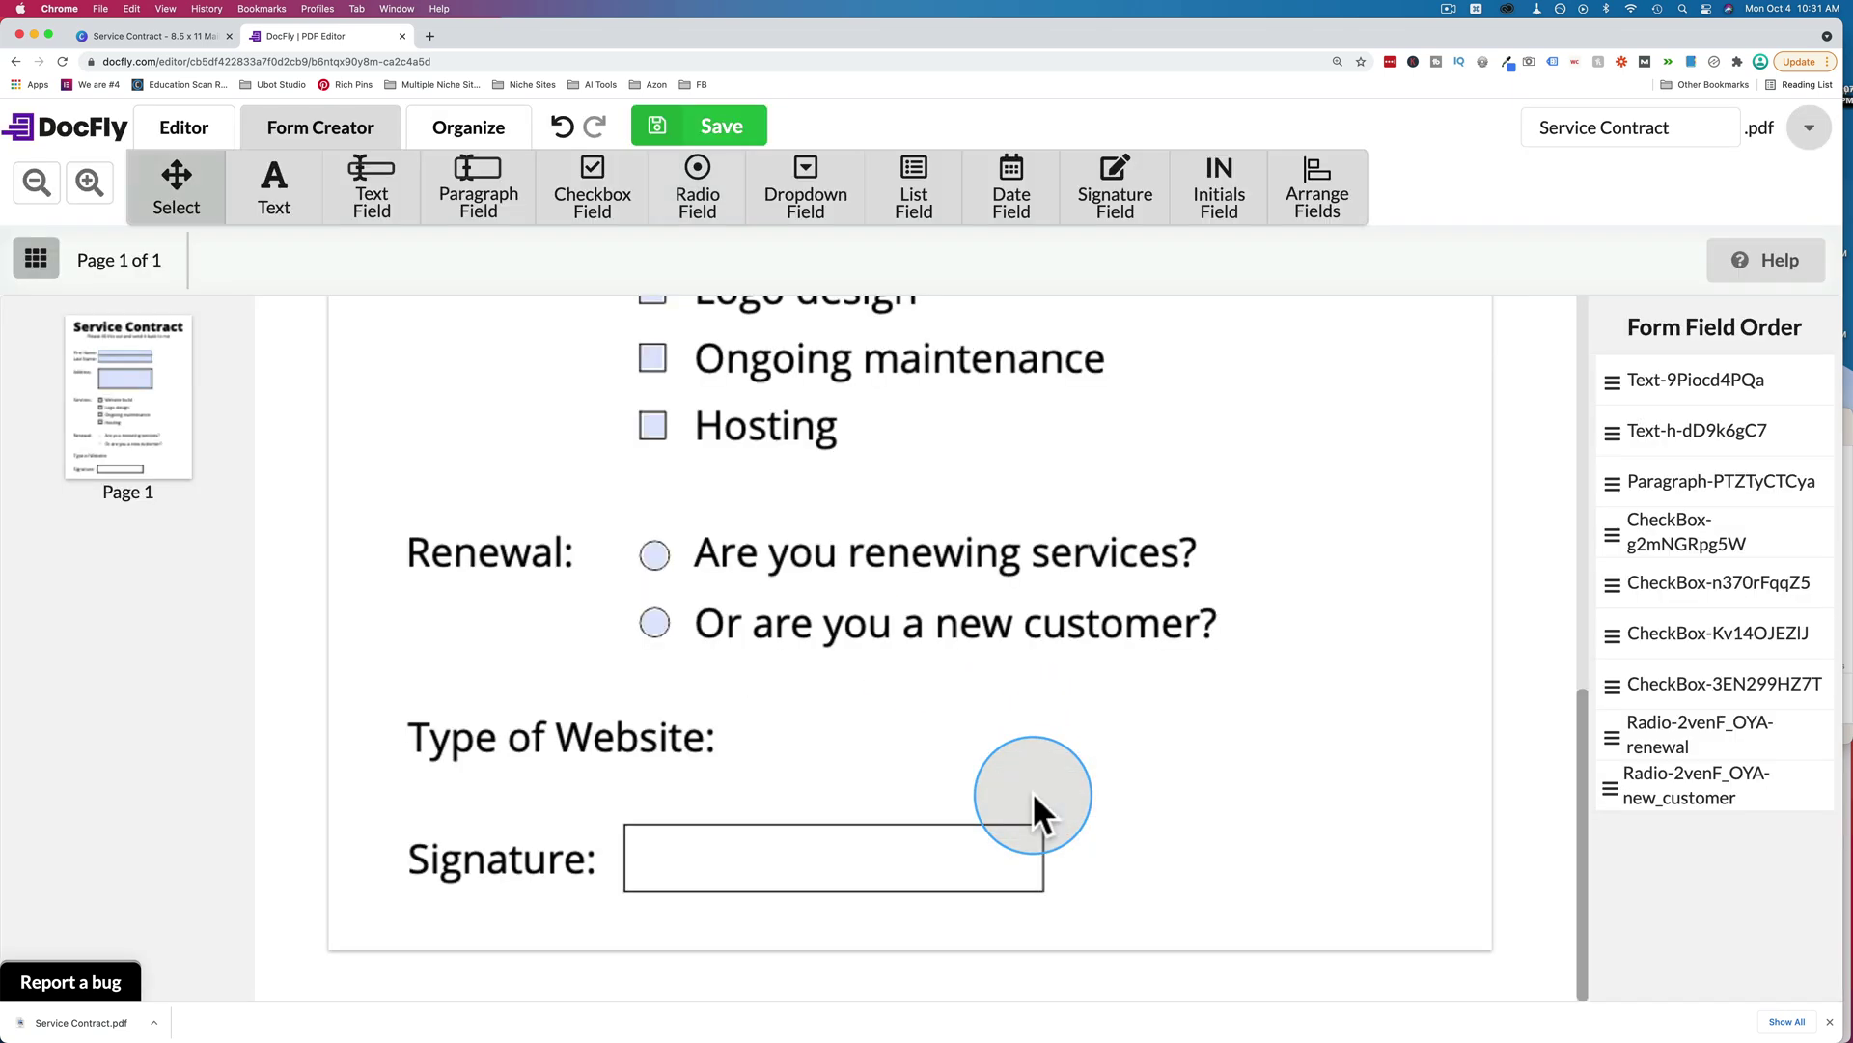
click(589, 203)
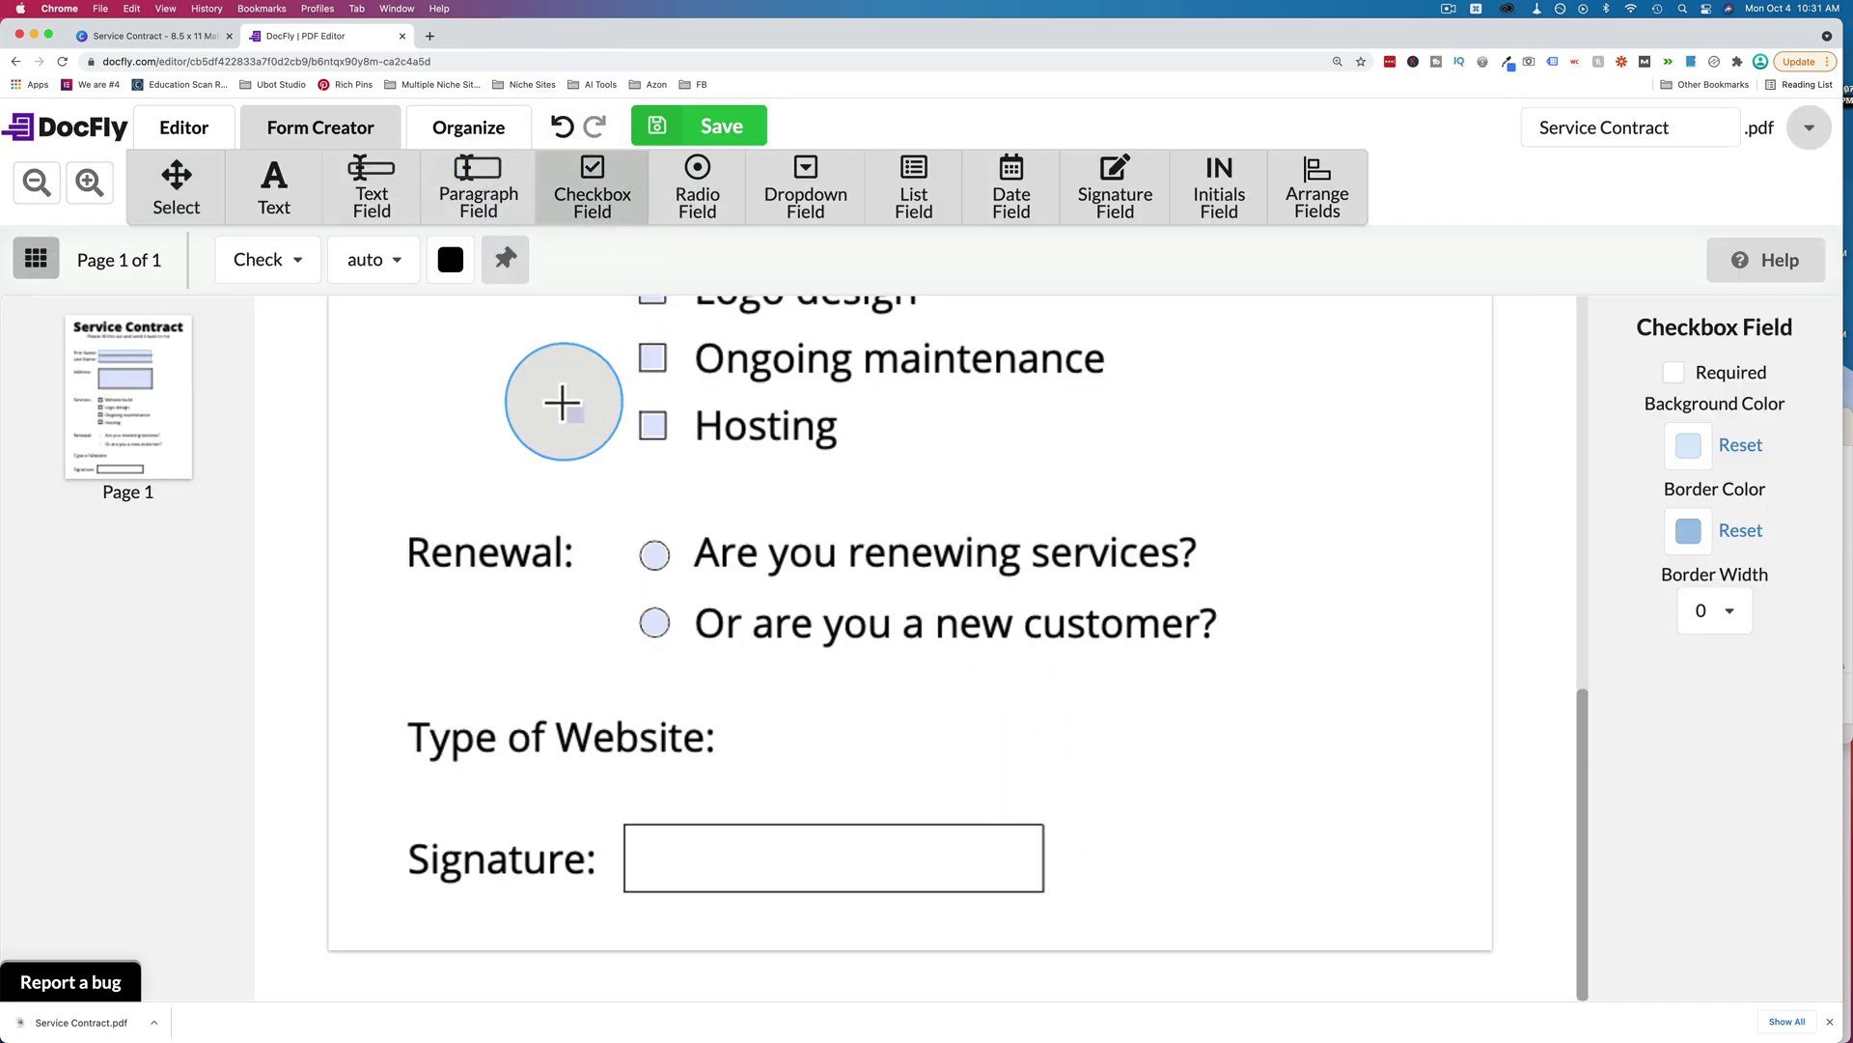
click(809, 475)
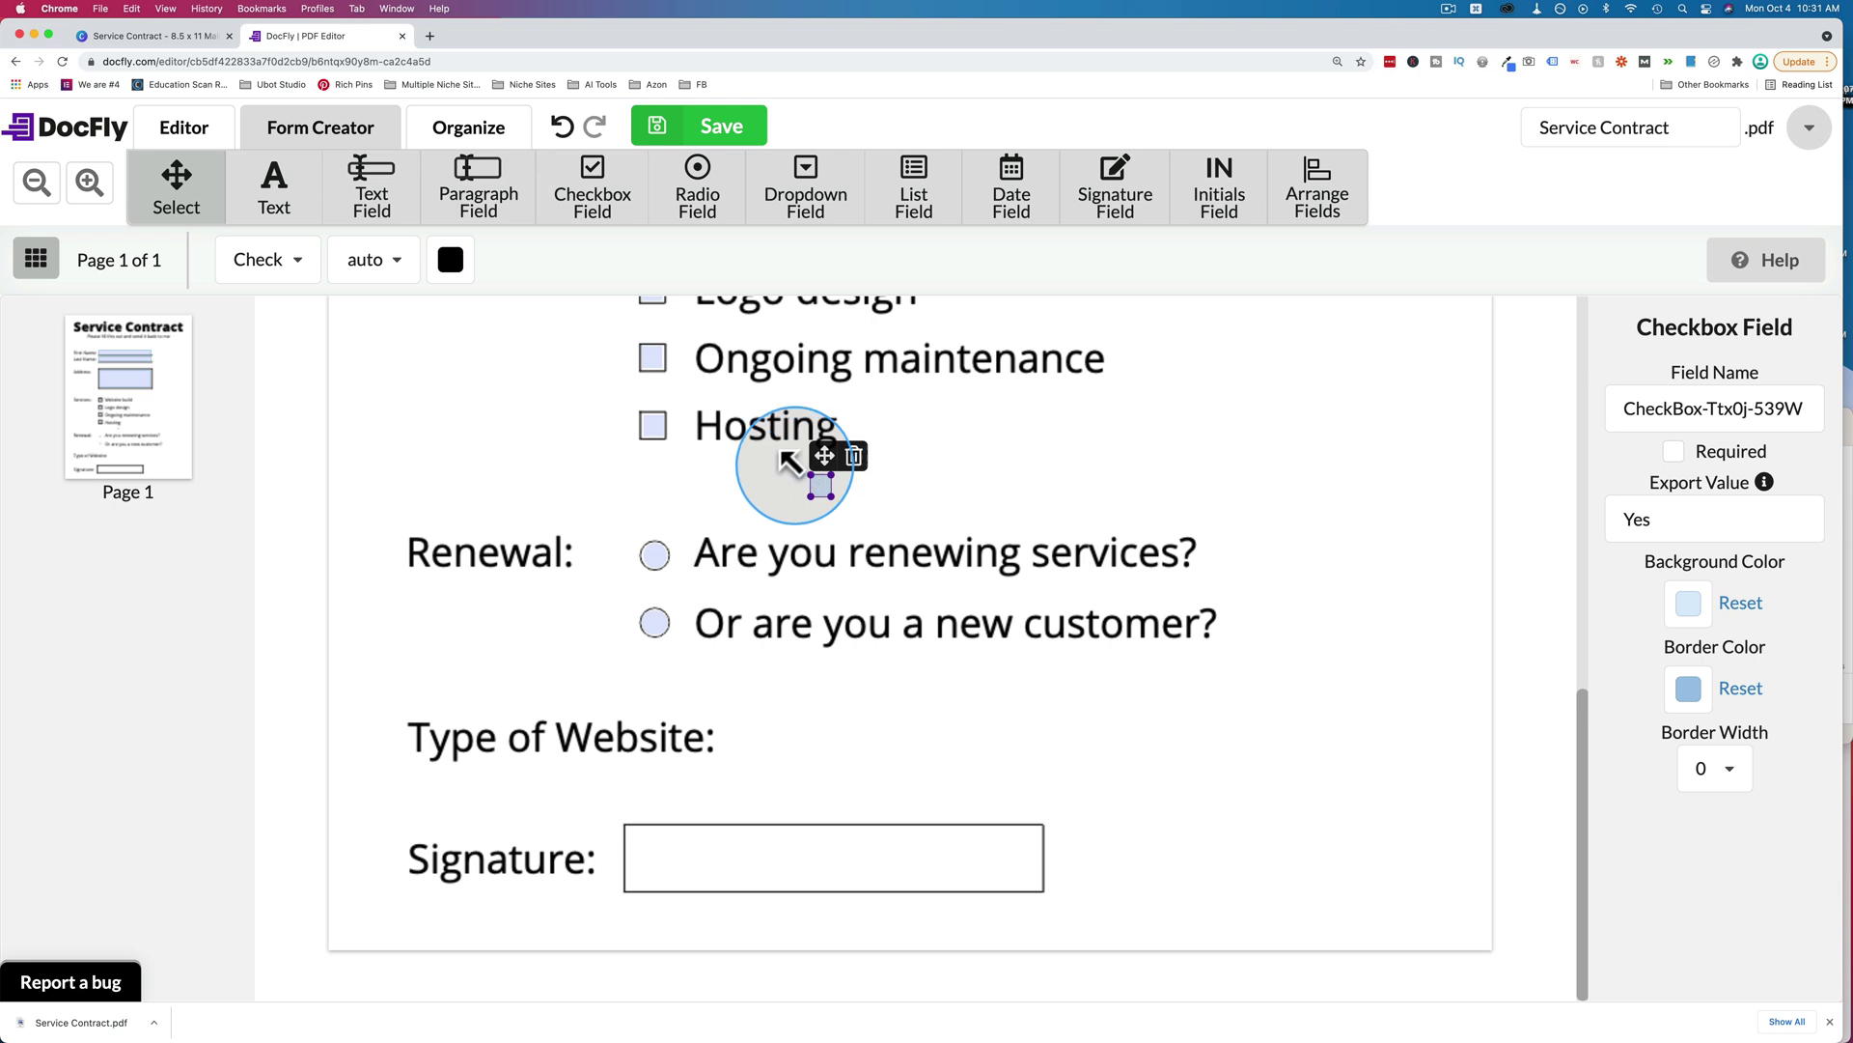
click(581, 180)
click(899, 471)
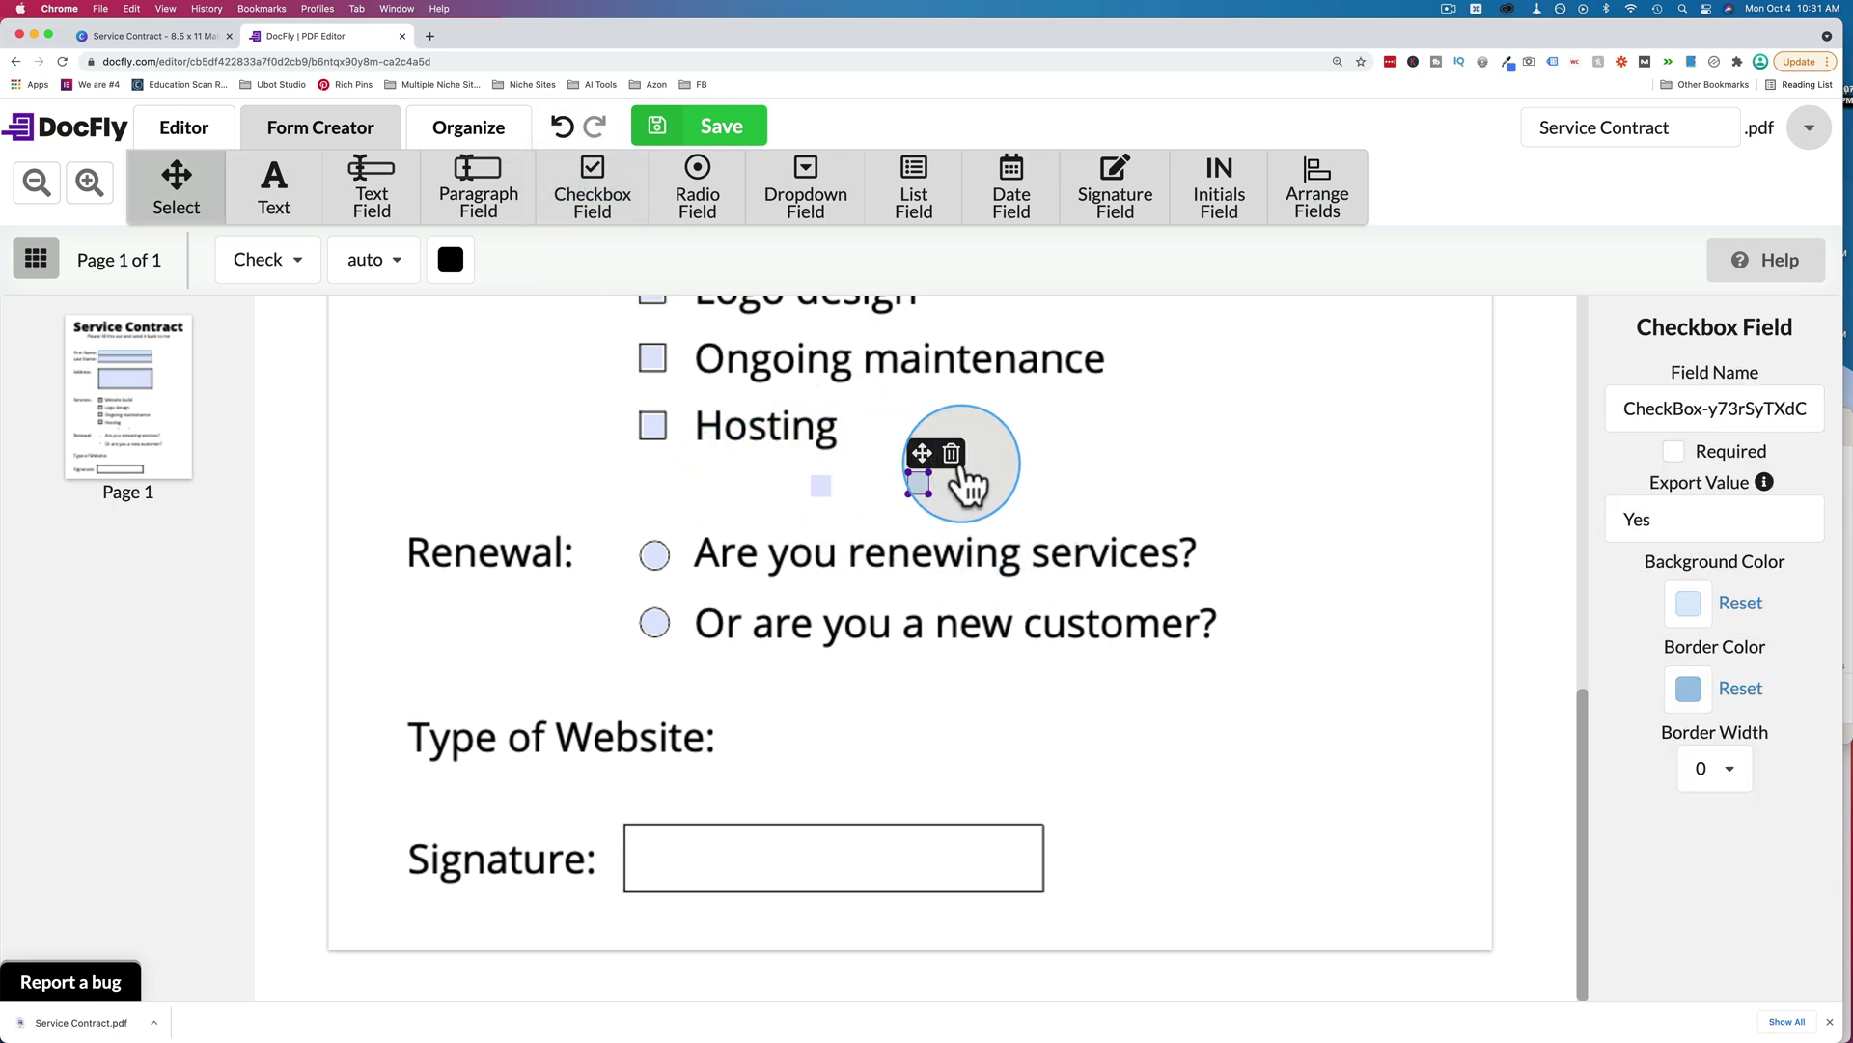
click(952, 453)
click(821, 485)
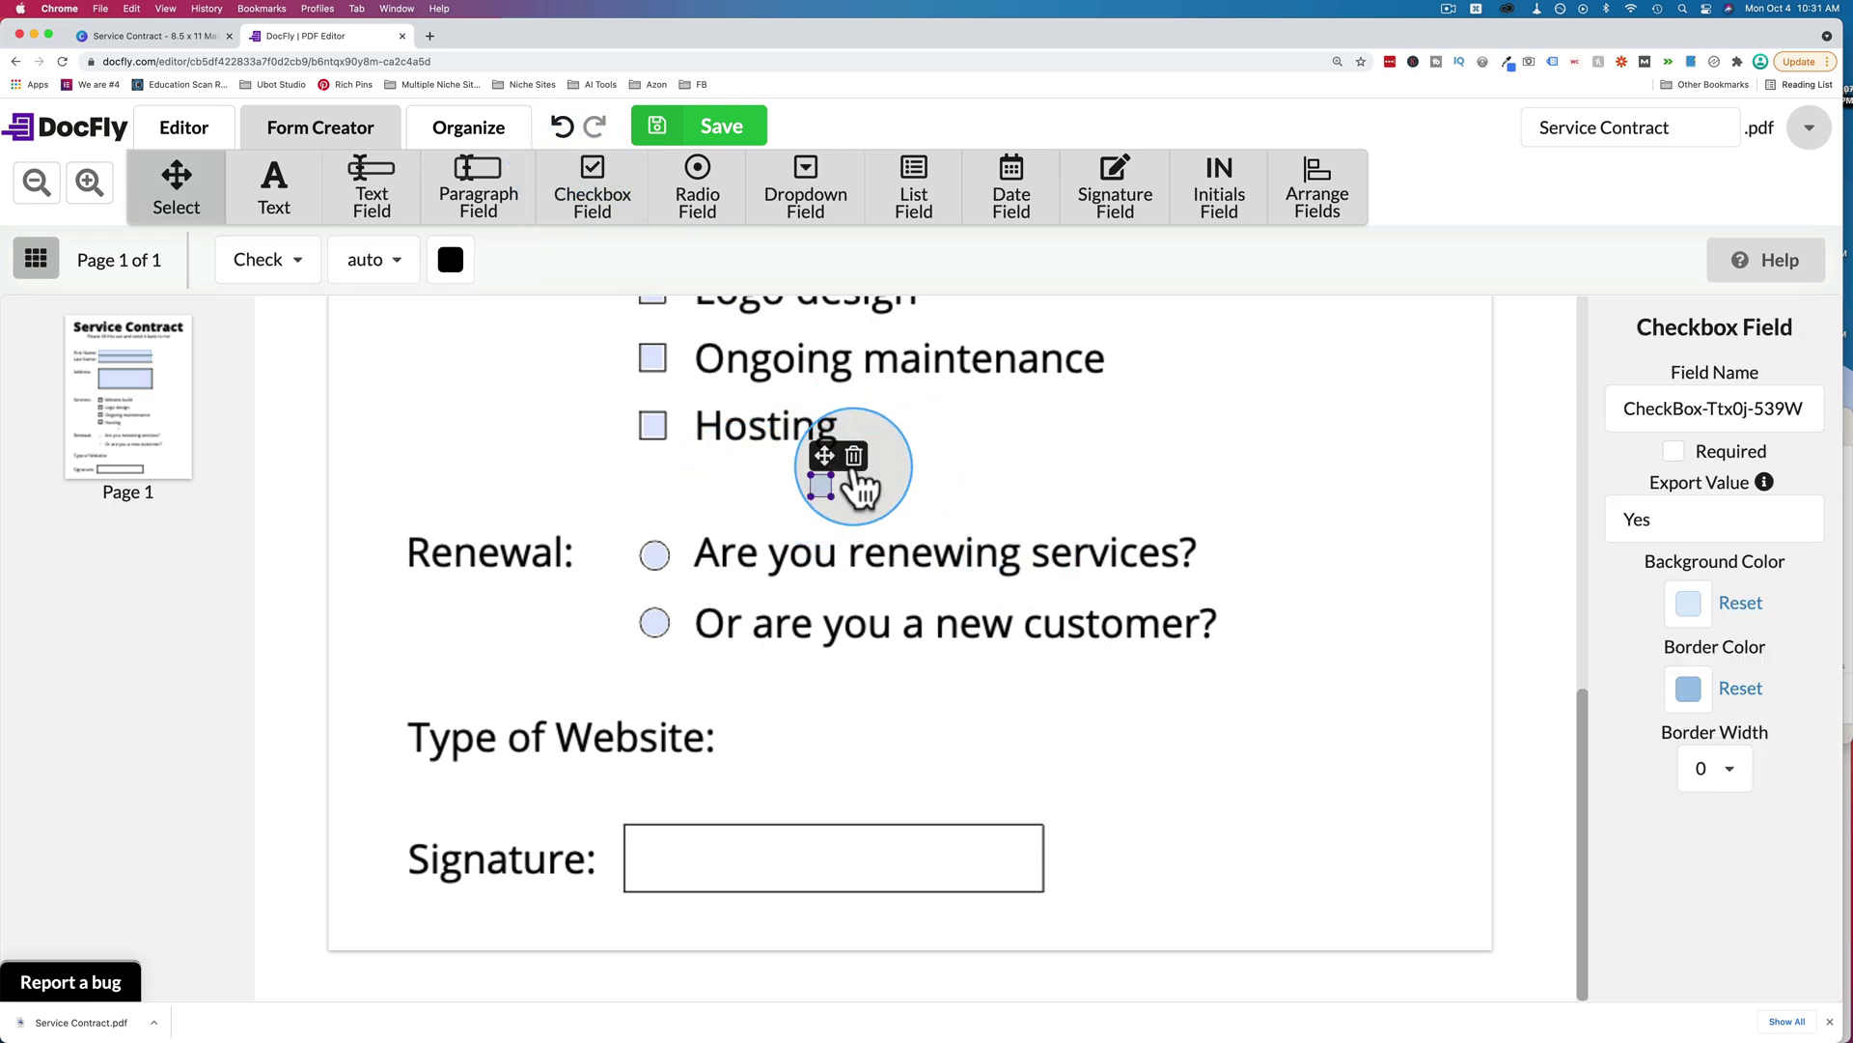
click(854, 456)
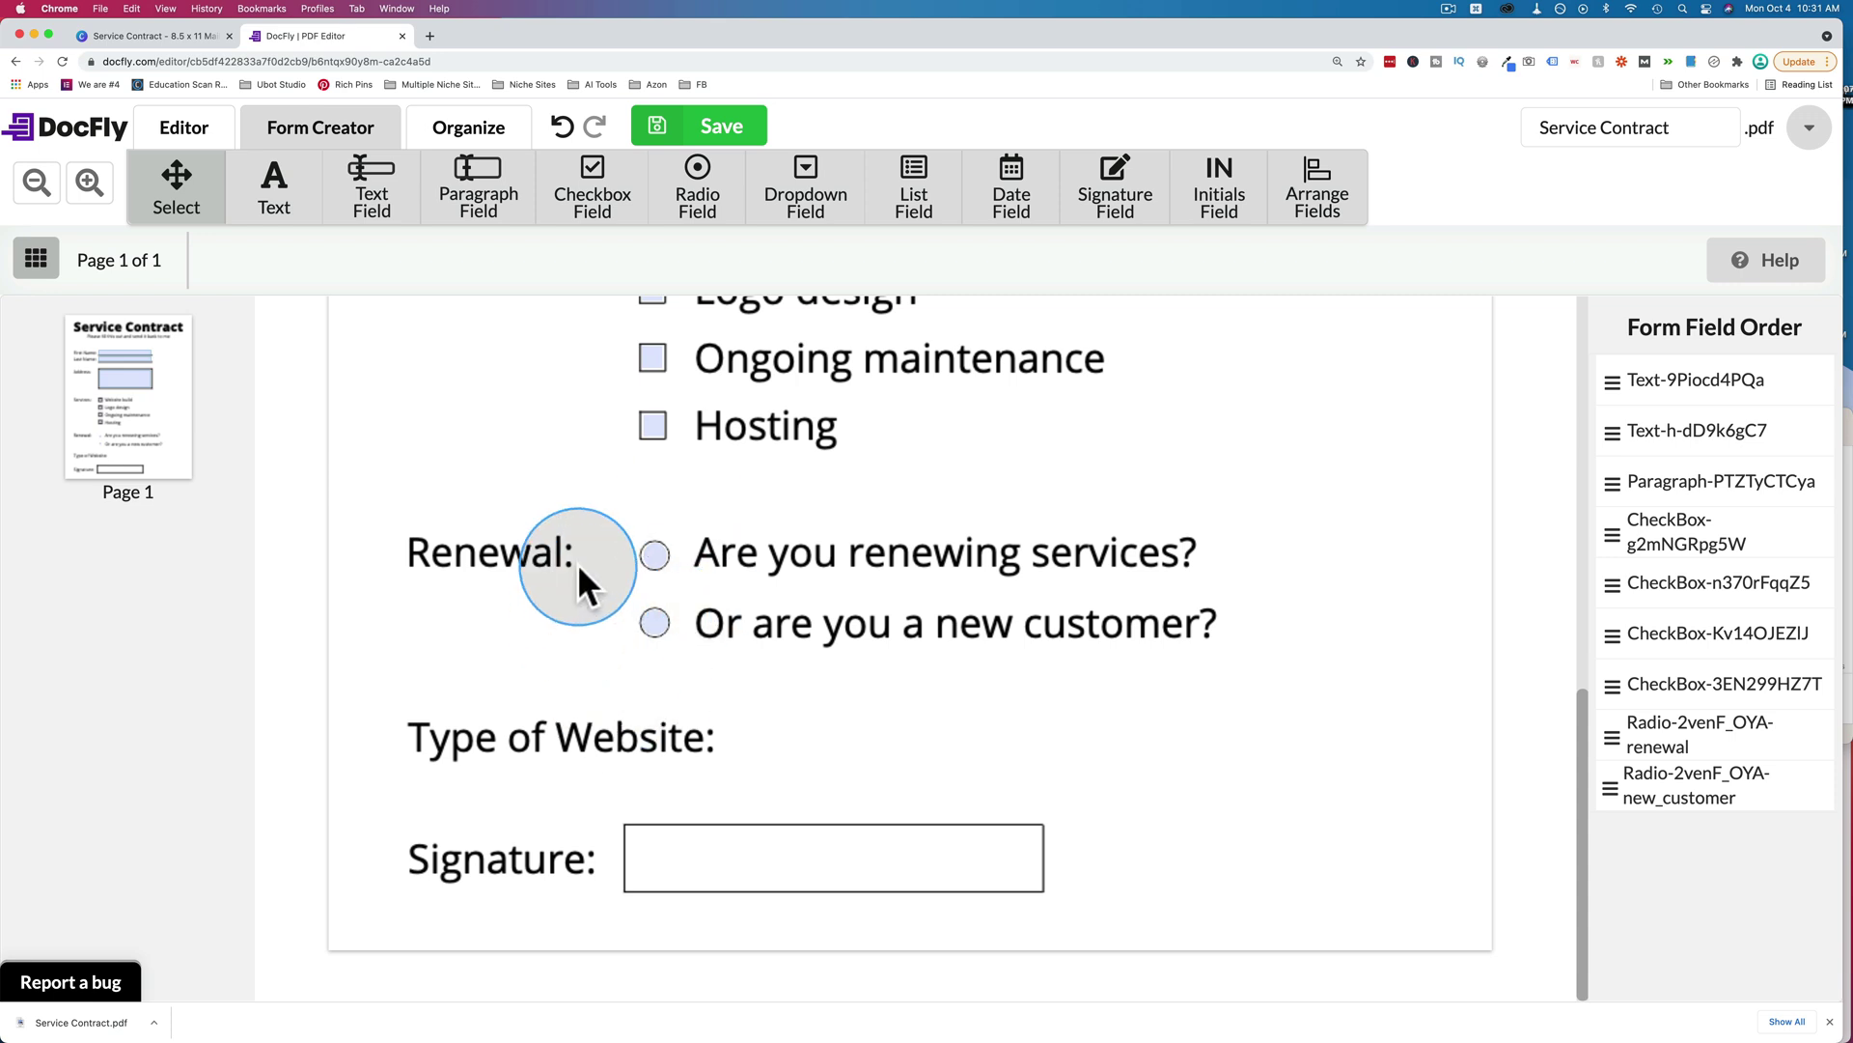
Place a widened dropdown beside Type of Website with choices Blog, eCommerce and Brochure.
click(806, 208)
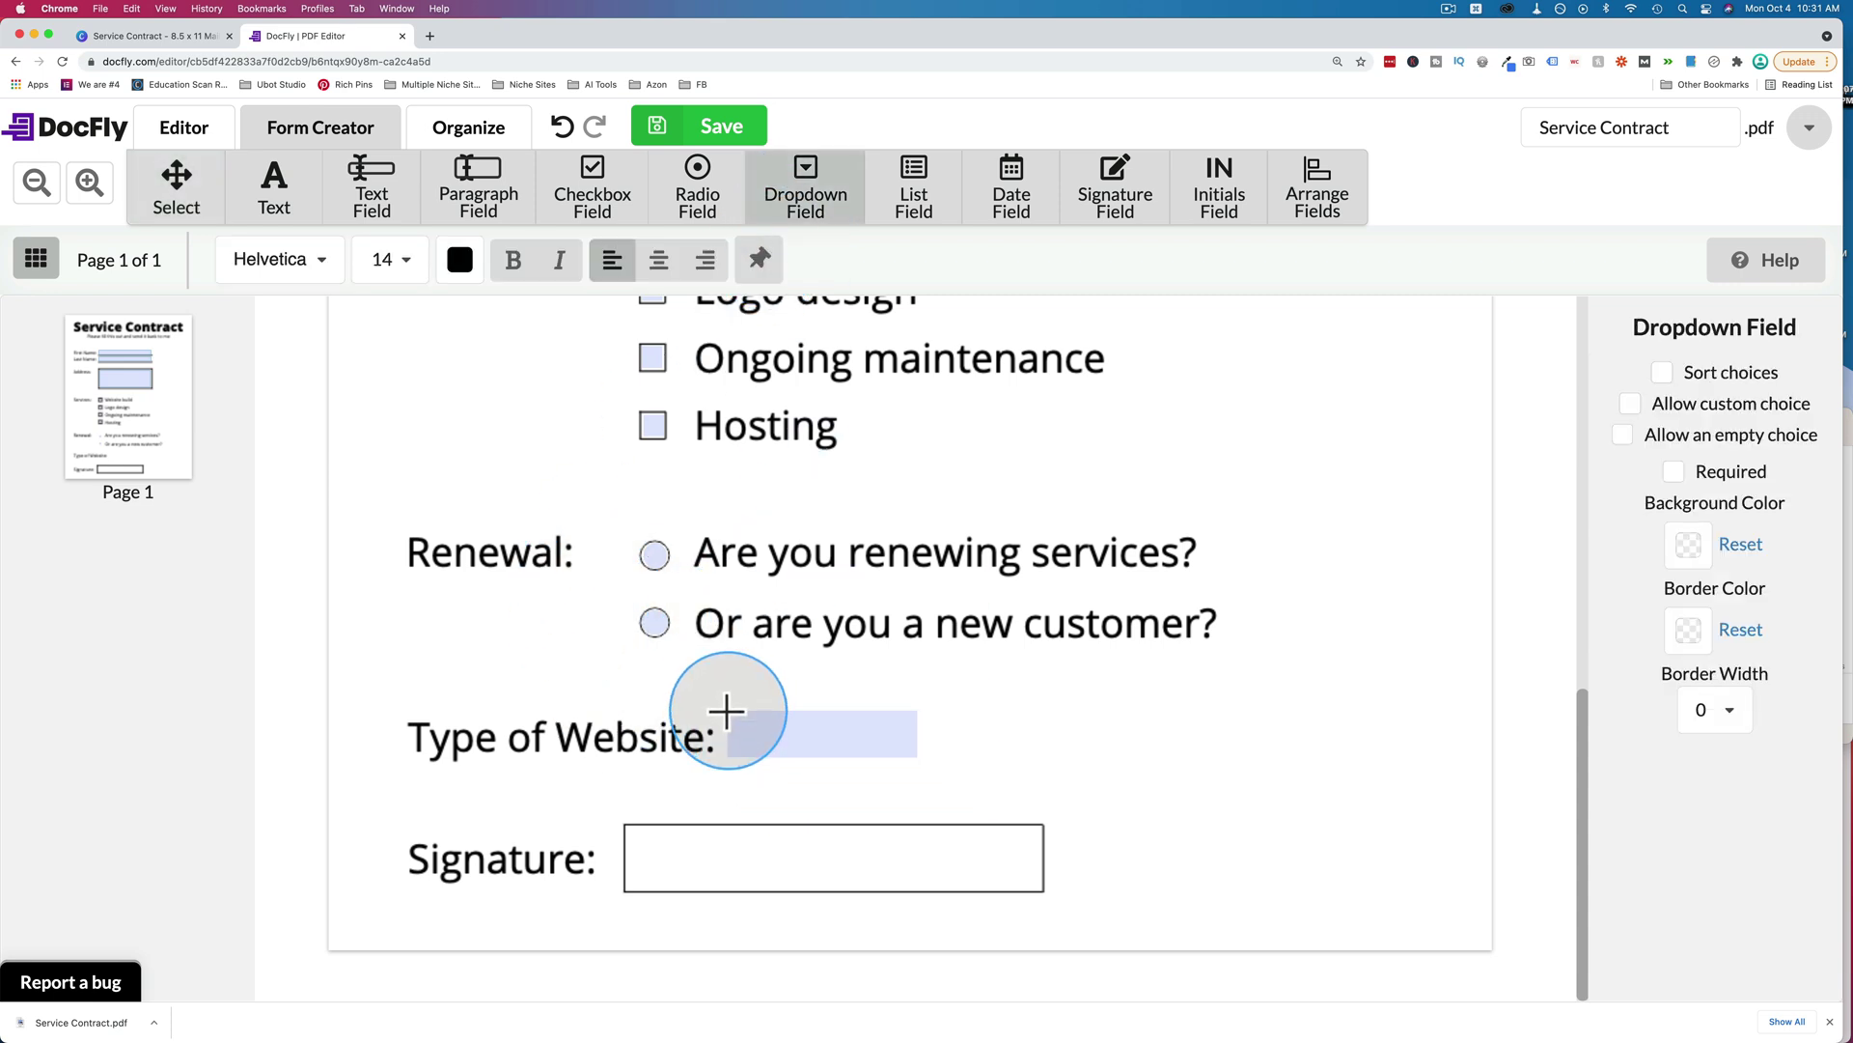
click(727, 711)
drag(918, 737, 1109, 730)
click(1680, 423)
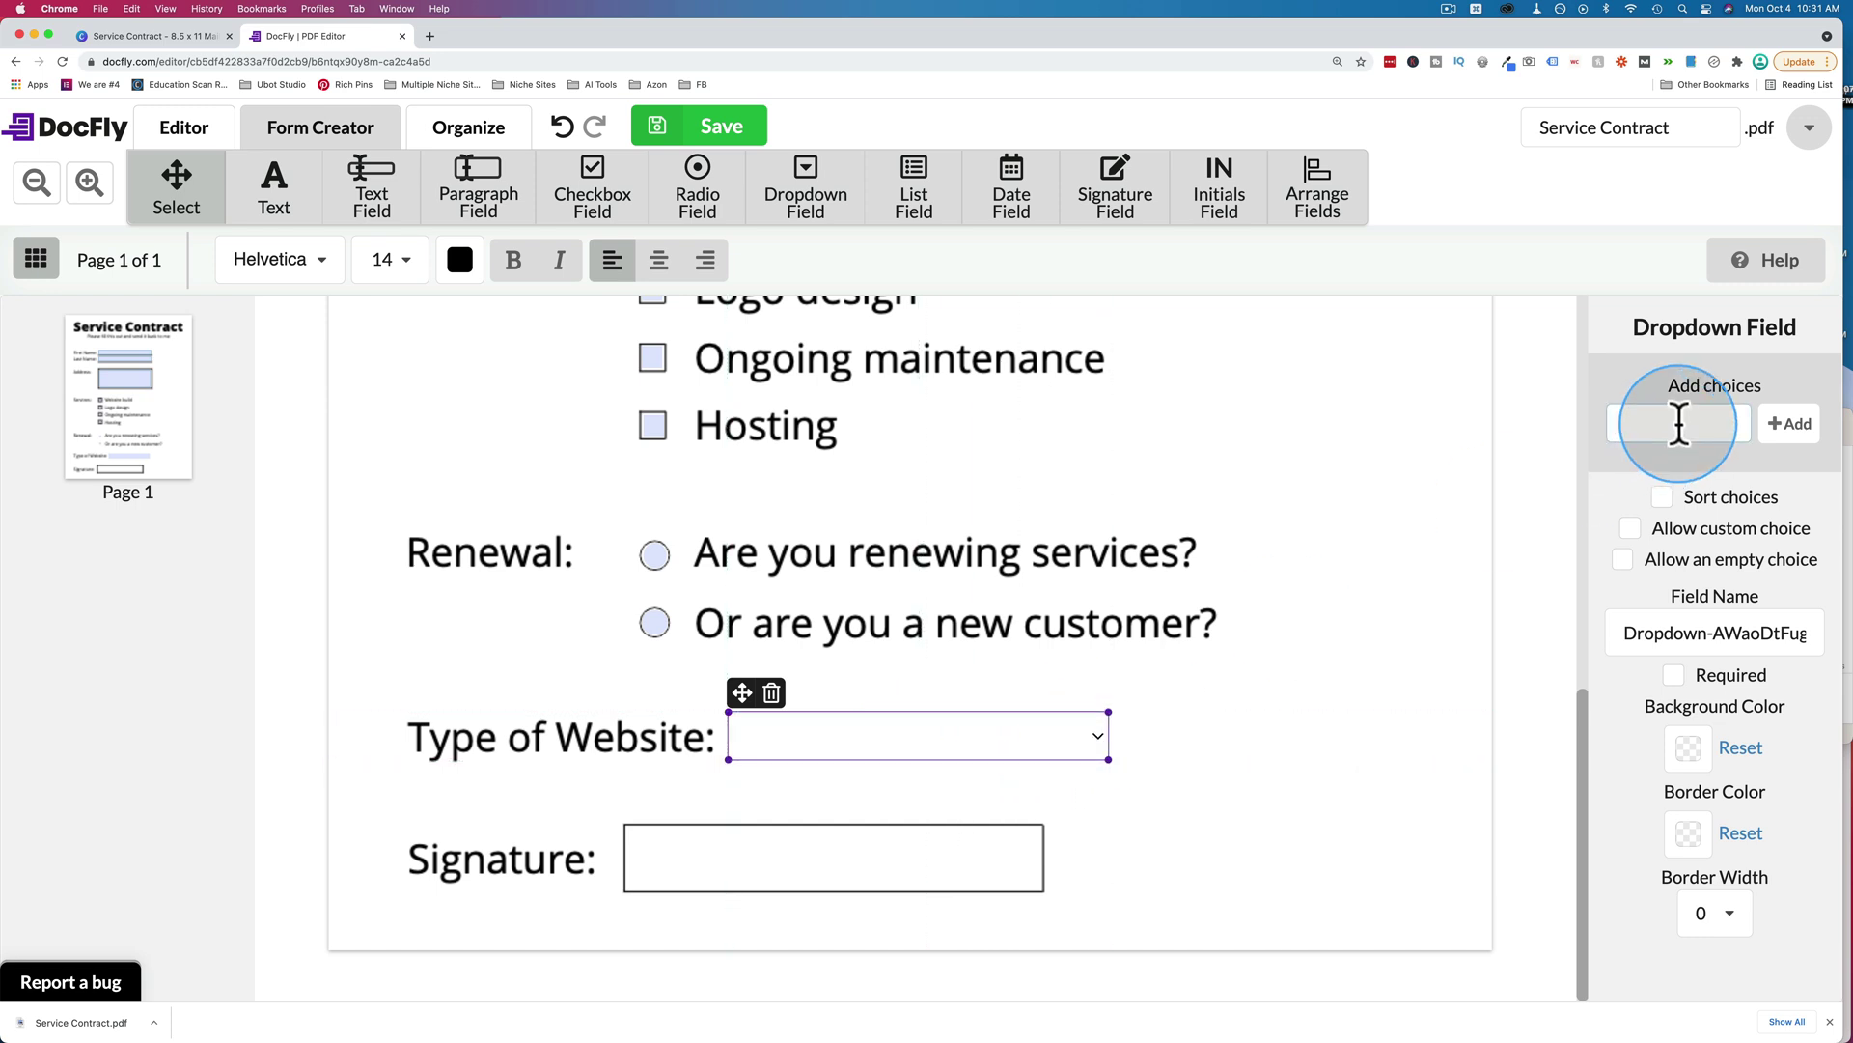
text(Blog)
click(1789, 424)
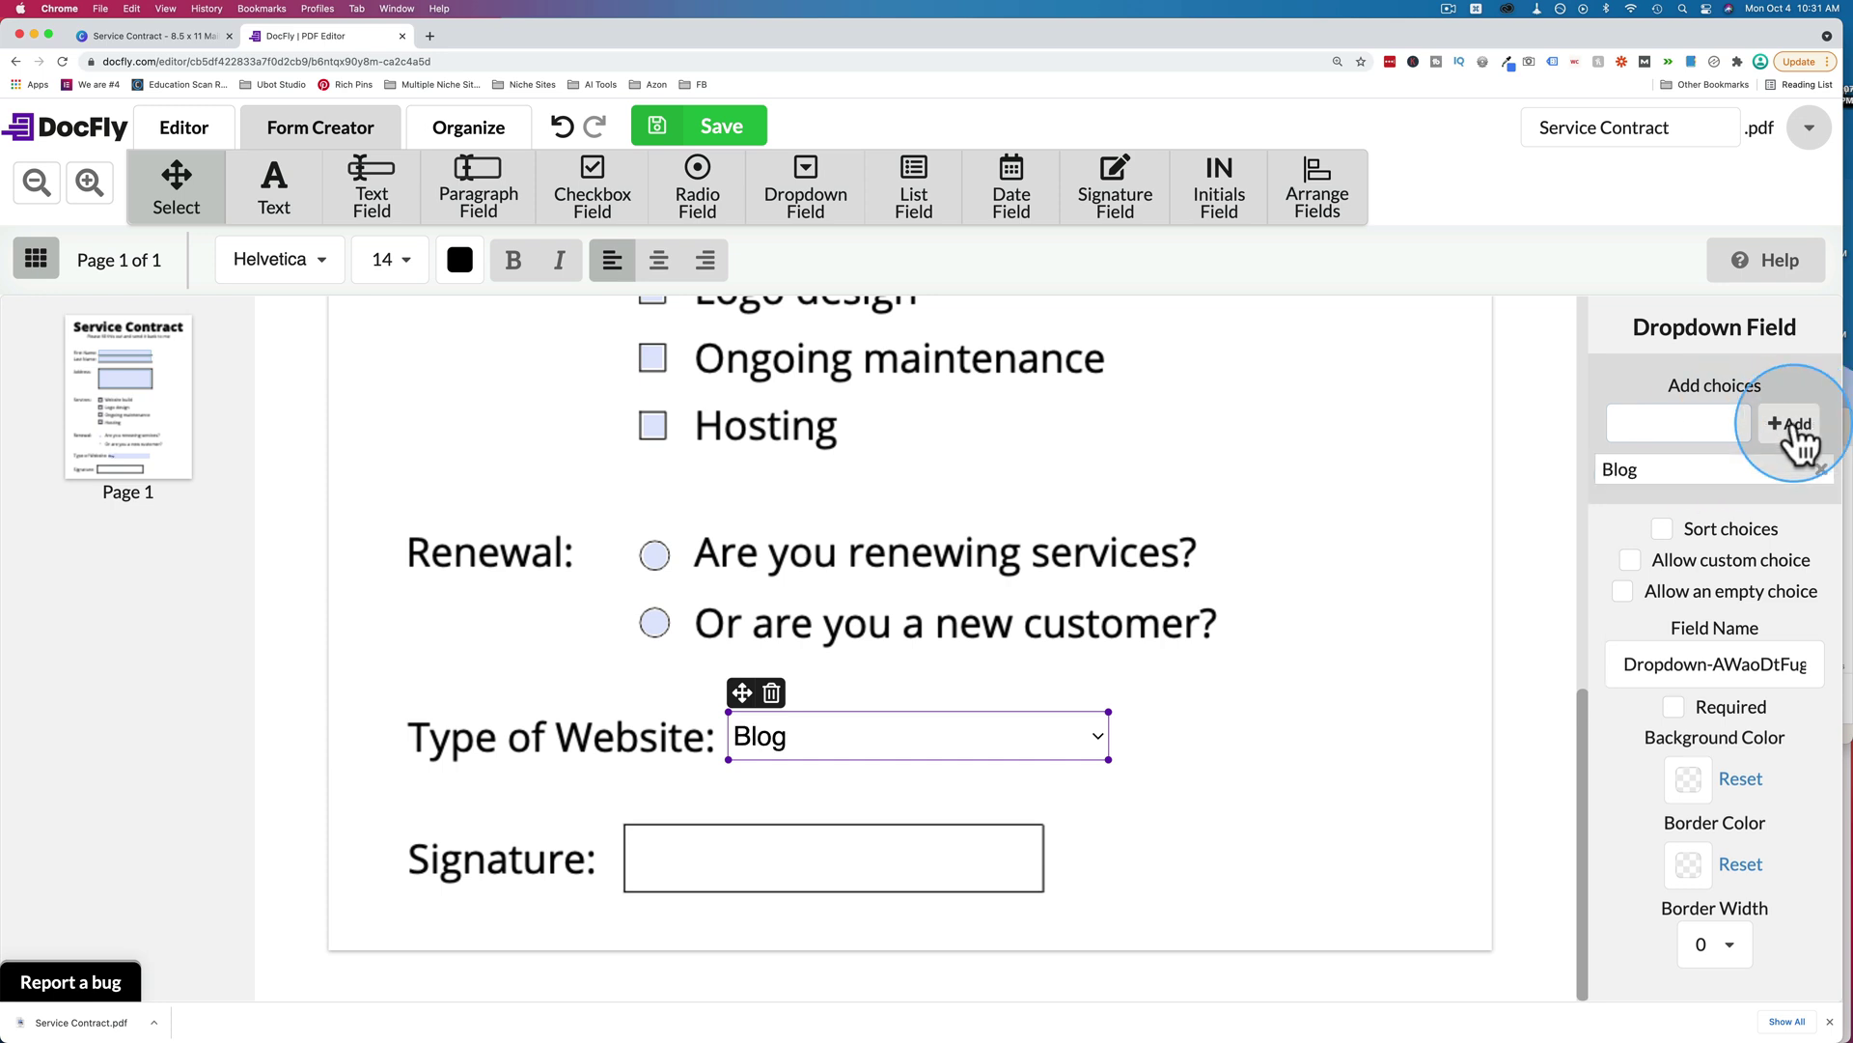
click(1683, 423)
text(eComme)
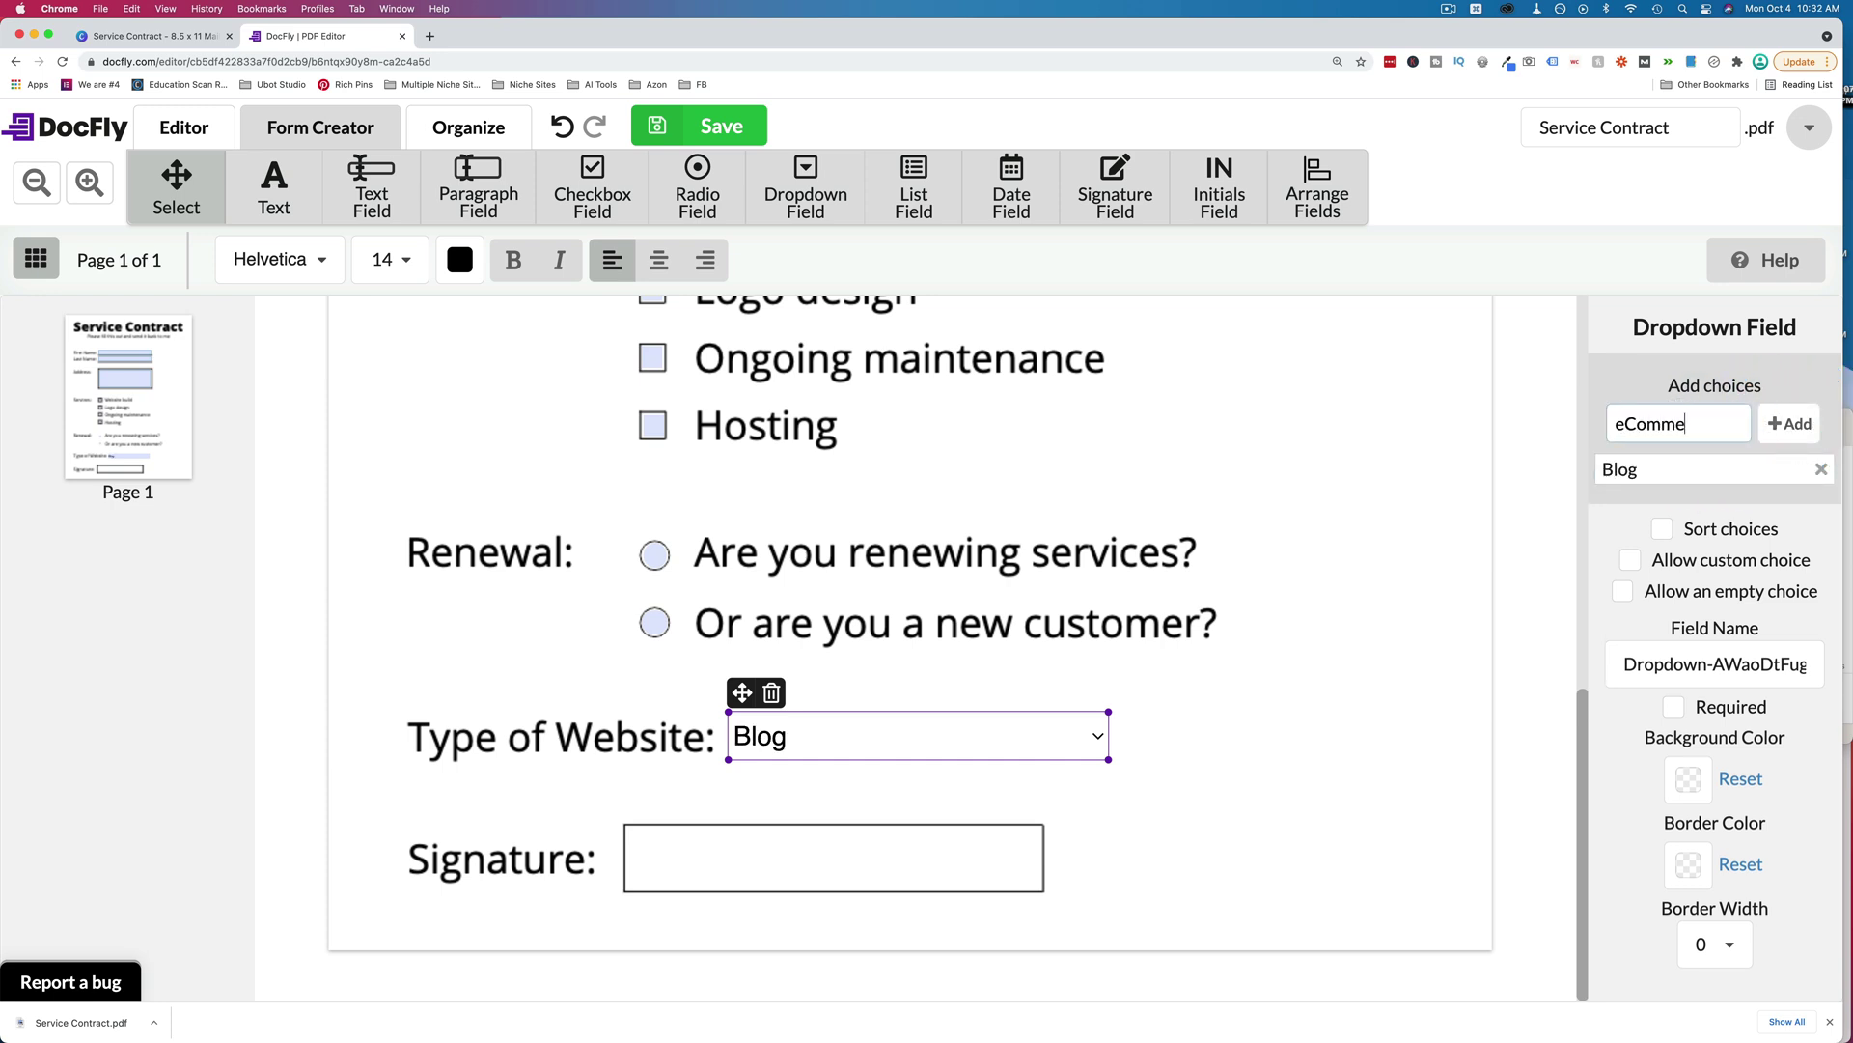
text(rce)
click(1788, 422)
click(1705, 425)
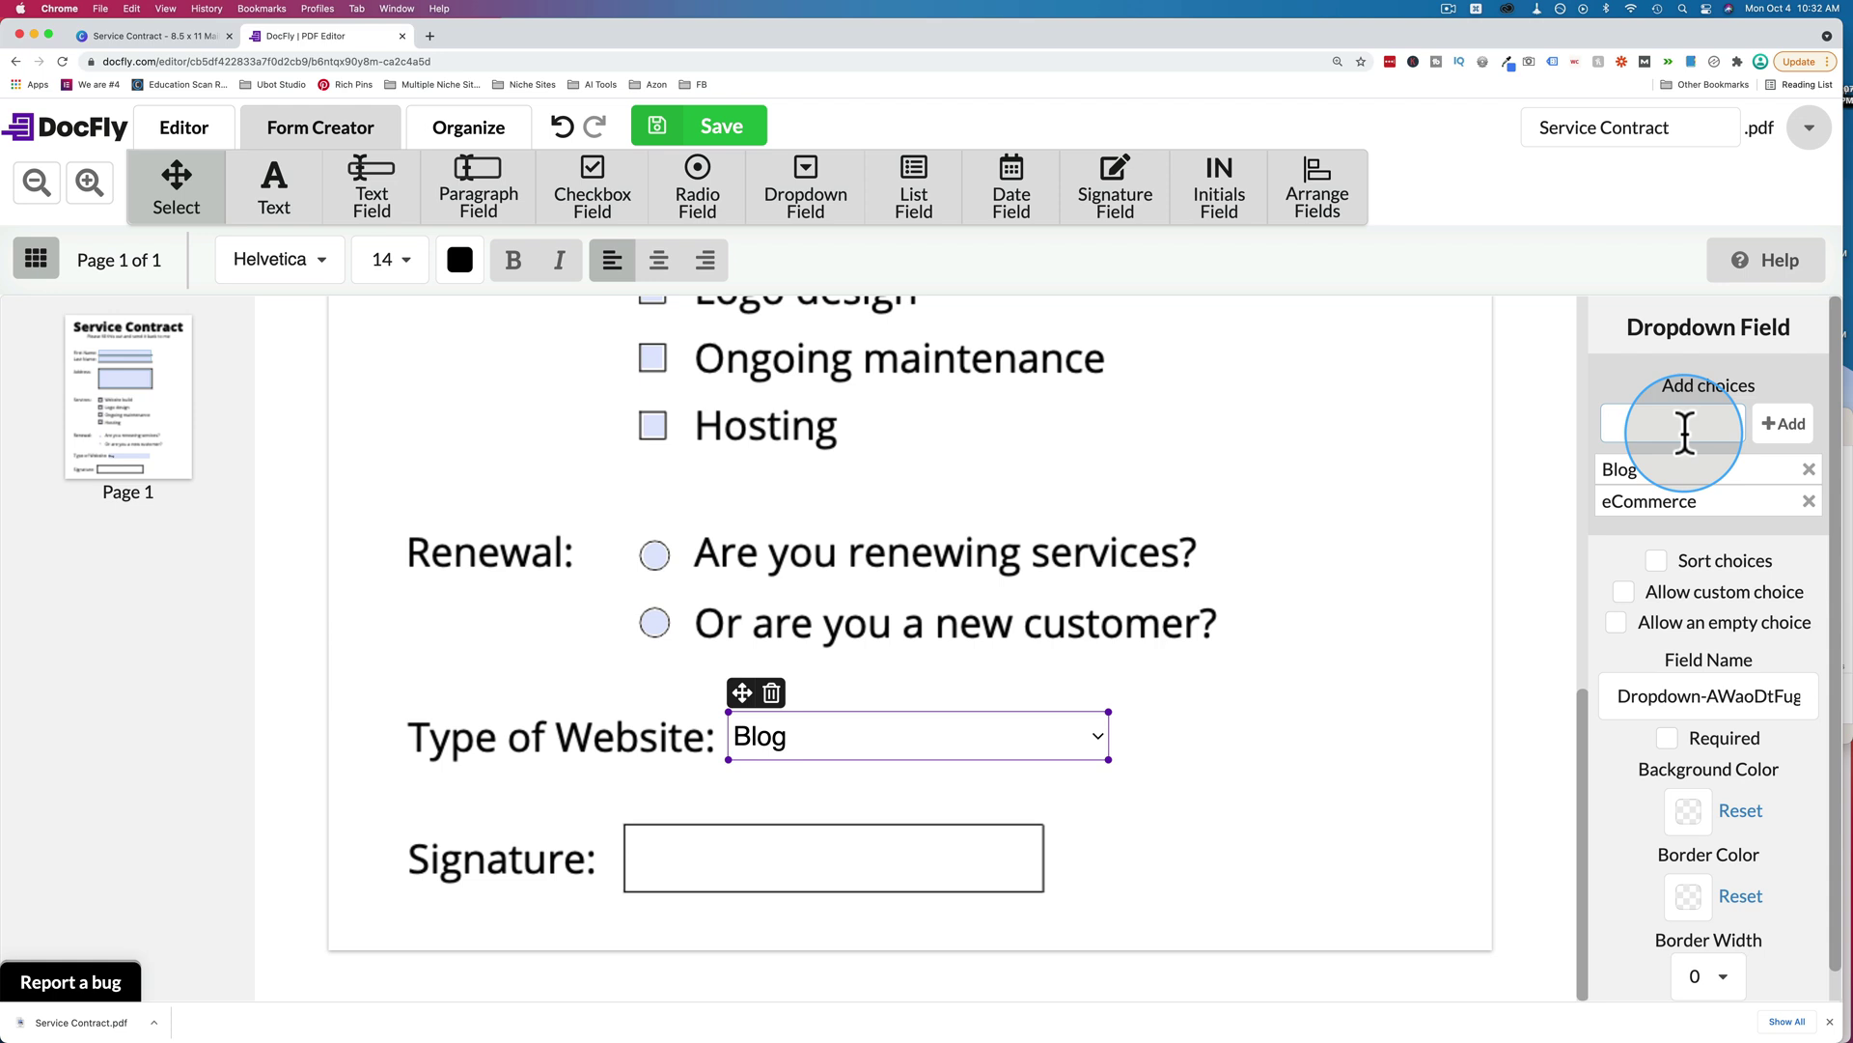
text(Bor)
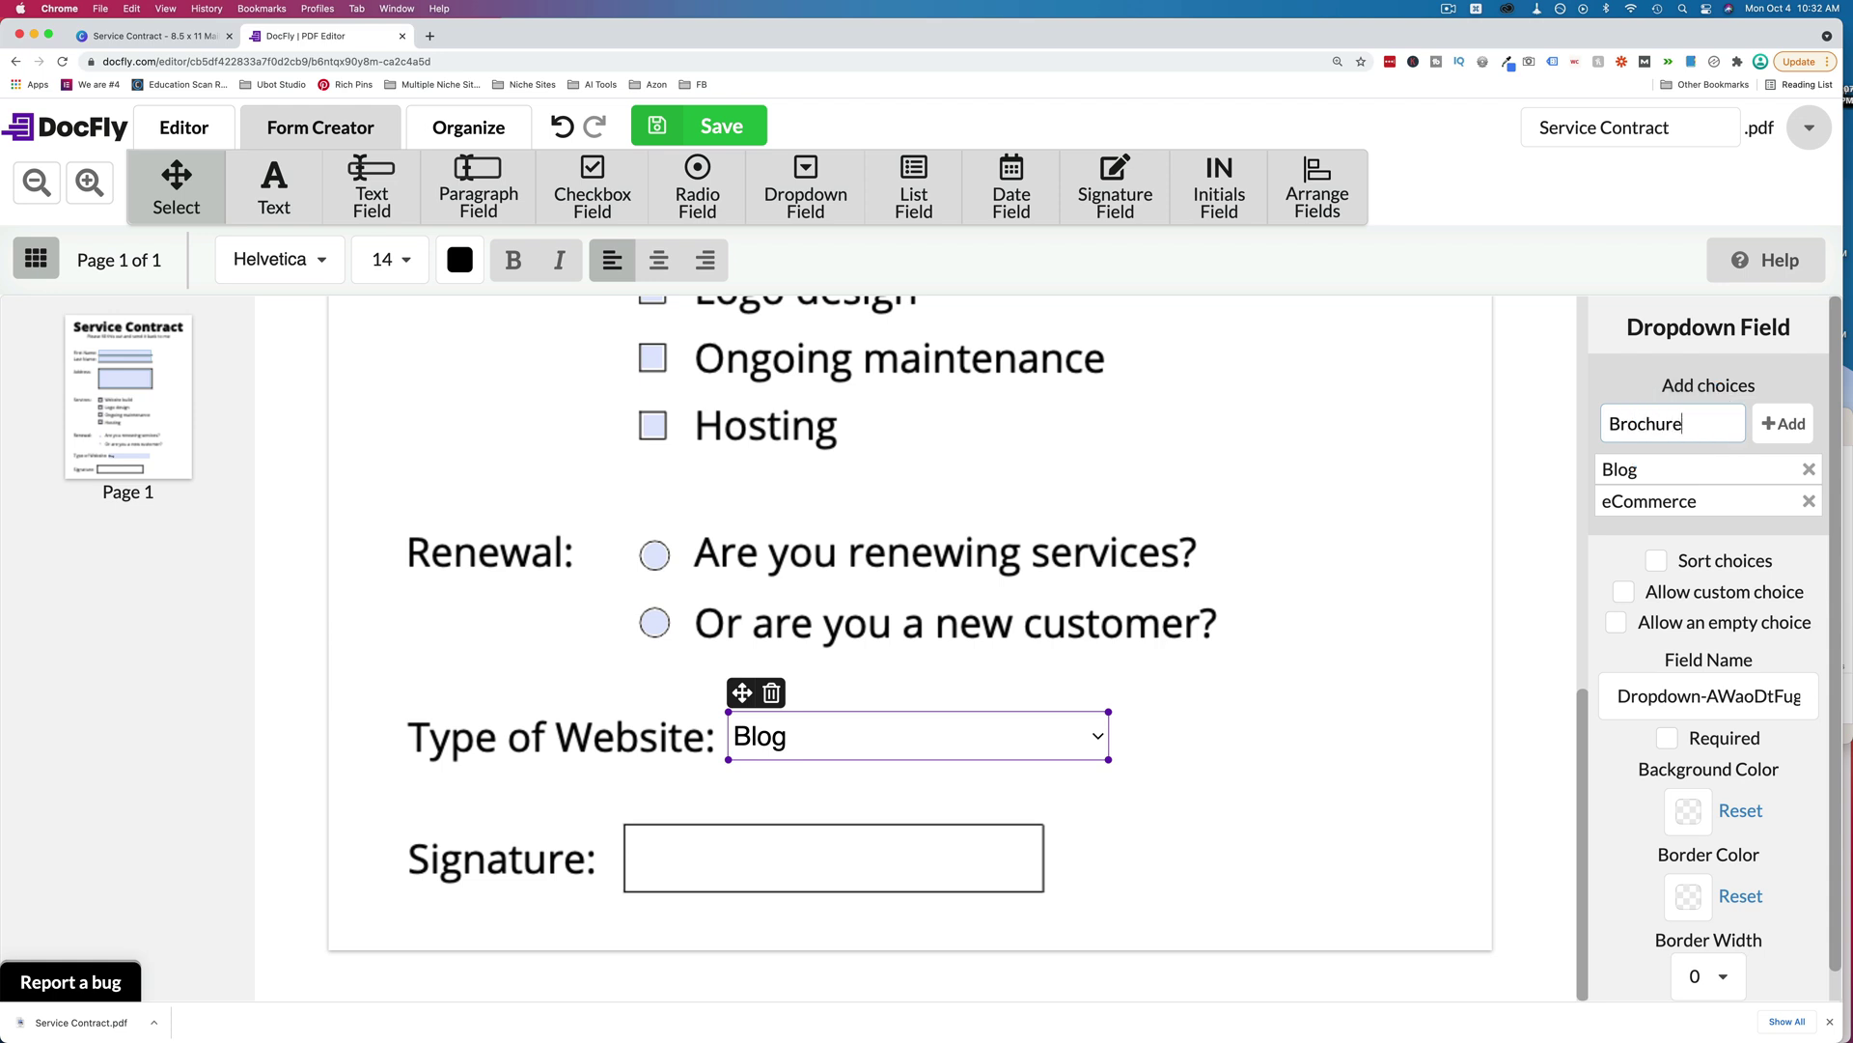
text(chure)
click(1784, 423)
Give the dropdown a light blue background and a medium blue border of width 1.
click(1177, 708)
click(975, 726)
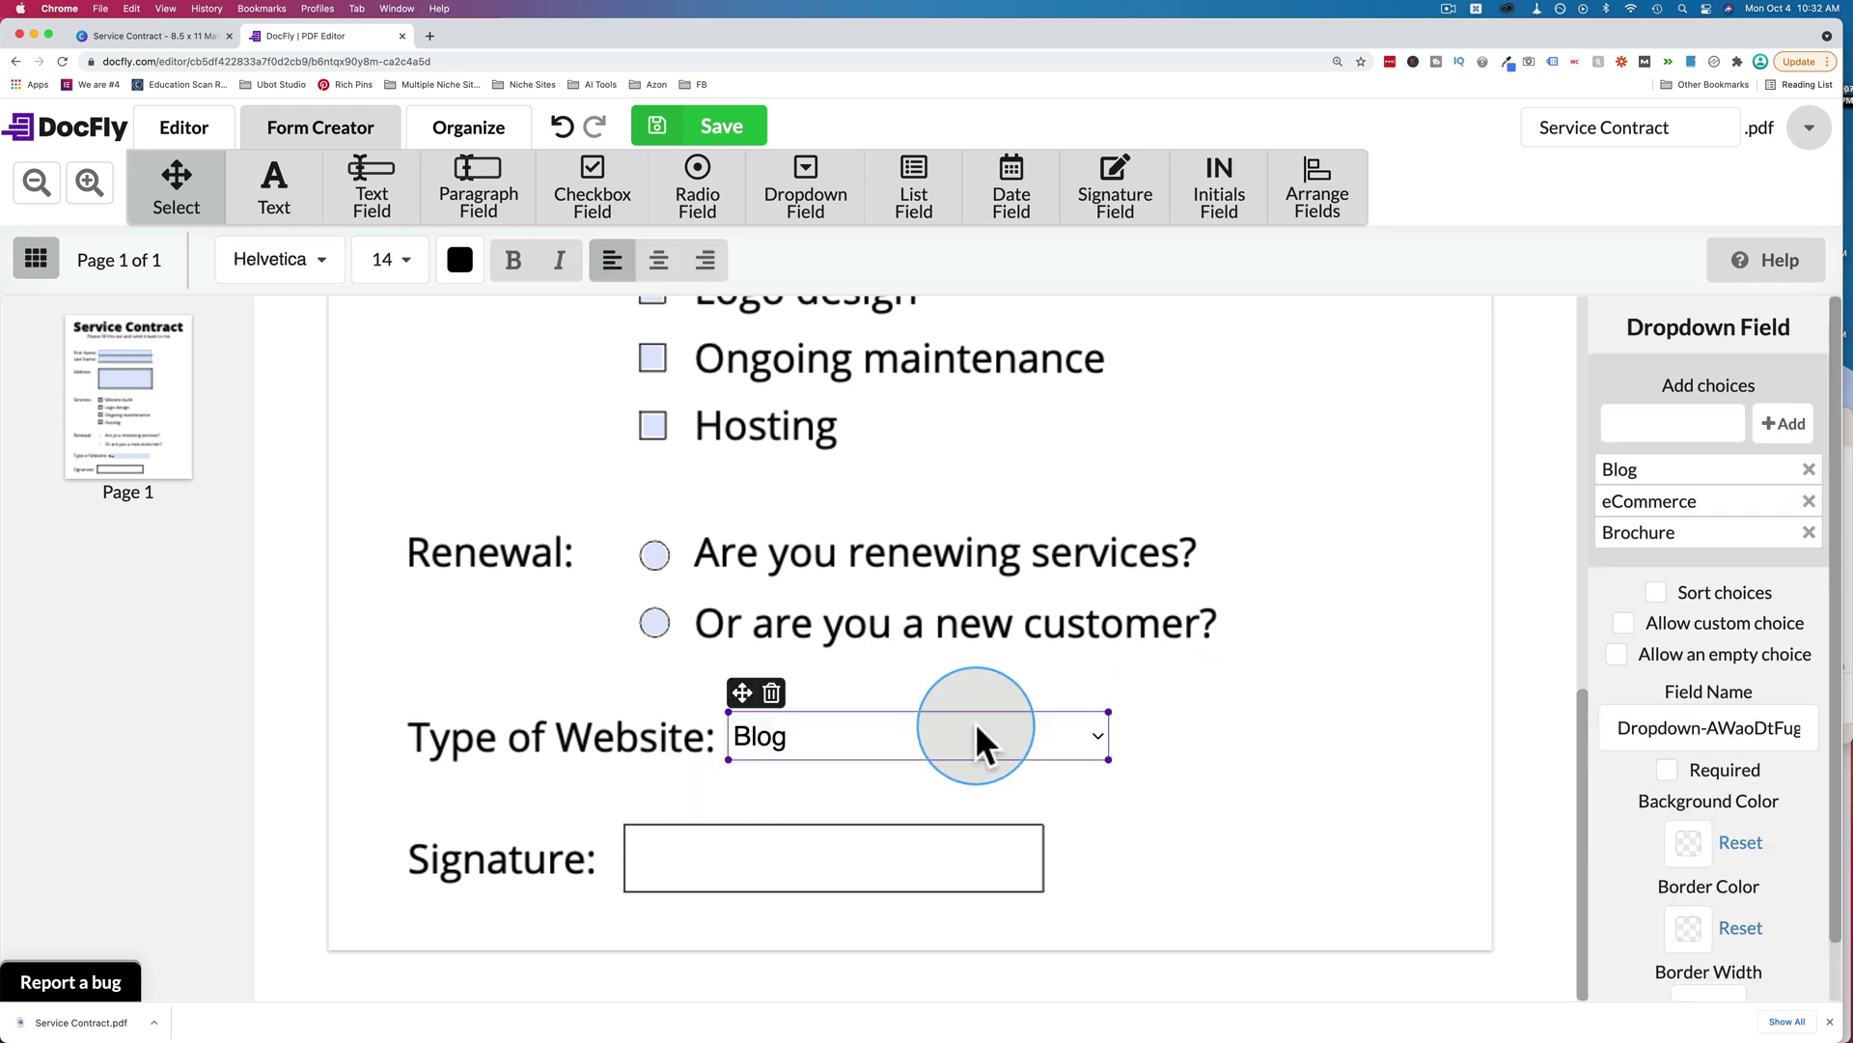
scroll(1603, 716, down, 2)
click(1689, 783)
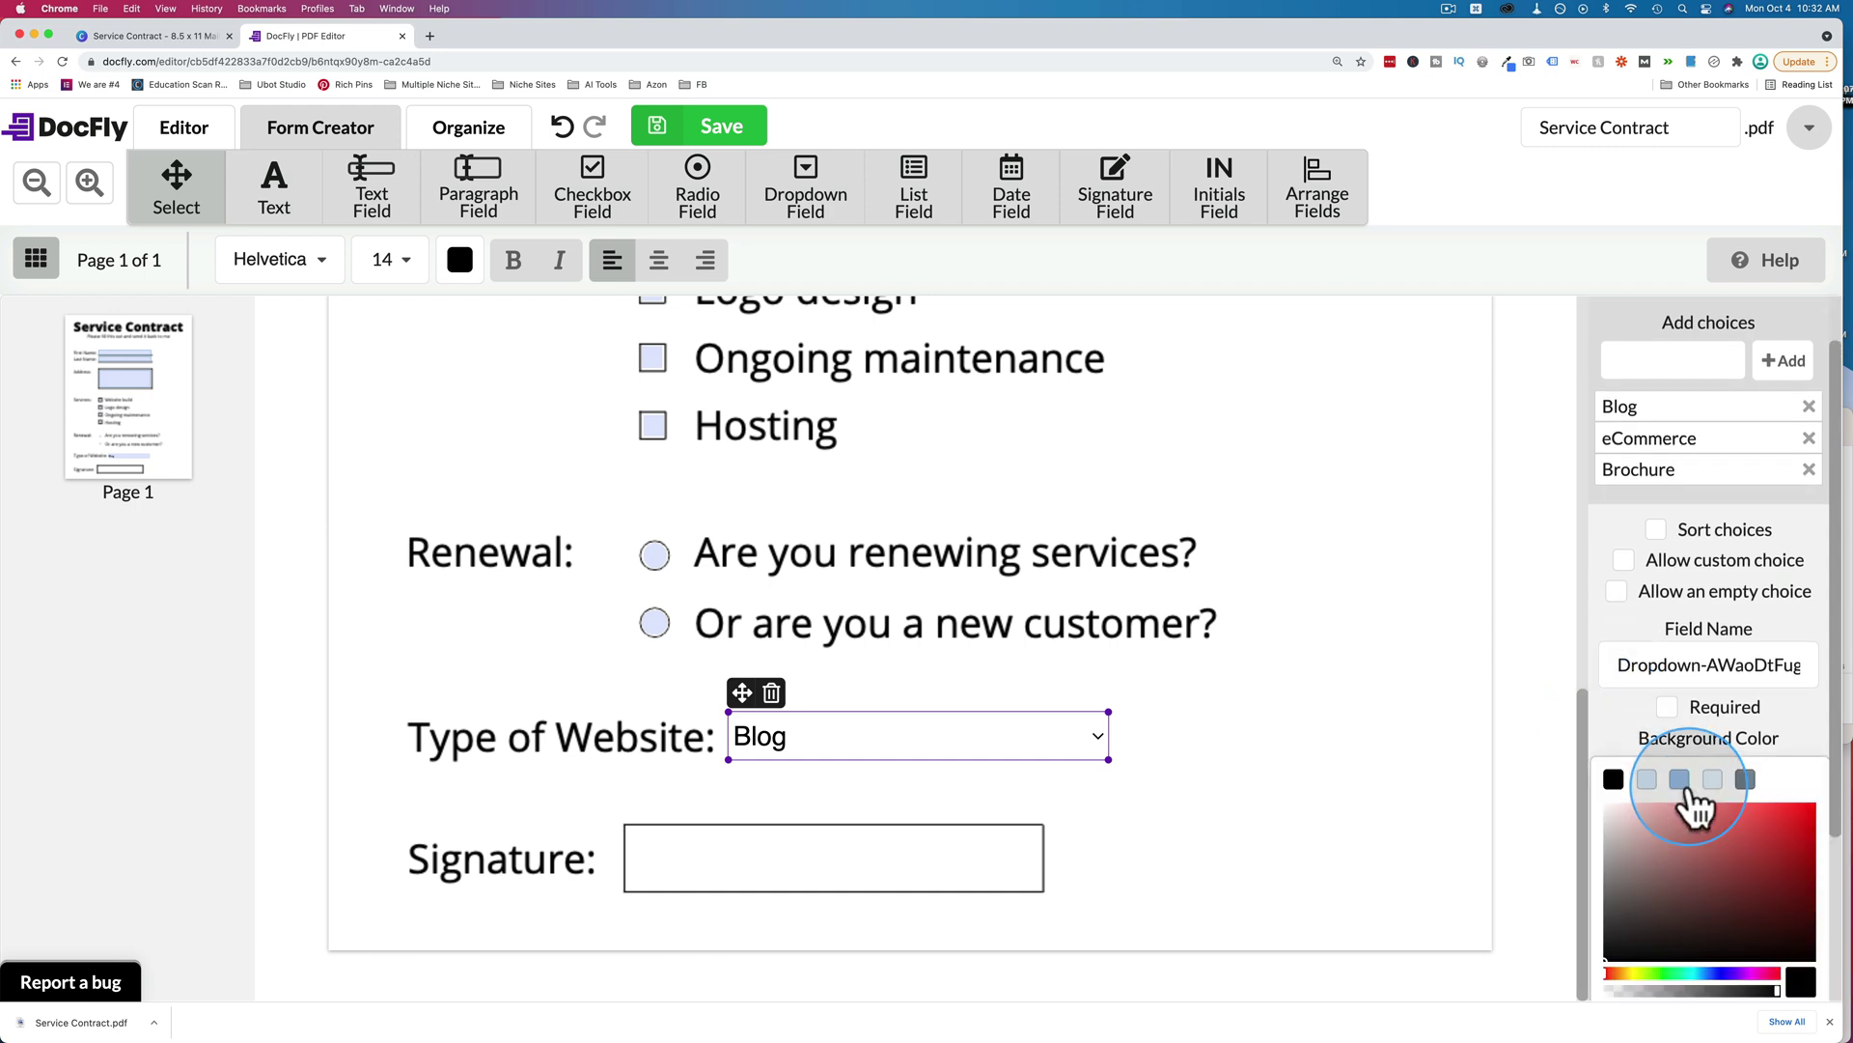
click(1649, 778)
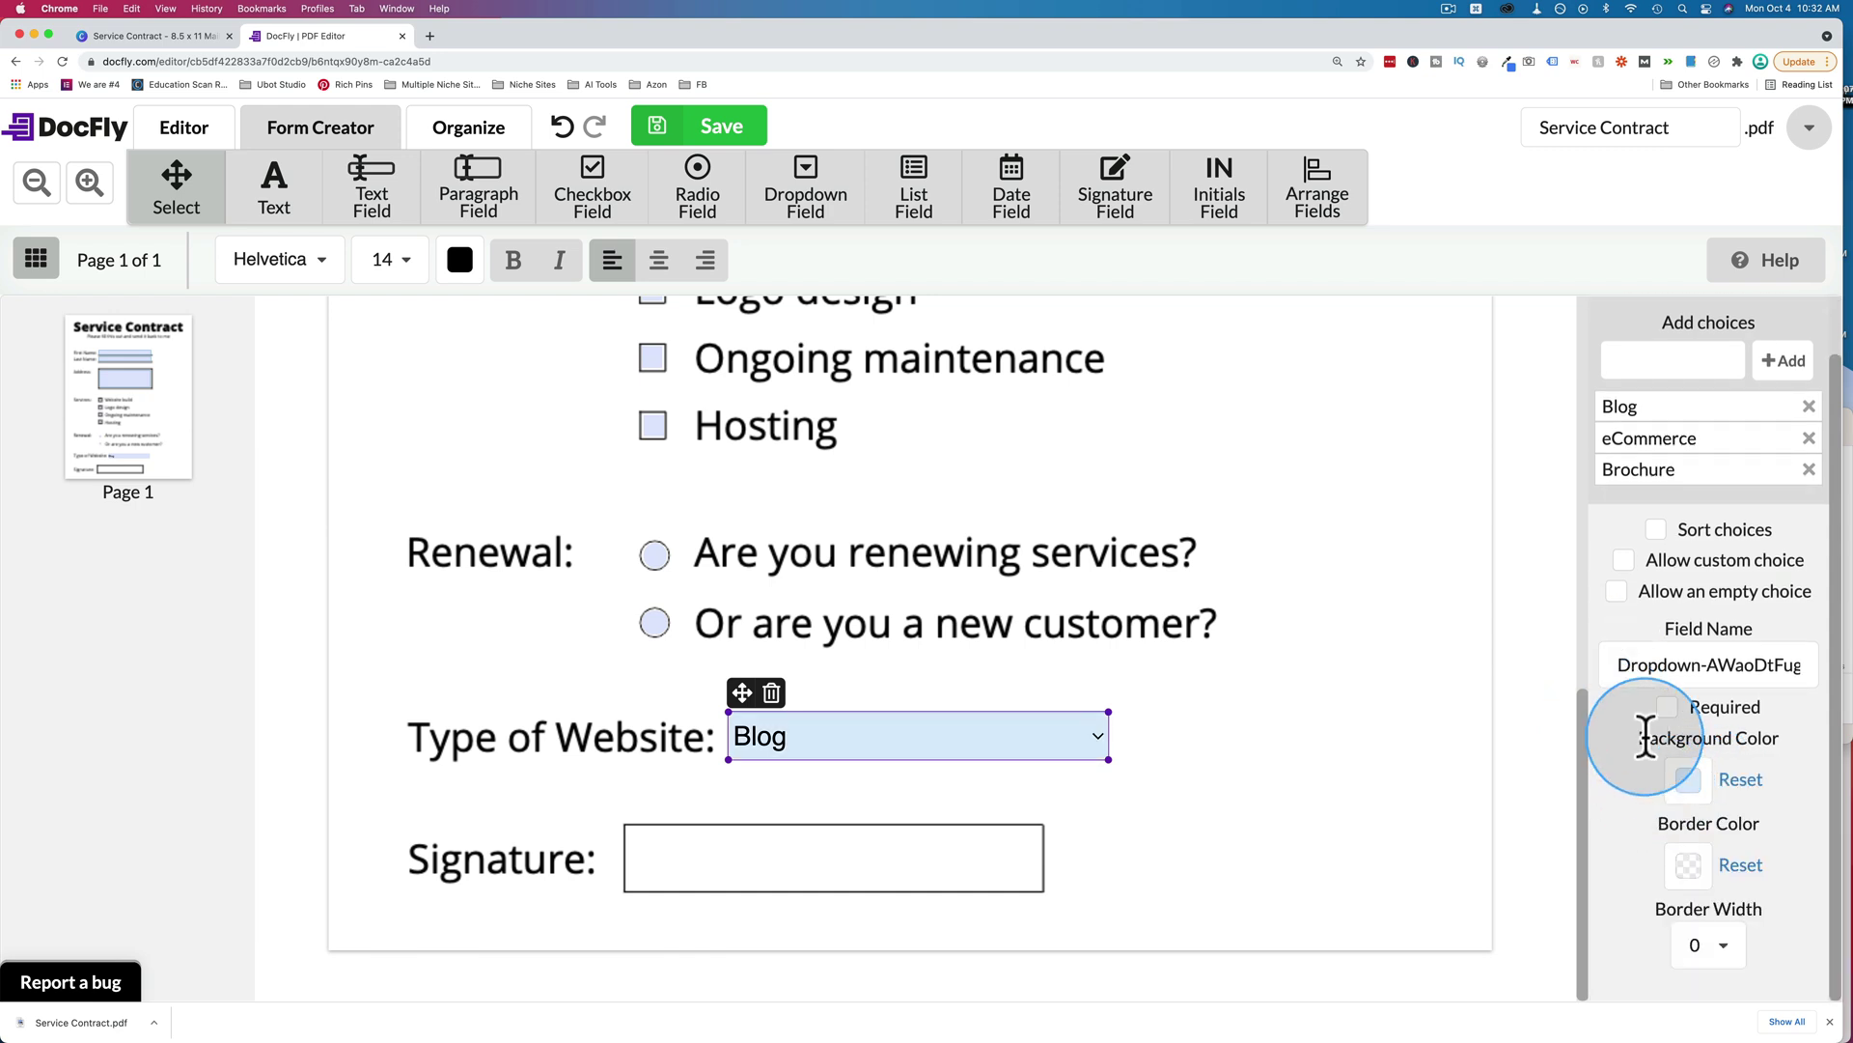
click(1691, 867)
click(1689, 880)
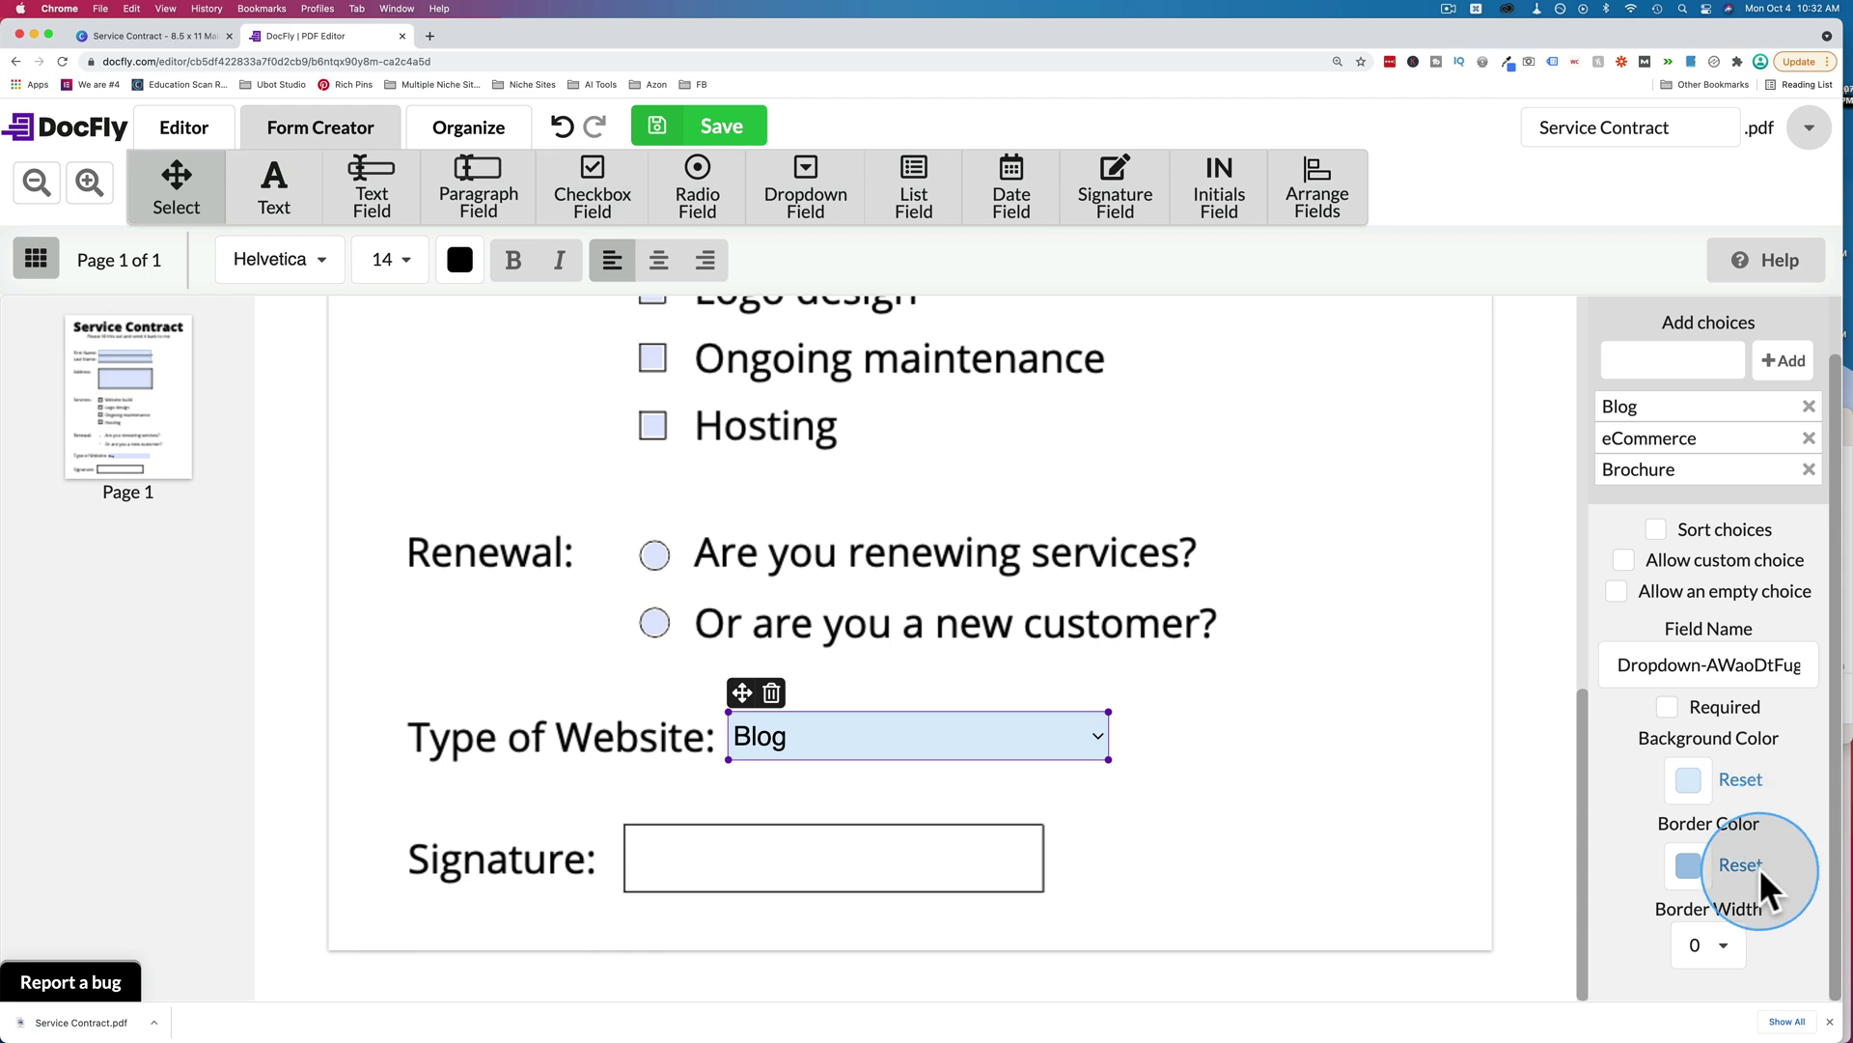
click(1707, 945)
click(1697, 807)
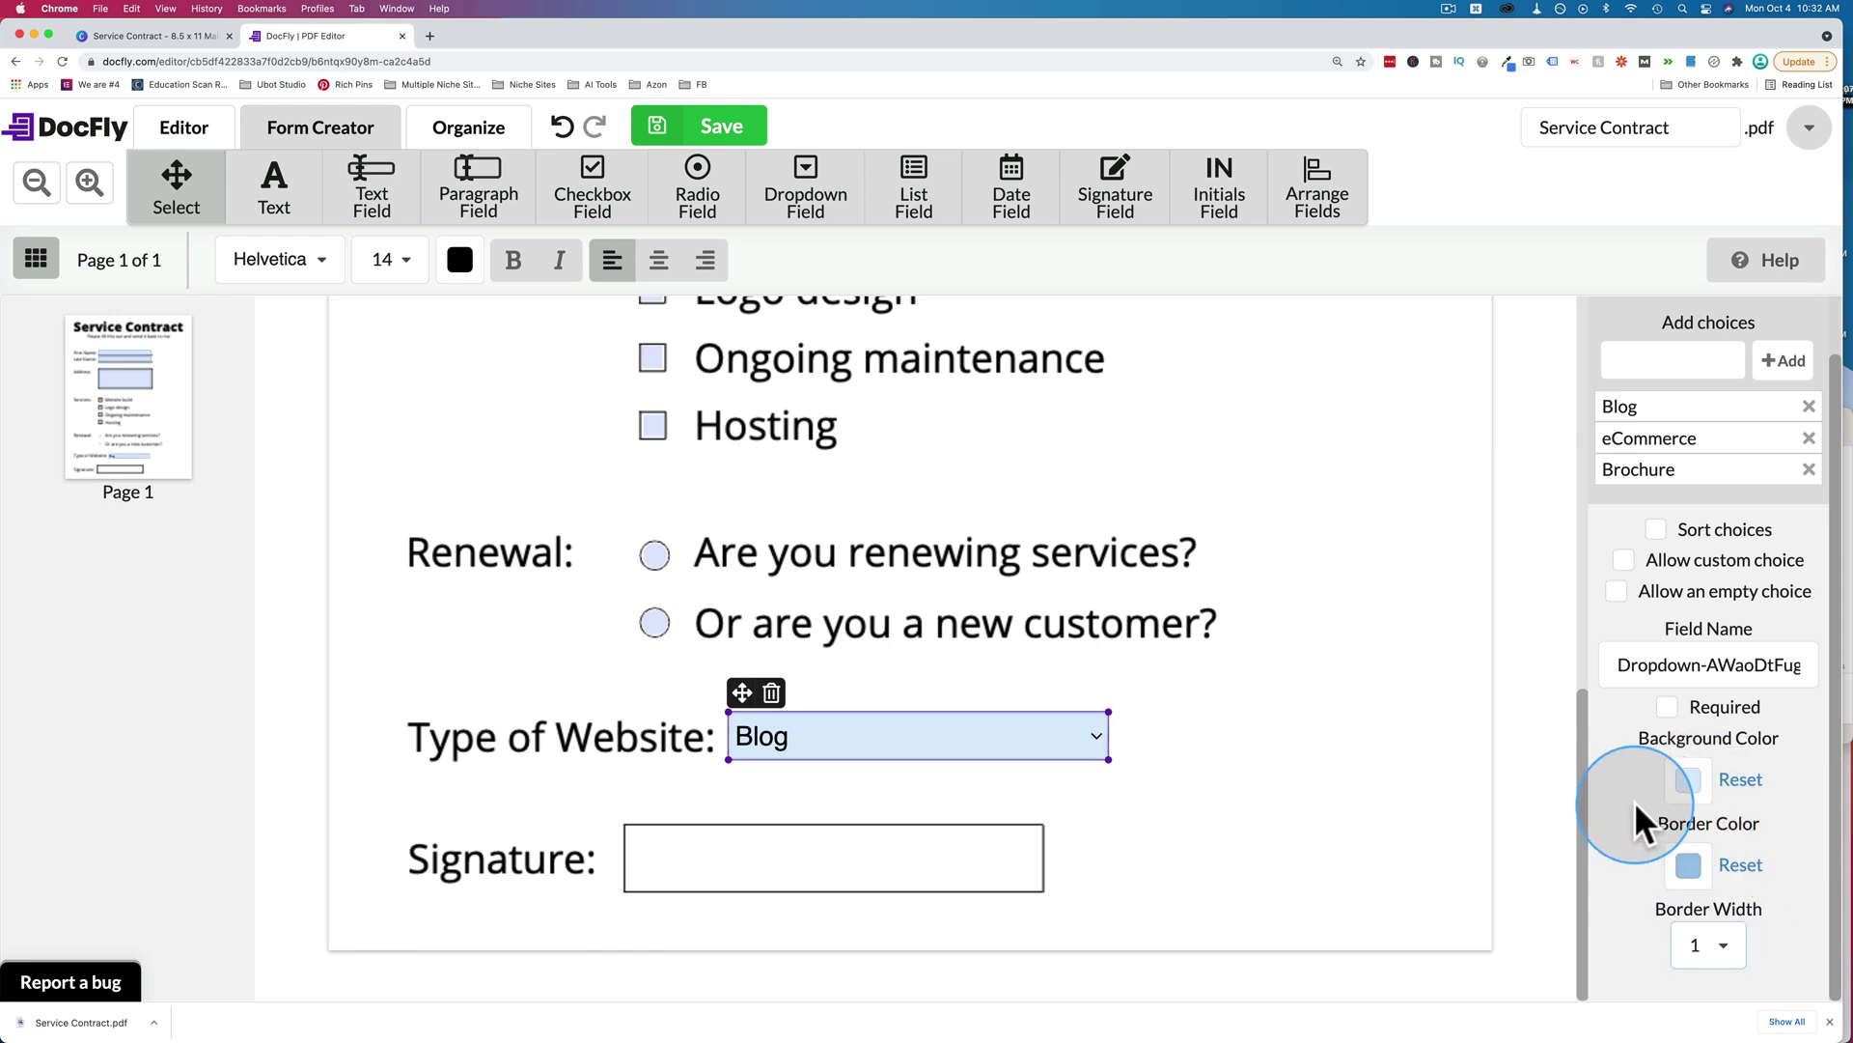
click(1255, 762)
click(982, 743)
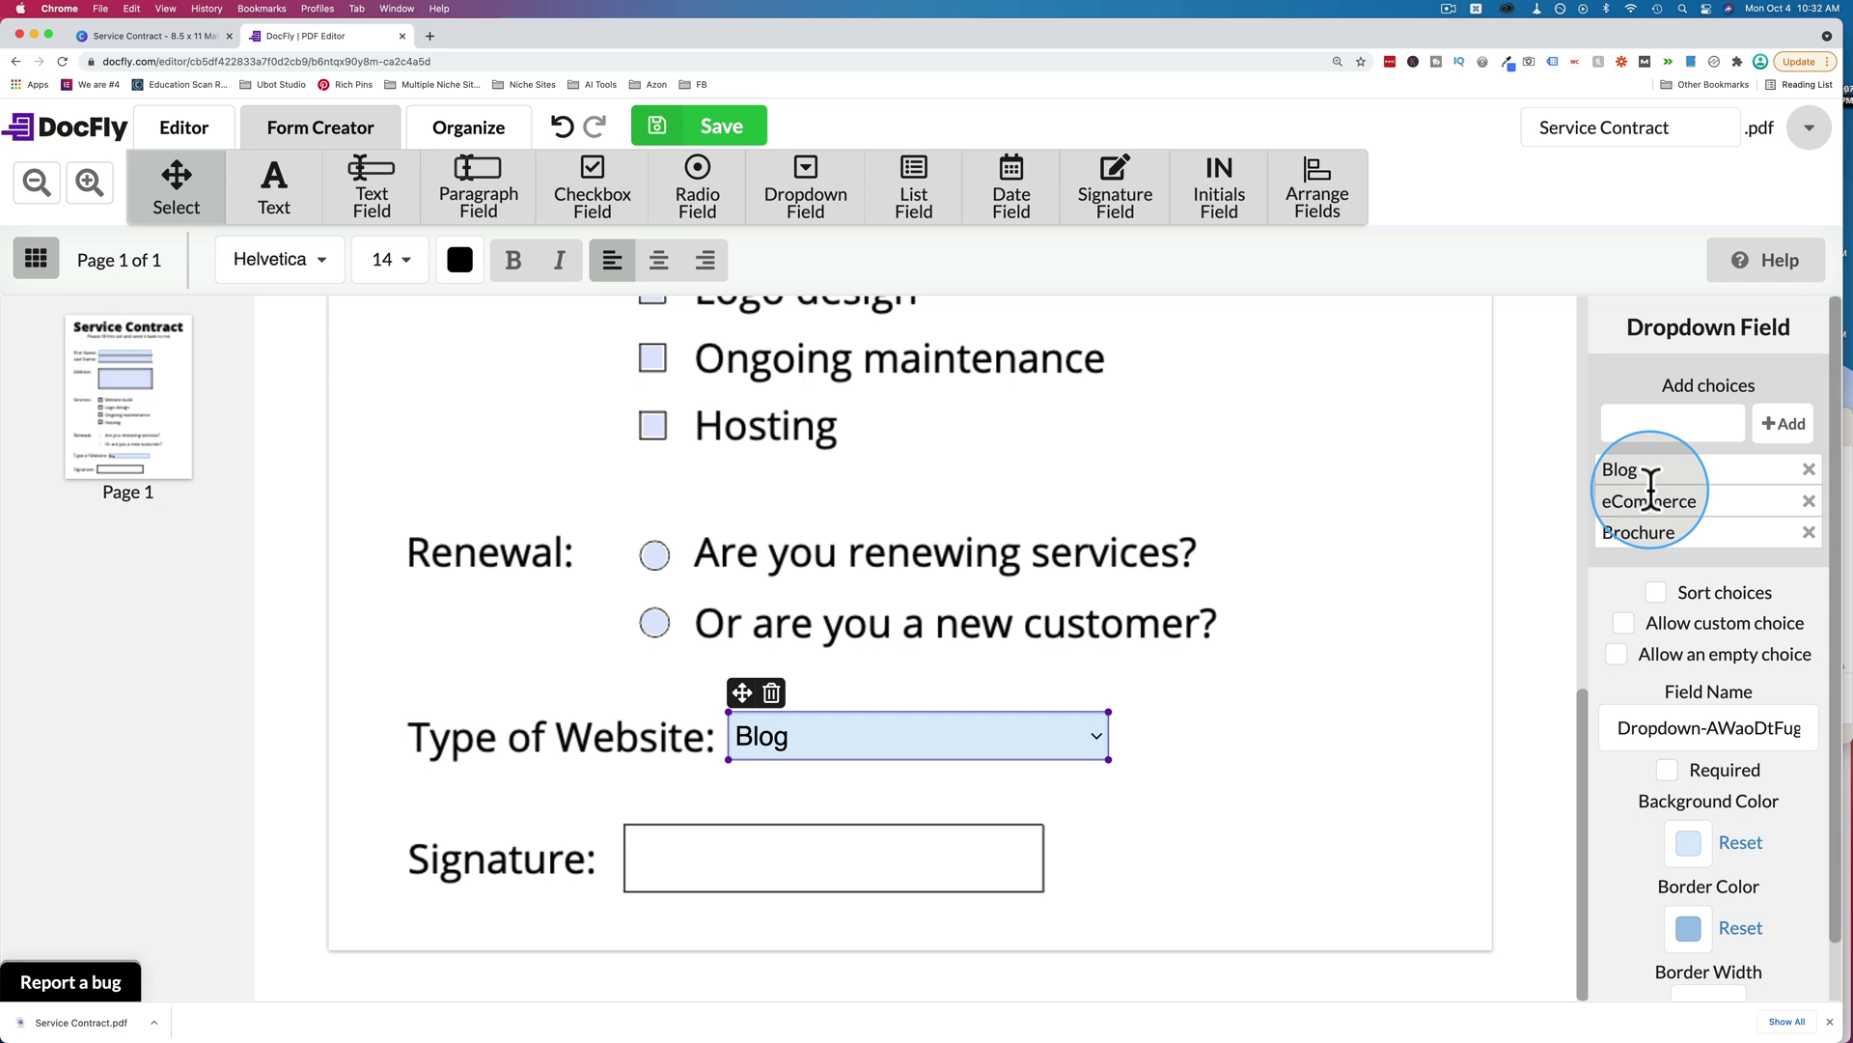
click(1644, 426)
Add a '-- Please Select --' choice and sort the dropdown choices alphabetically.
text(=)
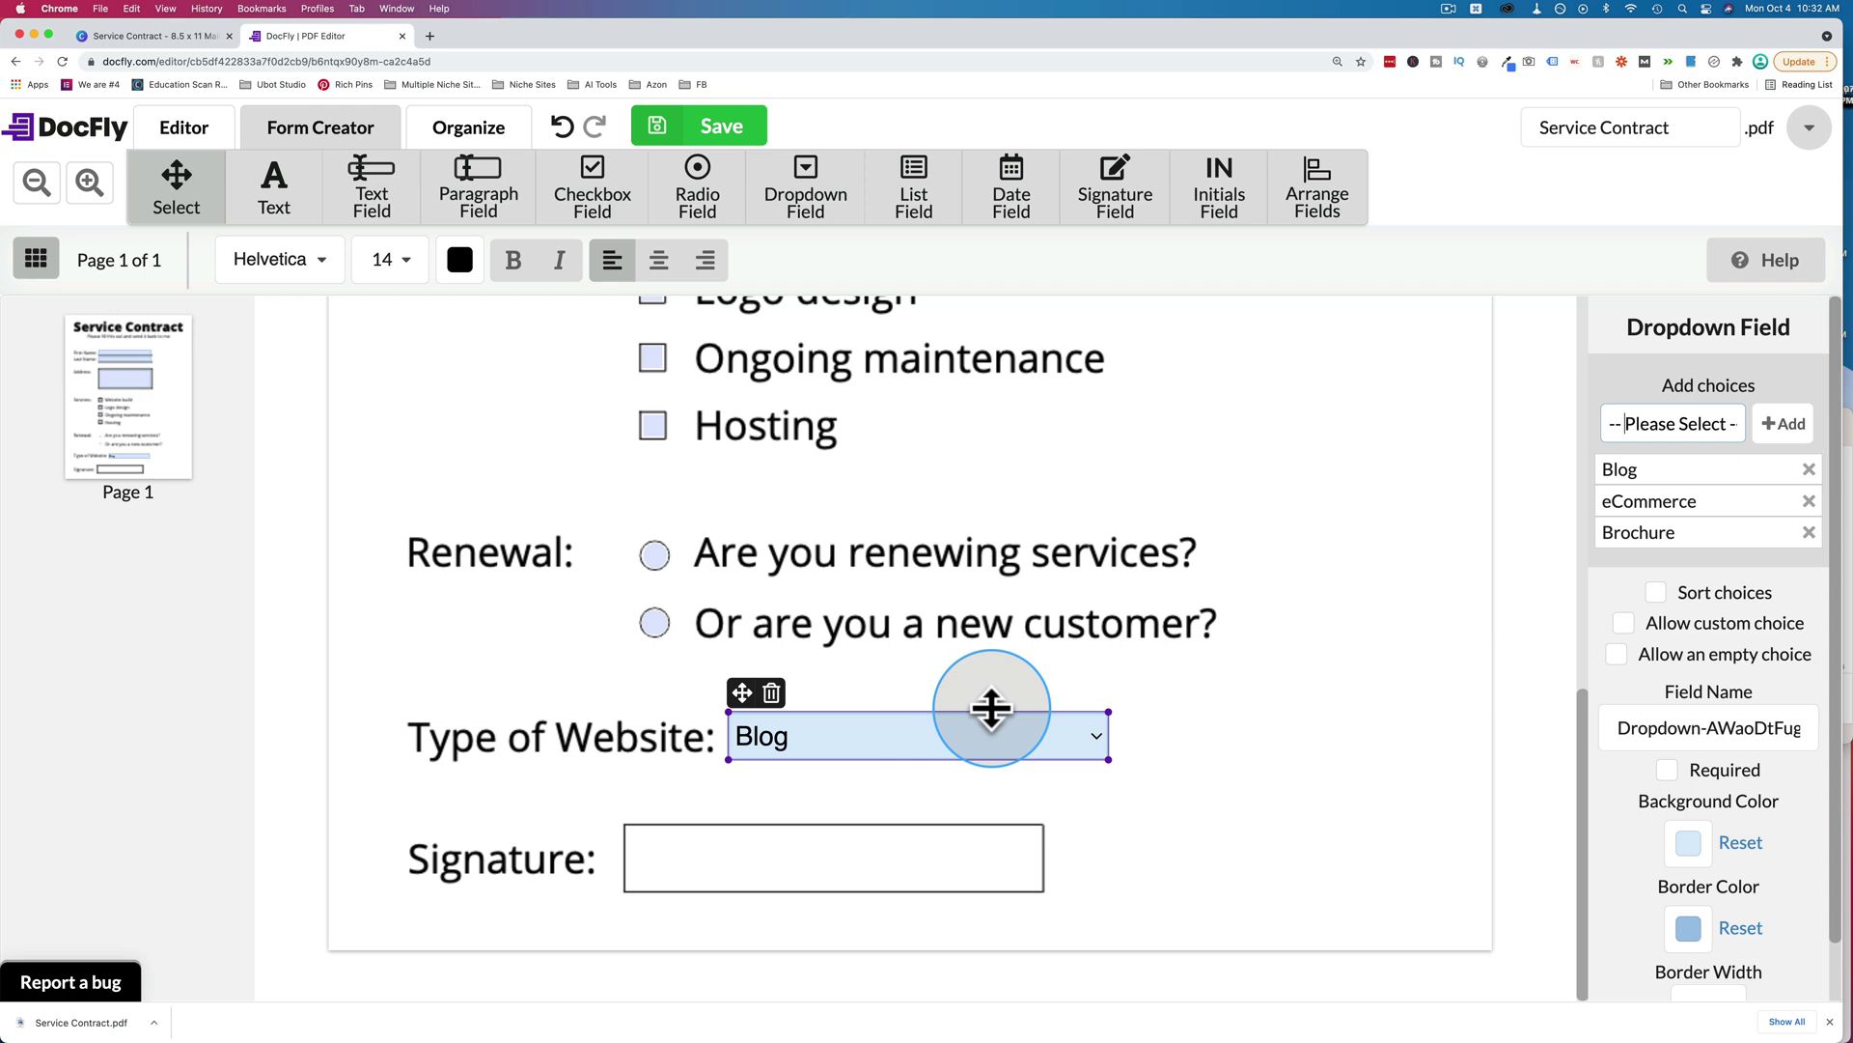
click(1784, 425)
click(1655, 624)
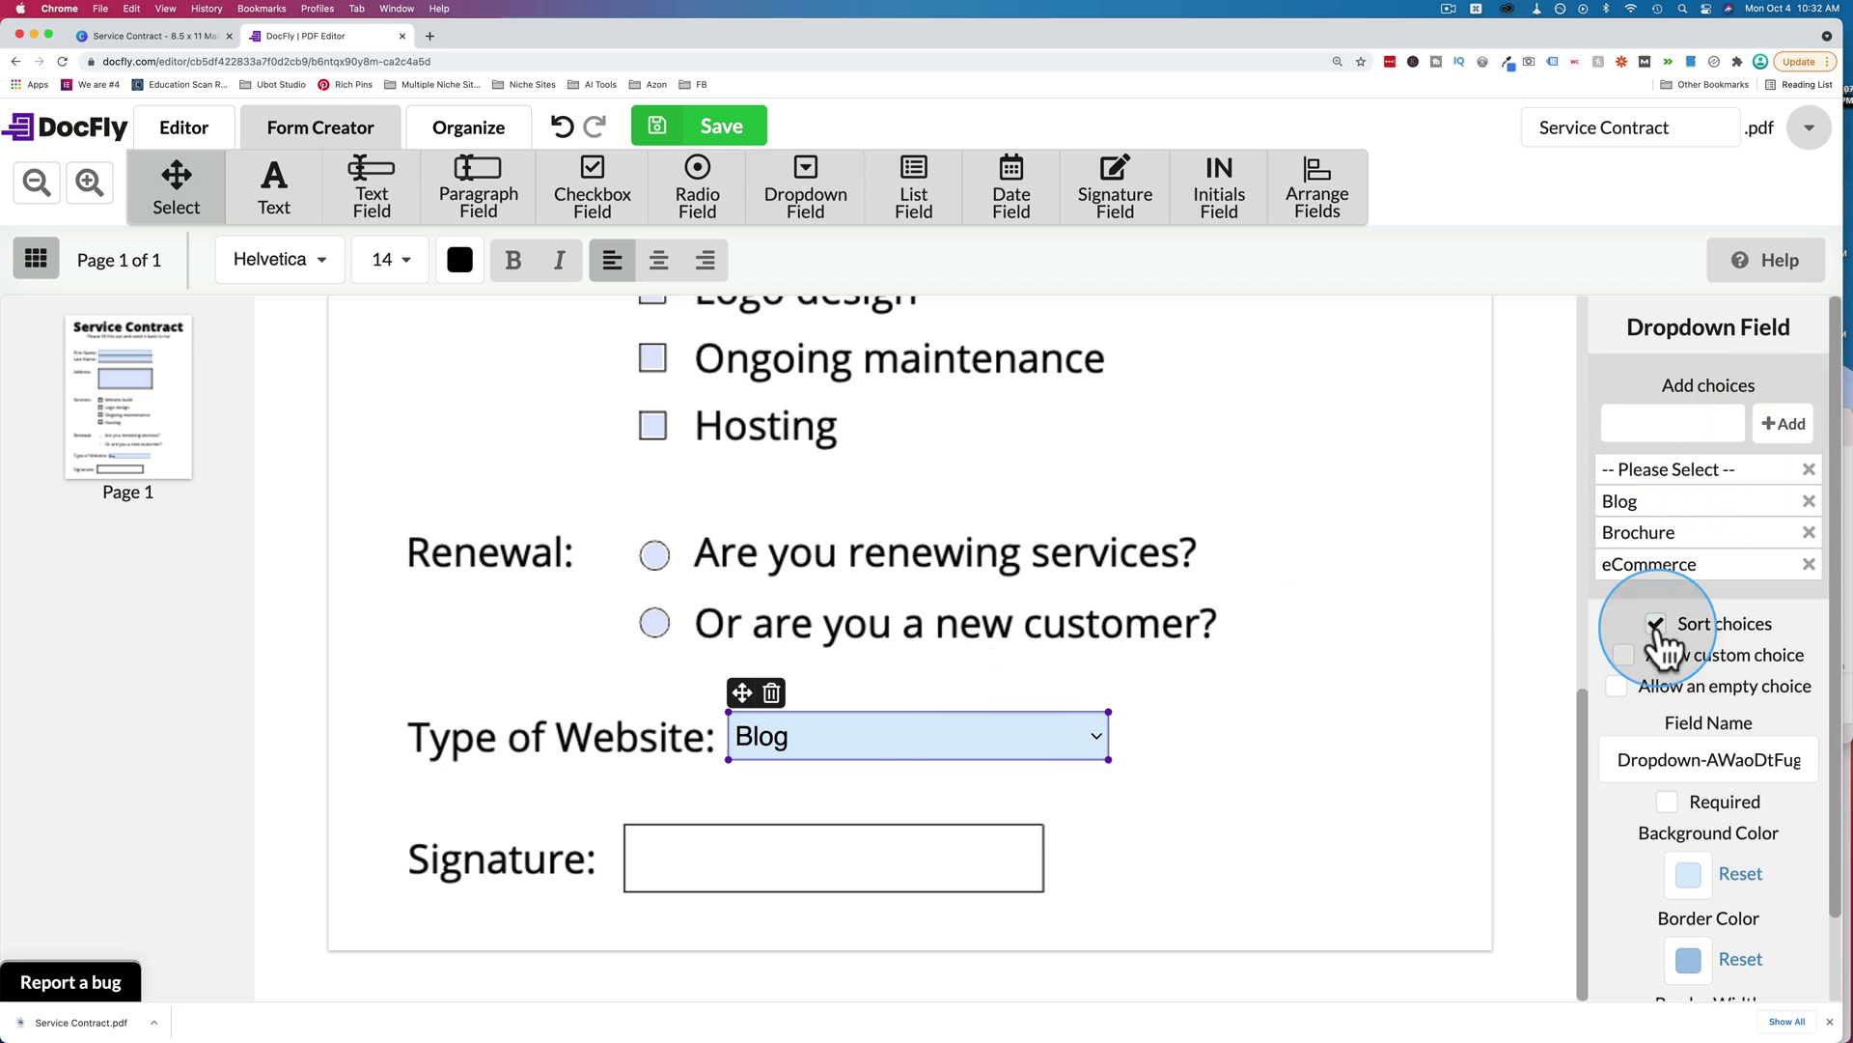
click(1625, 475)
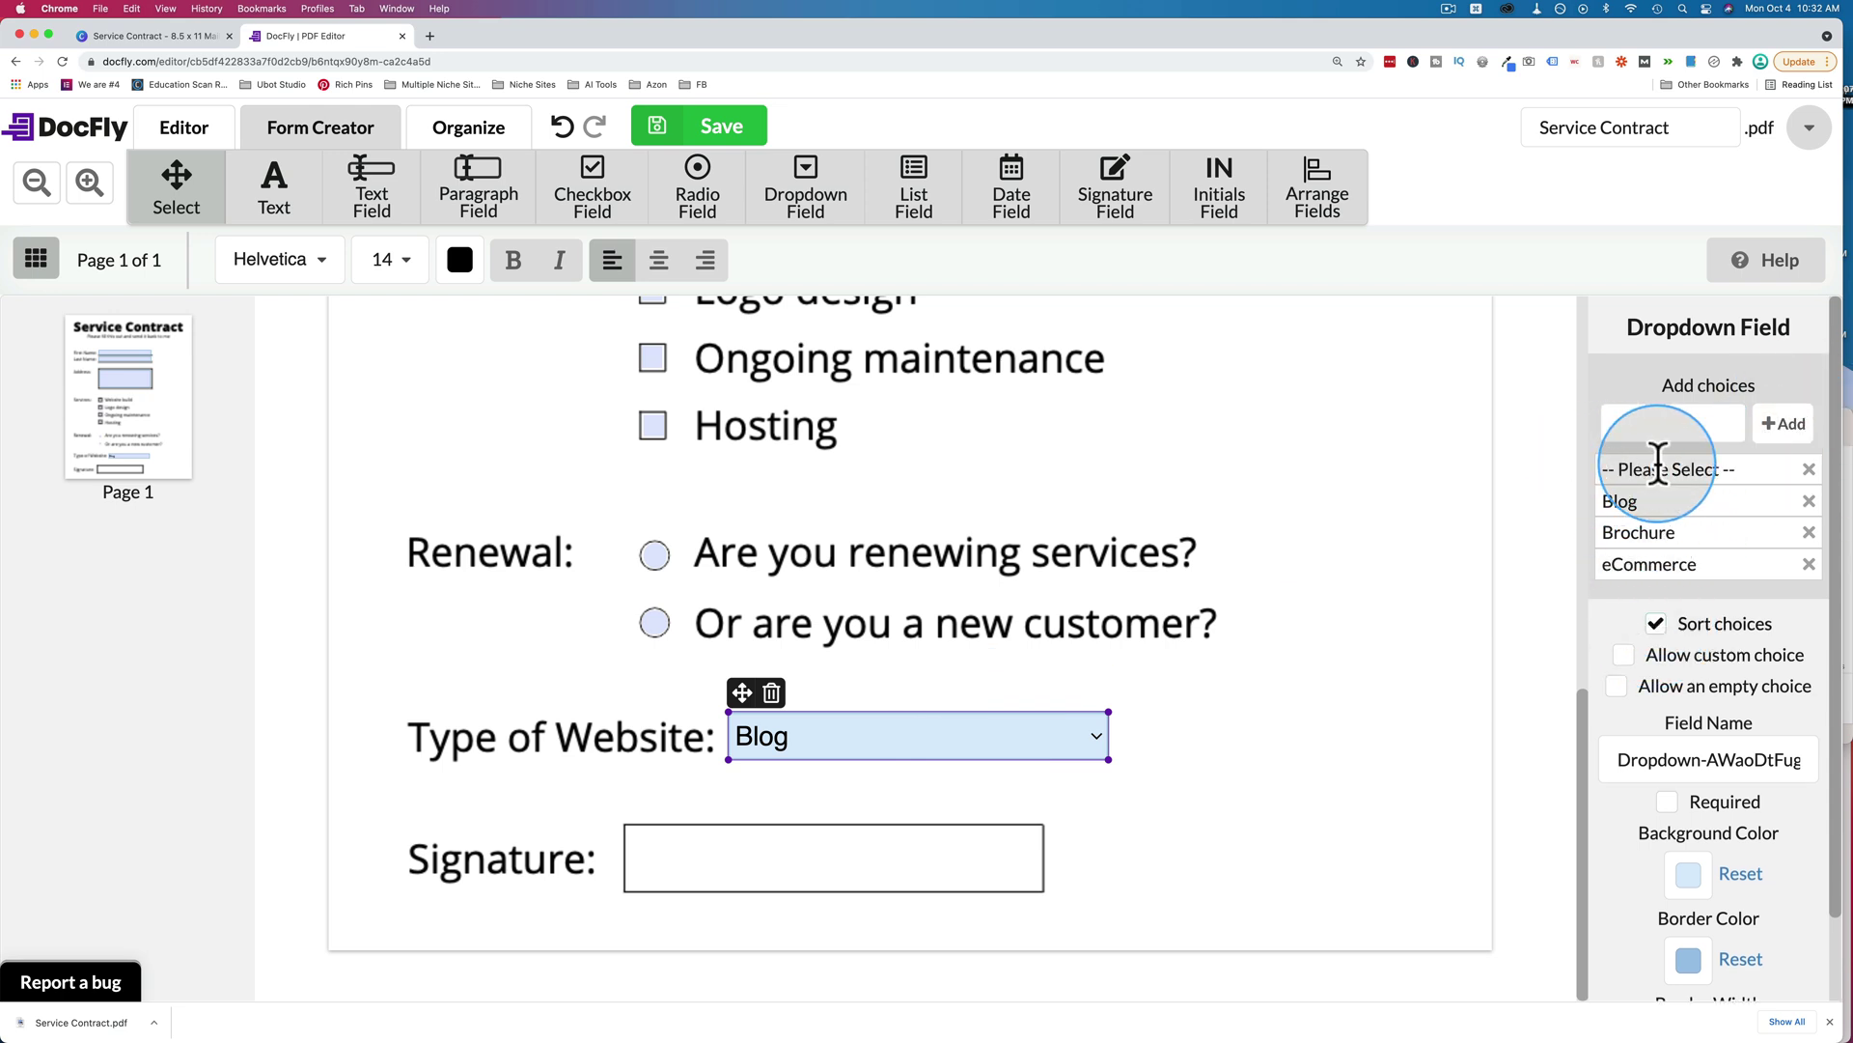
click(1606, 475)
mouse_move(1607, 475)
mouse_down()
mouse_move(1614, 461)
mouse_move(1579, 469)
mouse_move(1595, 468)
mouse_up()
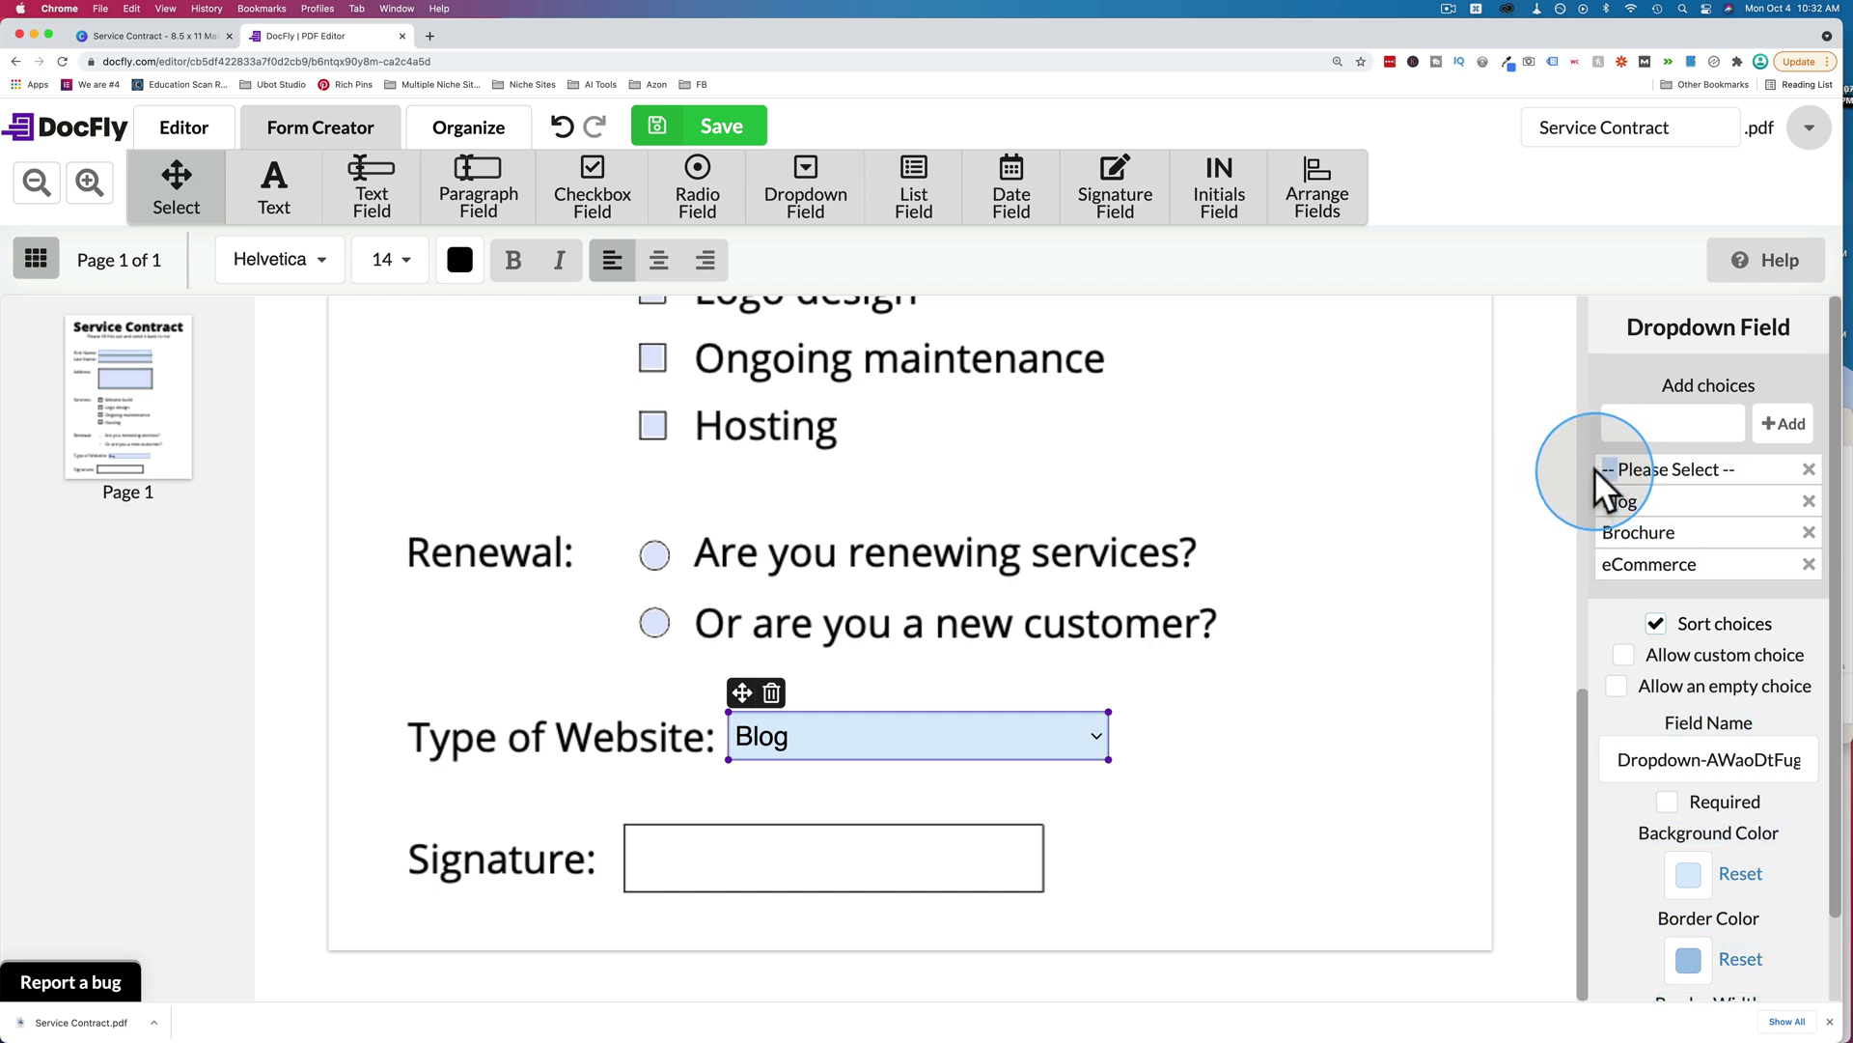
Allow custom entries in the dropdown and preview its list of choices.
scroll(1612, 540, down, 2)
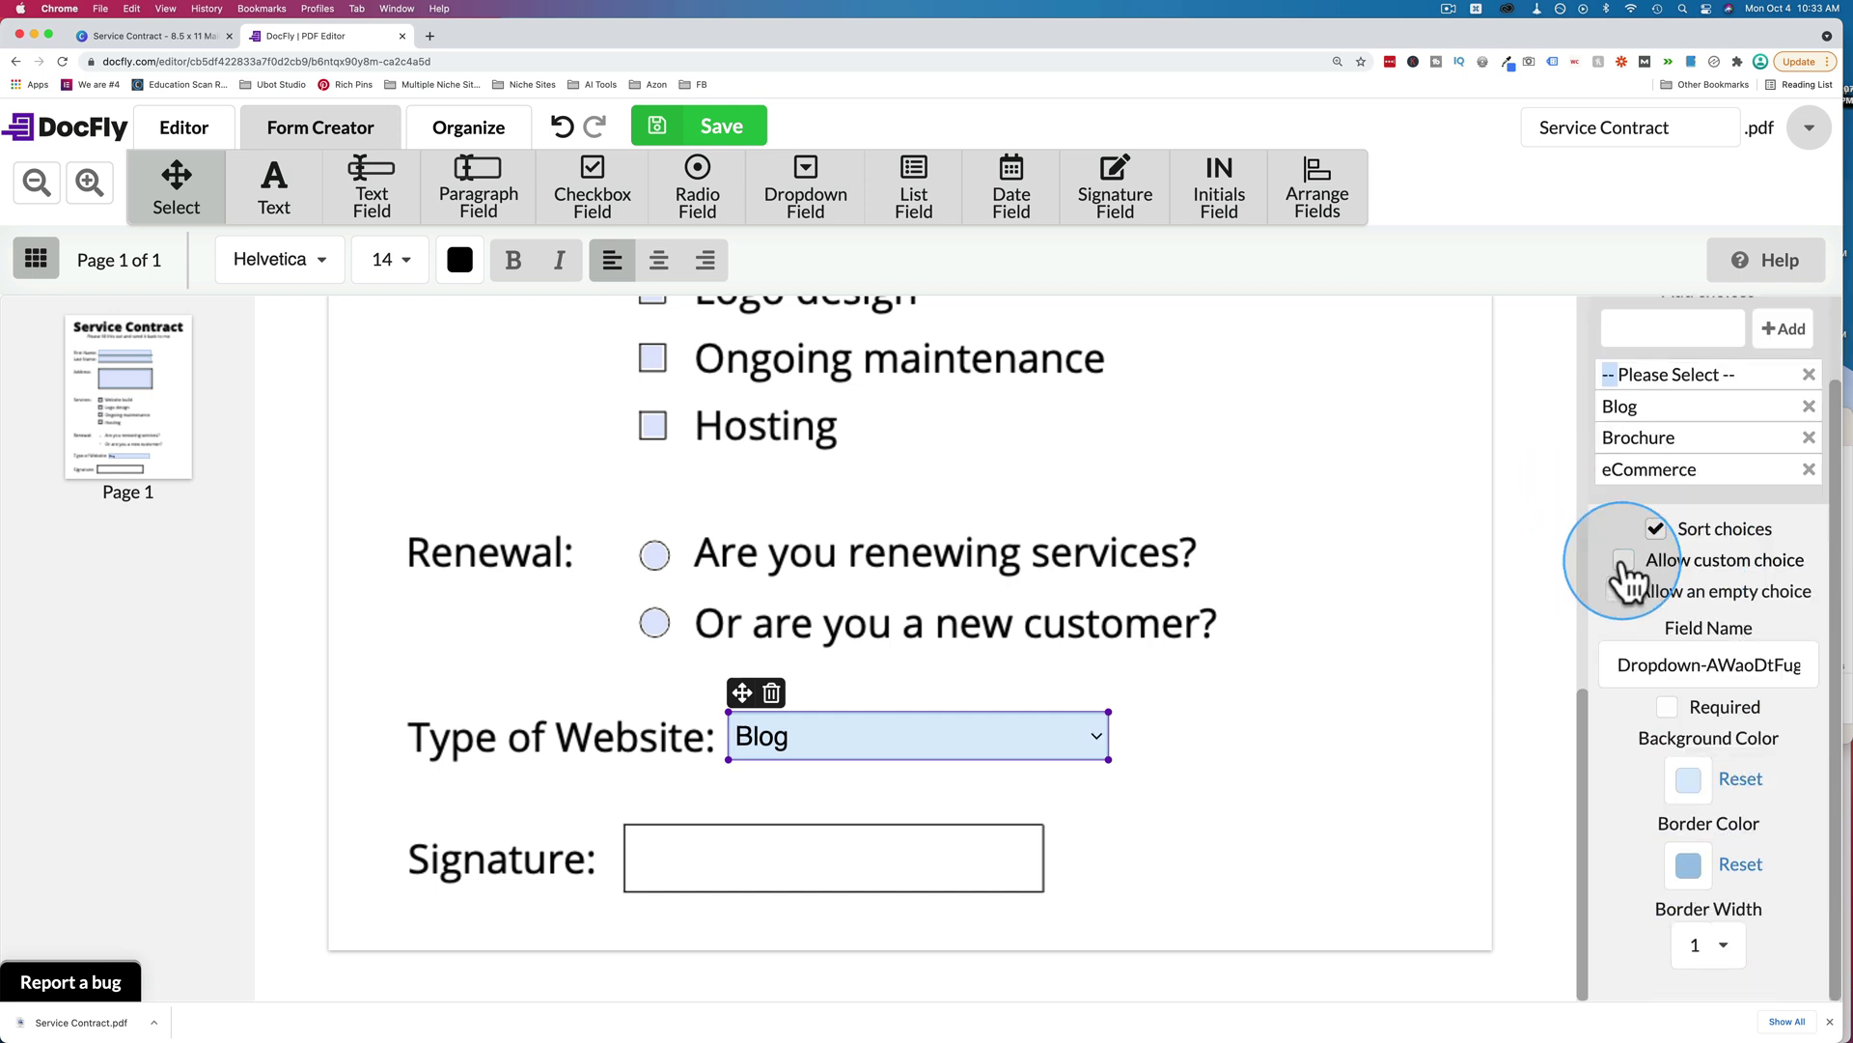
click(1624, 563)
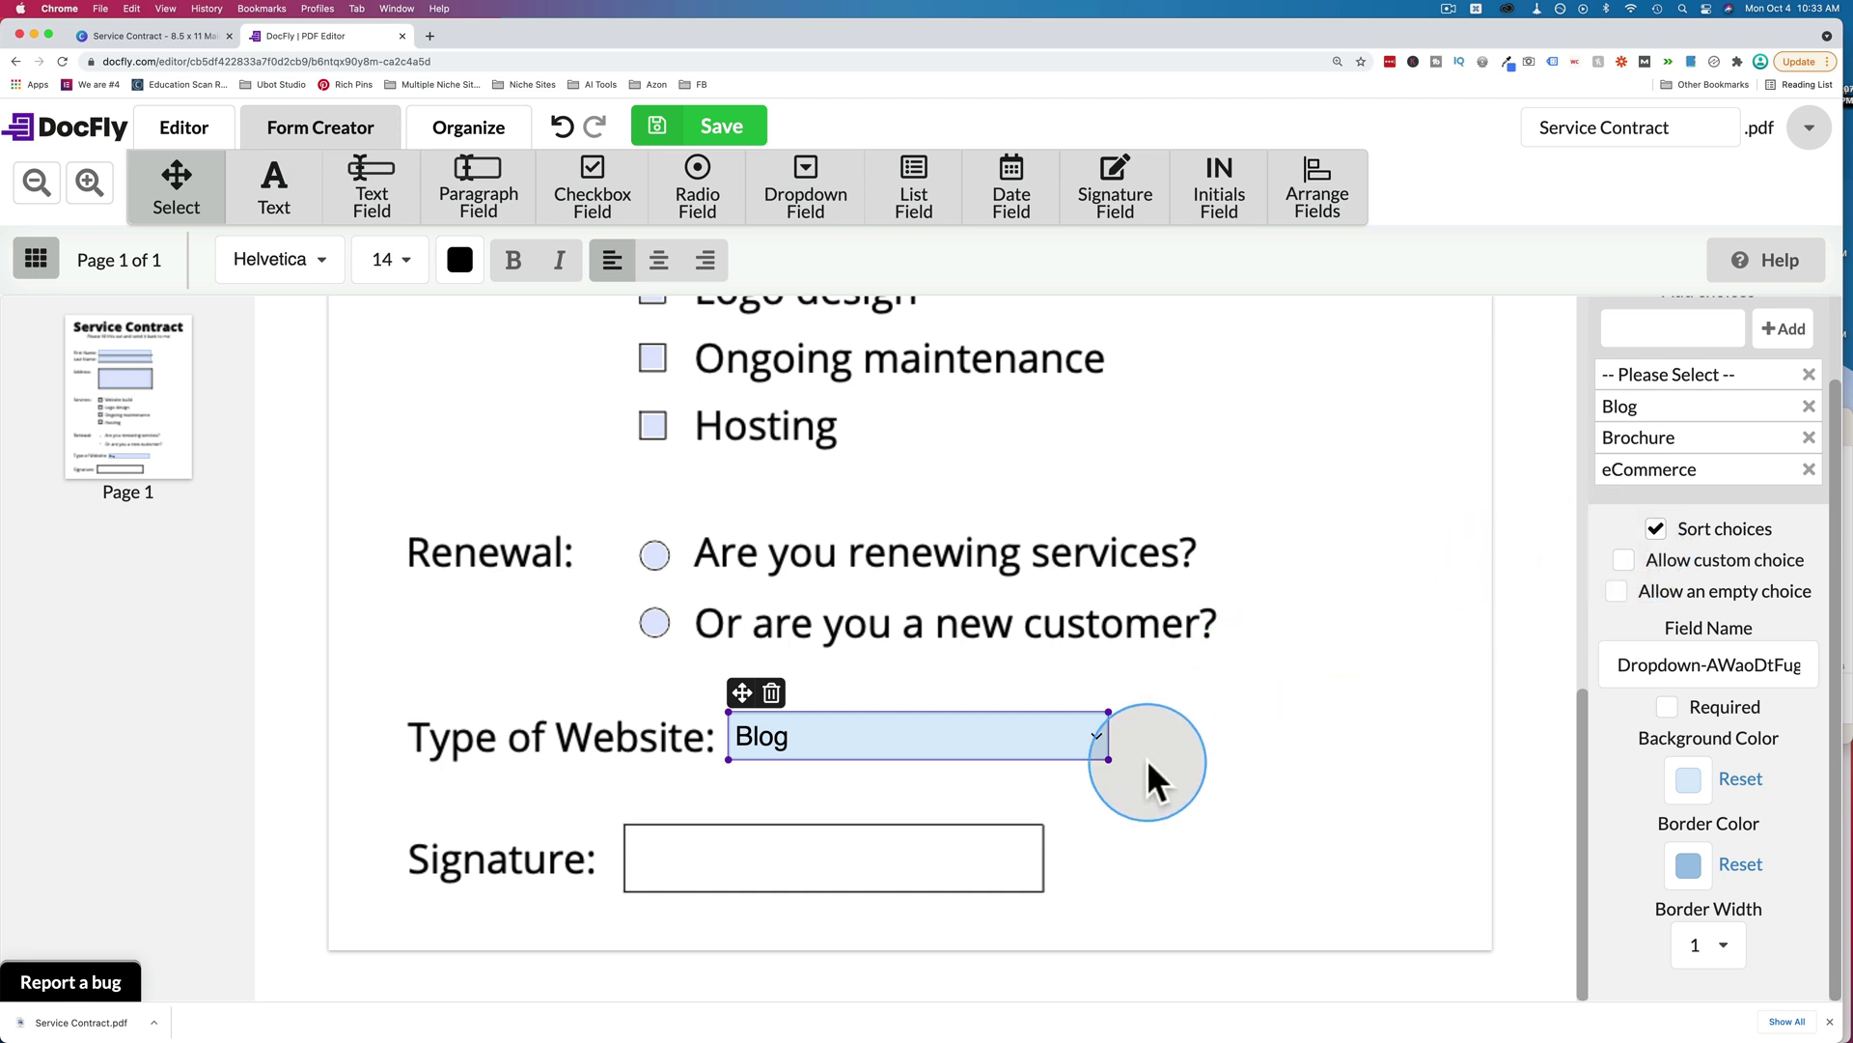
click(1100, 734)
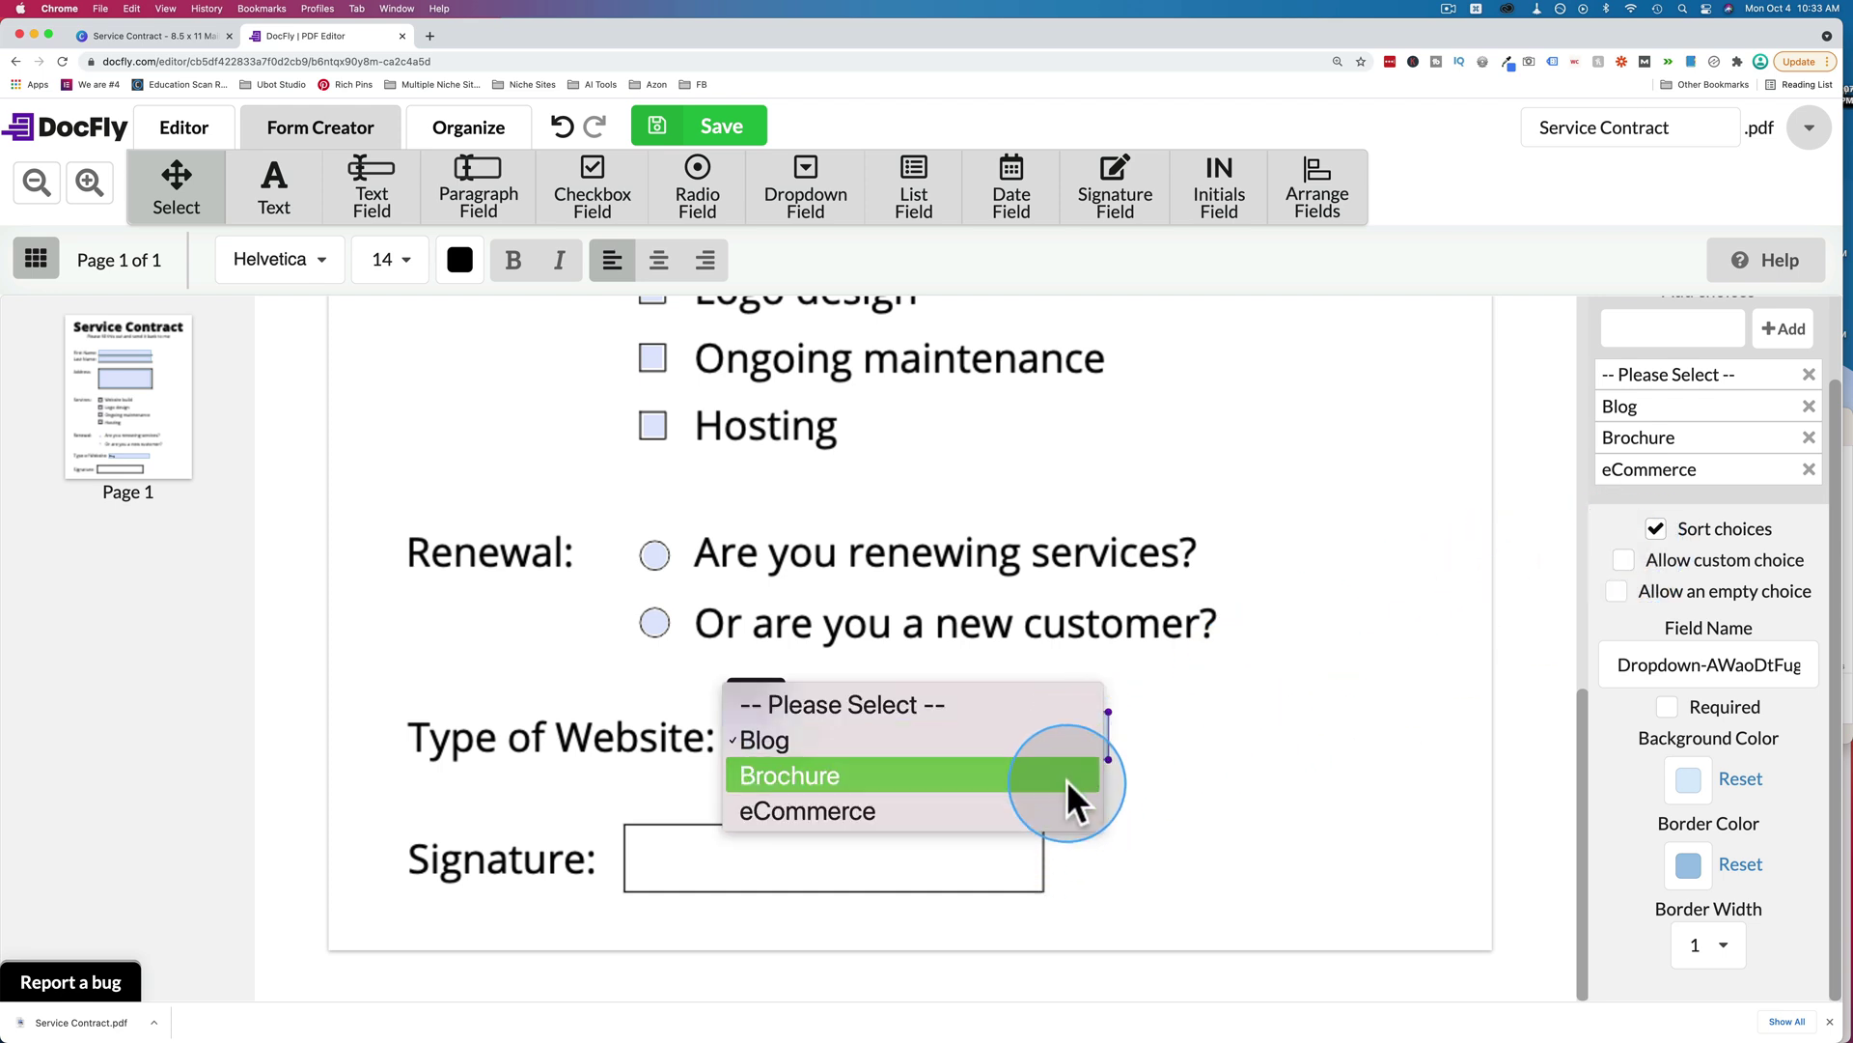
click(1624, 560)
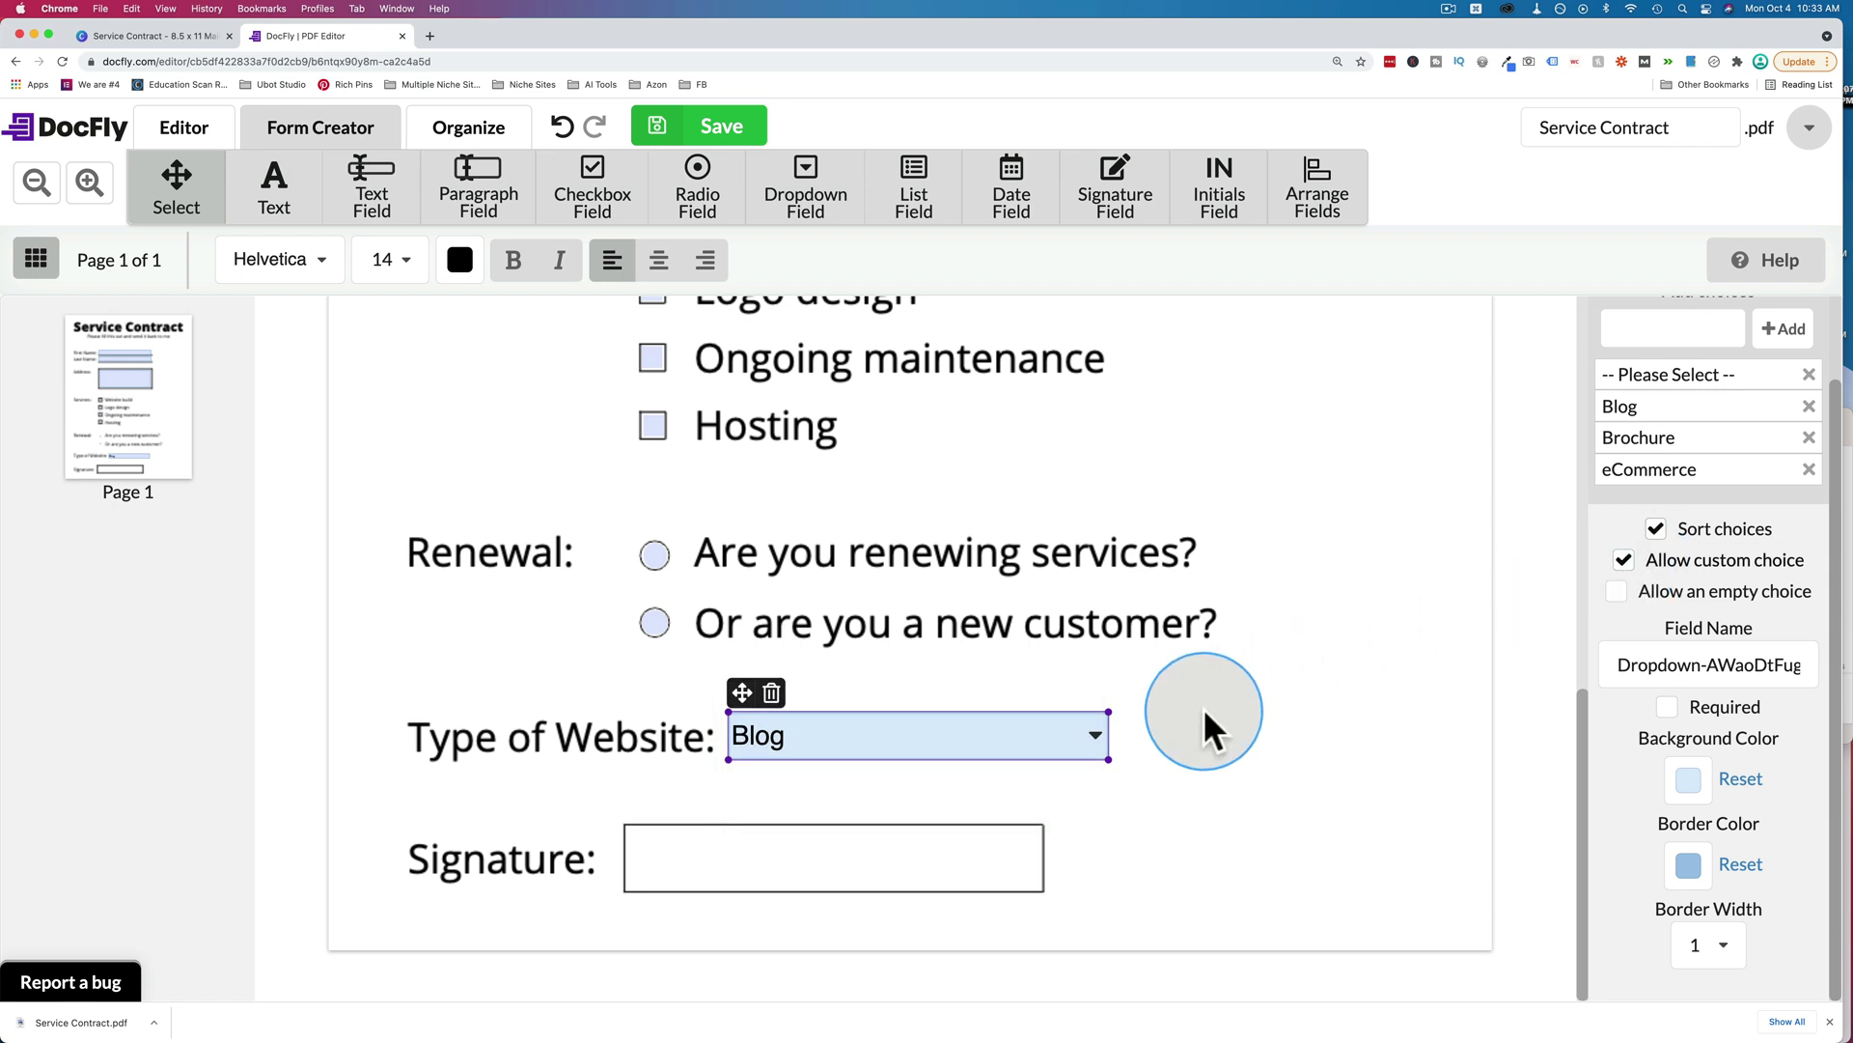
click(1101, 741)
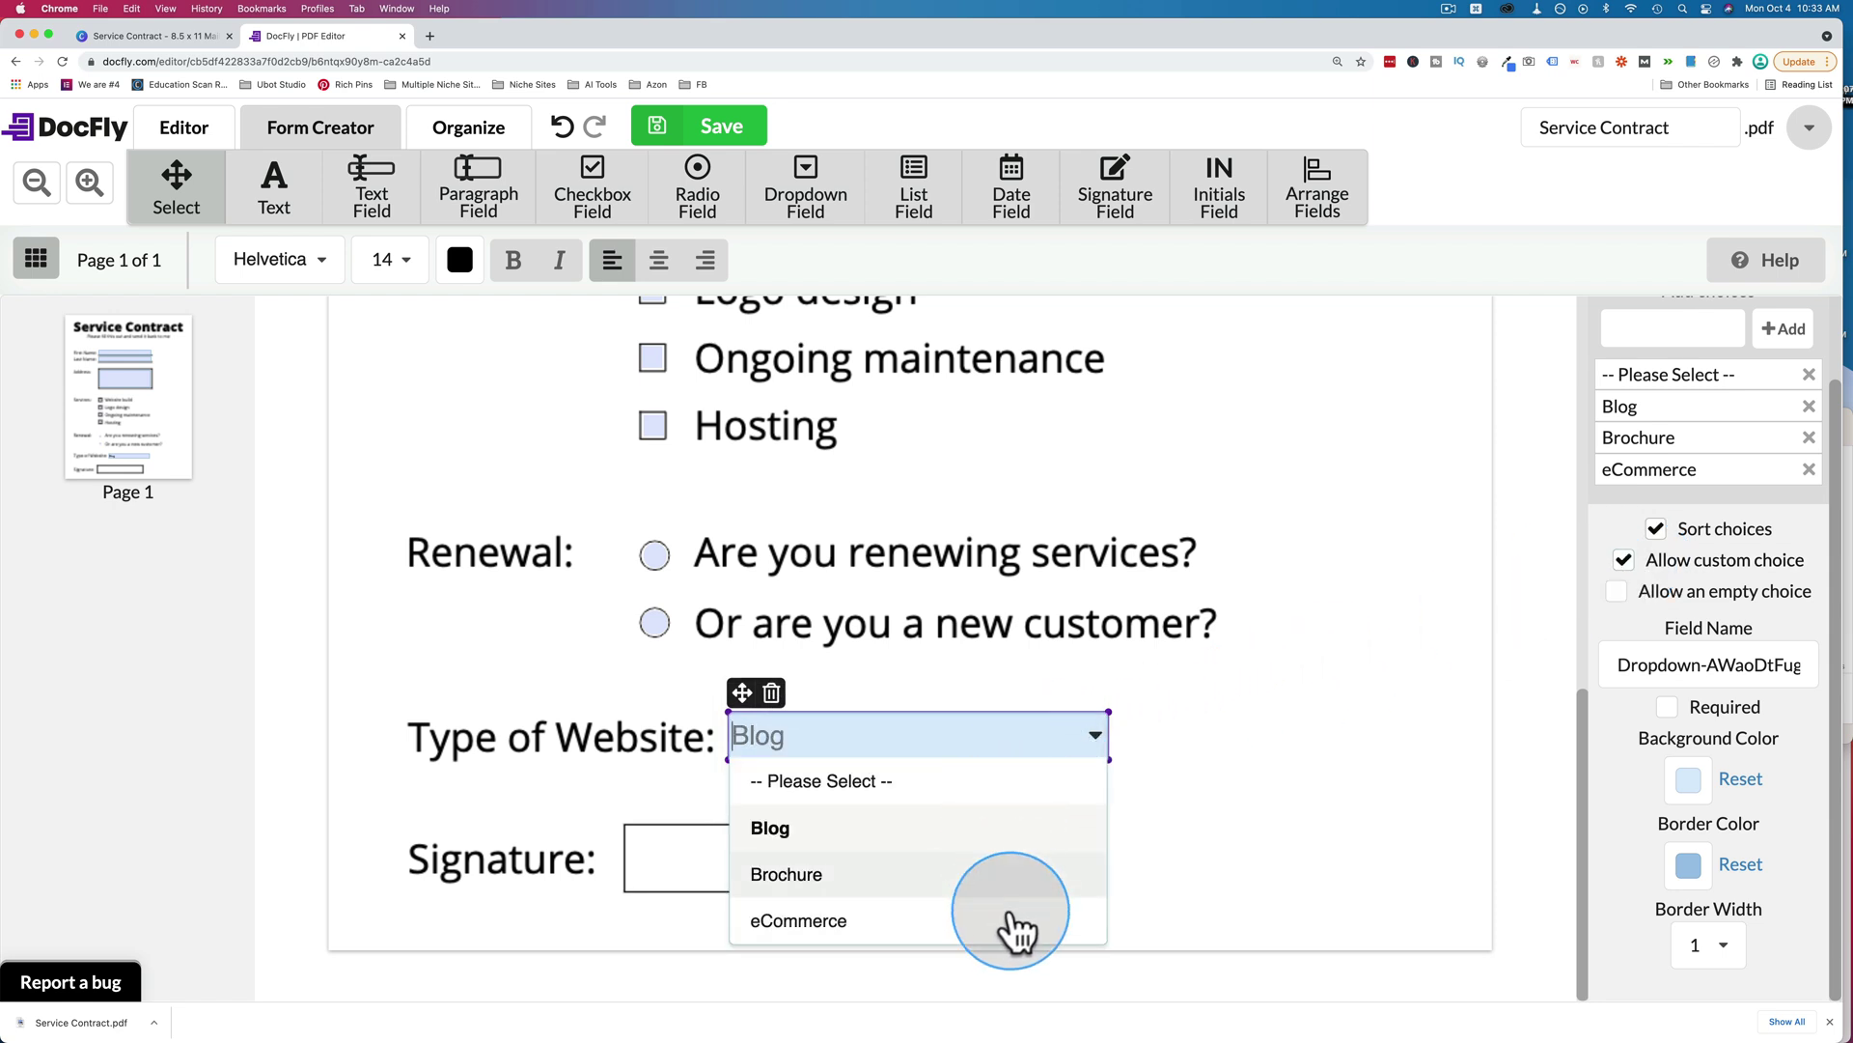
click(1260, 787)
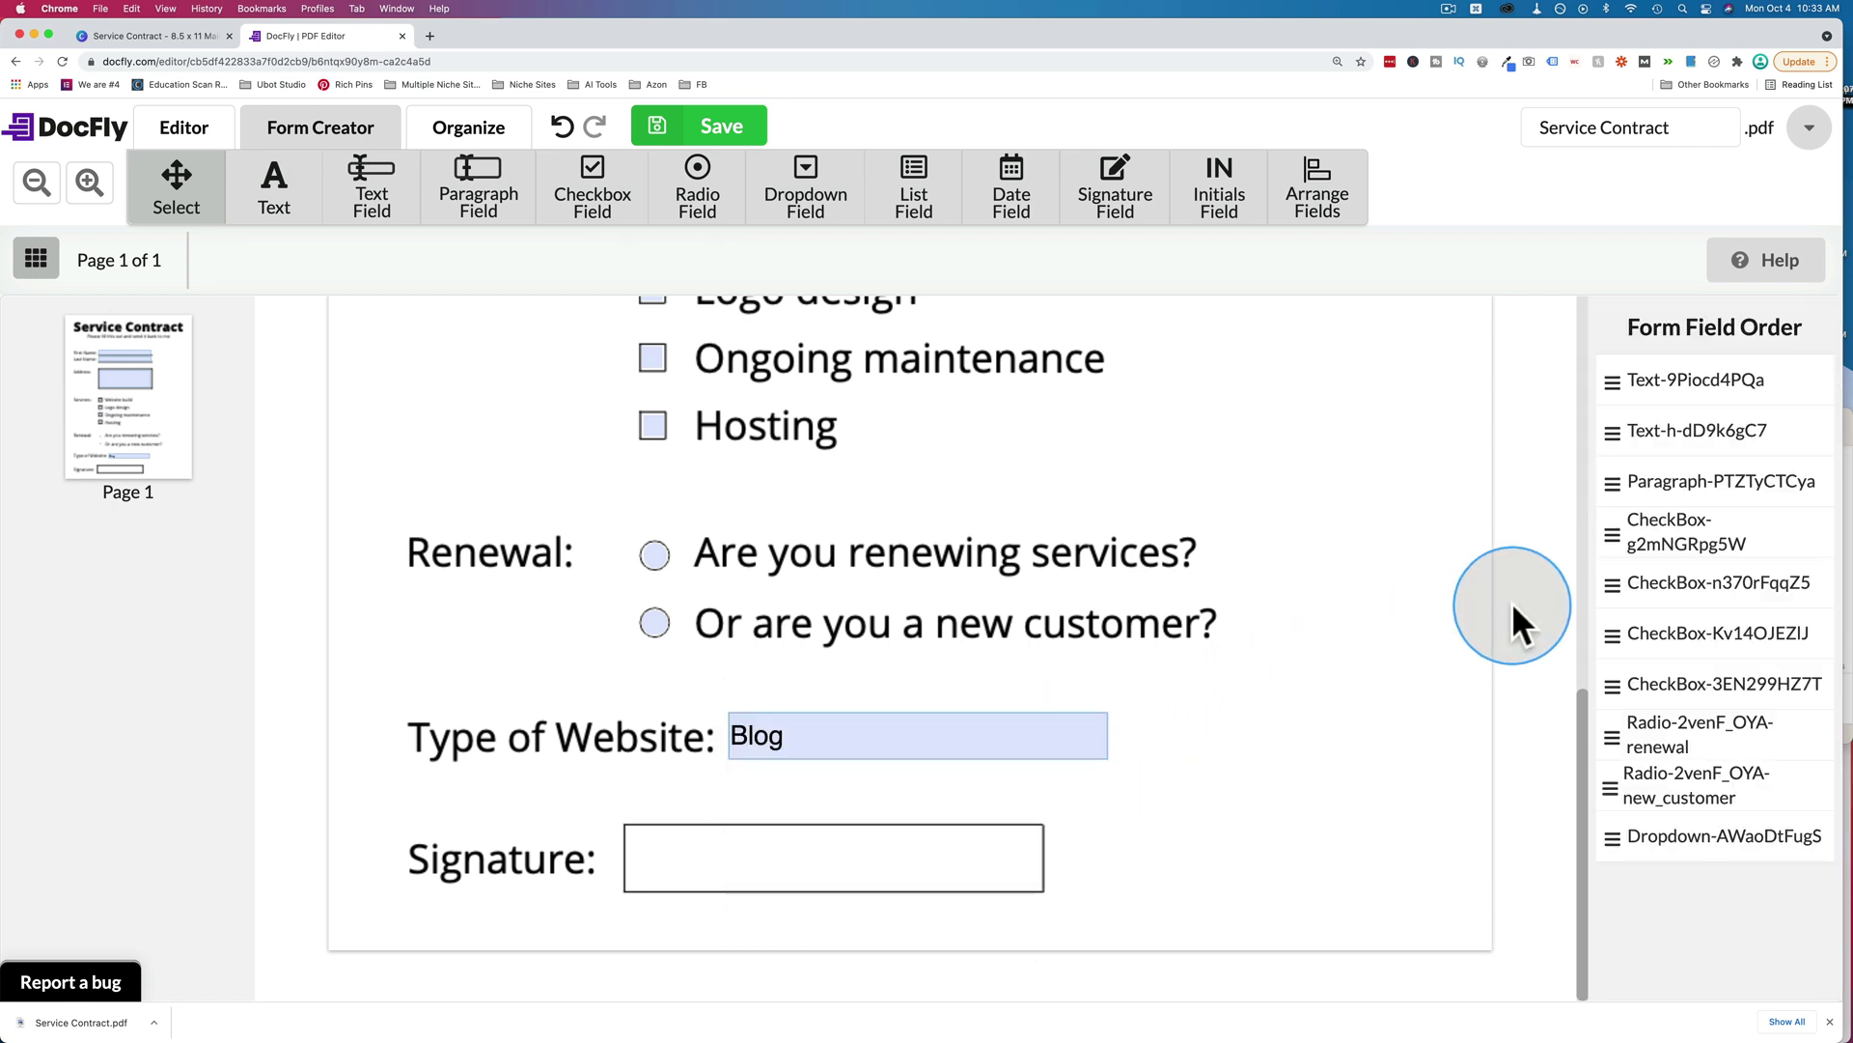
Mark the Type of Website dropdown as a required field.
click(1023, 751)
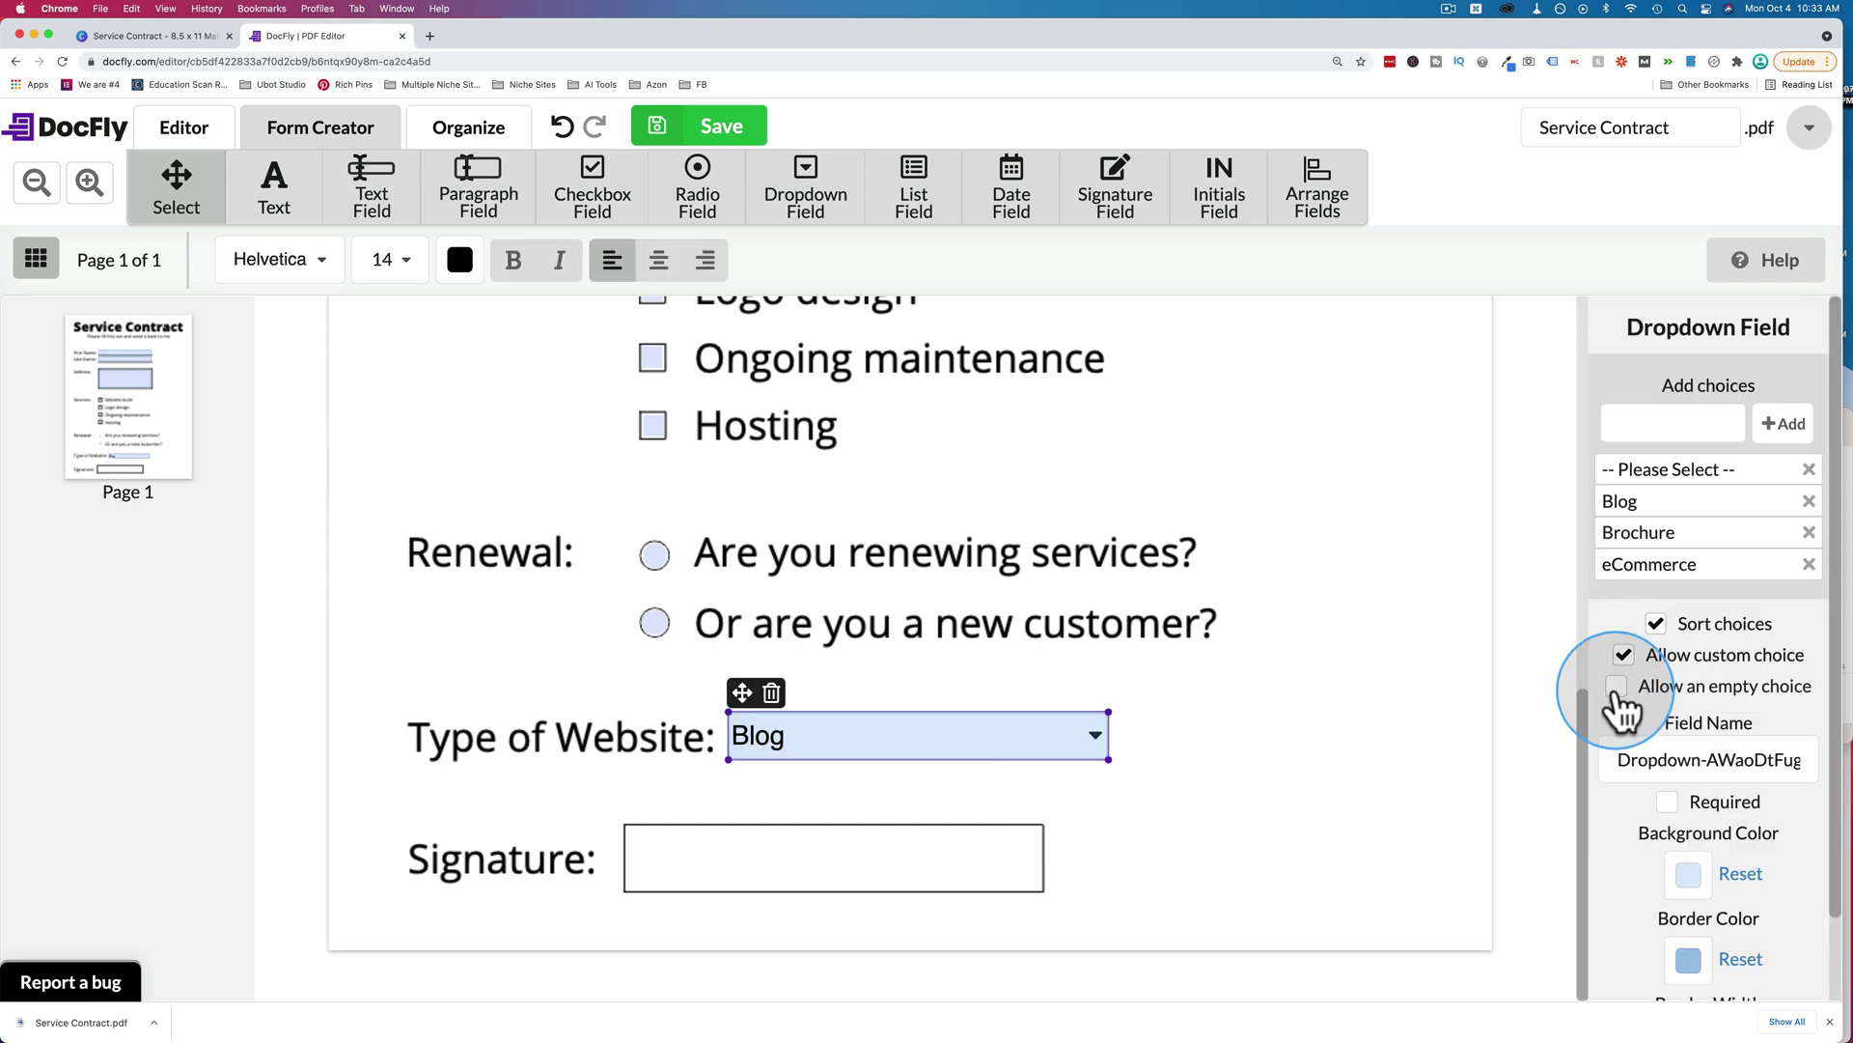
scroll(1631, 719, down, 1)
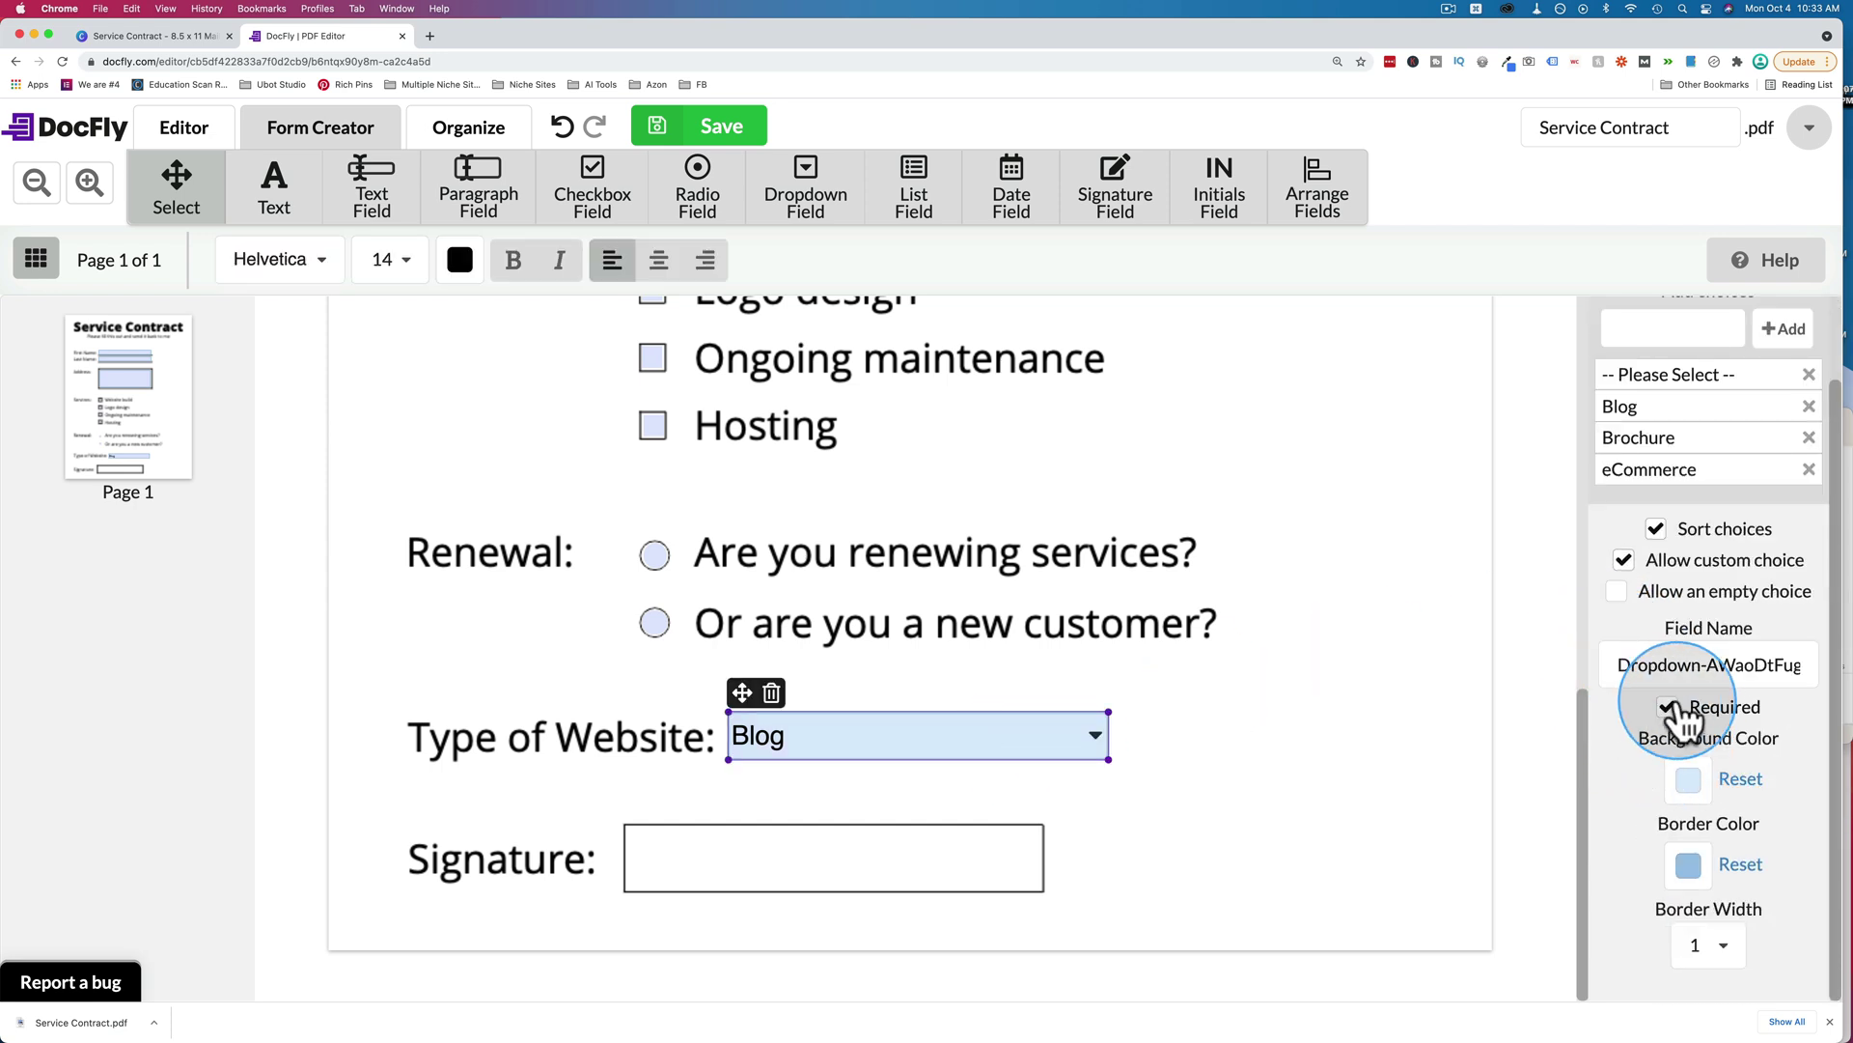
click(1670, 707)
click(1201, 738)
click(1086, 753)
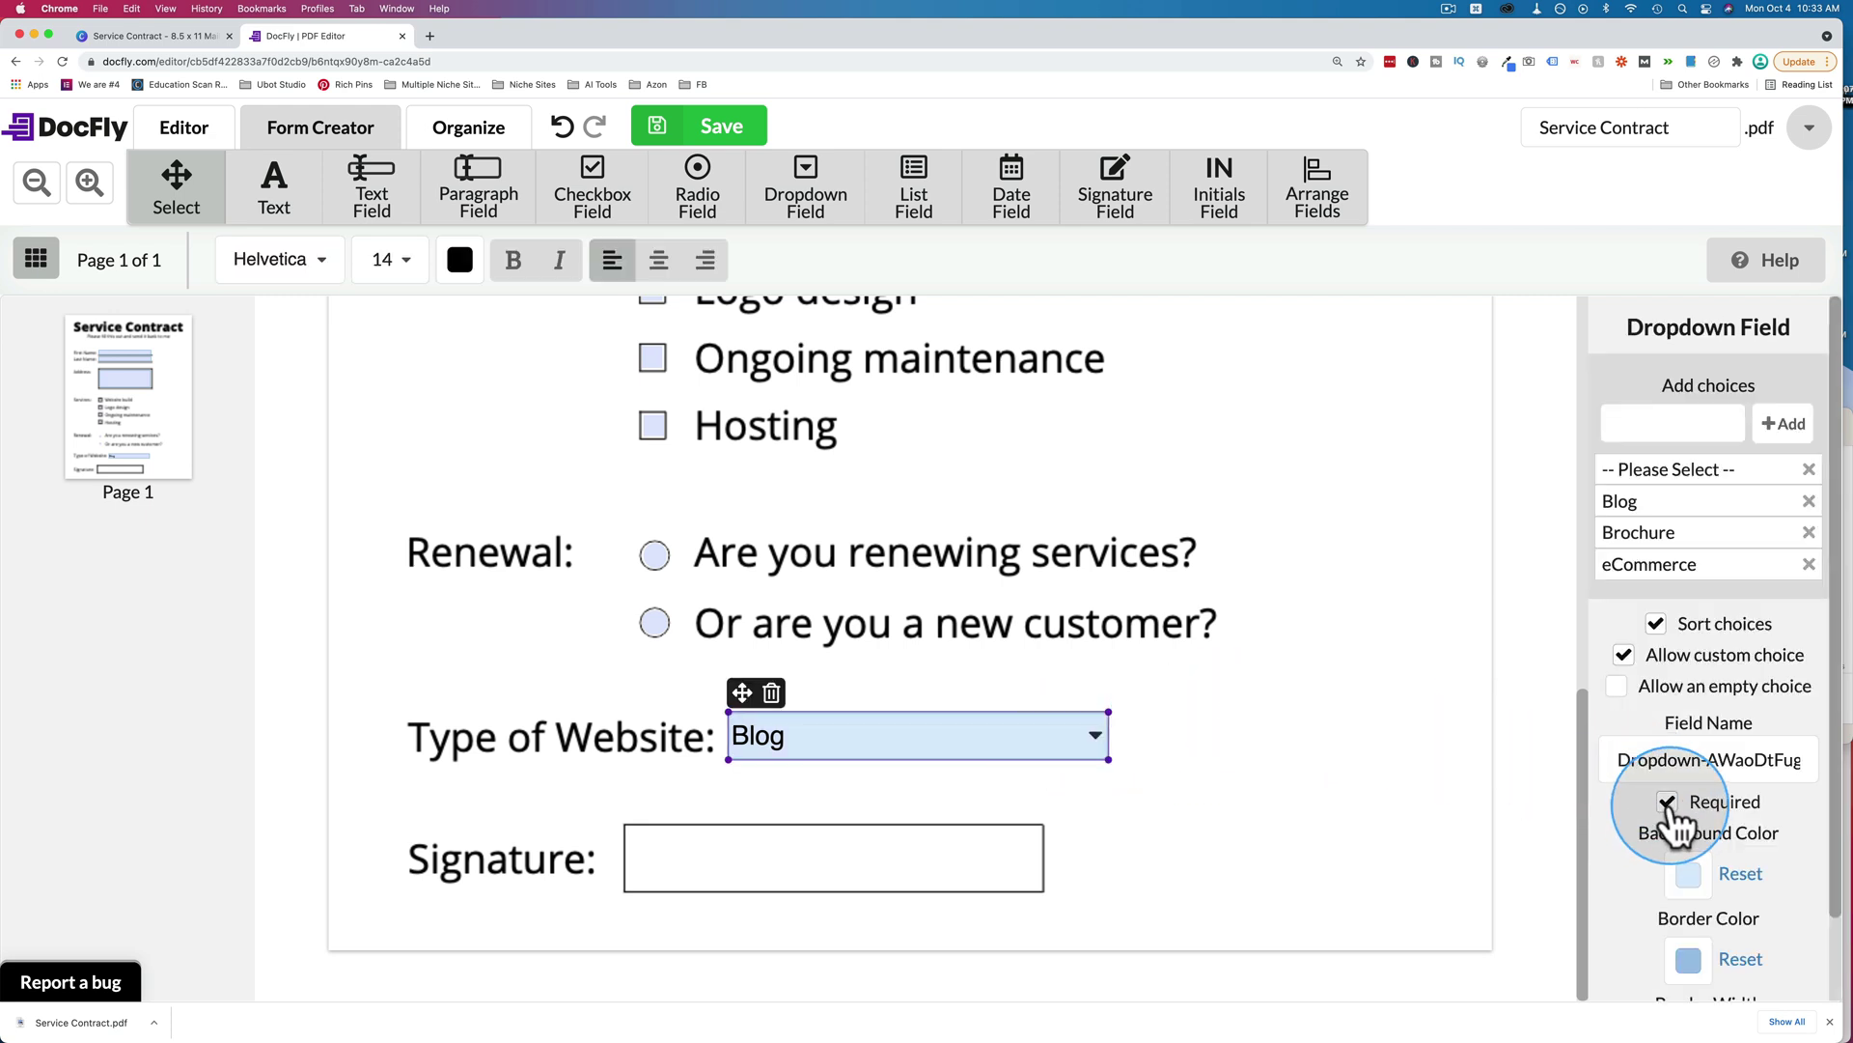
Make the Renewal radio group required.
click(657, 625)
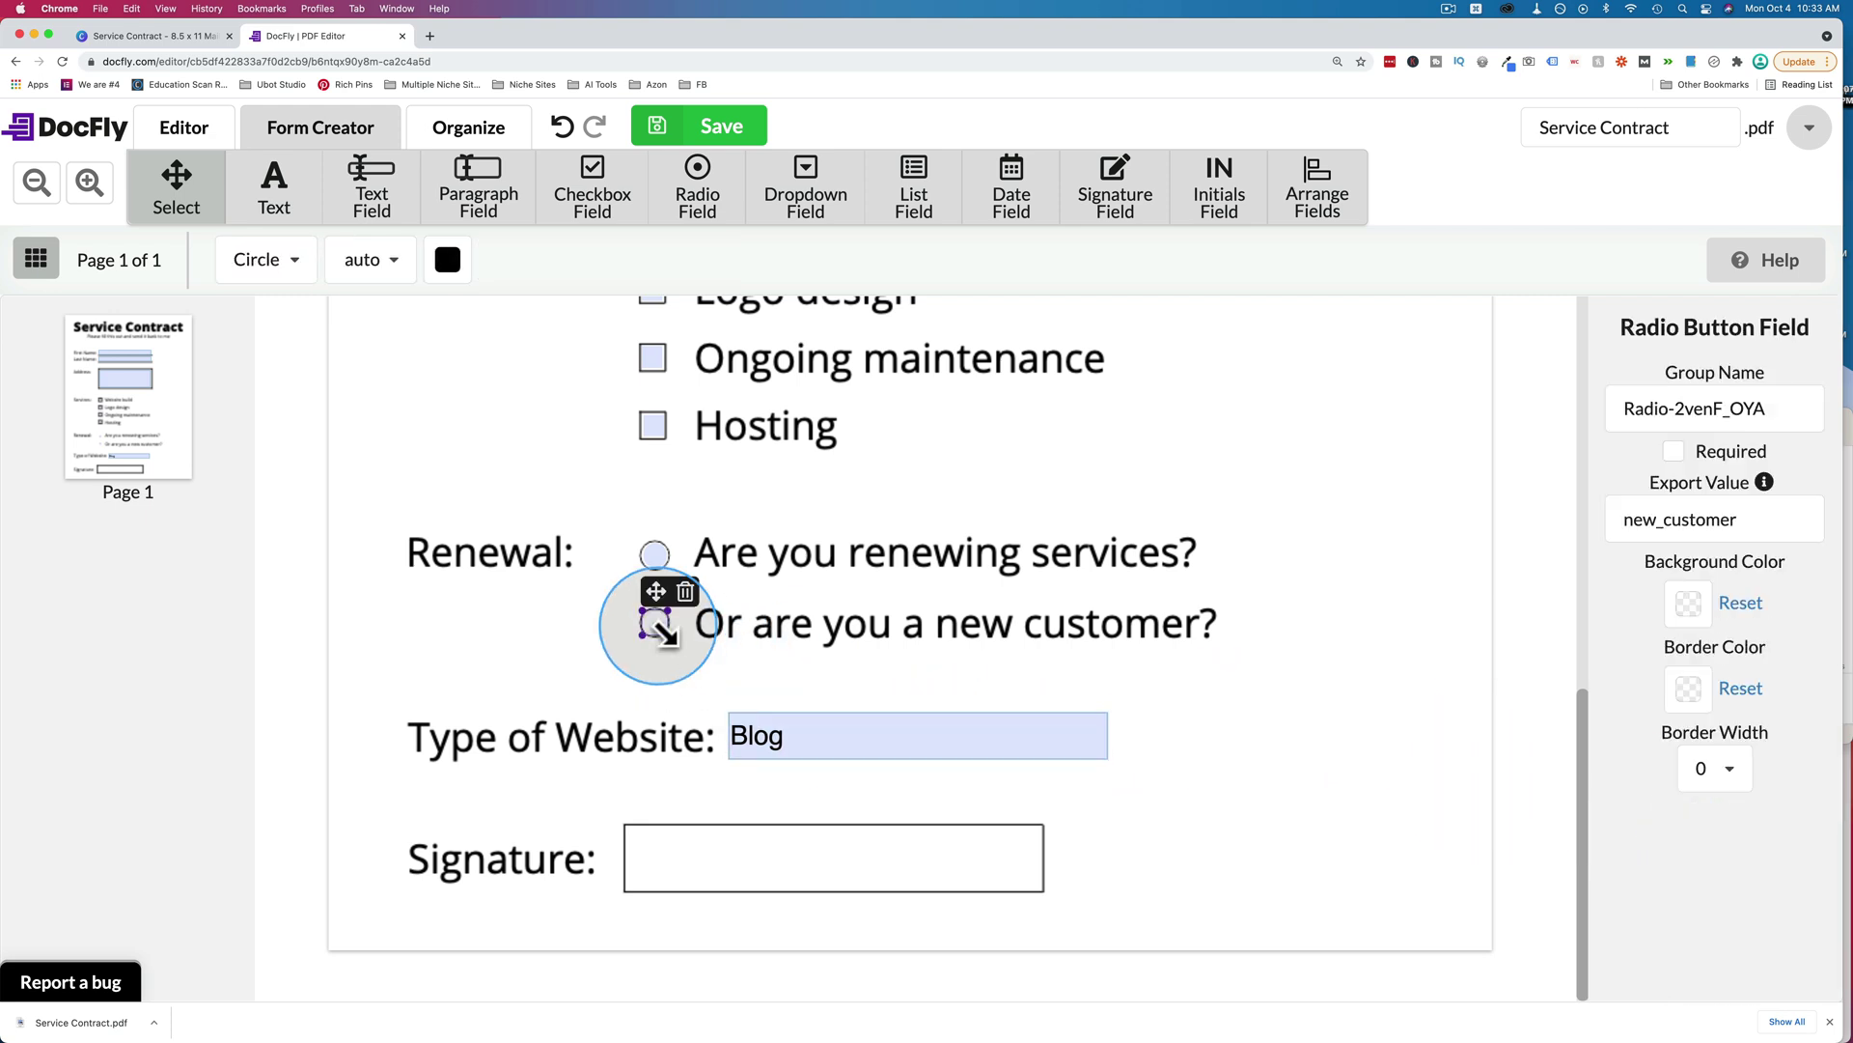
click(1676, 454)
scroll(1106, 541, up, 3)
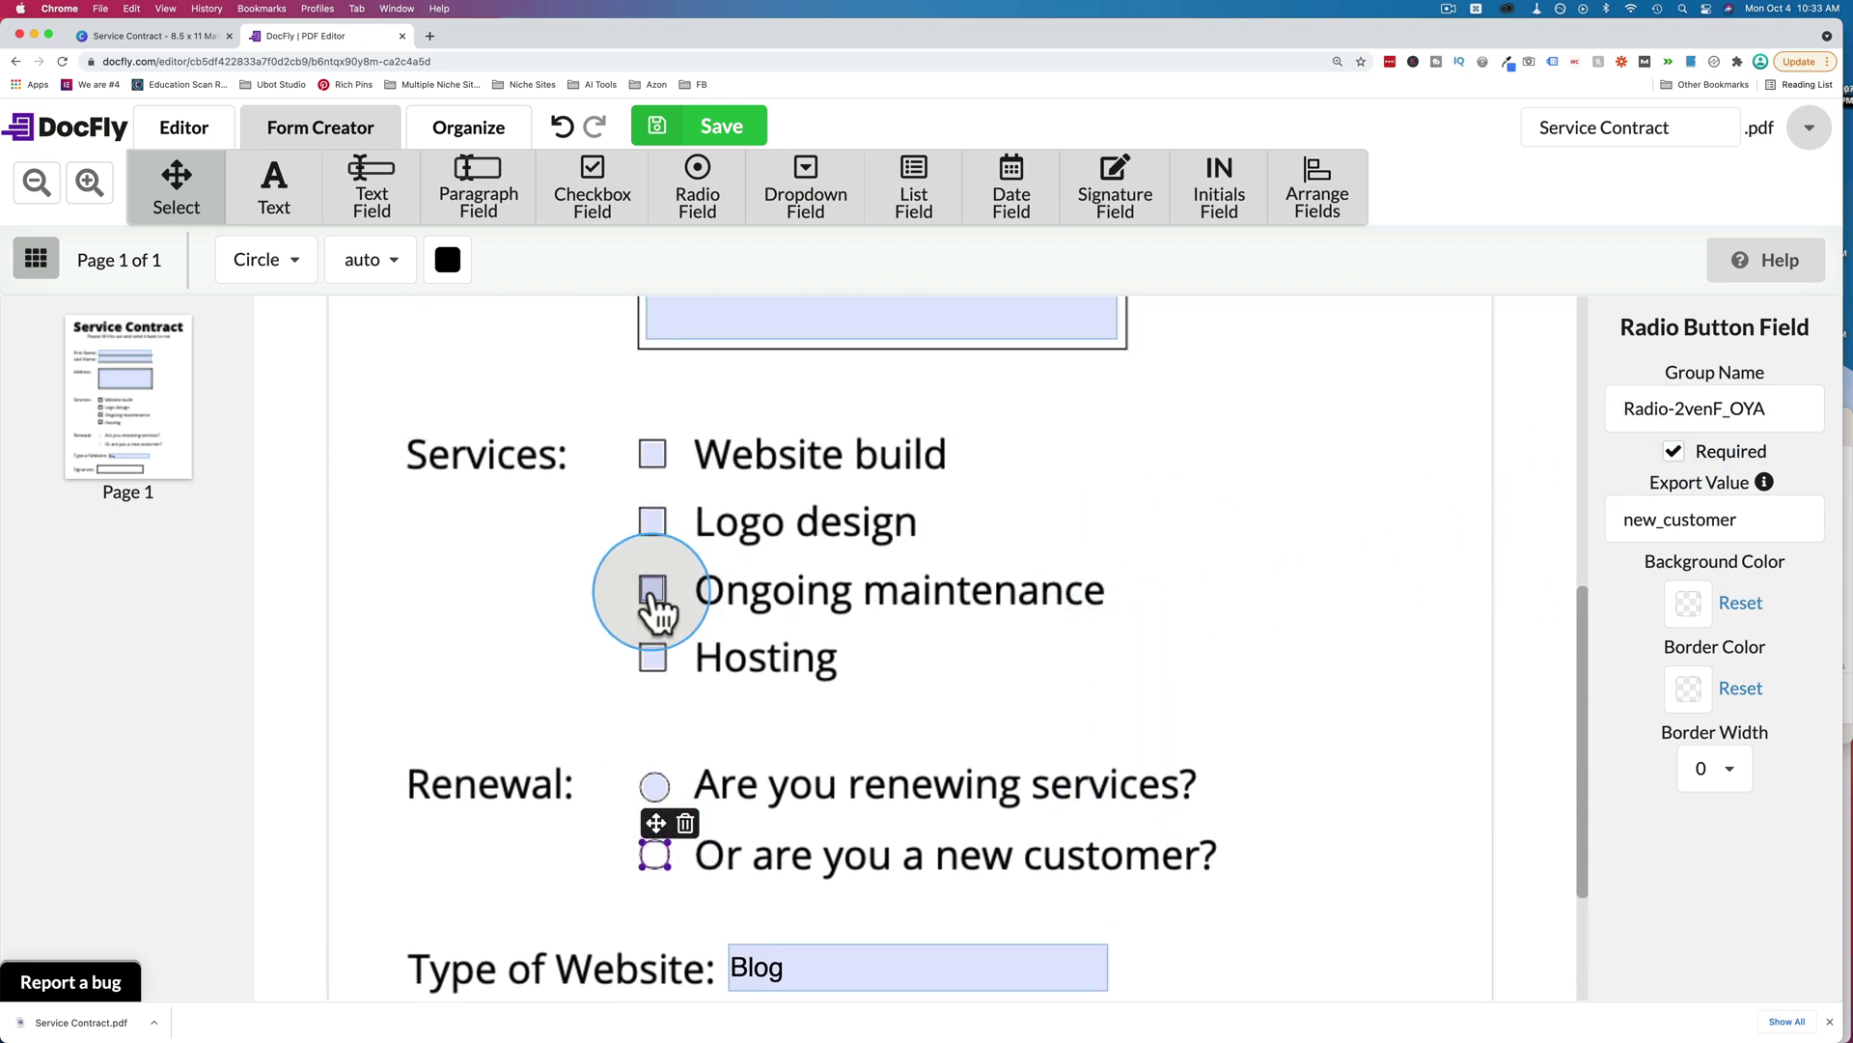
click(653, 591)
scroll(827, 724, up, 2)
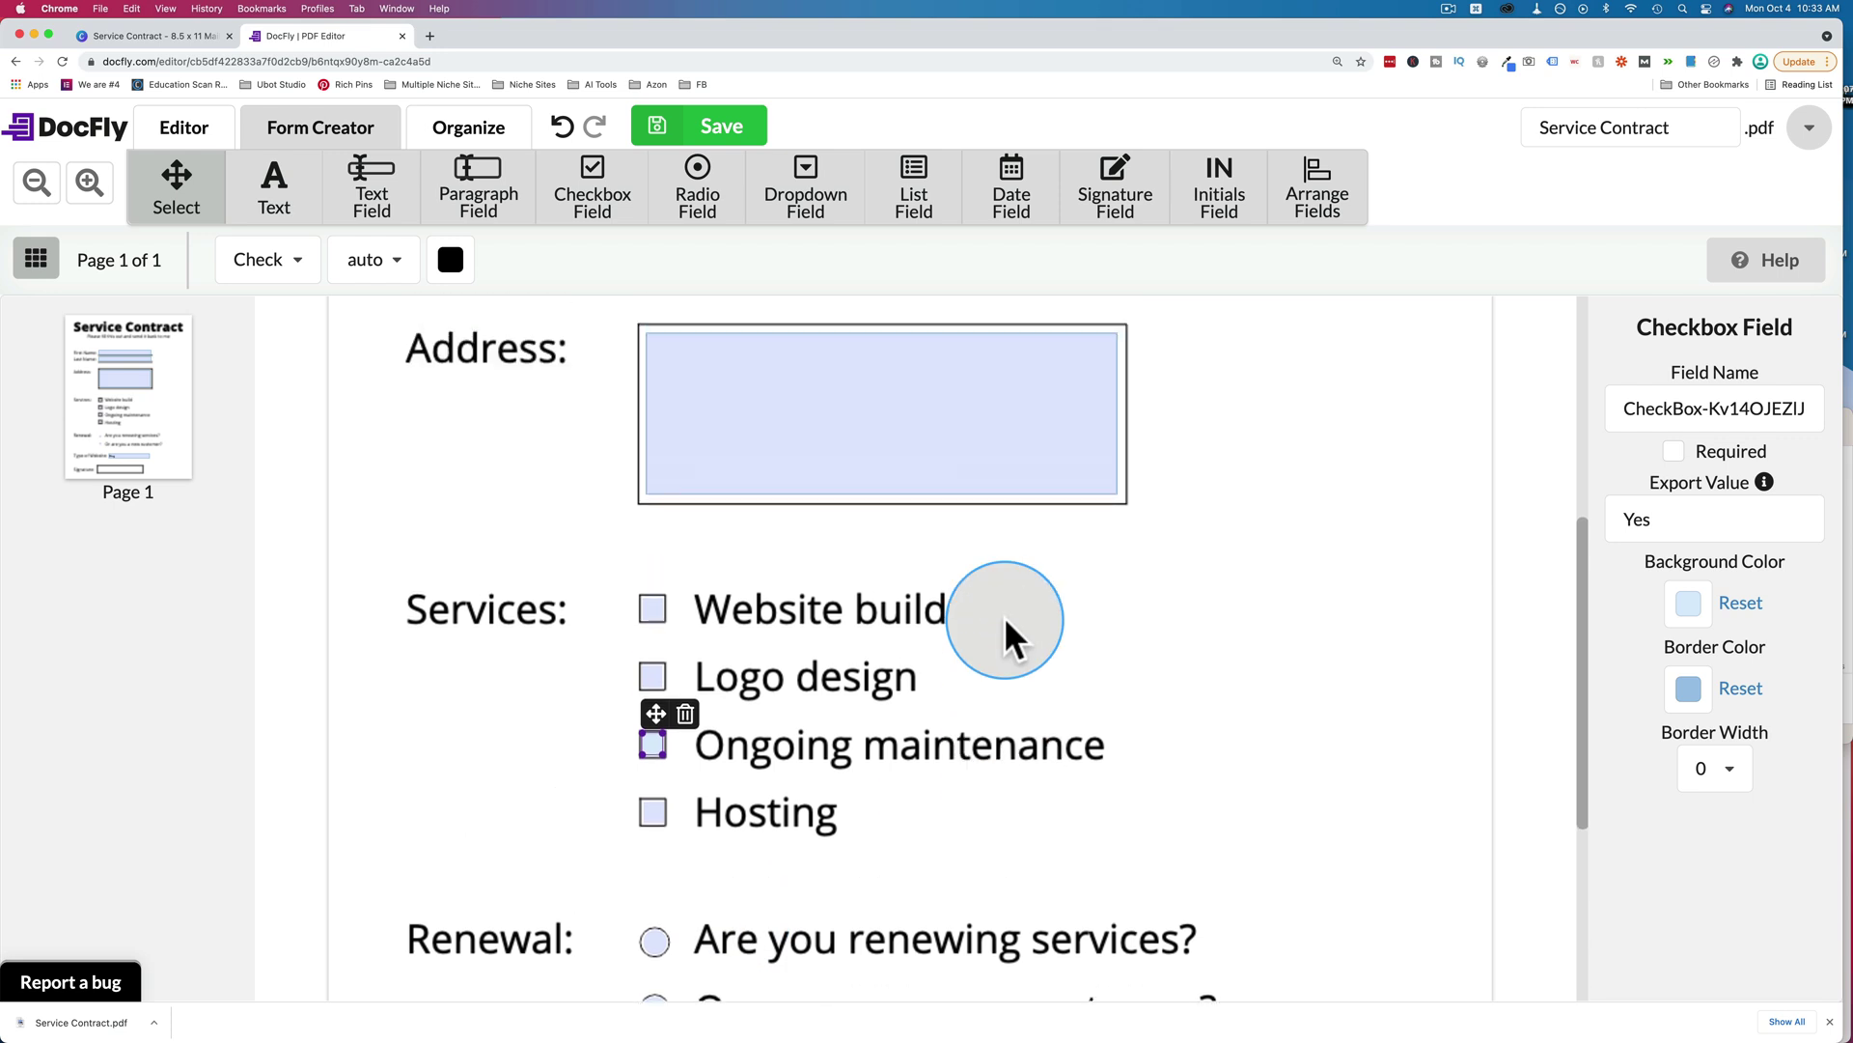
scroll(1004, 616, up, 4)
Mark the First Name, Last Name and Address fields as required.
click(894, 502)
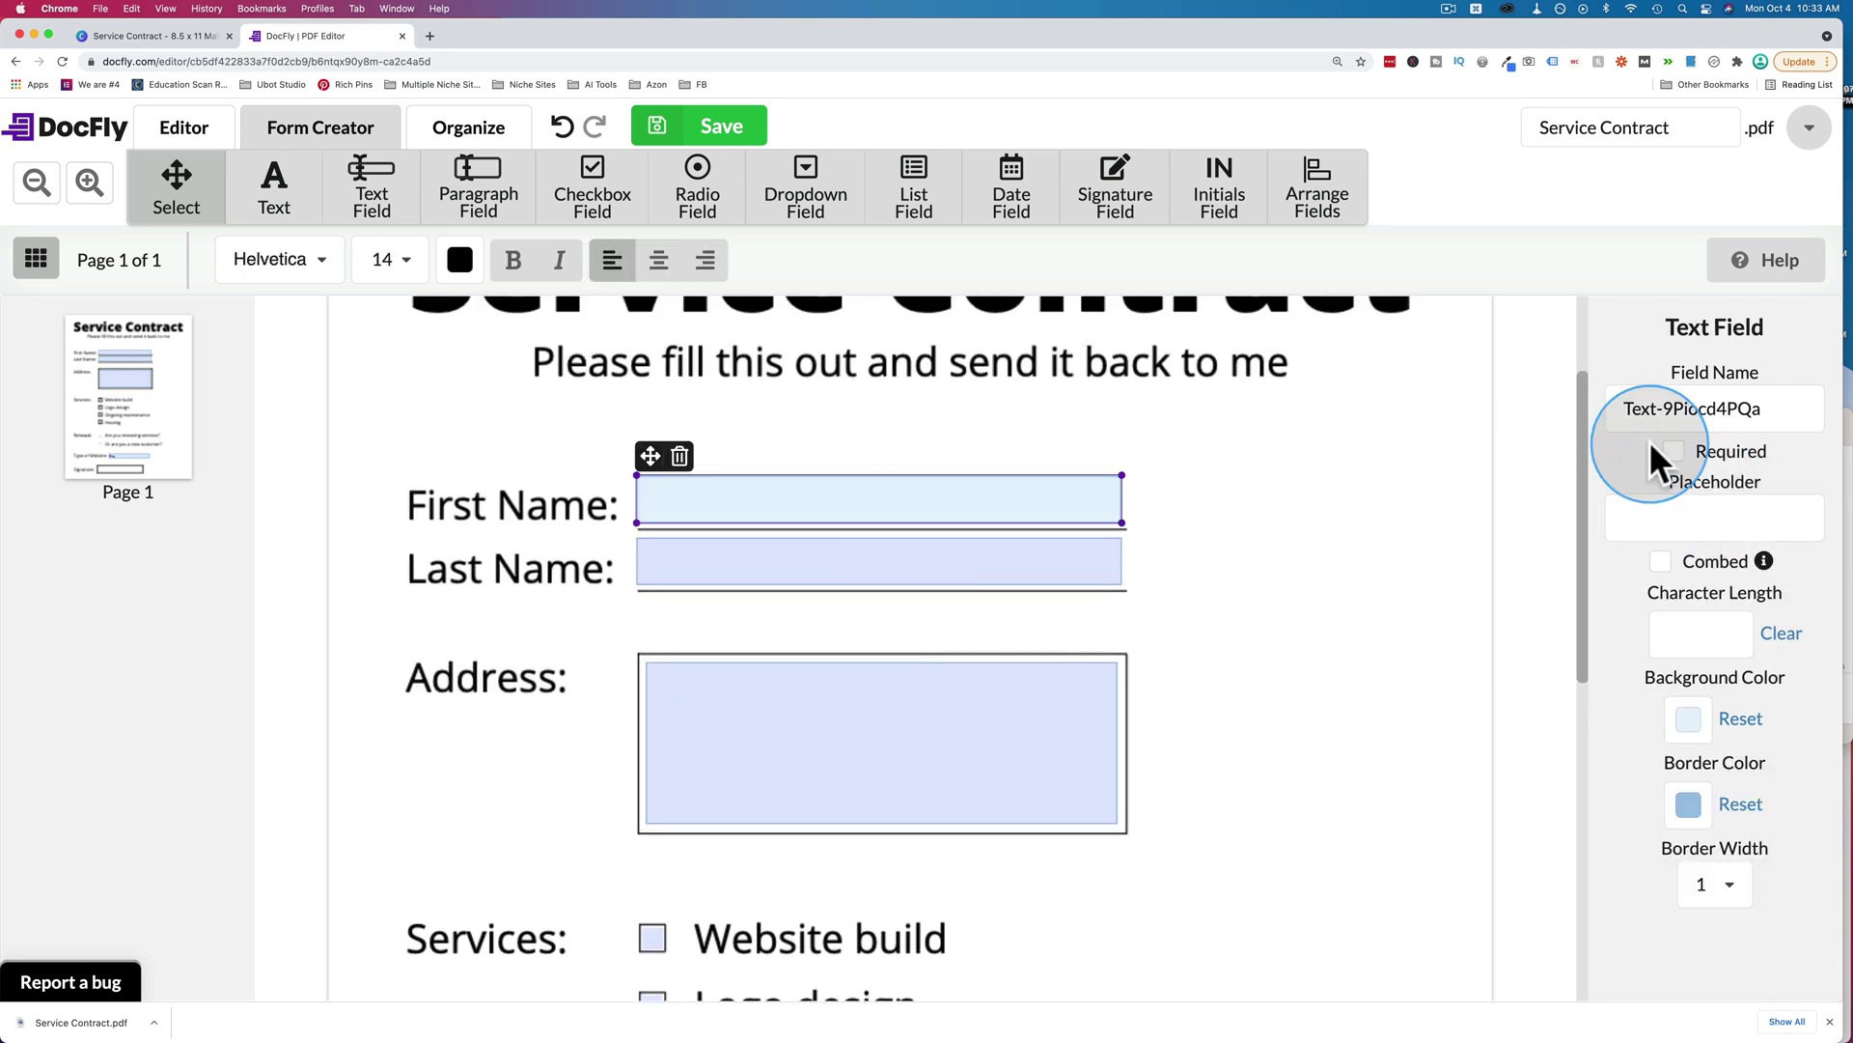
click(1651, 444)
click(1005, 555)
click(1675, 462)
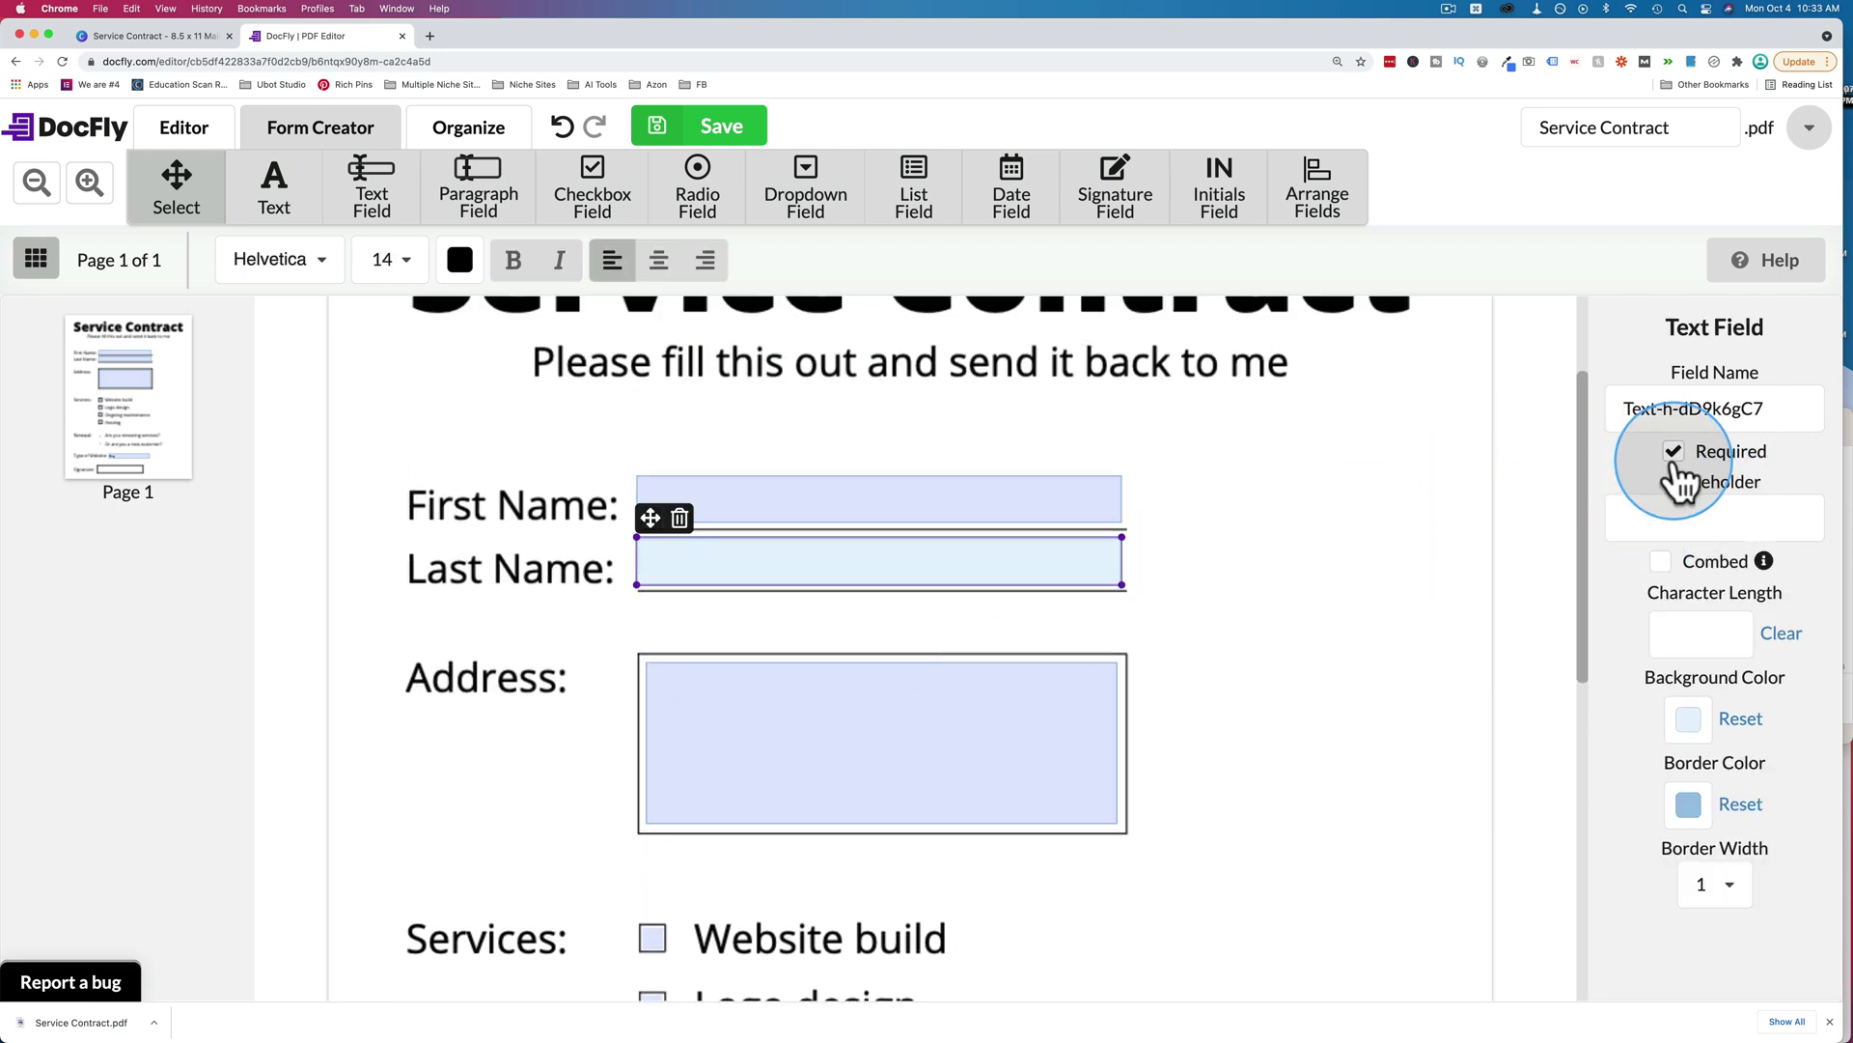
click(1084, 731)
click(1685, 465)
click(1314, 579)
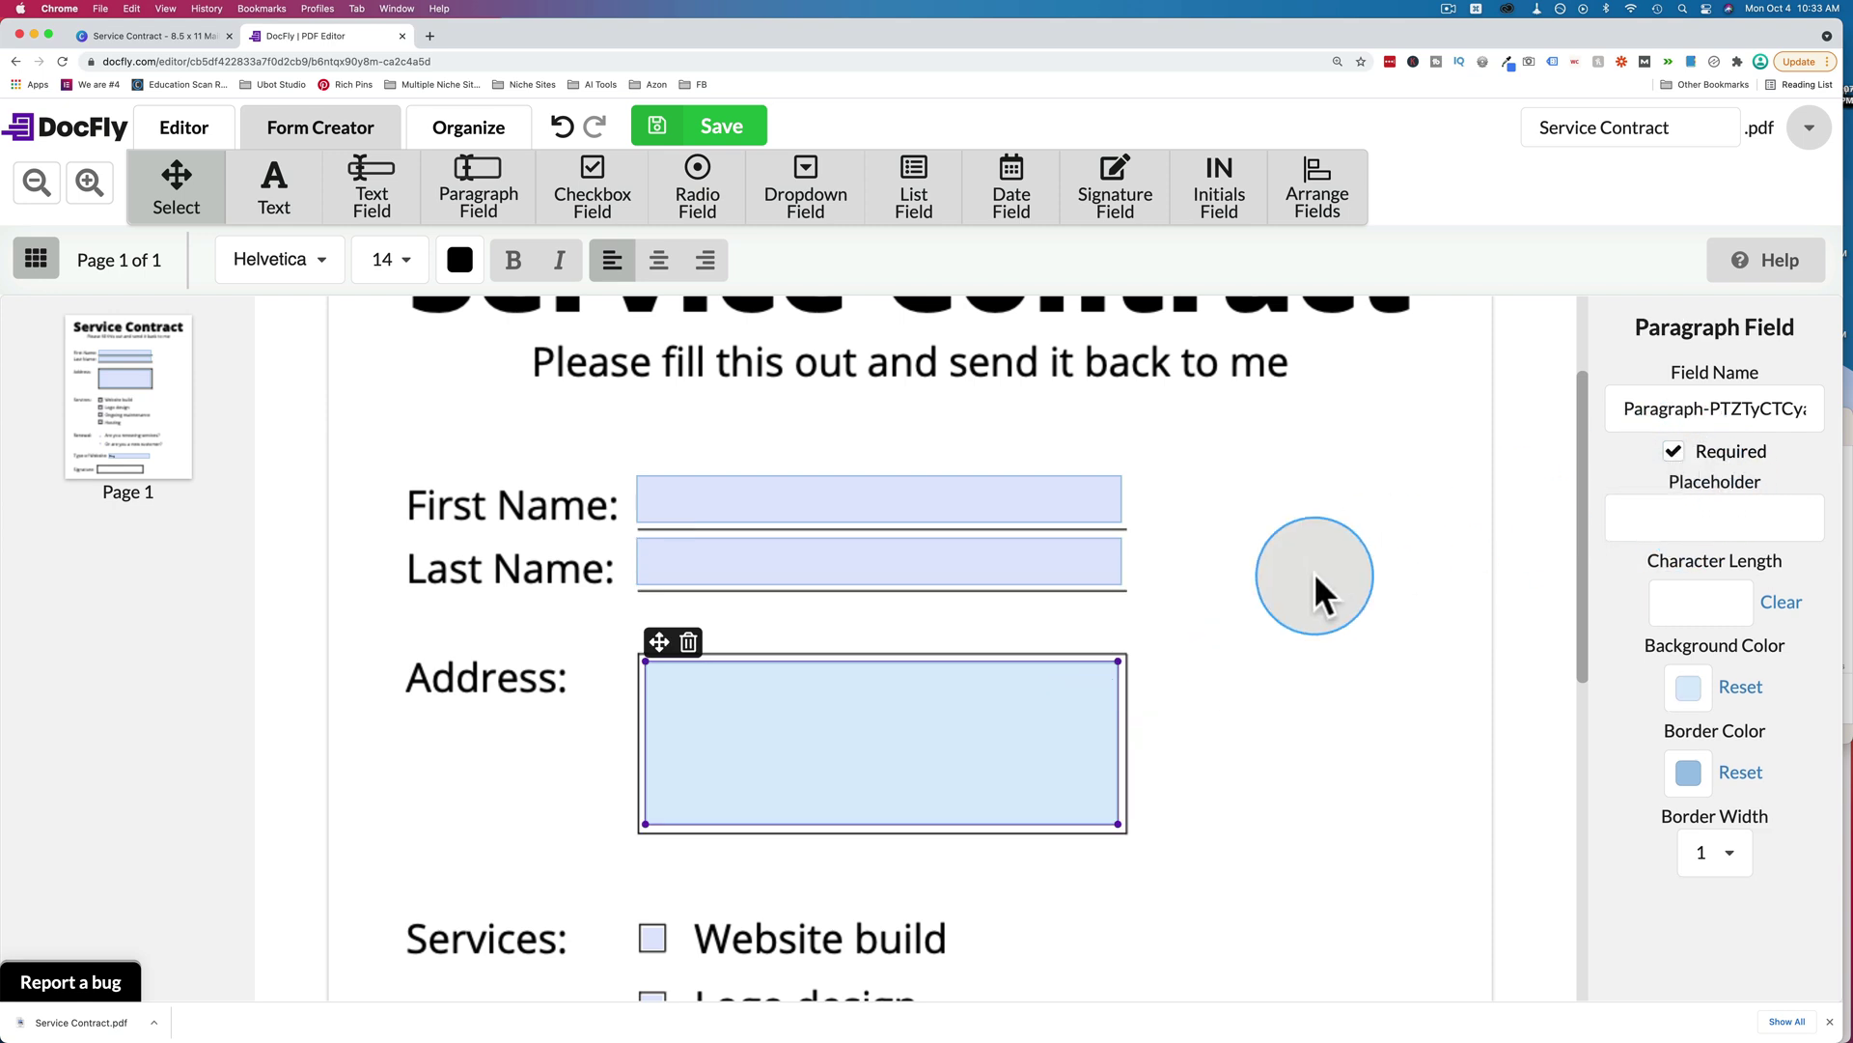
scroll(1313, 587, down, 7)
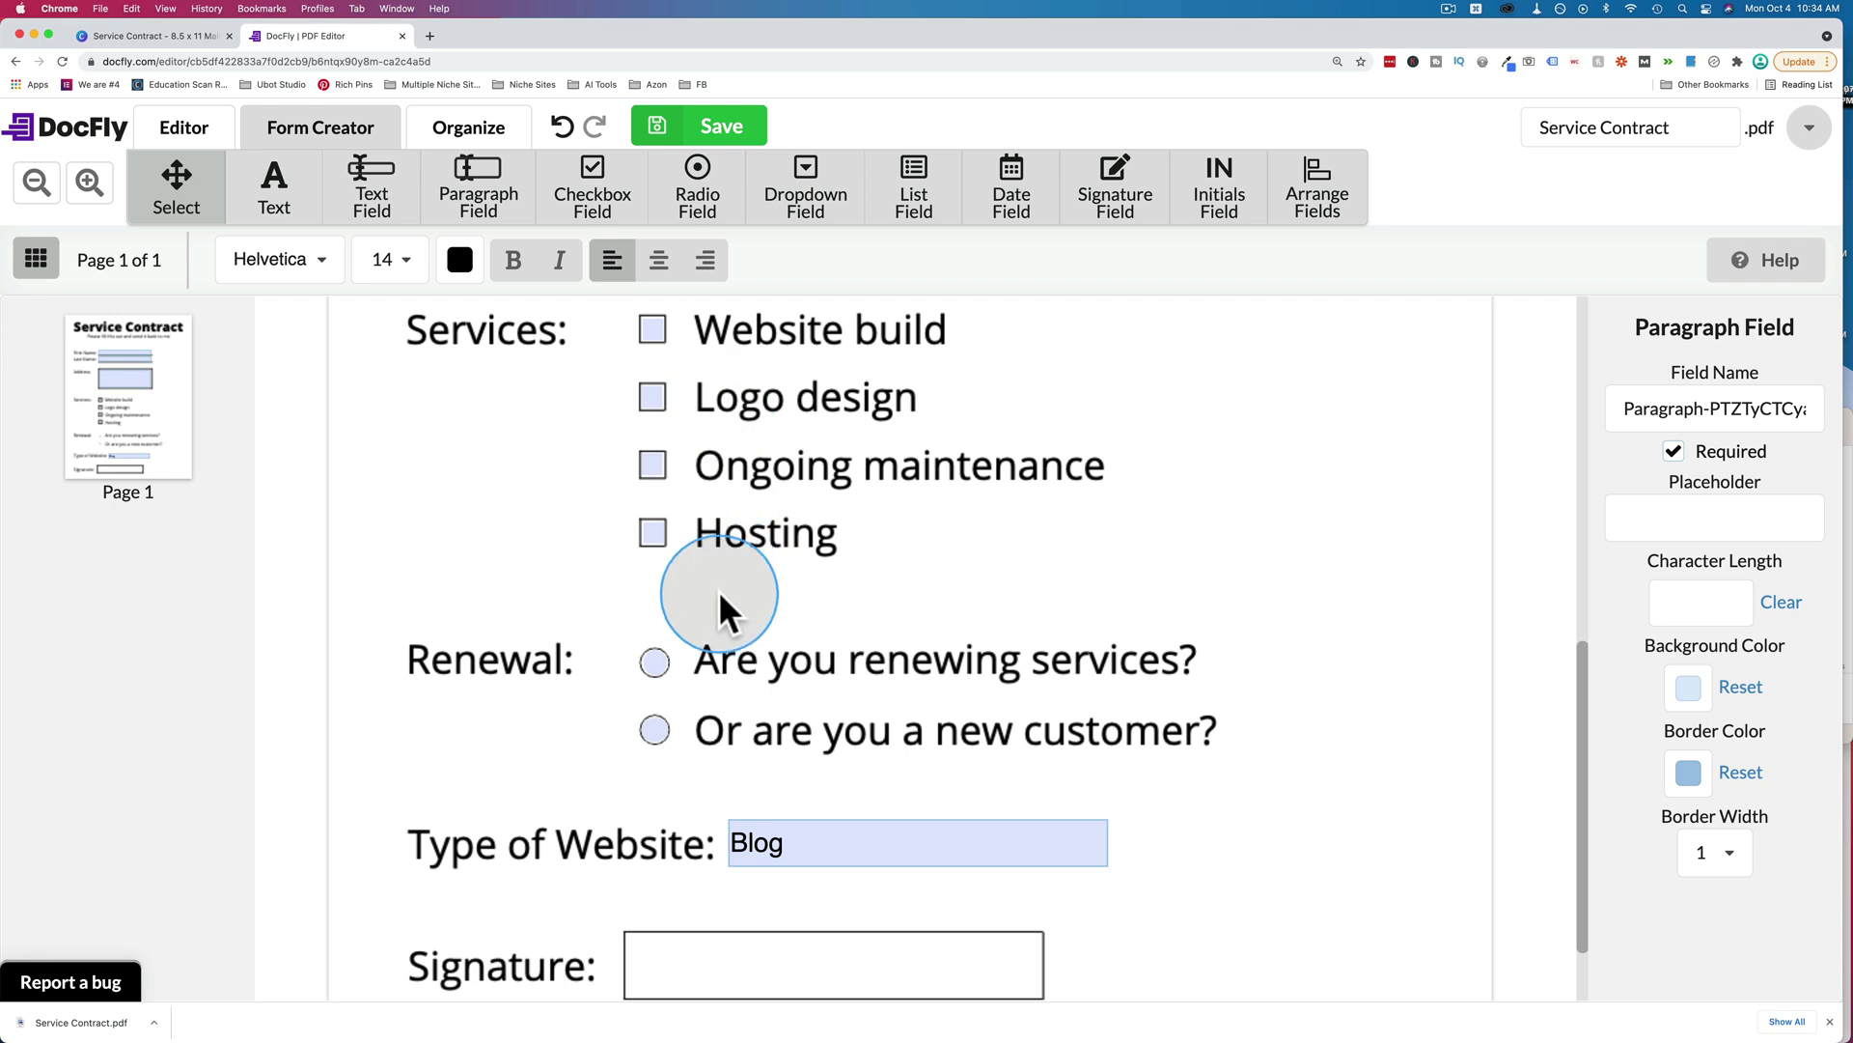
scroll(772, 685, down, 2)
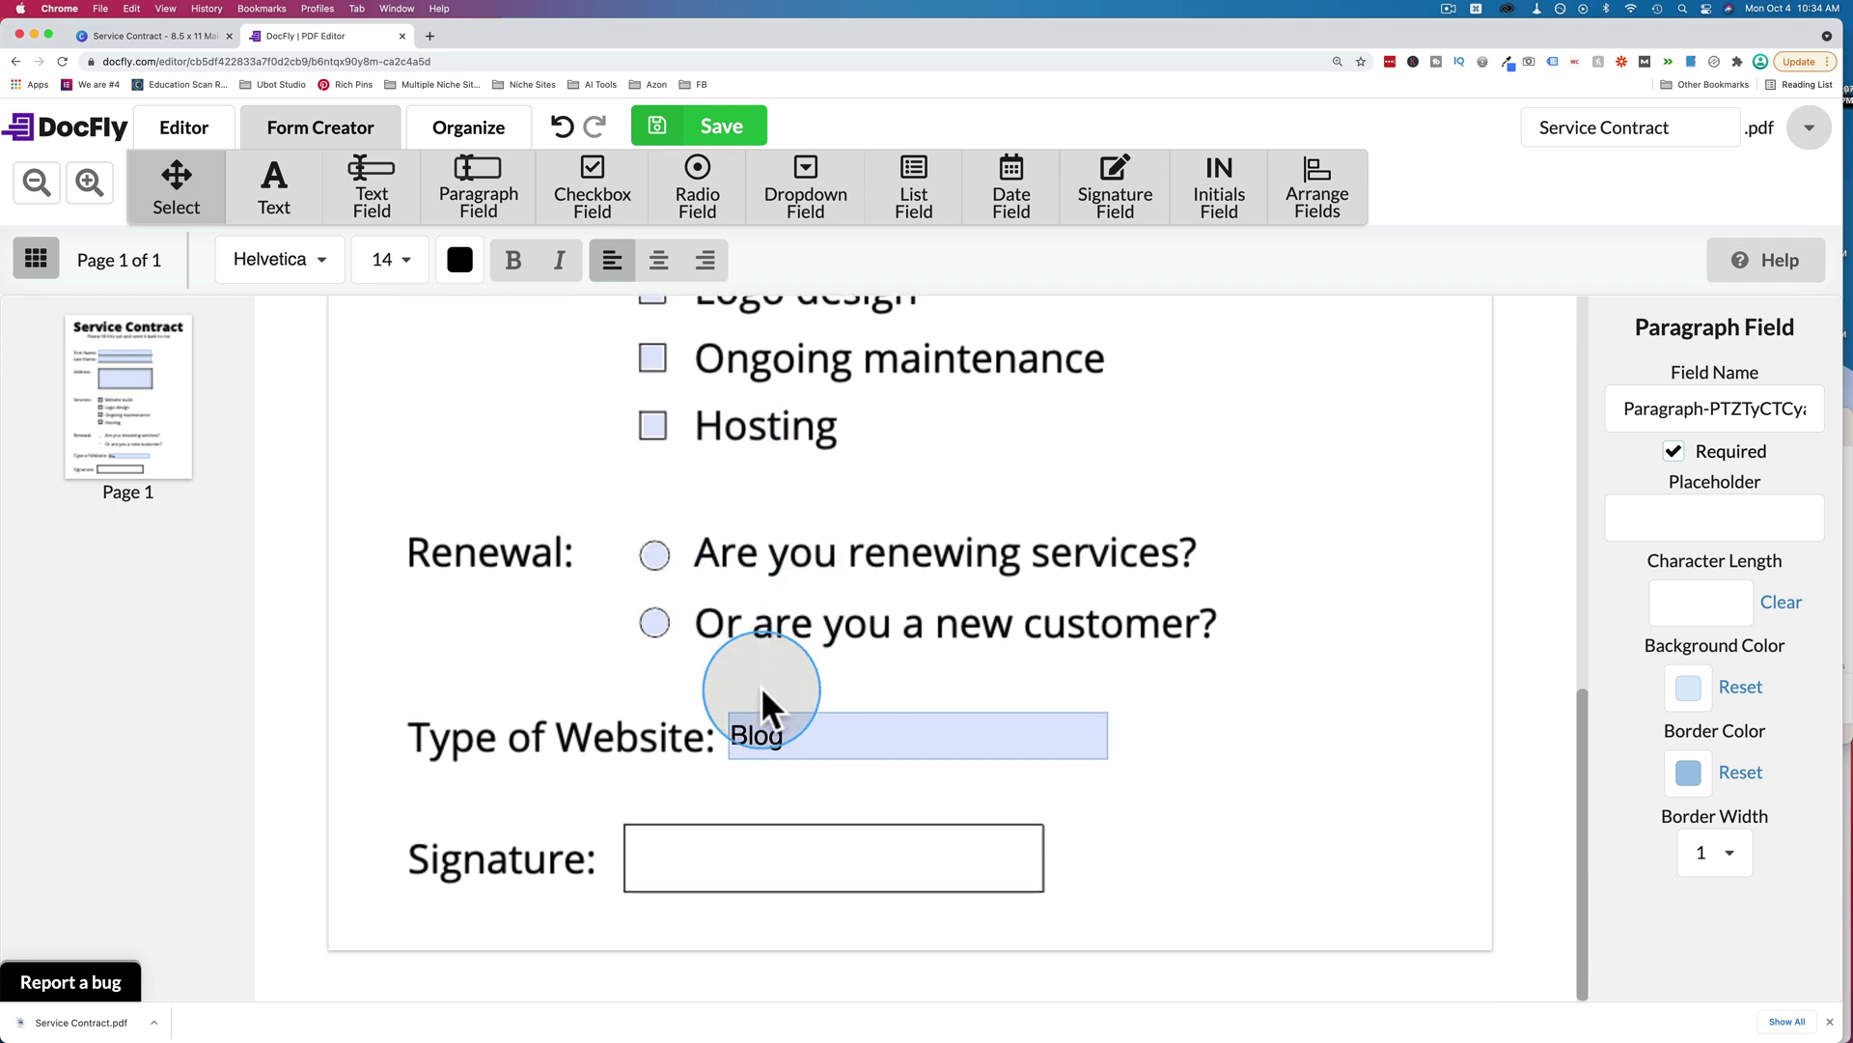
click(831, 853)
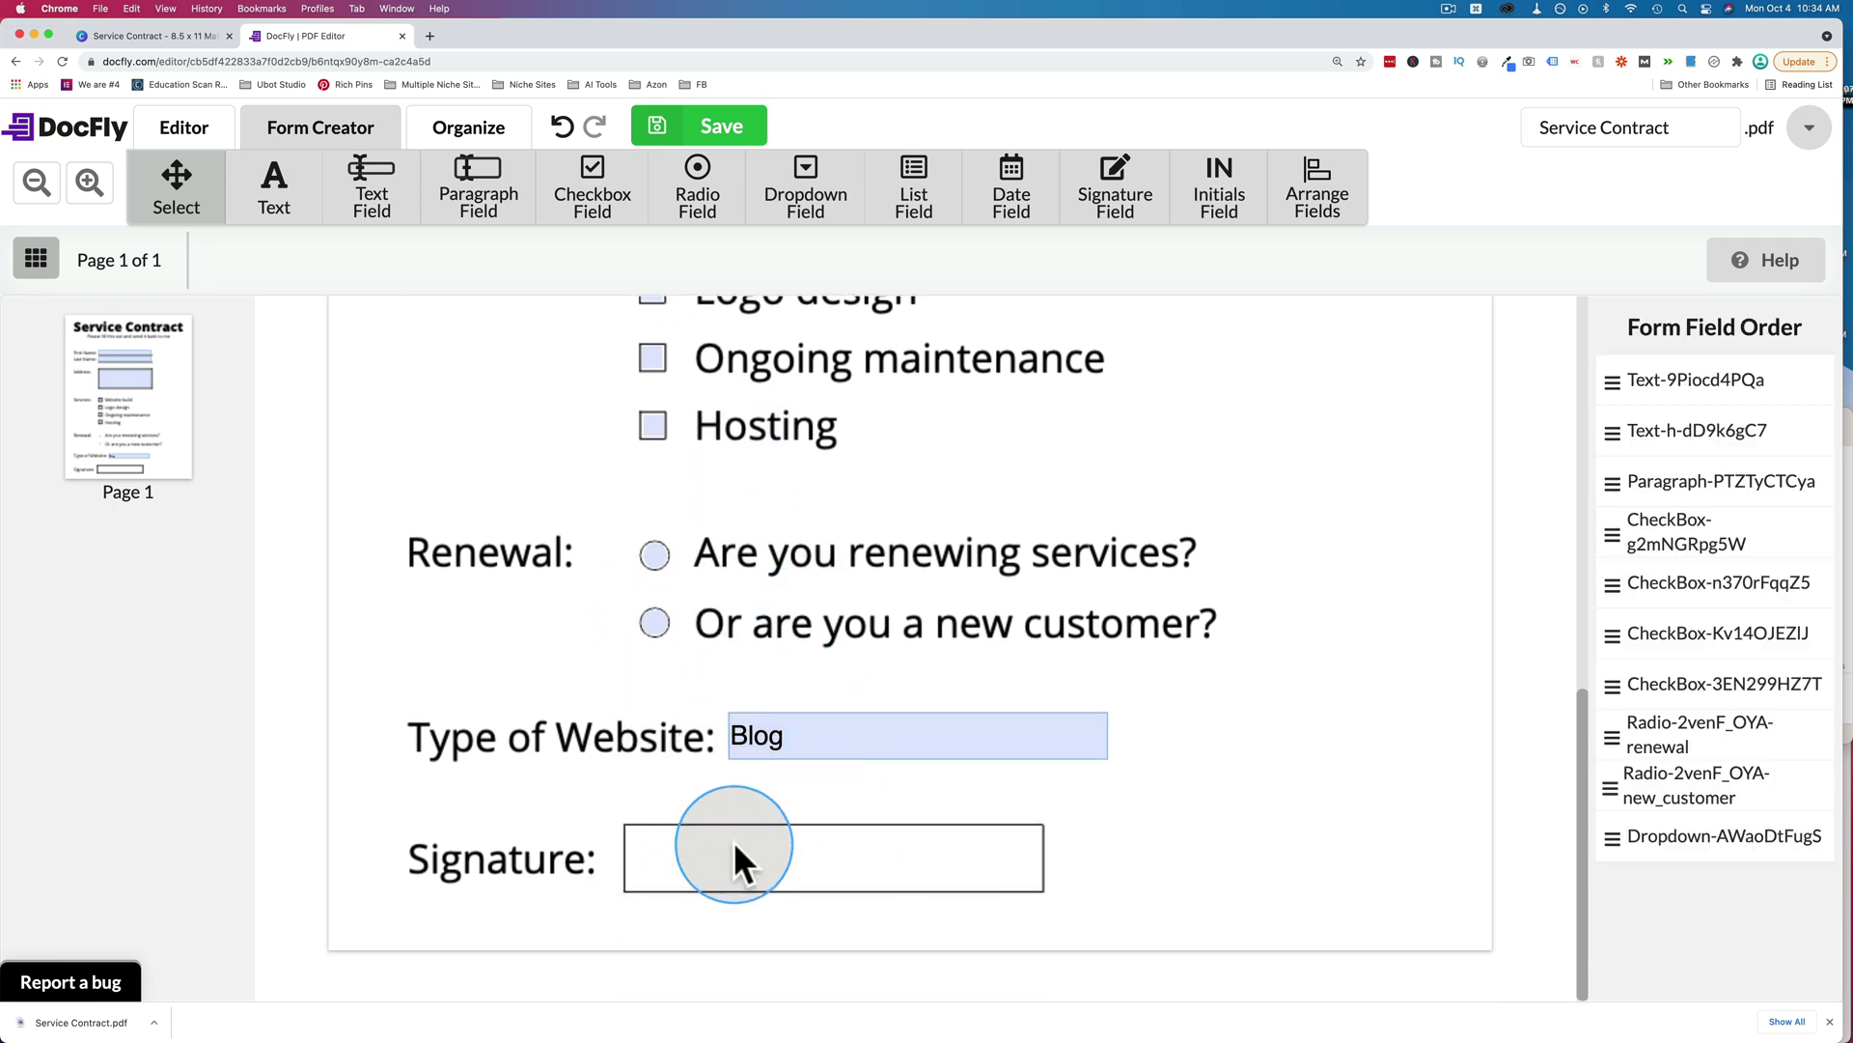
Add a widened signature field in the Signature box with light blue background and medium blue border.
click(1129, 200)
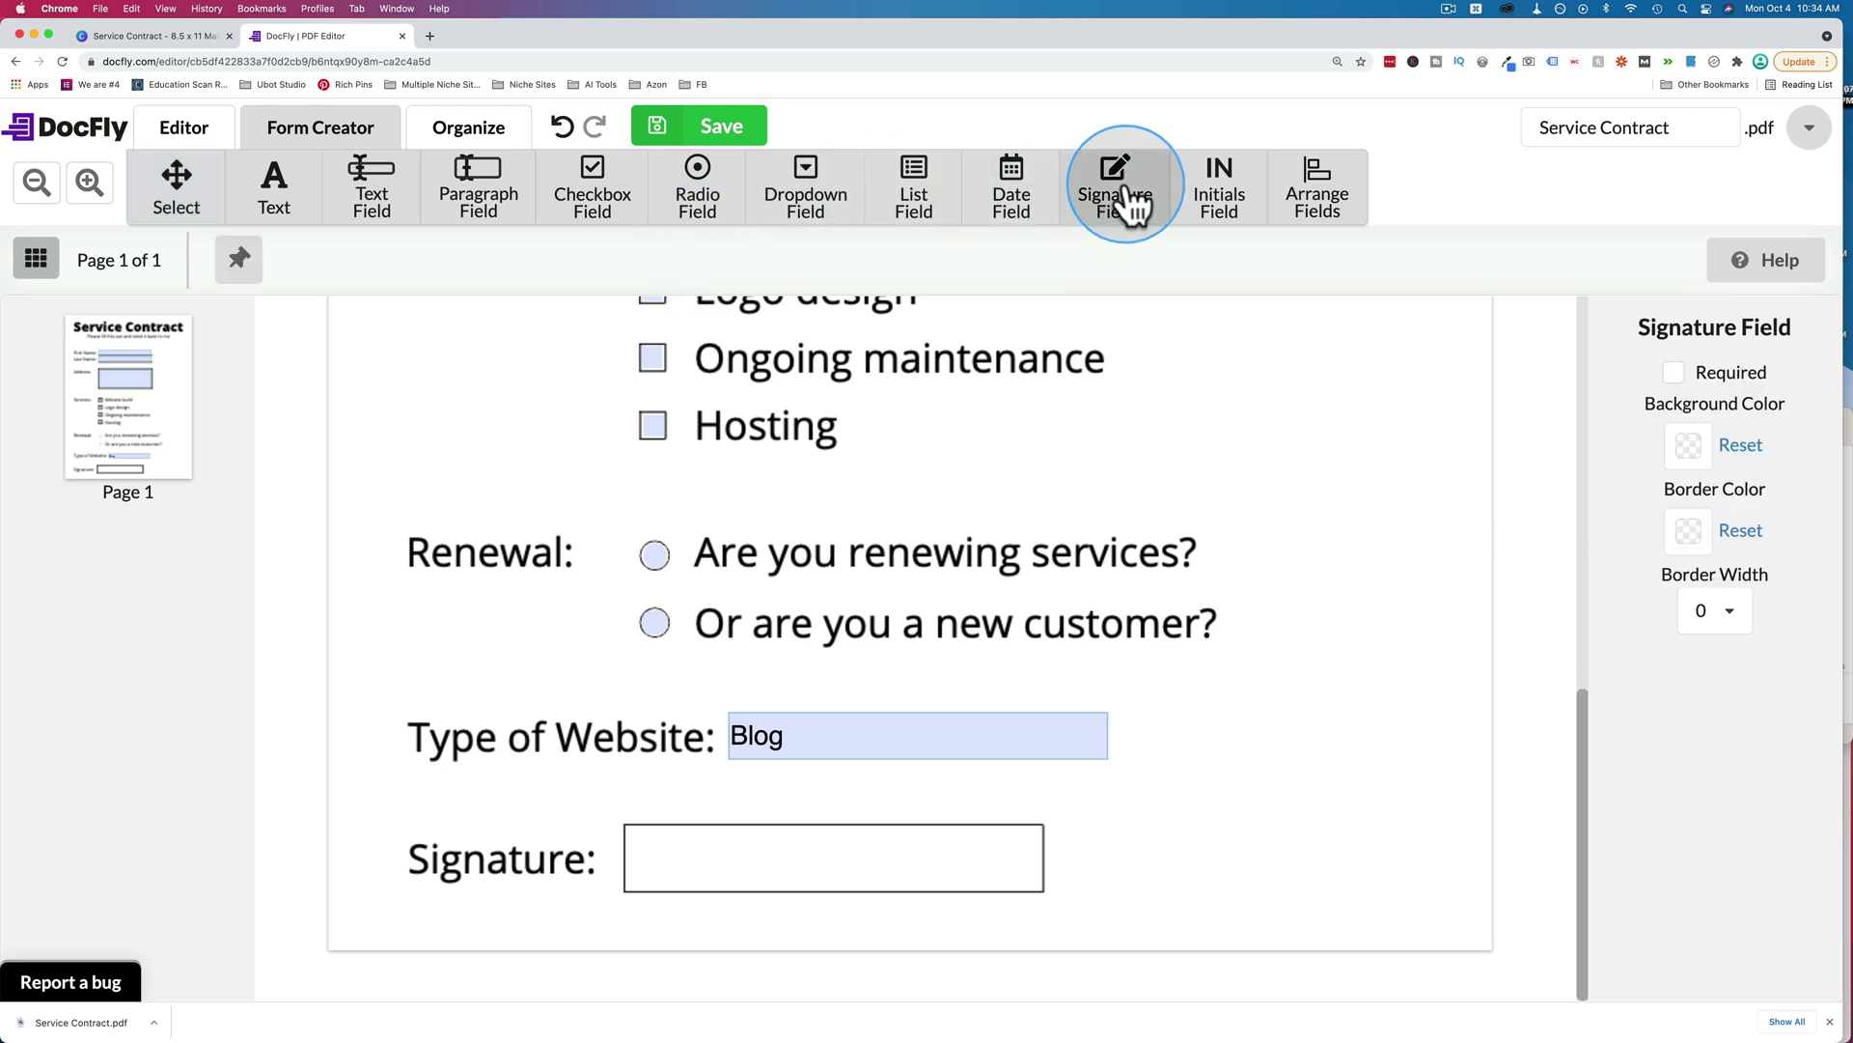
click(623, 826)
mouse_move(815, 873)
mouse_down()
mouse_move(1046, 872)
mouse_move(1040, 888)
mouse_up()
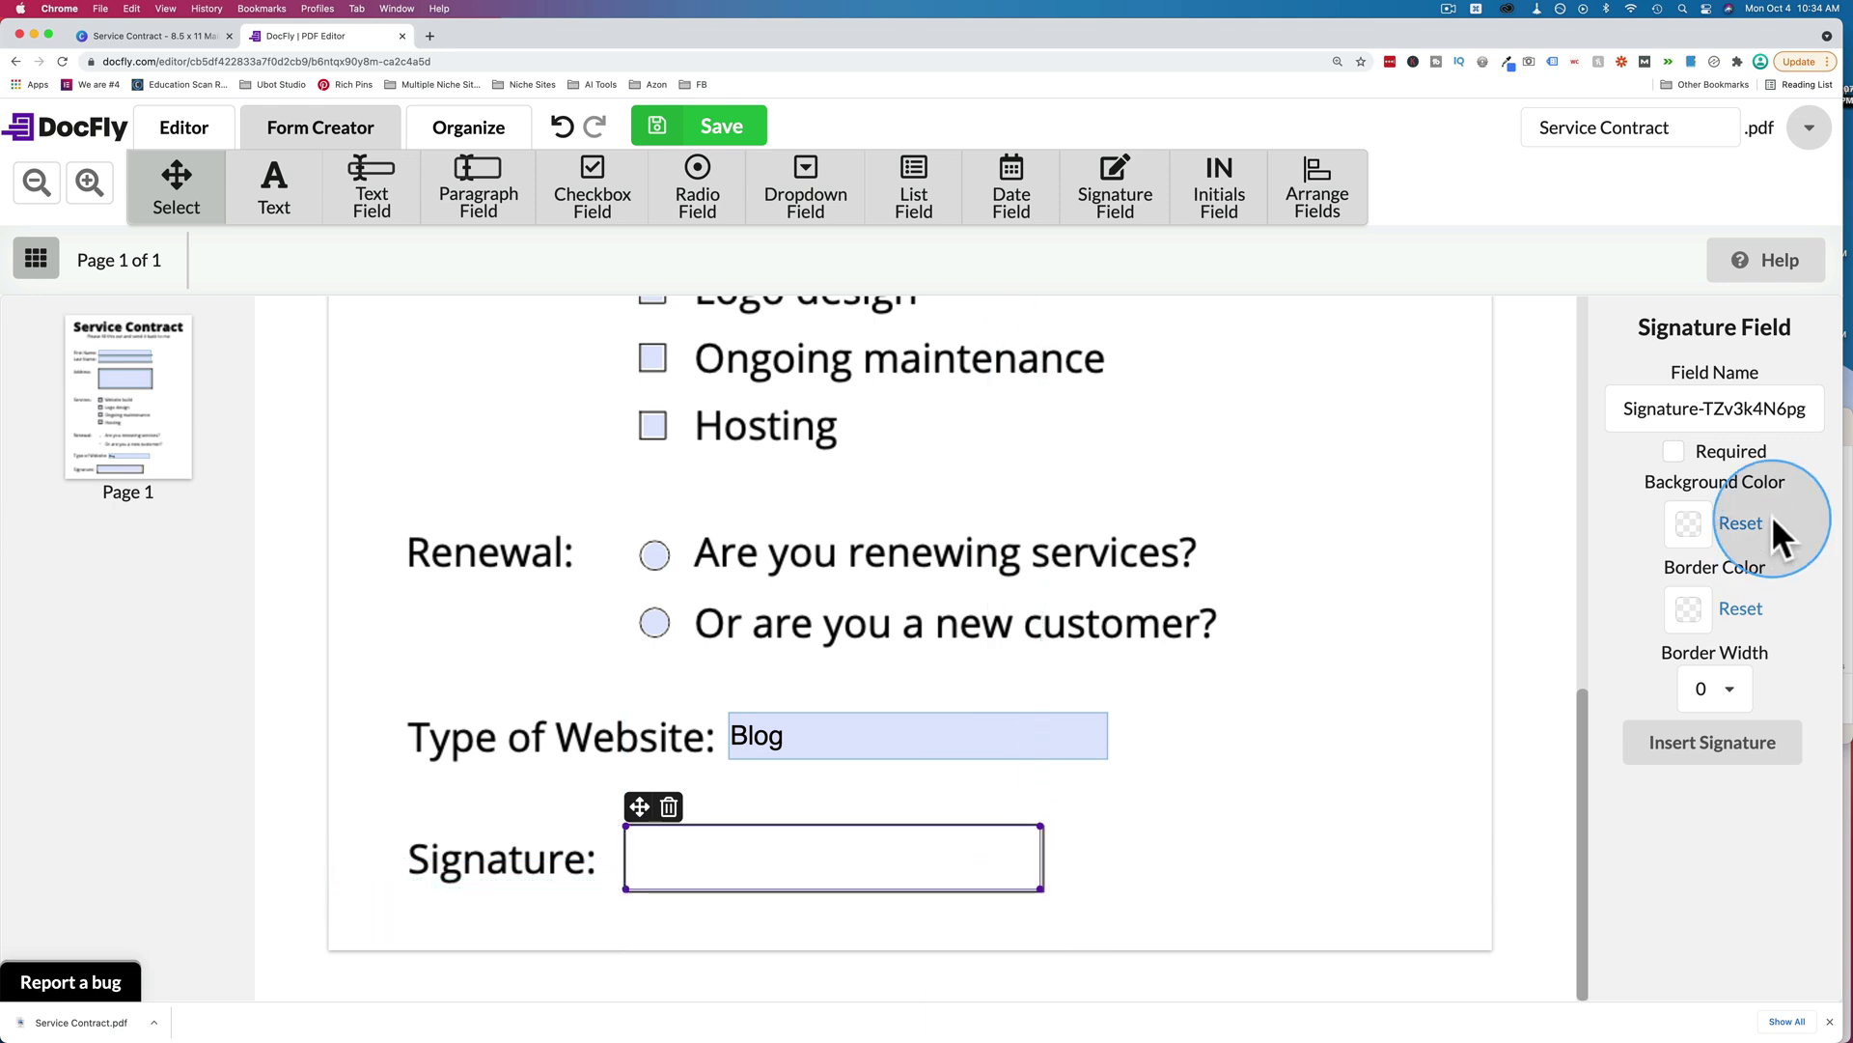
click(1689, 526)
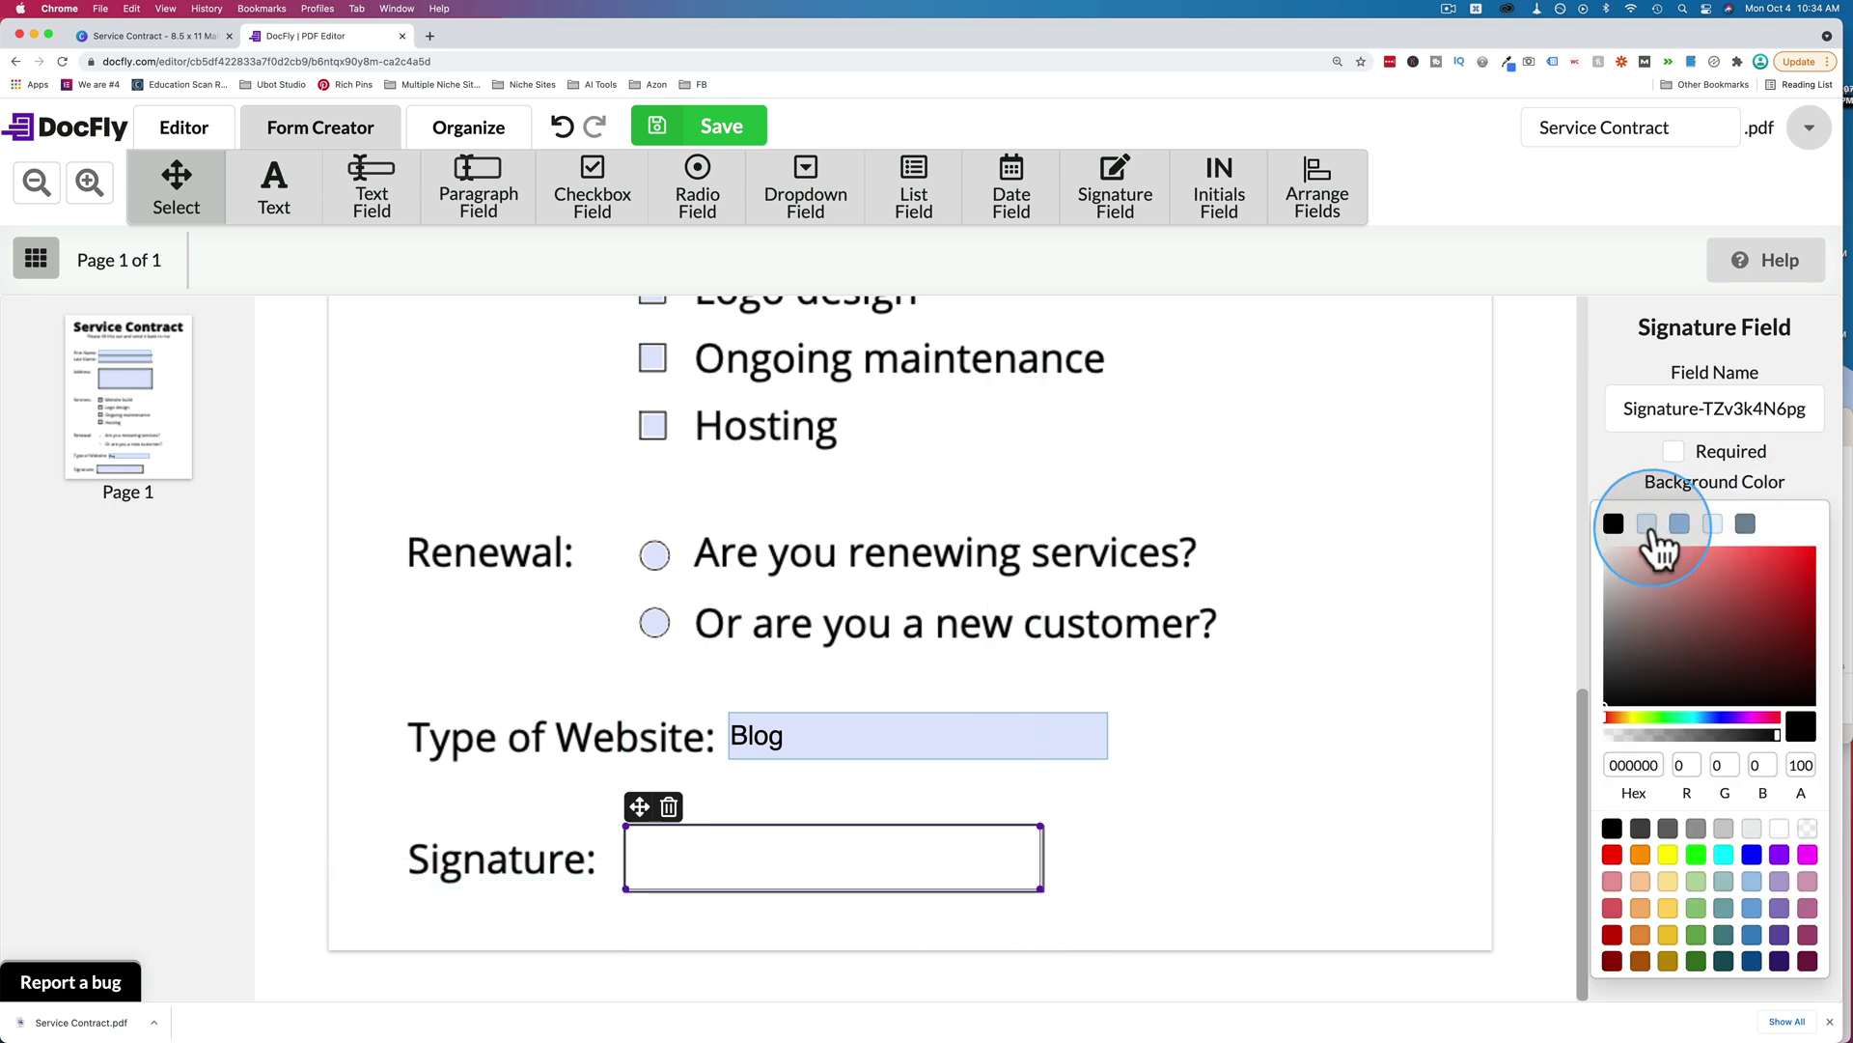
click(1646, 524)
click(1689, 608)
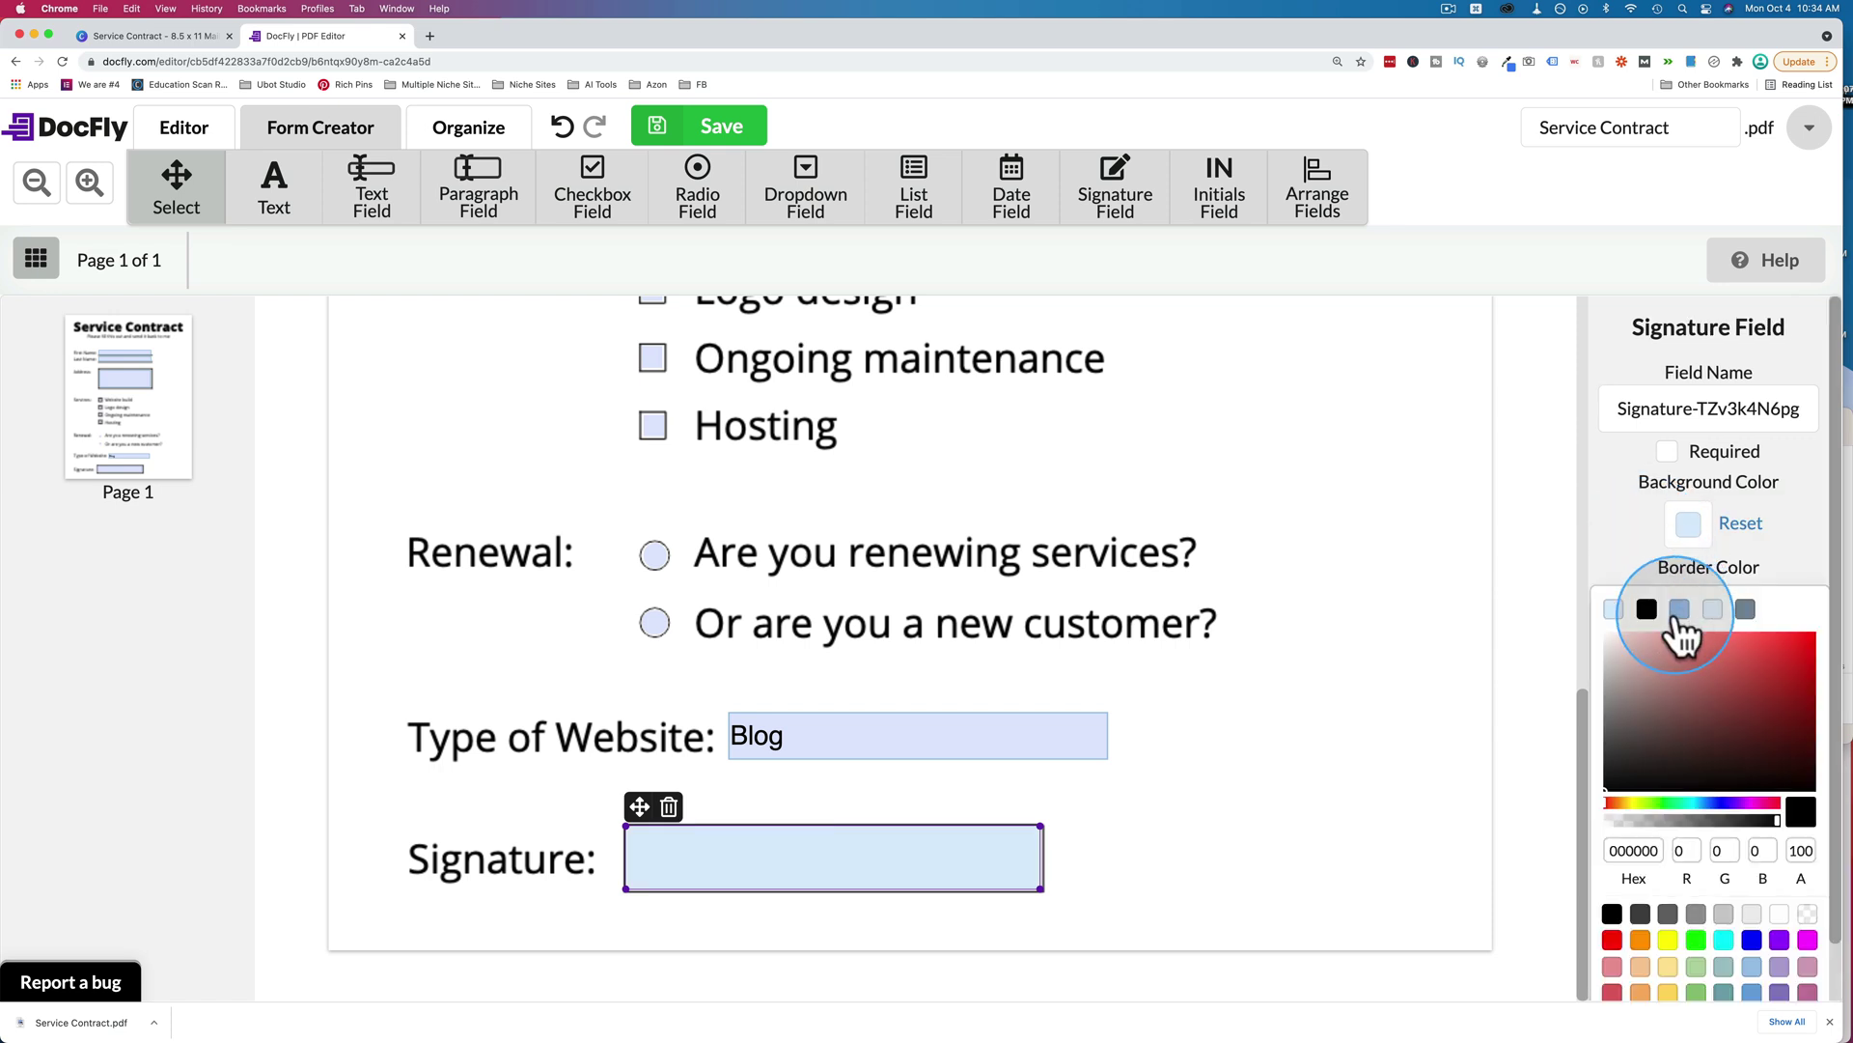
click(1679, 609)
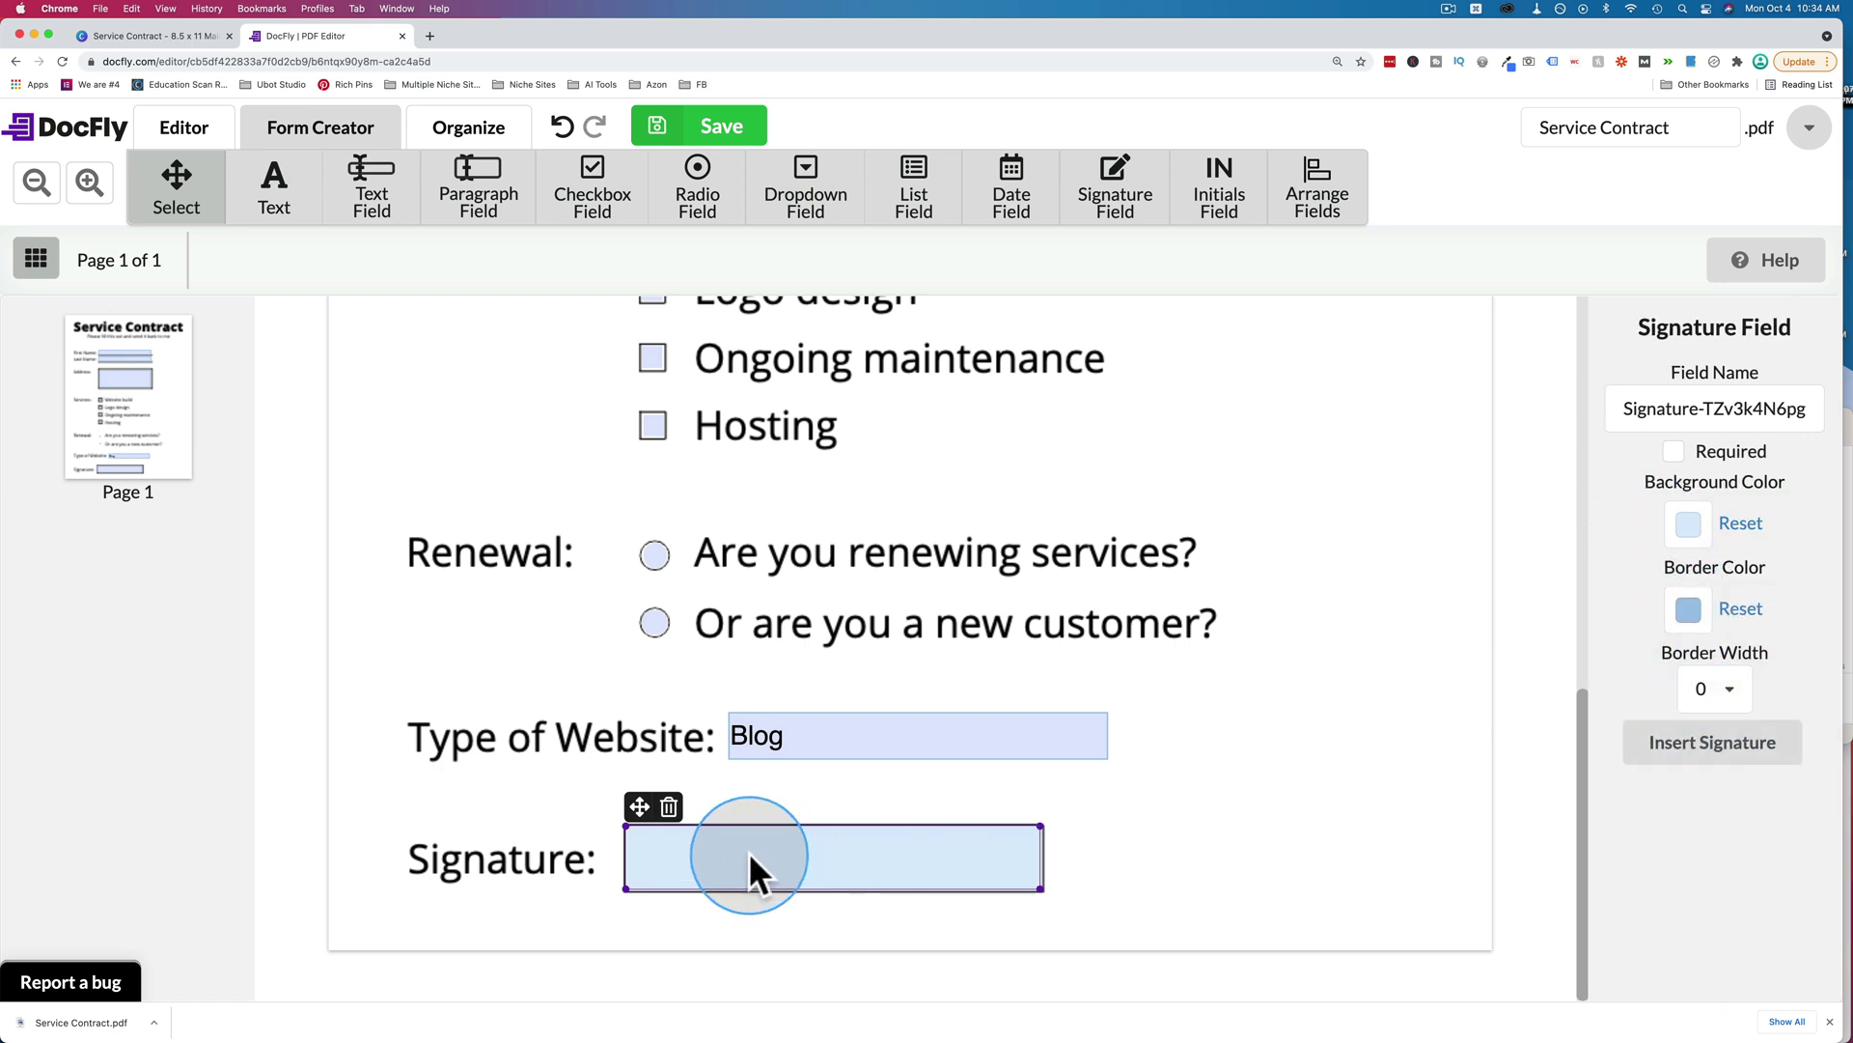
click(1185, 815)
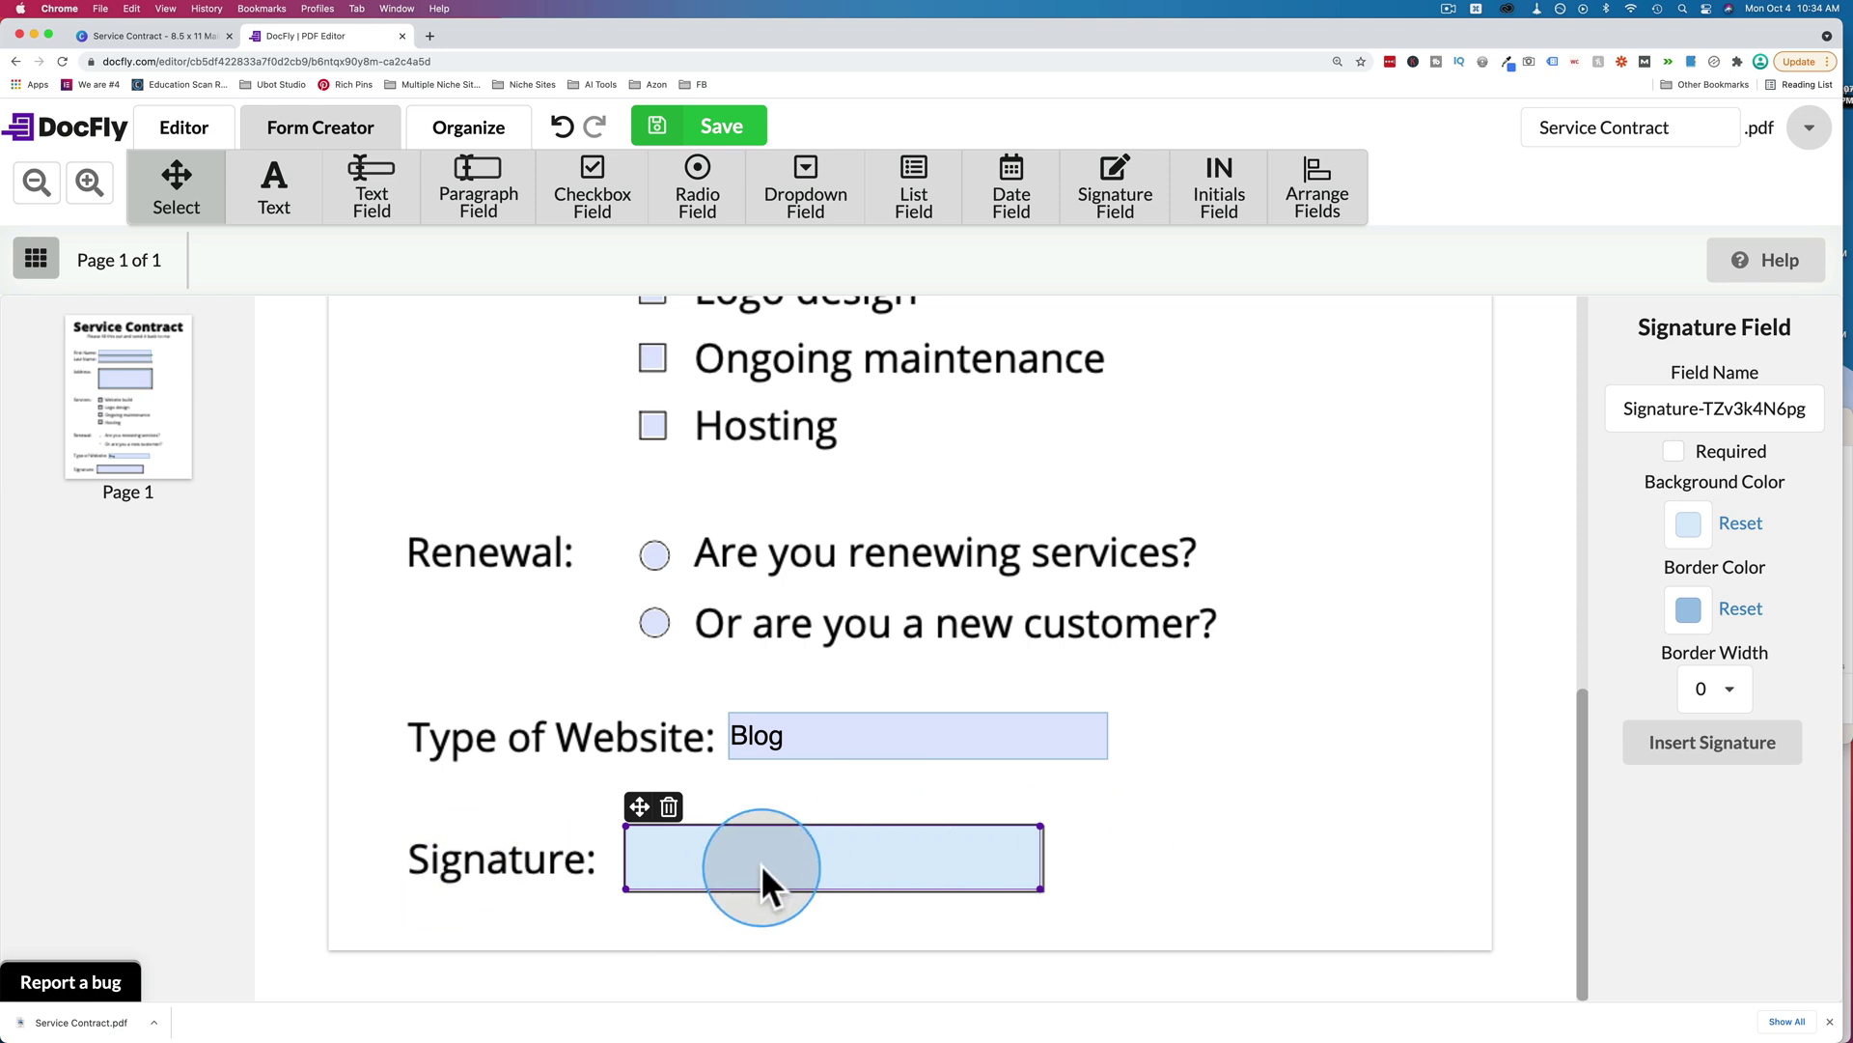
click(1691, 748)
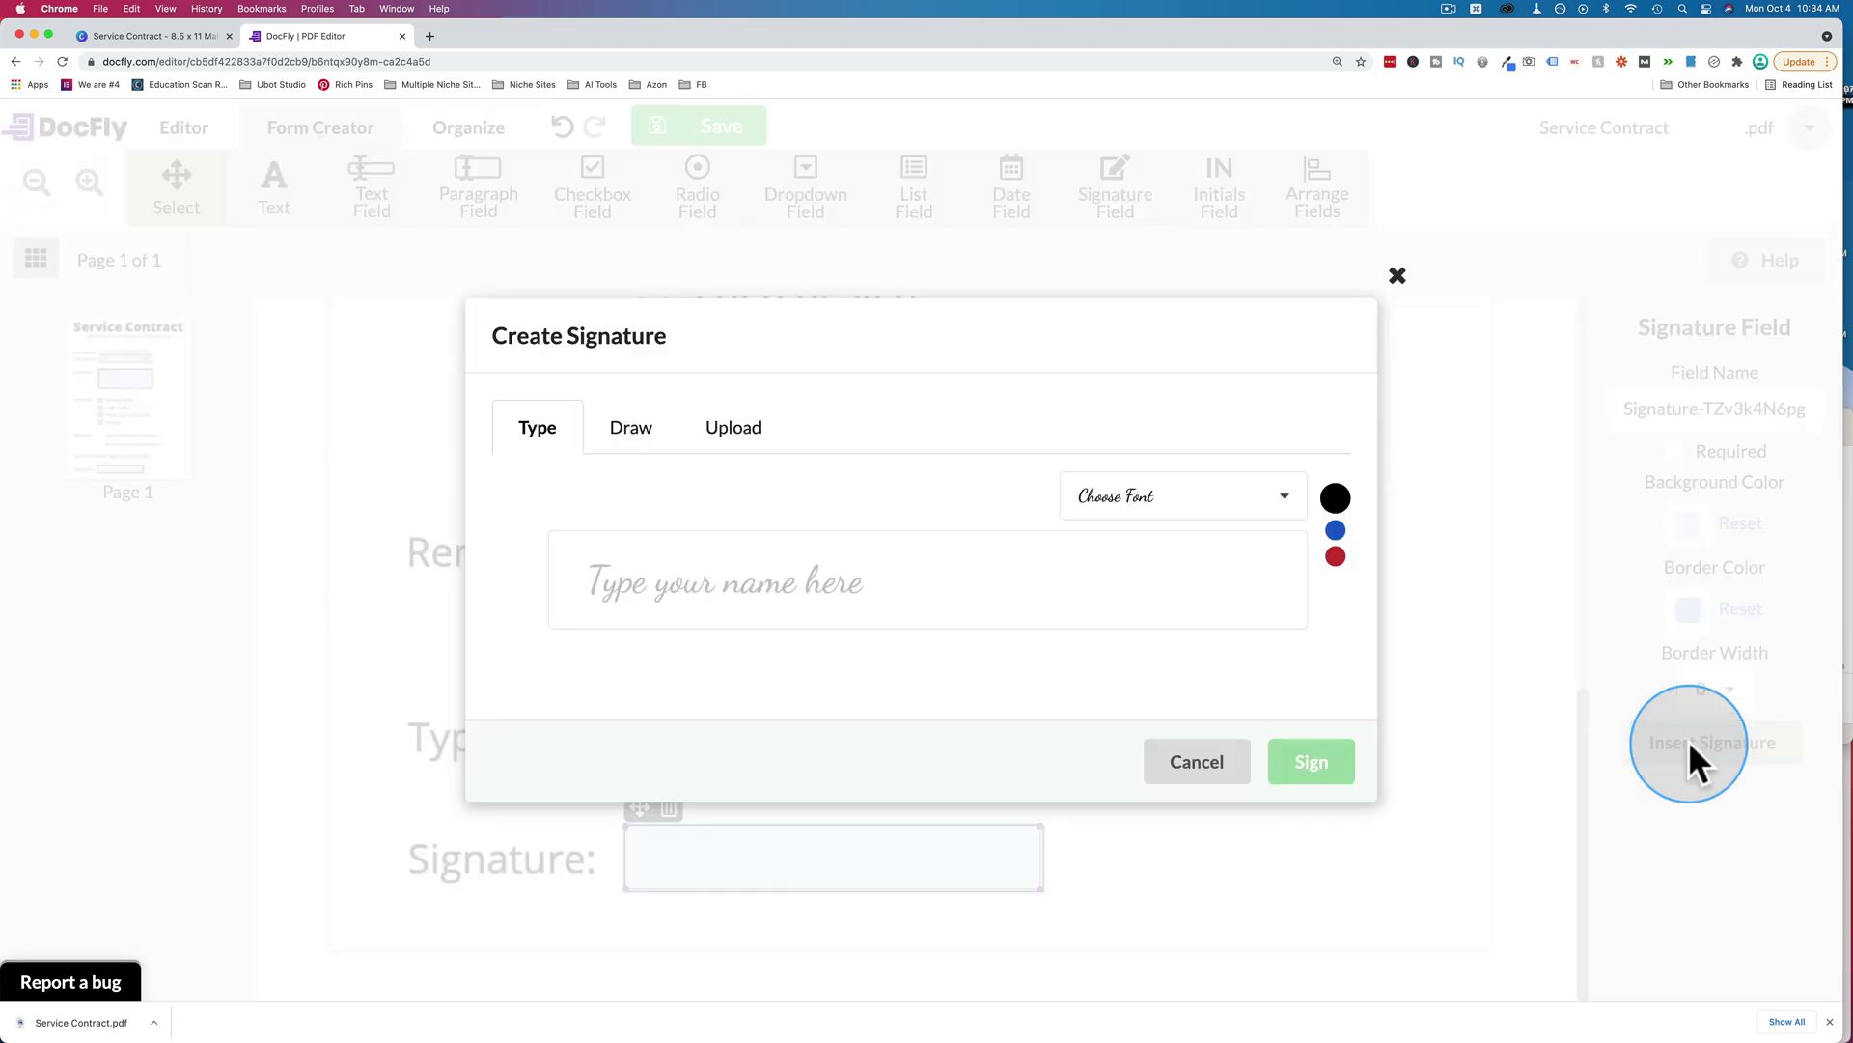
click(769, 612)
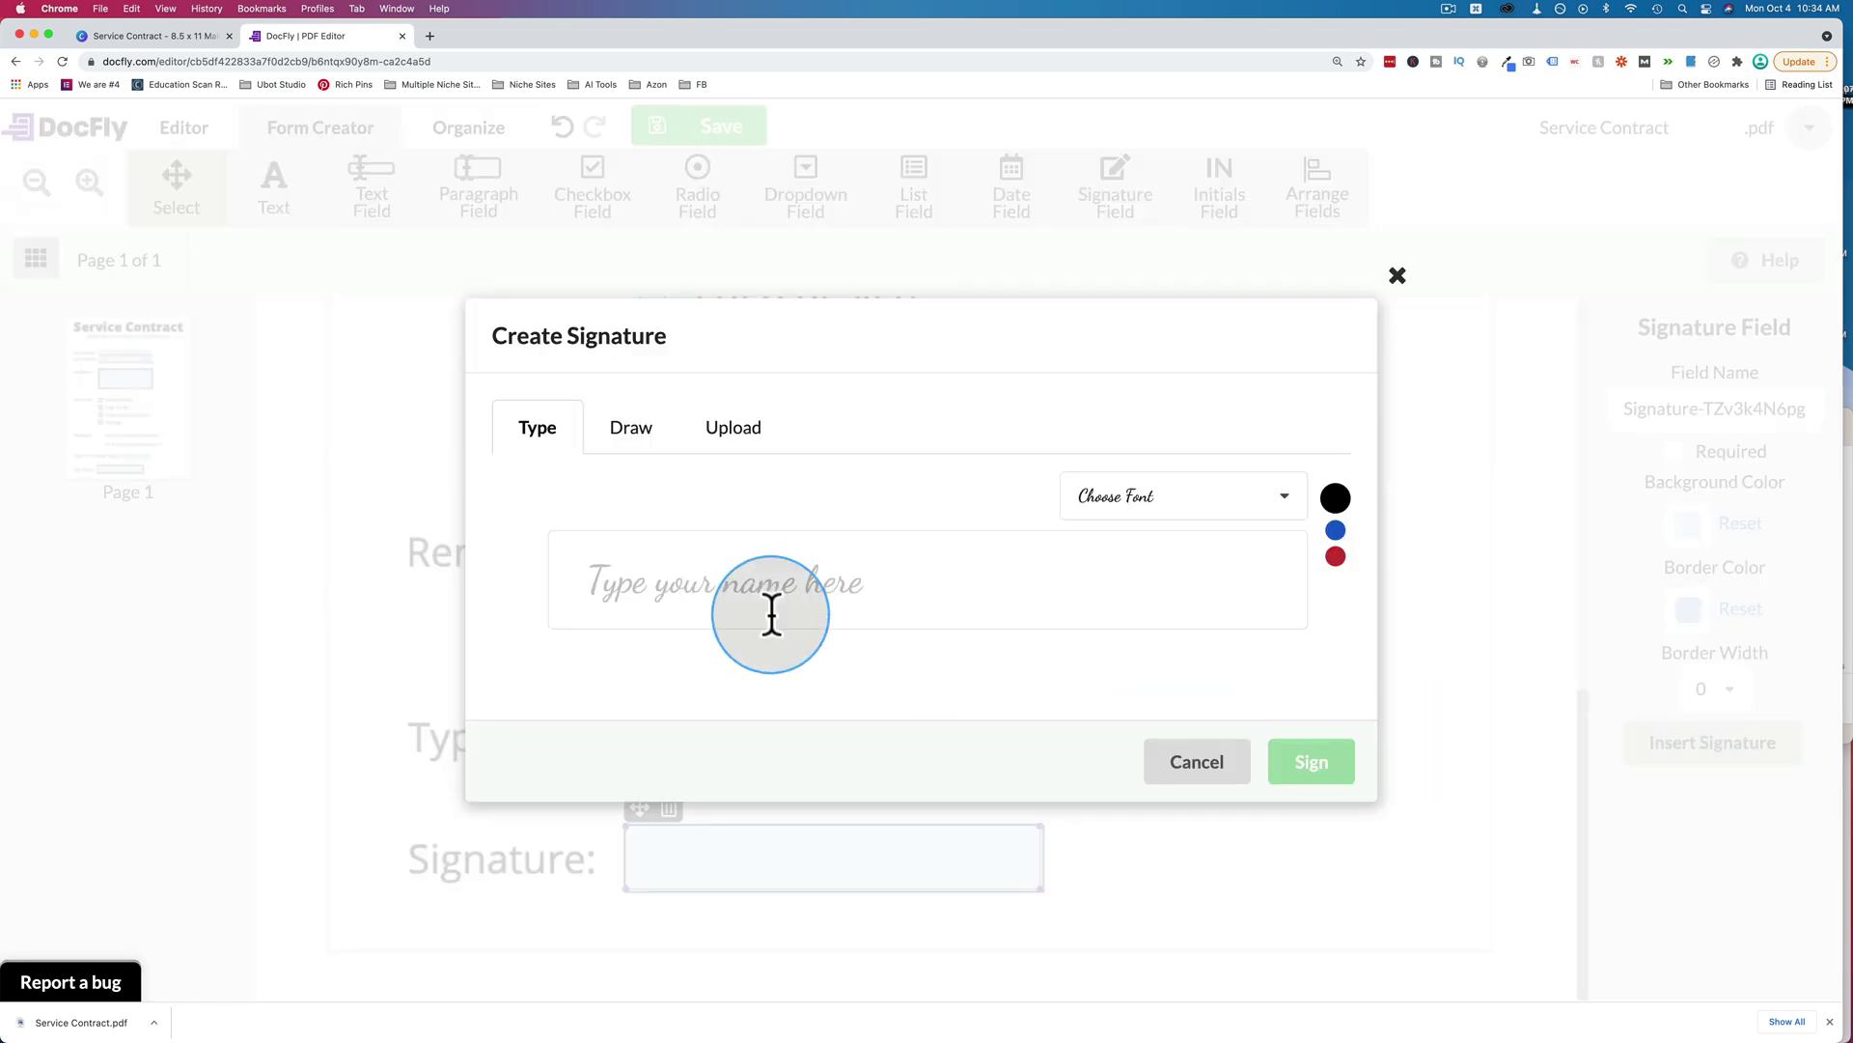
text(Frank)
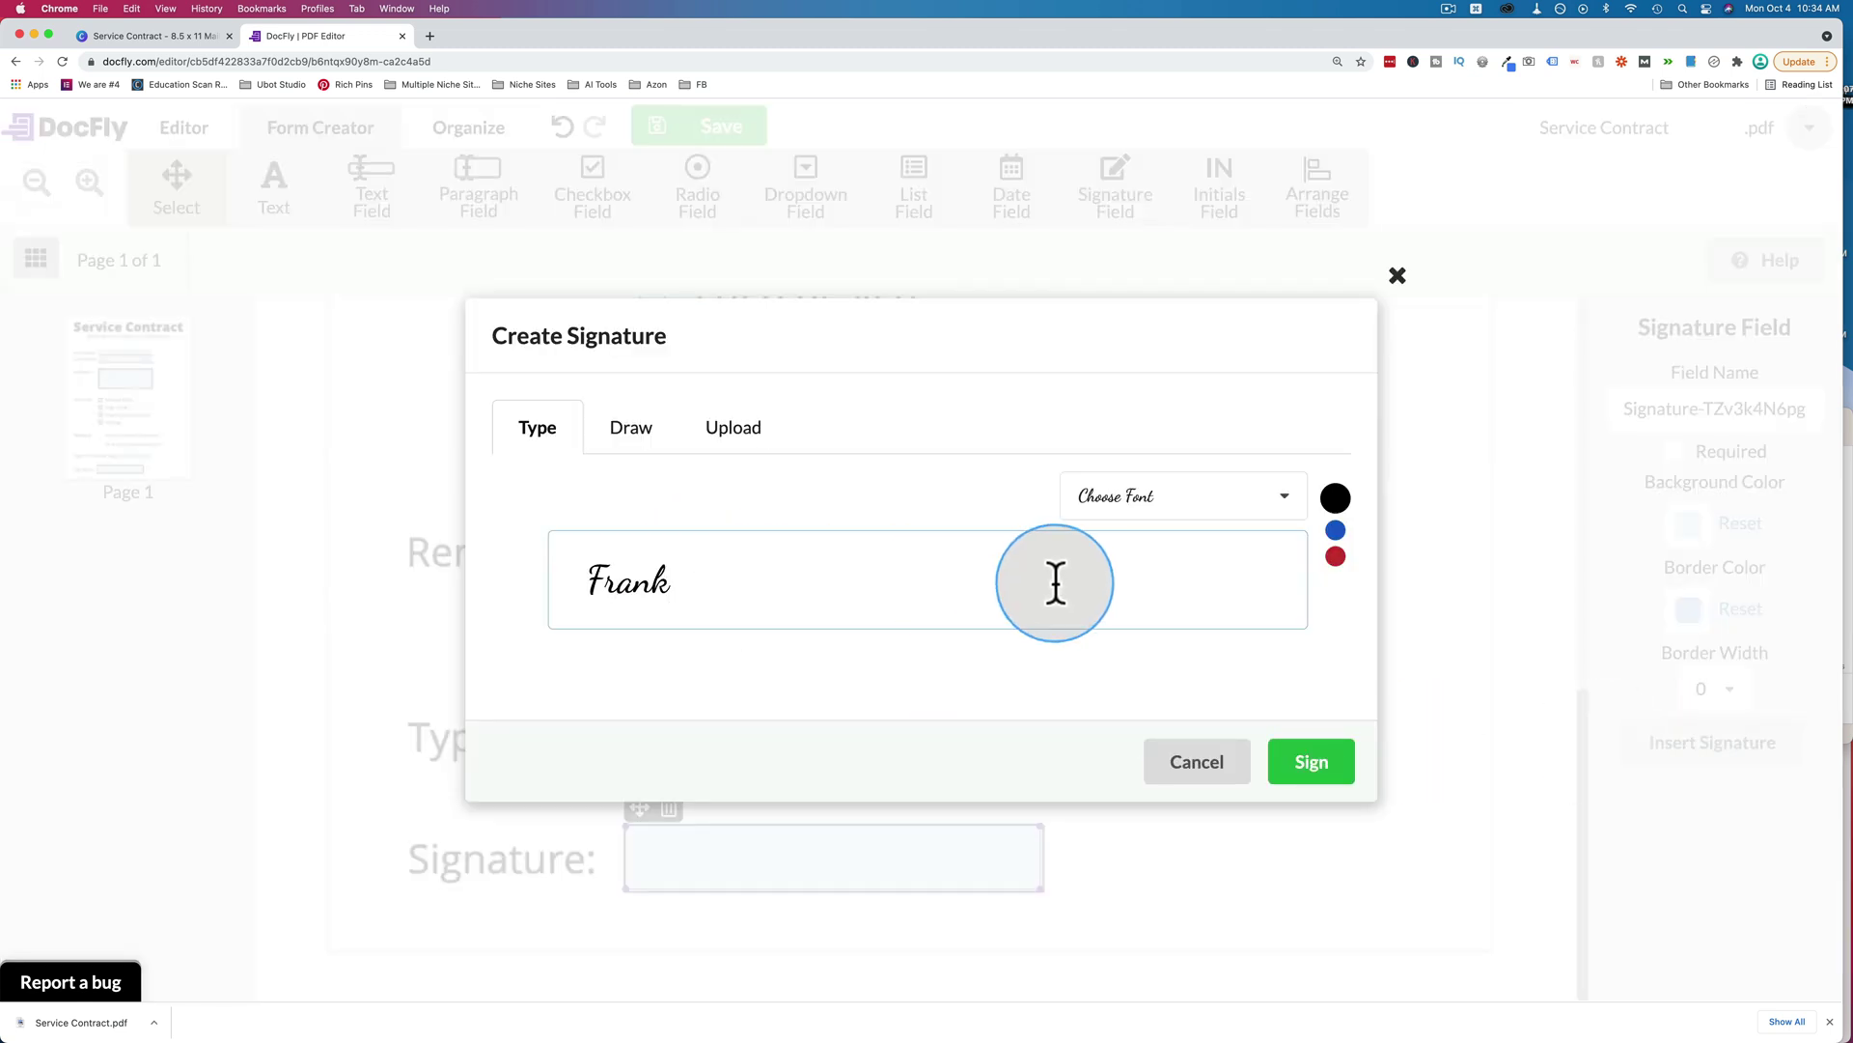
click(1192, 497)
click(776, 483)
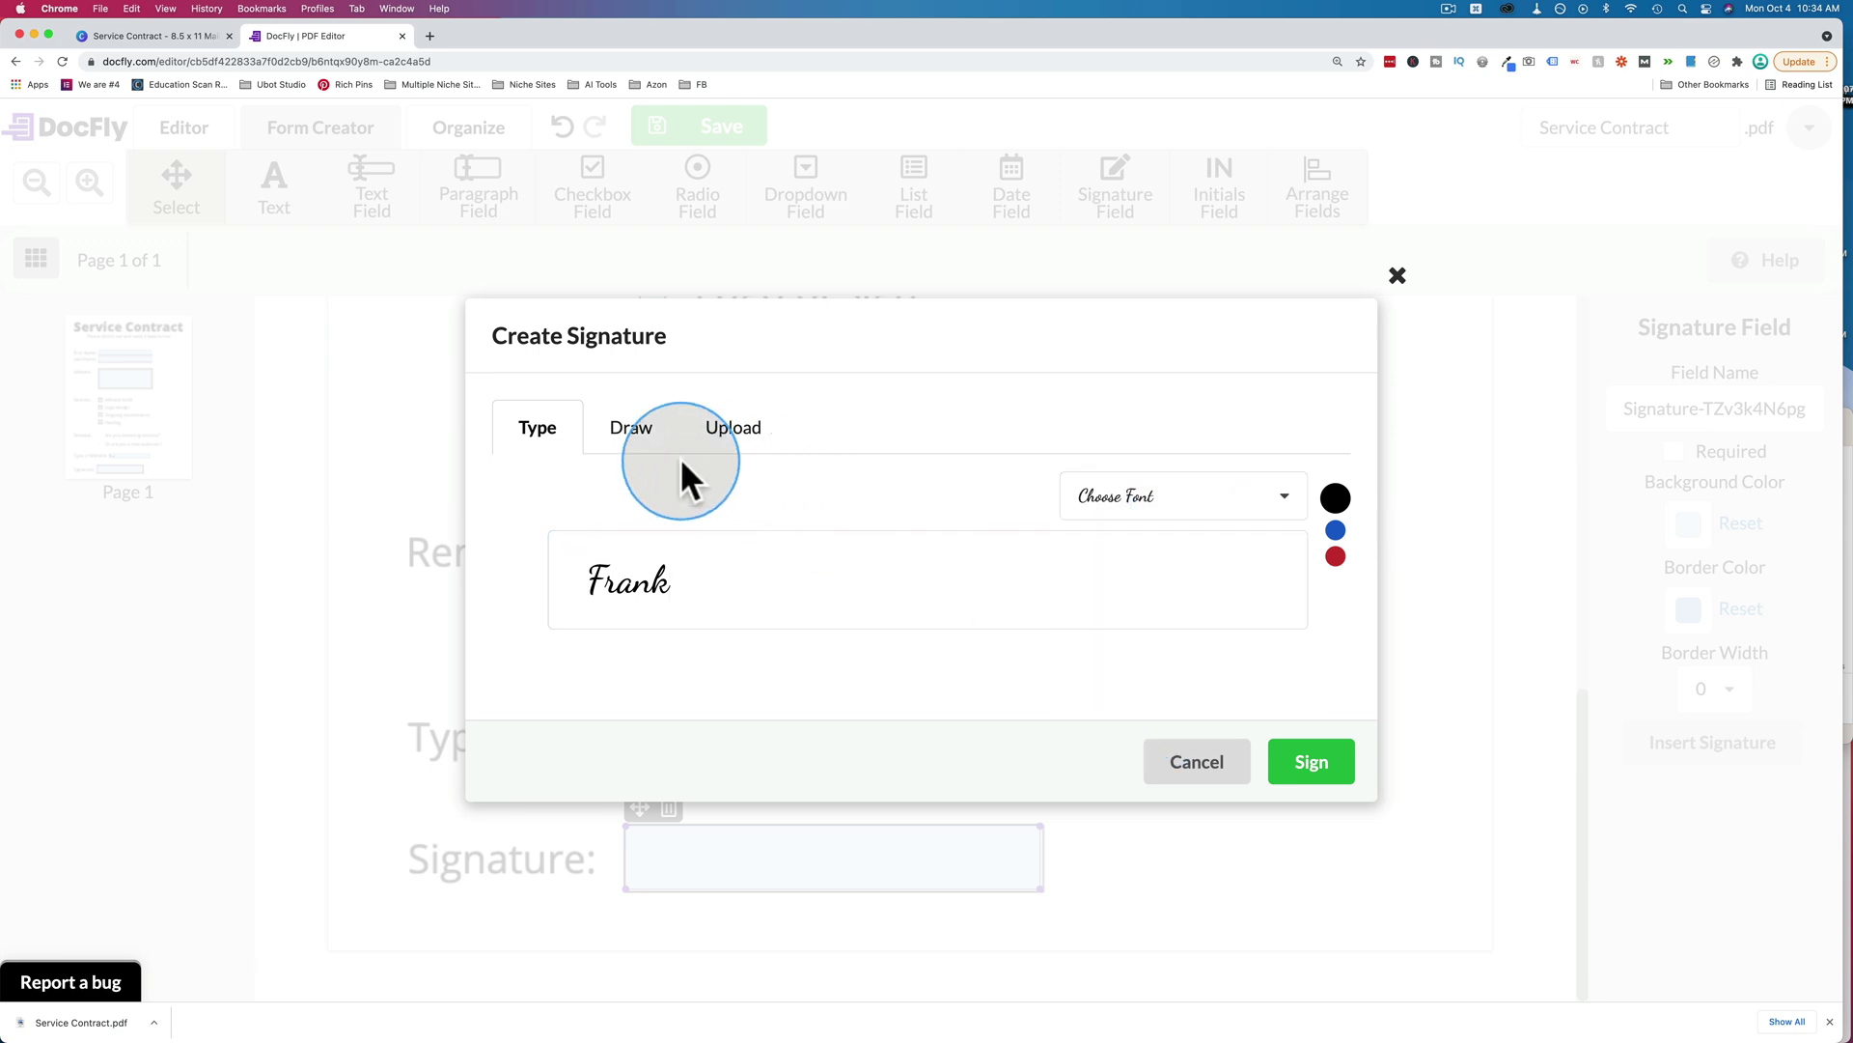
click(630, 431)
click(733, 426)
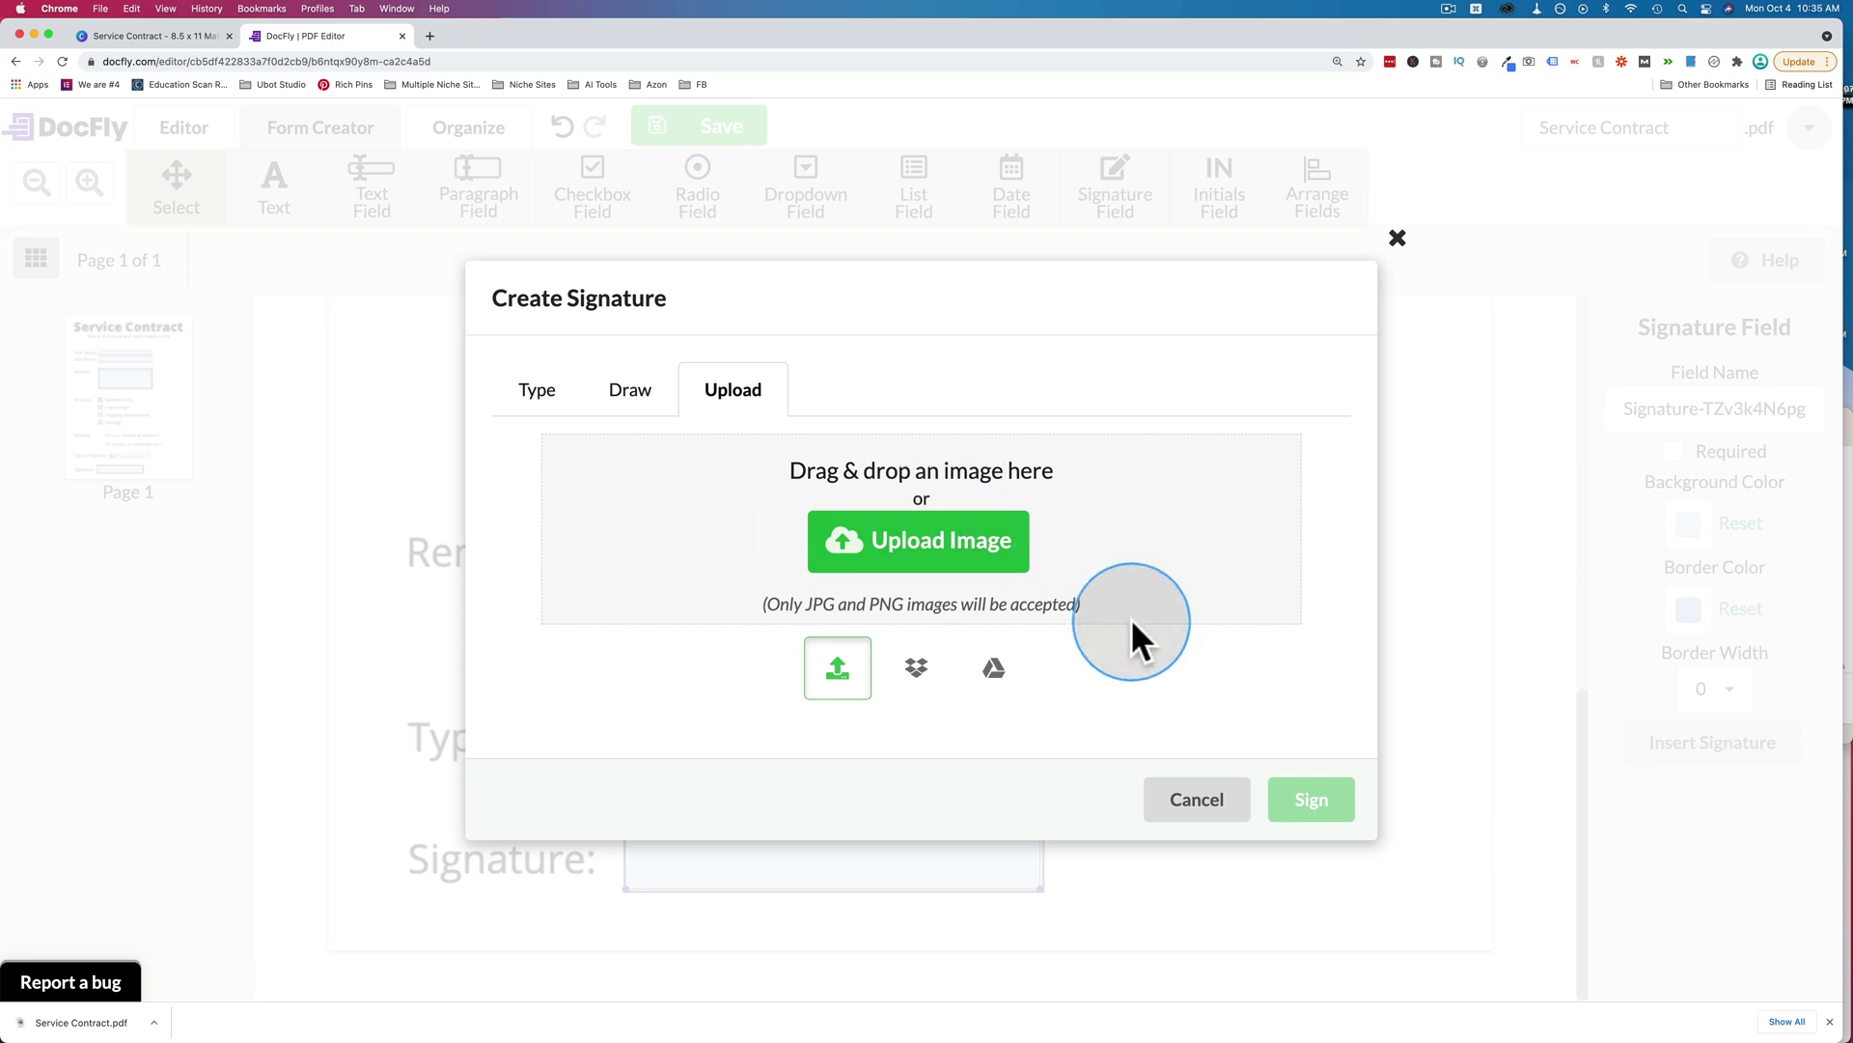
click(1188, 801)
click(842, 778)
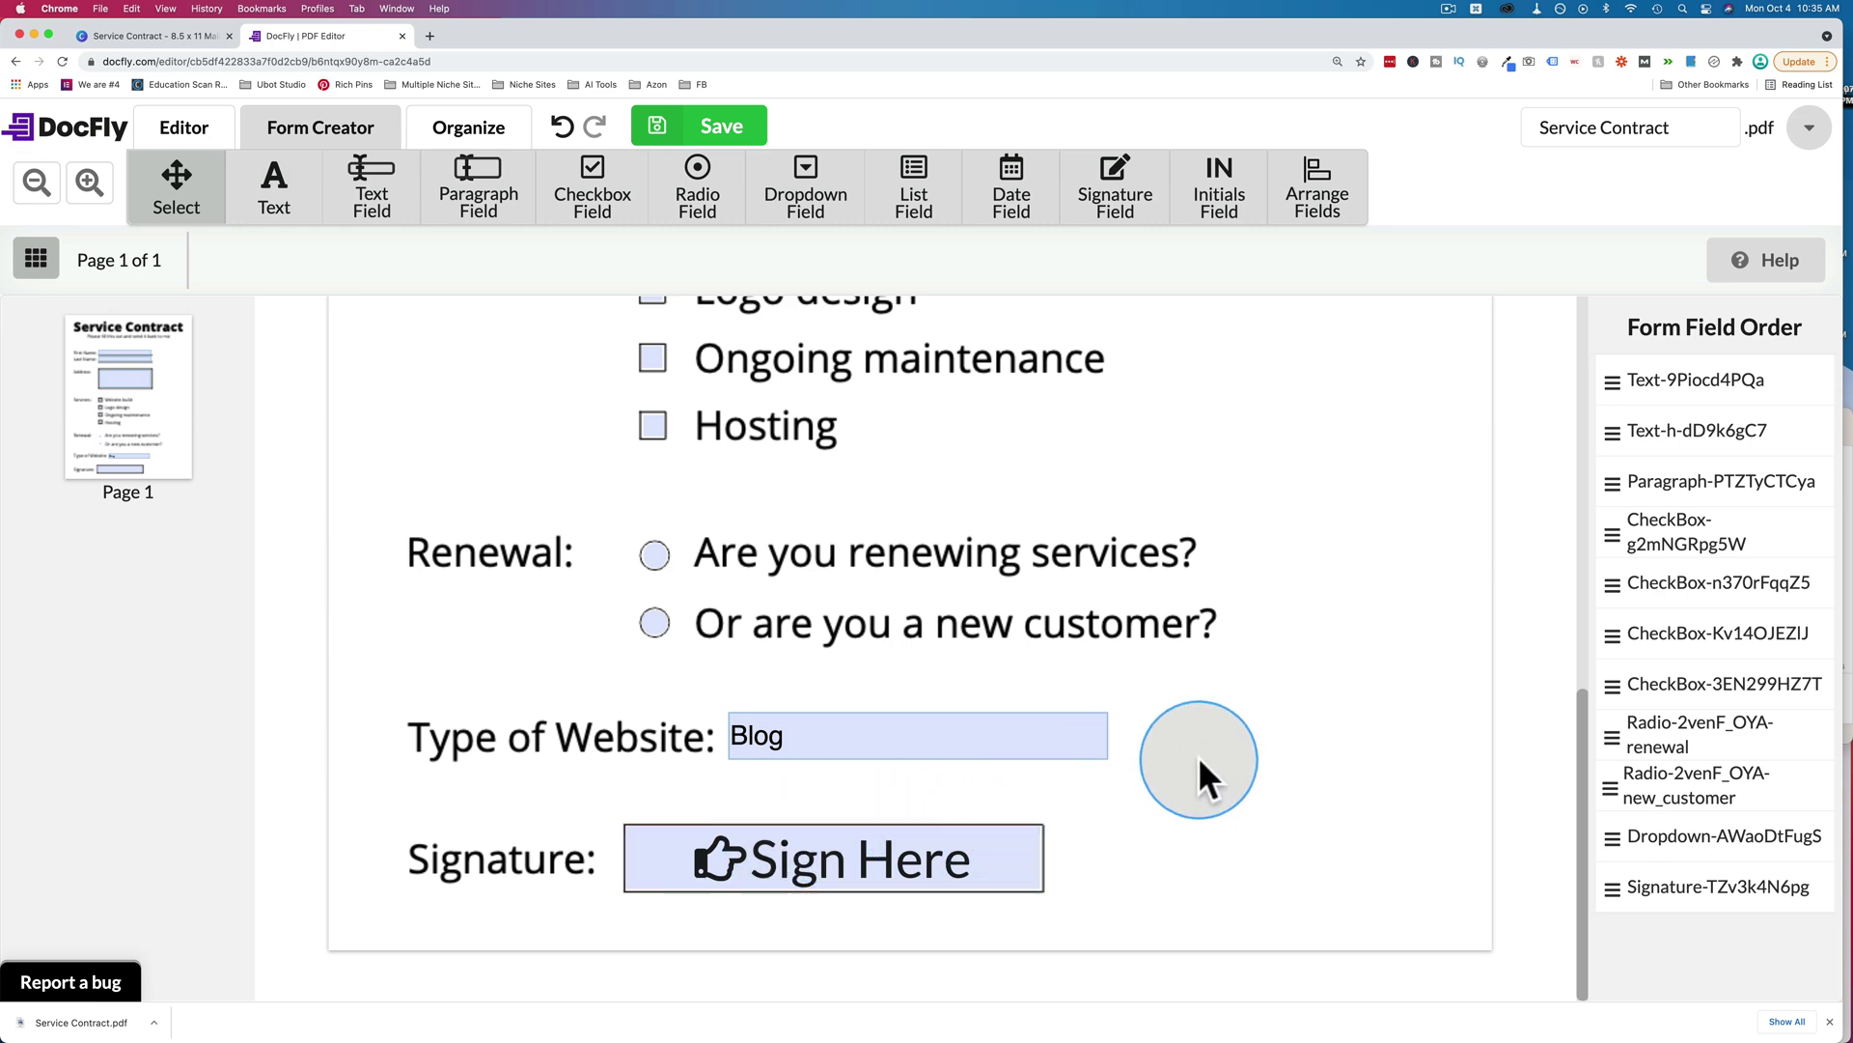
Zoom the browser out to see the whole form and save it.
scroll(1197, 756, up, 2)
key(super+minus)
key(super+minus)
key(super+minus)
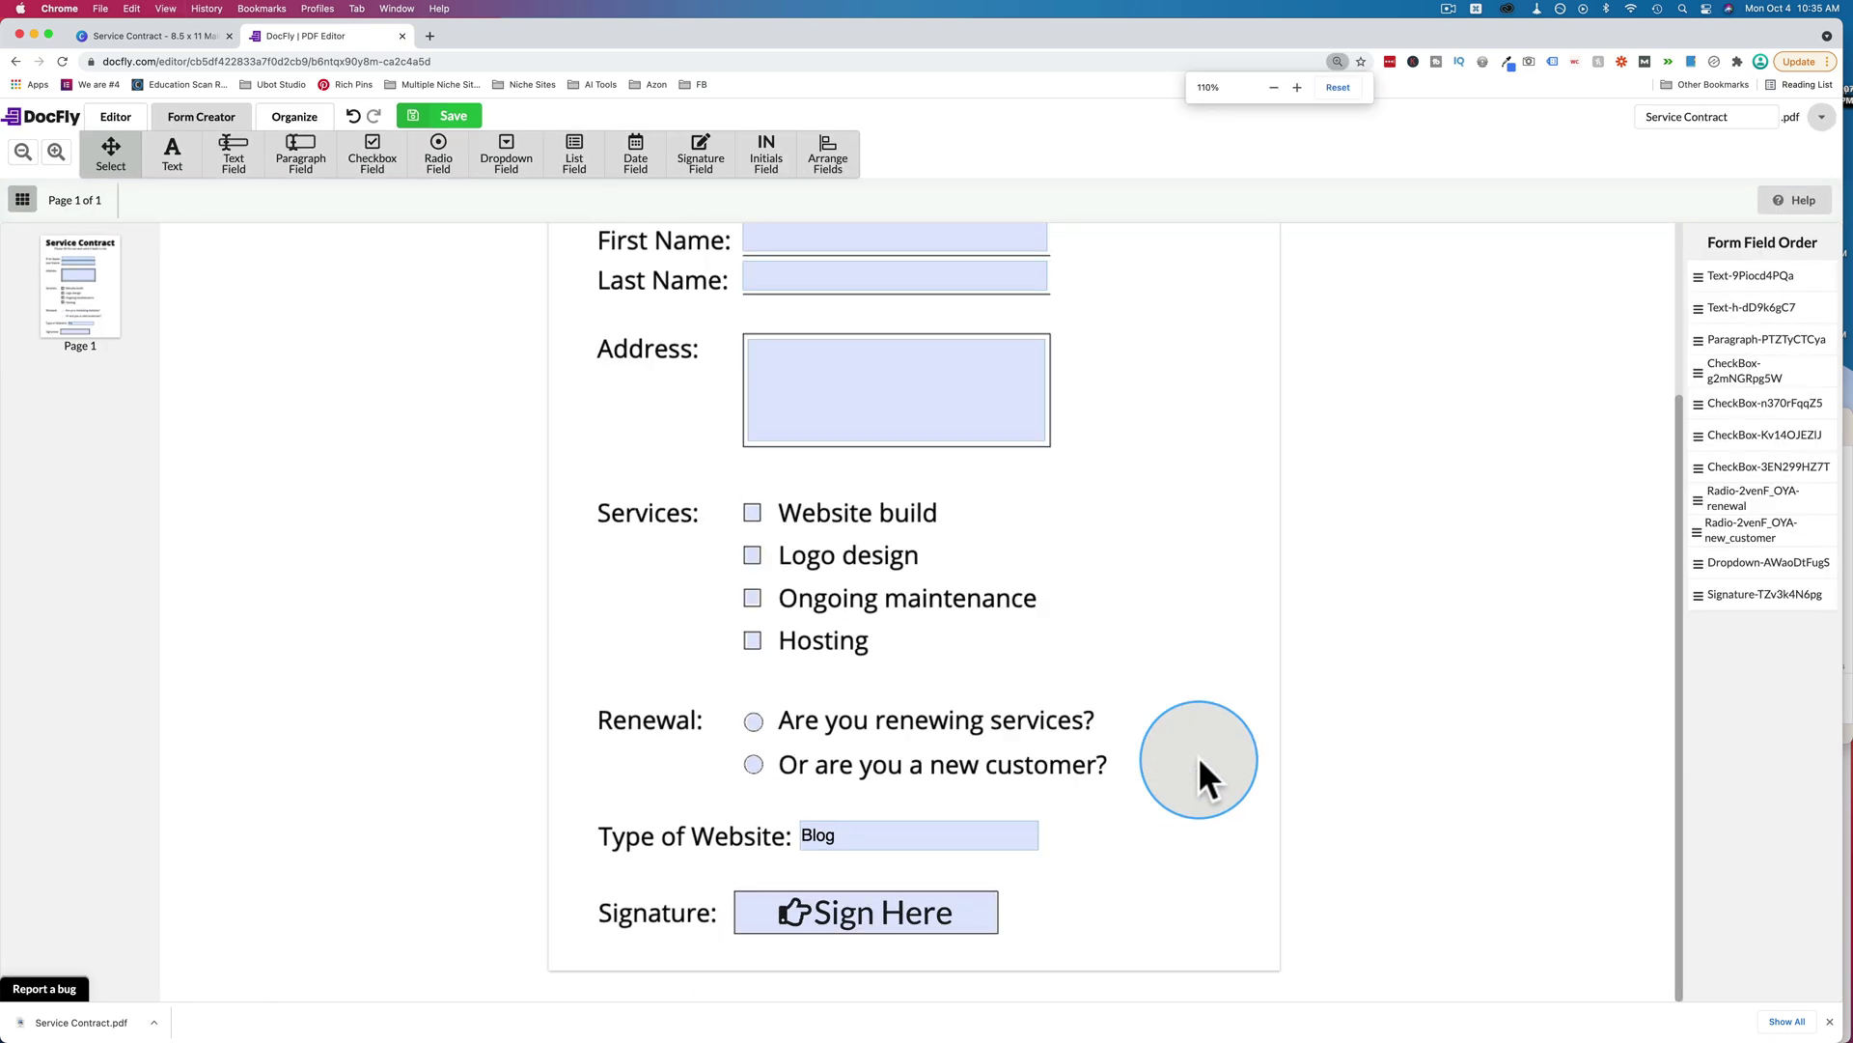
key(super+minus)
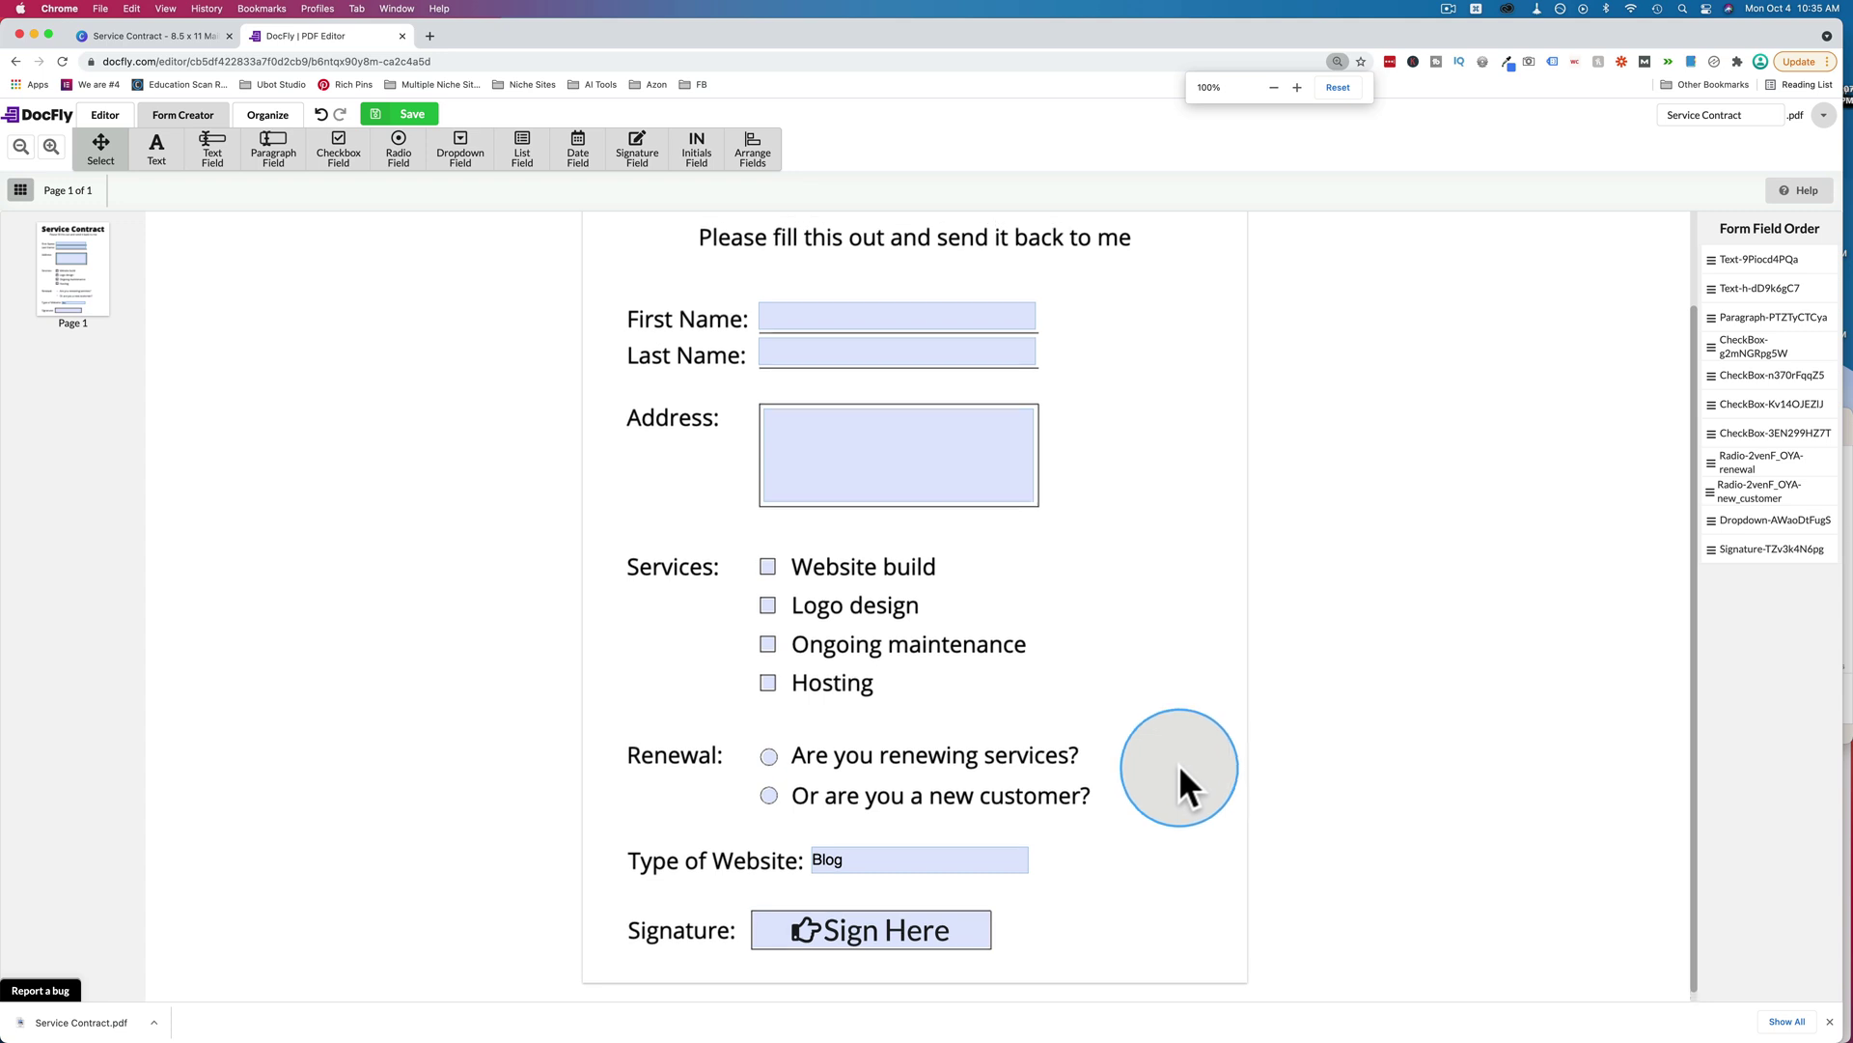
scroll(1059, 649, down, 3)
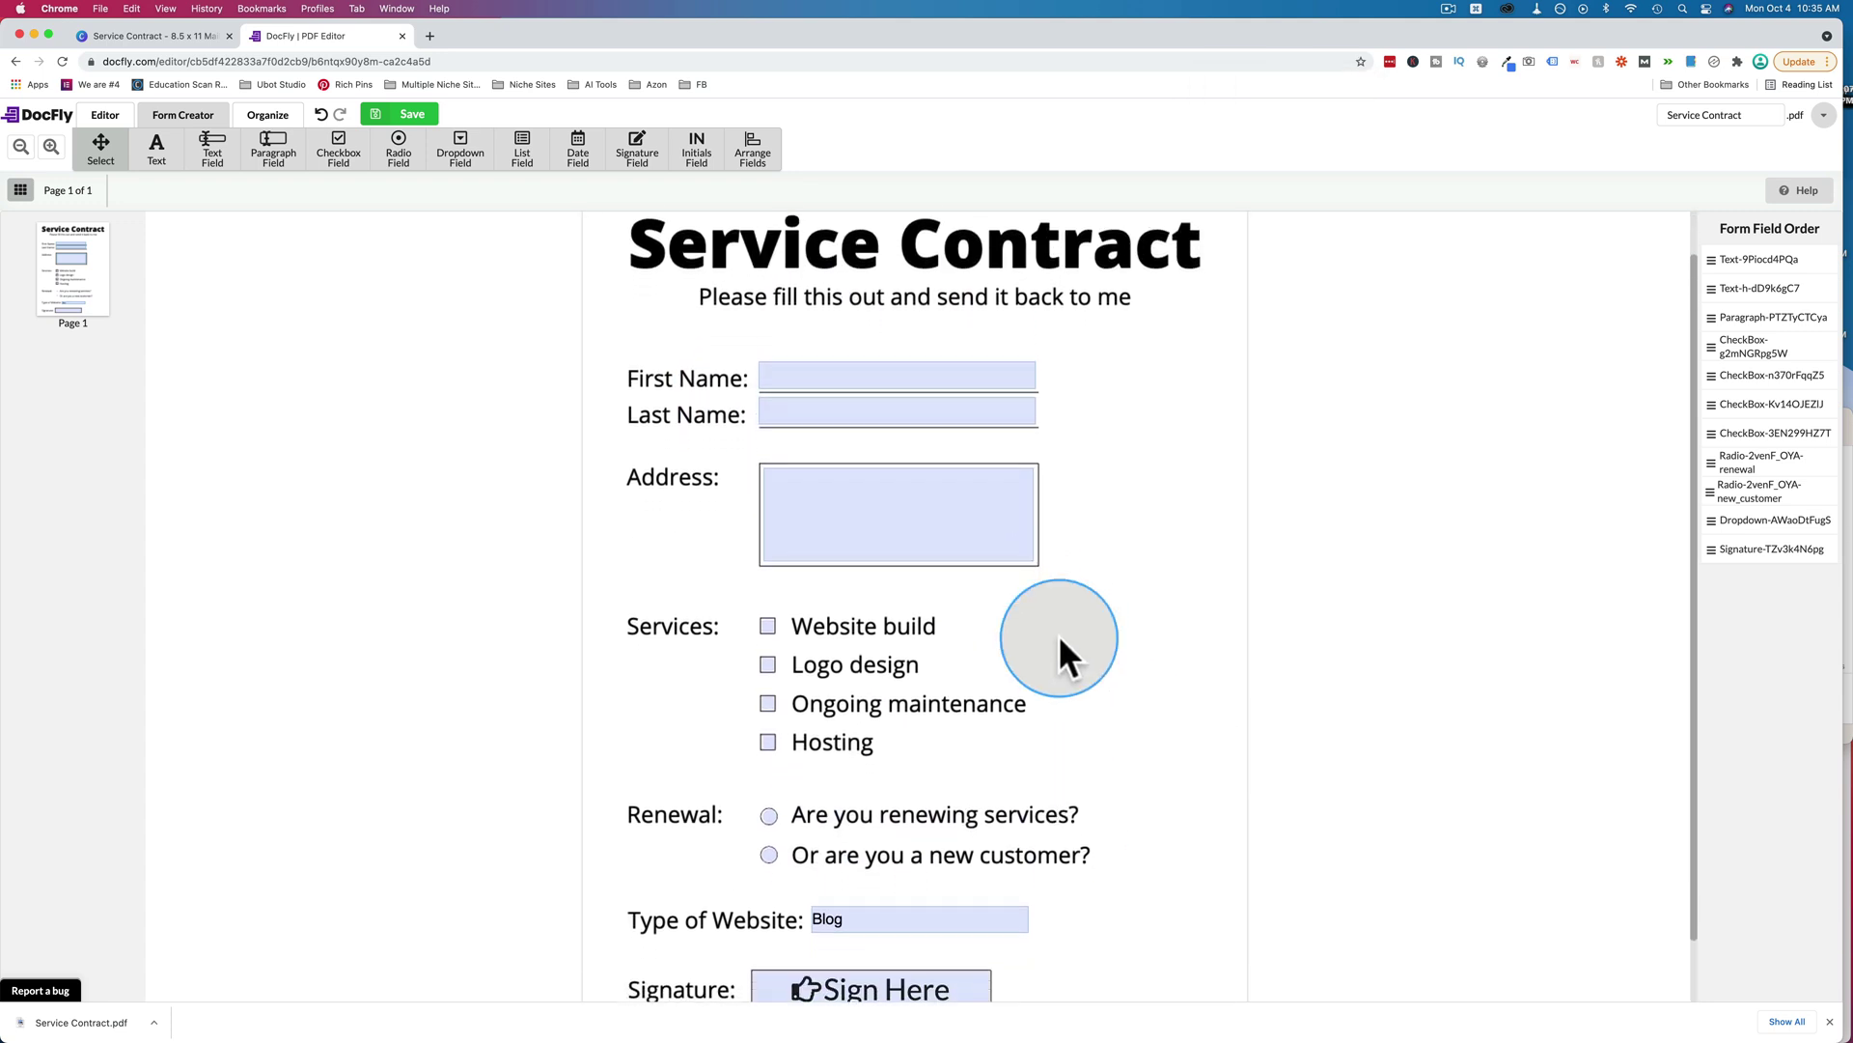
click(402, 112)
Export and download the fillable Service Contract as a PDF file.
click(519, 116)
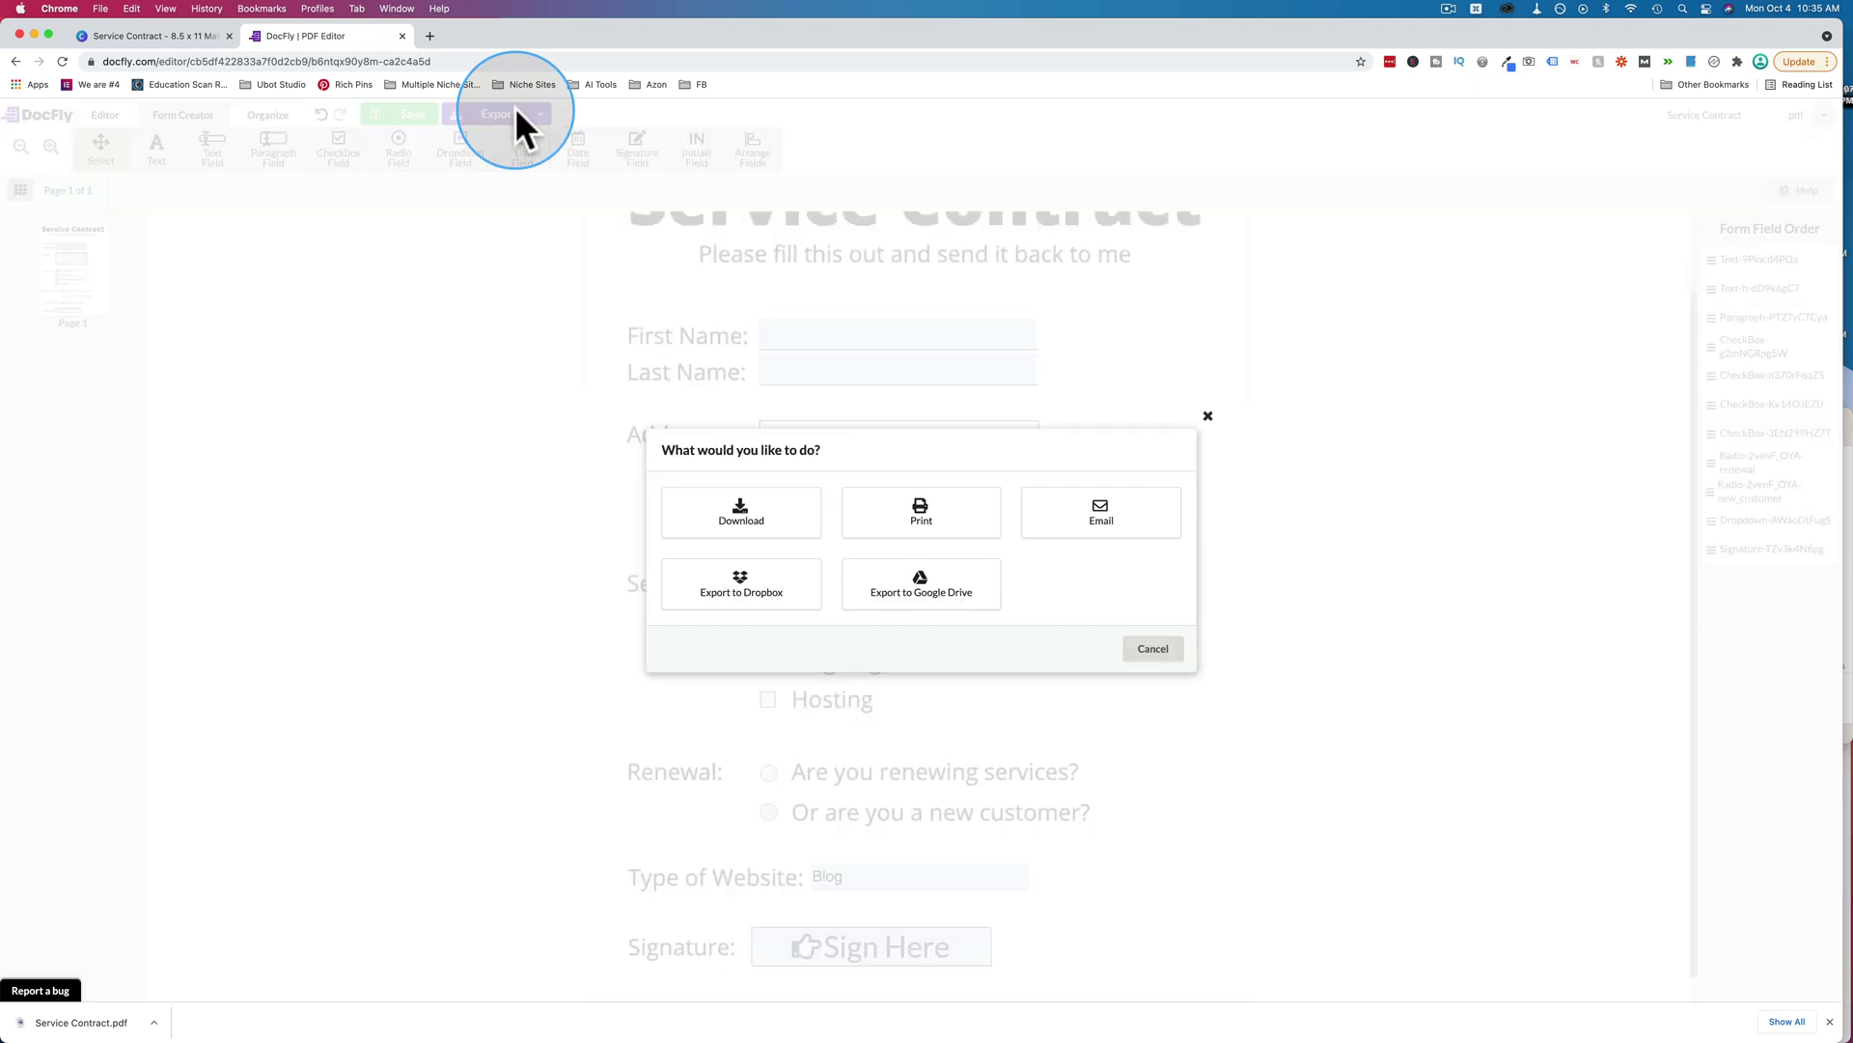
click(767, 522)
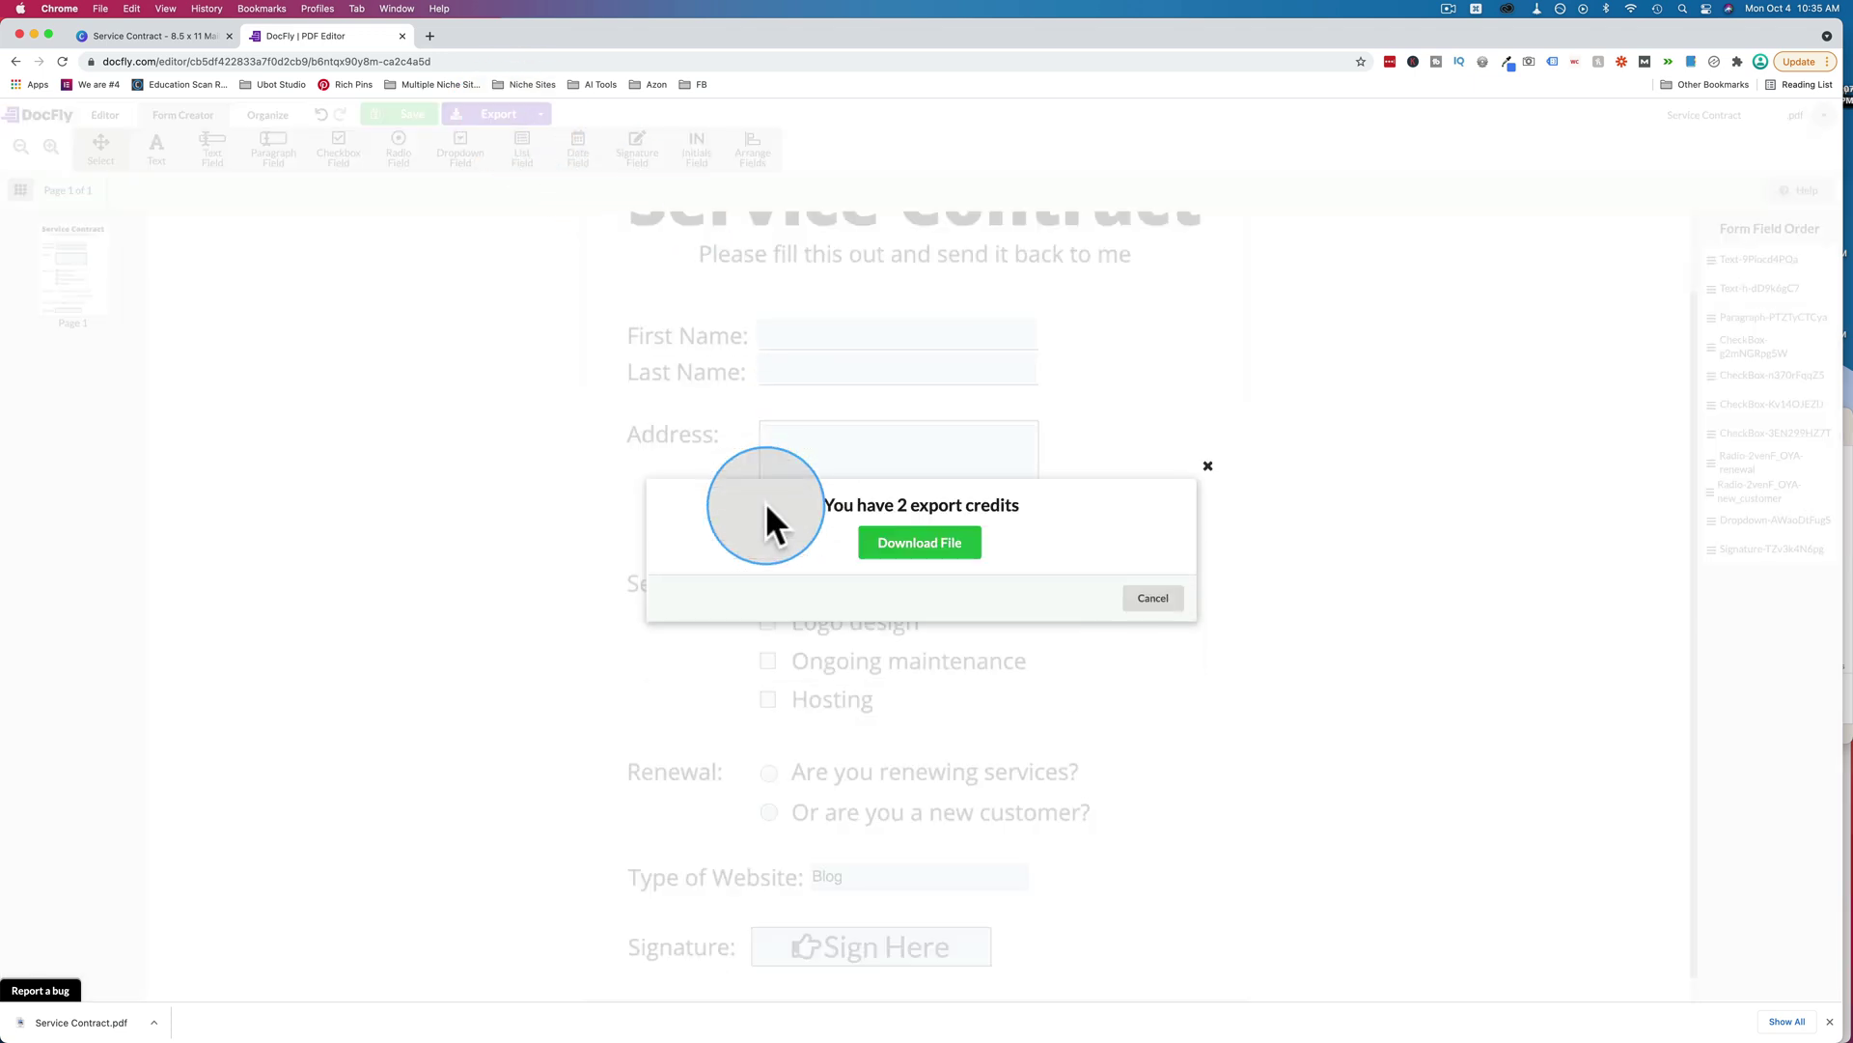
drag(823, 504, 943, 531)
click(943, 533)
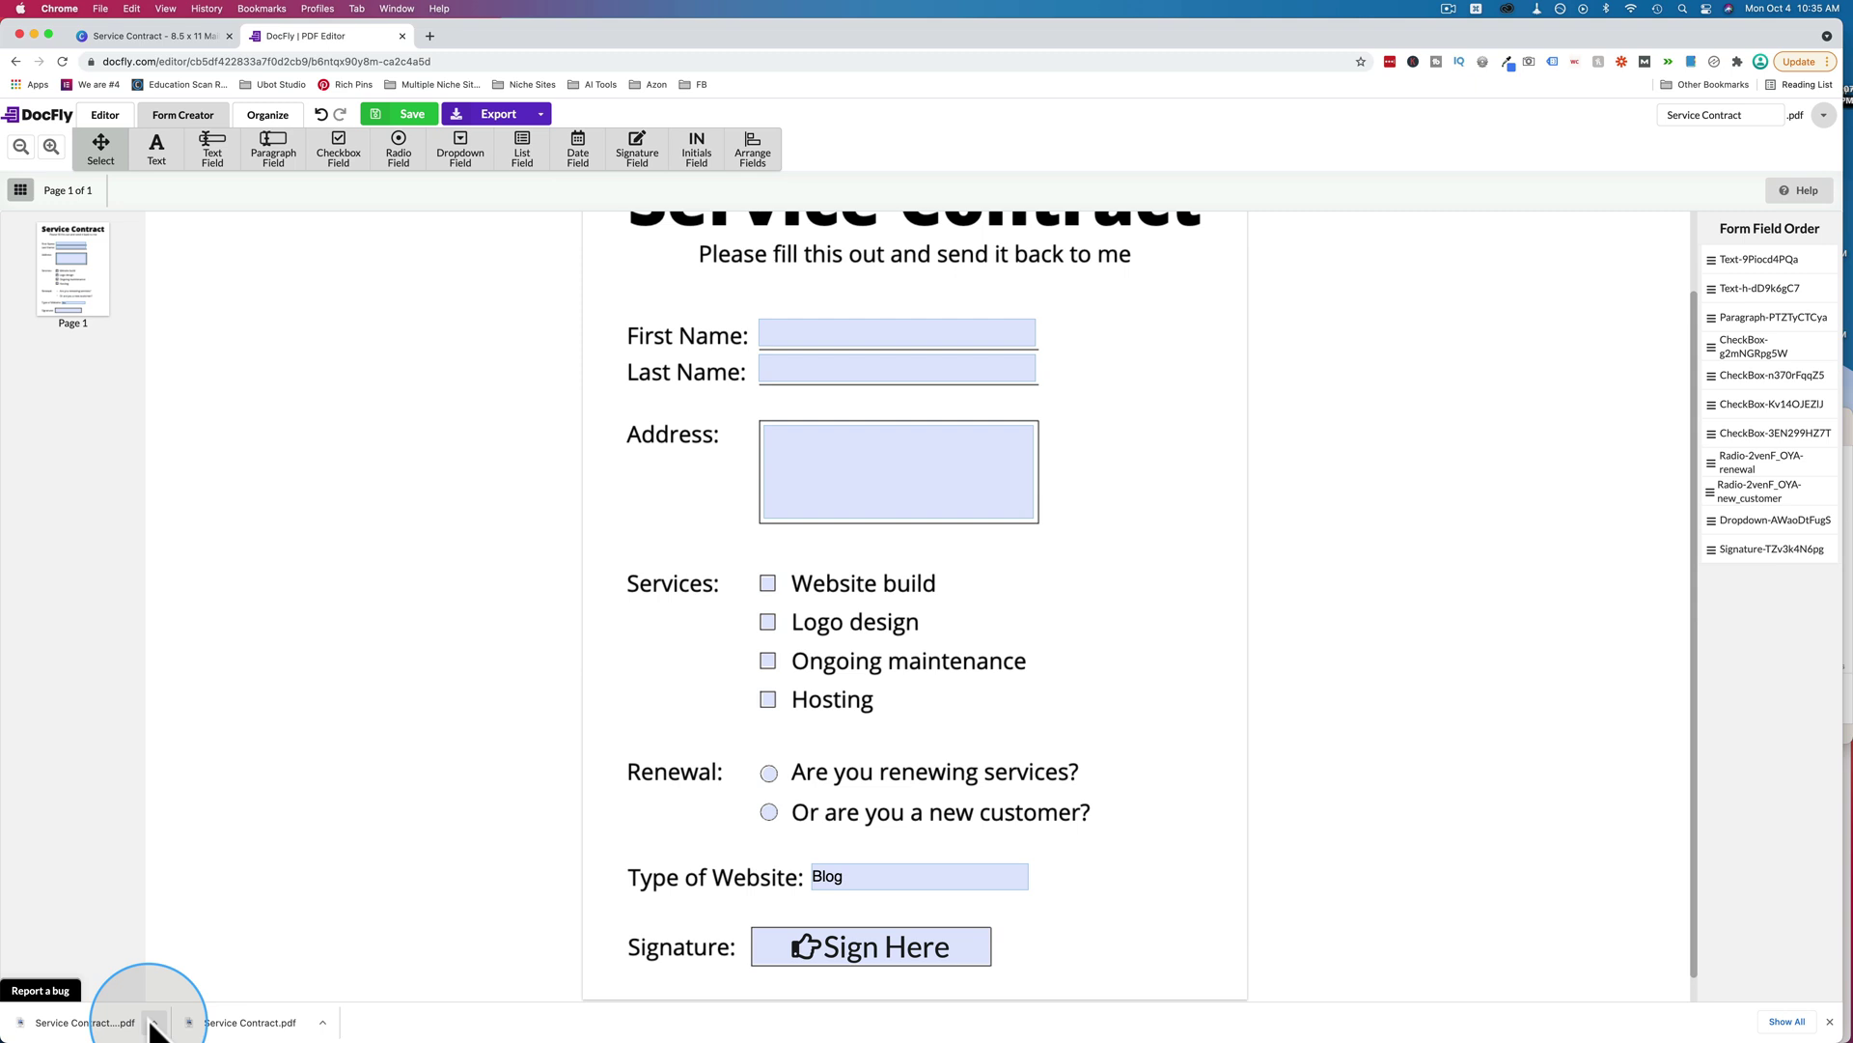
click(154, 1023)
Reveal Service Contract (1).pdf in the Contracts folder and open it in Preview.
click(183, 999)
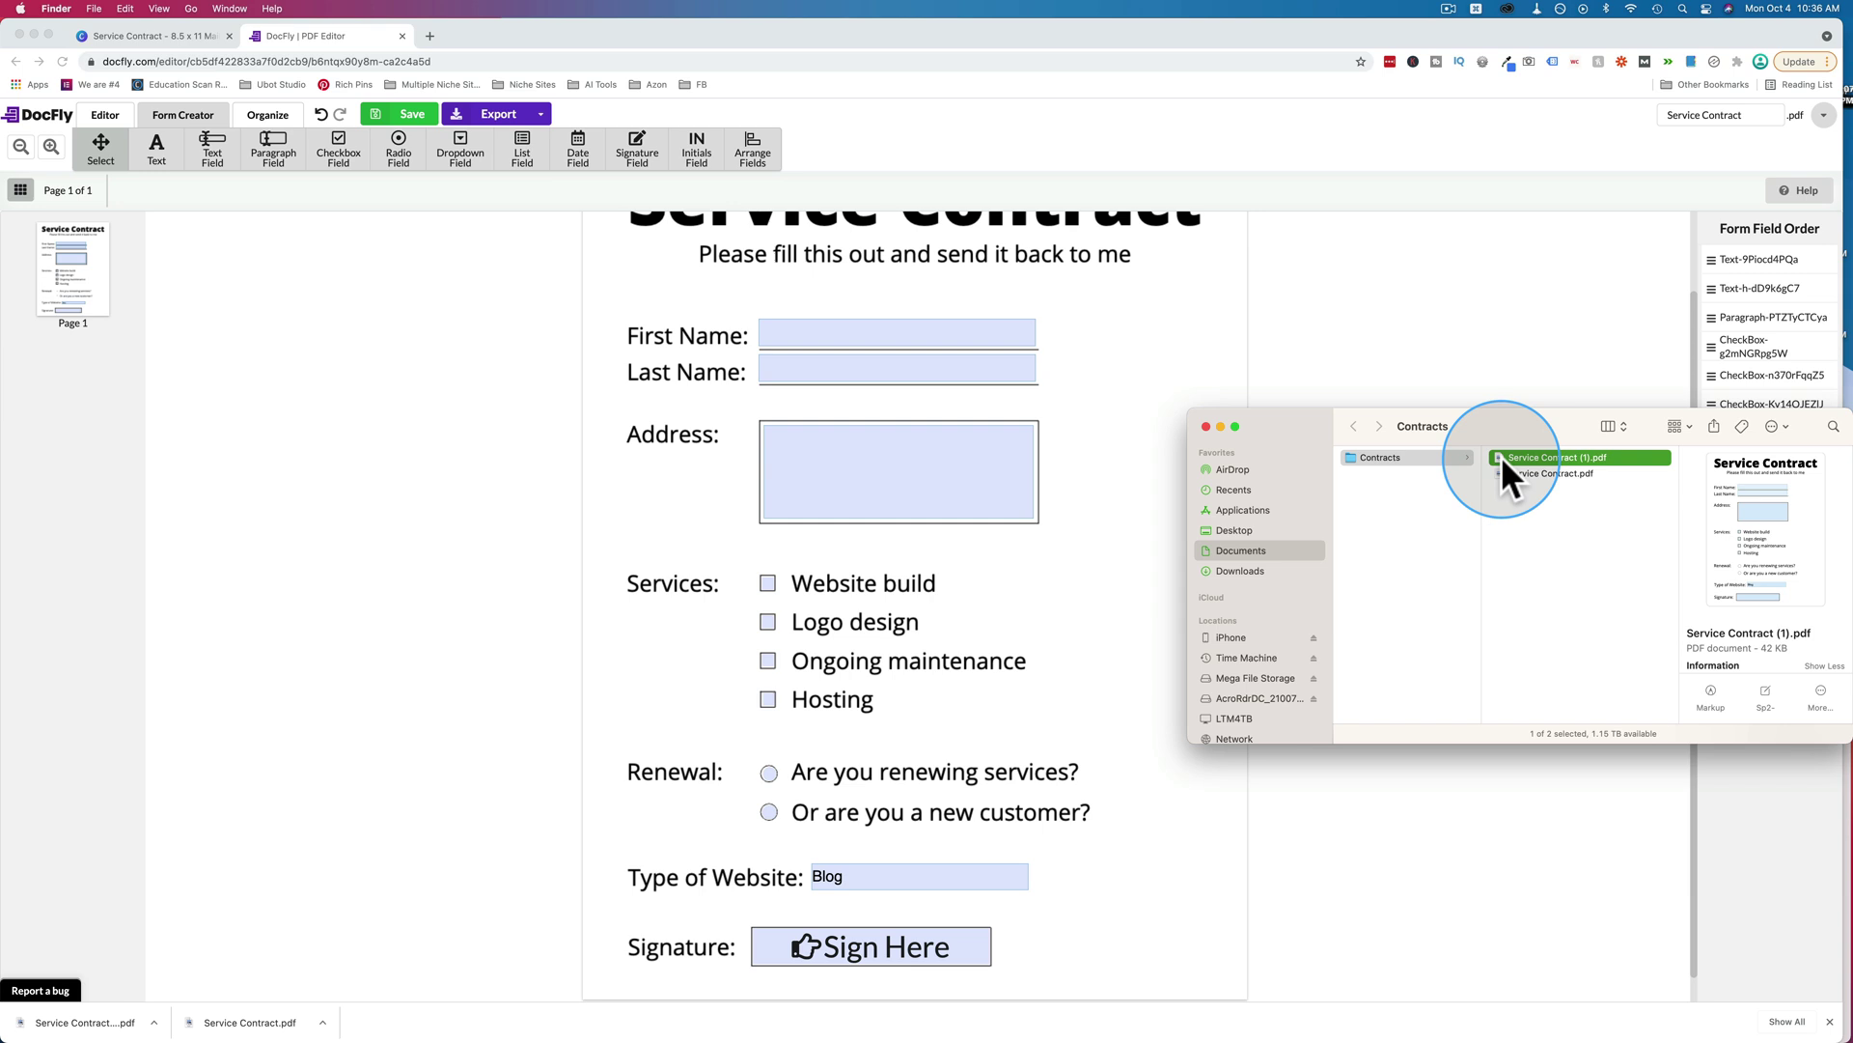
double_click(1502, 455)
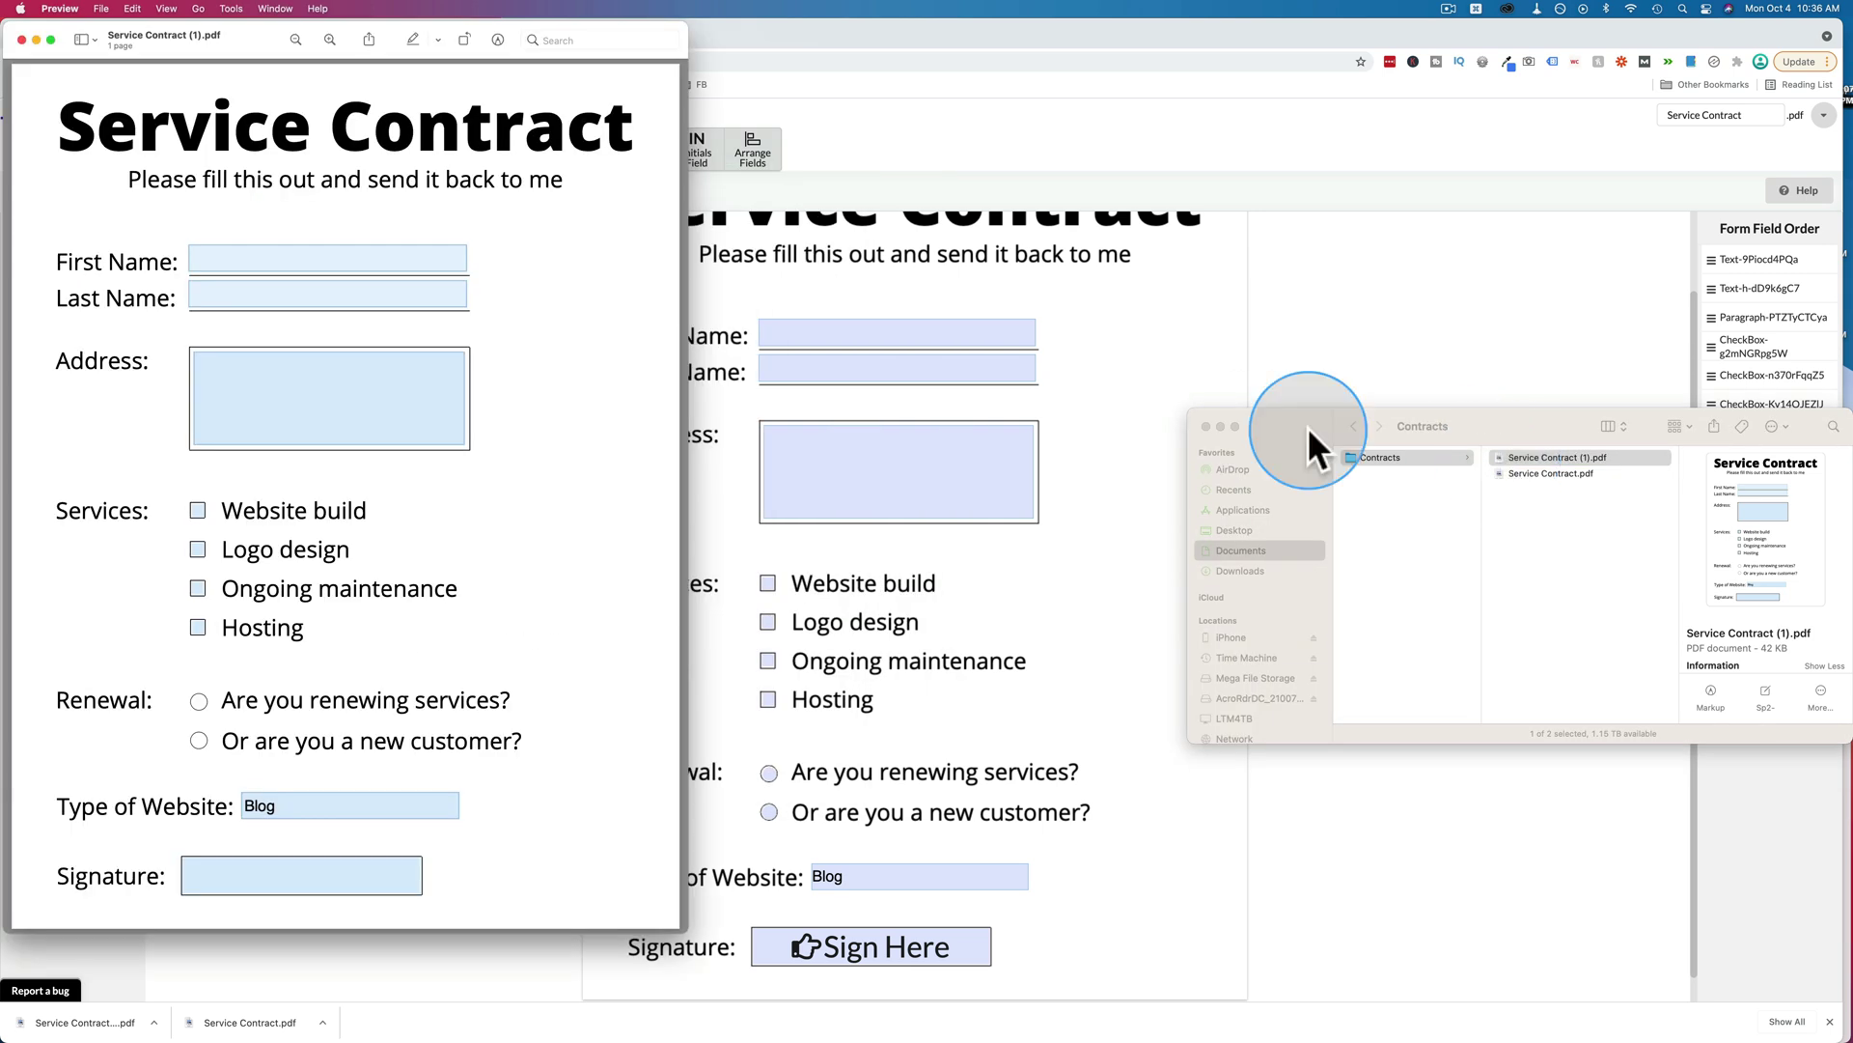
Place the fillable copy beside the original Service Contract.pdf for comparison.
drag(583, 21, 1471, 19)
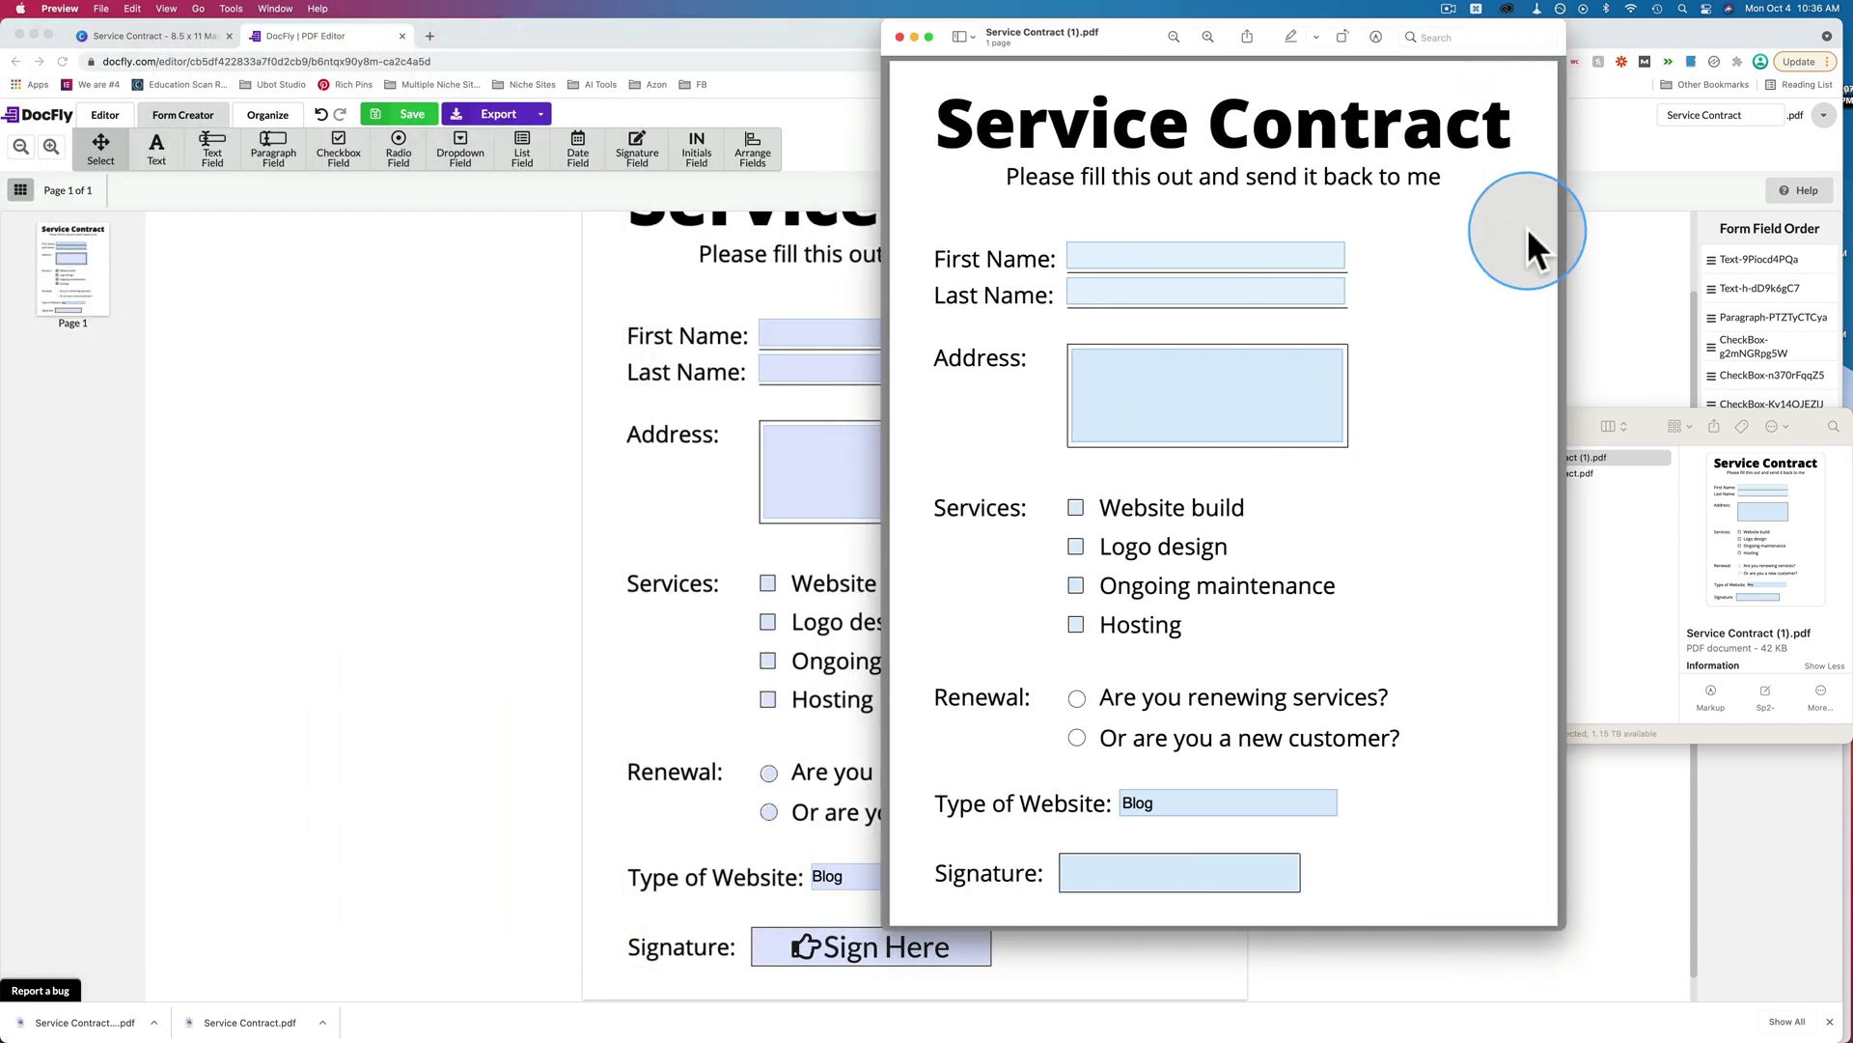
double_click(1573, 474)
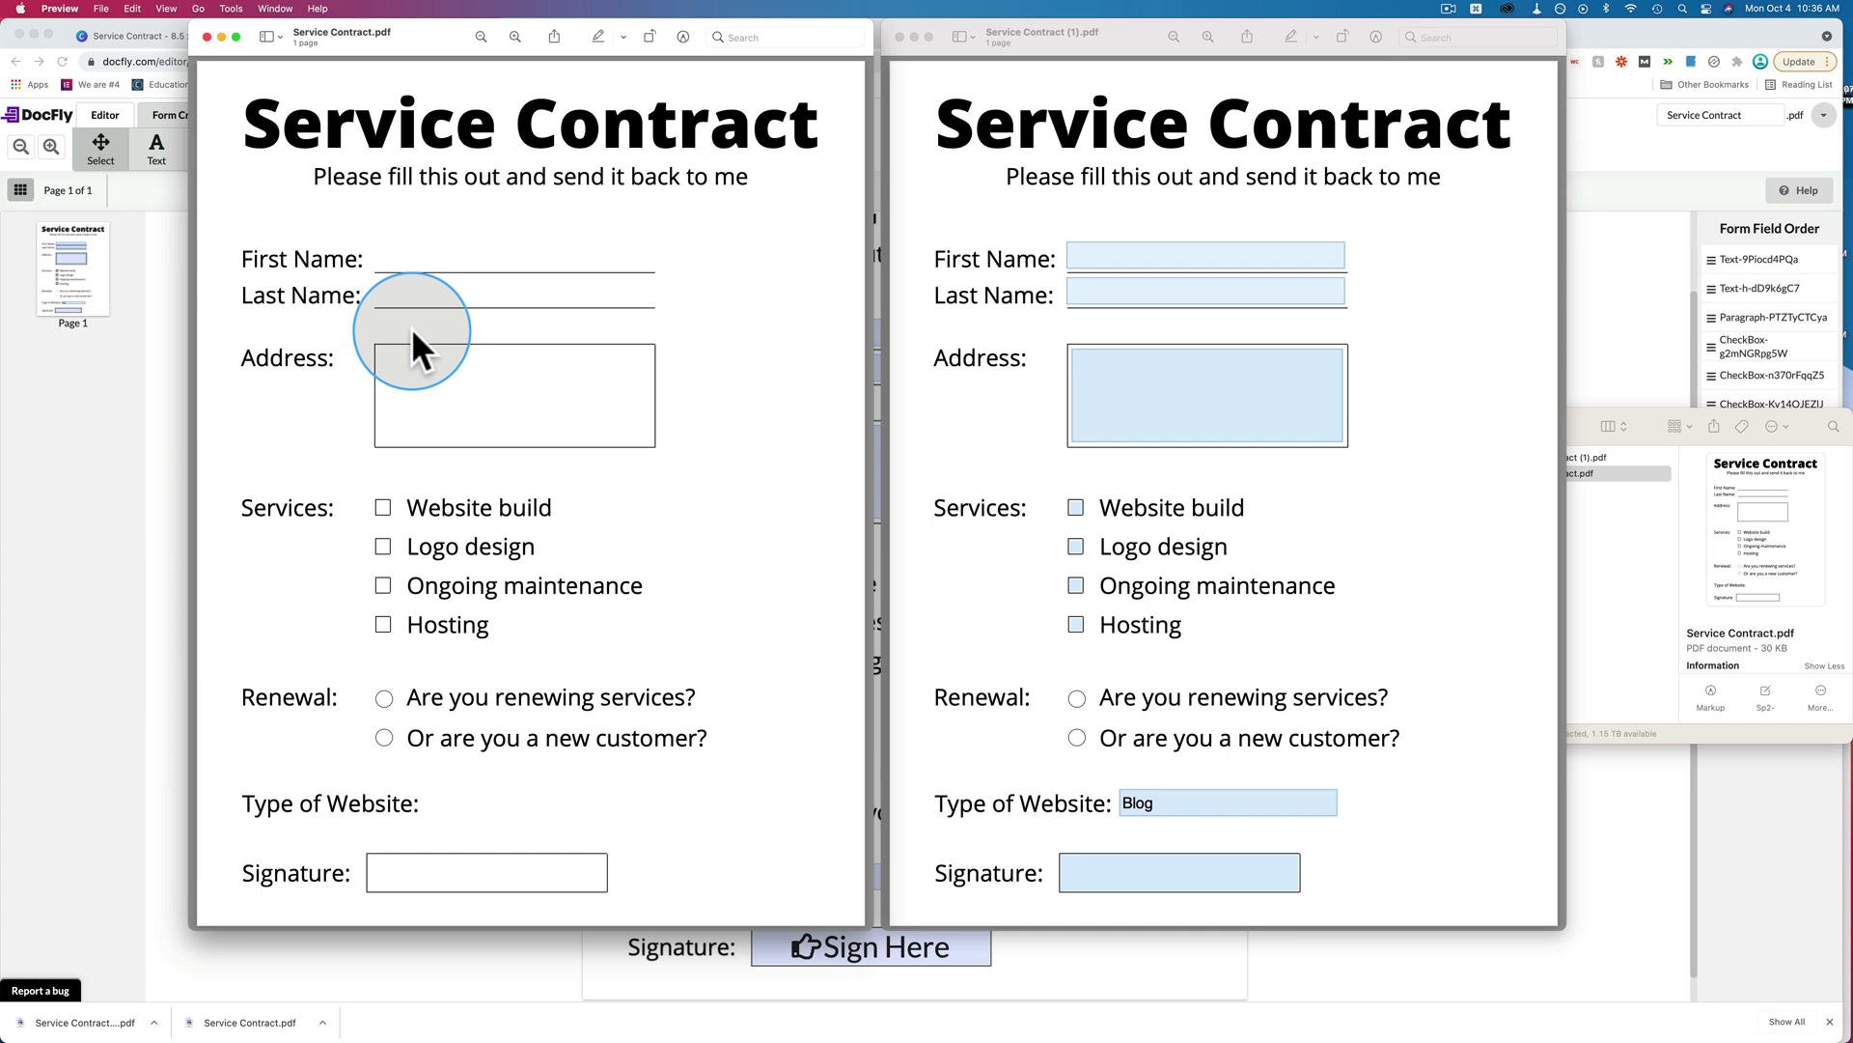
click(1131, 256)
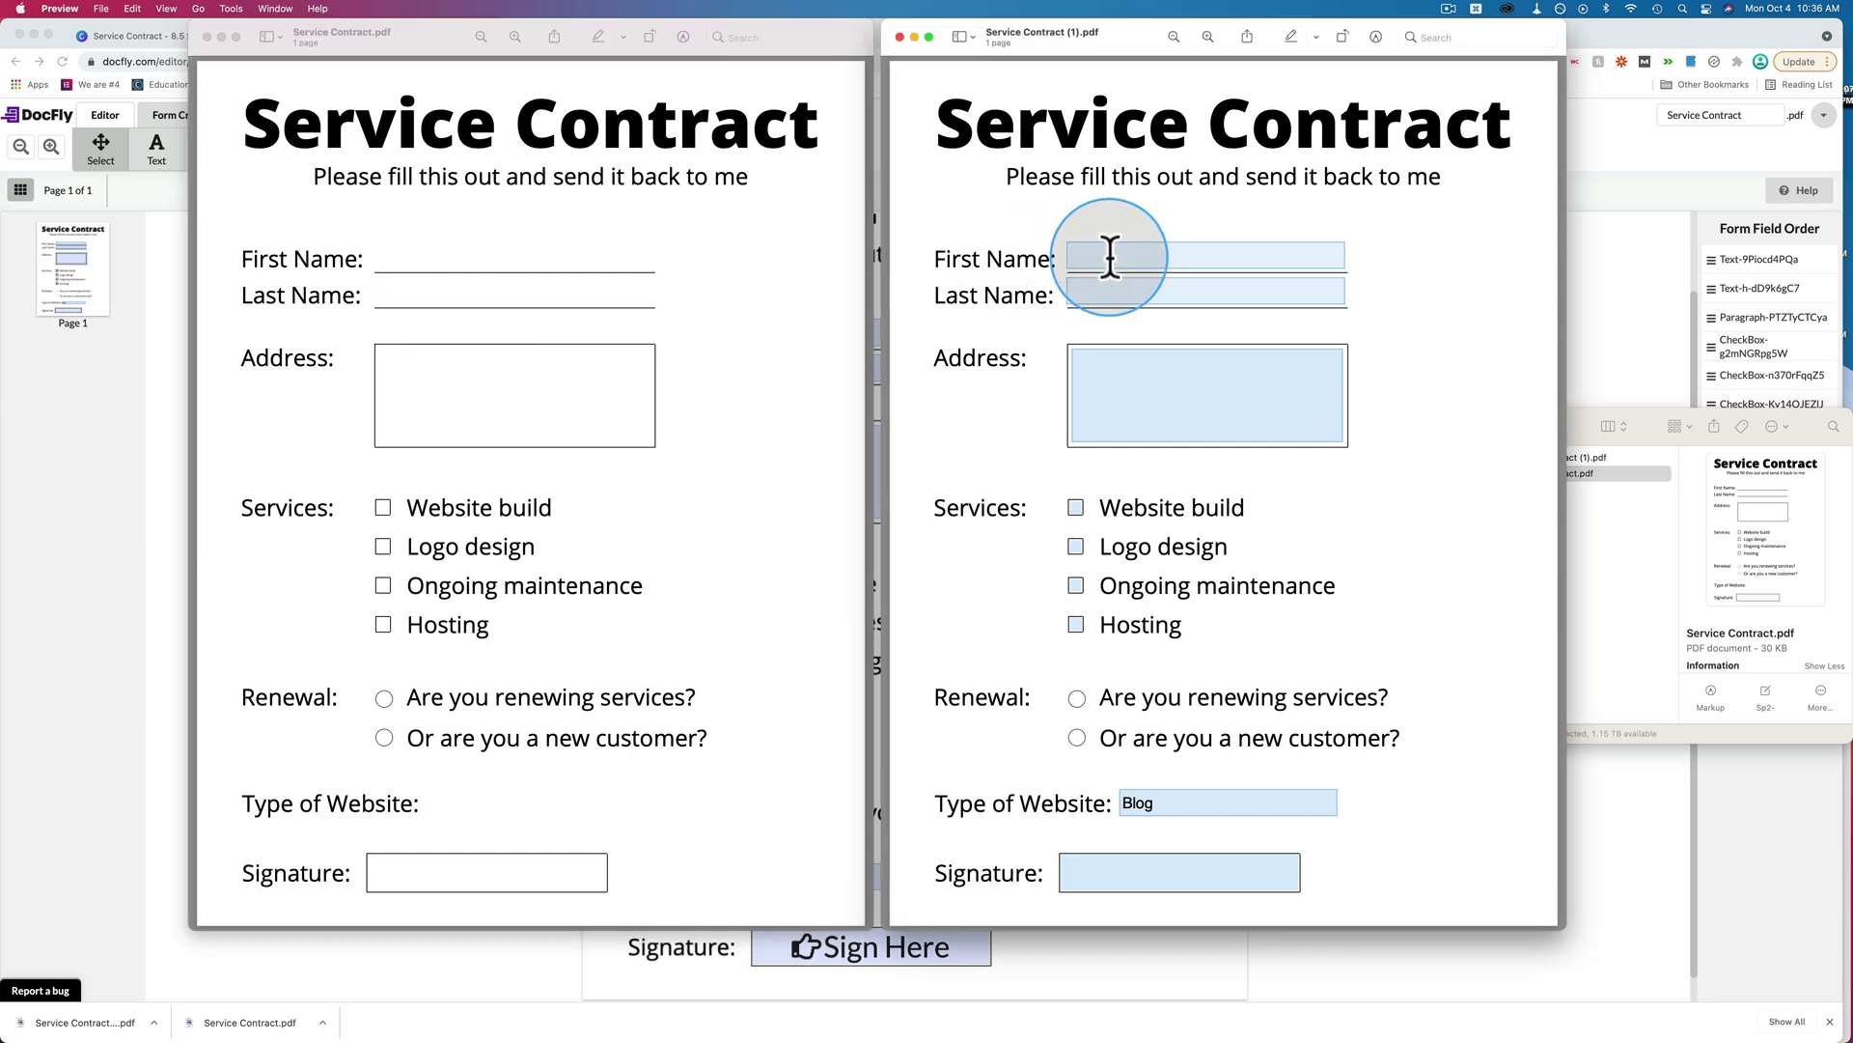
Fill in the first name, last name and a three-line address.
click(1126, 257)
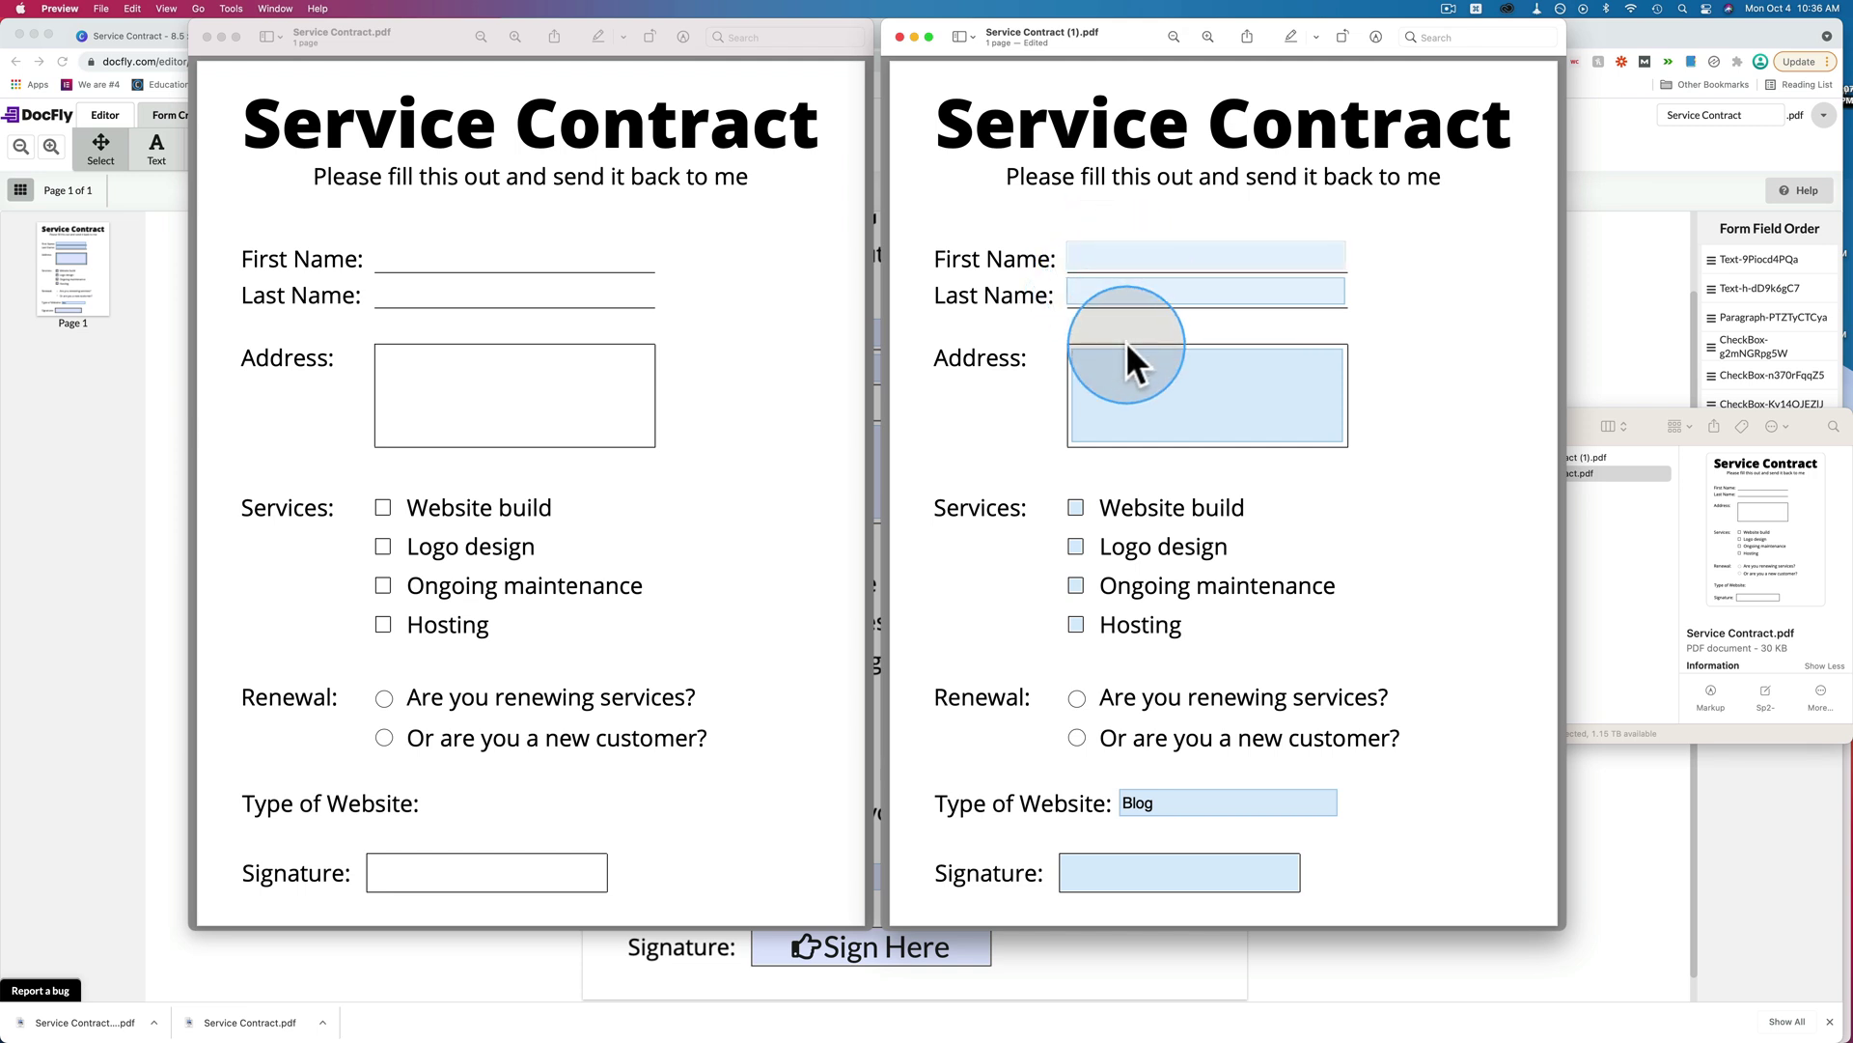
click(1113, 257)
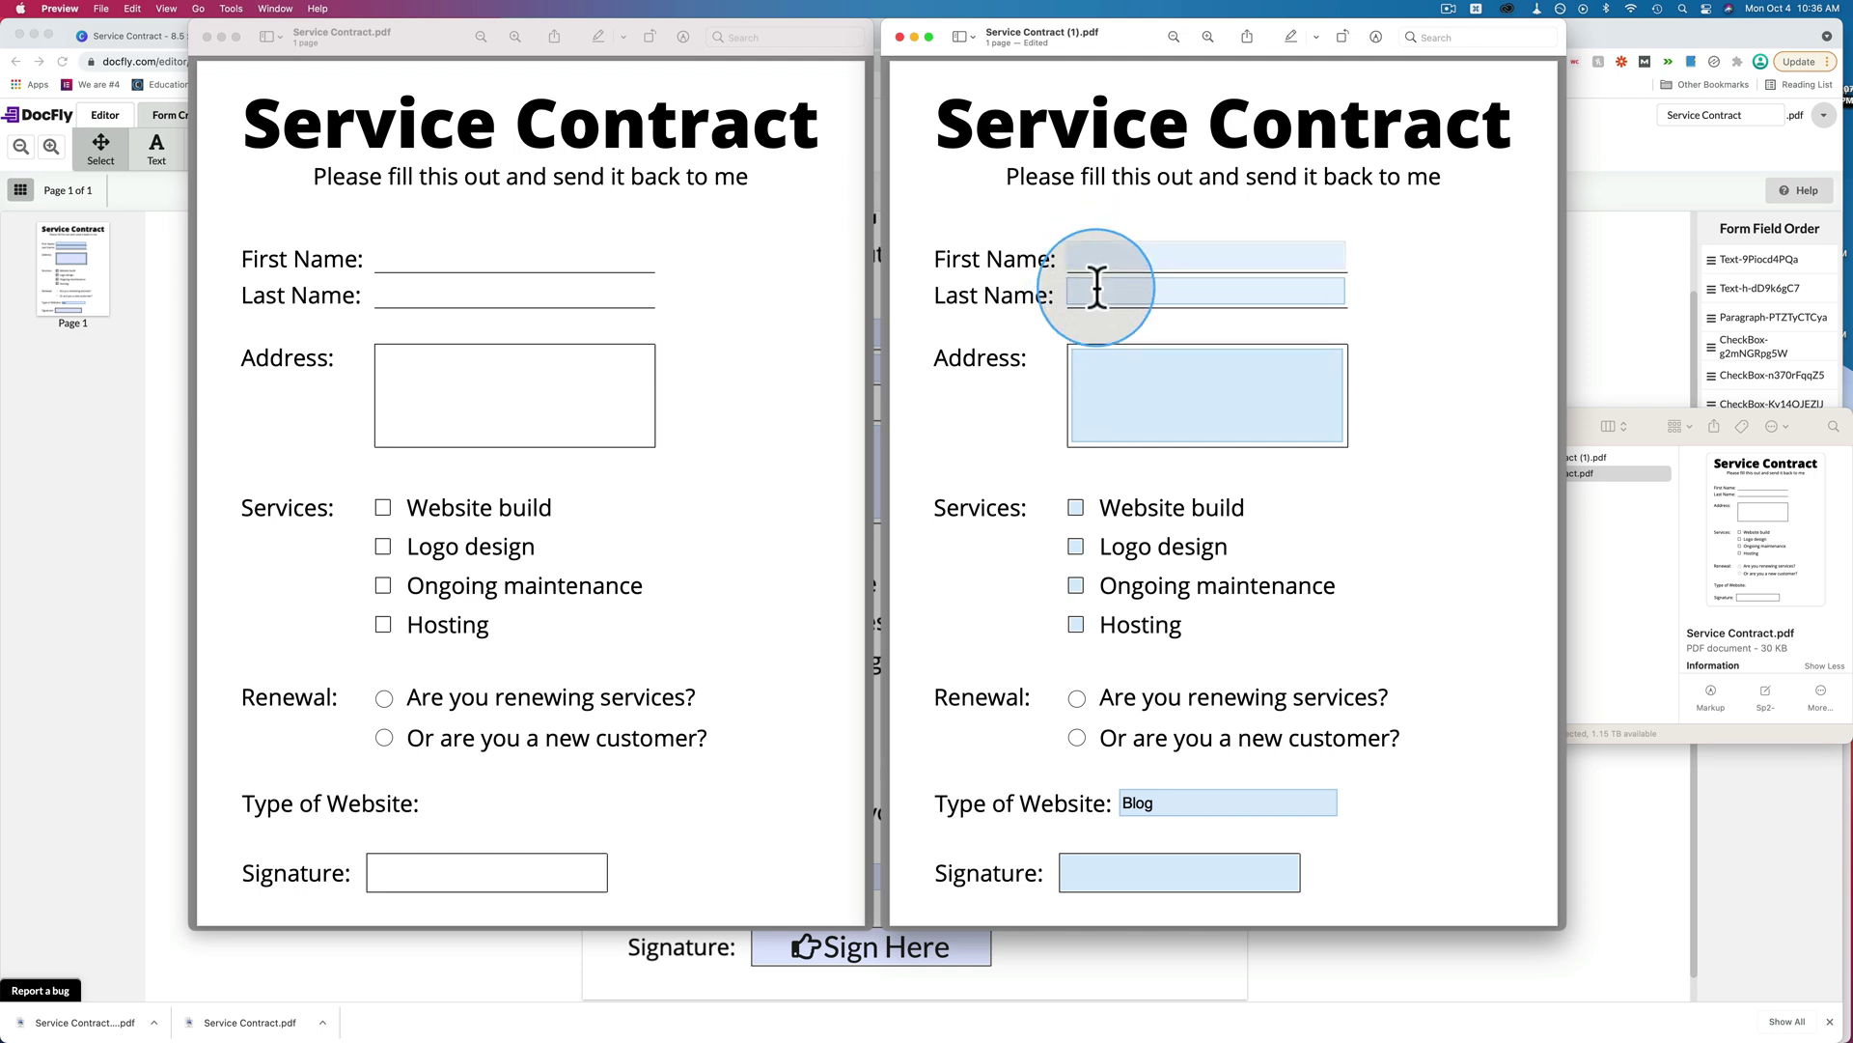
click(1104, 289)
text(f)
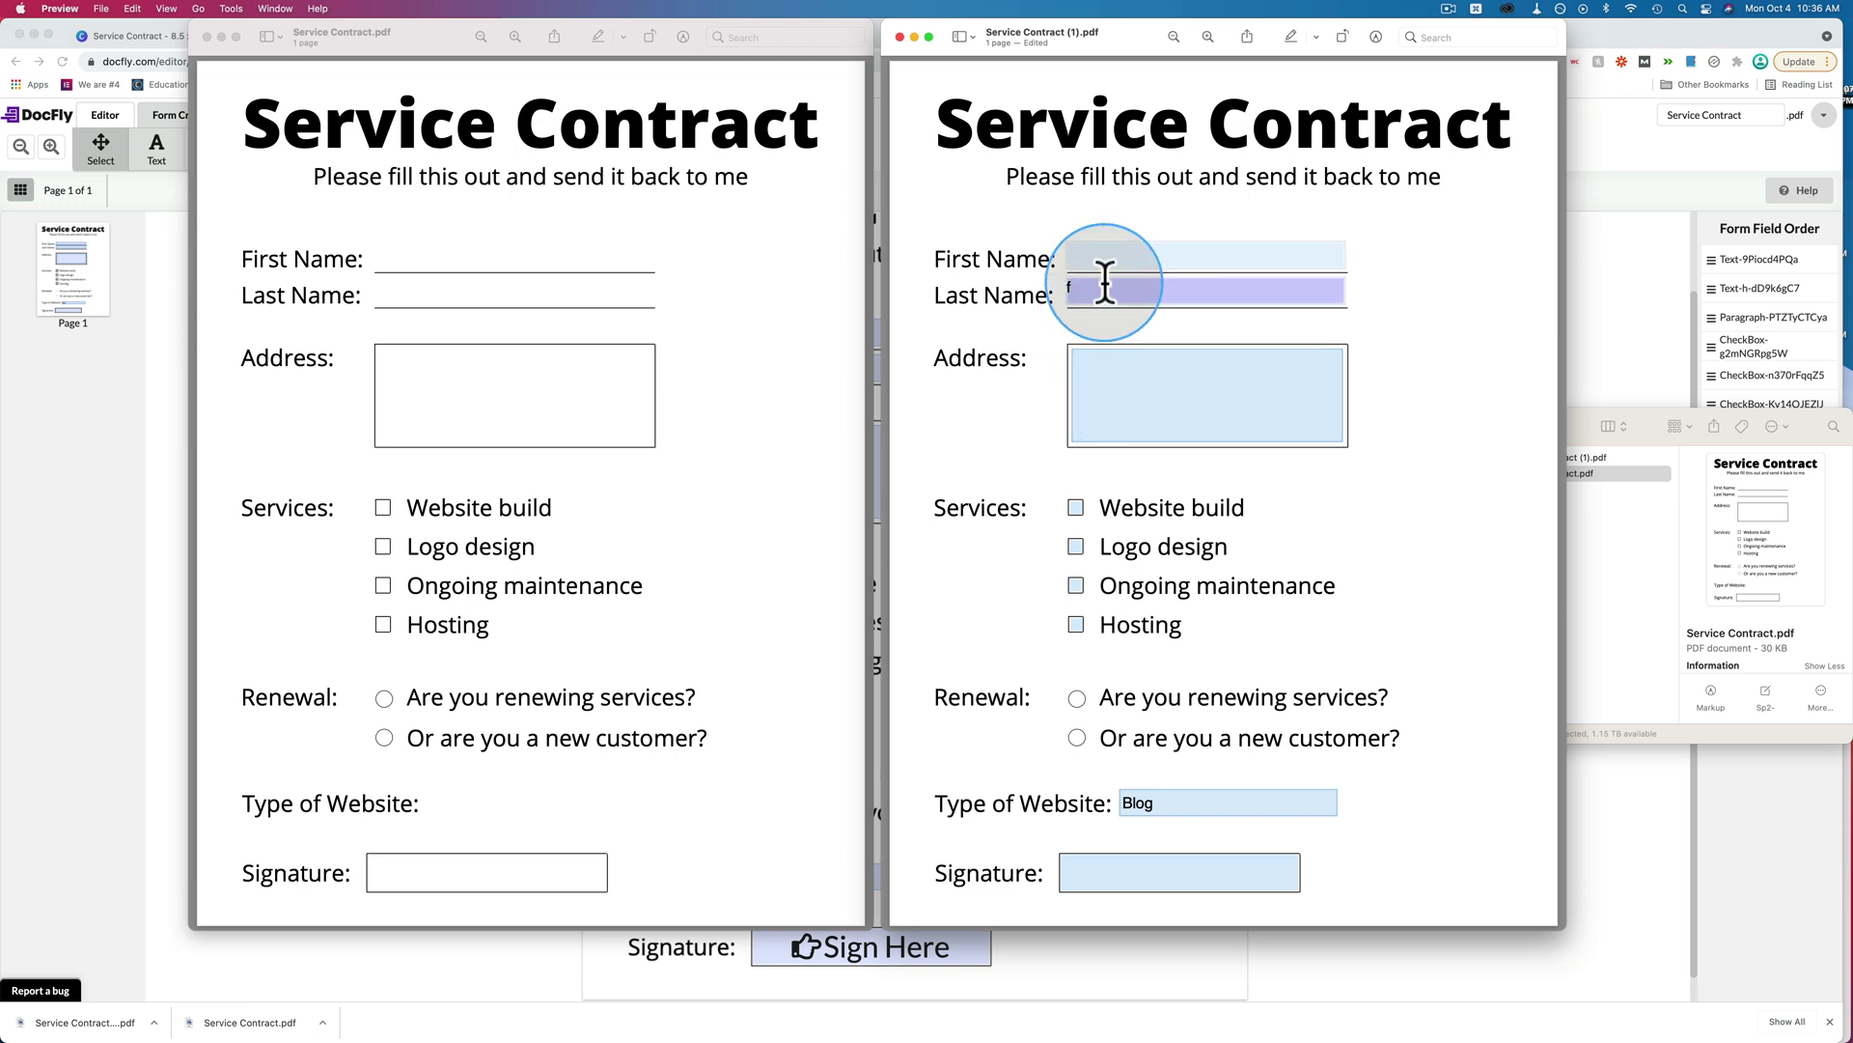
click(1093, 286)
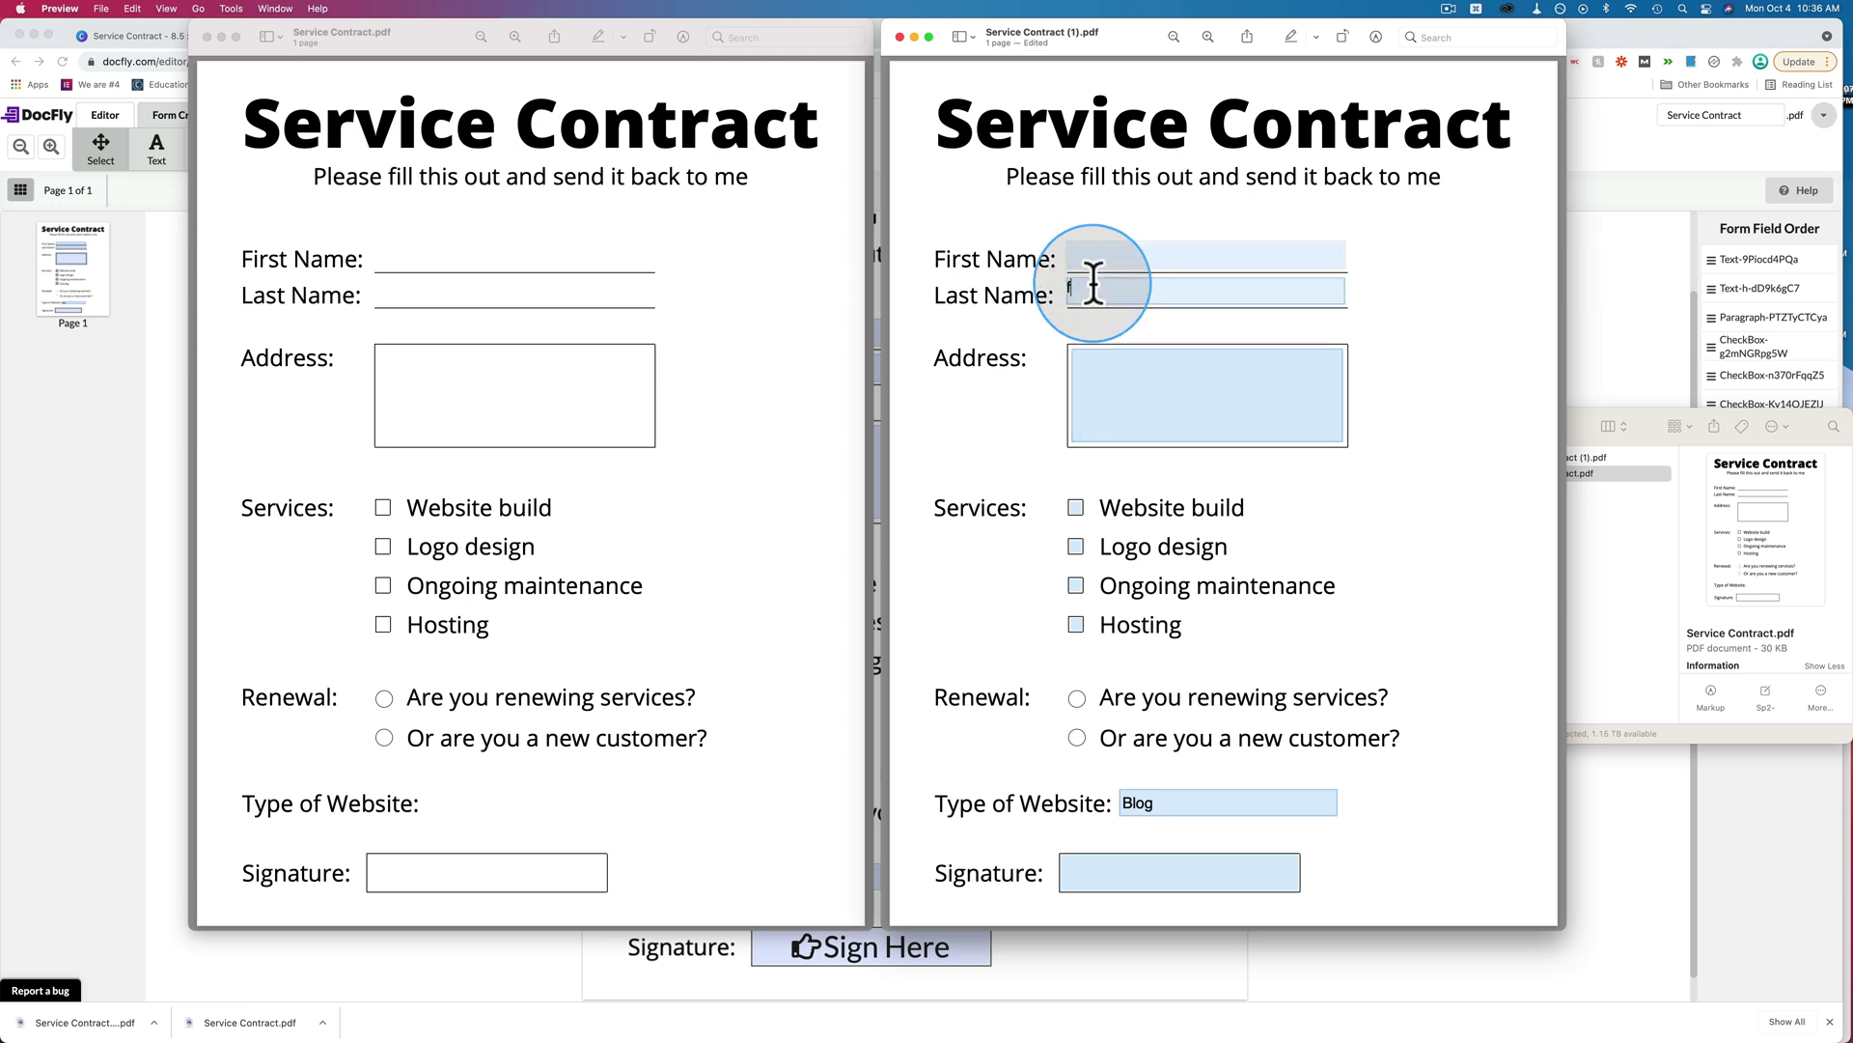
key(BackSpace)
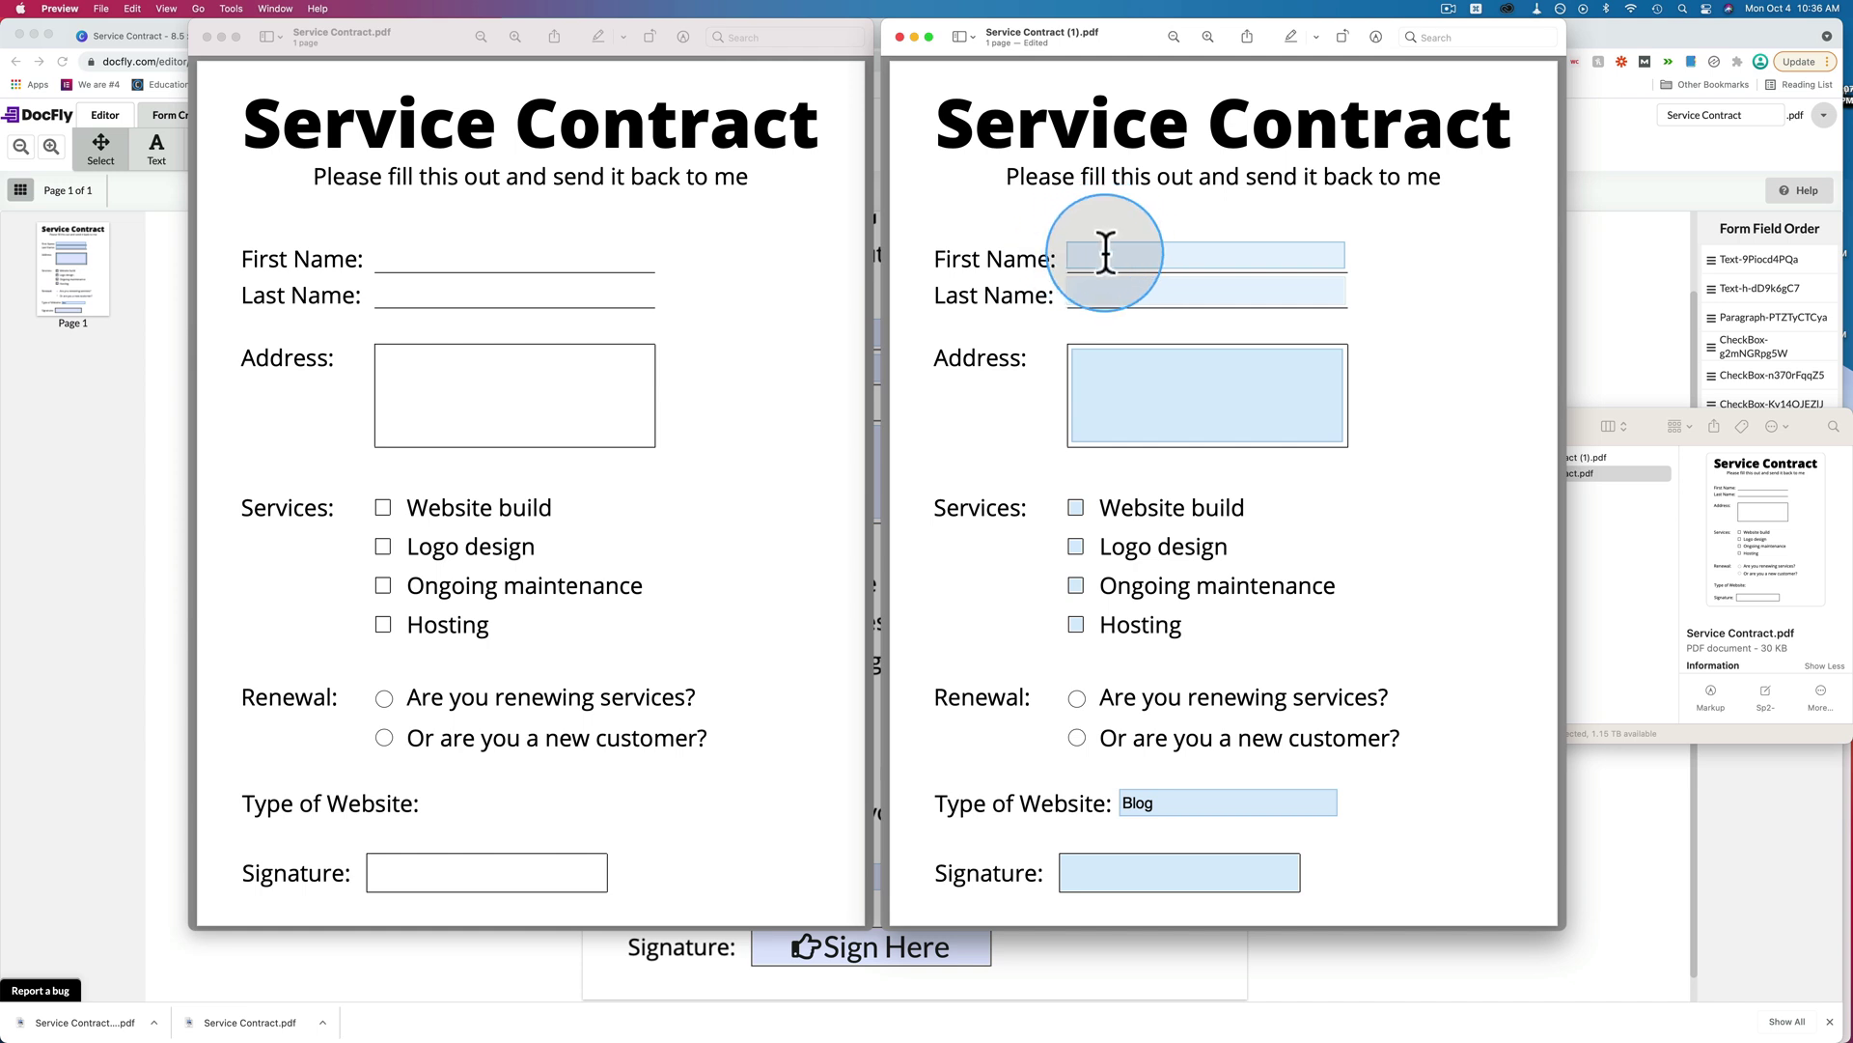
click(1105, 253)
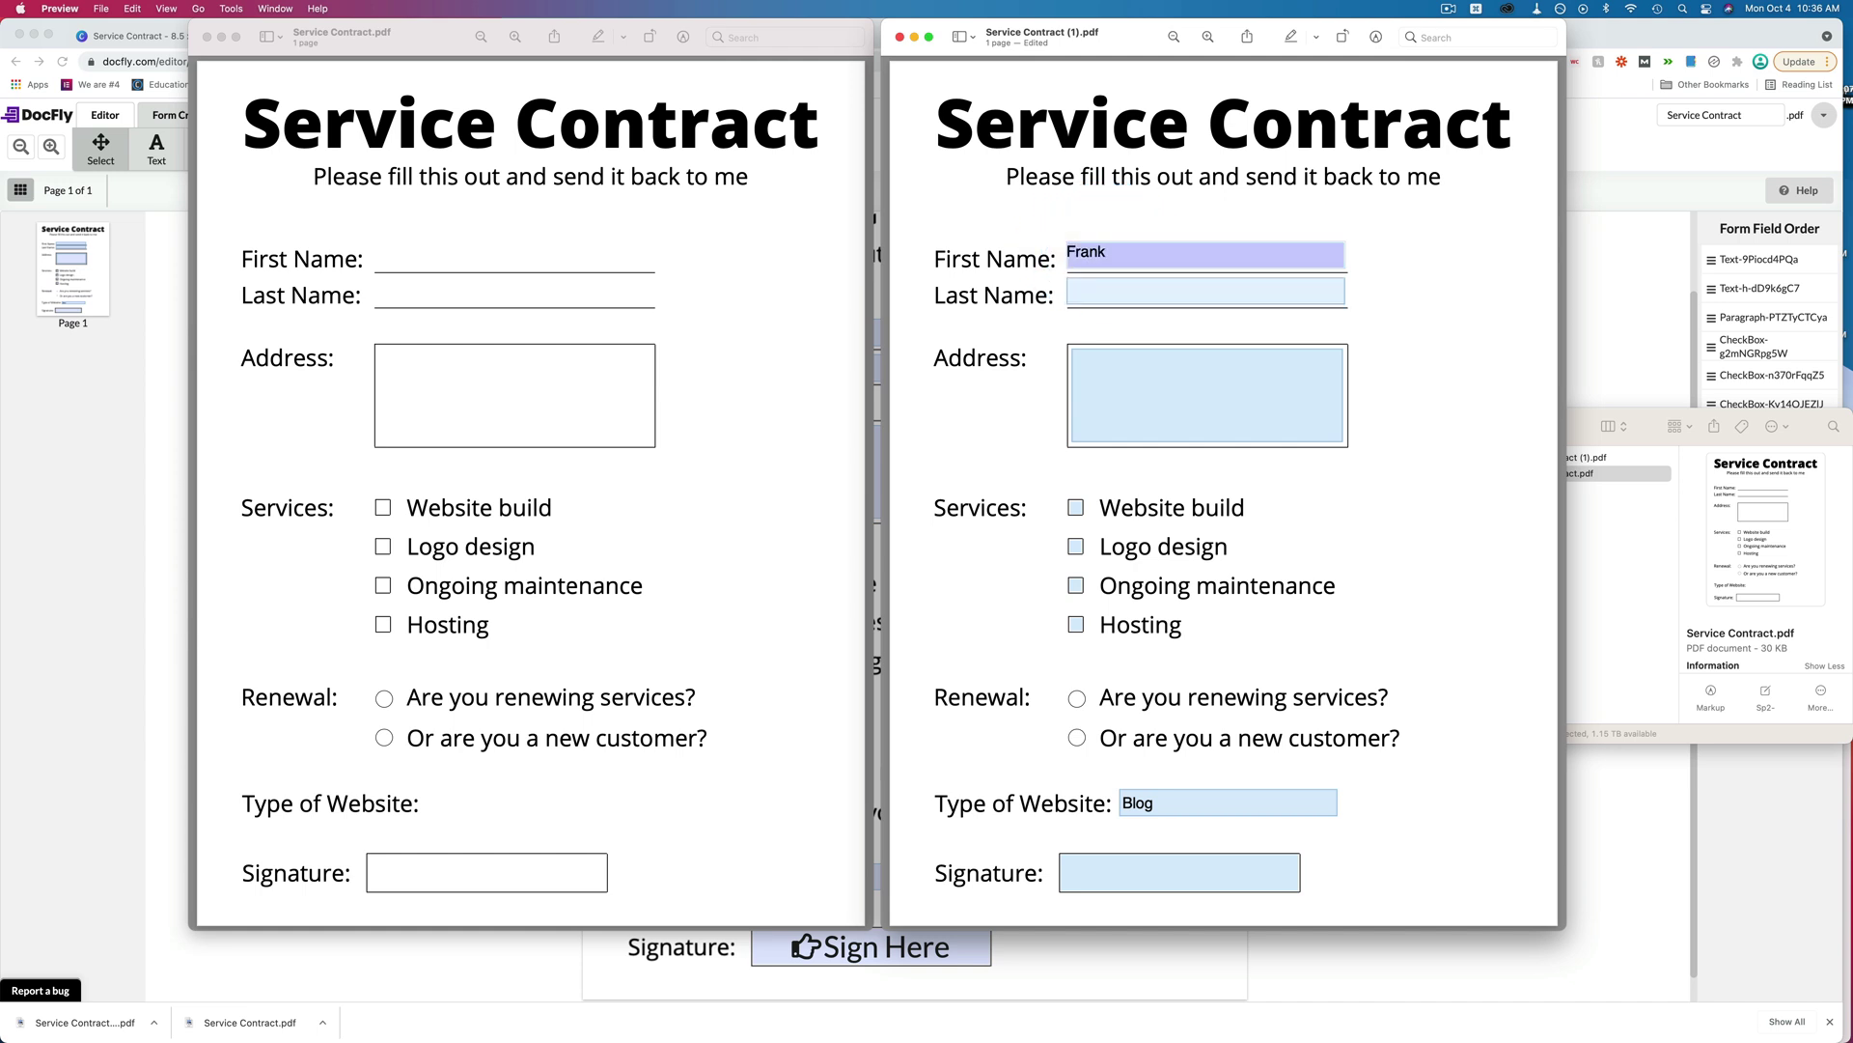
text(My house)
key(Return)
text(is)
key(Return)
text(my)
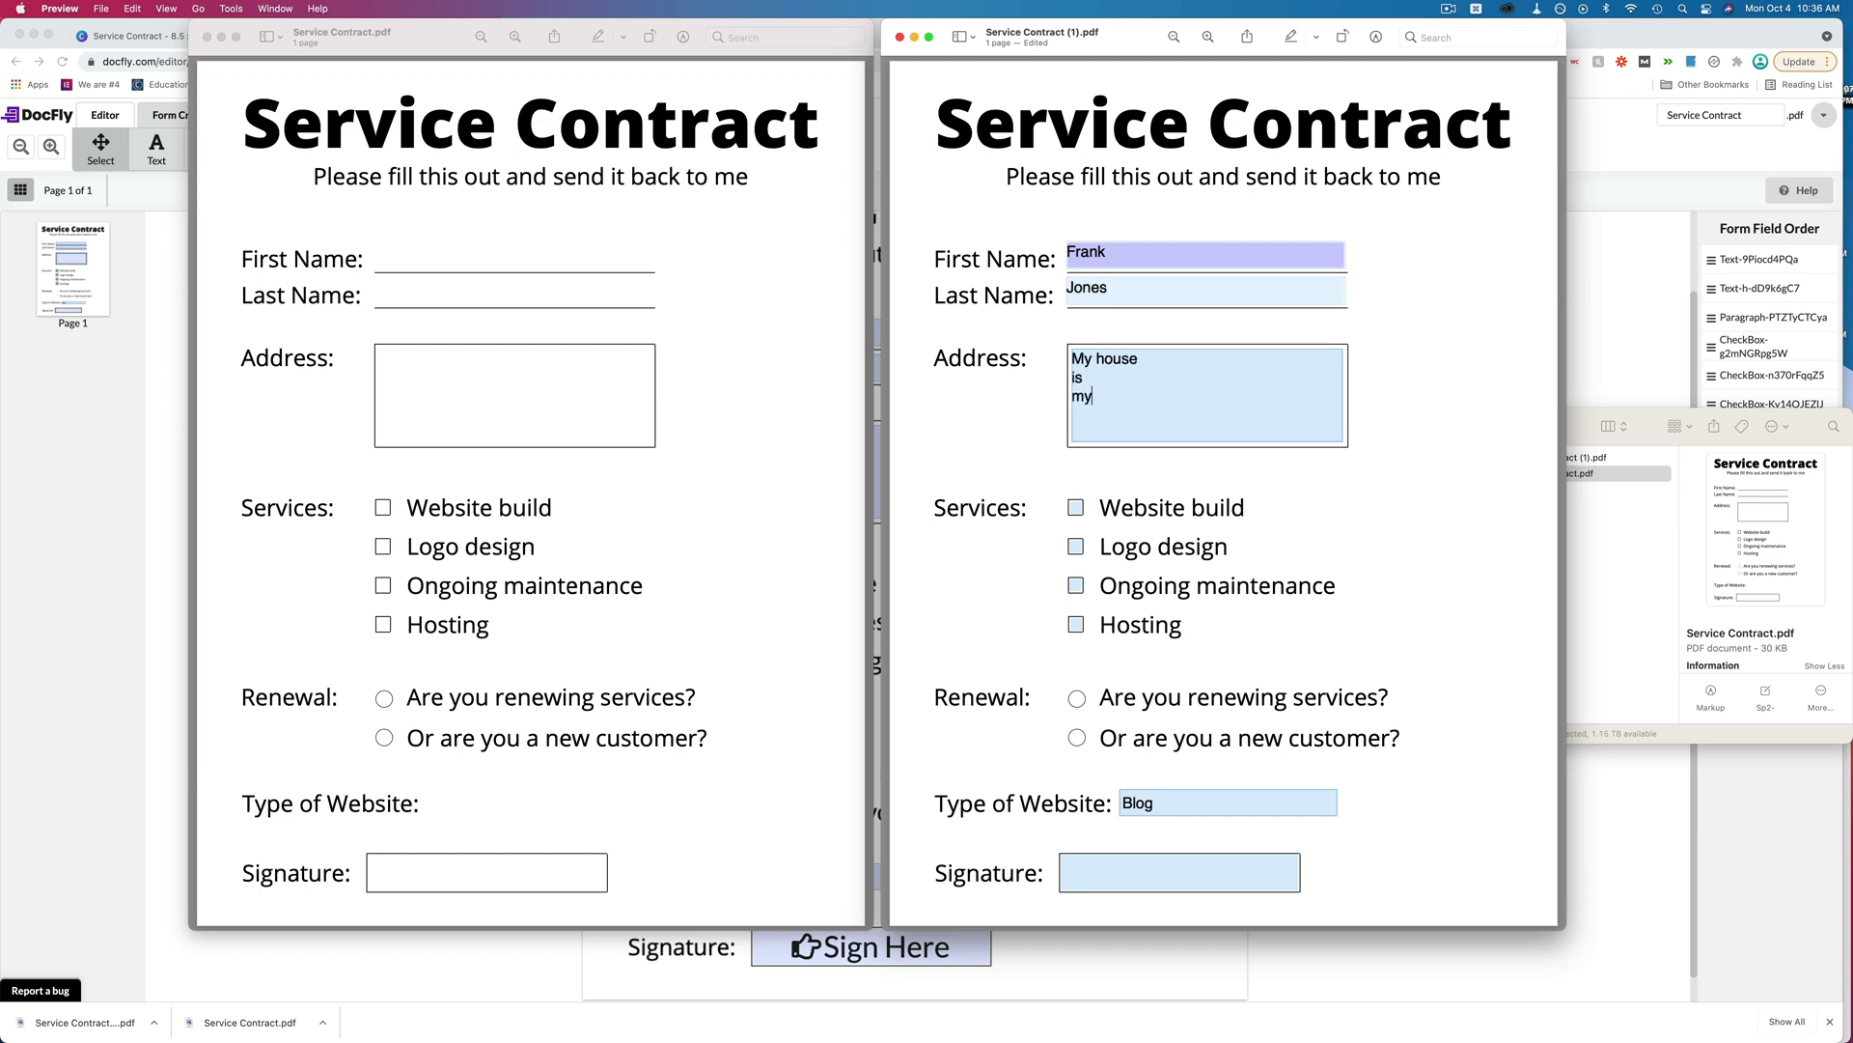
text( home.)
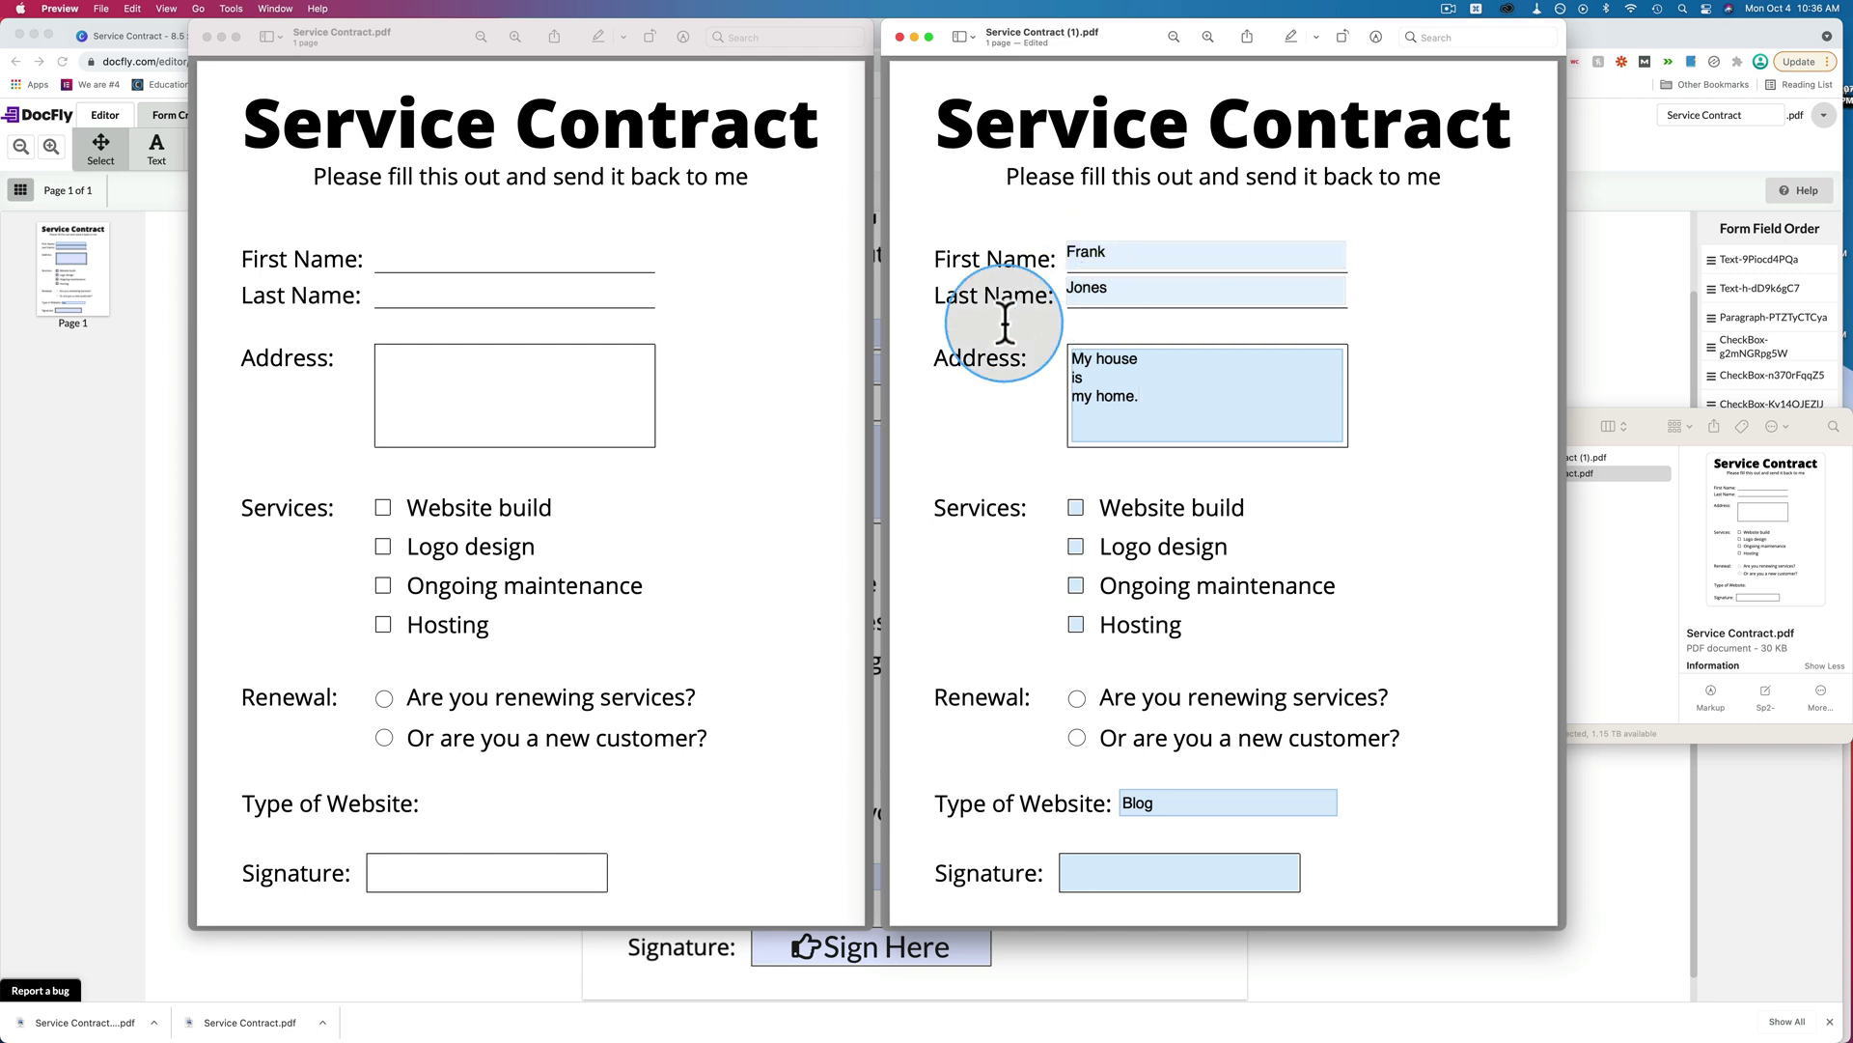
Tick the Website build and Ongoing maintenance services.
click(1075, 507)
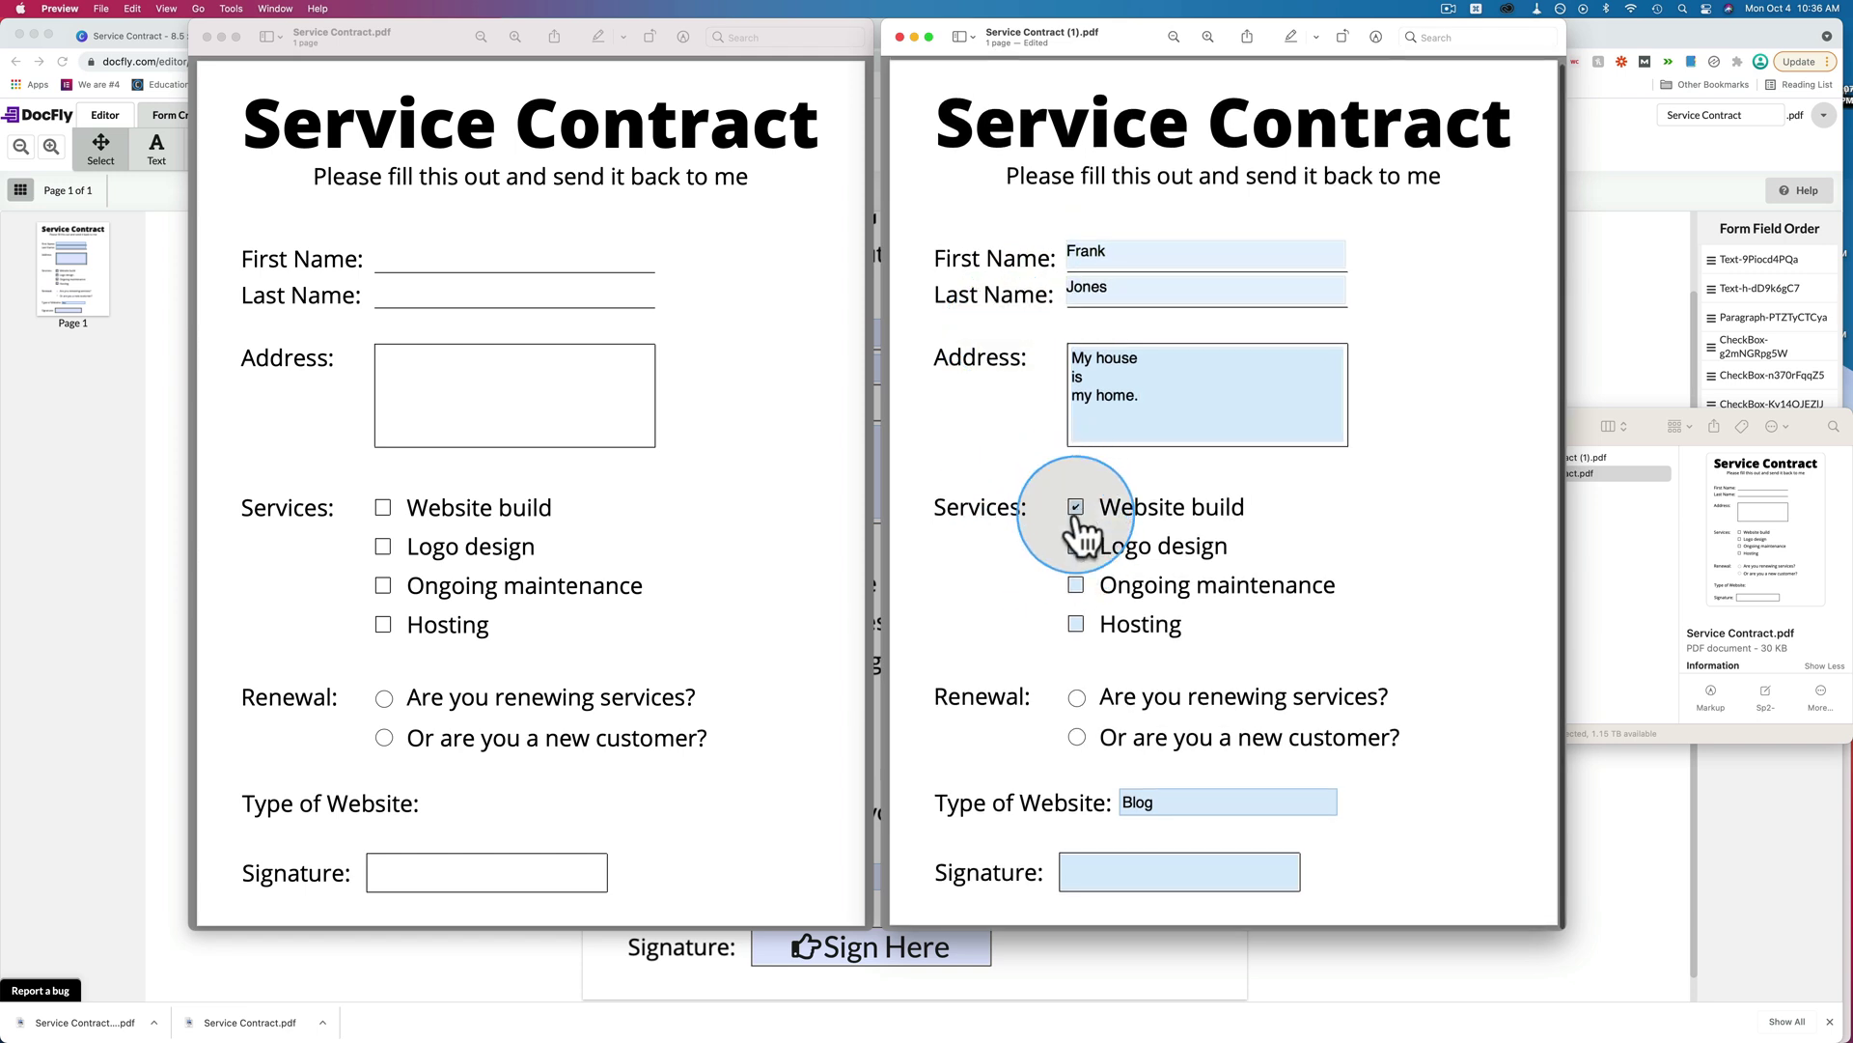
click(1074, 546)
click(1075, 585)
click(1075, 546)
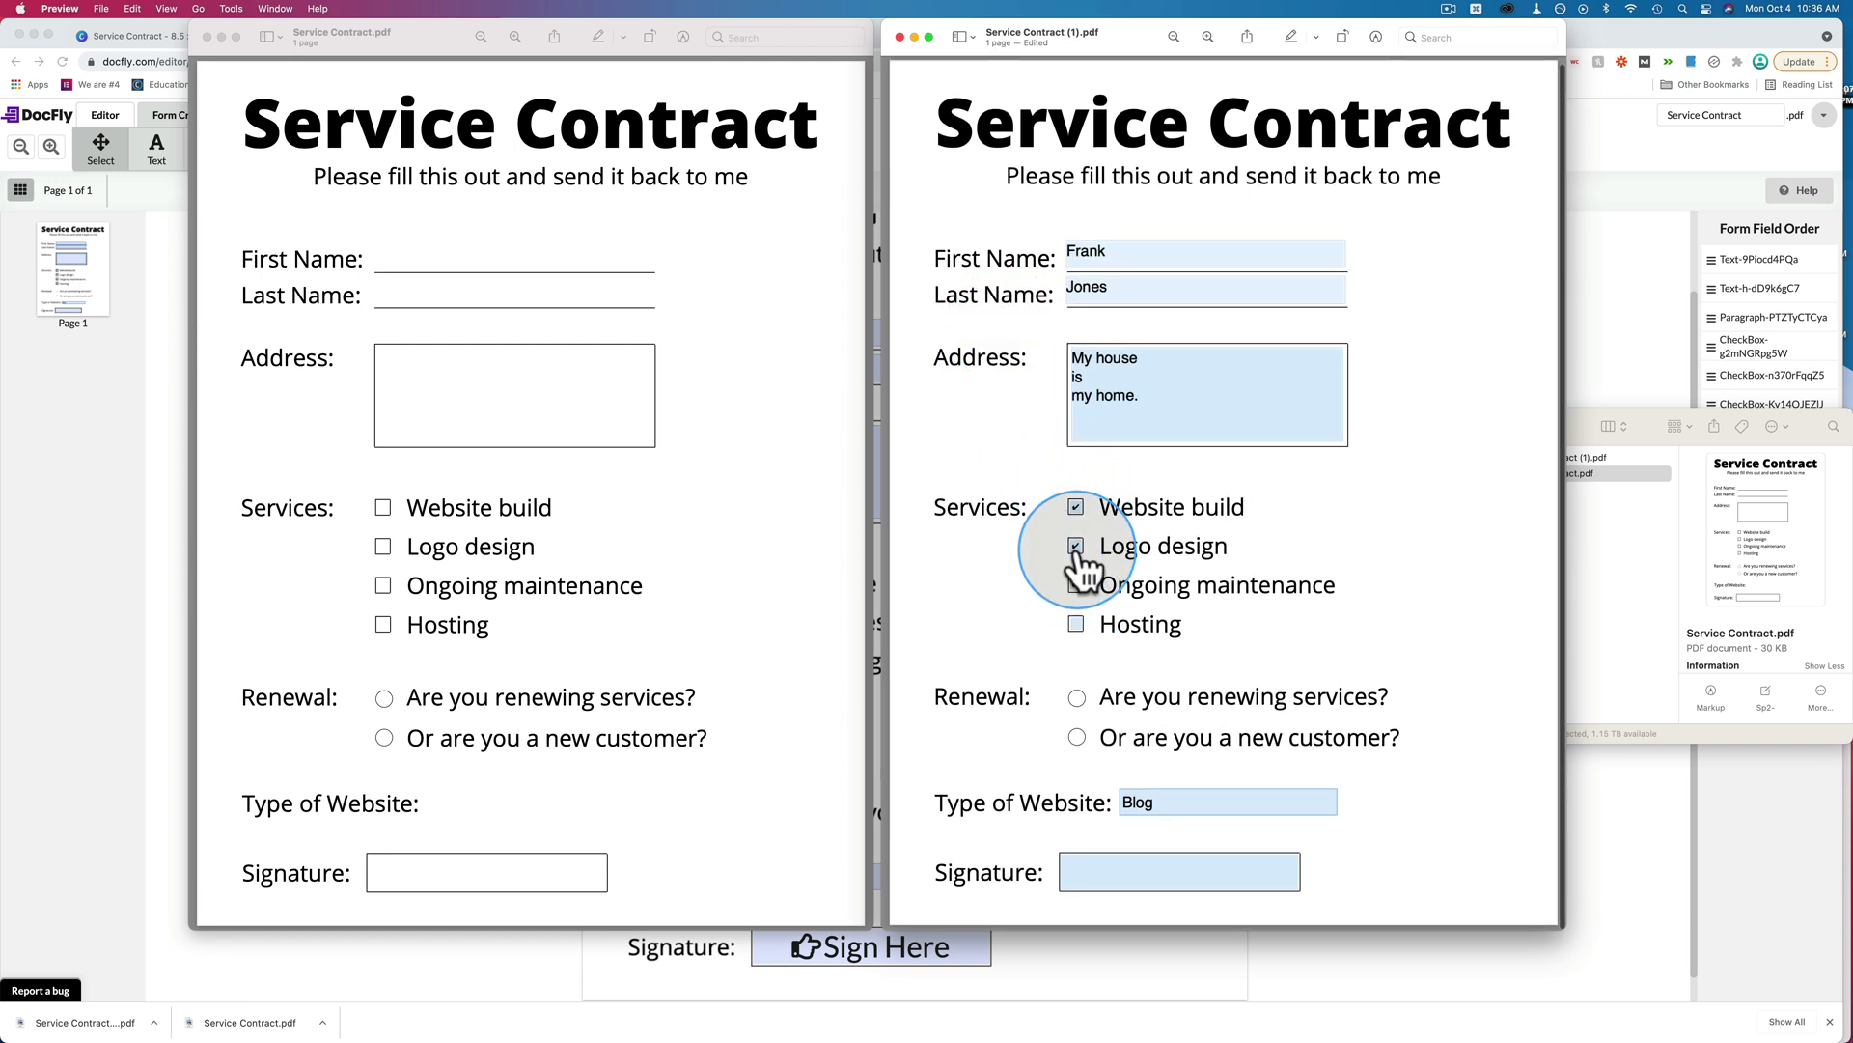
Choose the 'Are you renewing services?' answer after checking the radio field's settings in DocFly.
click(1077, 699)
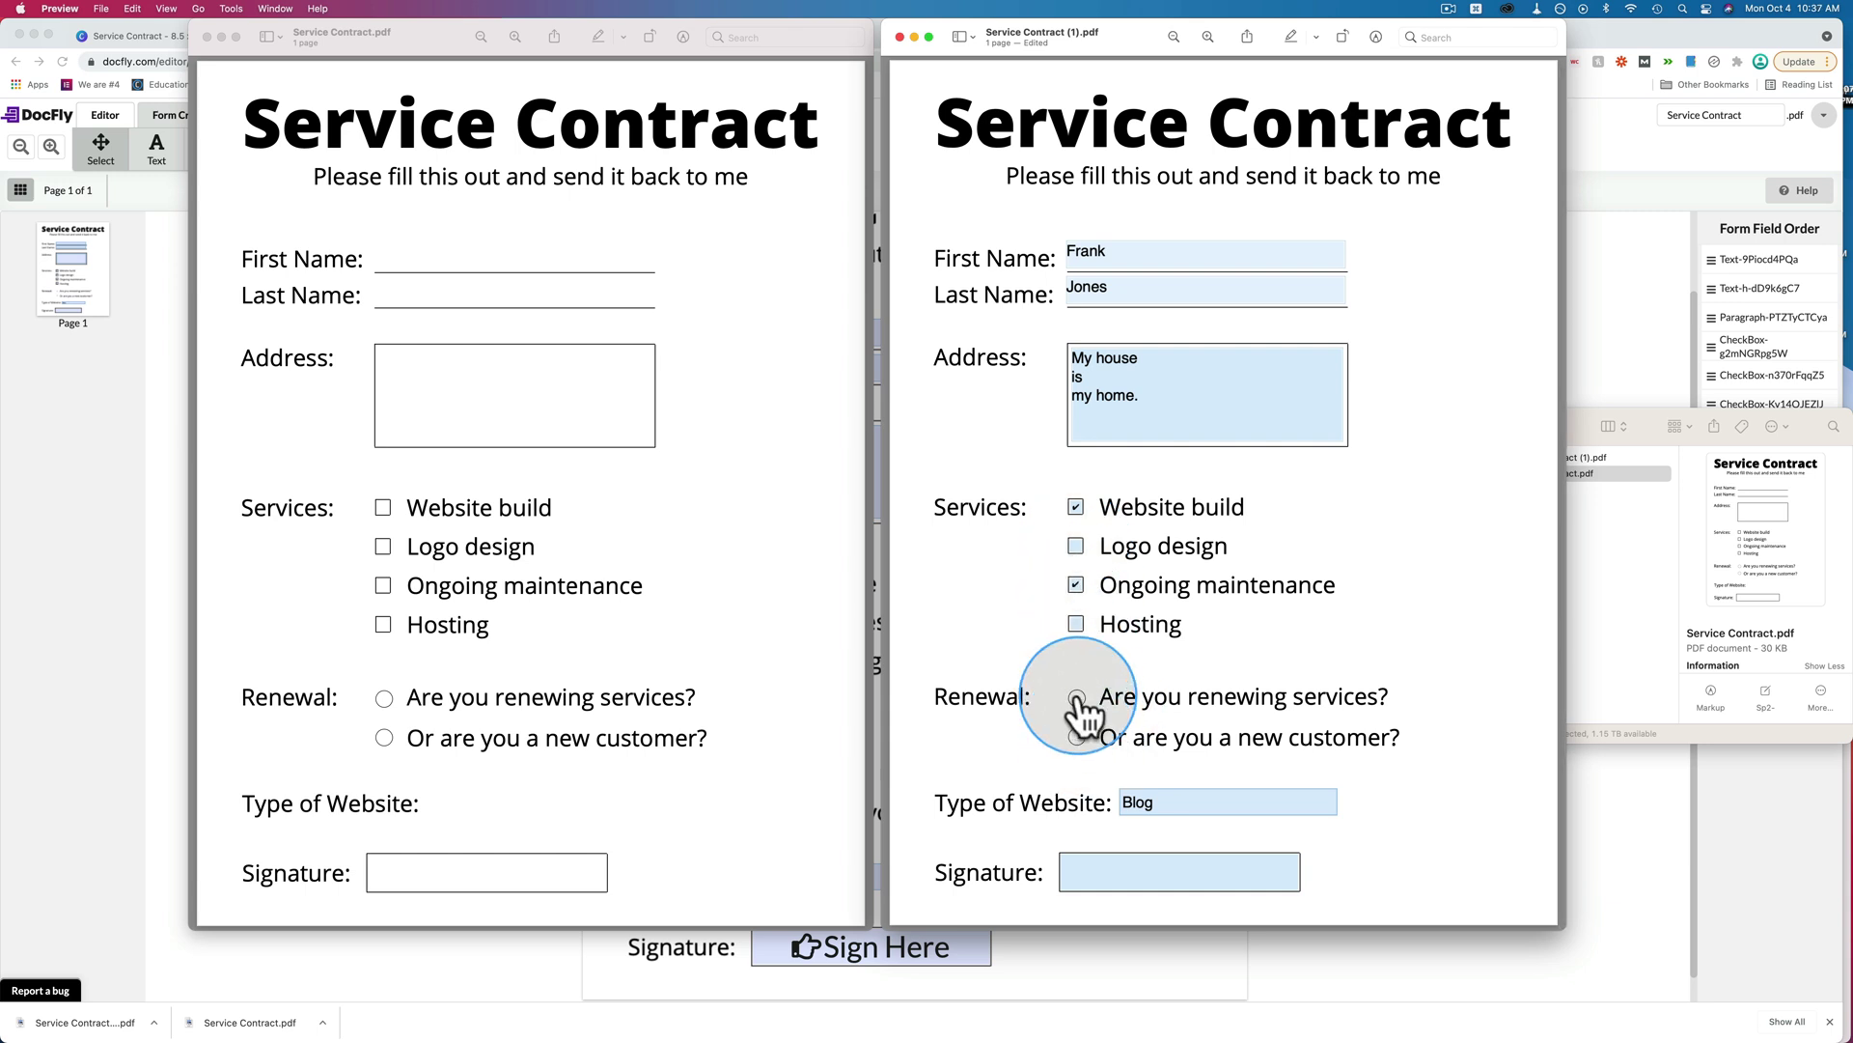
click(1078, 738)
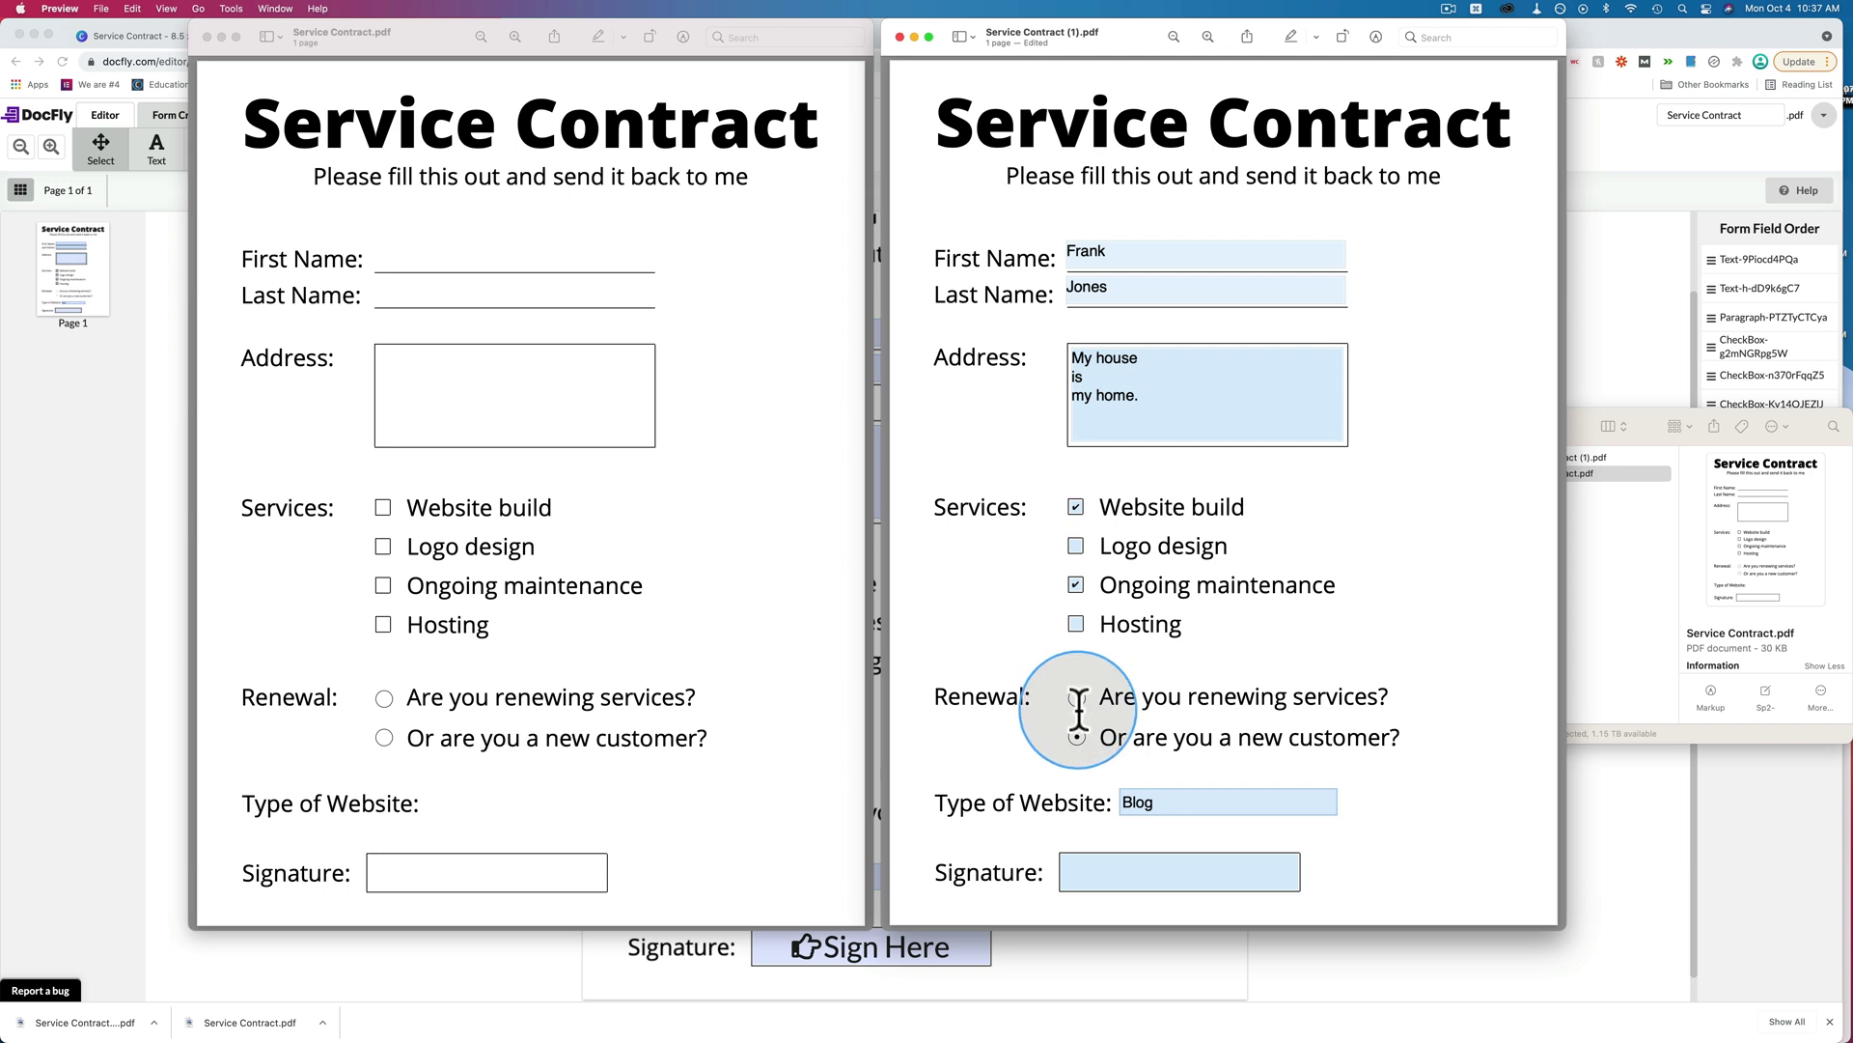
click(1660, 836)
click(769, 777)
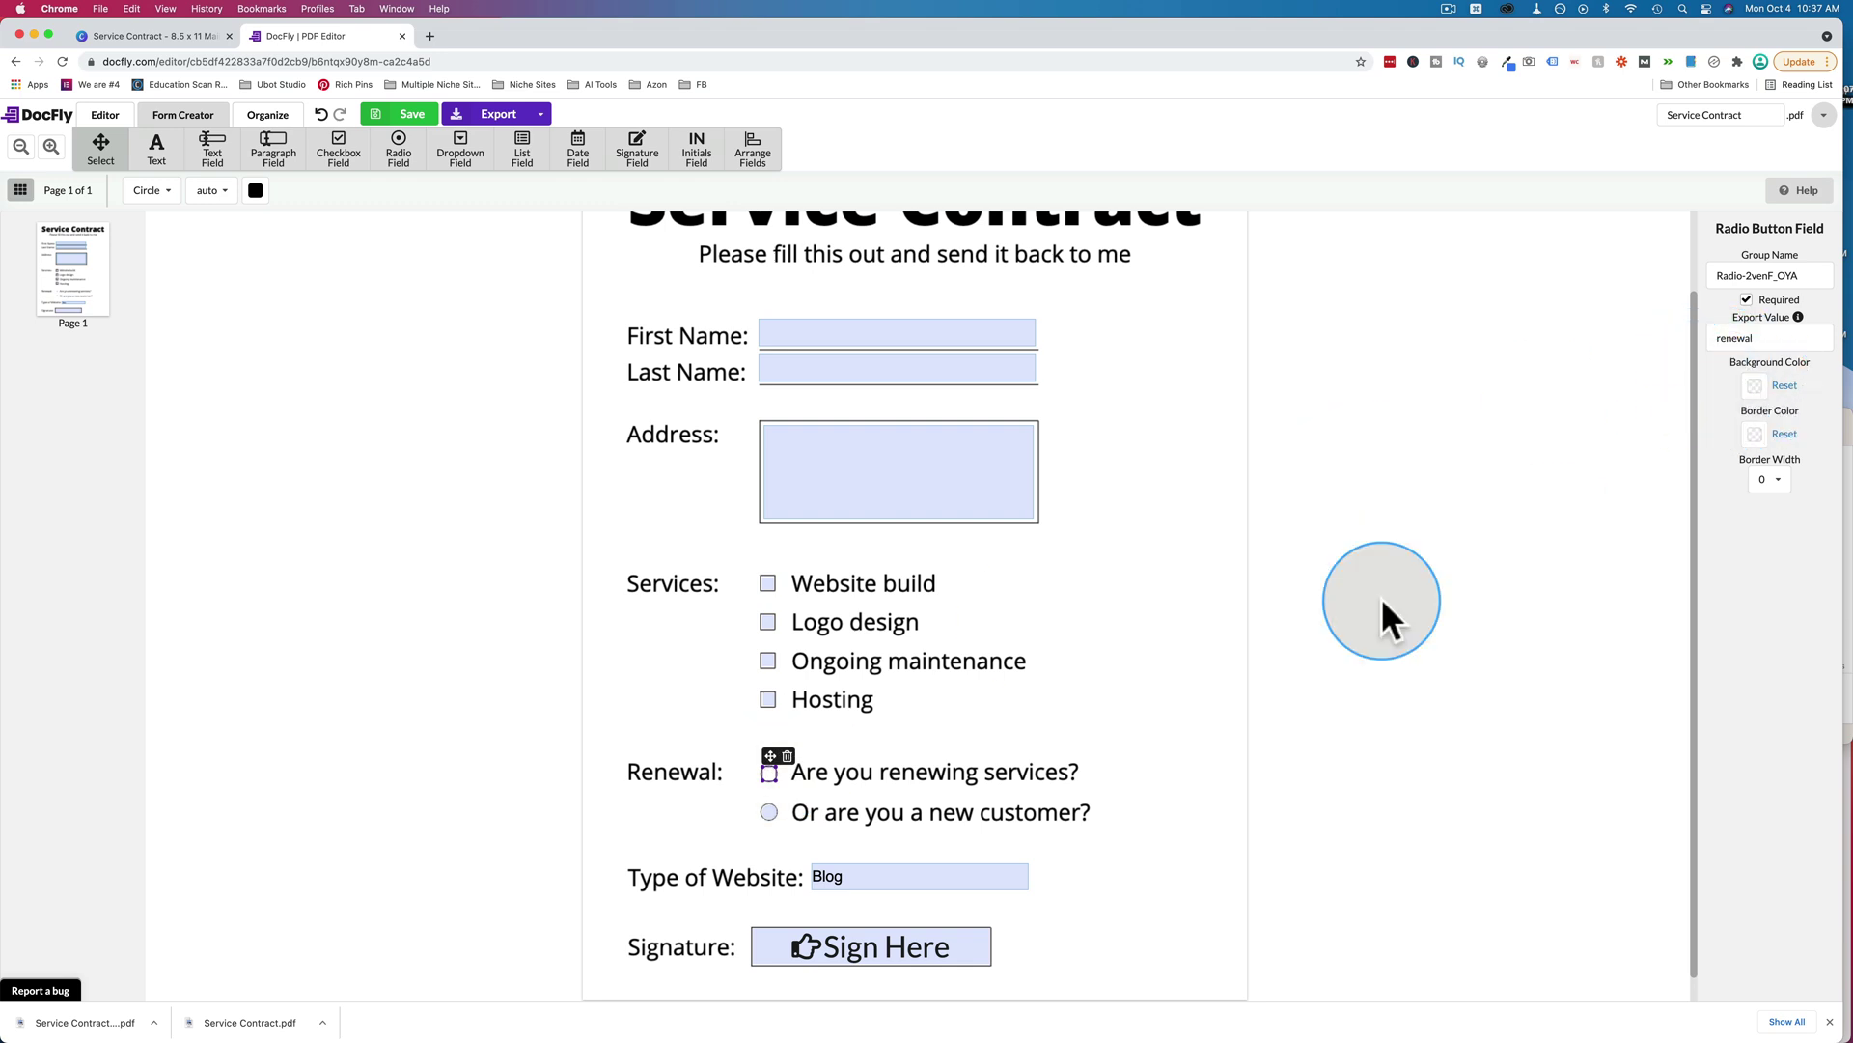
key(super+Tab)
click(1079, 736)
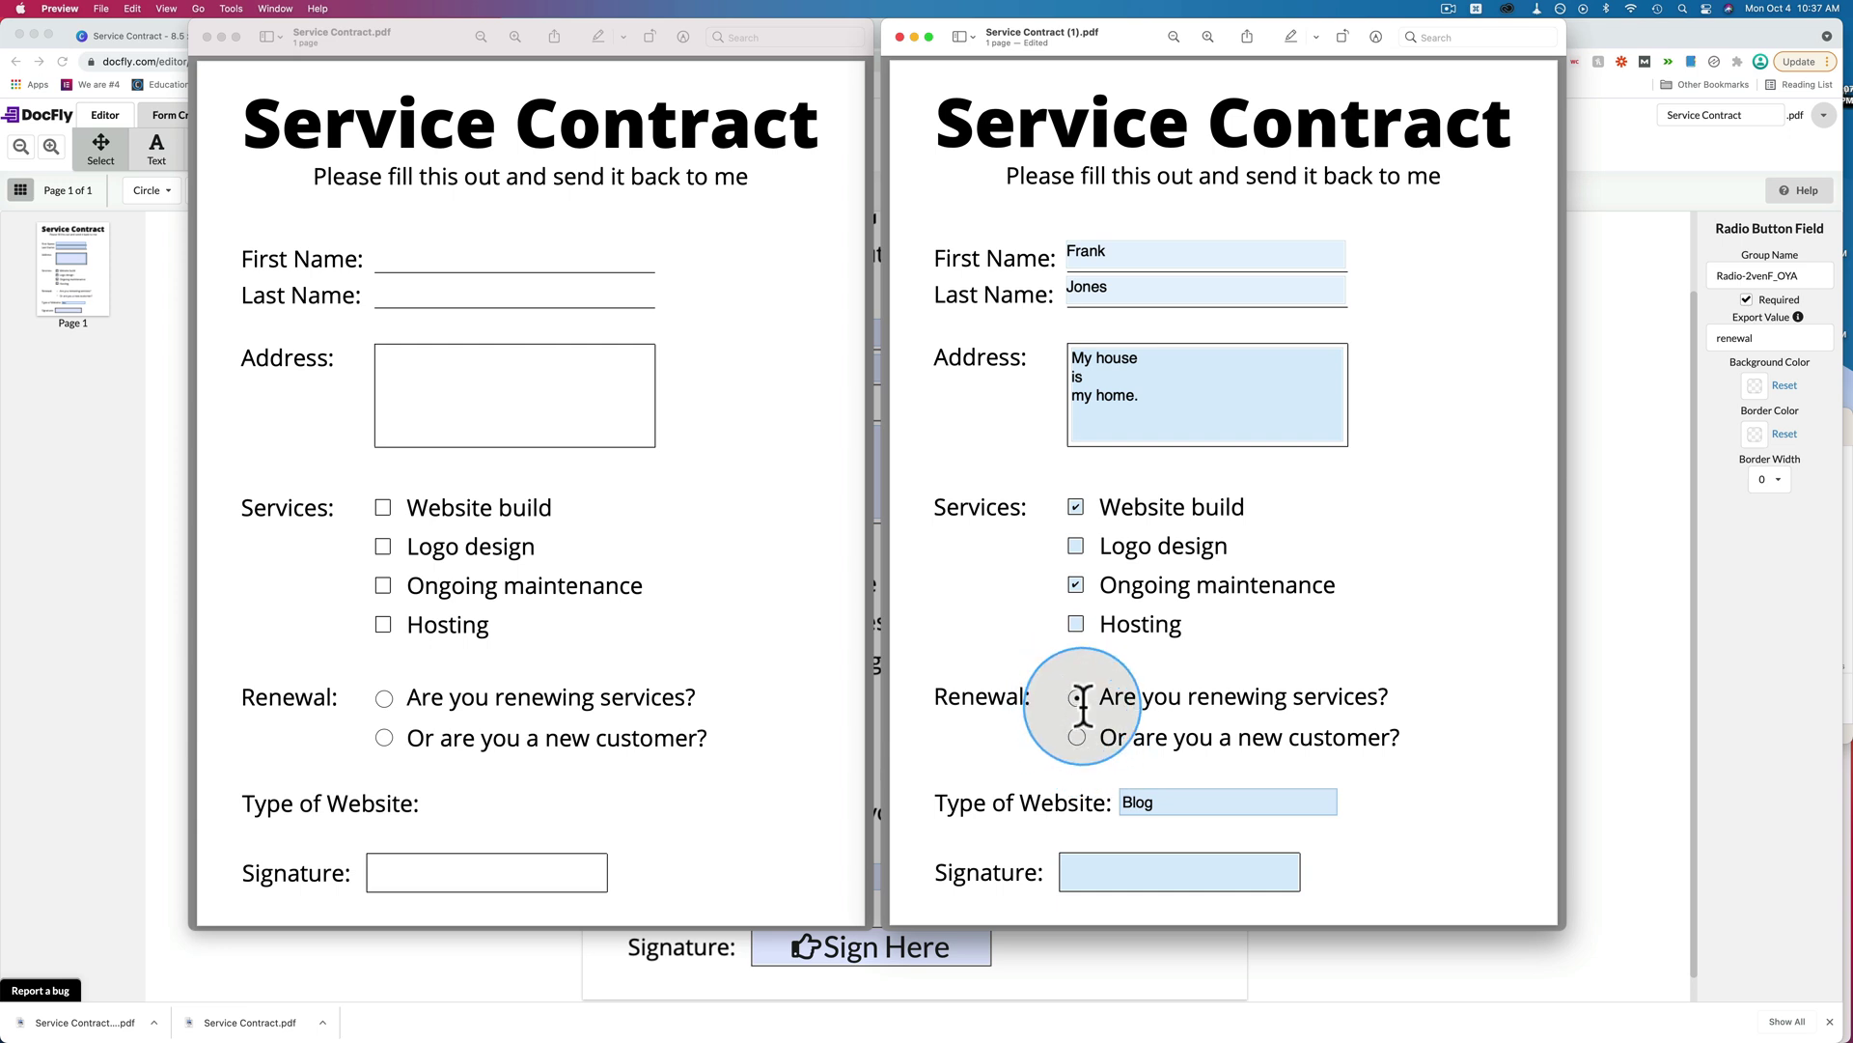
click(1077, 699)
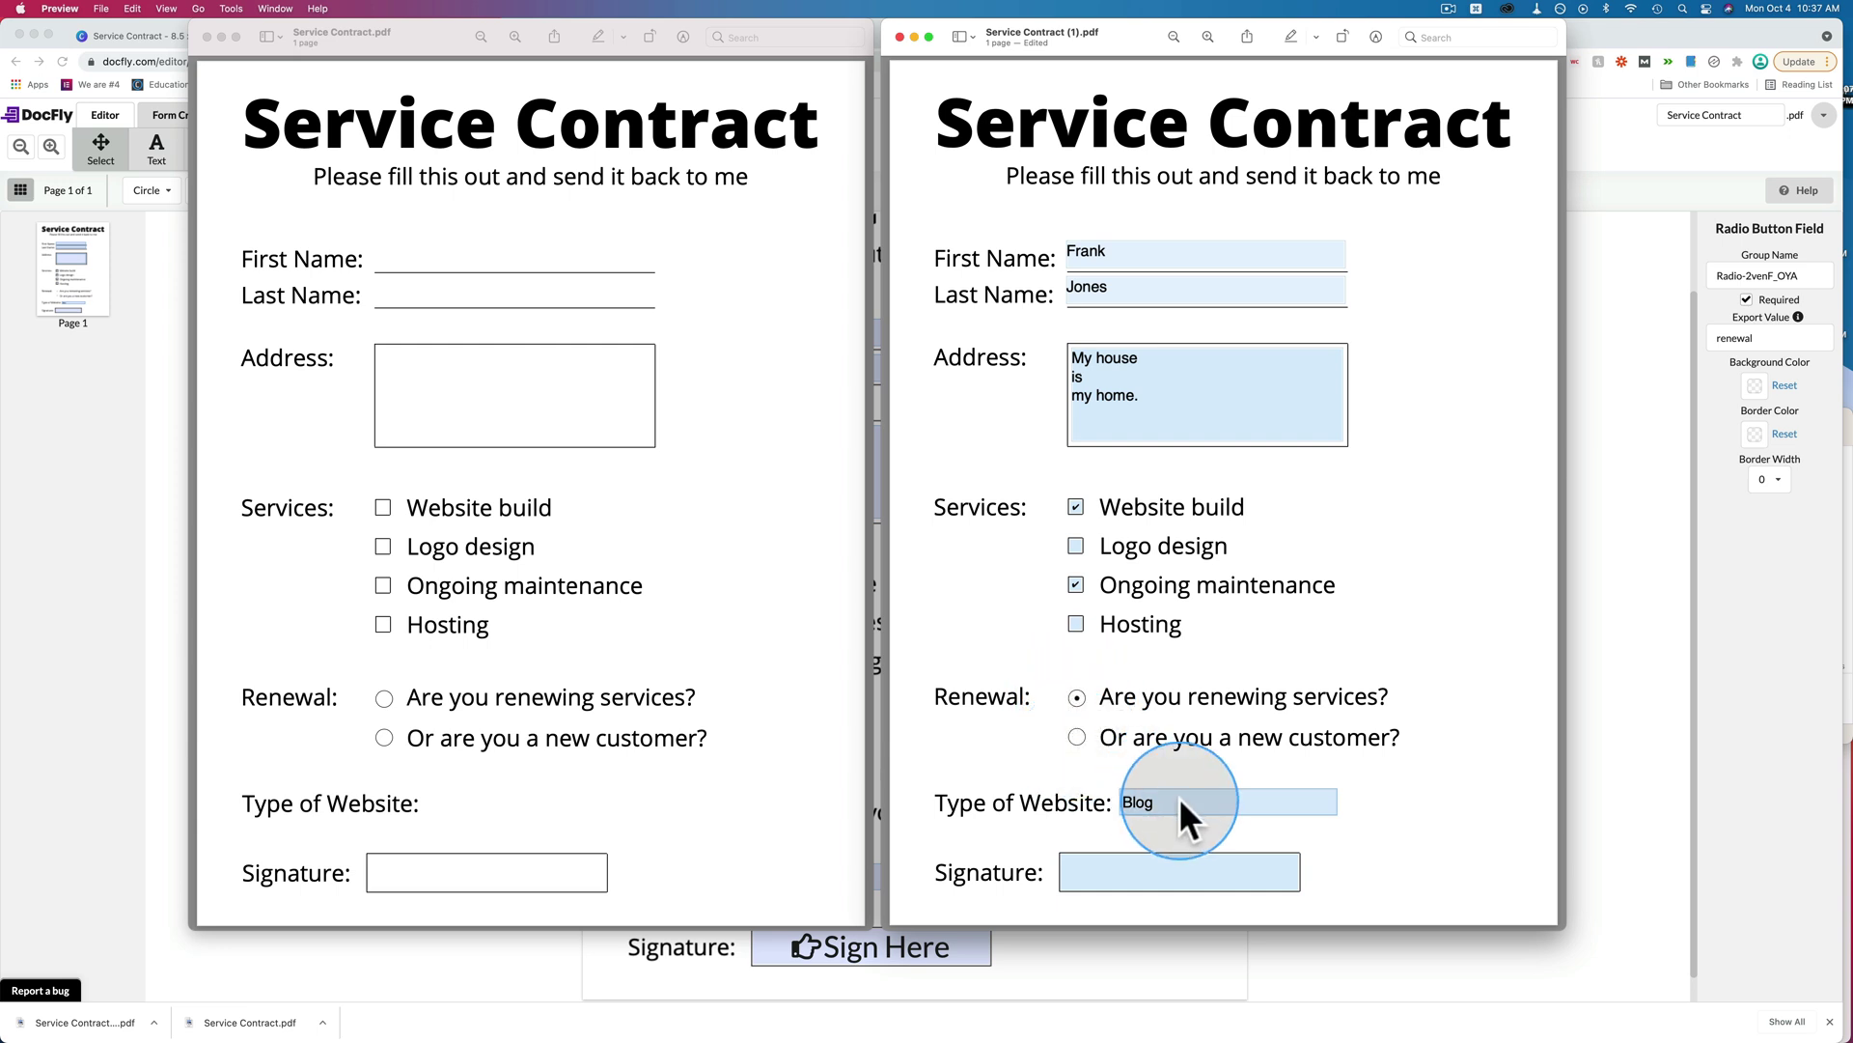
Try the Type of Website choices and settle on Blog.
click(1334, 801)
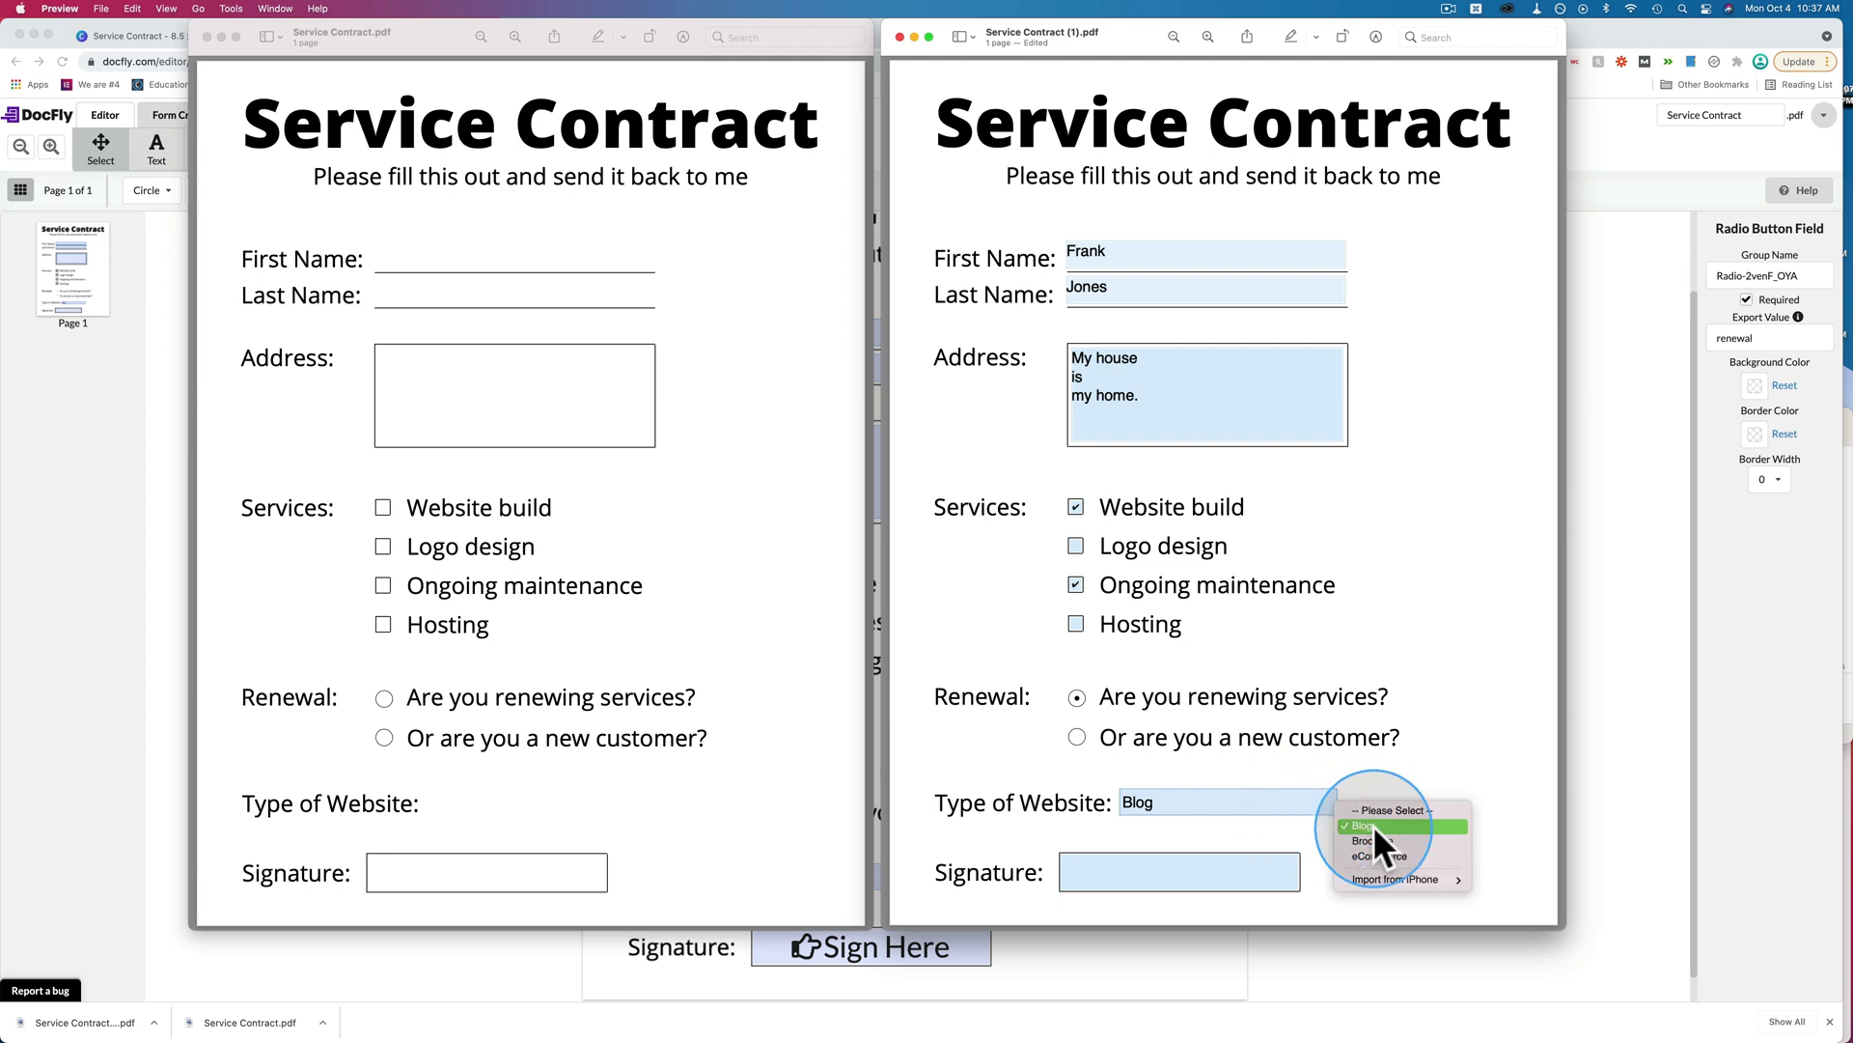
click(1365, 838)
click(1328, 801)
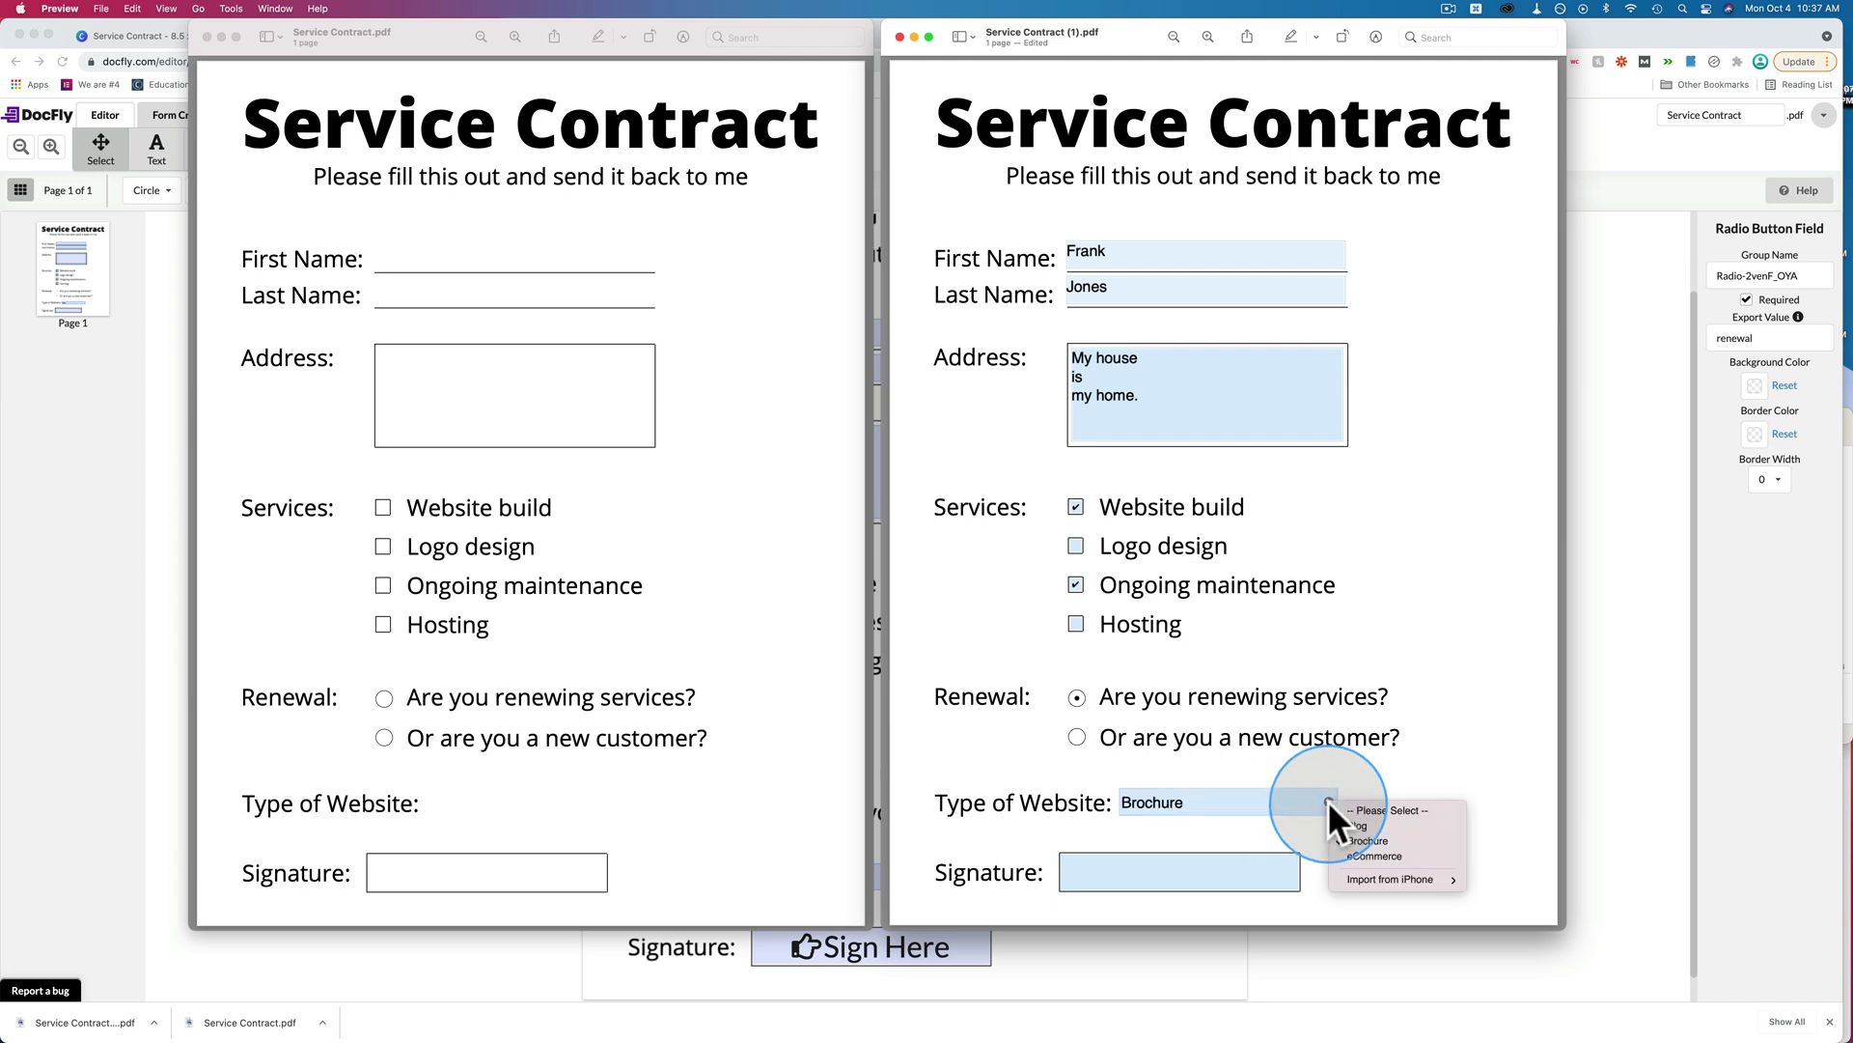
click(1347, 852)
click(1328, 798)
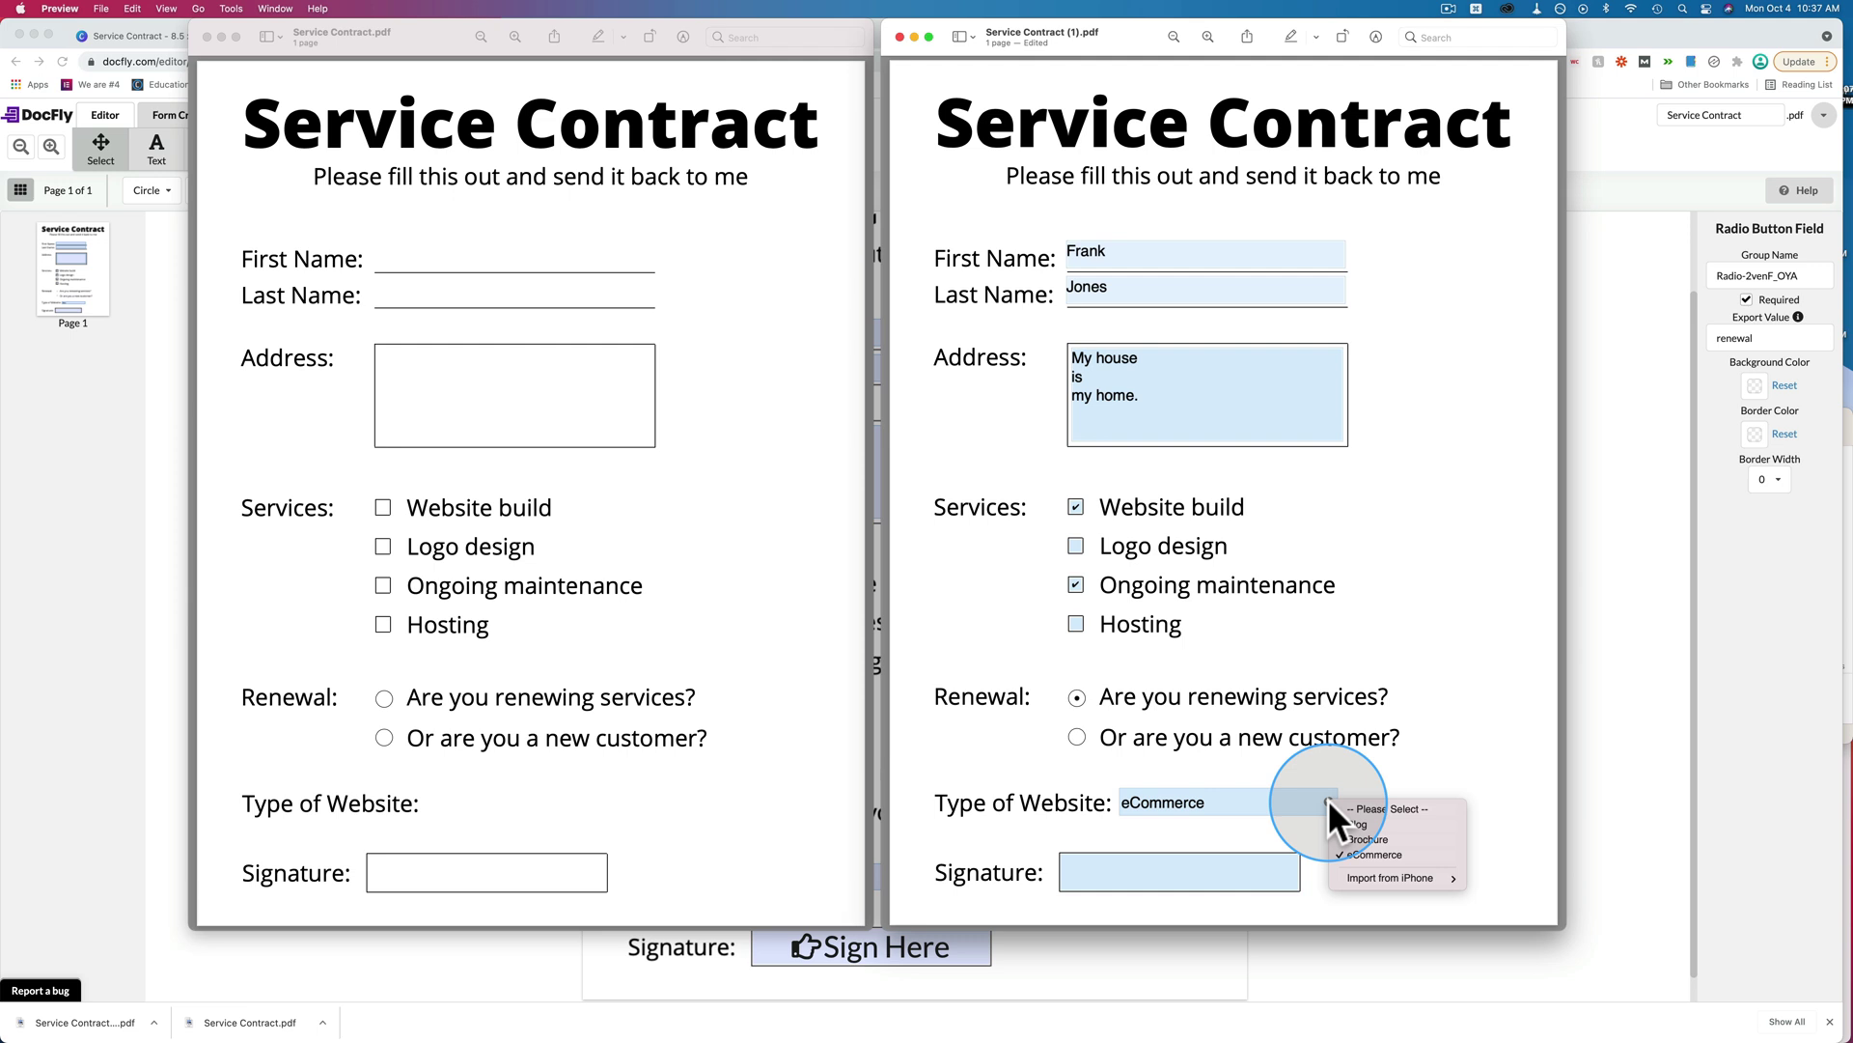
click(1352, 807)
click(1330, 799)
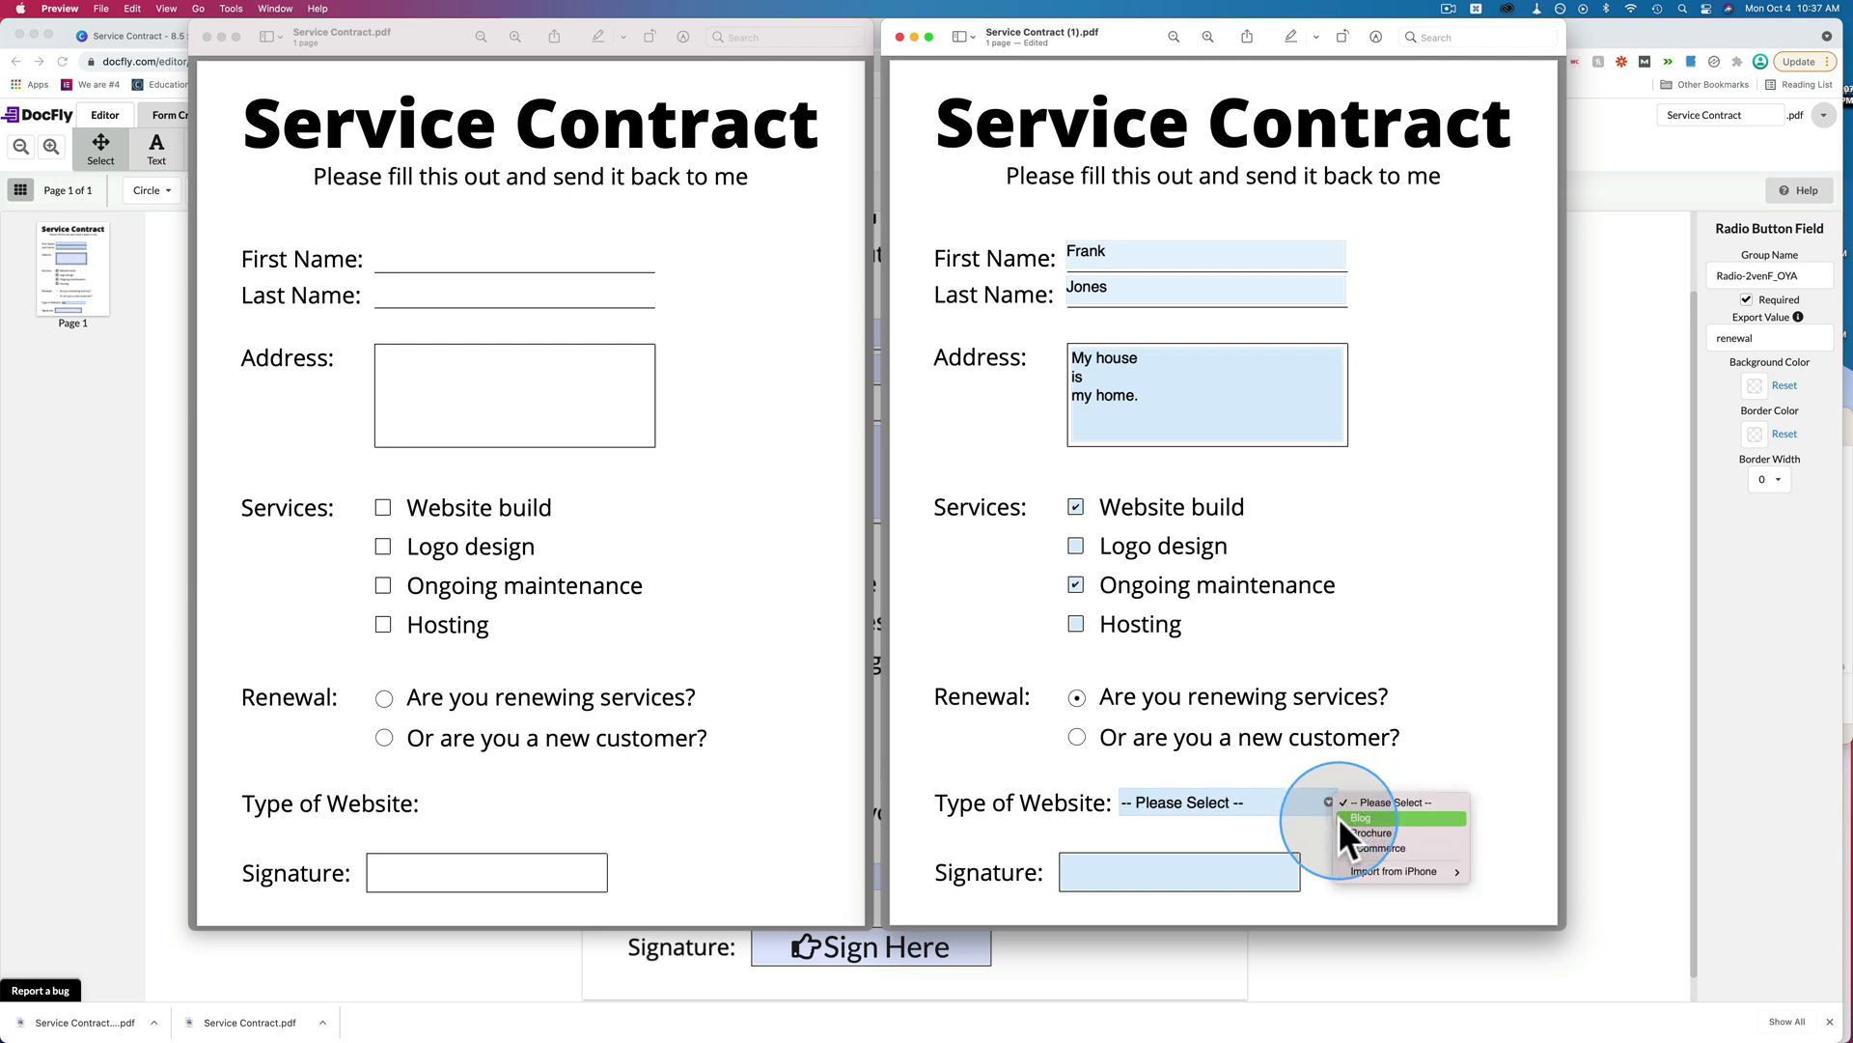
click(1353, 819)
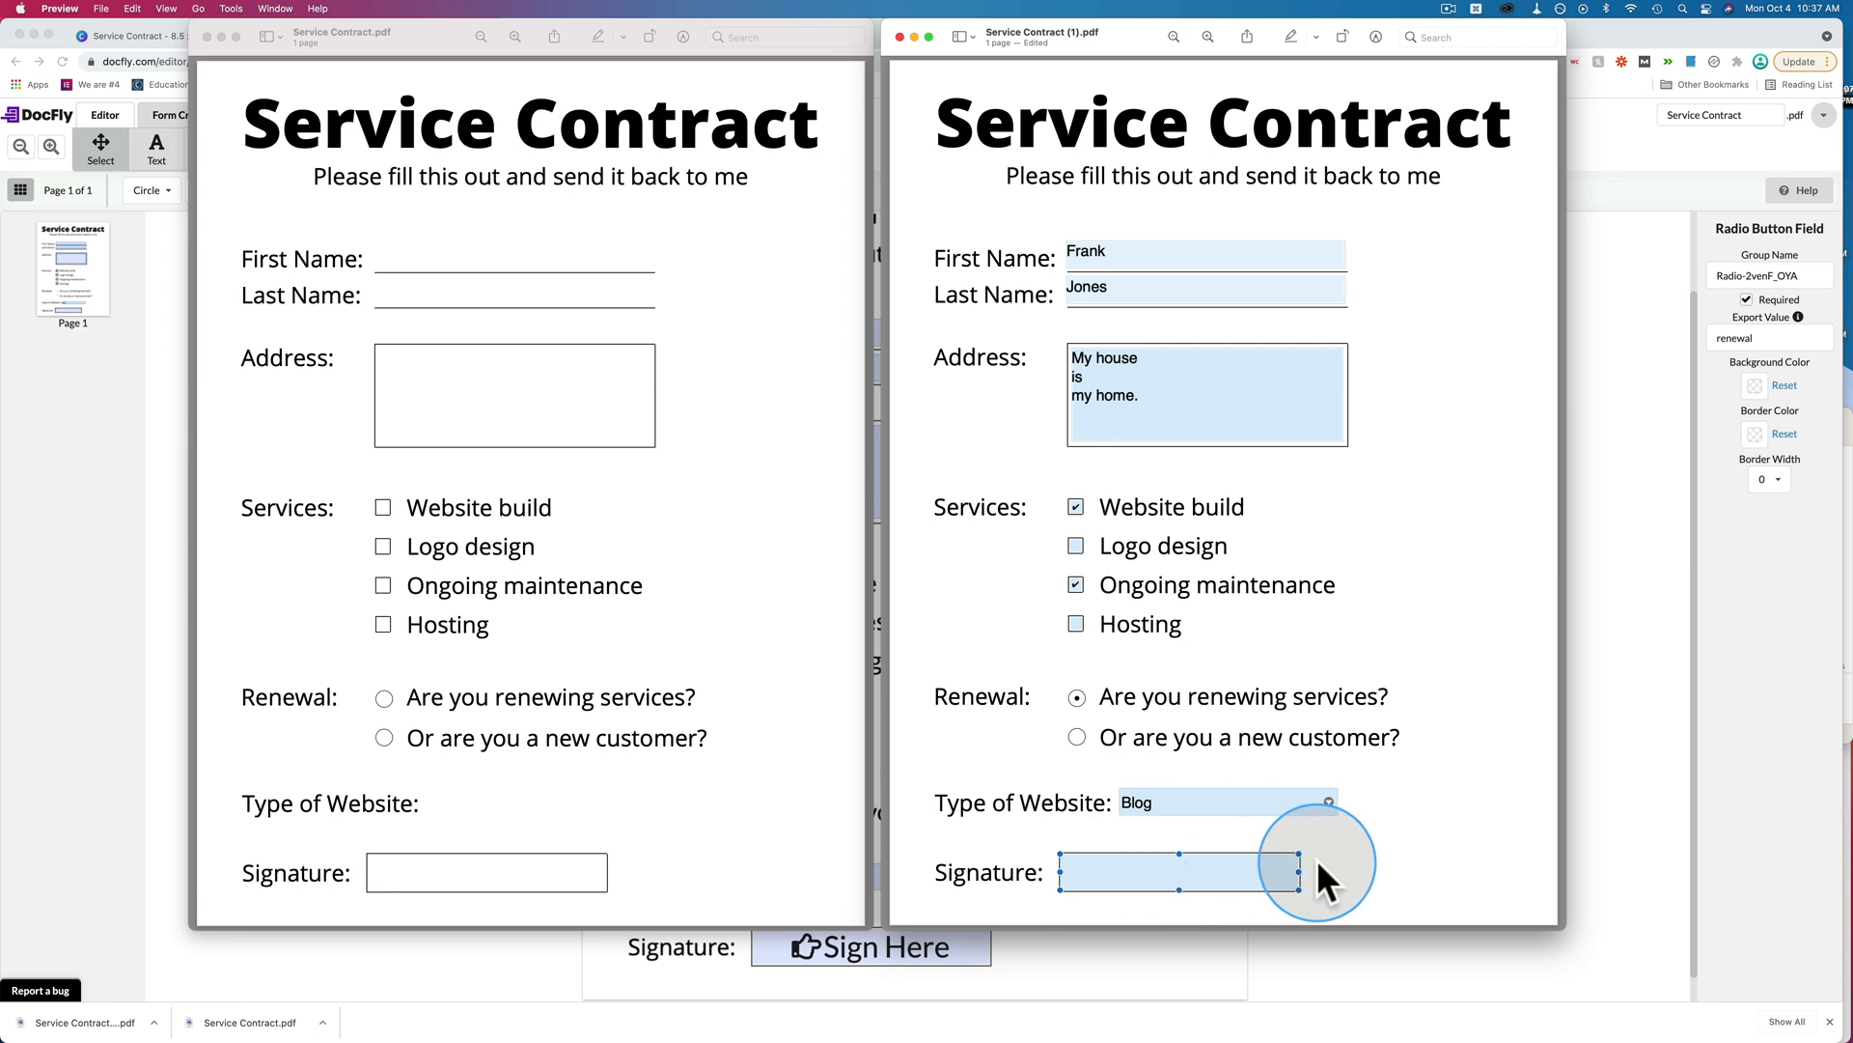
Save the filled-in Service Contract copy in Preview with Cmd+S.
click(1305, 888)
click(1122, 874)
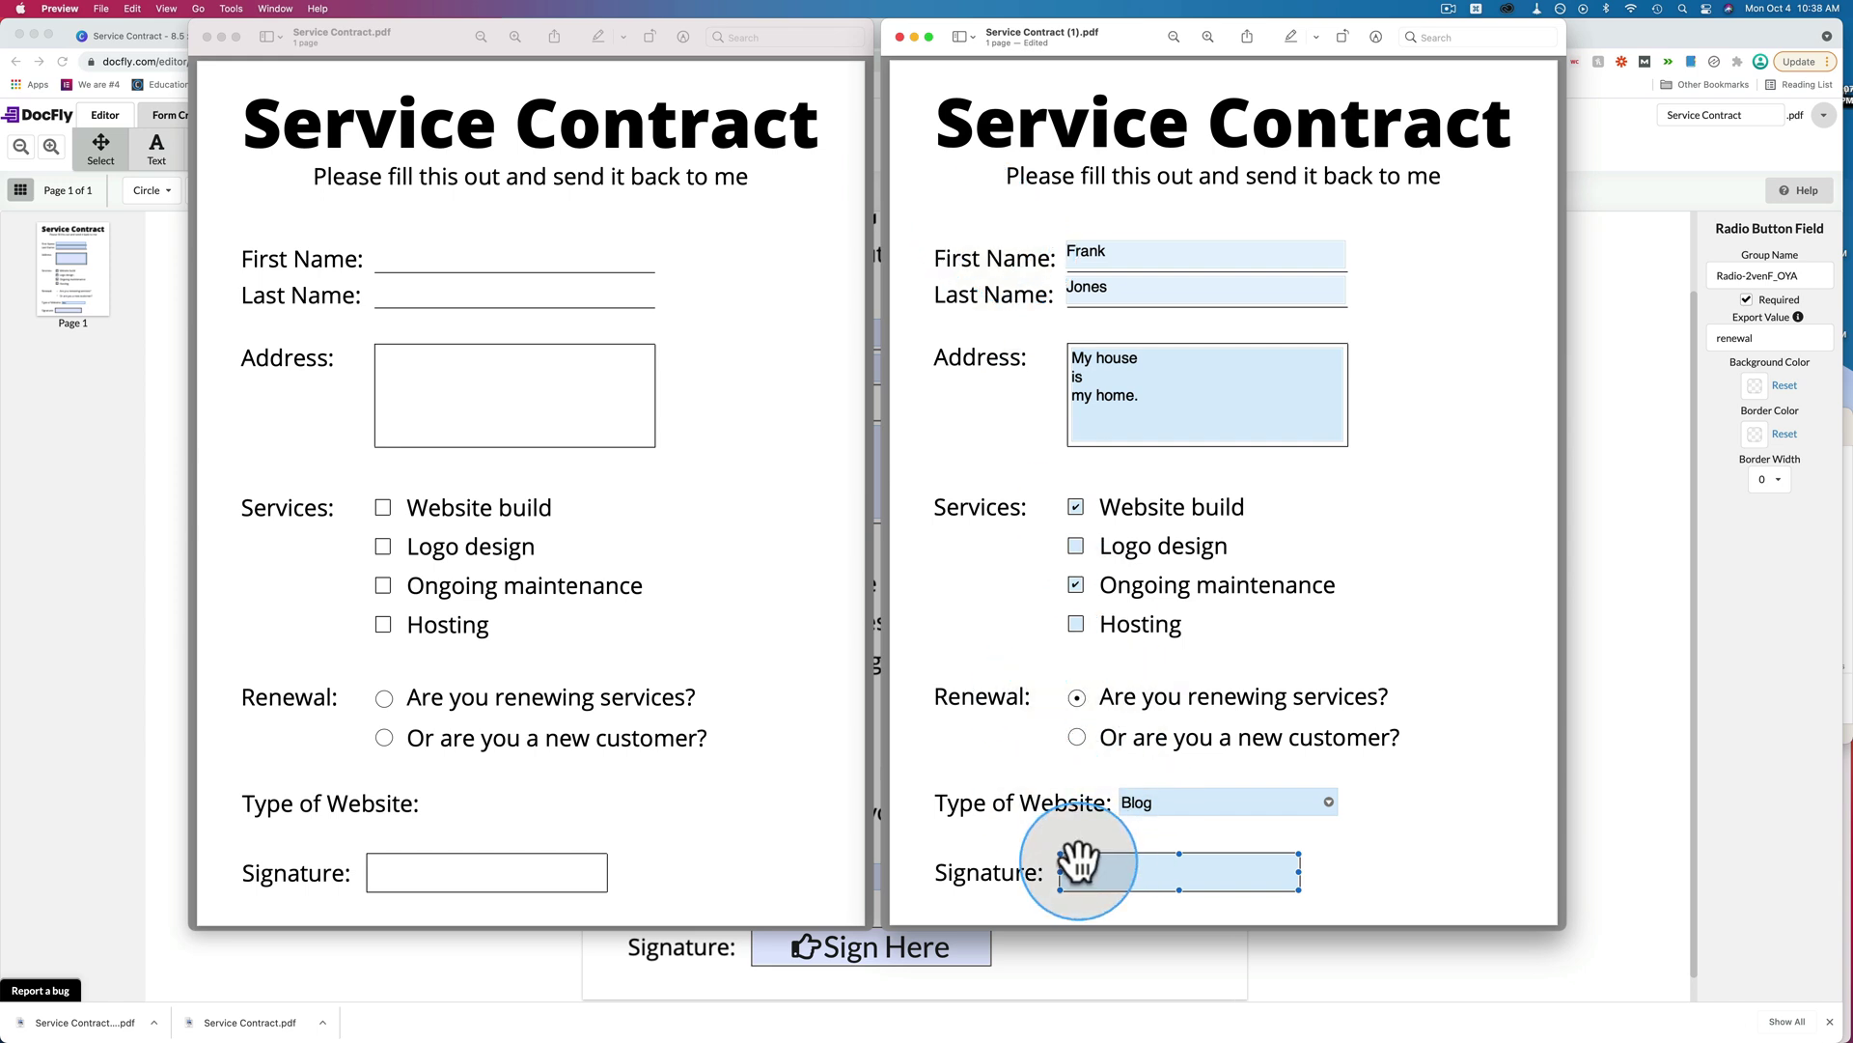
key(super+s)
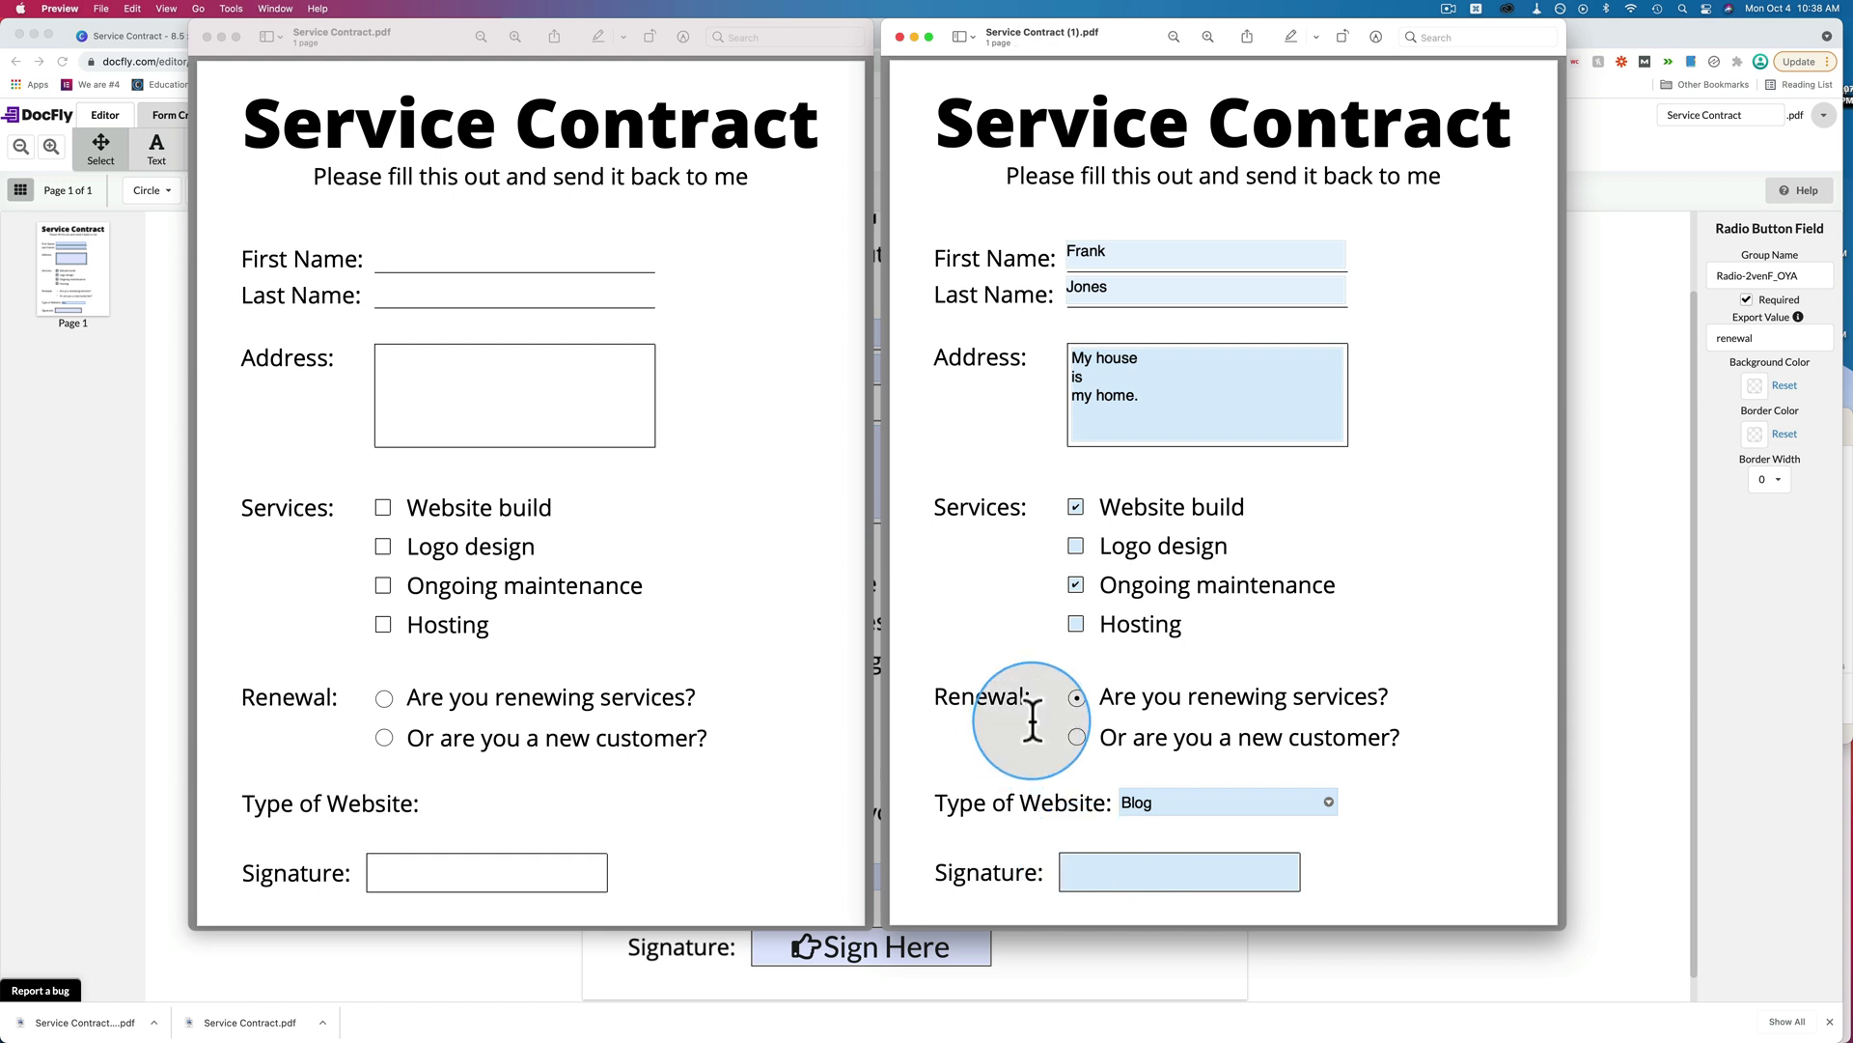
Search 'adobe acrobat reader' in a new Chrome tab and open the get.adobe.com/reader page.
click(1618, 155)
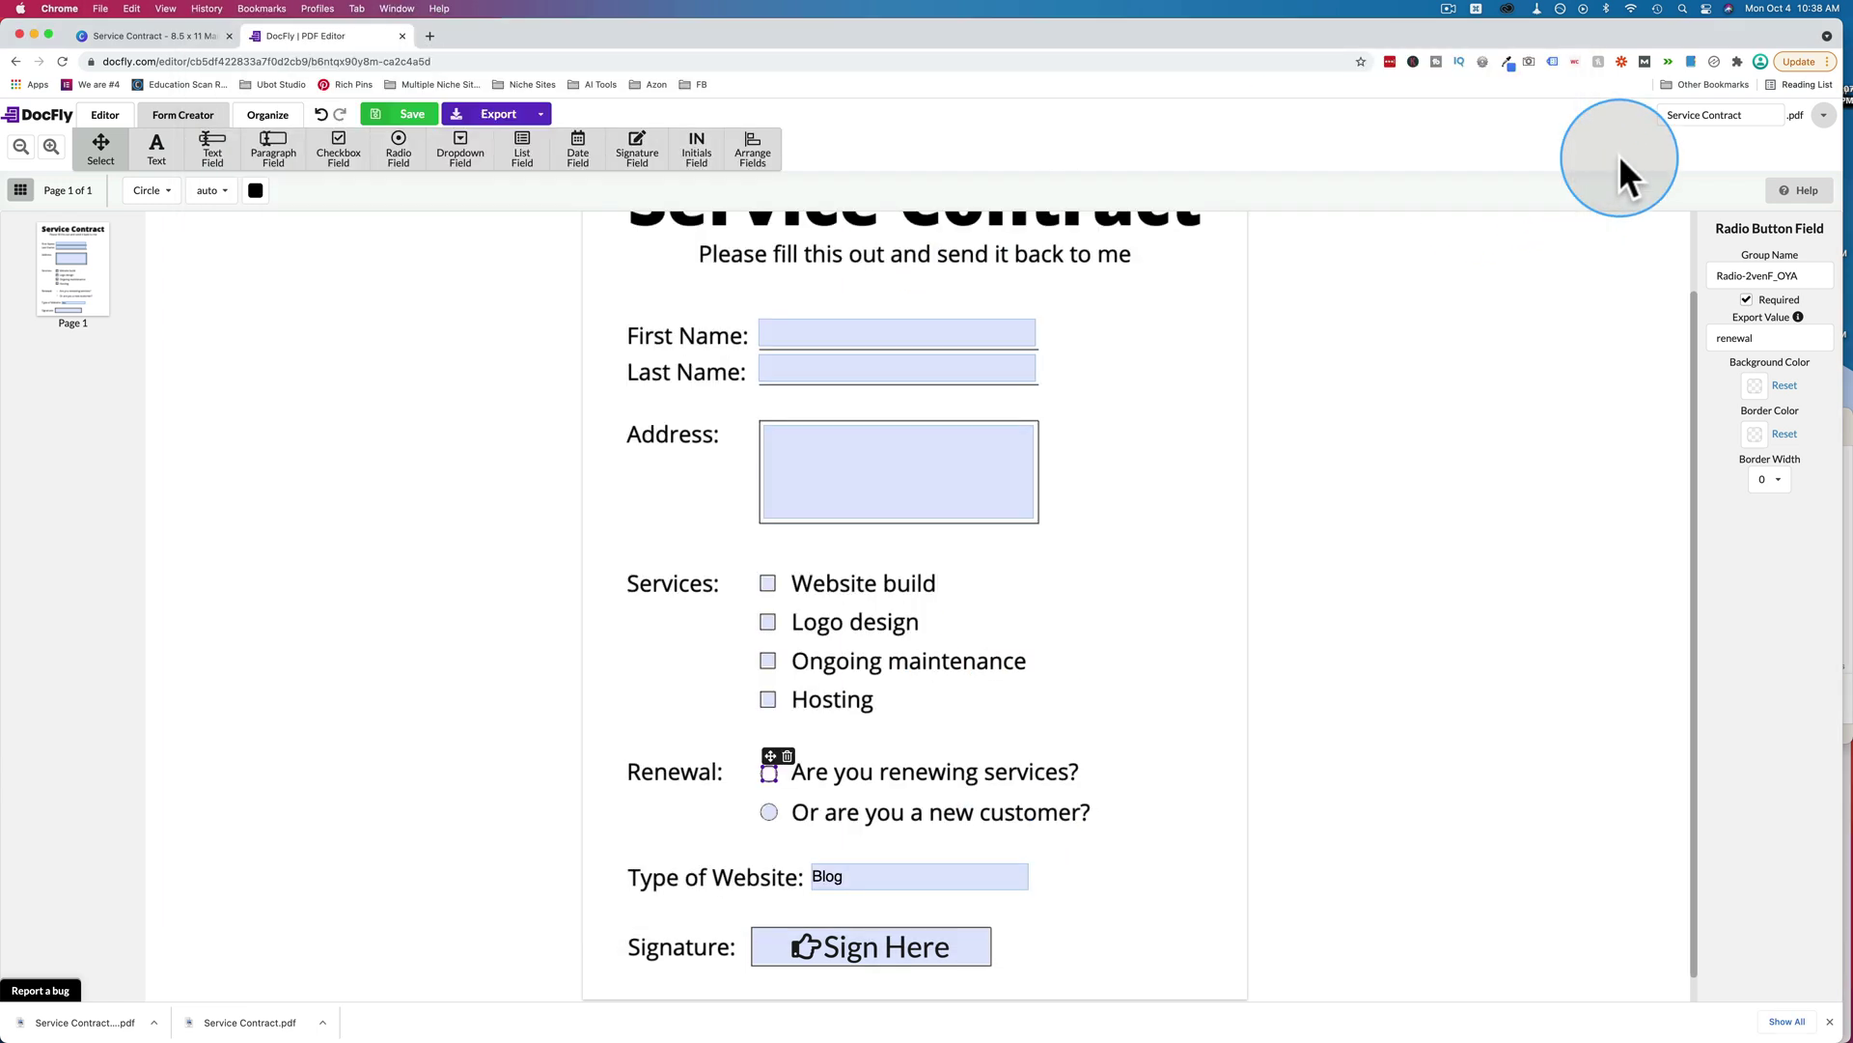
key(super+t)
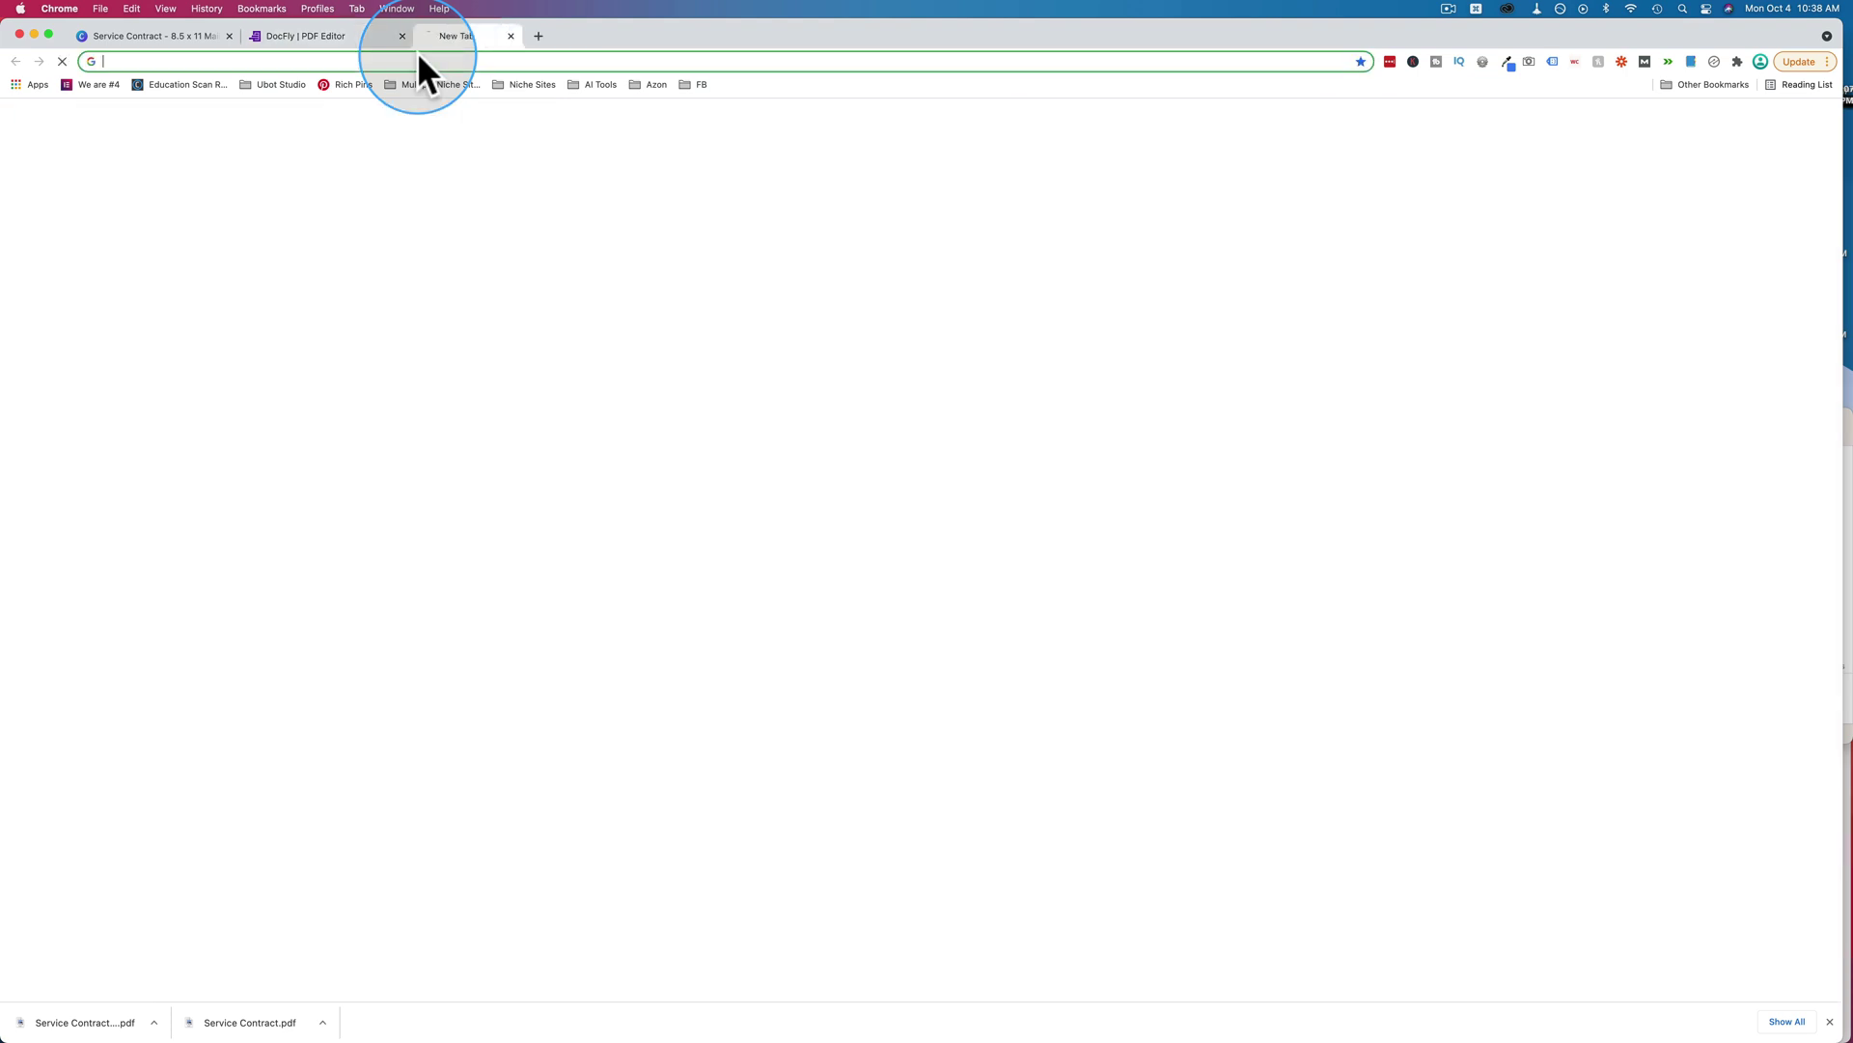
text(adobe acr)
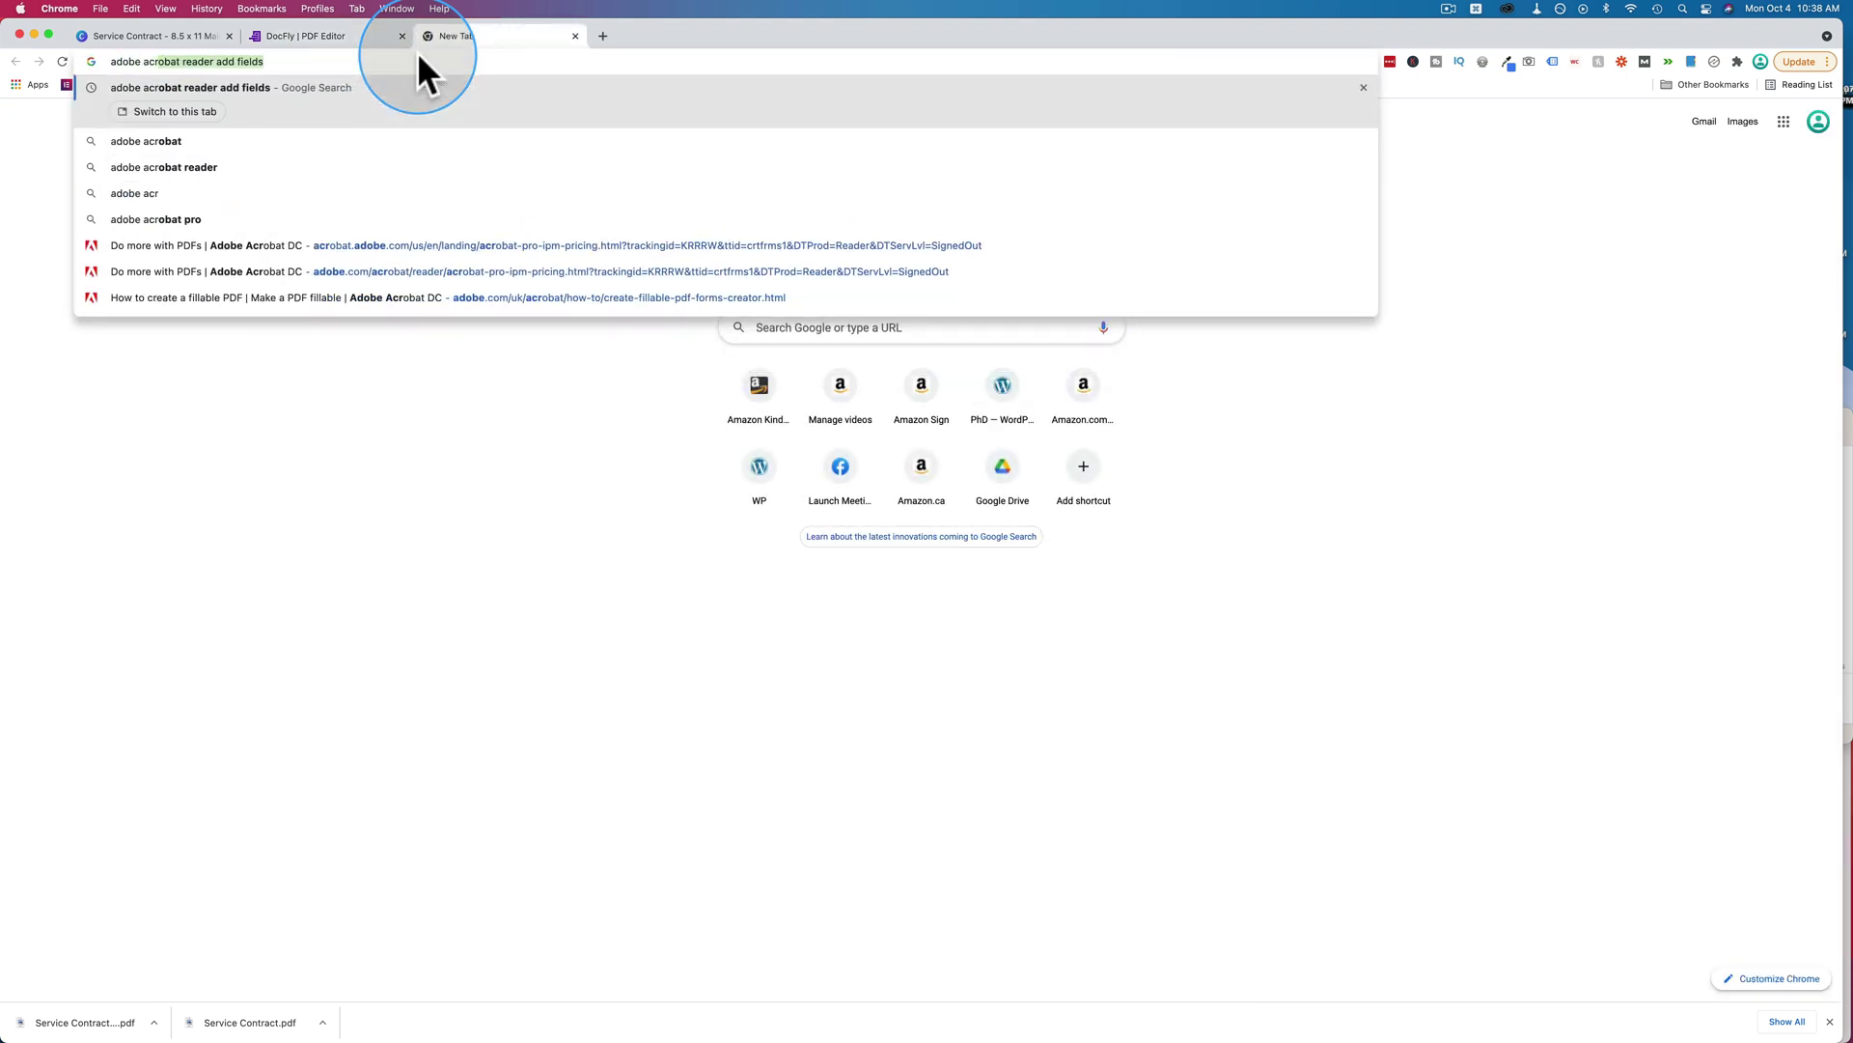
text(obat reader)
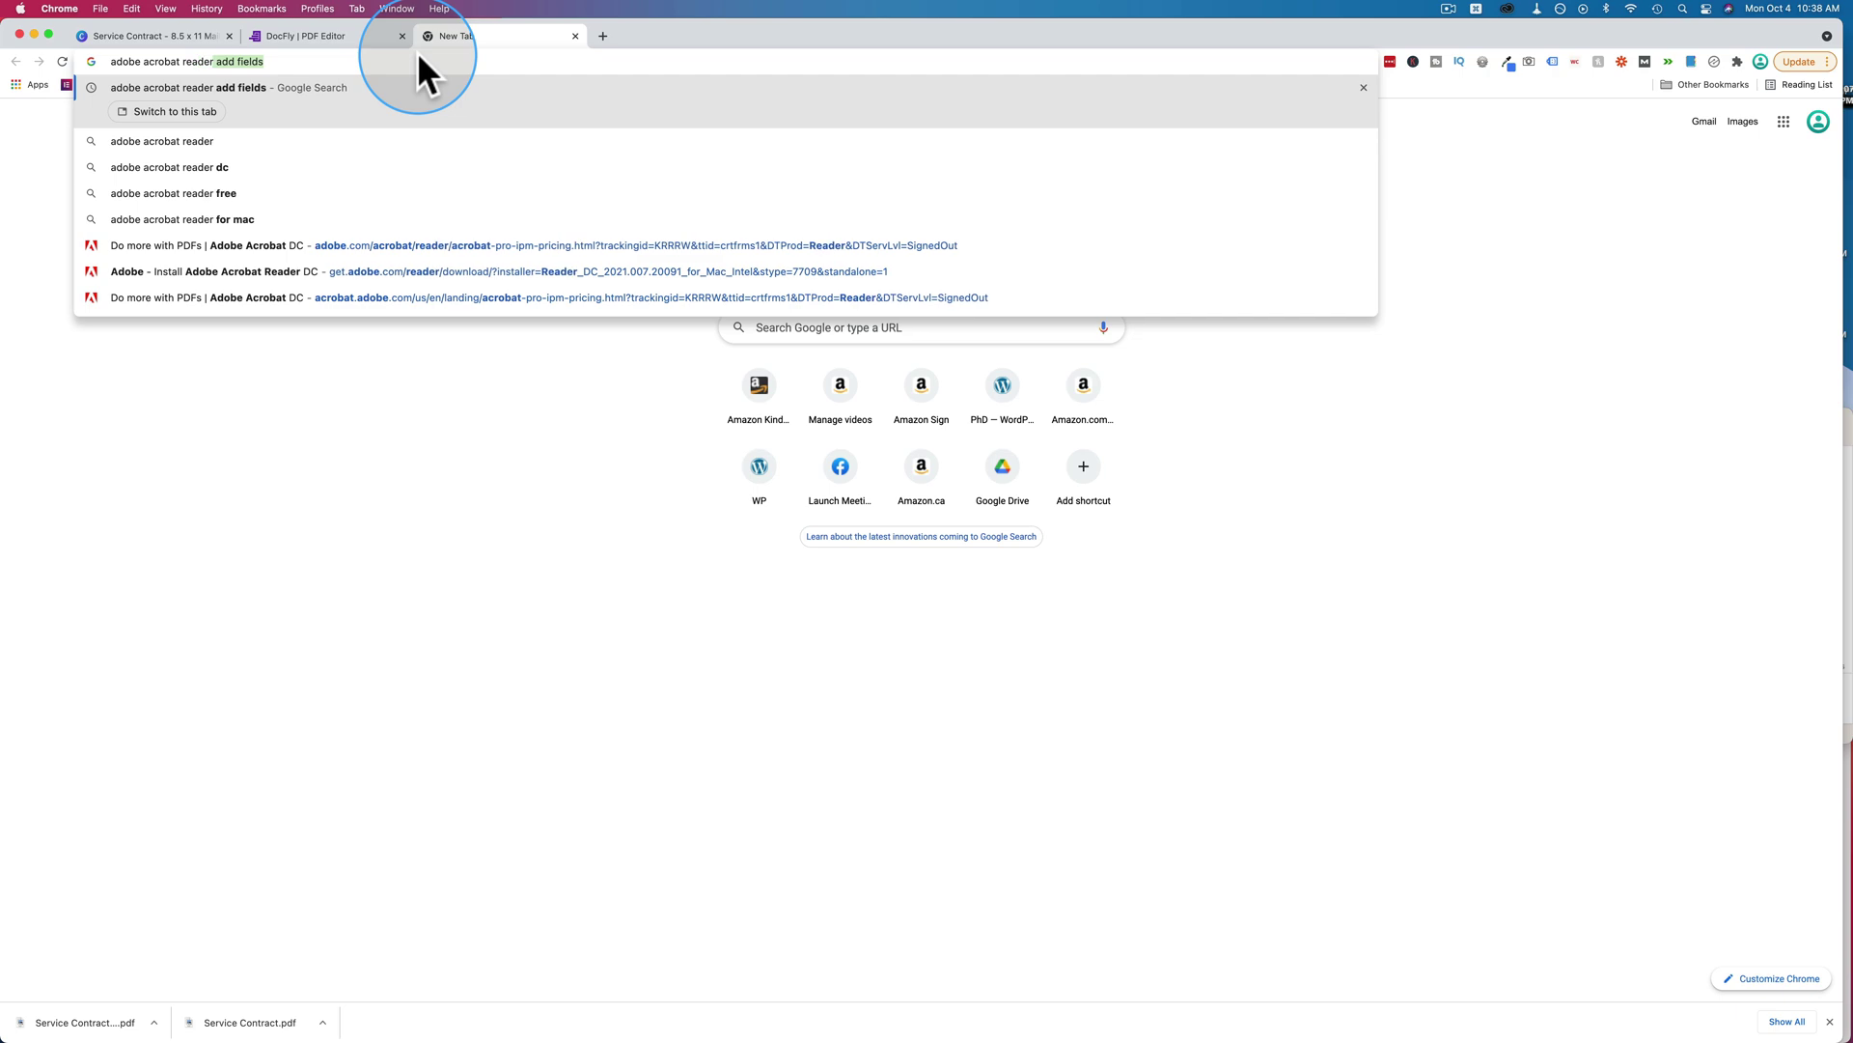
key(Return)
scroll(427, 510, up, 3)
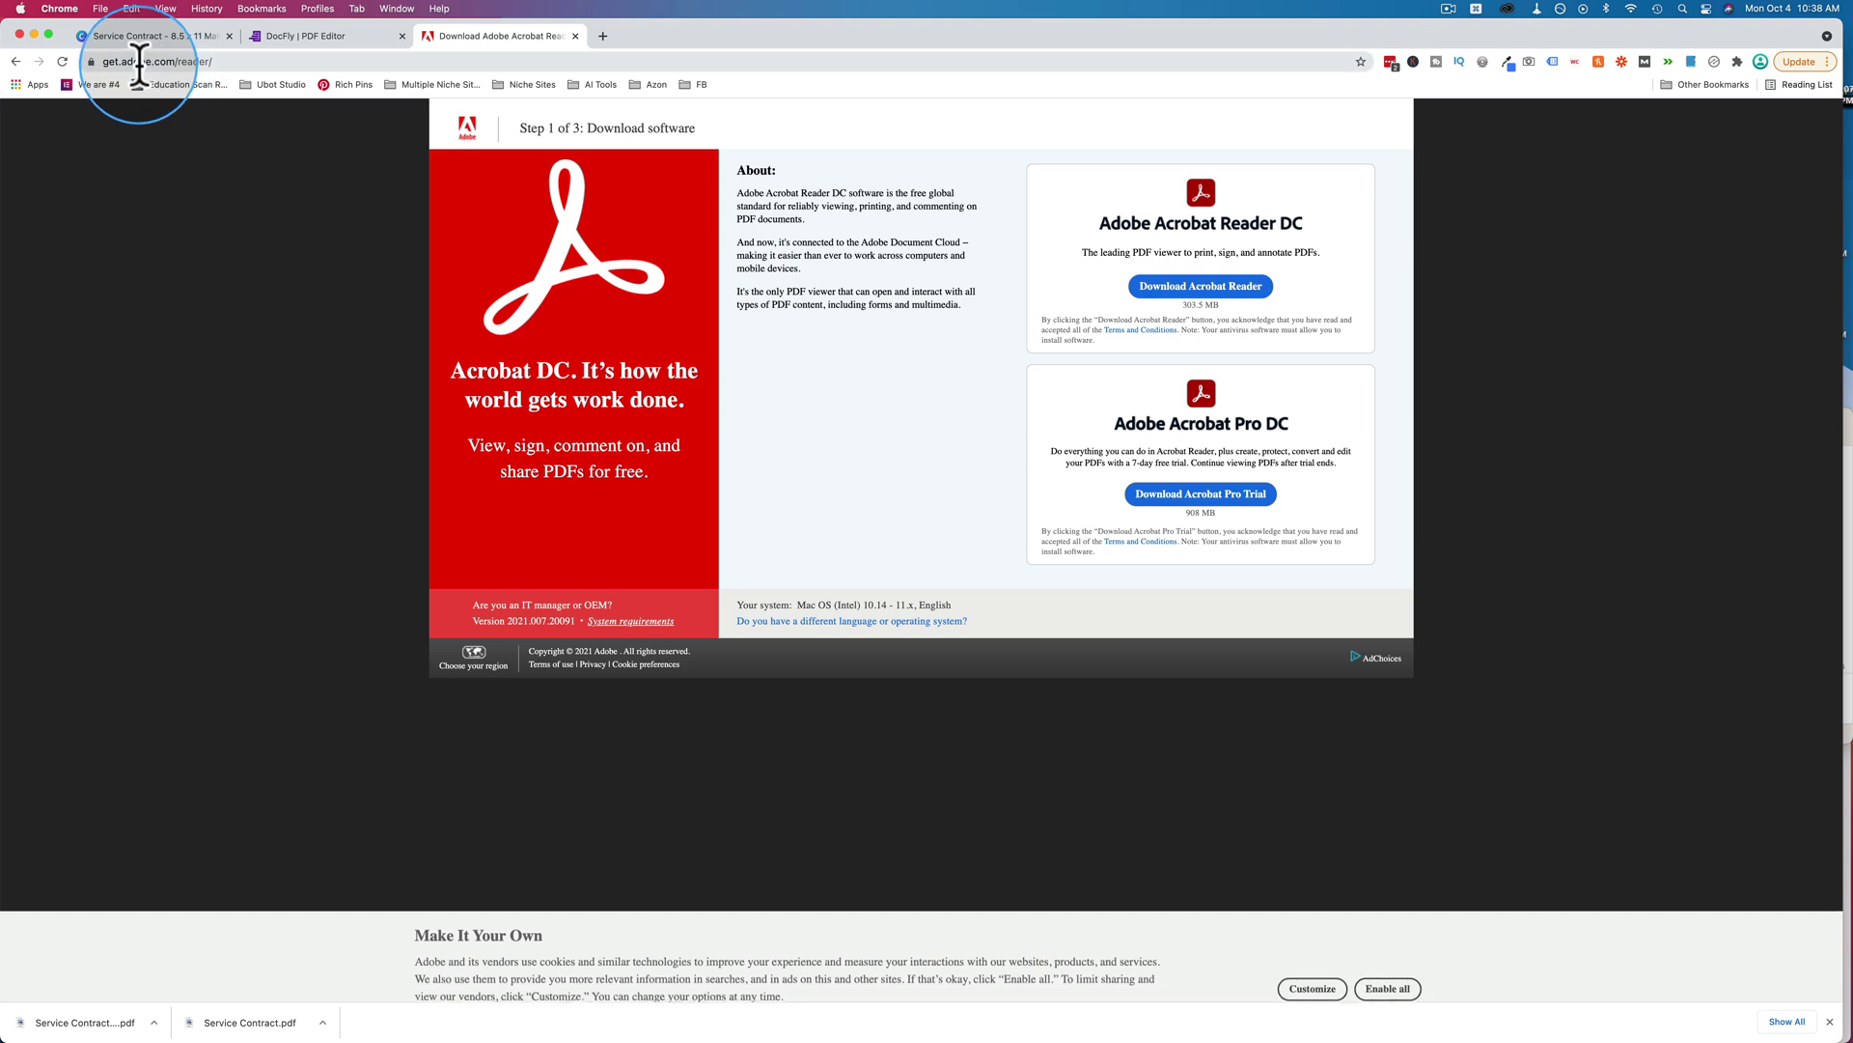
click(181, 61)
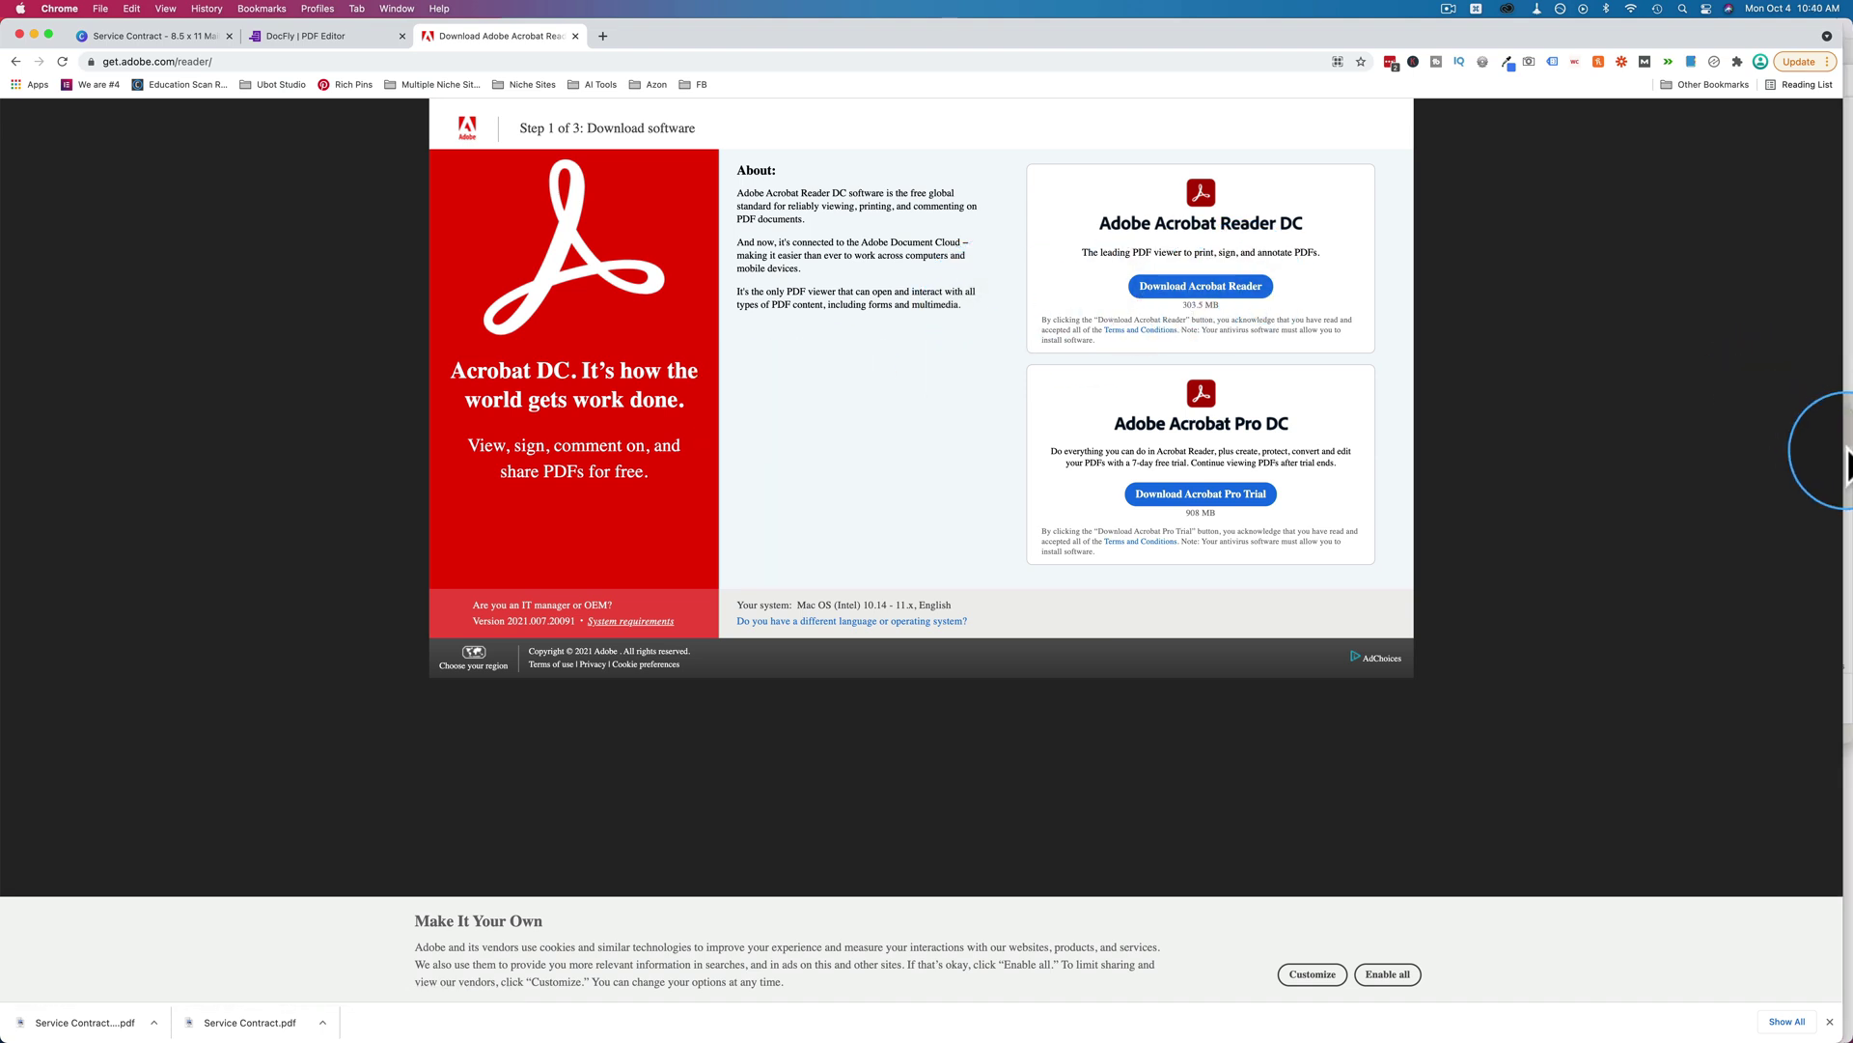
Quick-look the filled-in Service Contract (1).pdf in Contracts, then open it with Adobe Acrobat Reader DC.
click(1843, 438)
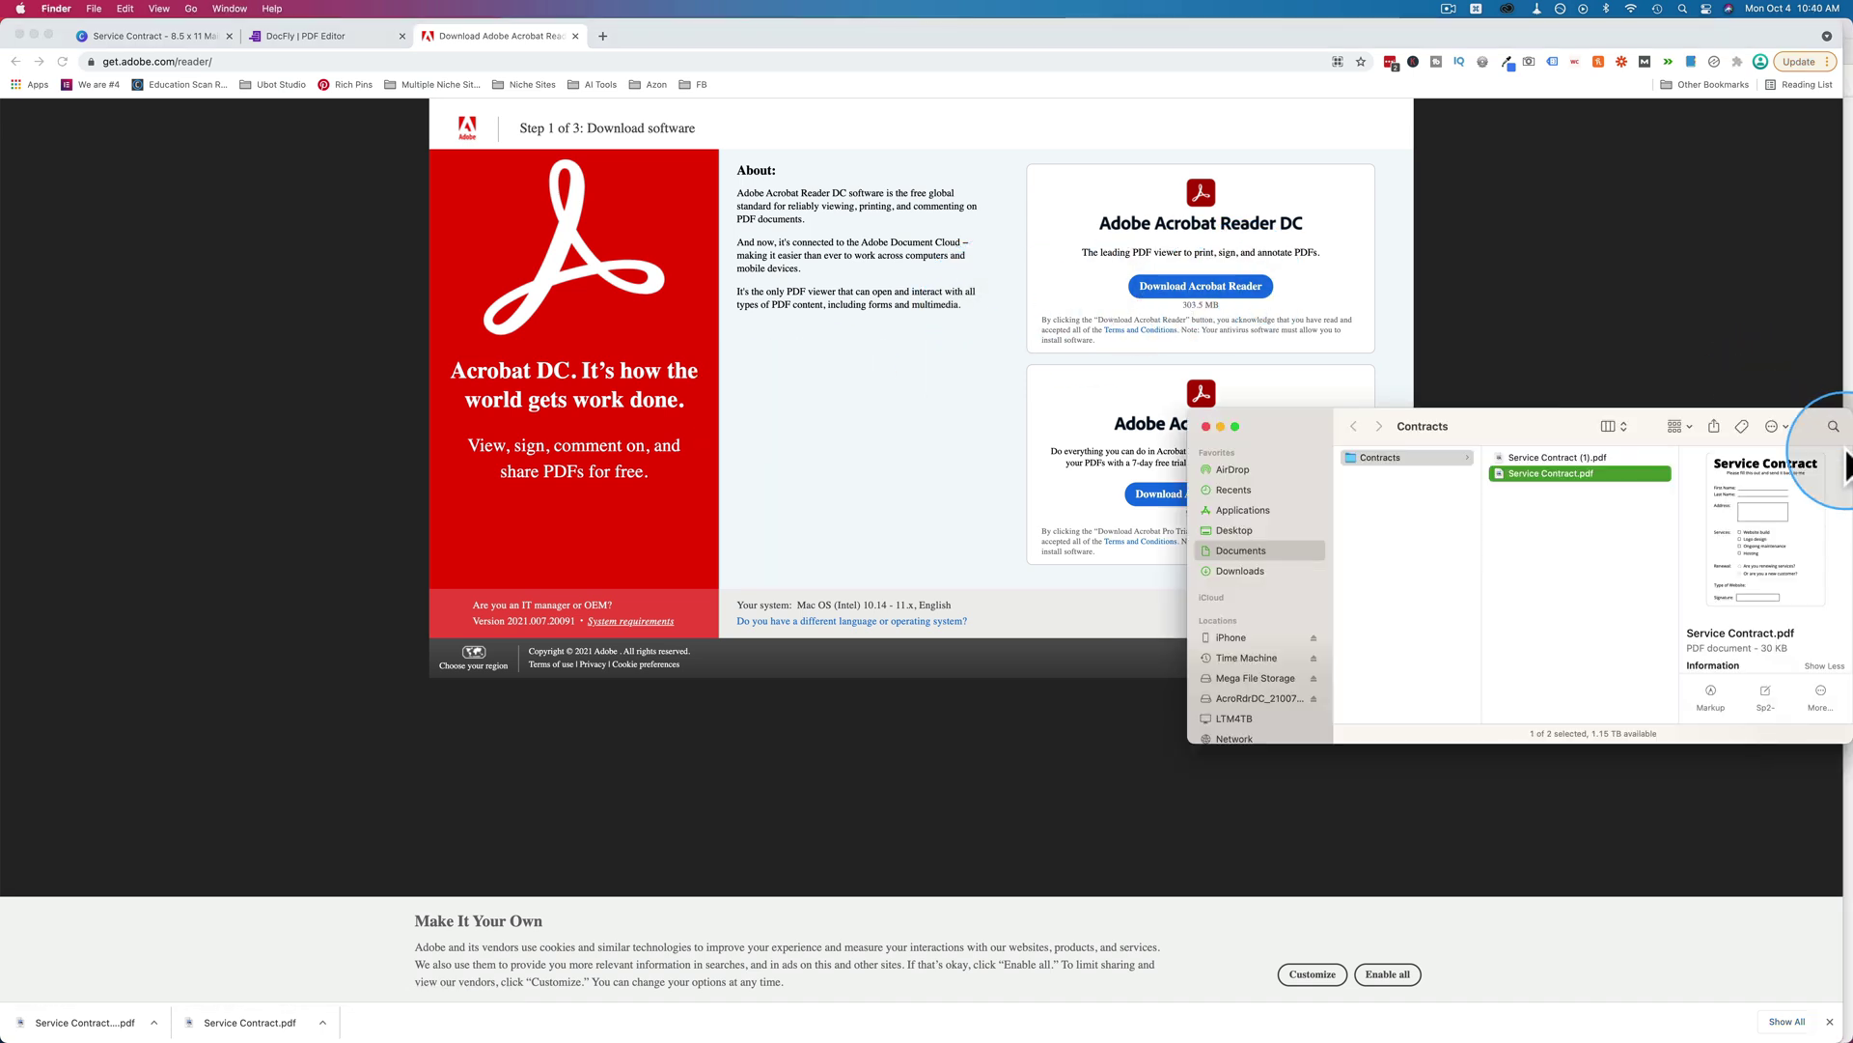
click(1543, 457)
right_click(1520, 456)
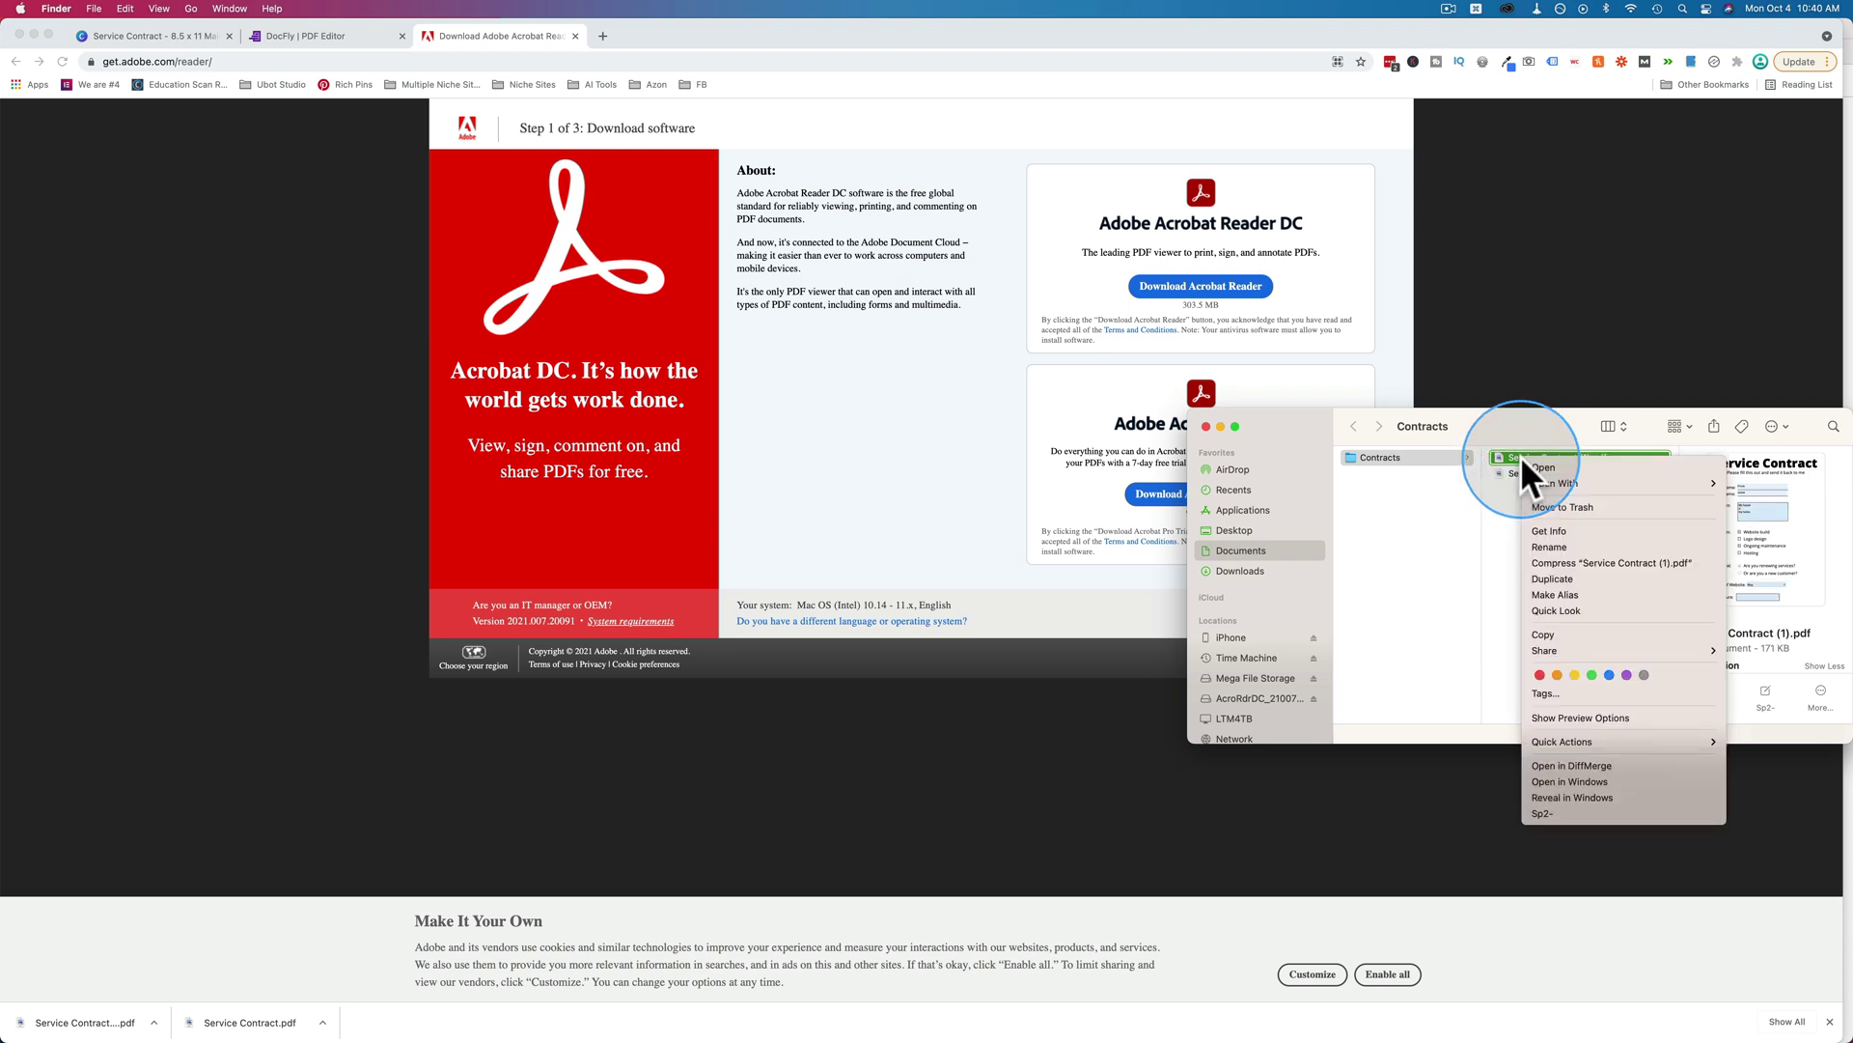
click(1502, 453)
key(space)
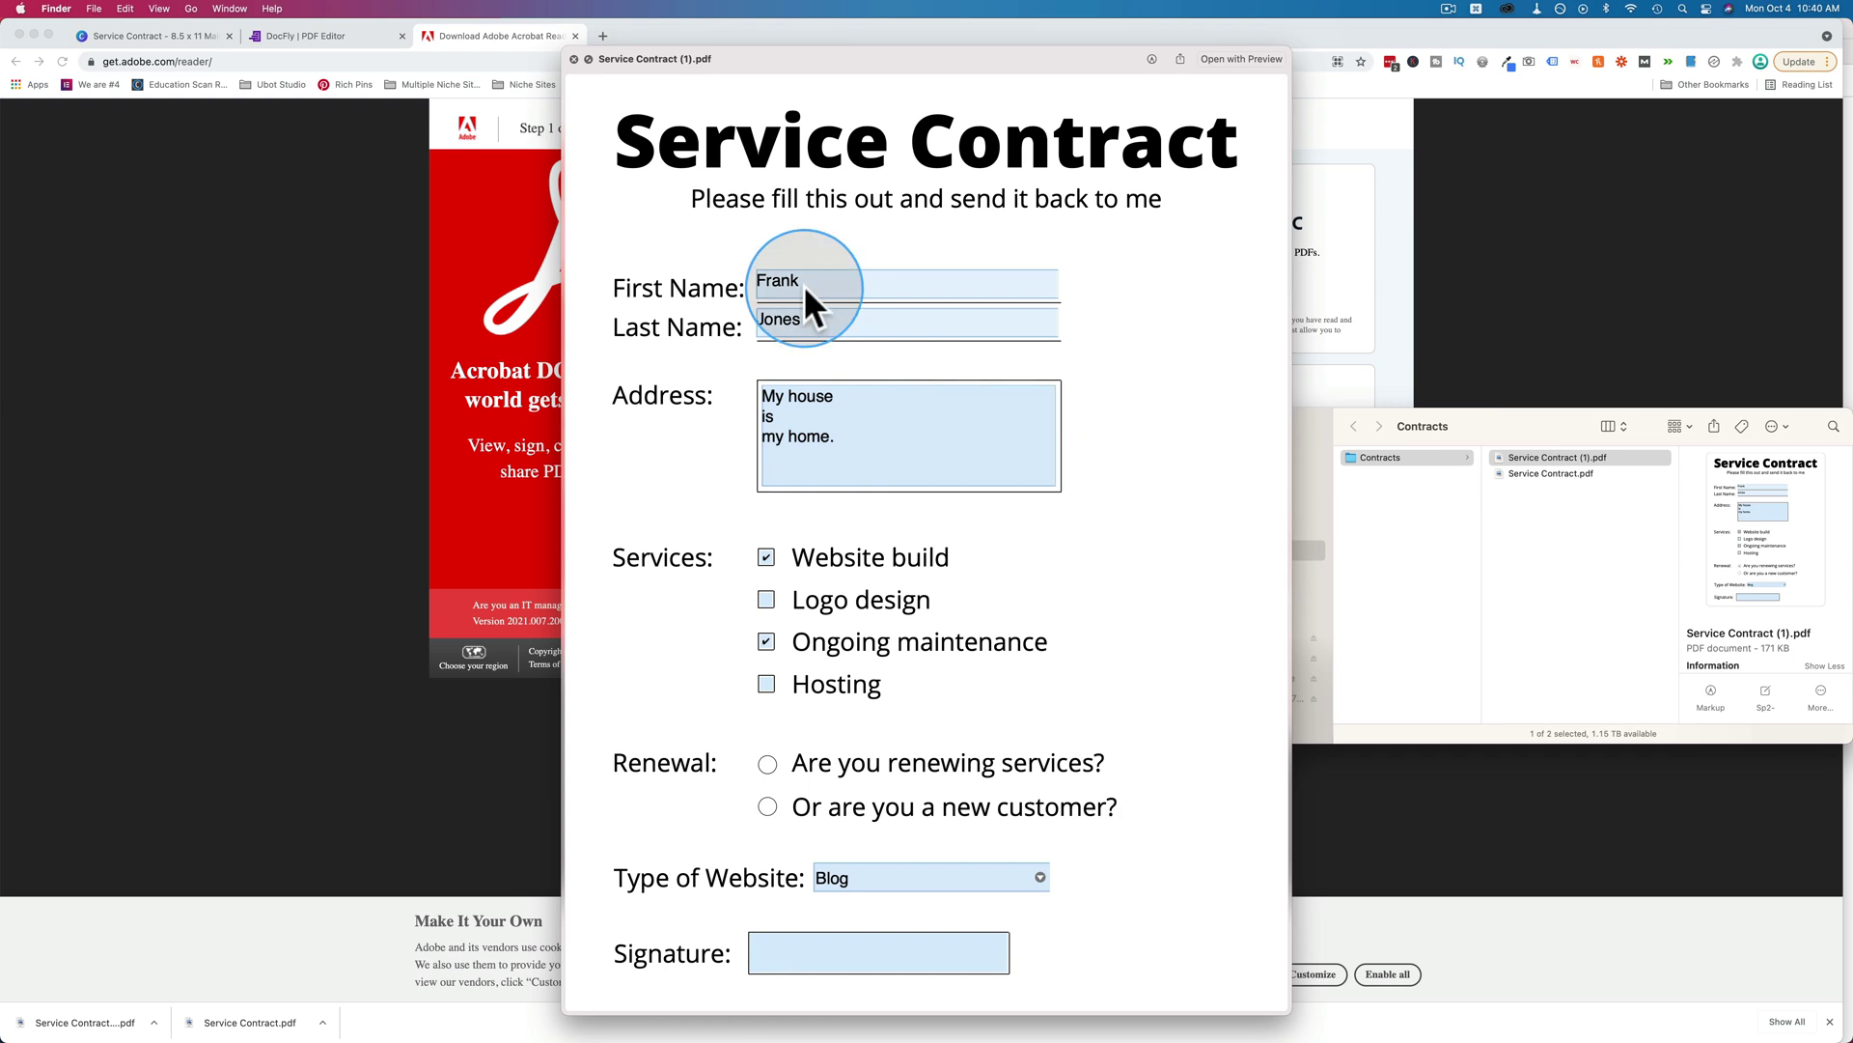
key(space)
right_click(1516, 455)
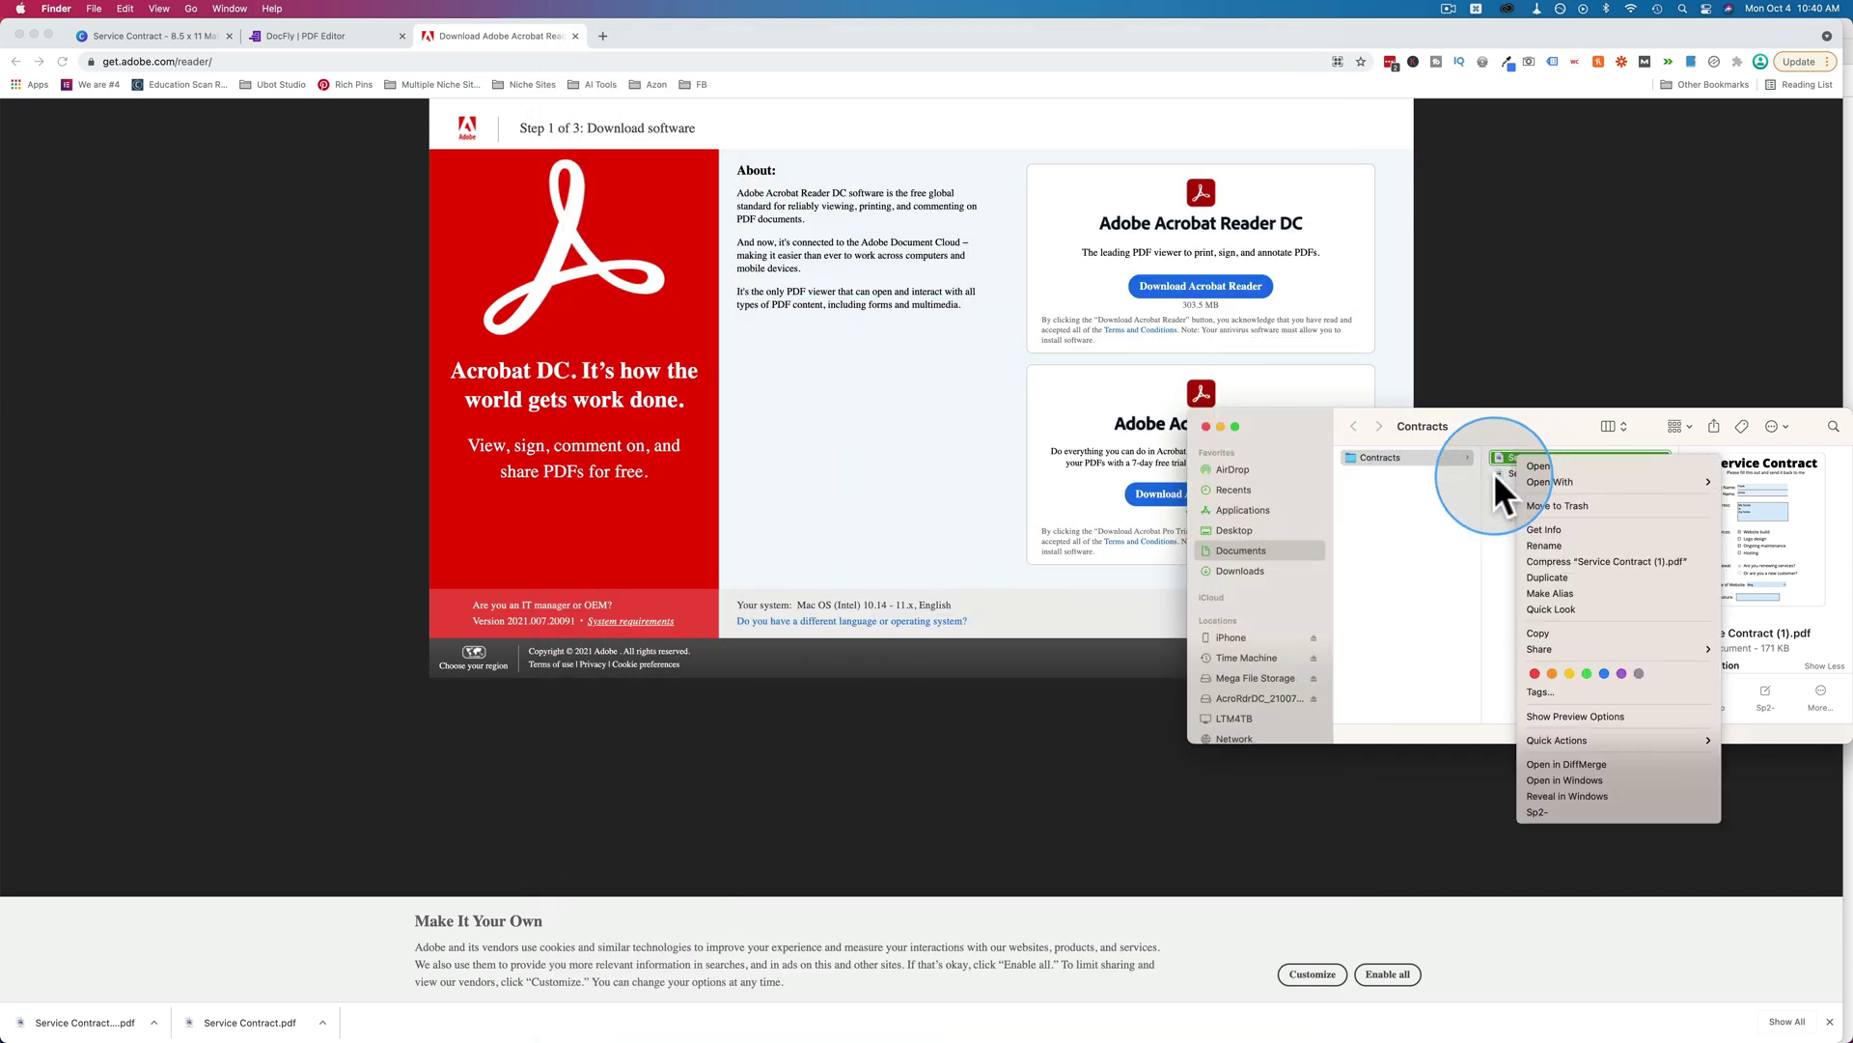
mouse_move(1568, 482)
click(1441, 505)
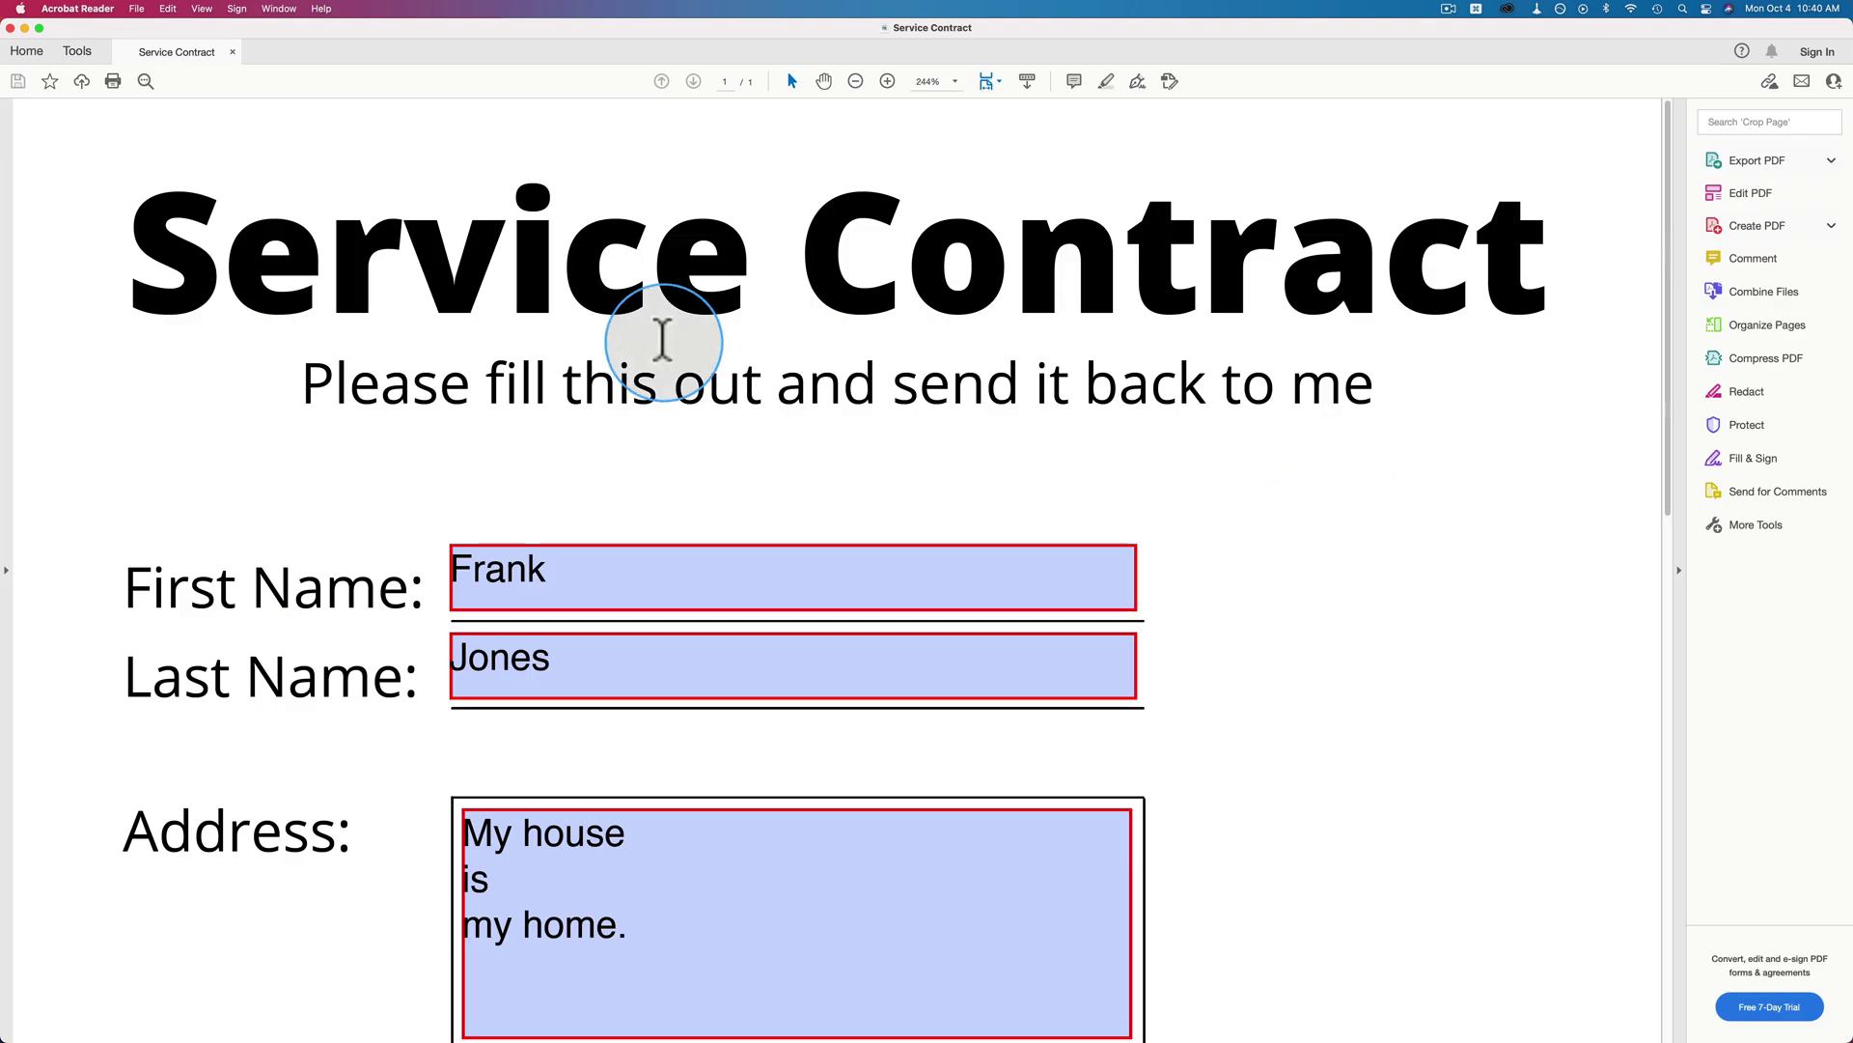
Type test letters into Last Name, delete them, and scroll down to the Signature field.
scroll(662, 344, down, 5)
click(632, 397)
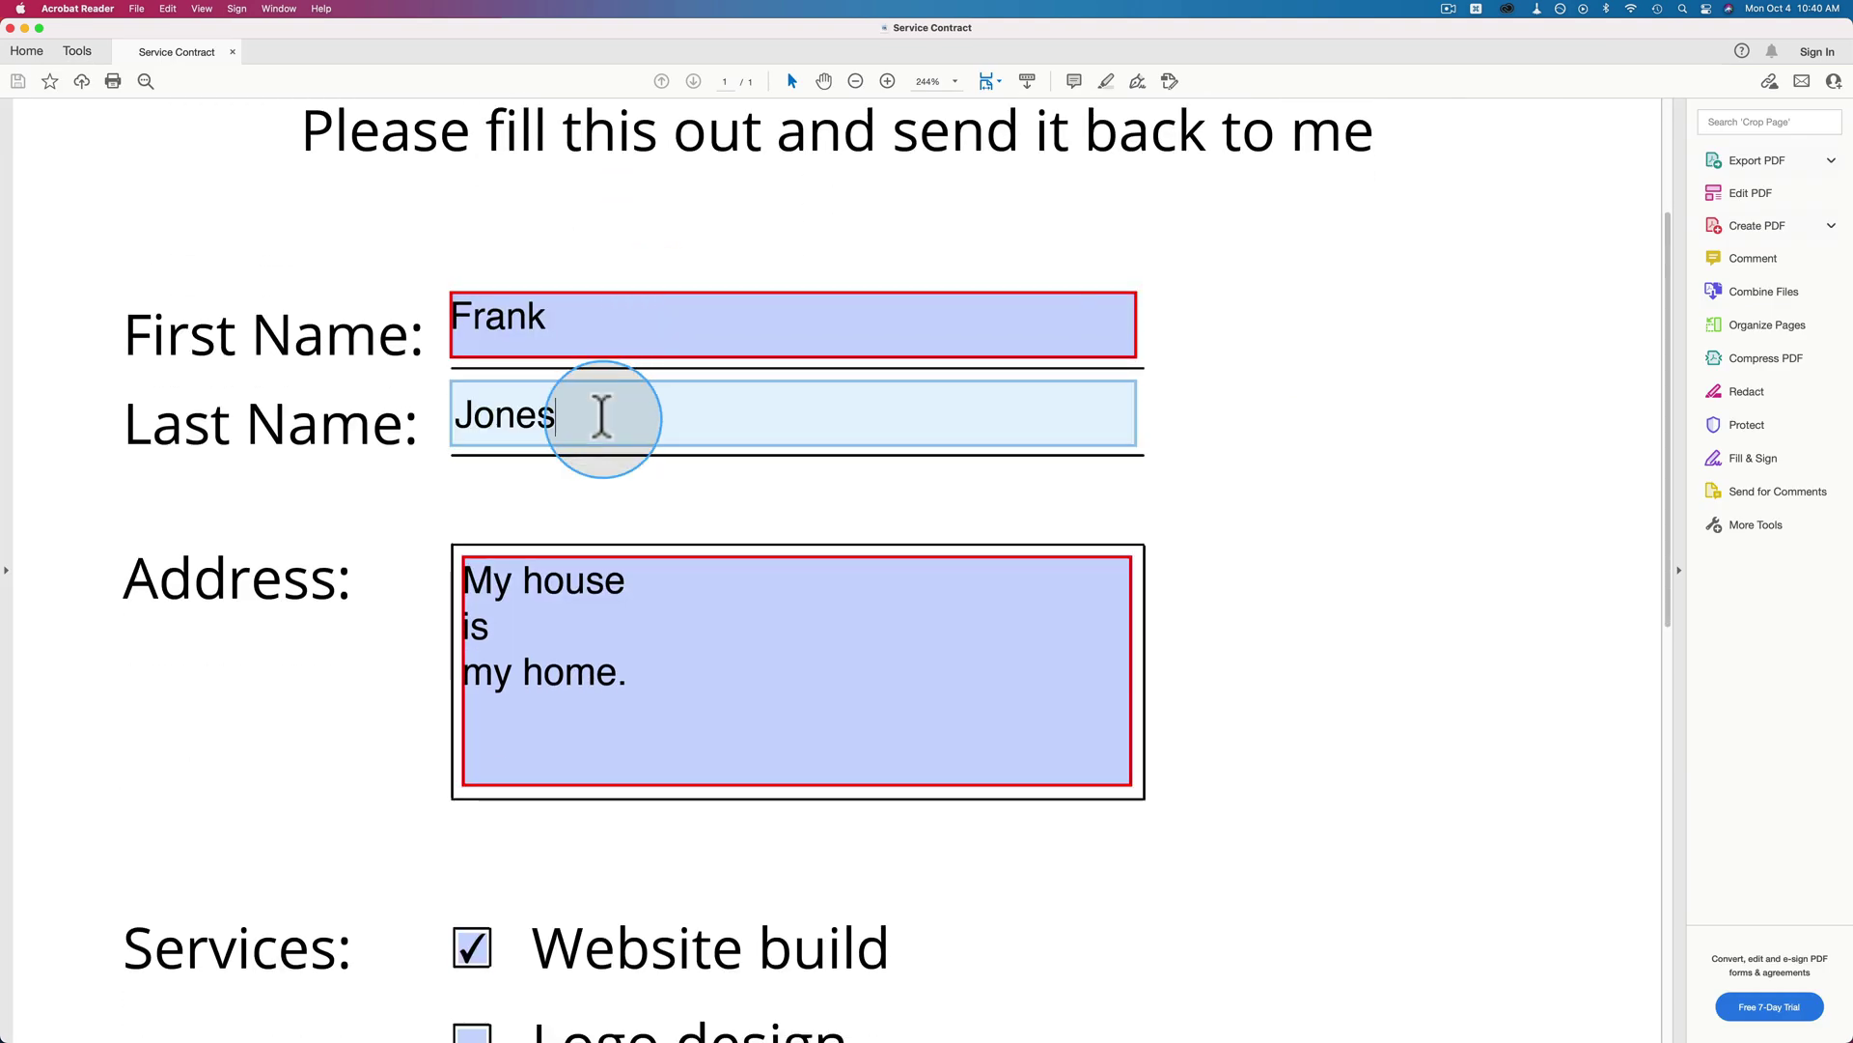
text(dfs)
key(BackSpace)
key(BackSpace)
key(BackSpace)
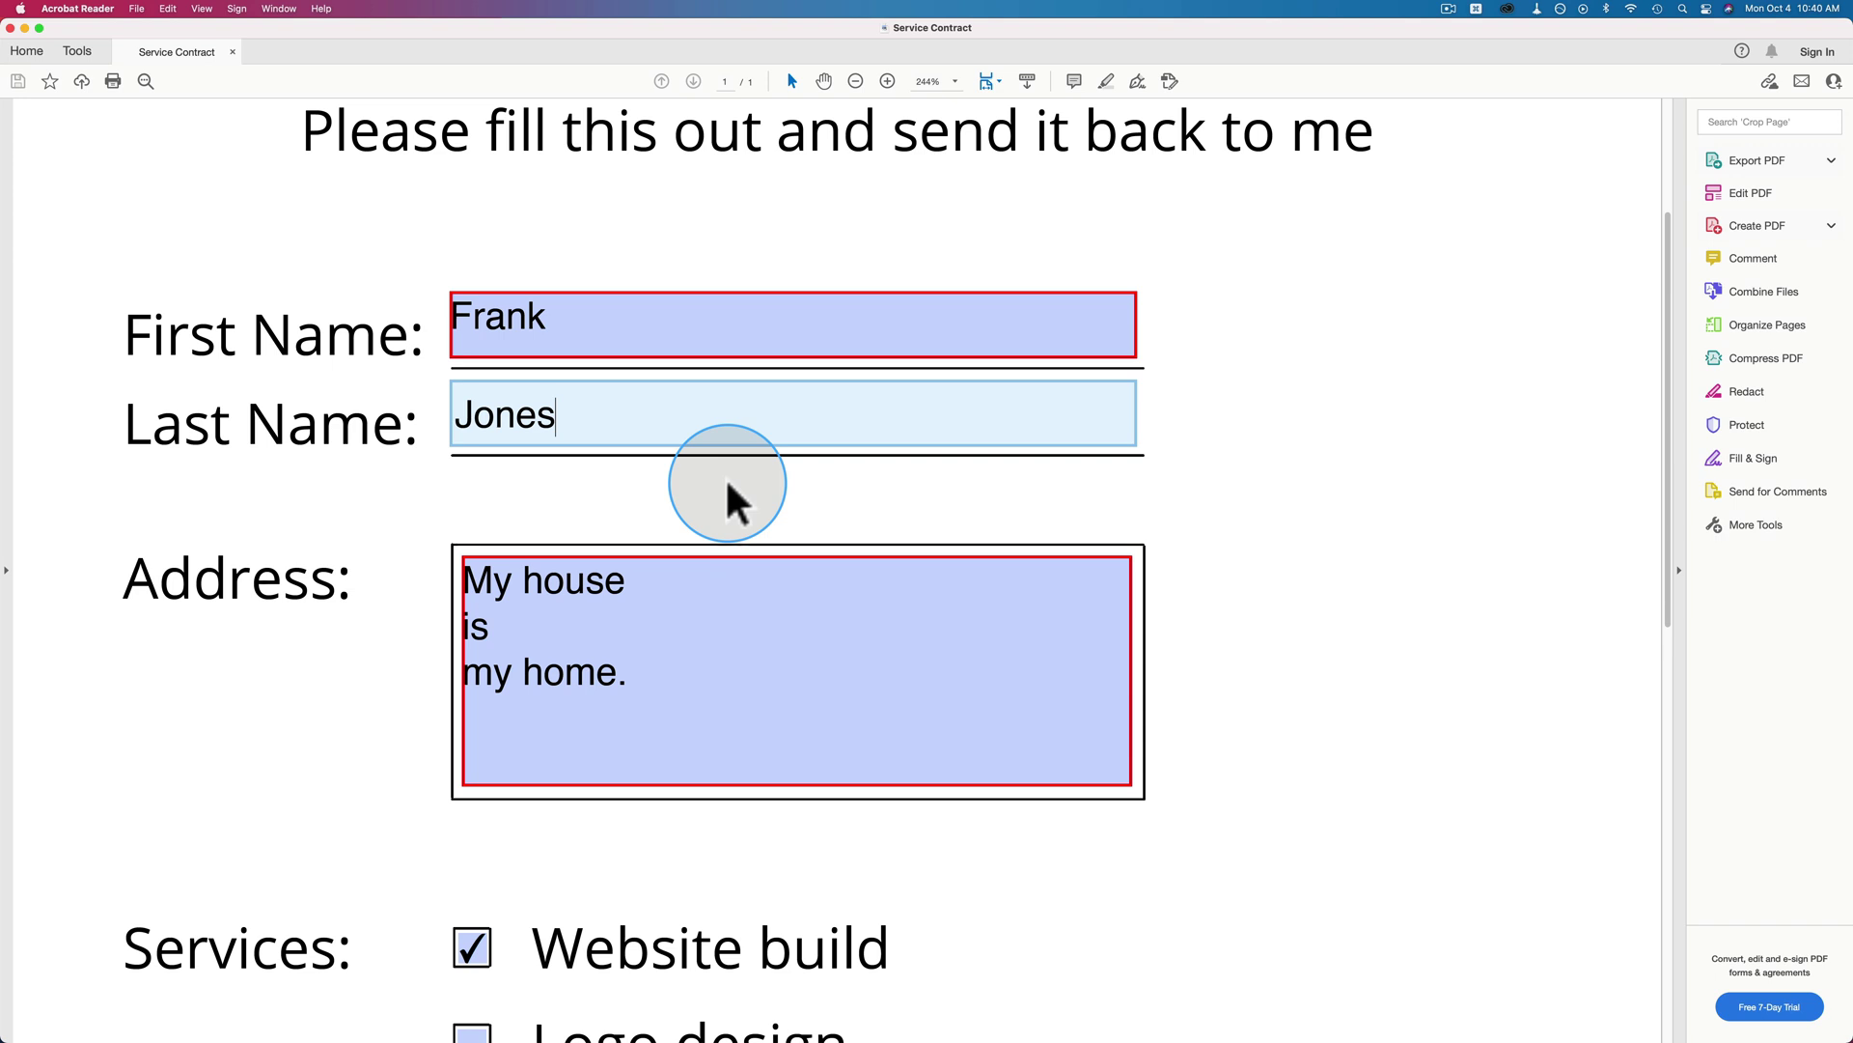
scroll(1229, 489, down, 3)
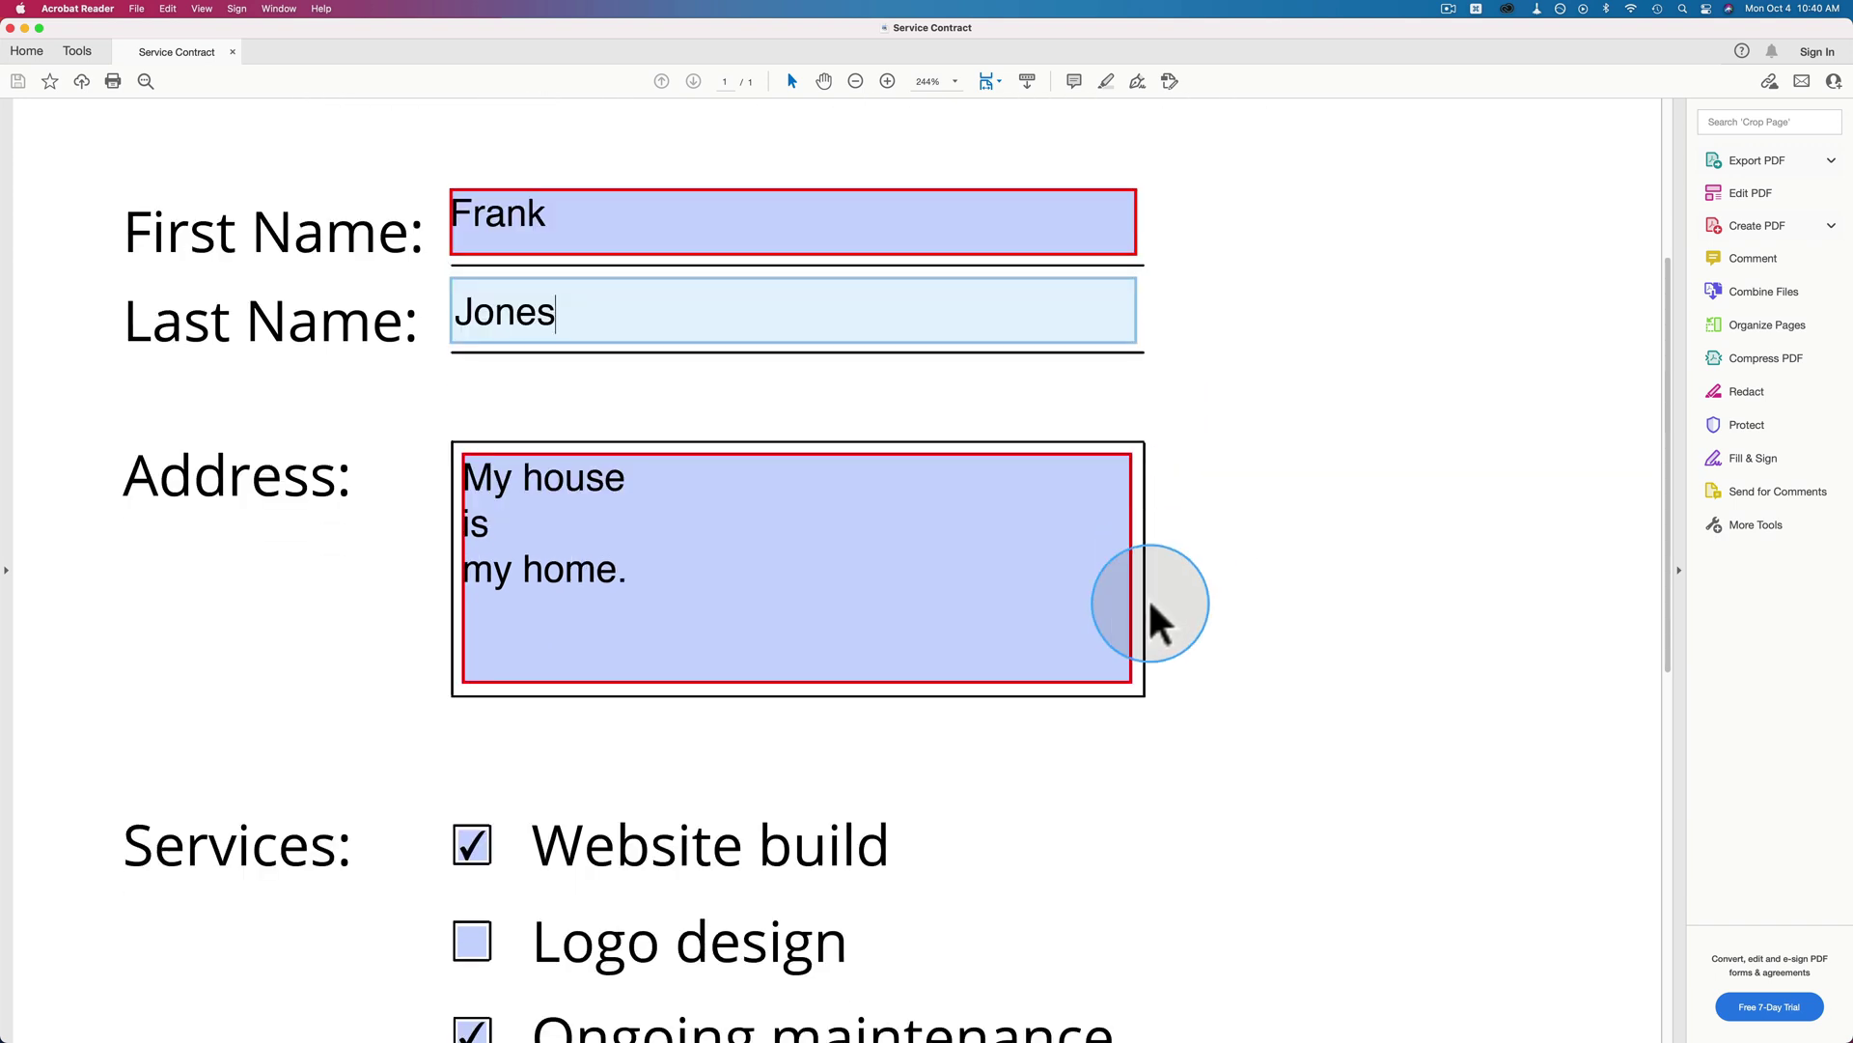
scroll(1149, 605, down, 10)
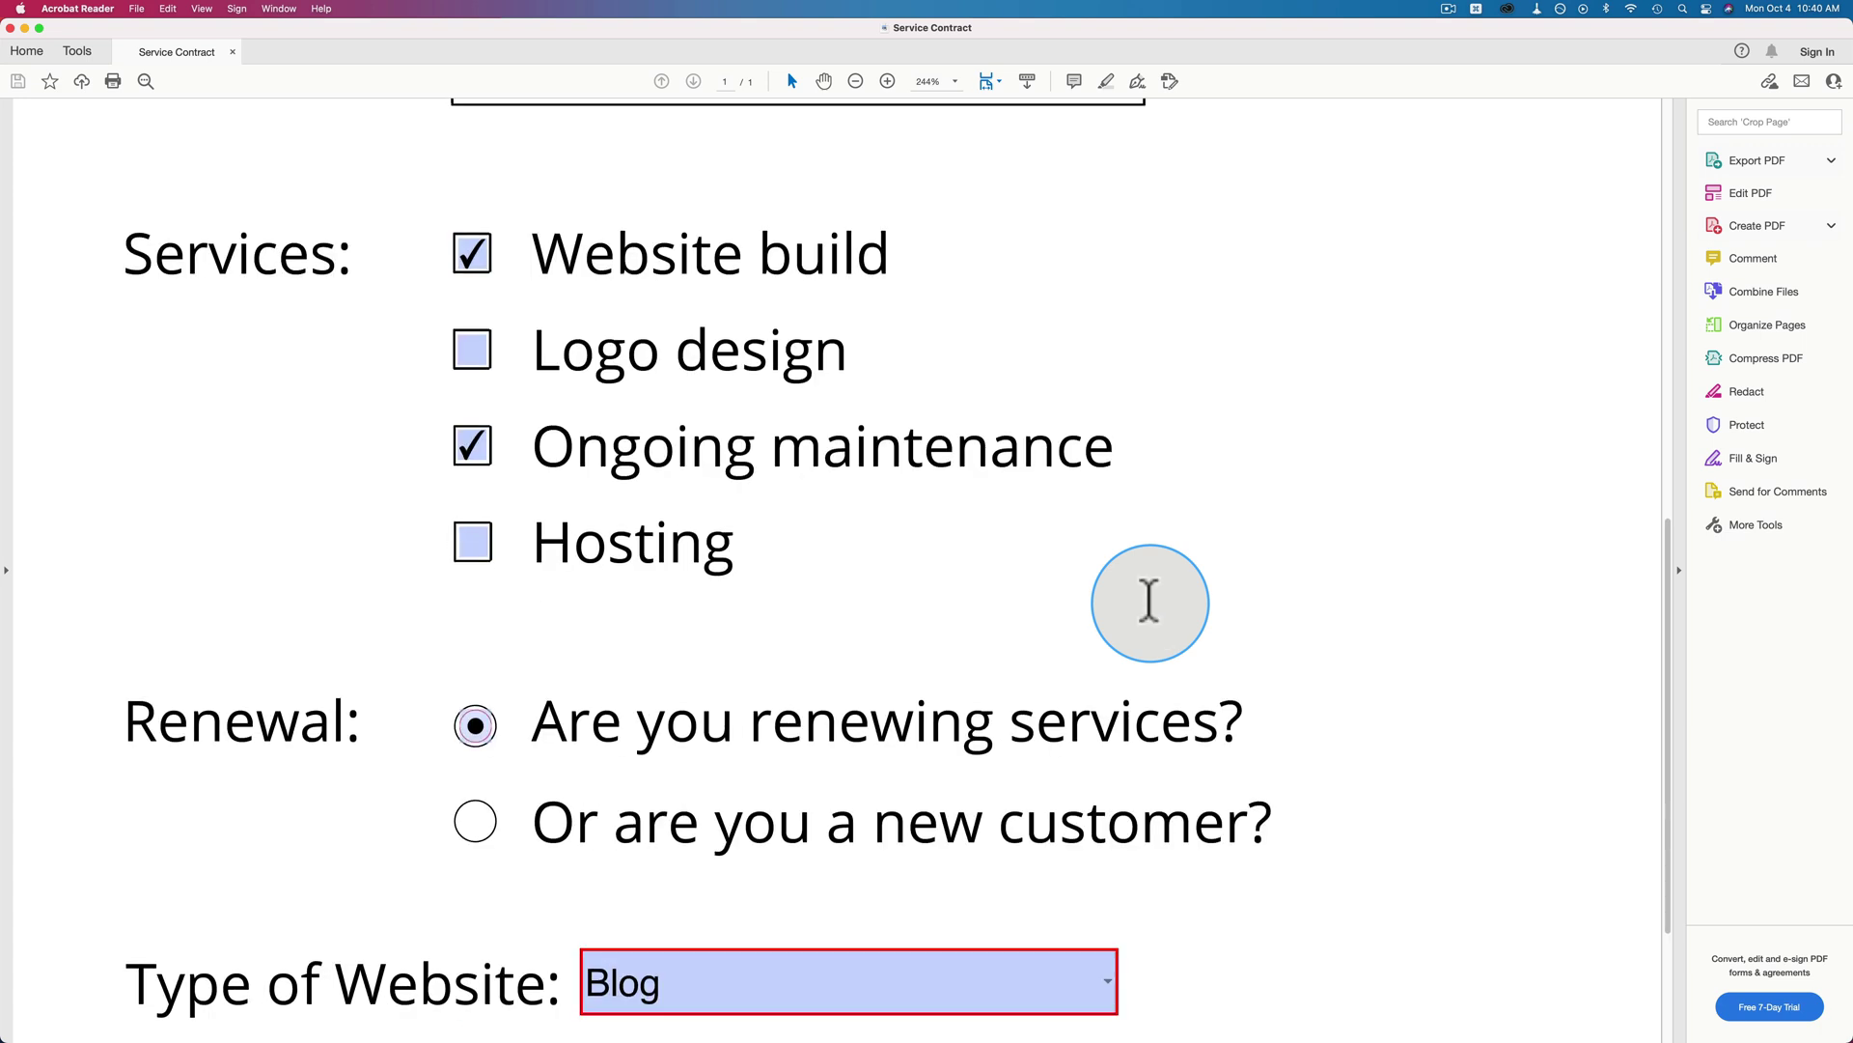
scroll(1149, 596, down, 6)
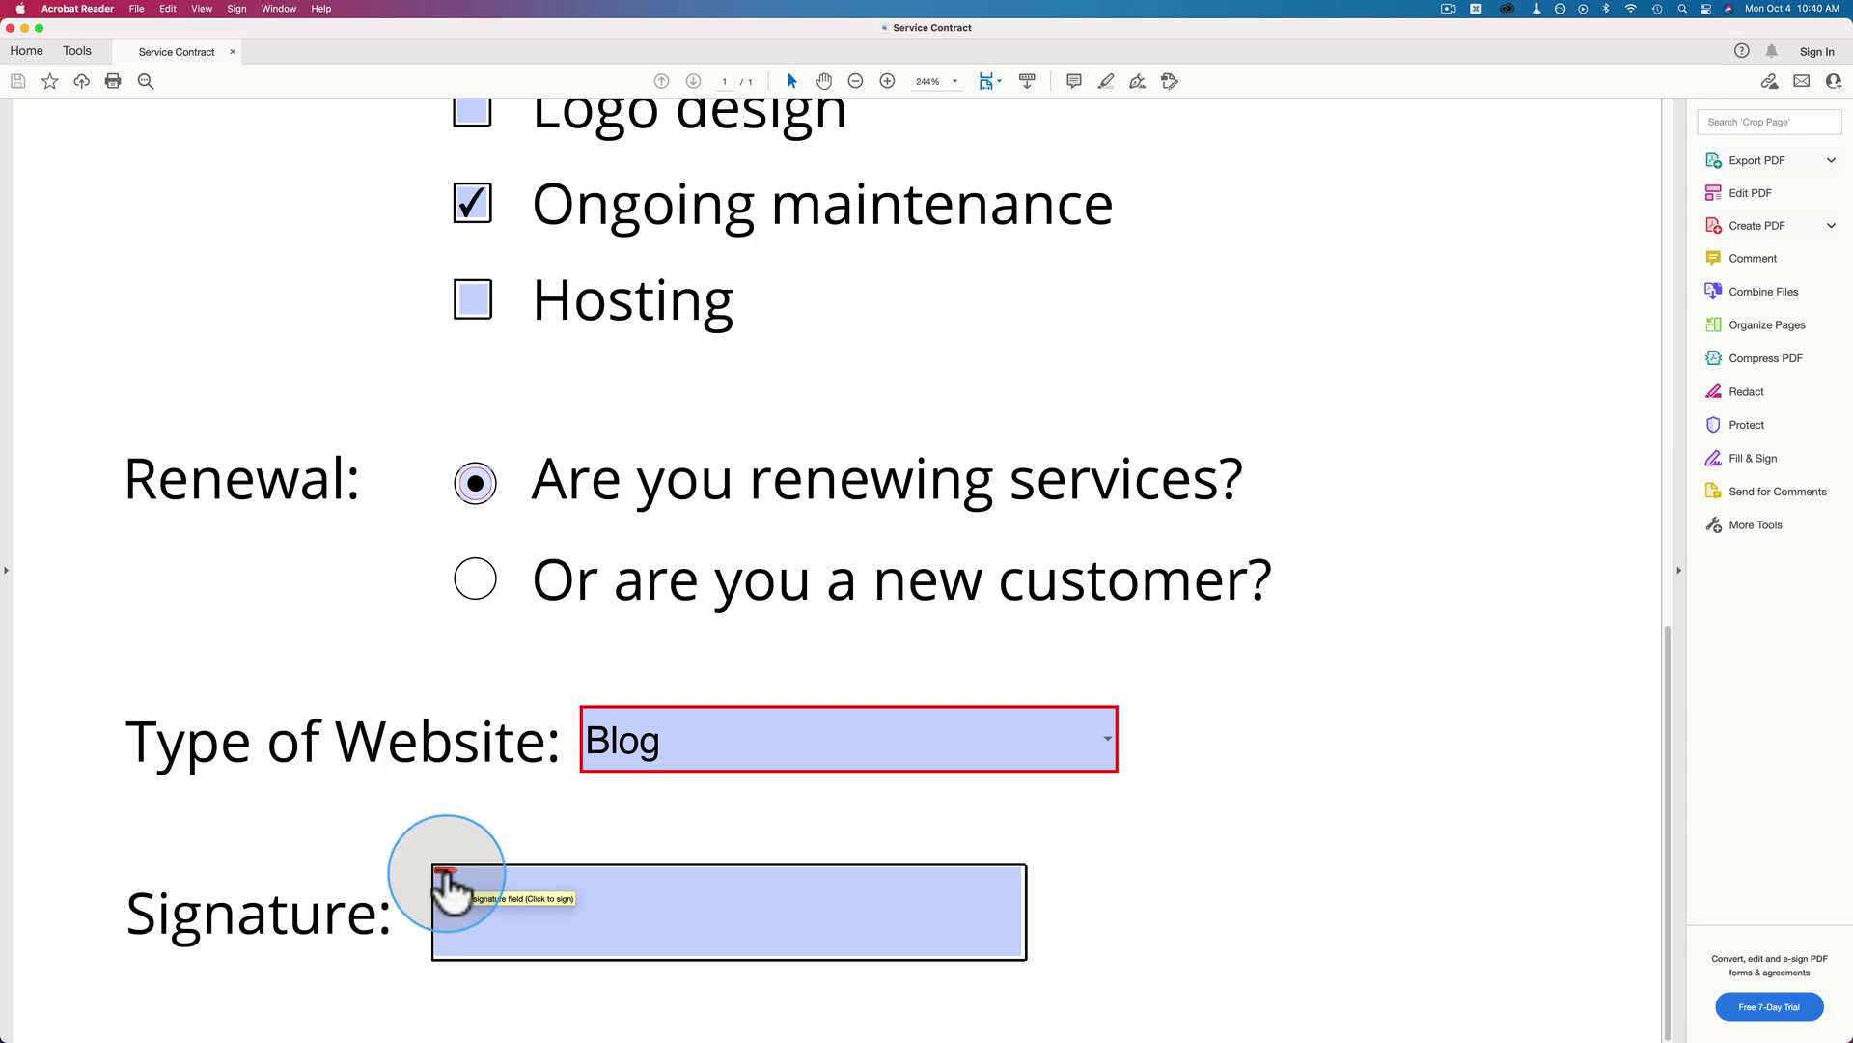
Start signing the Signature field and choose to create a new digital ID saved to a file.
click(627, 900)
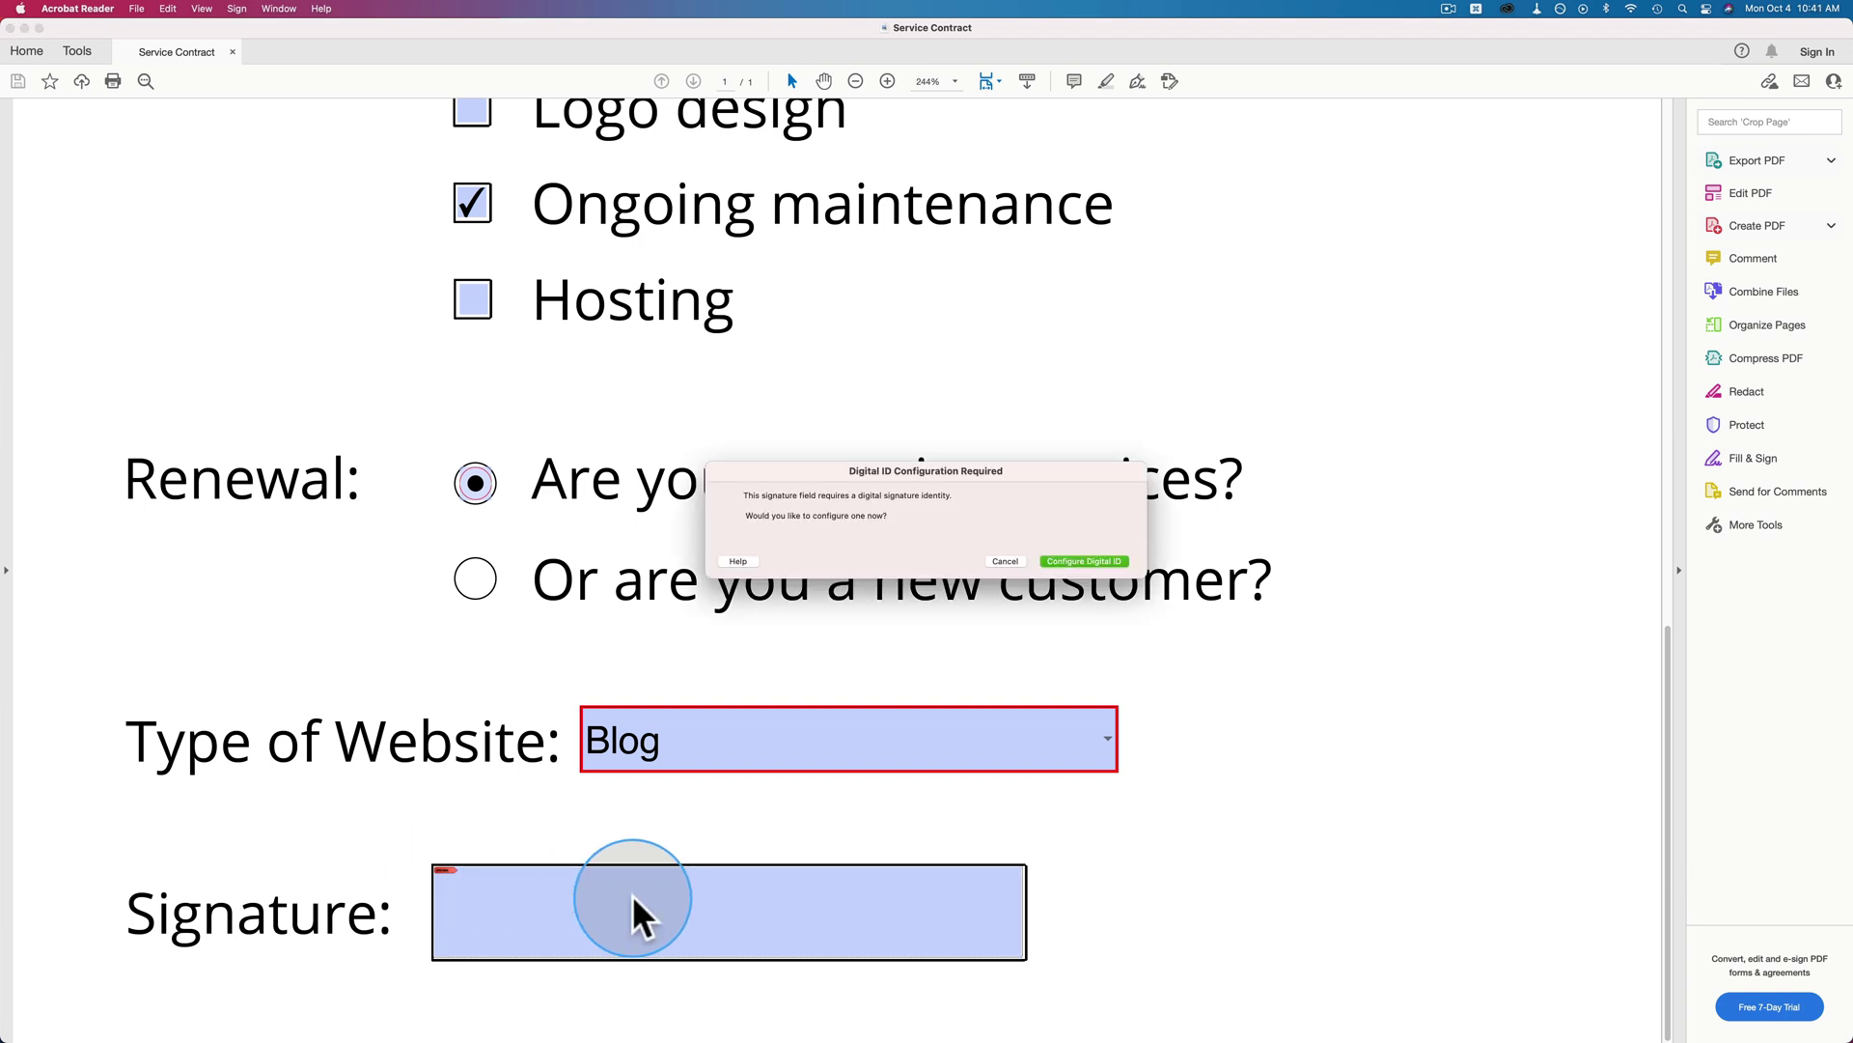
click(1083, 560)
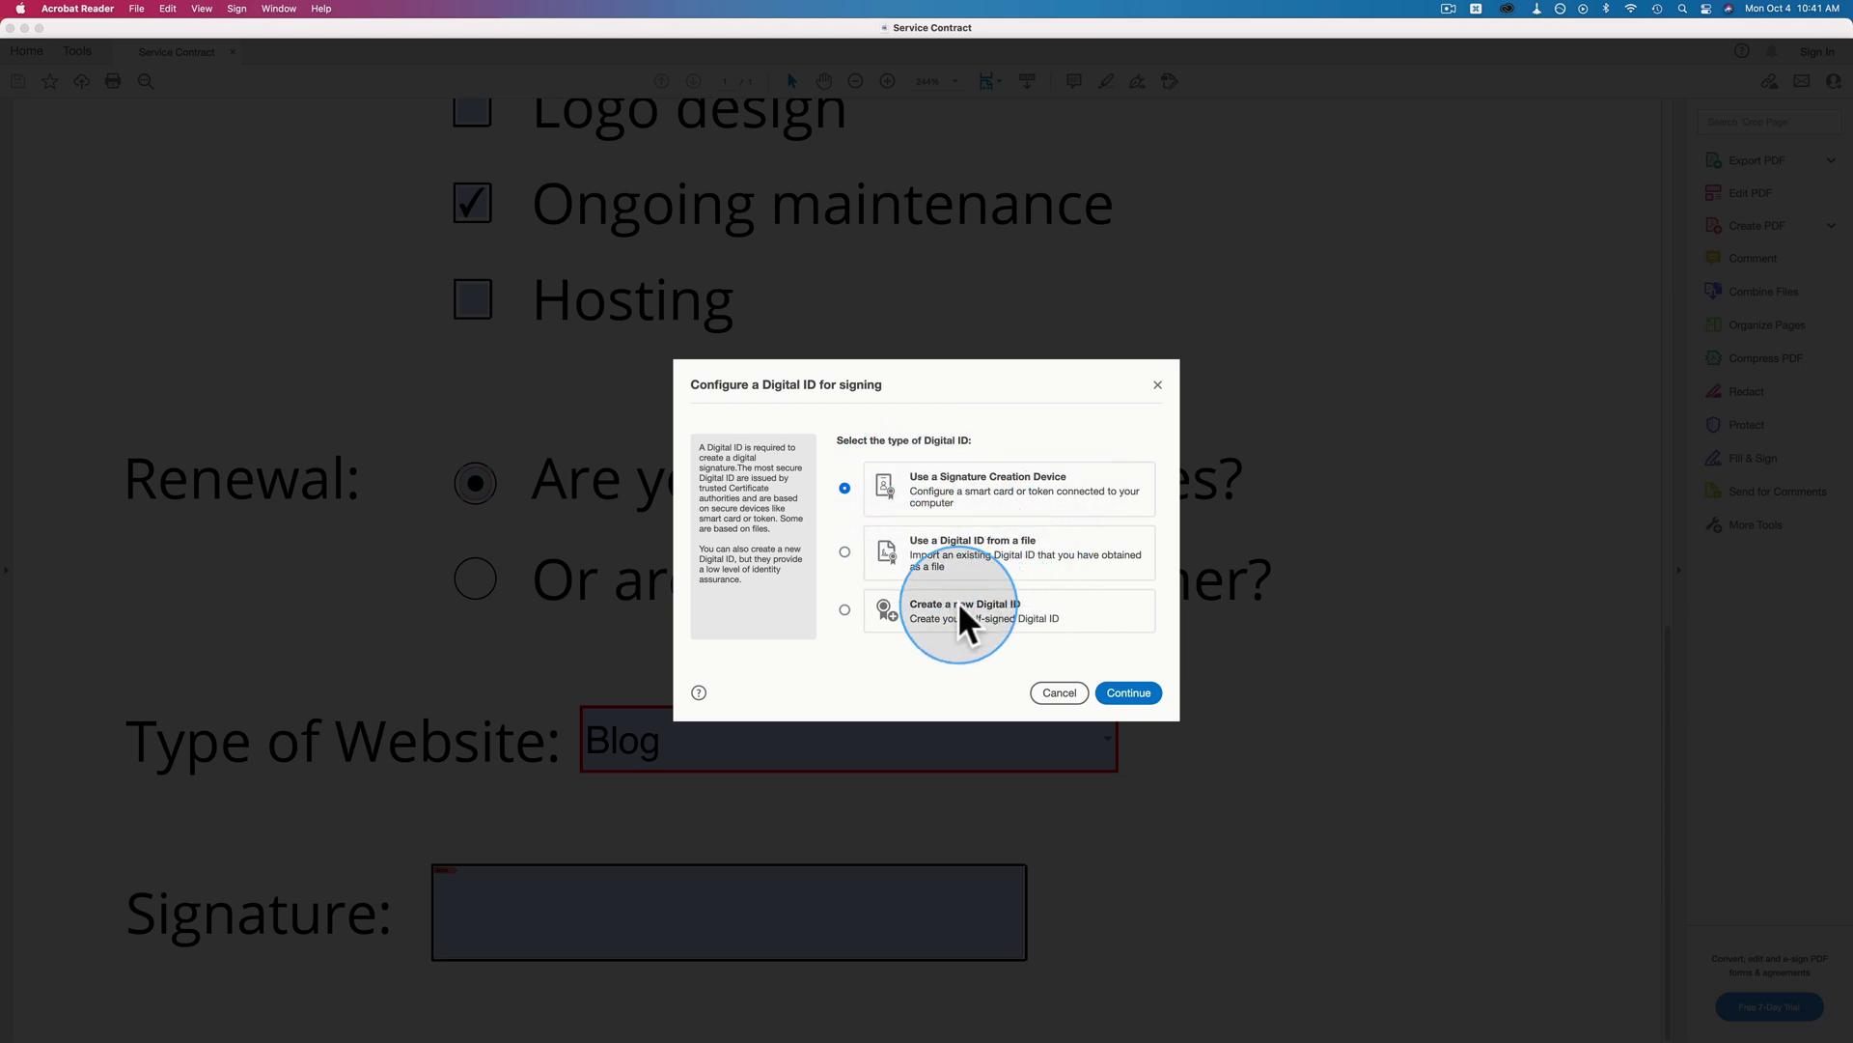
click(1038, 599)
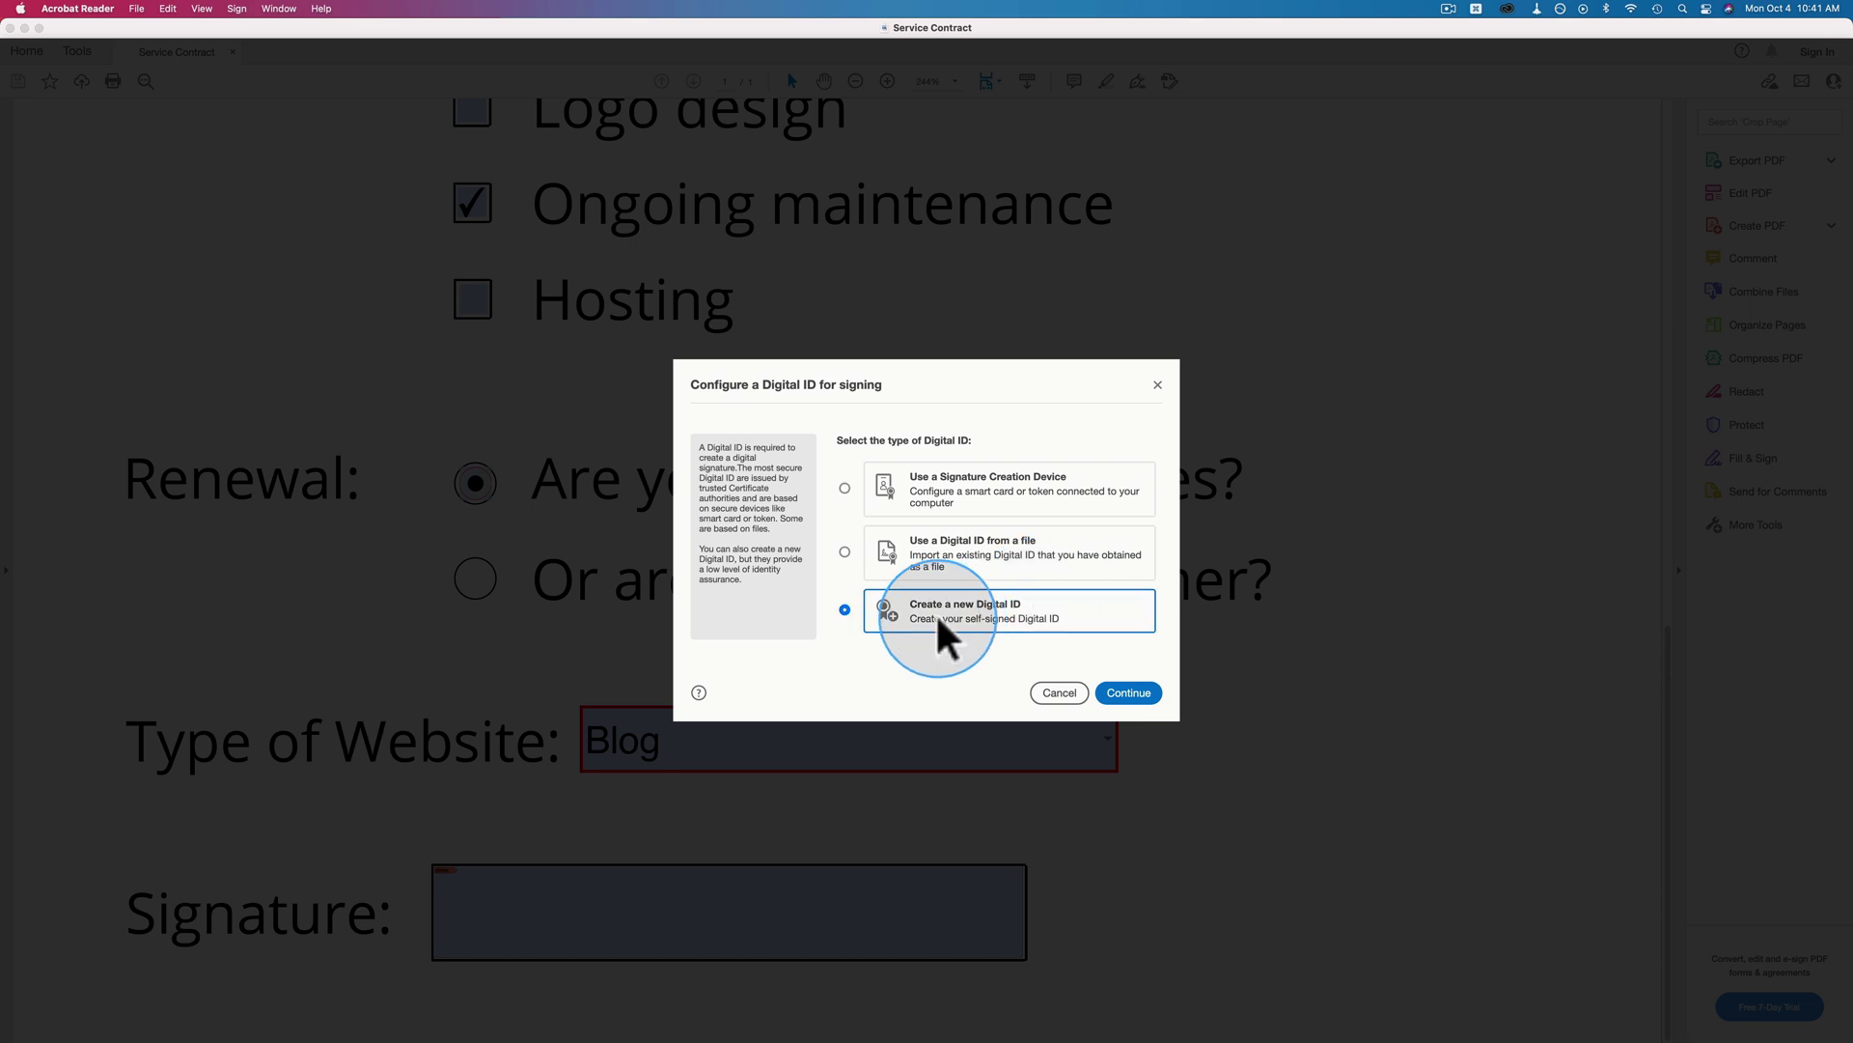
click(1123, 692)
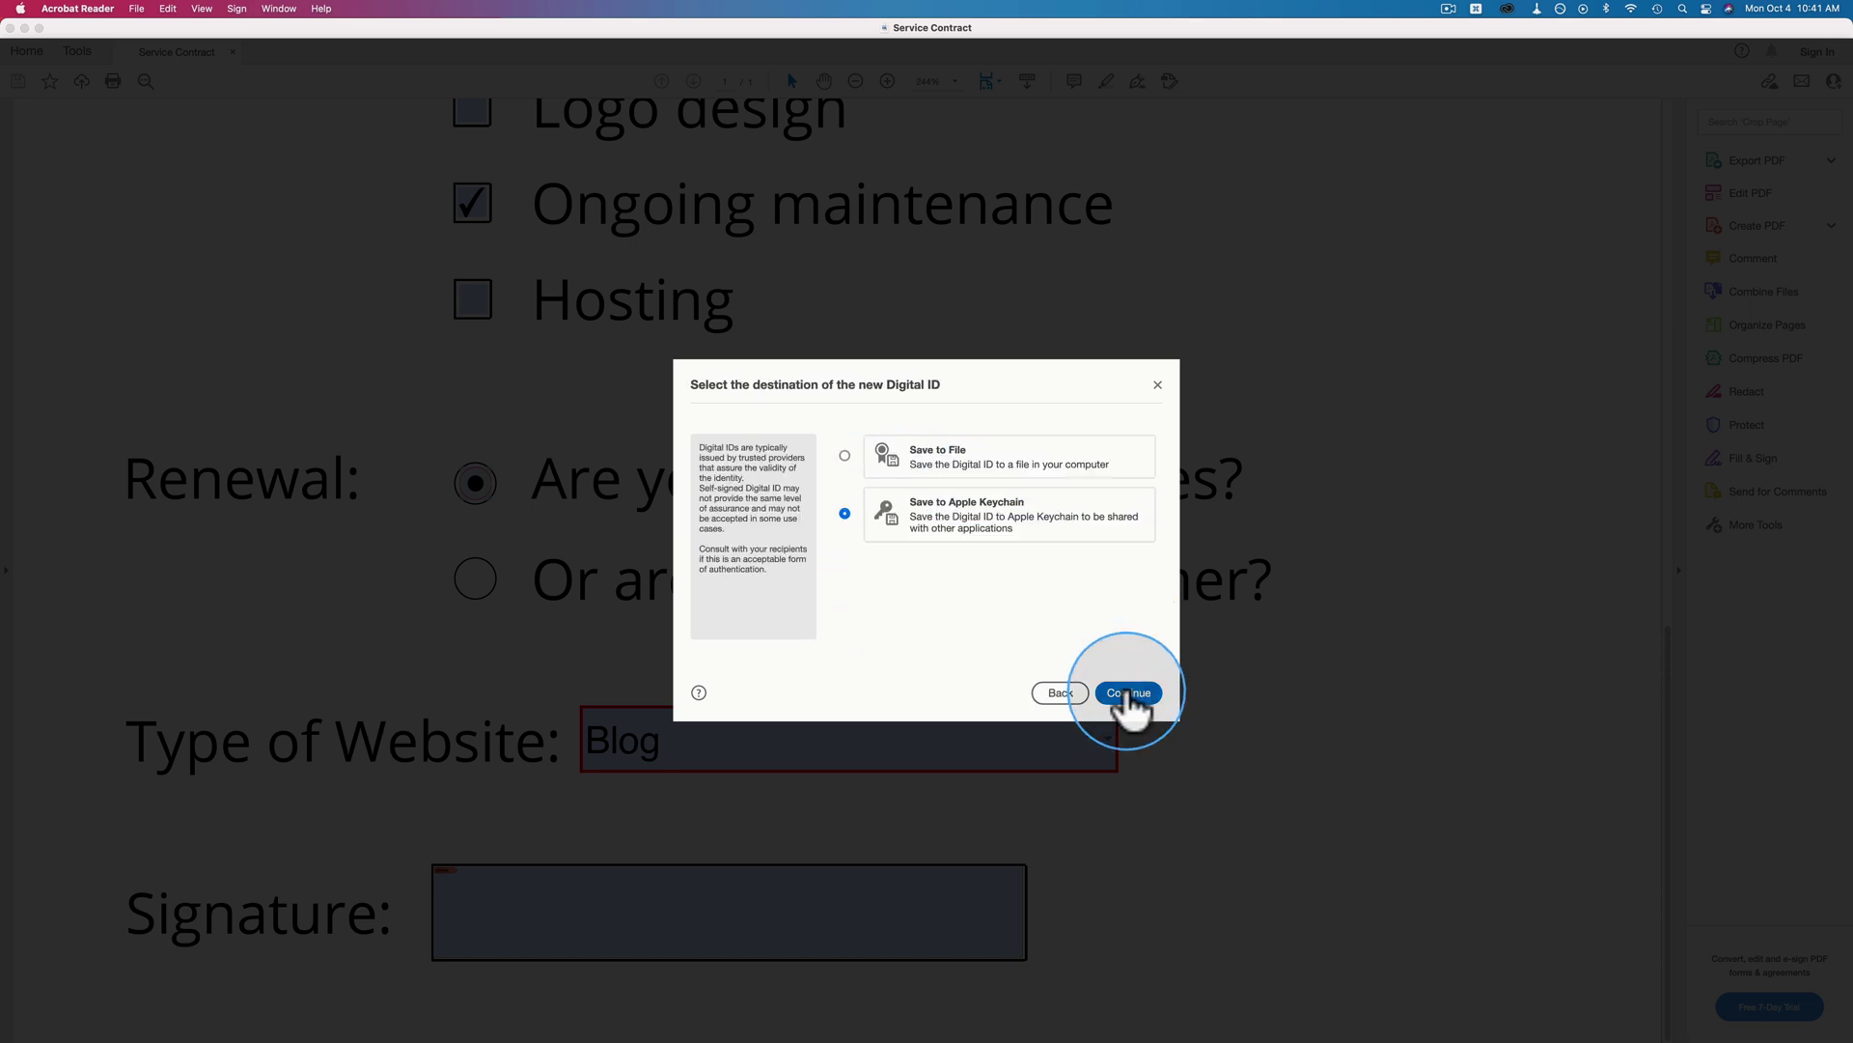
click(896, 471)
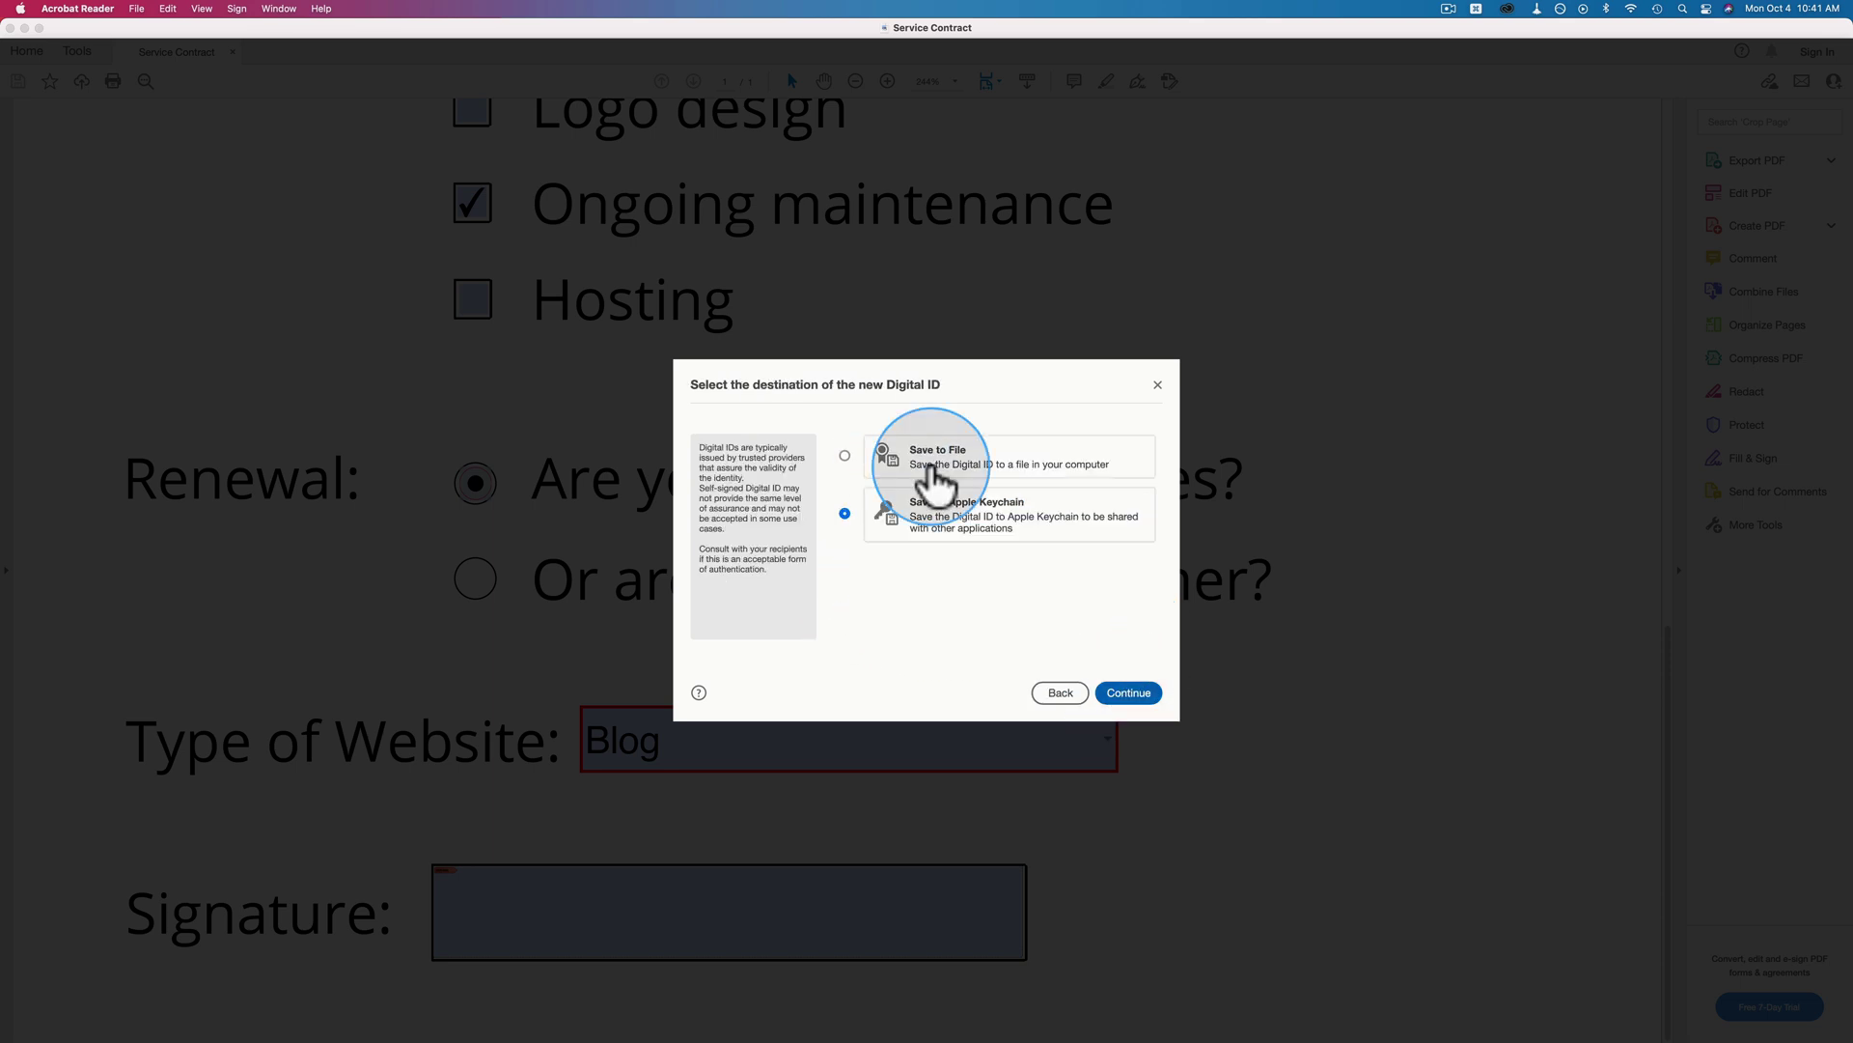
click(1120, 690)
Select the prefilled signer name and set the country to CA - CANADA.
drag(952, 439, 1088, 439)
click(1067, 557)
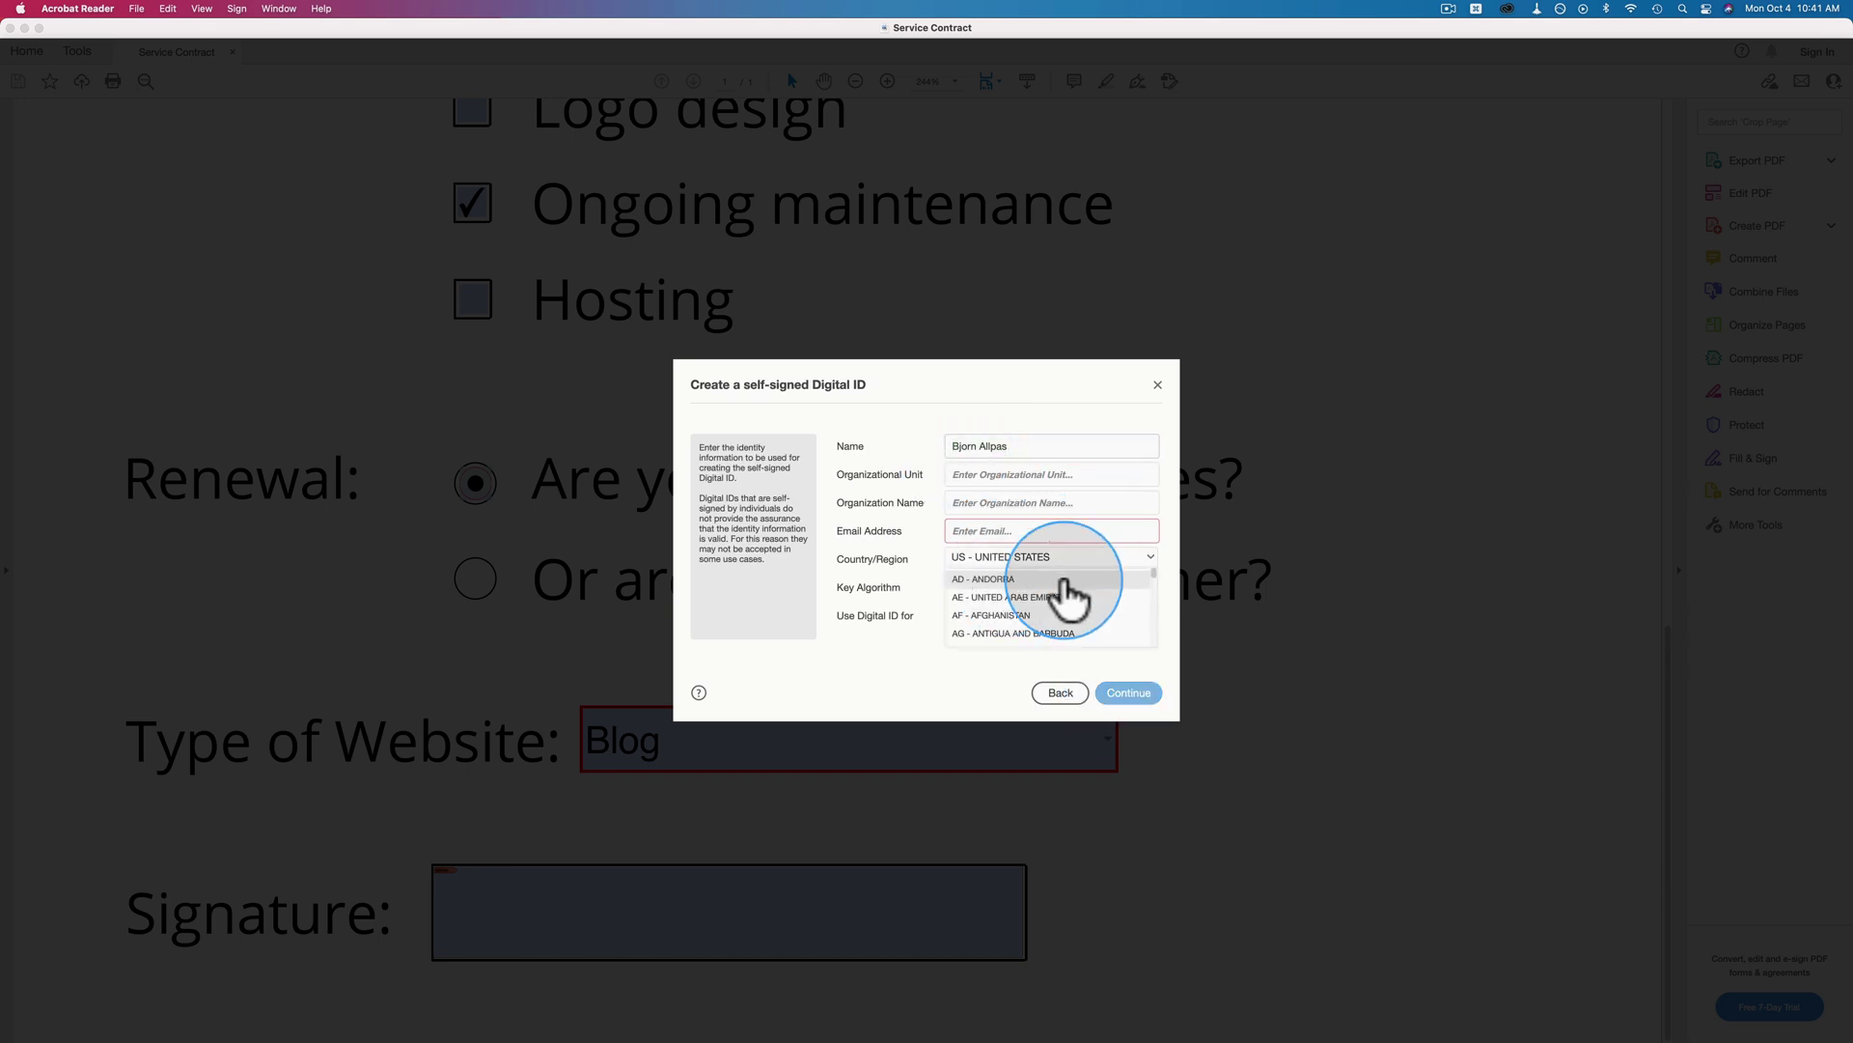
scroll(1149, 609, up, 10)
scroll(1156, 608, up, 10)
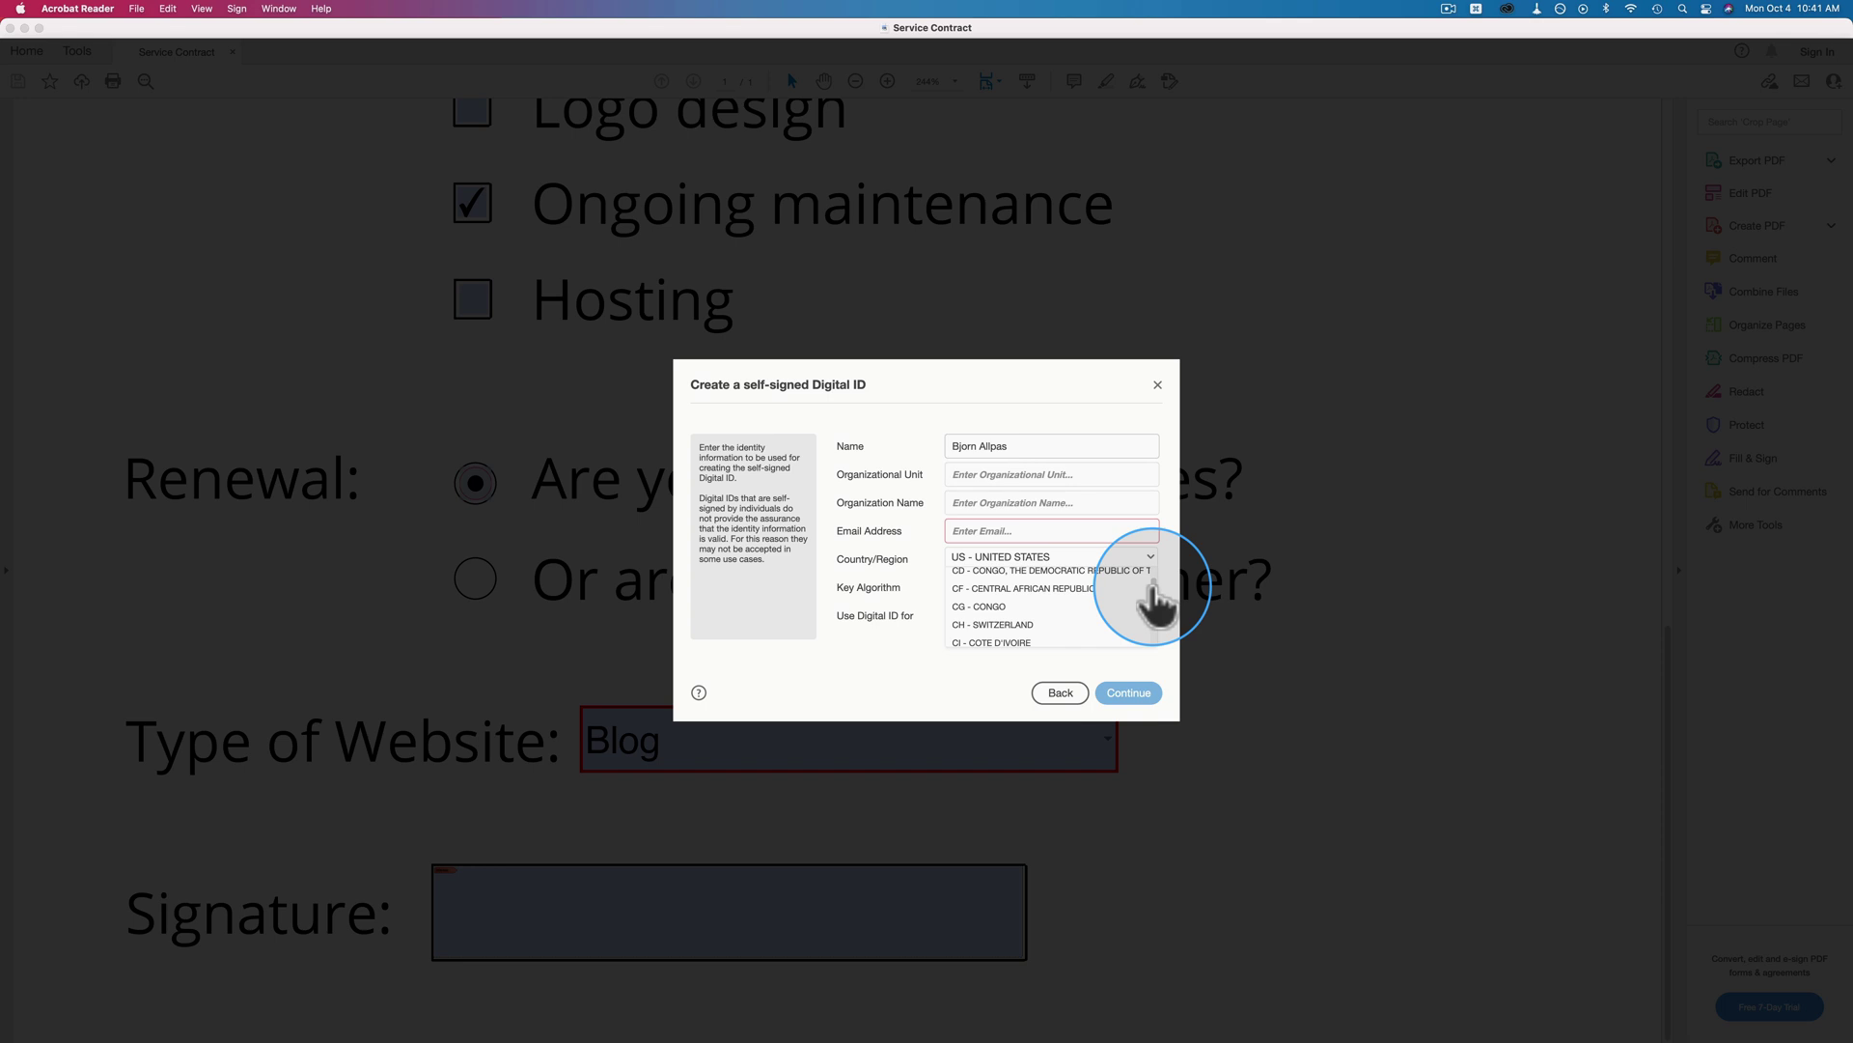
scroll(1156, 609, up, 3)
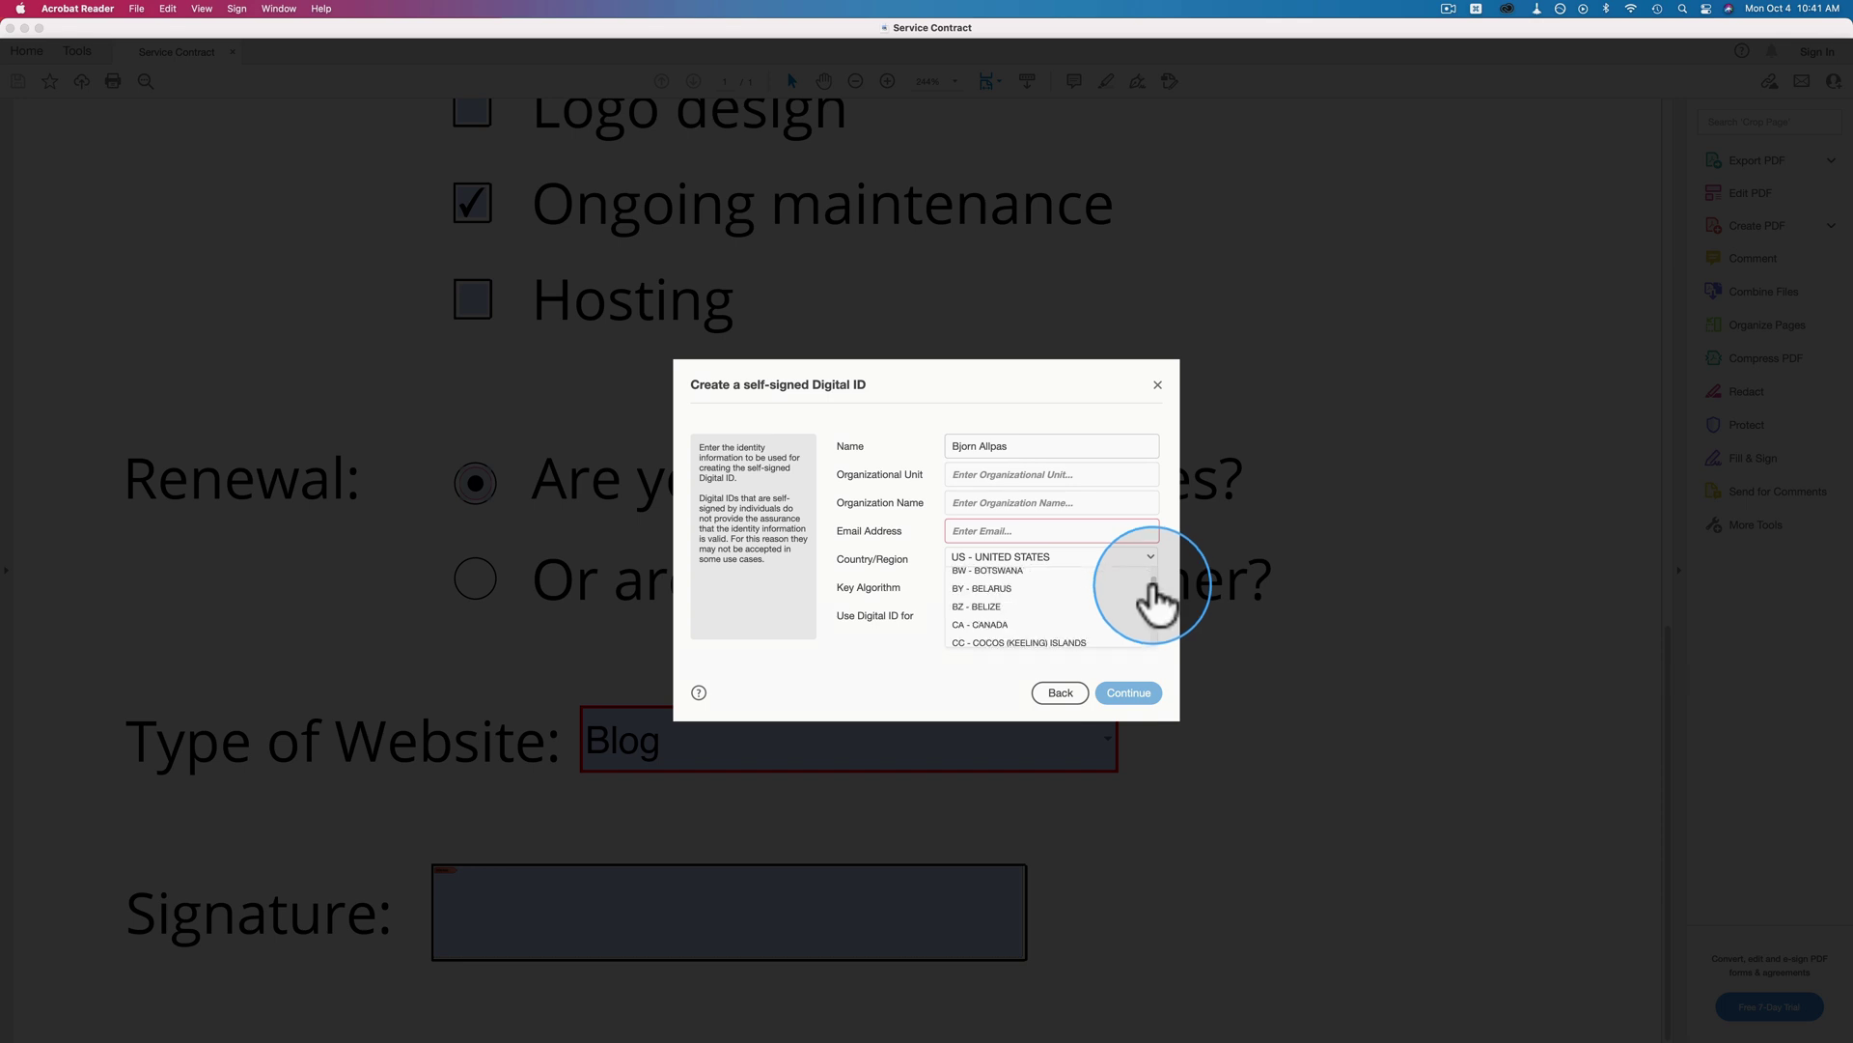
click(1002, 626)
Keep 2048-bit RSA, use the ID for signatures and data encryption, and enter the e-mail address.
click(970, 586)
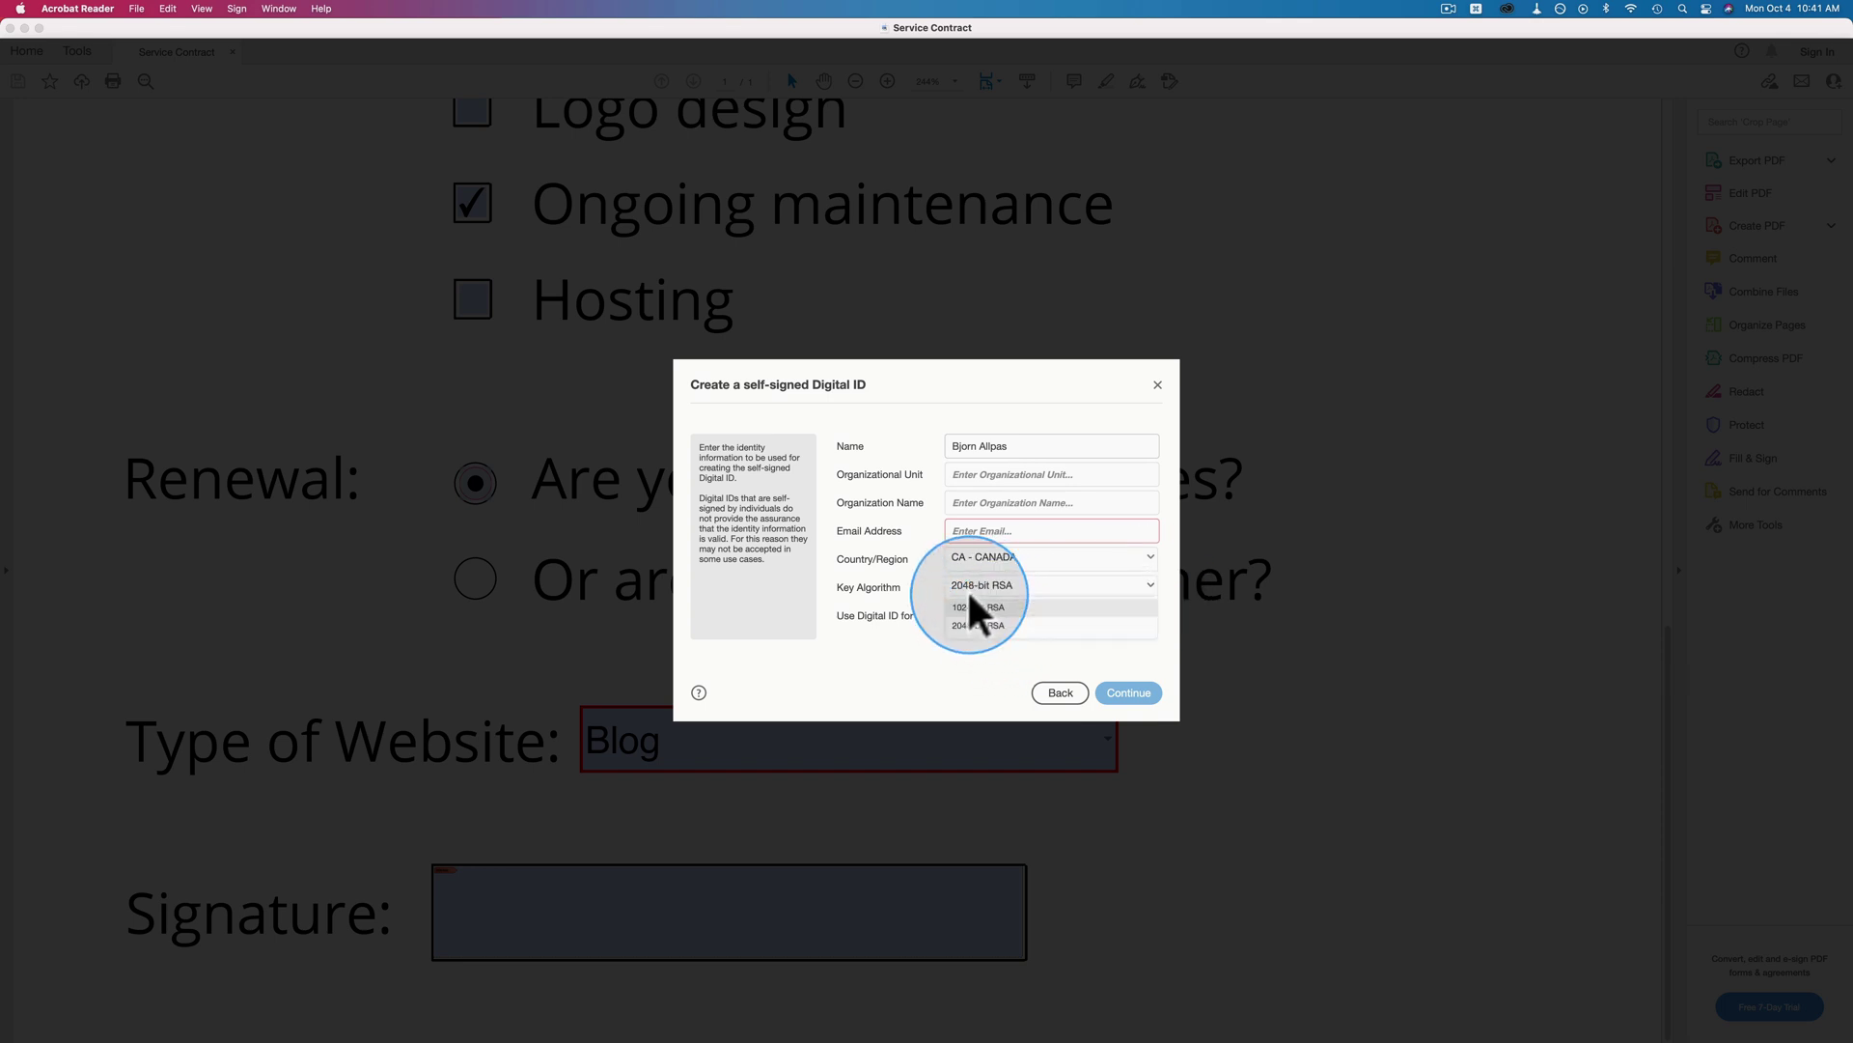
click(912, 595)
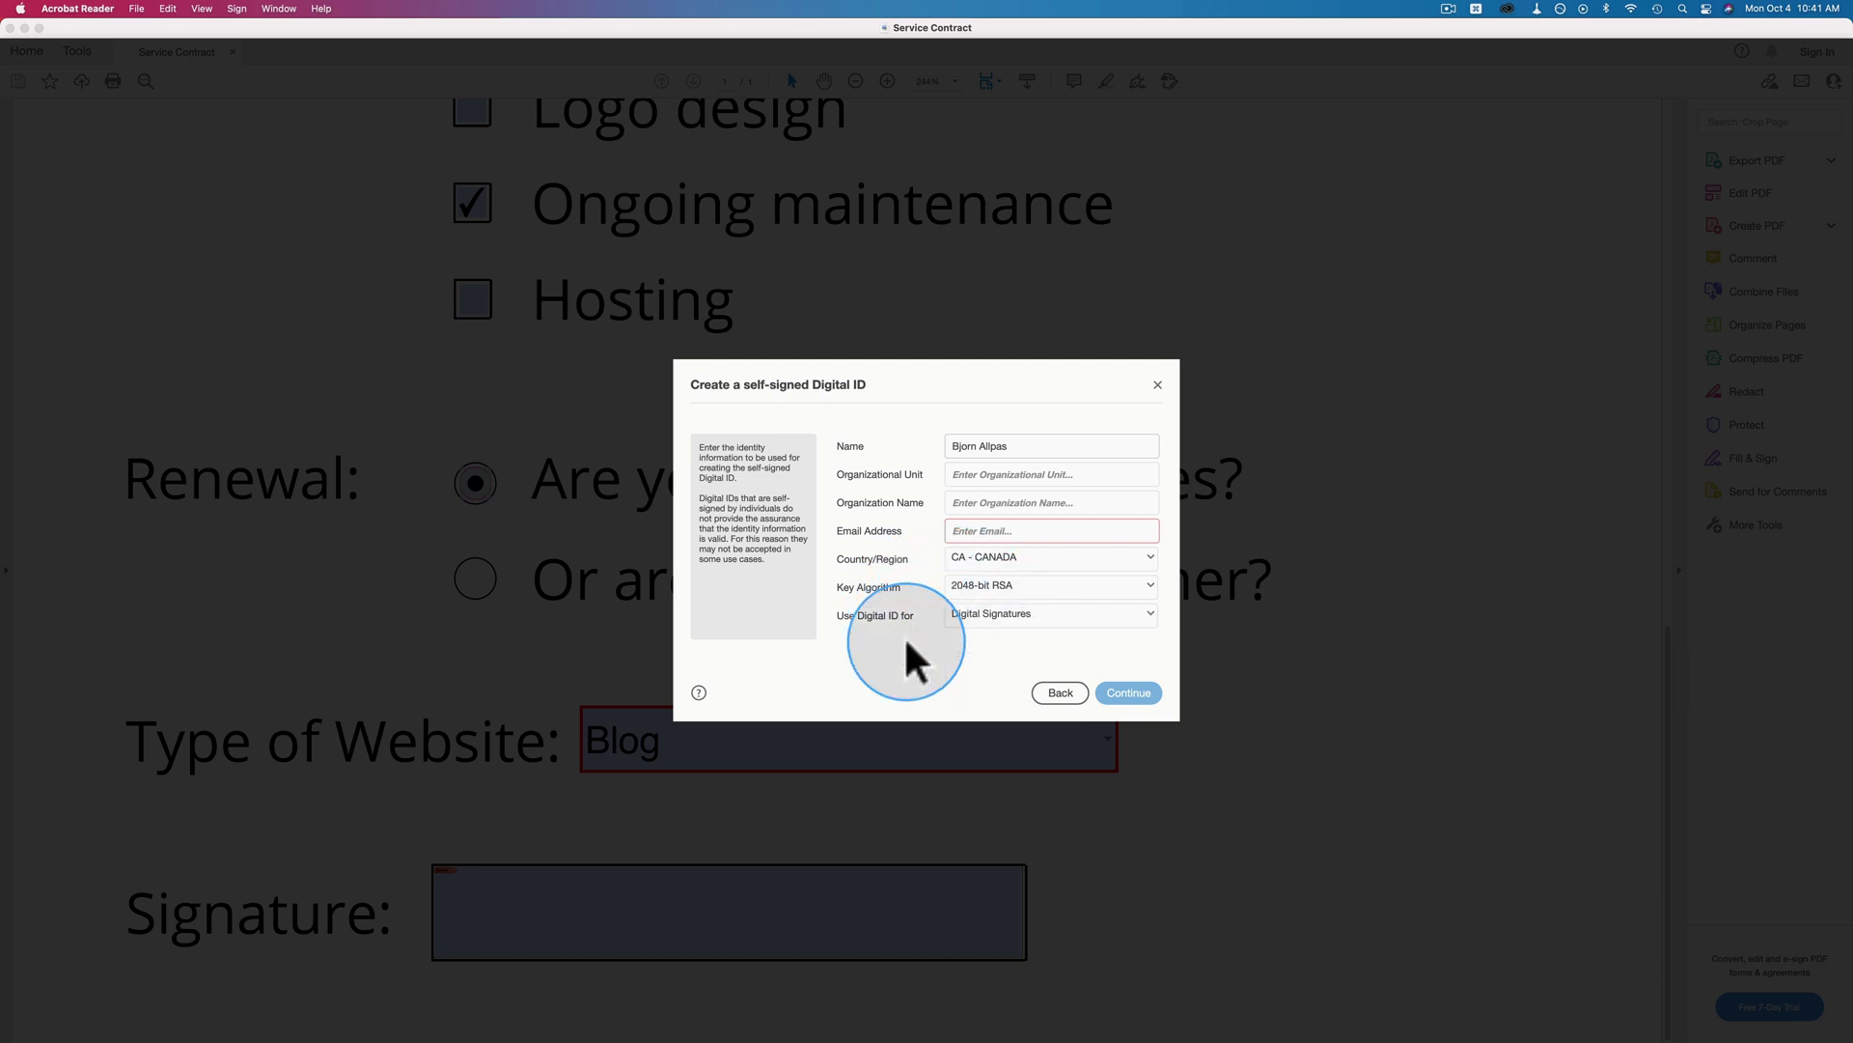
click(989, 616)
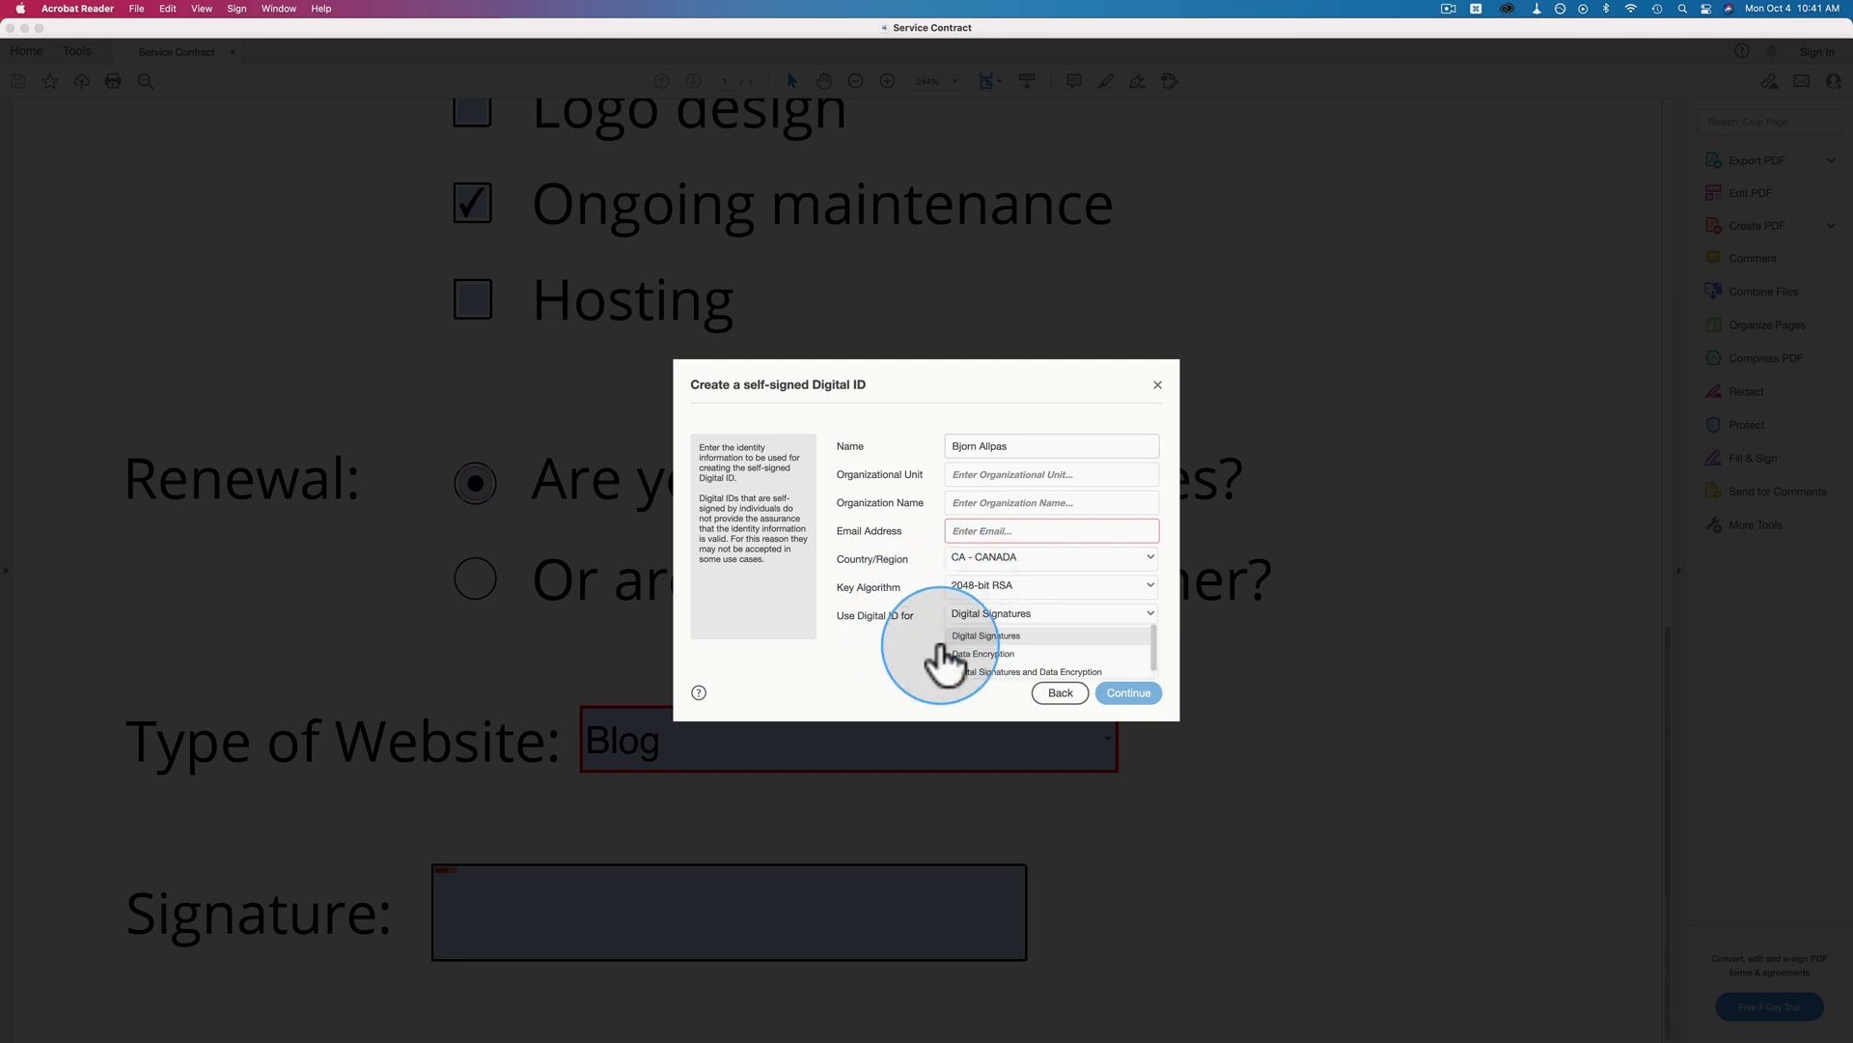
click(999, 664)
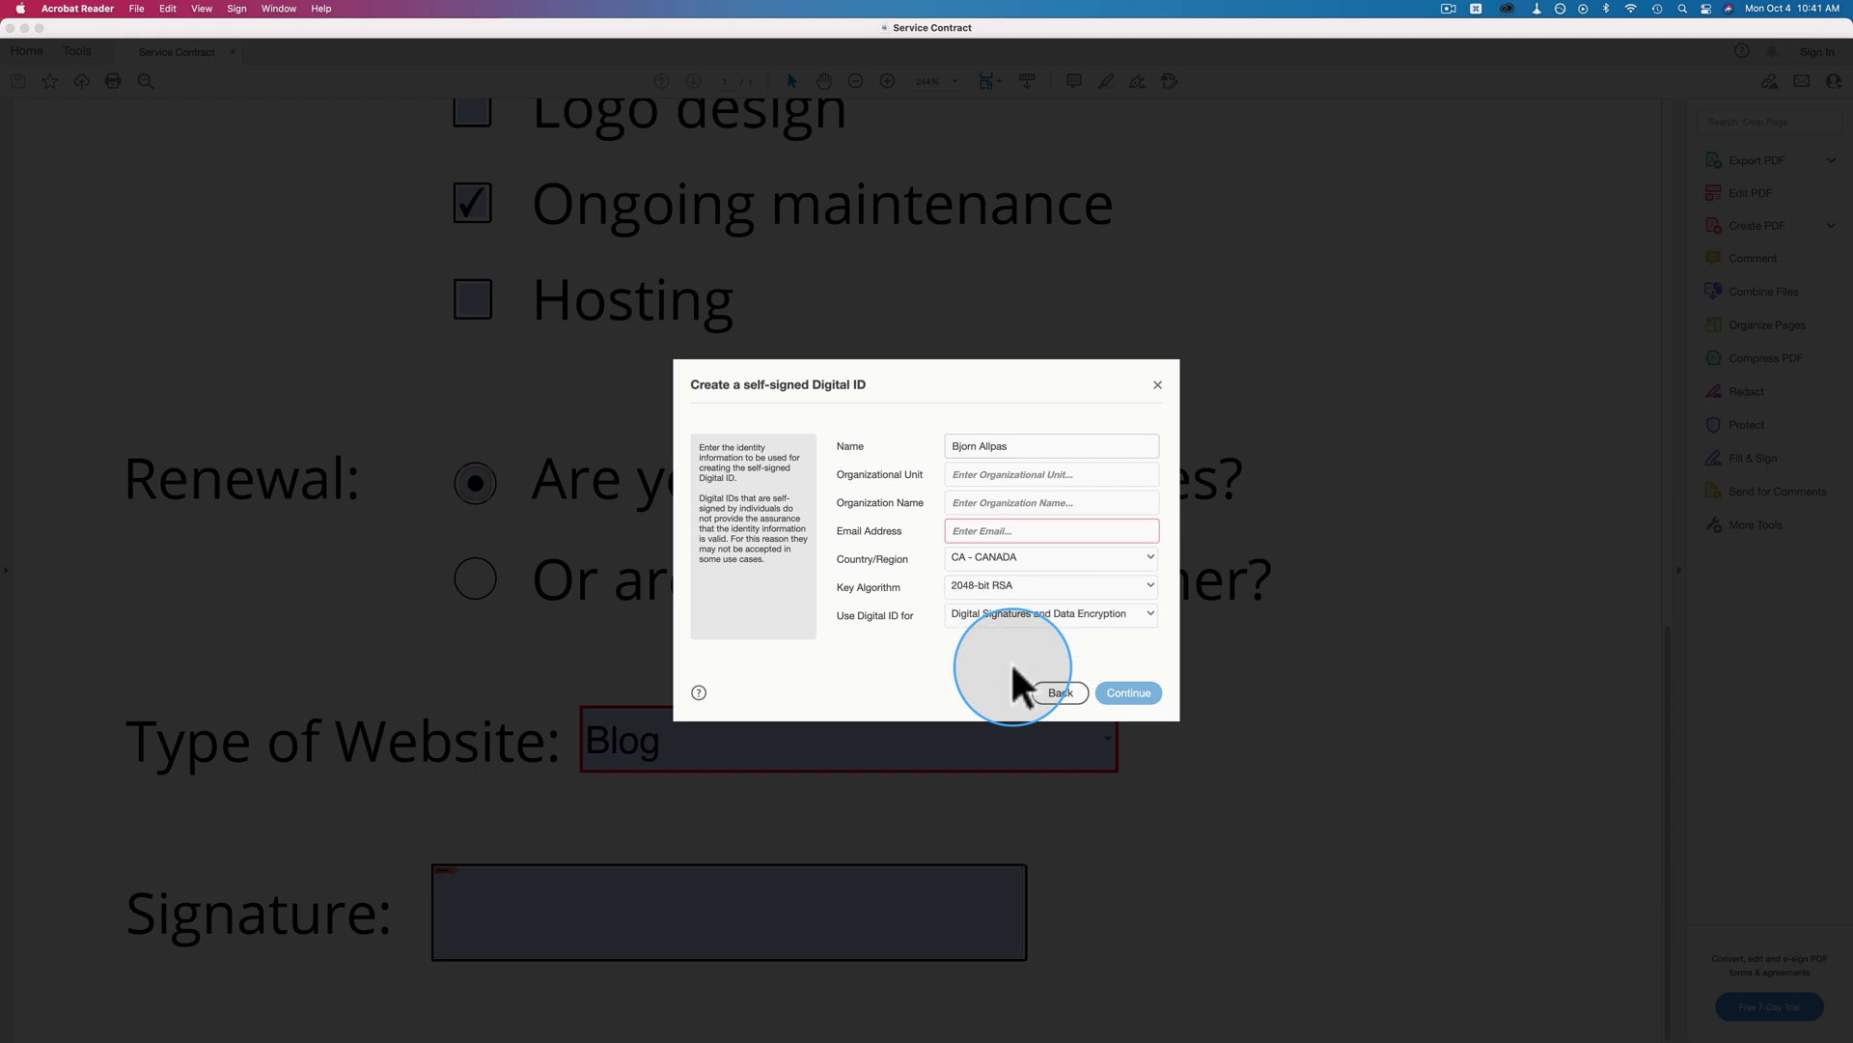
click(994, 473)
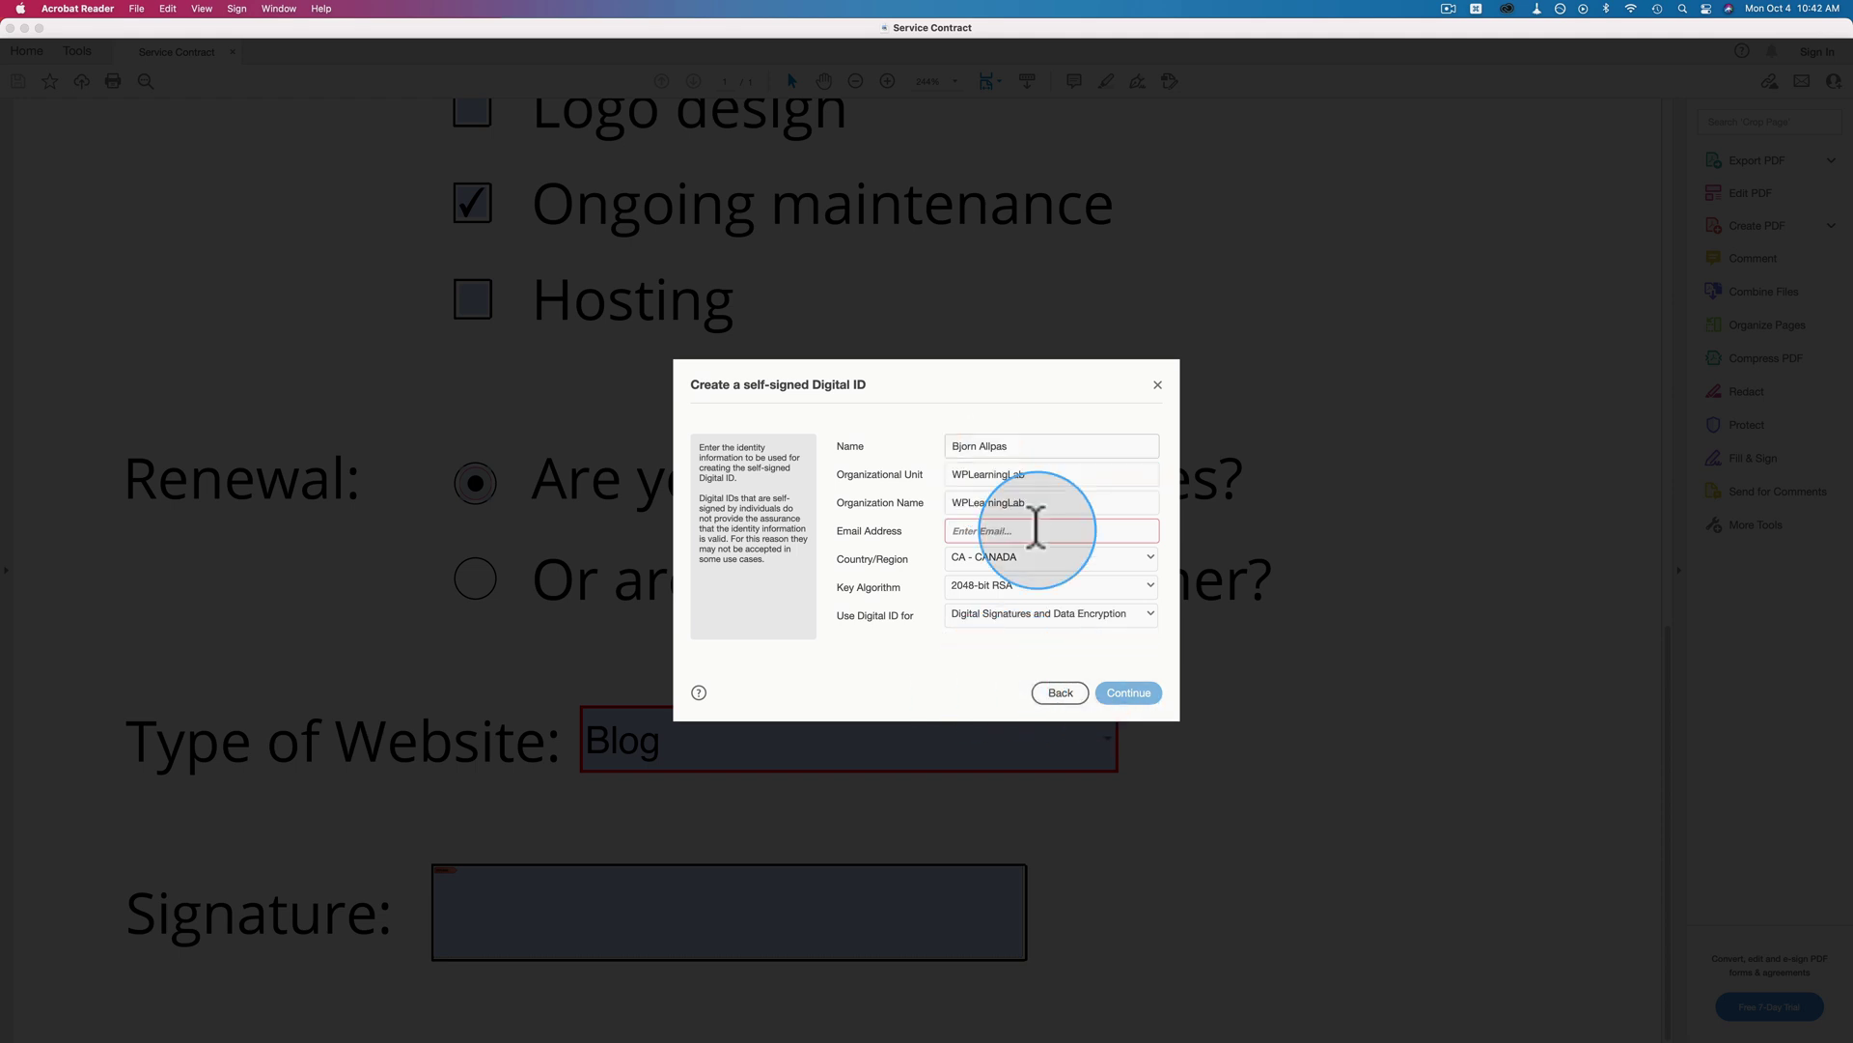
click(1034, 530)
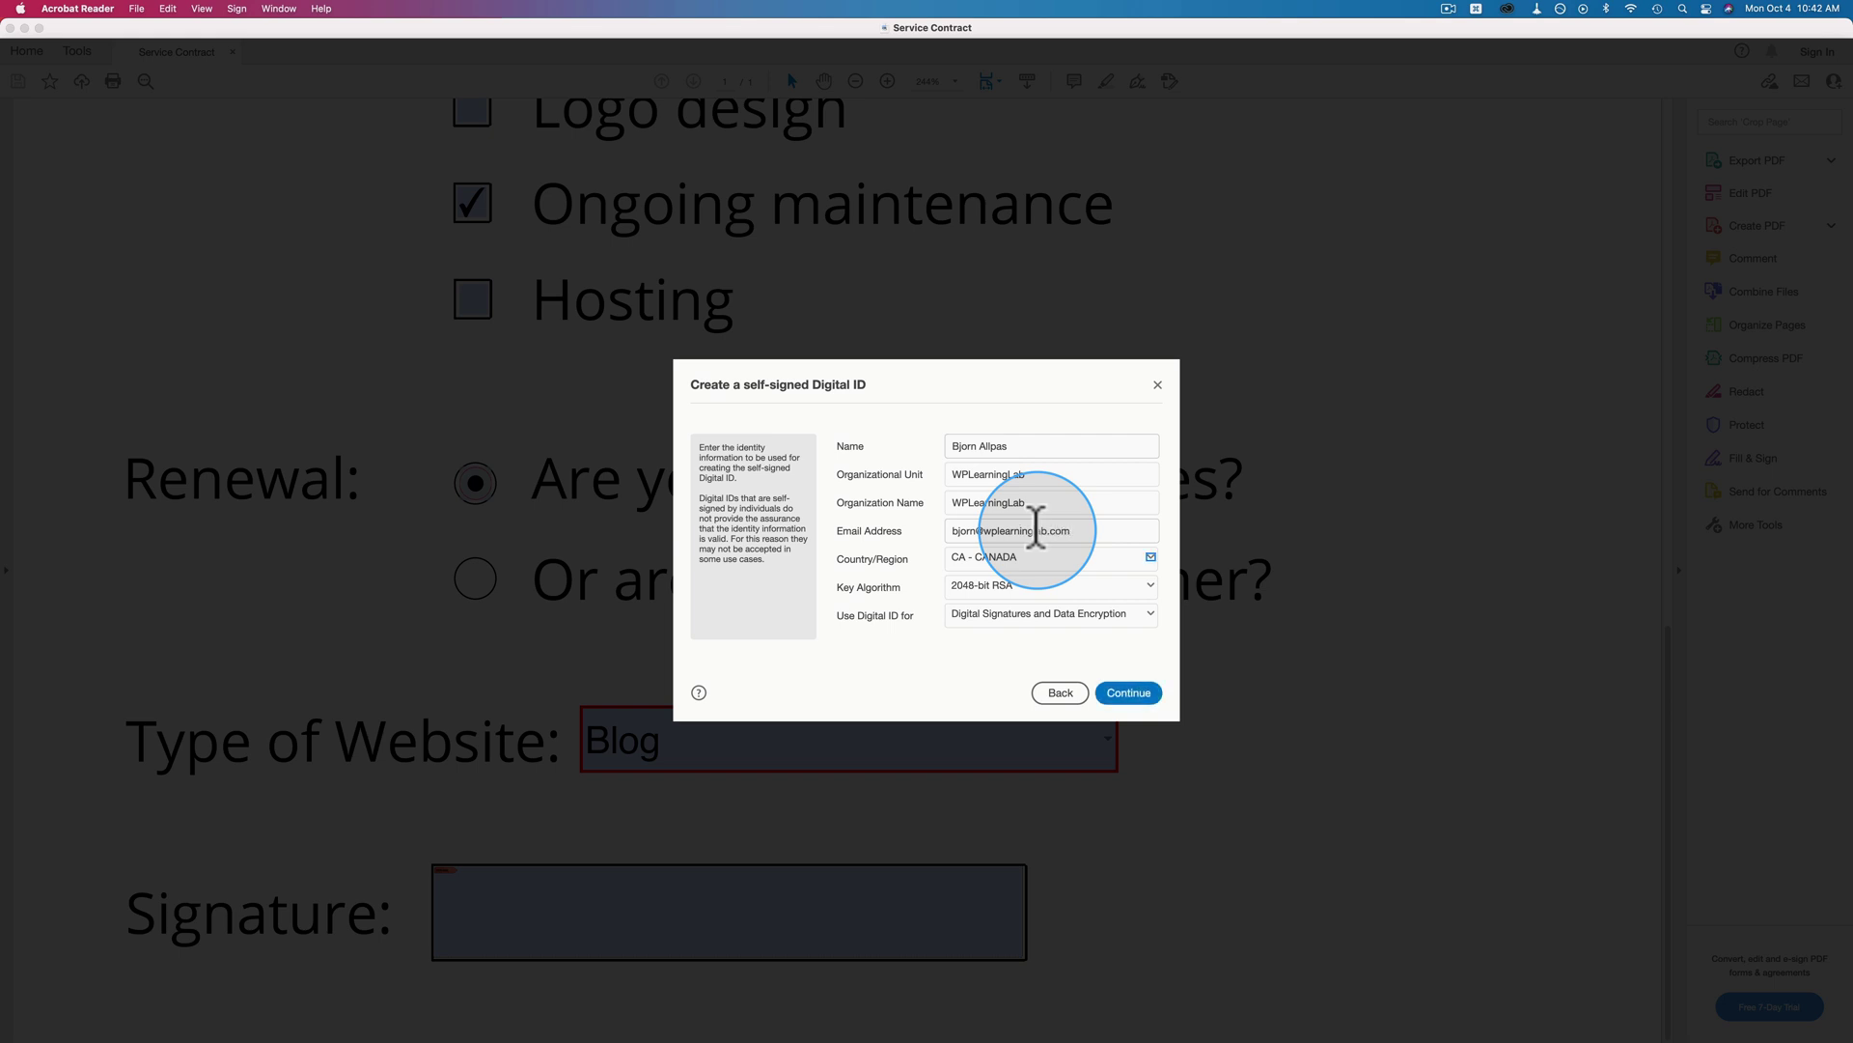
Continue to the password step, then step back to choosing the digital ID type.
click(1127, 692)
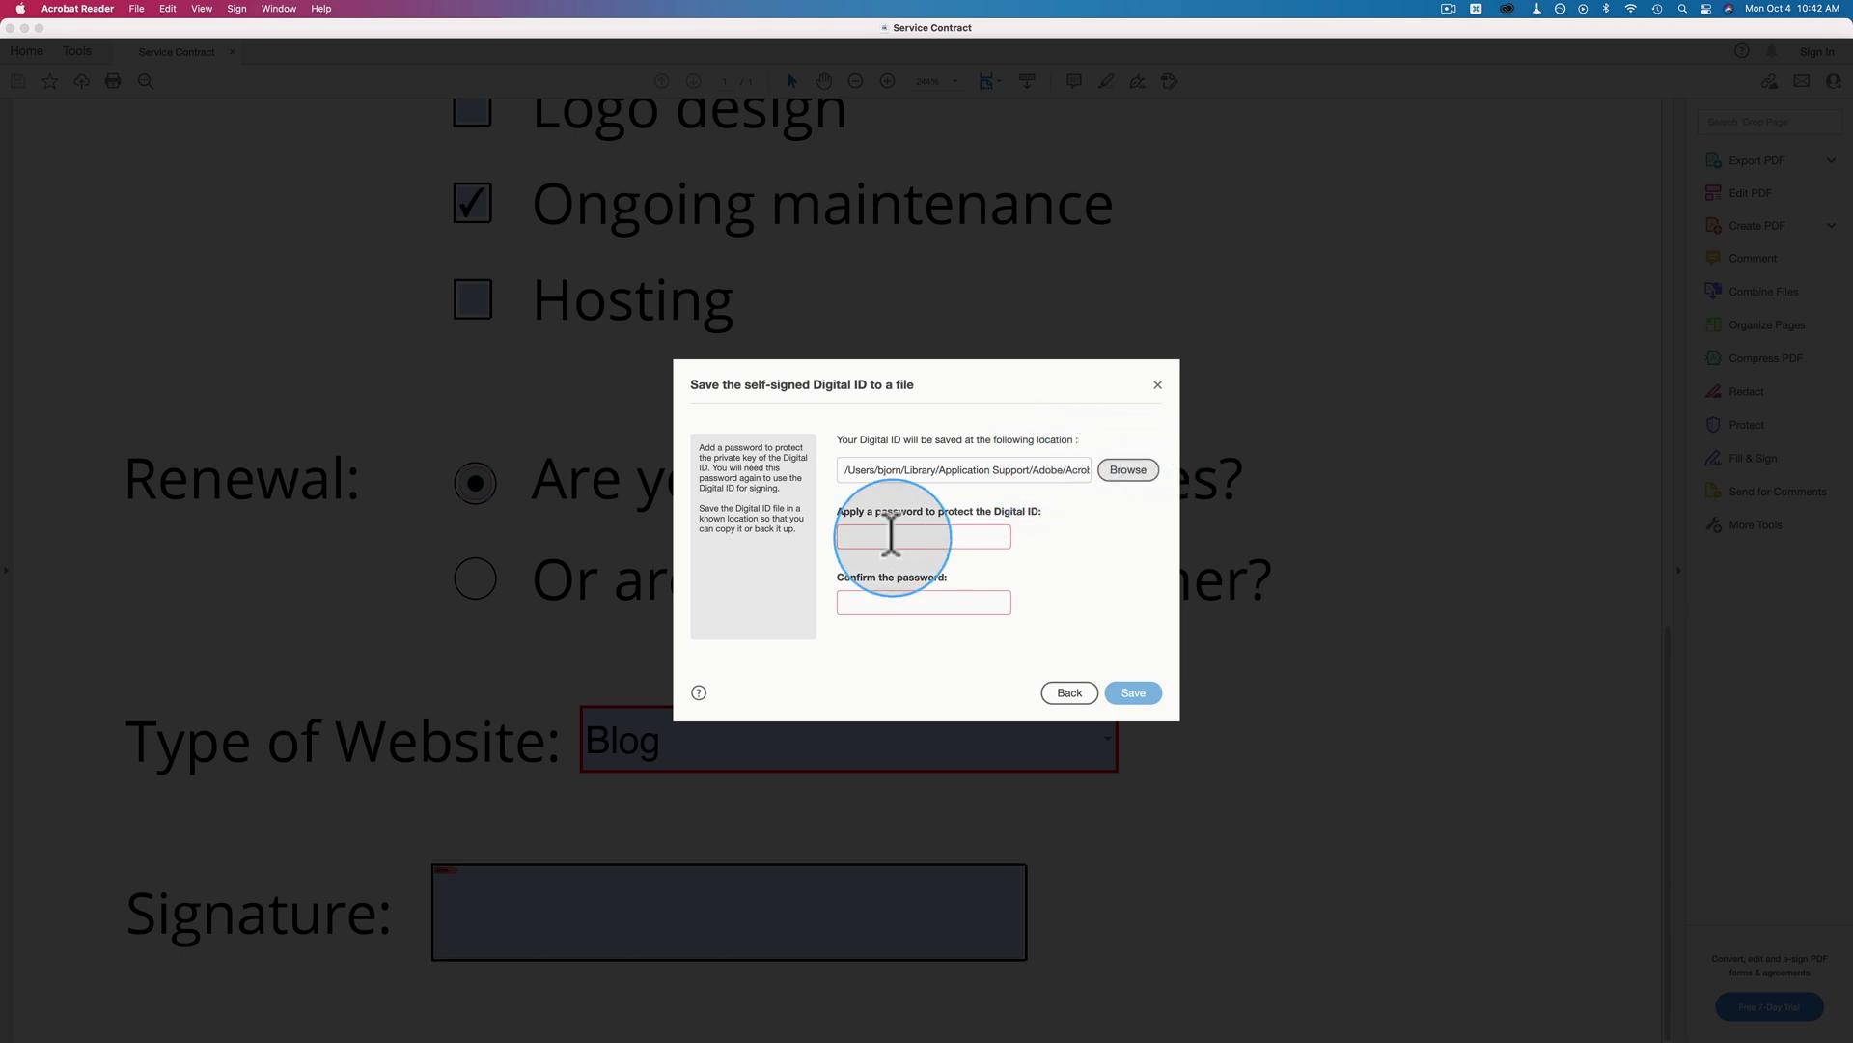
click(911, 600)
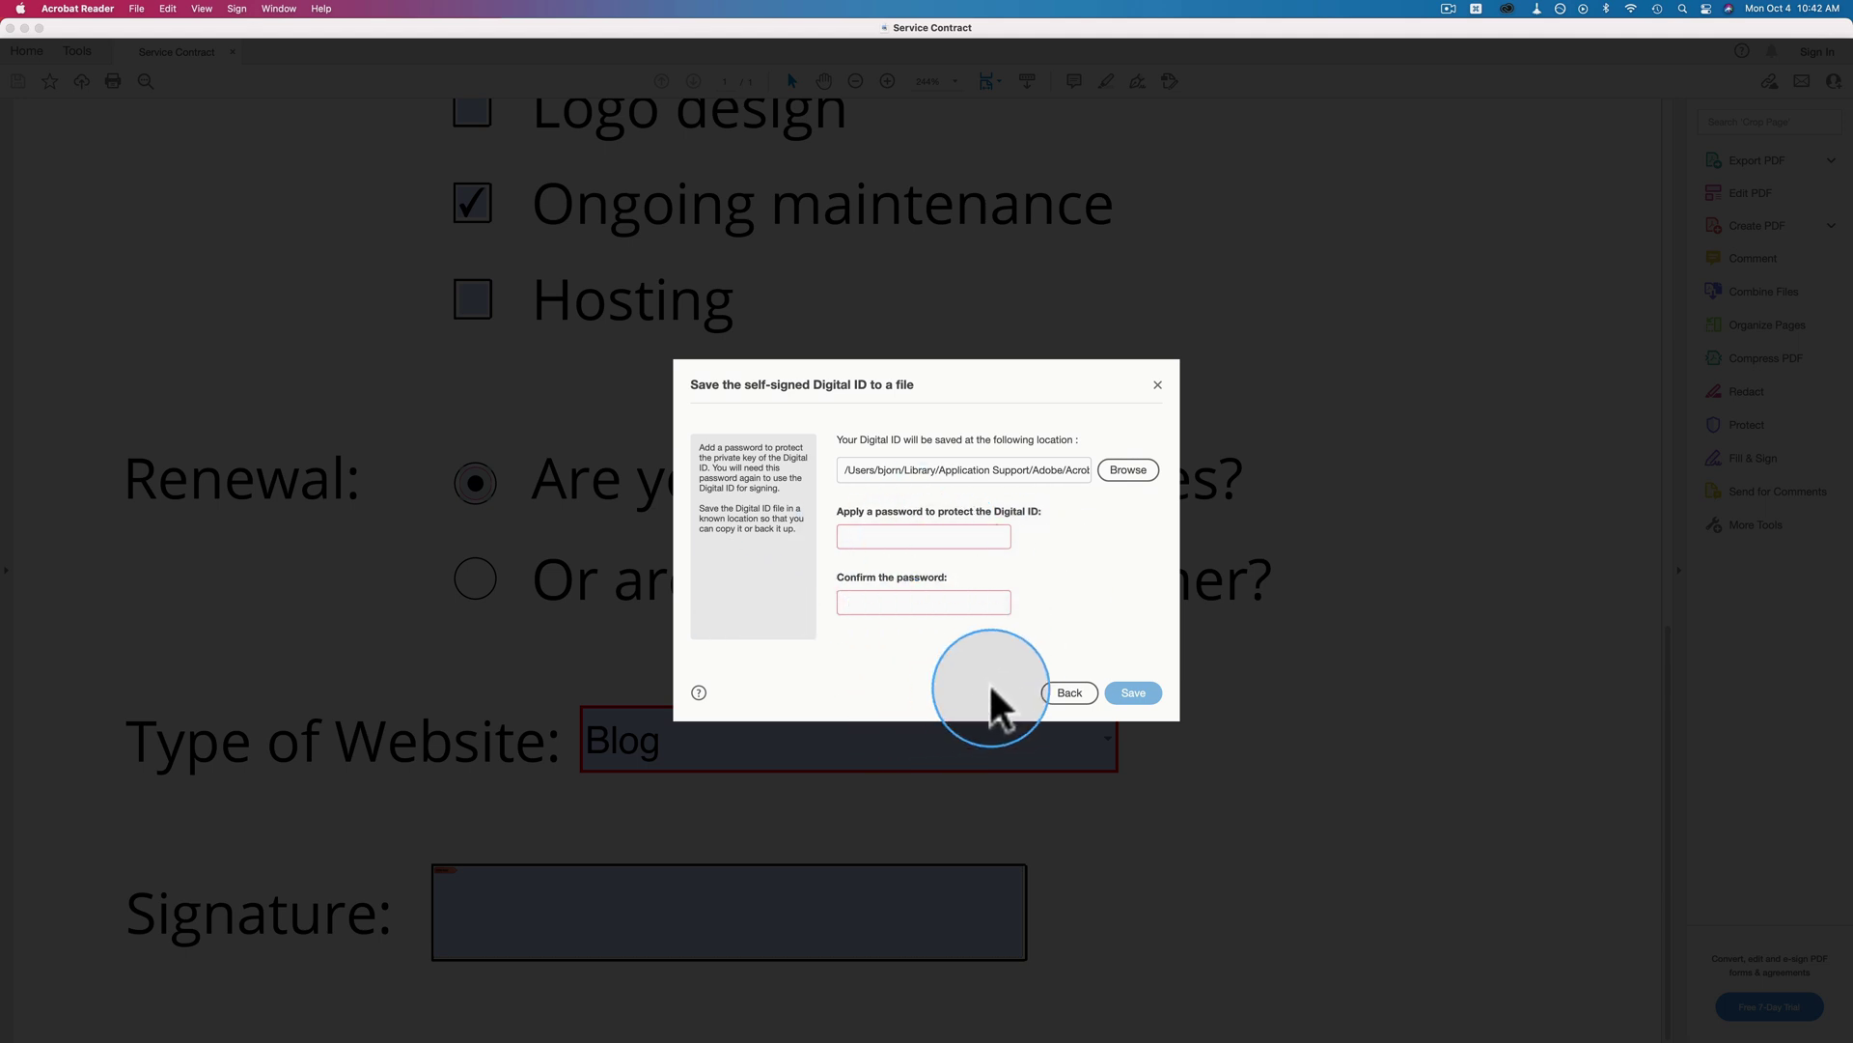
click(1068, 695)
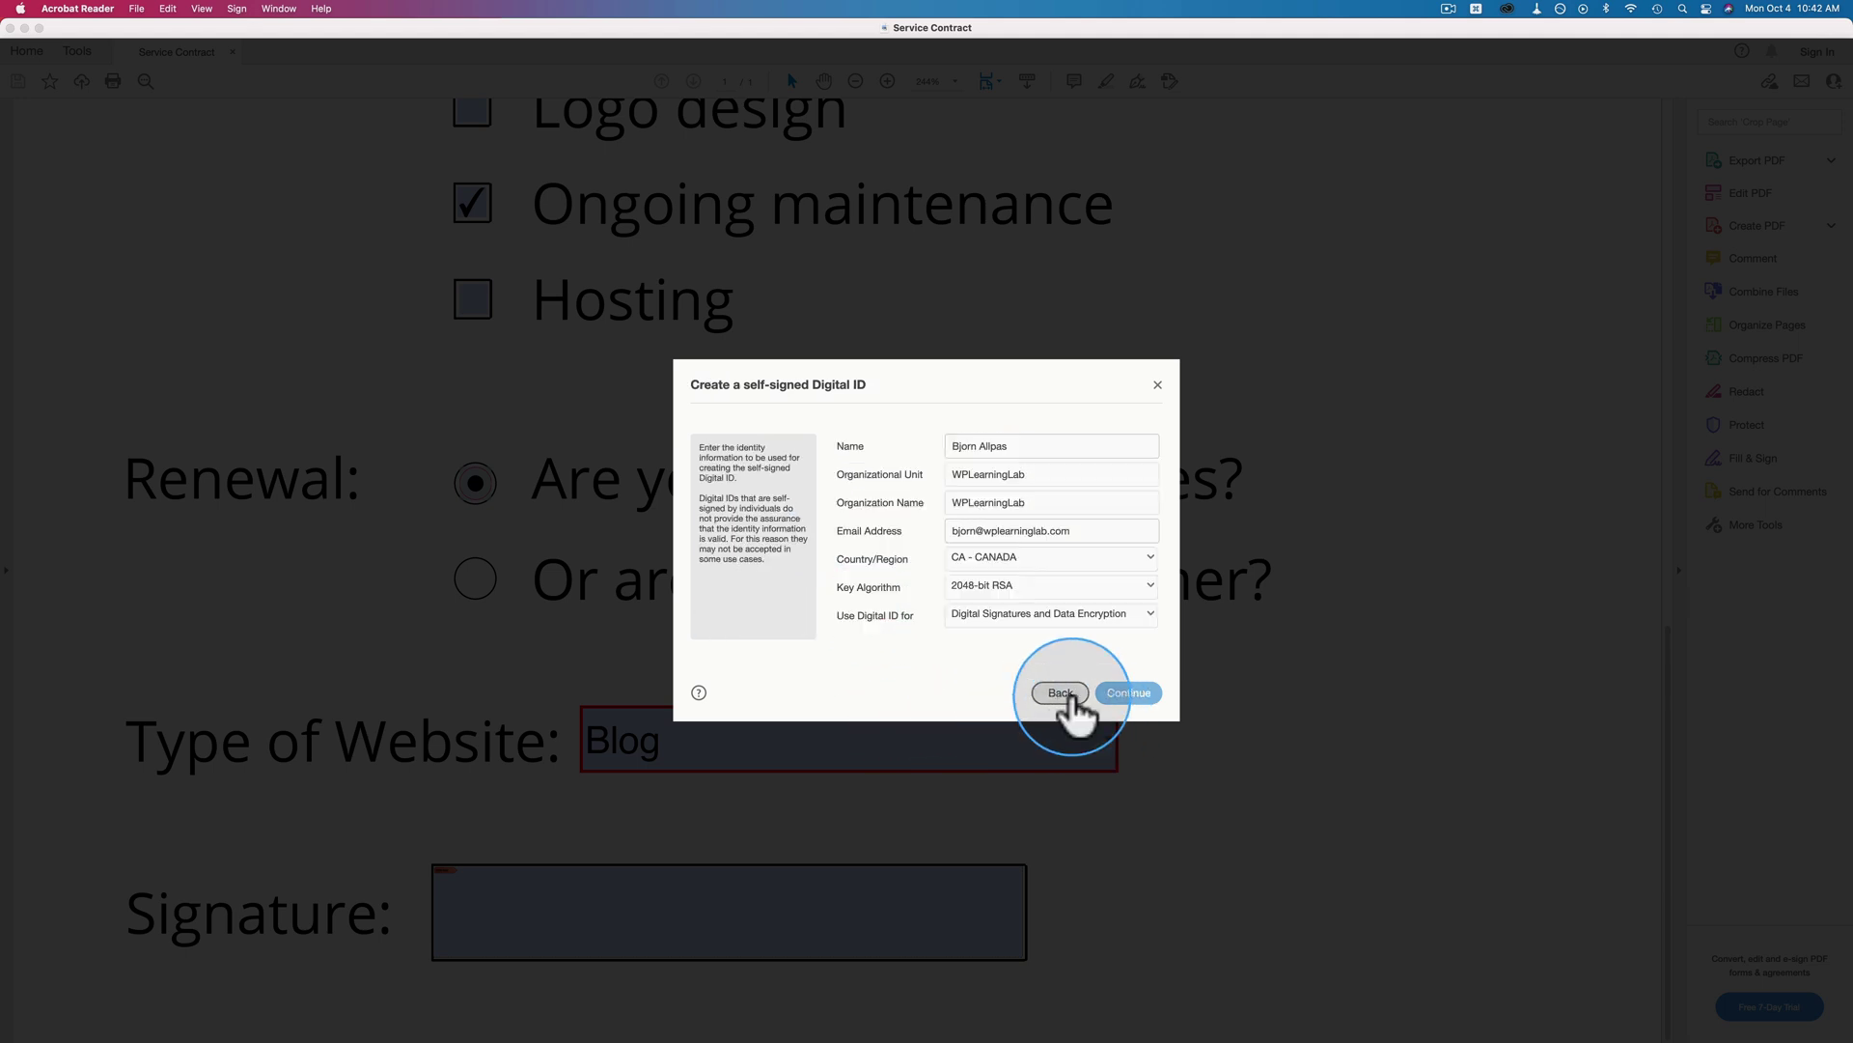
click(1064, 697)
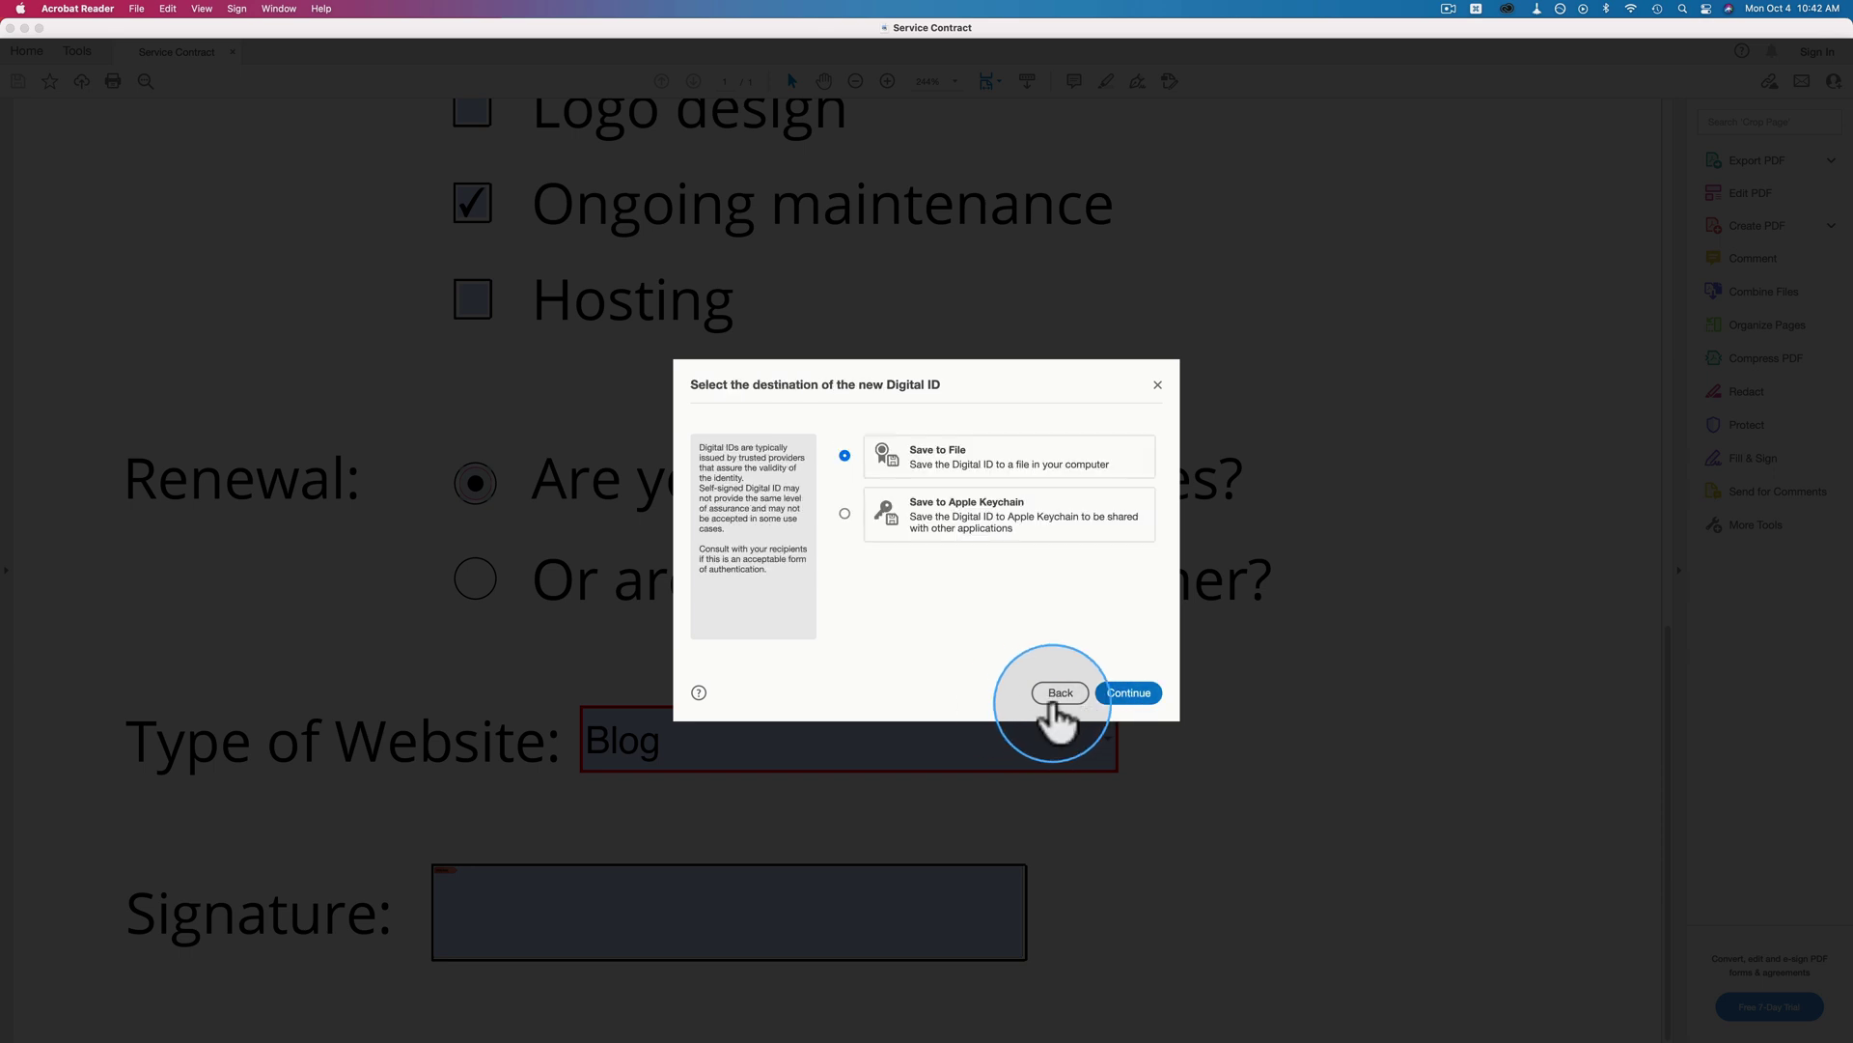
click(1054, 699)
Cancel the digital ID setup dialog.
click(1057, 693)
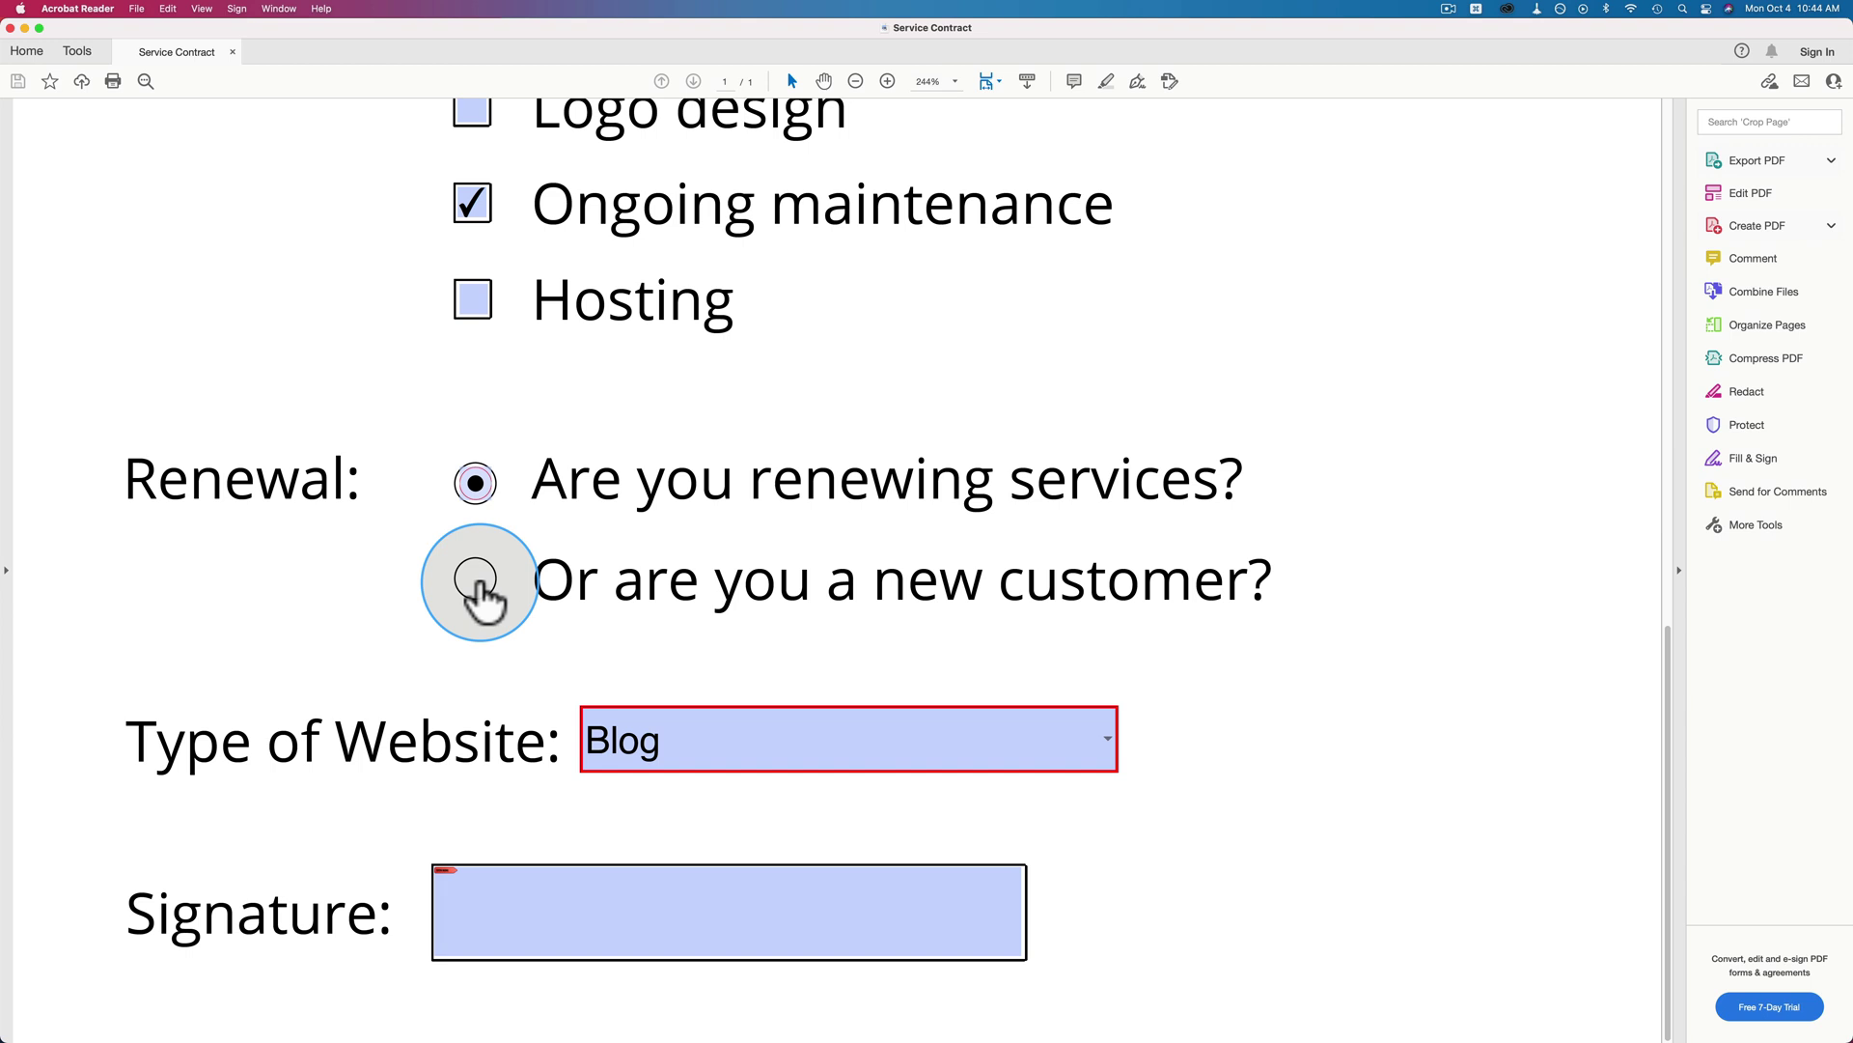
Tick Hosting, save the contract, then tick Logo design as well.
click(473, 300)
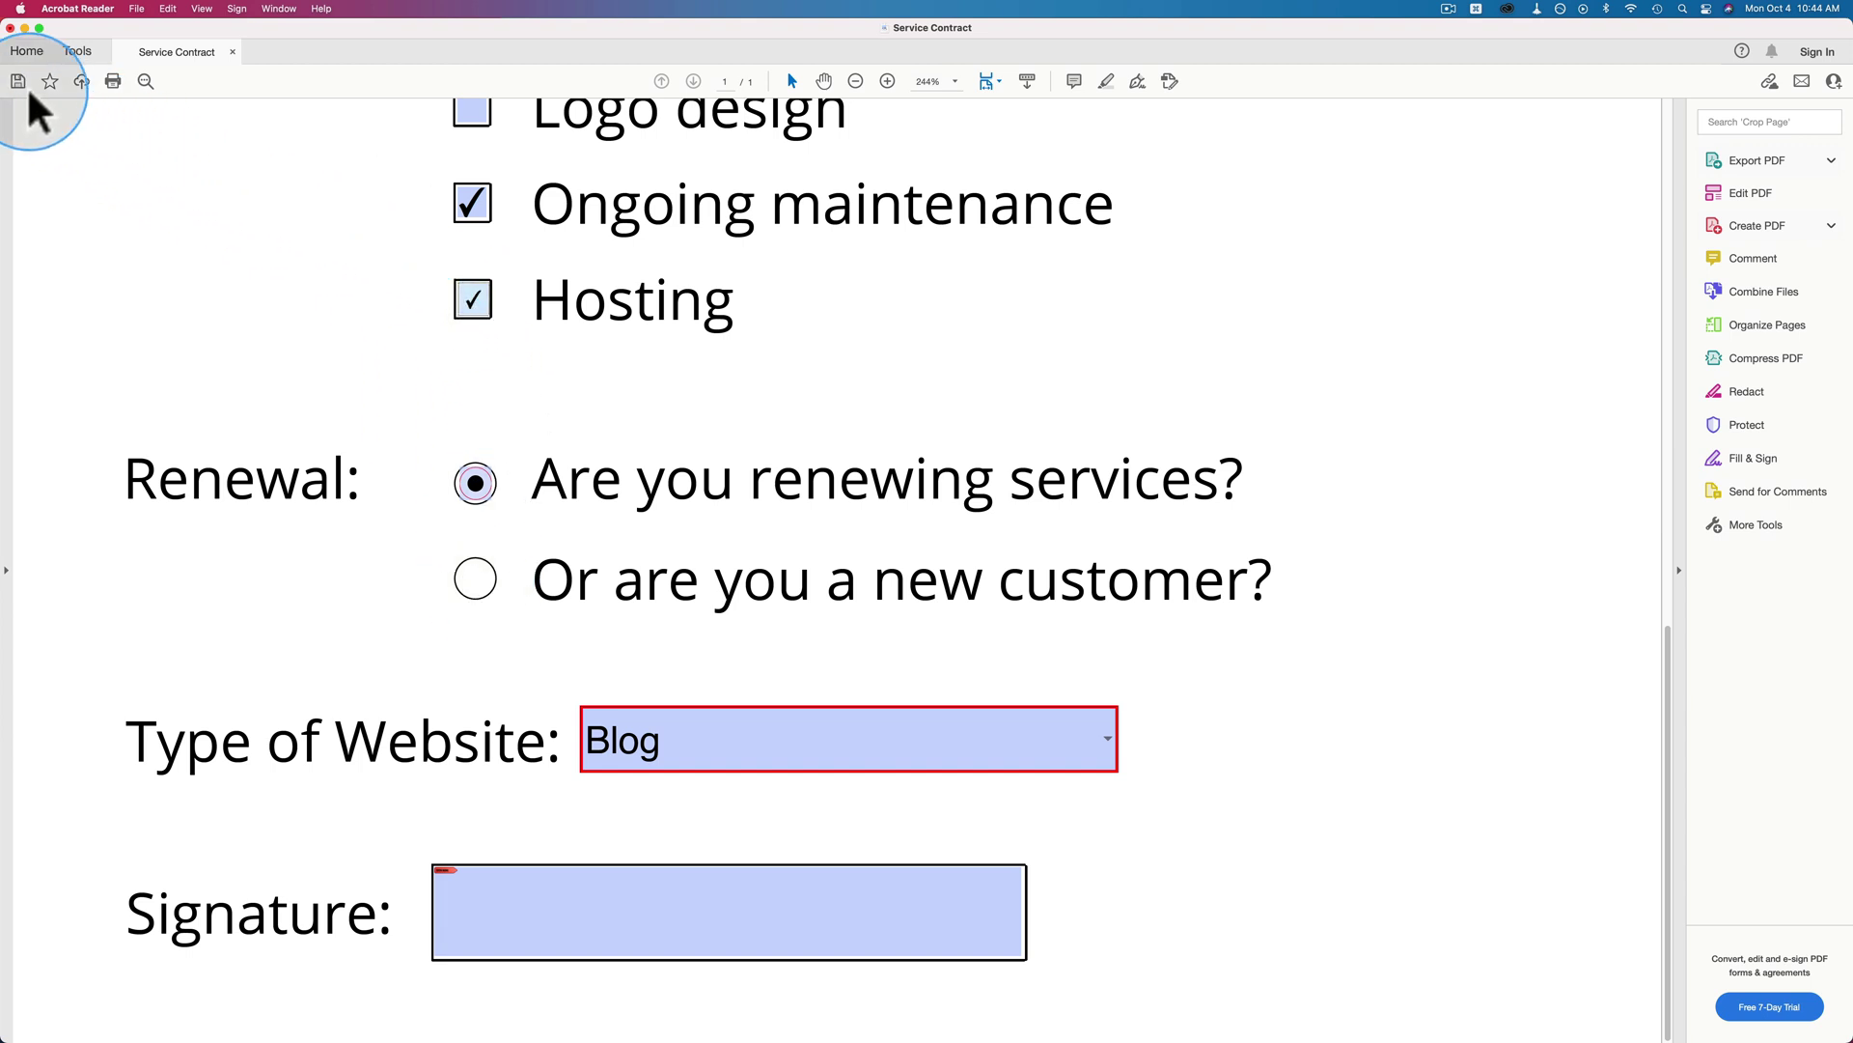
click(18, 83)
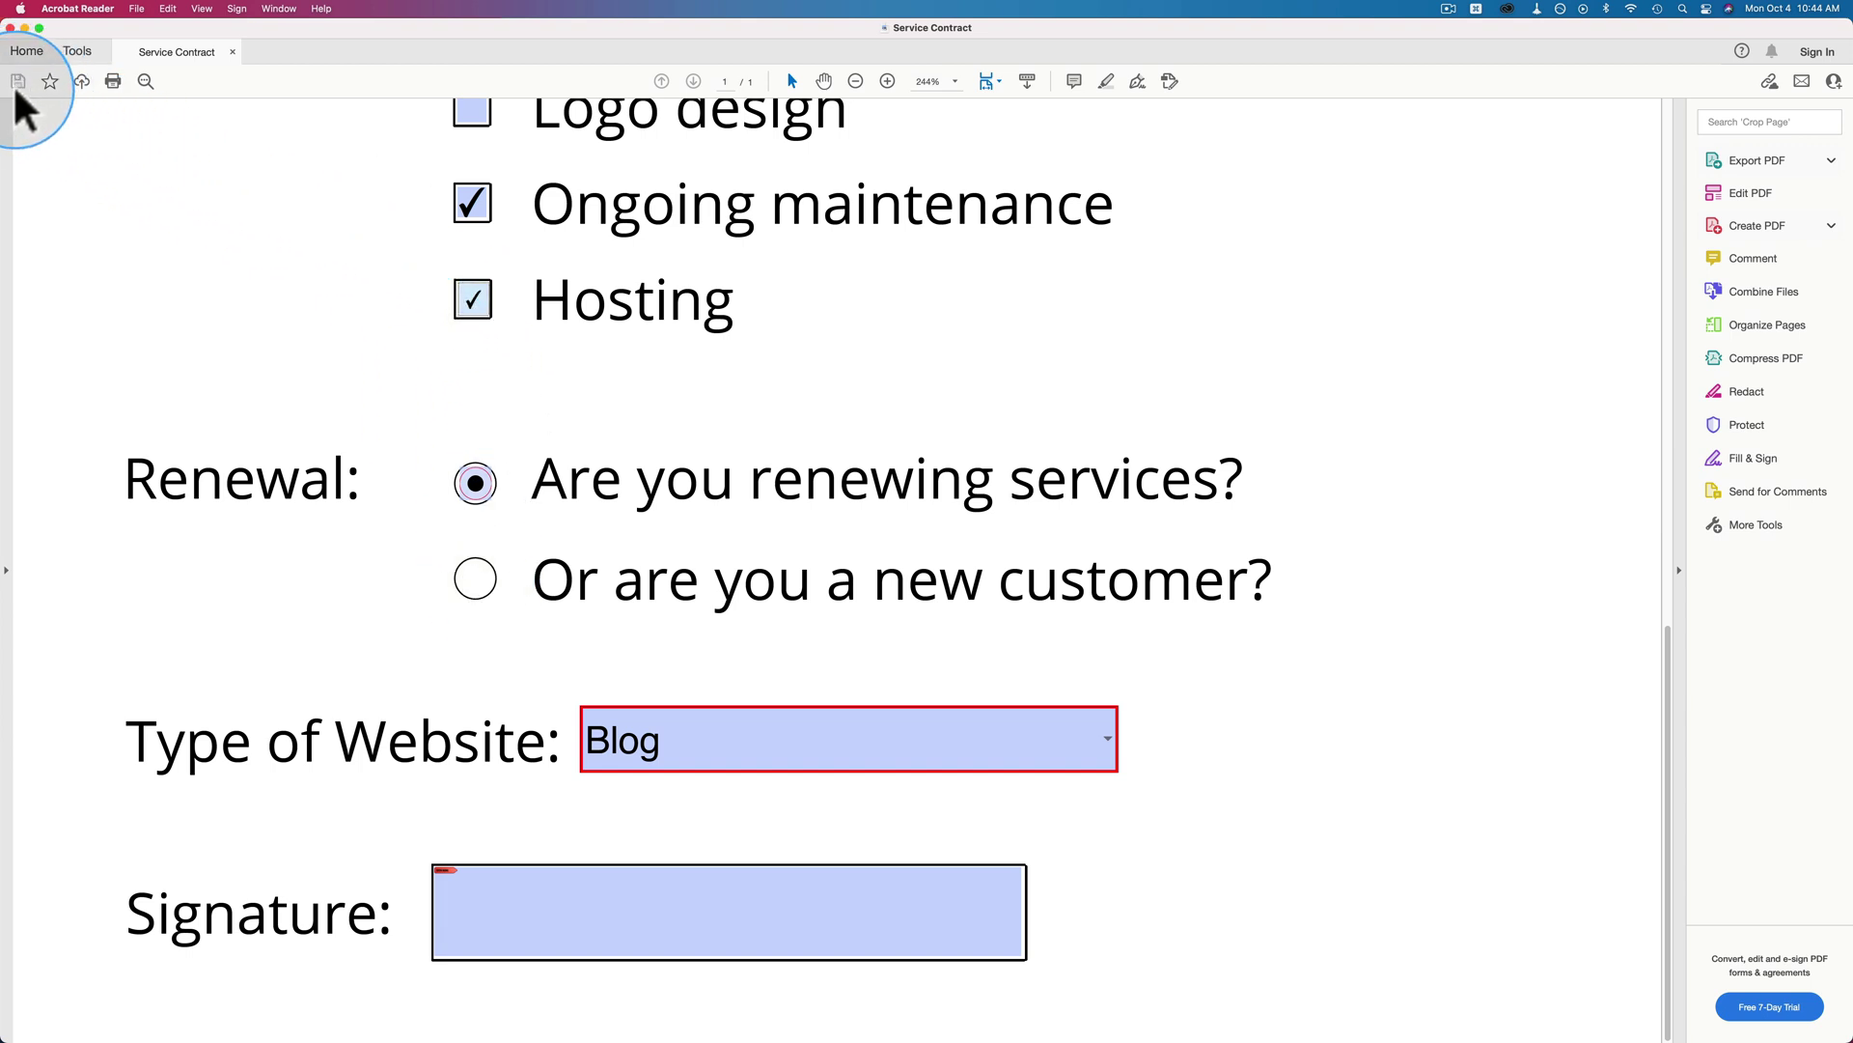
scroll(302, 259, up, 3)
click(470, 248)
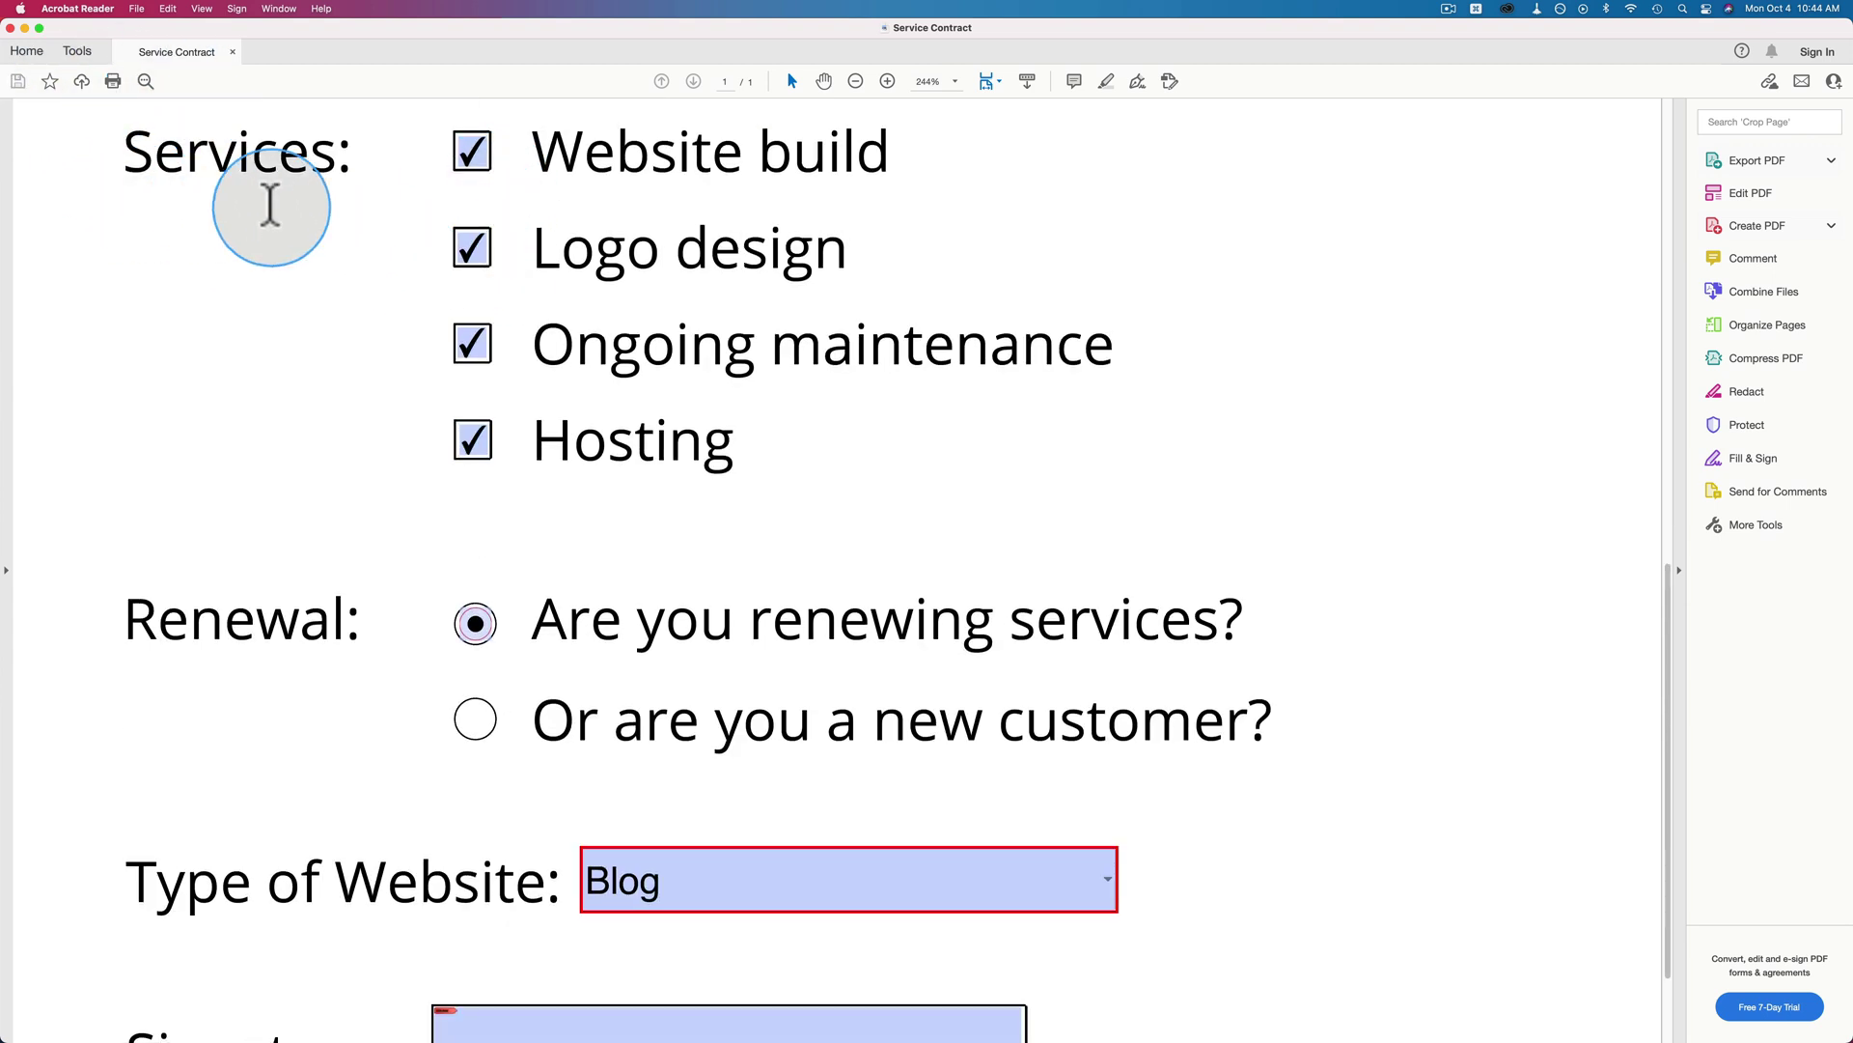
Narrow the Acrobat window, open the saved Service Contract (1).pdf in Preview, then return to Acrobat.
drag(1850, 363, 1825, 377)
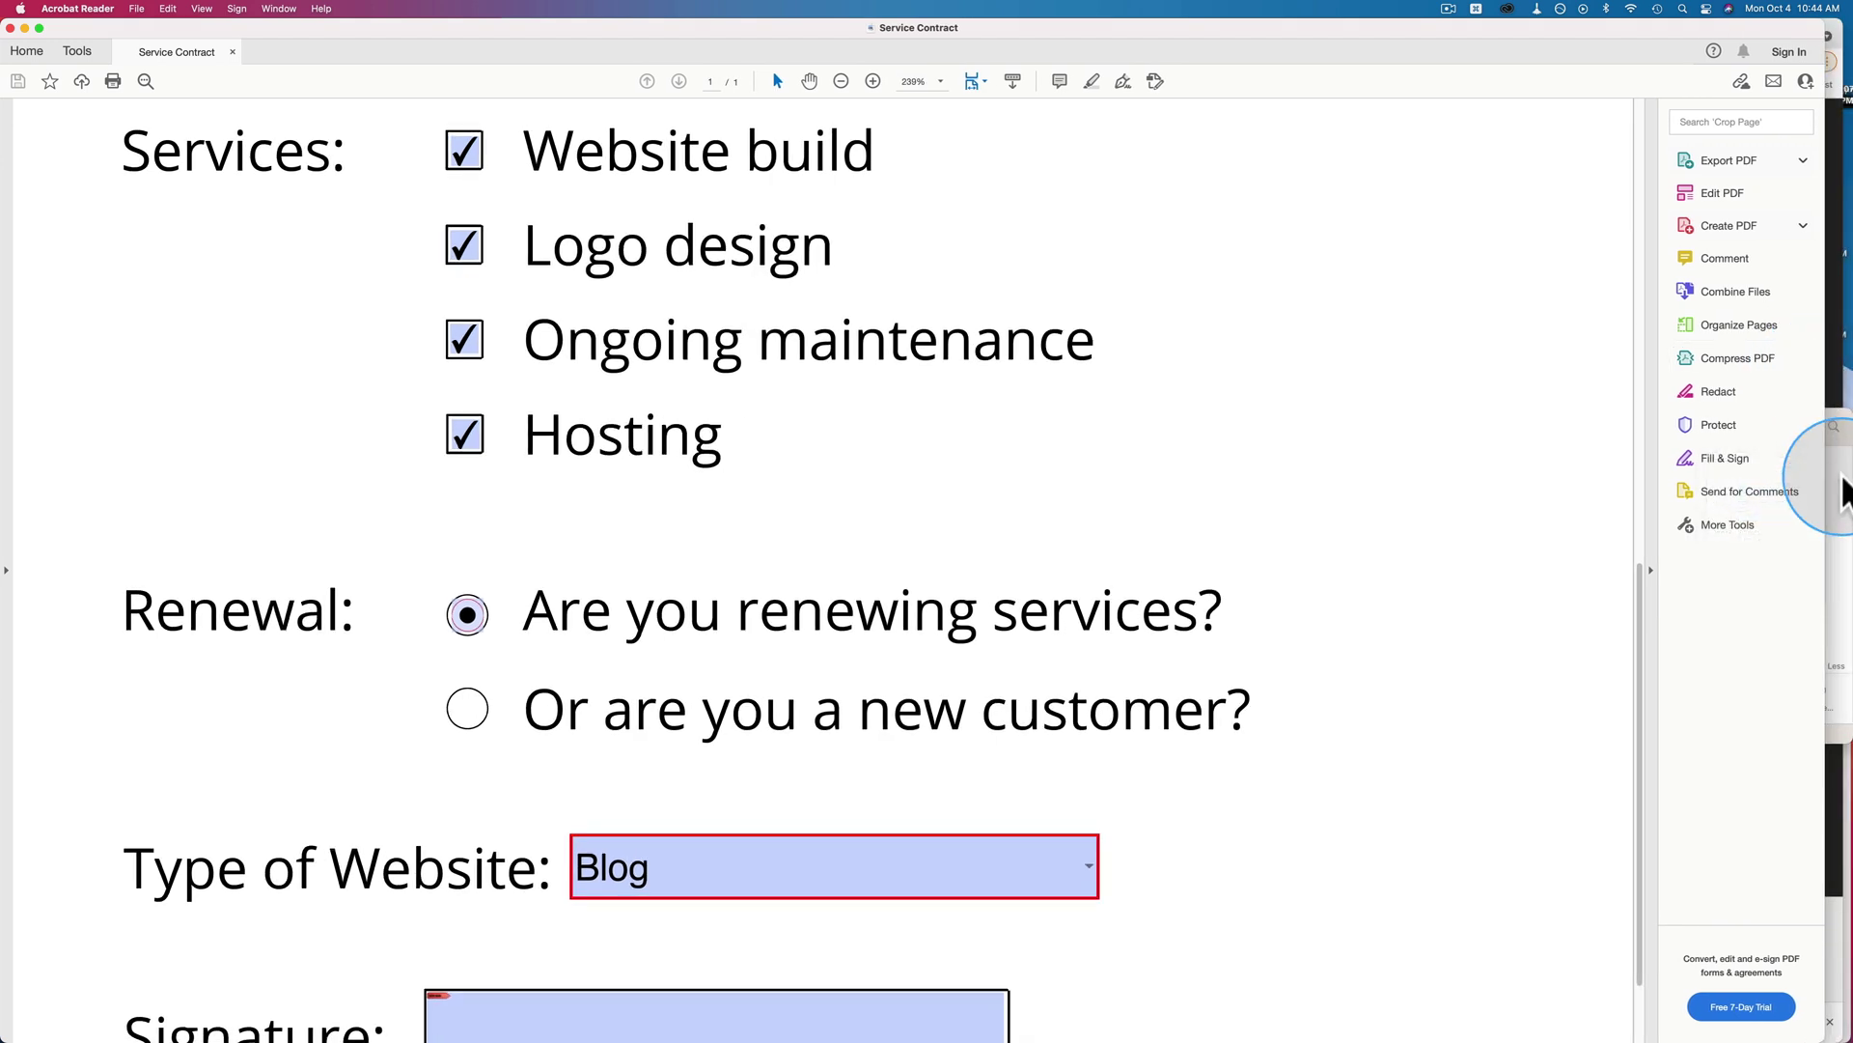
click(1843, 463)
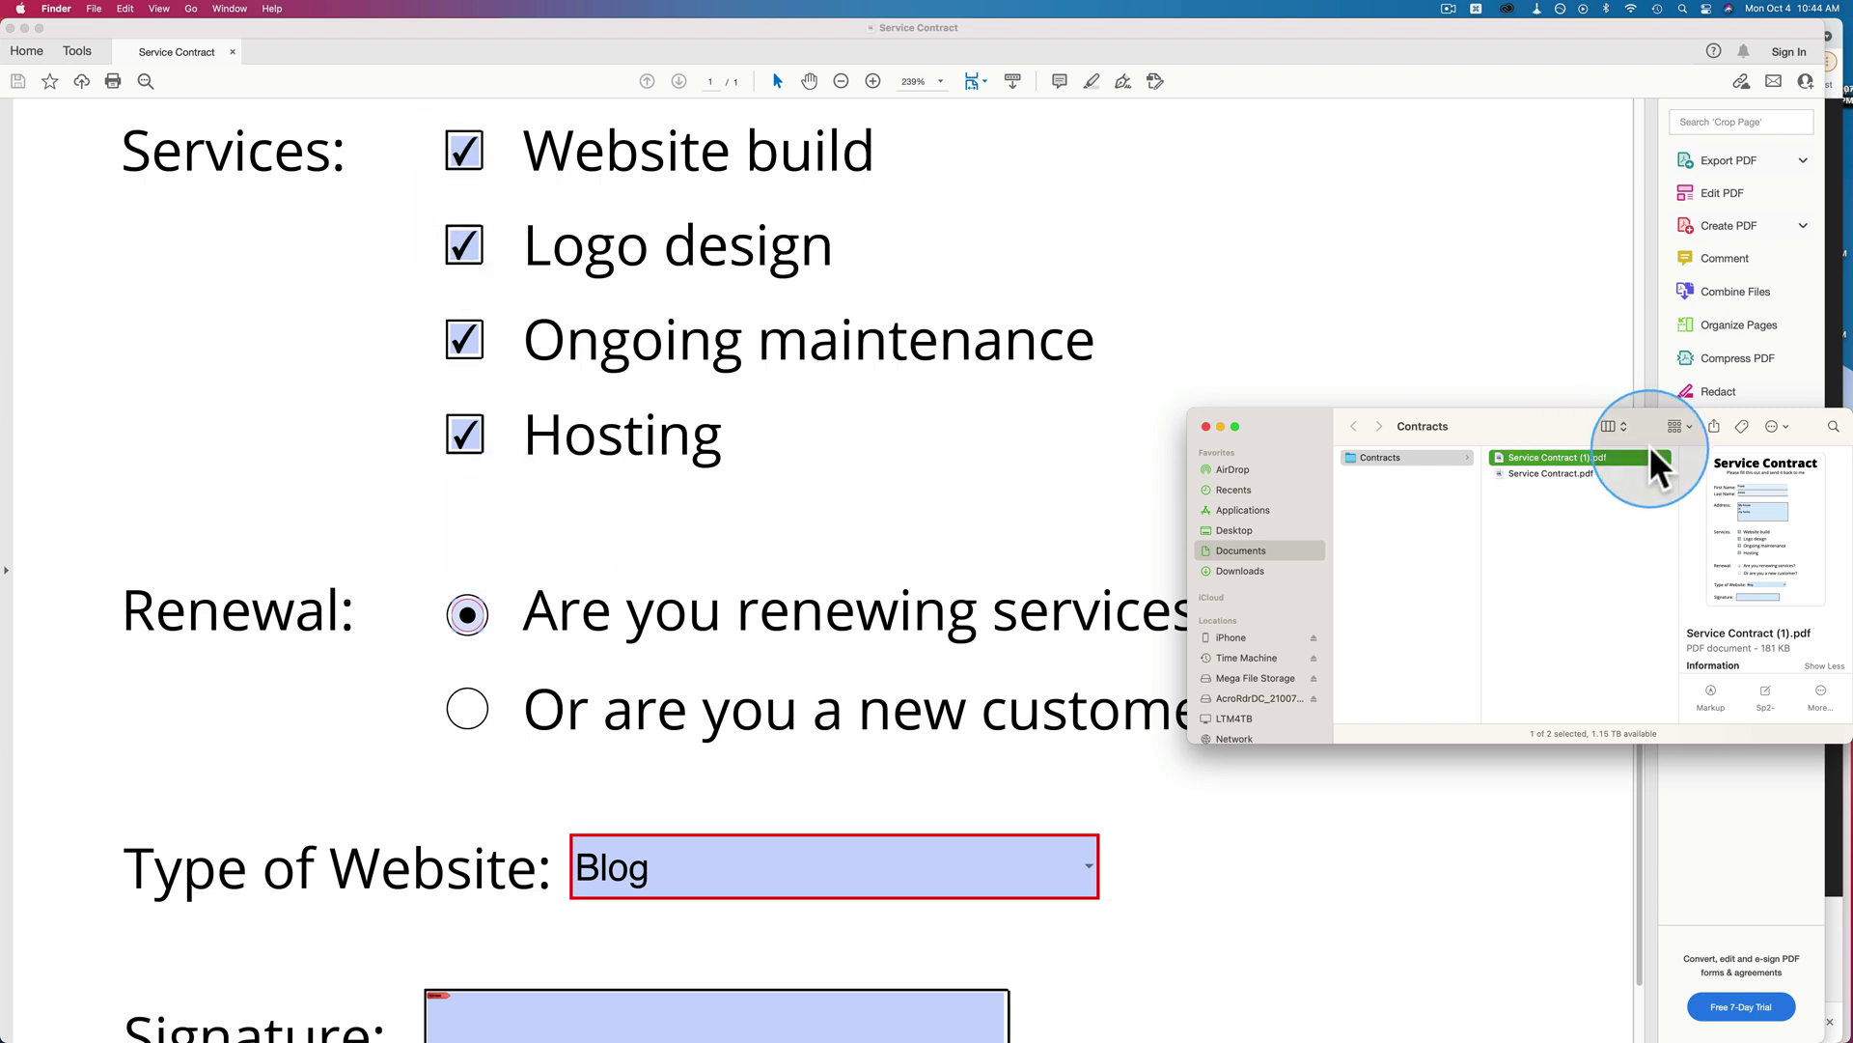
double_click(1497, 454)
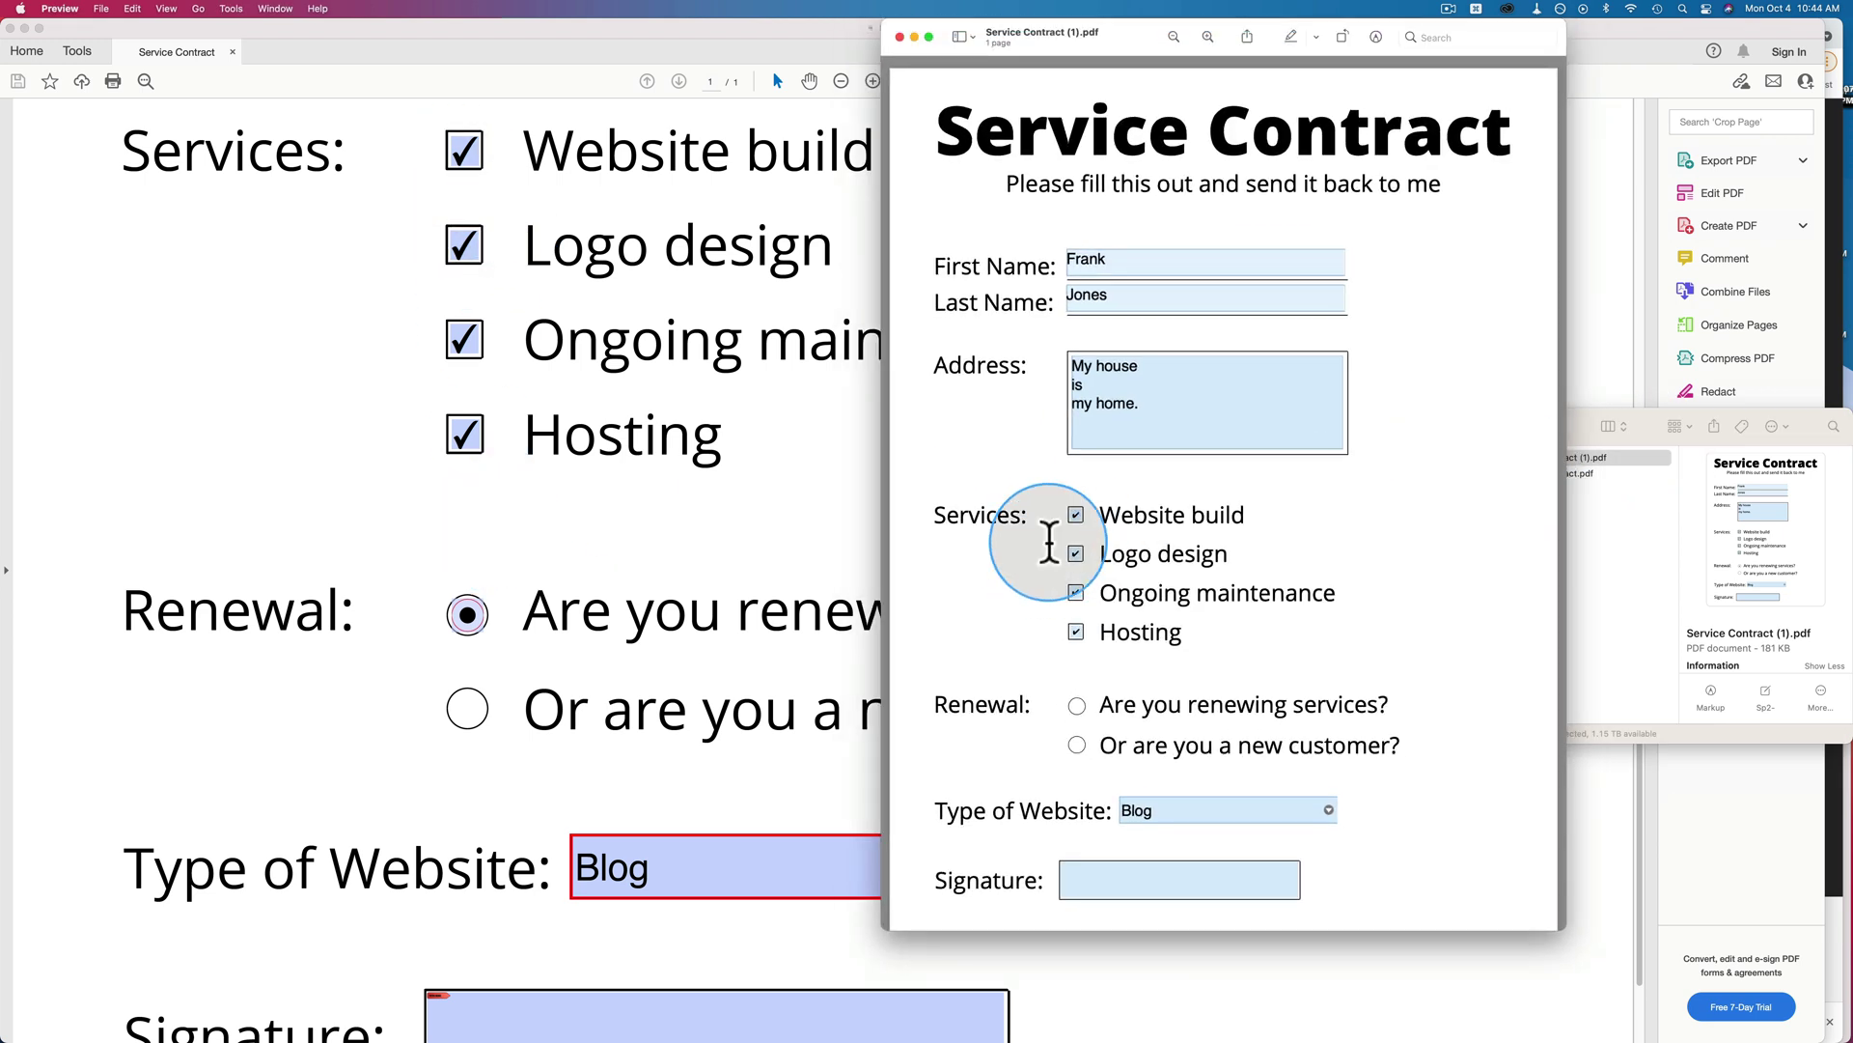
scroll(1033, 695, down, 1)
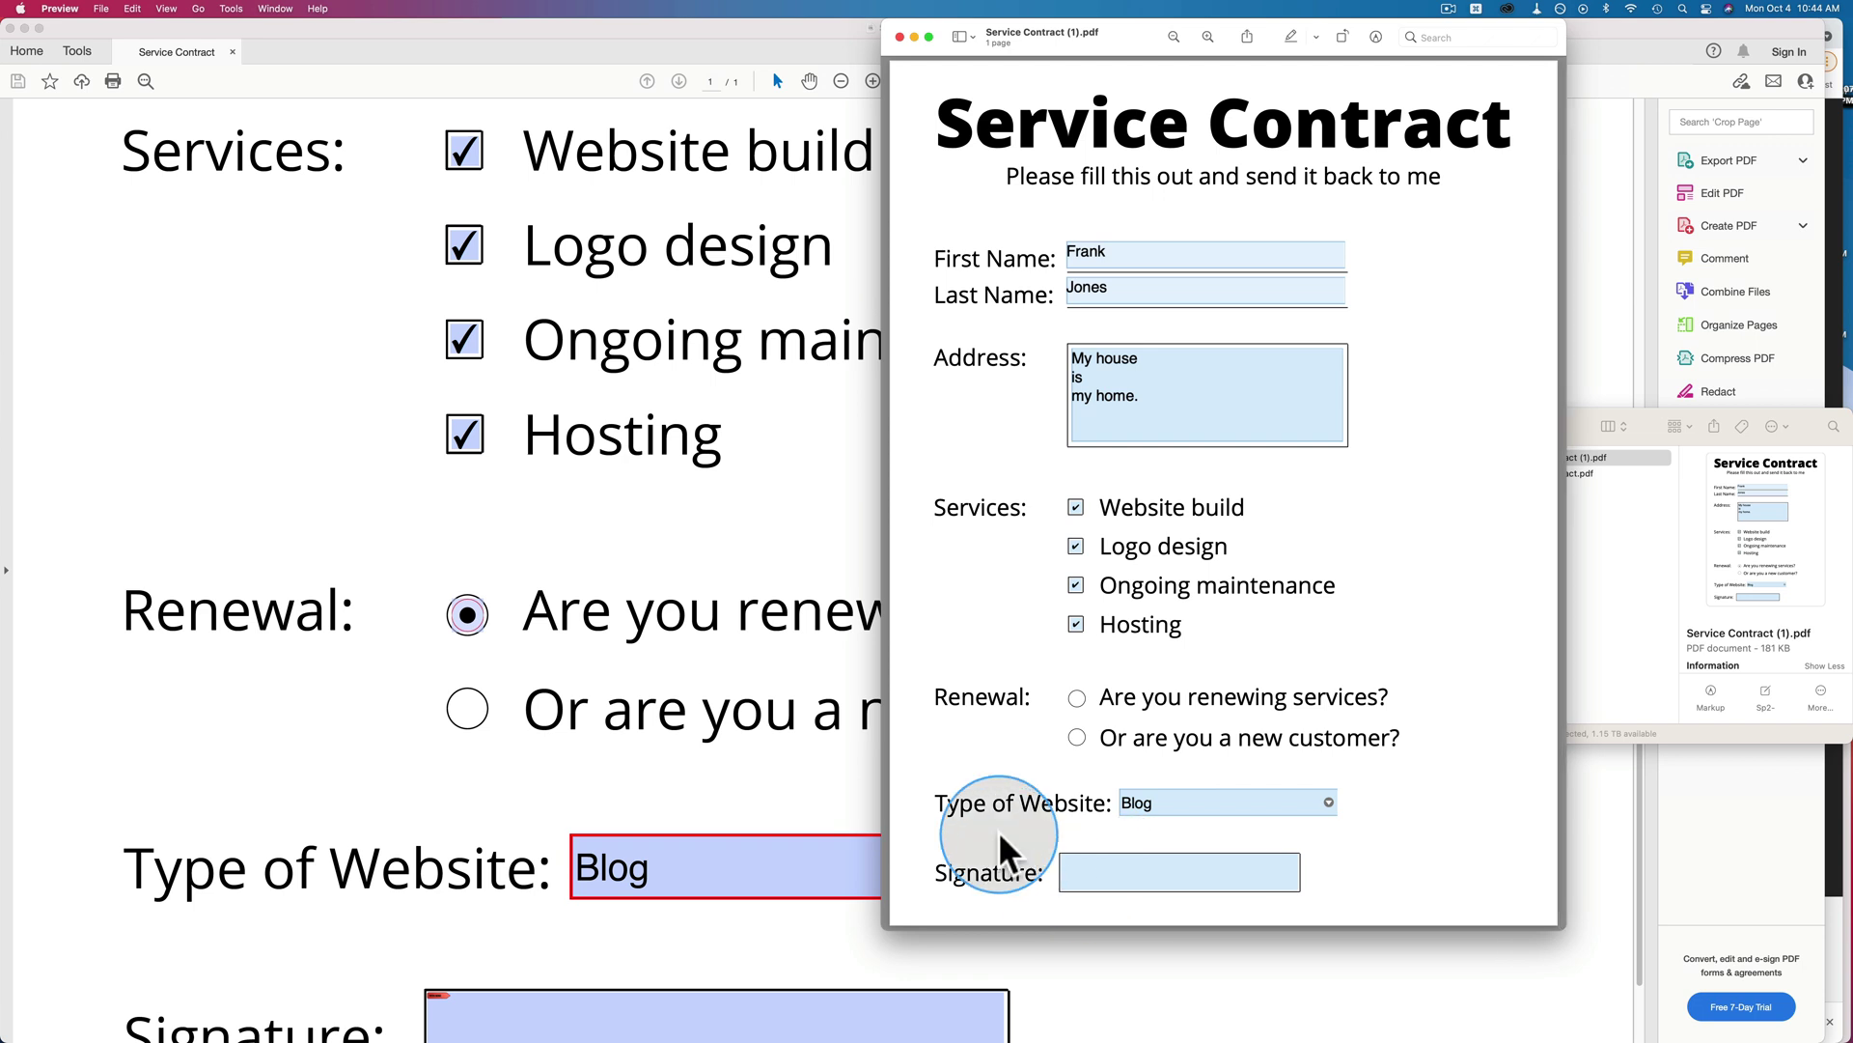
click(832, 598)
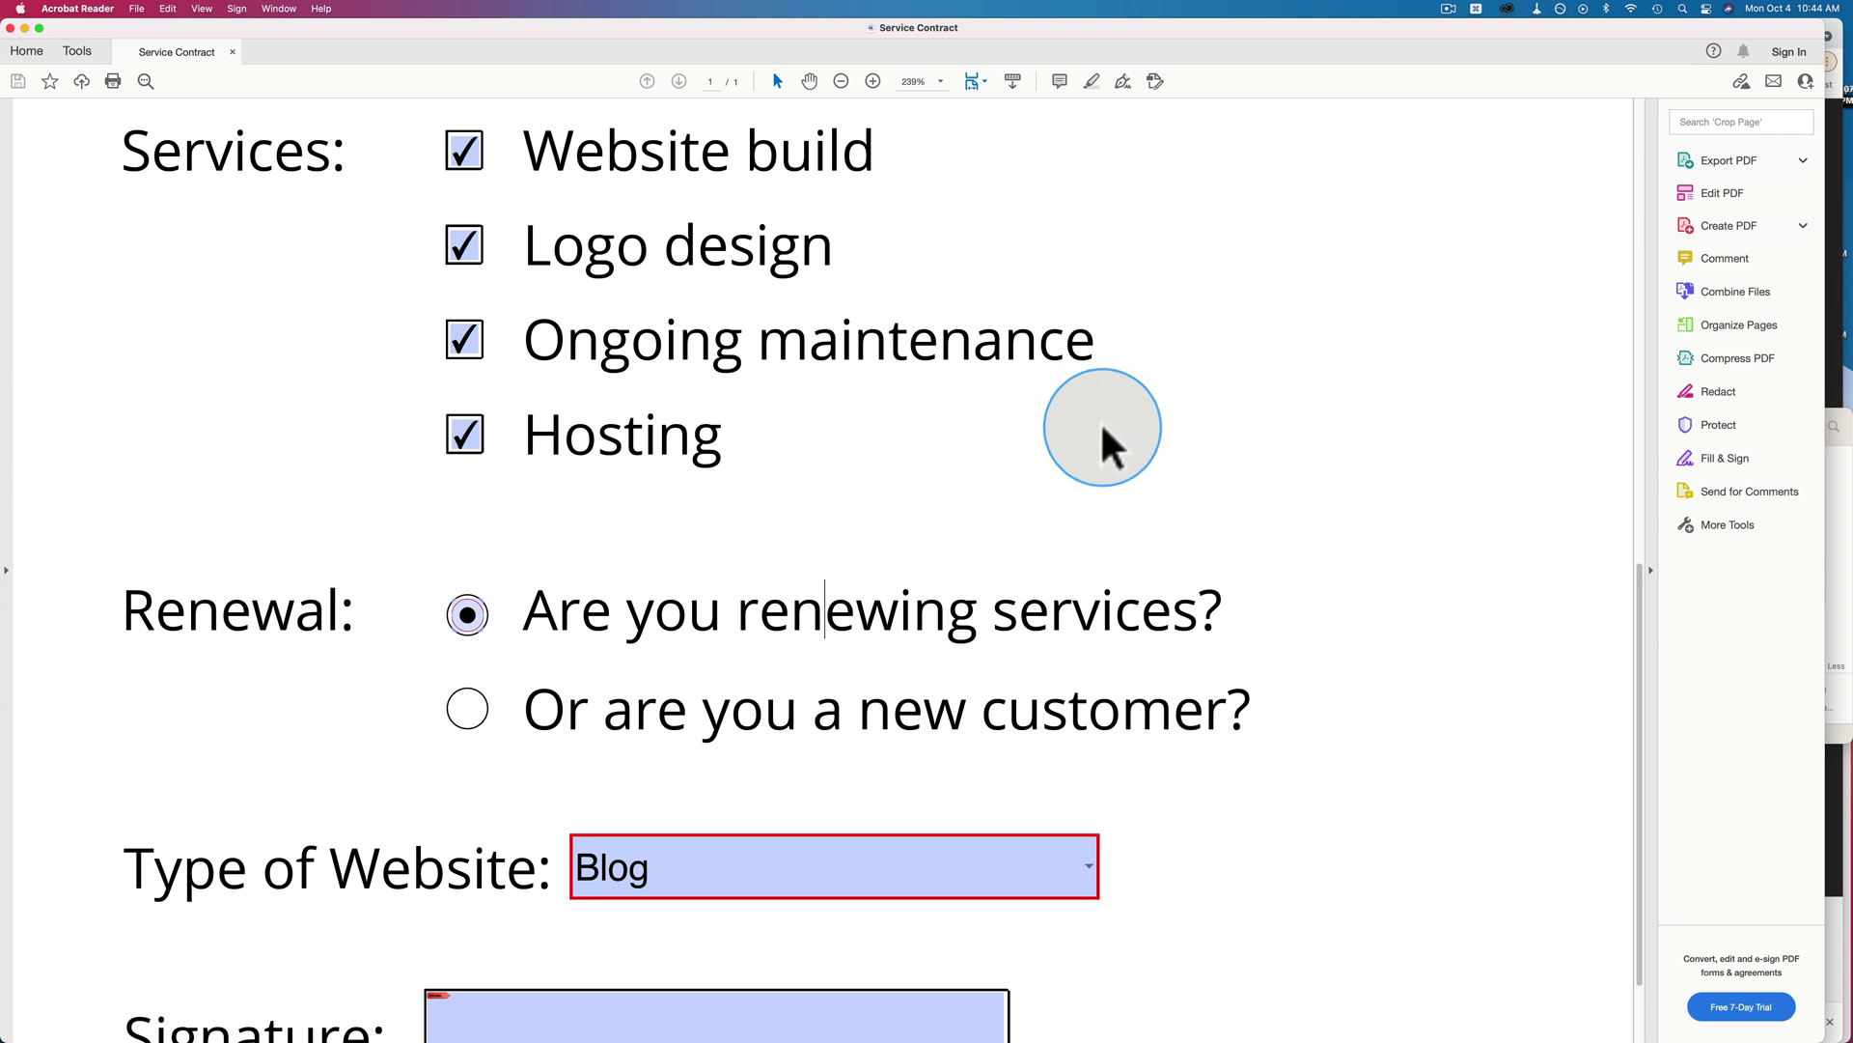
Scroll the saved contract, then bring Finder's Contracts folder forward to confirm Service Contract (1).pdf.
scroll(1099, 425, down, 3)
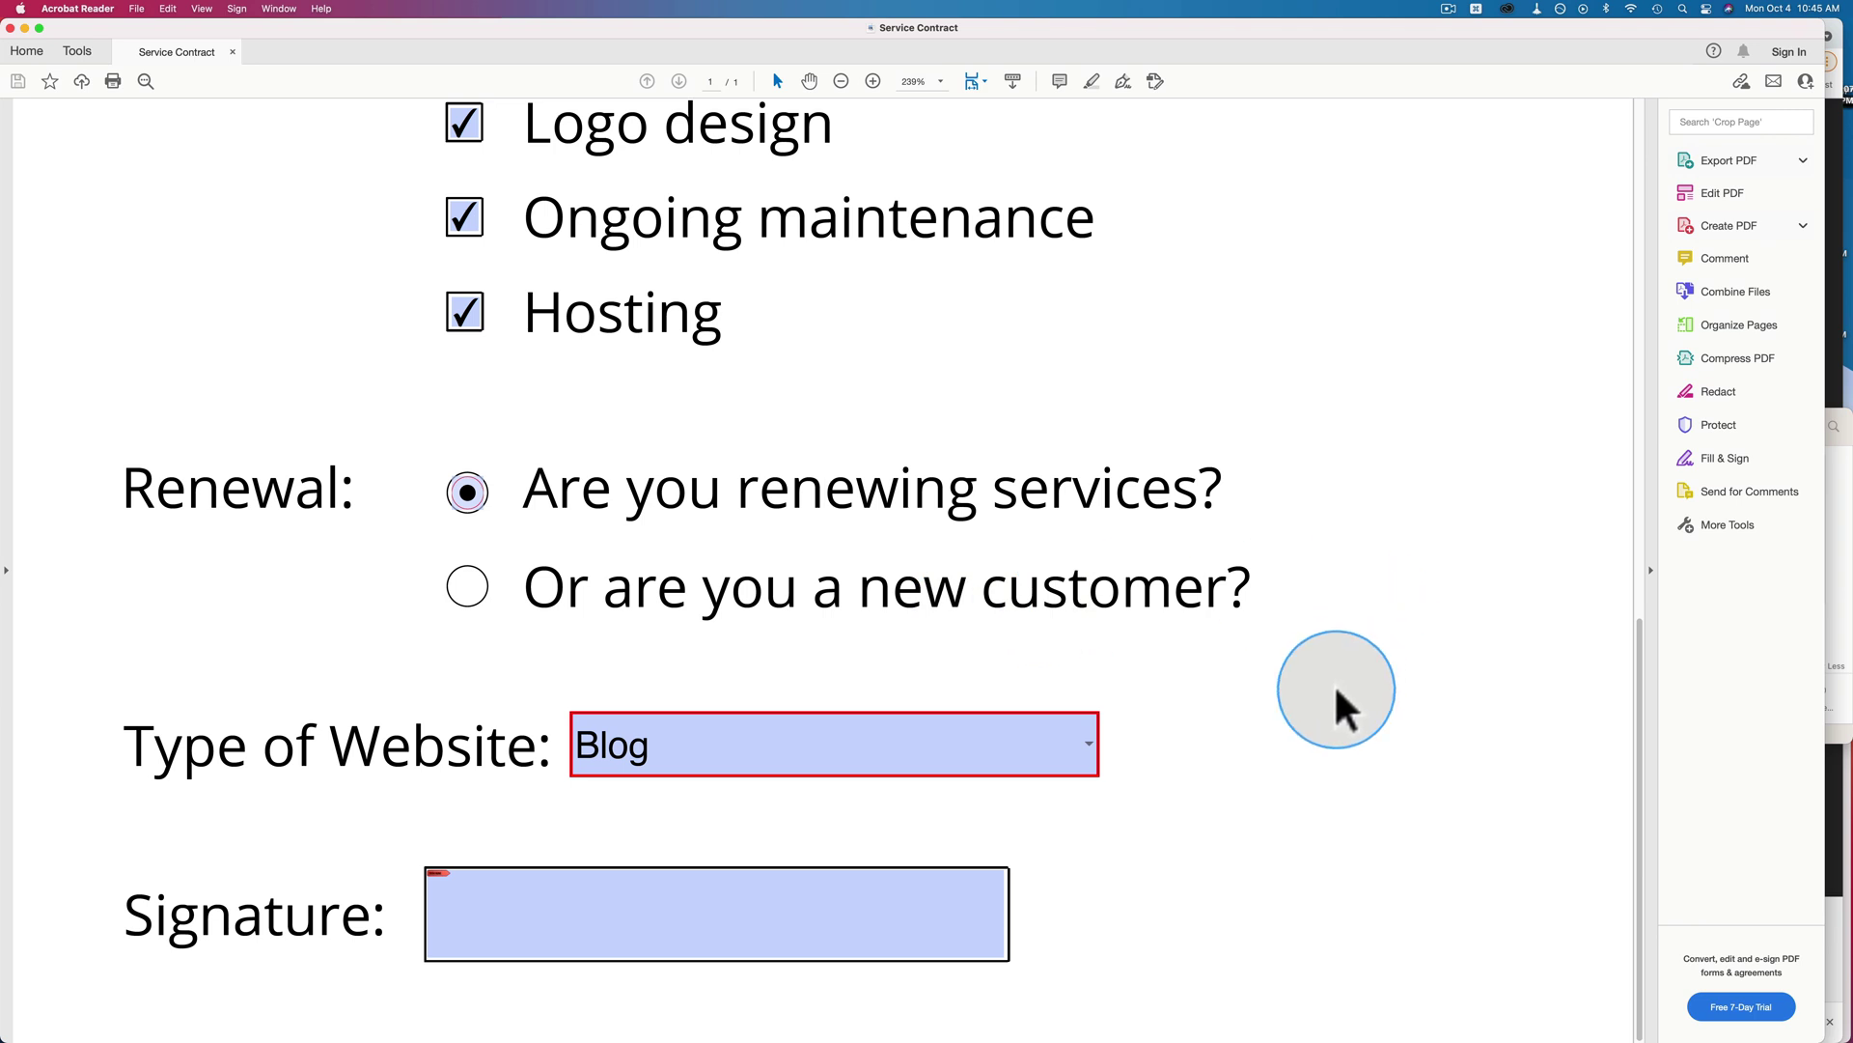
click(1846, 538)
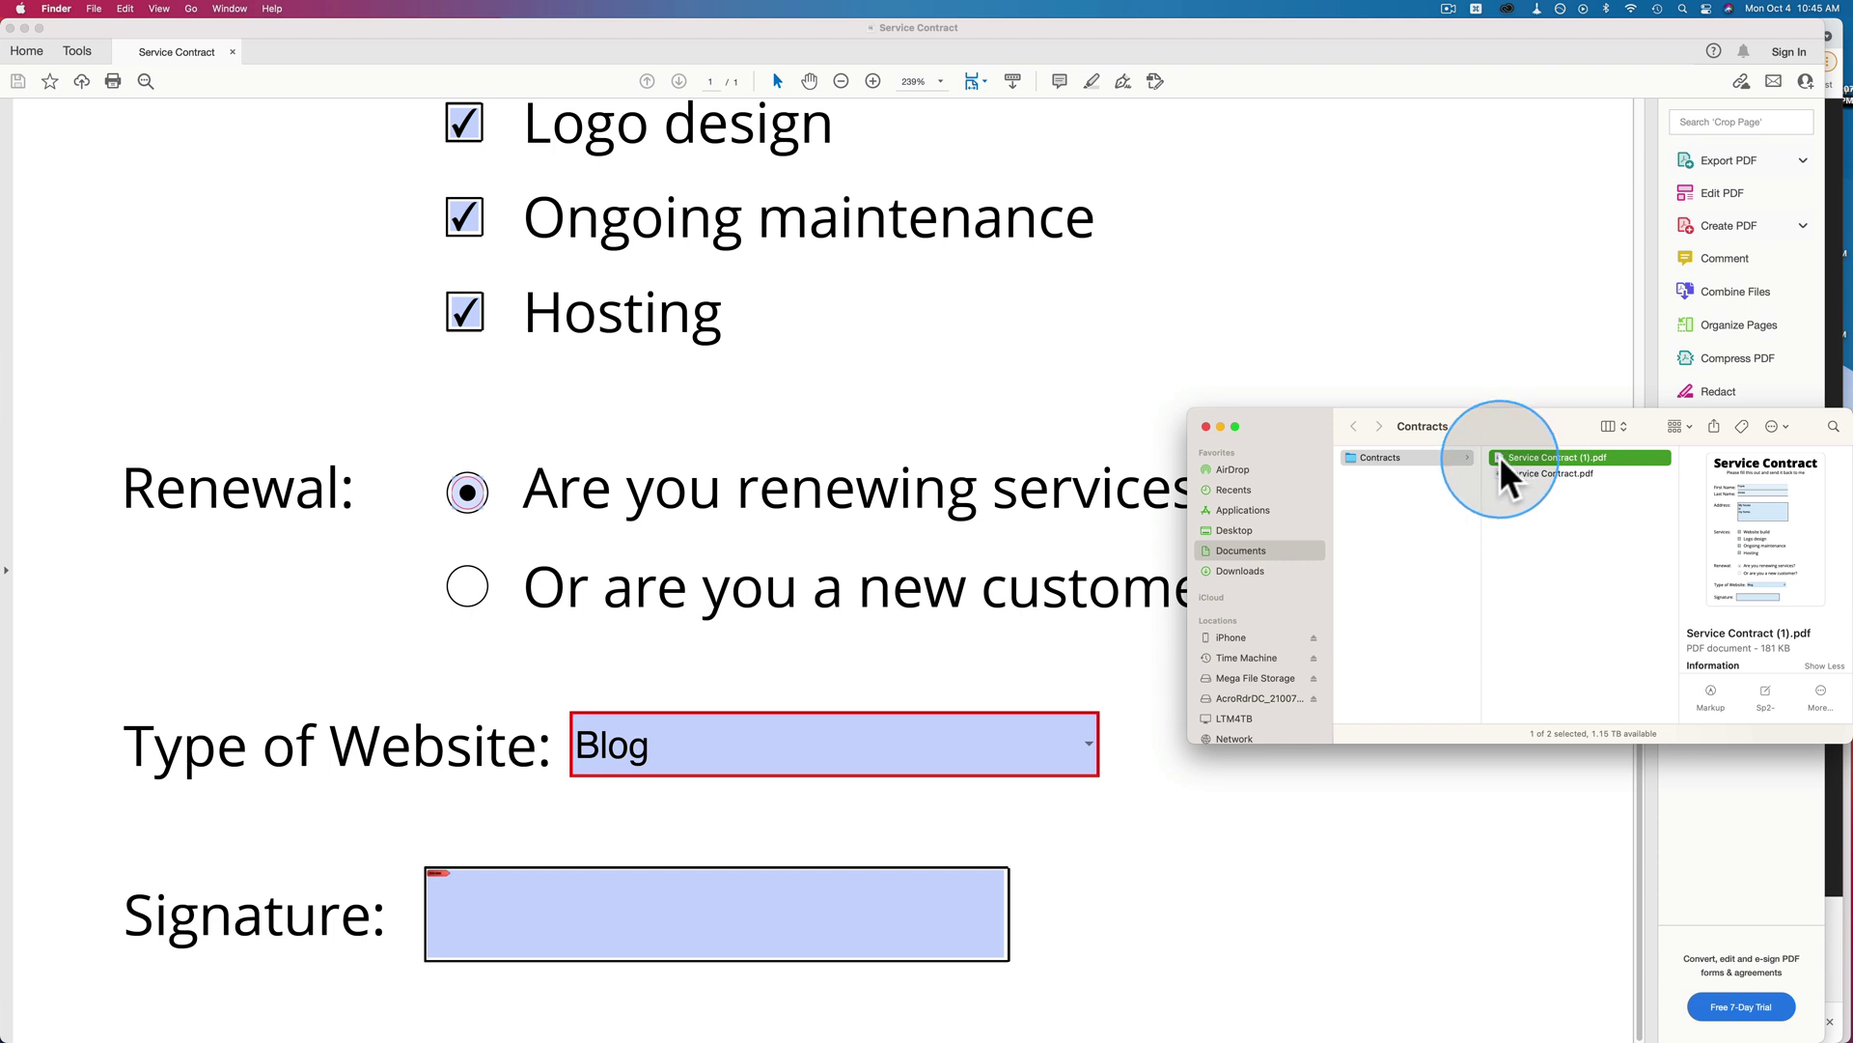
Open the WP-PhD admin dashboard in the browser and go to Media > Add New.
click(1436, 318)
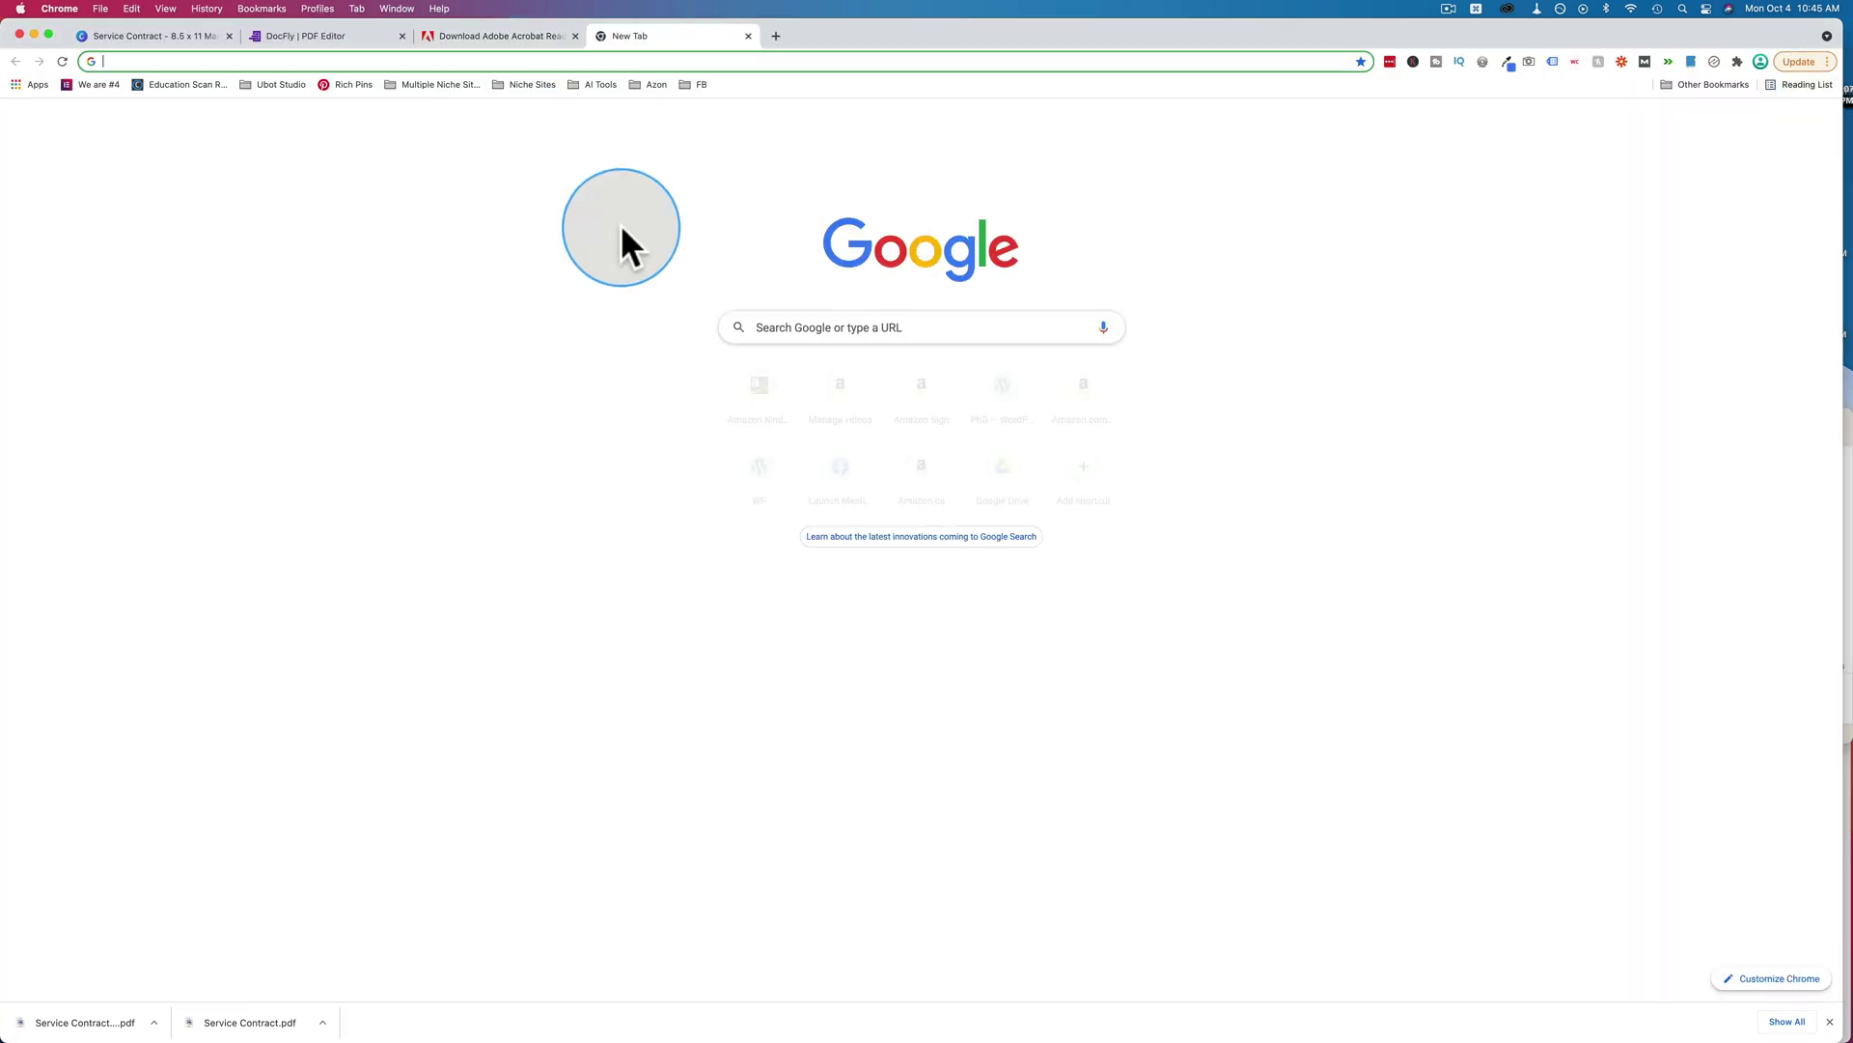
text(wp-phd.com)
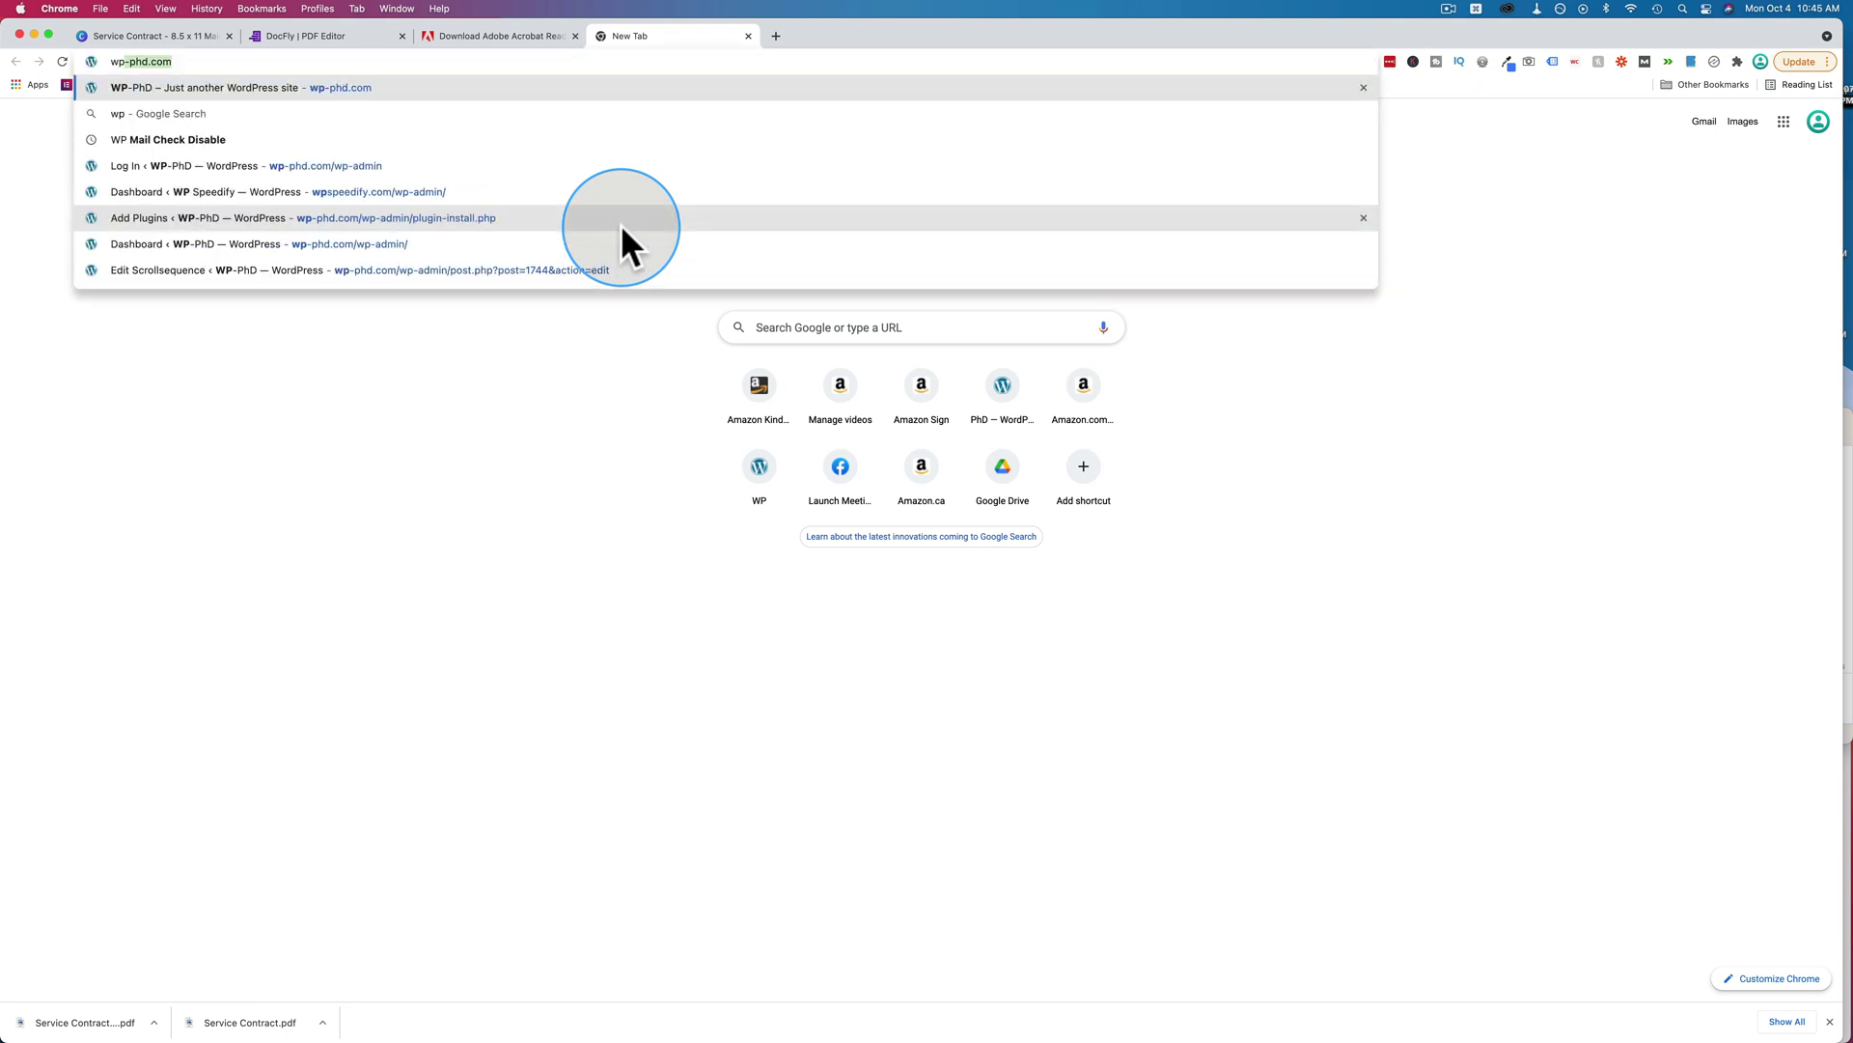
key(Return)
mouse_move(74, 626)
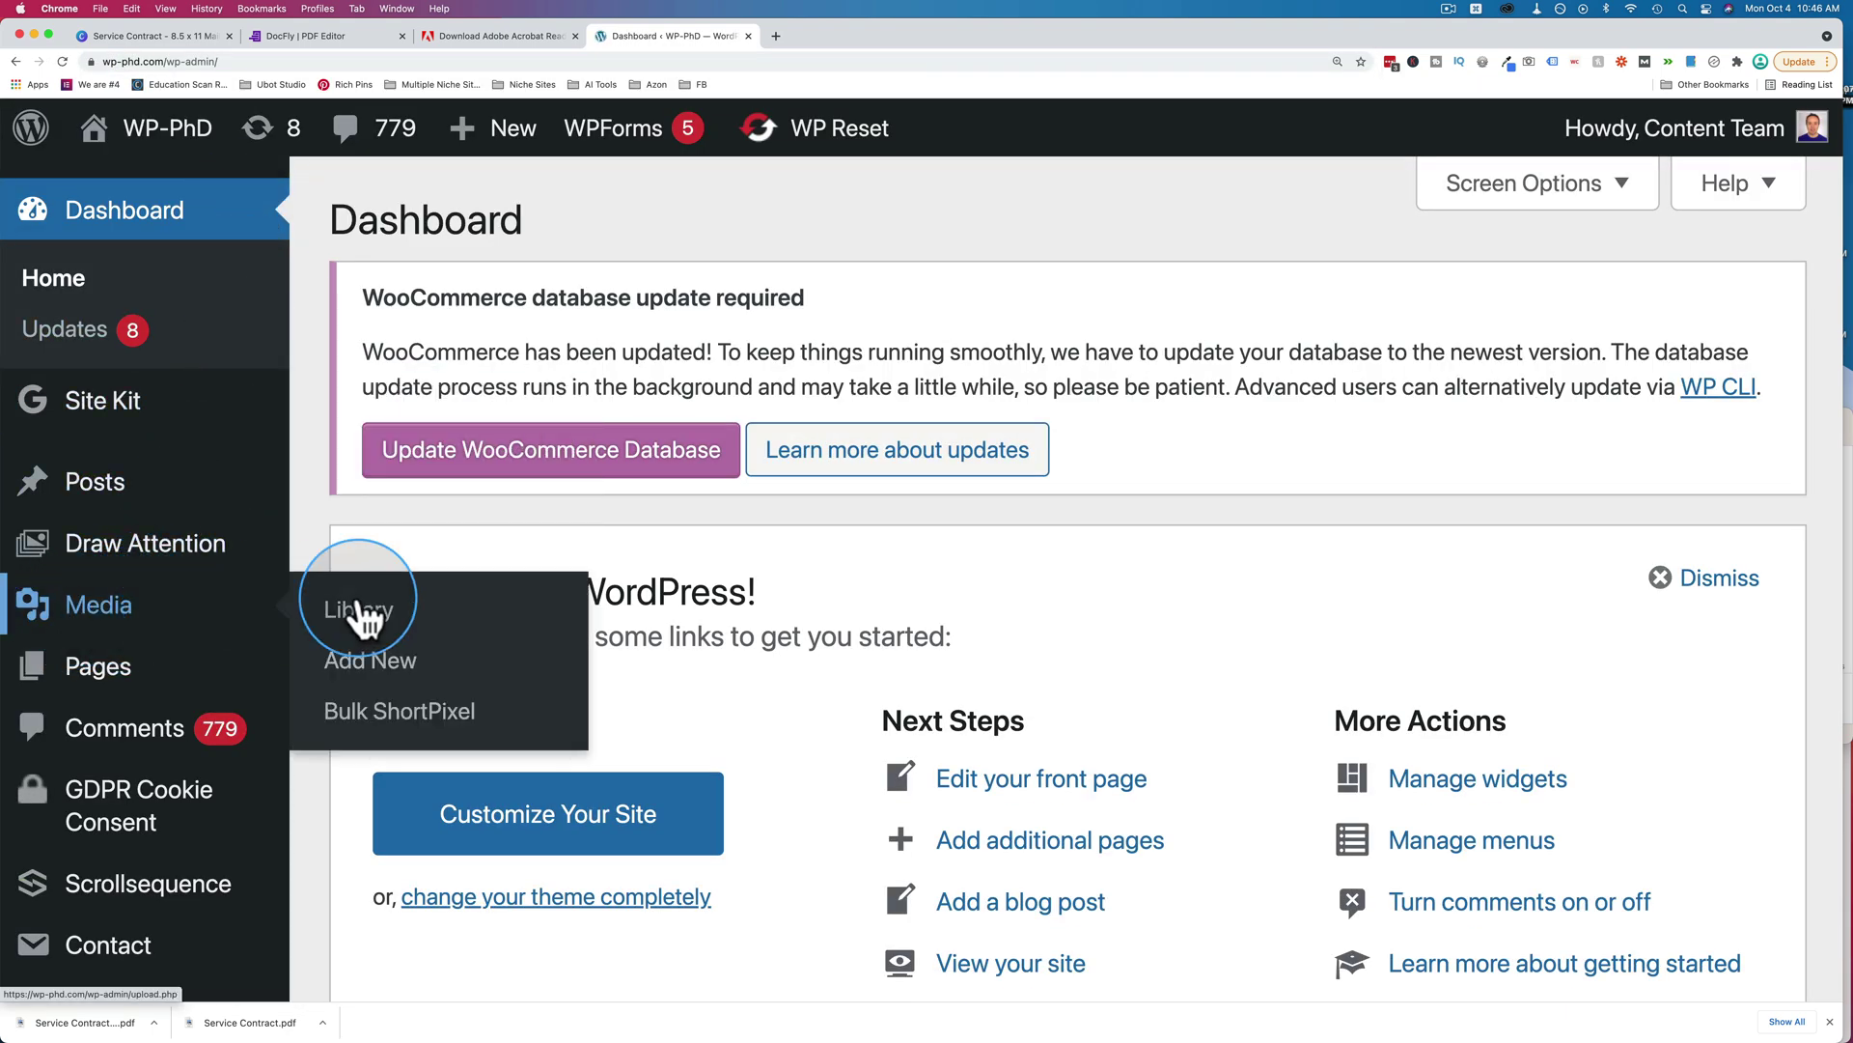
click(383, 682)
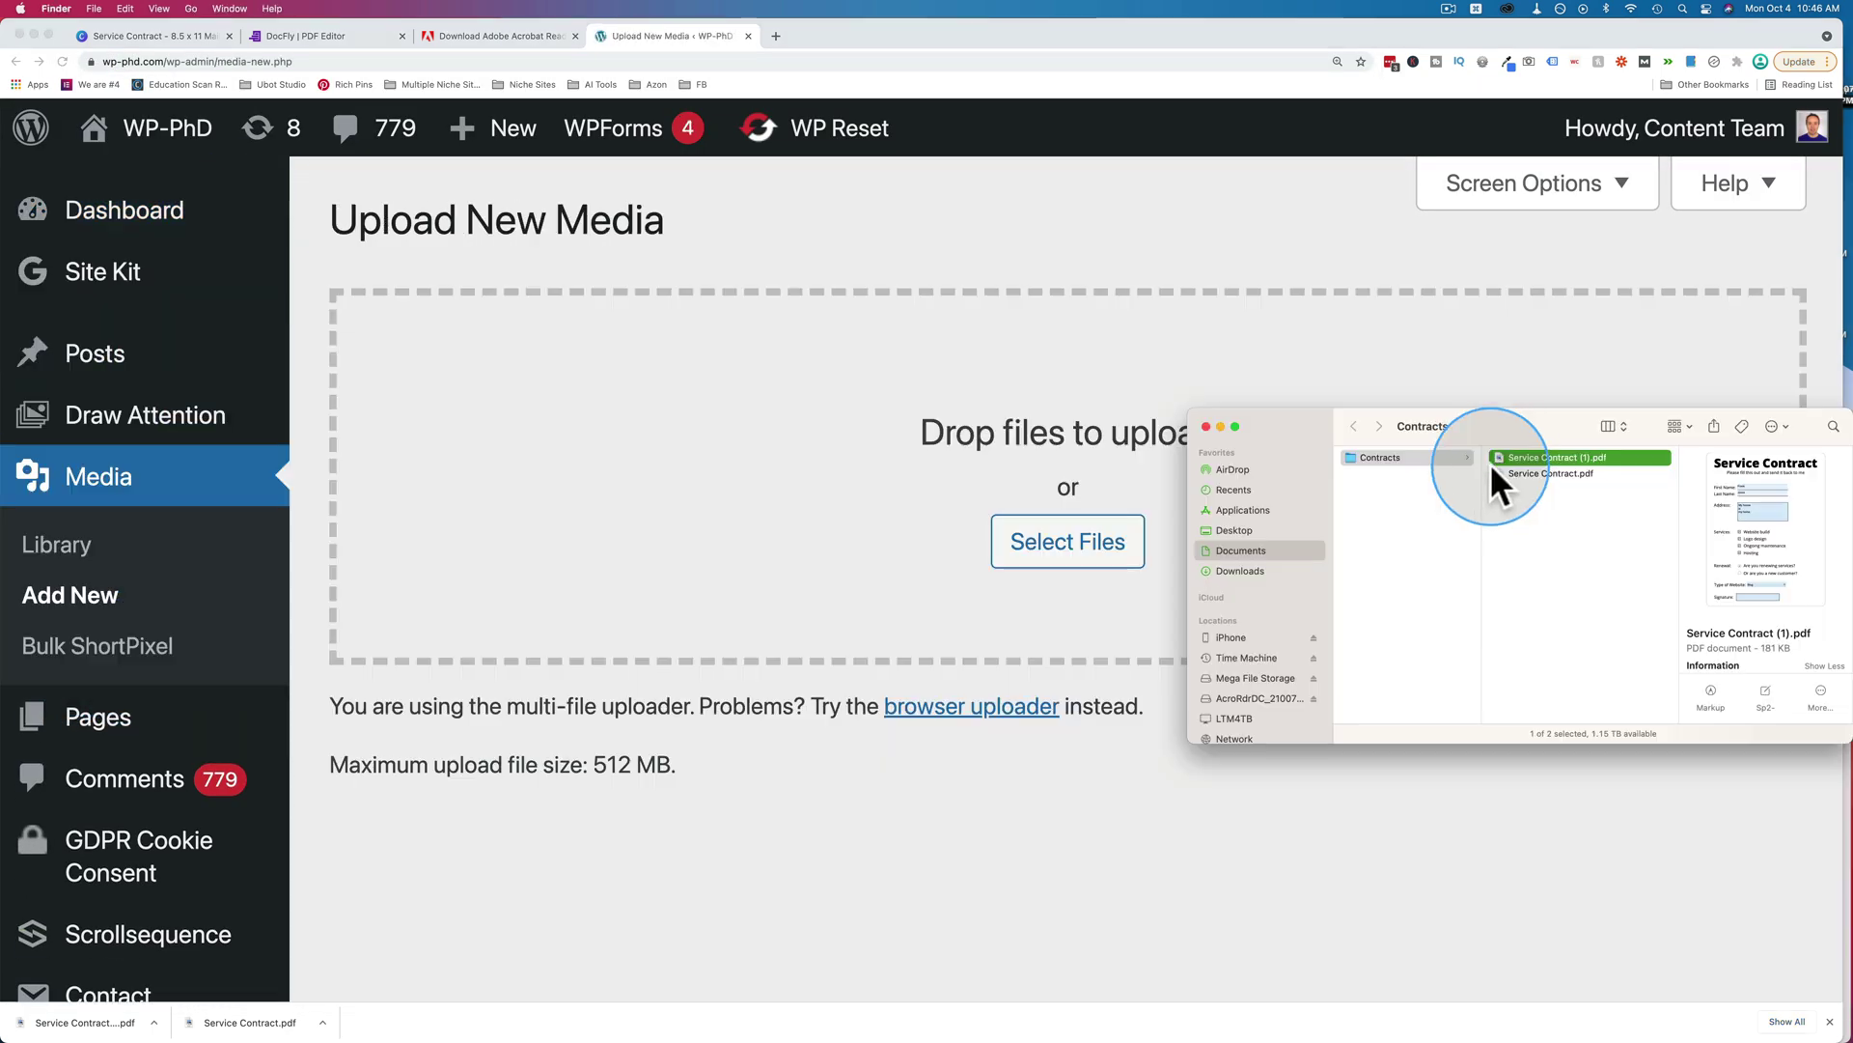
Drag Service Contract (1).pdf onto the upload zone, copy its URL, and load it in a new tab.
key(space)
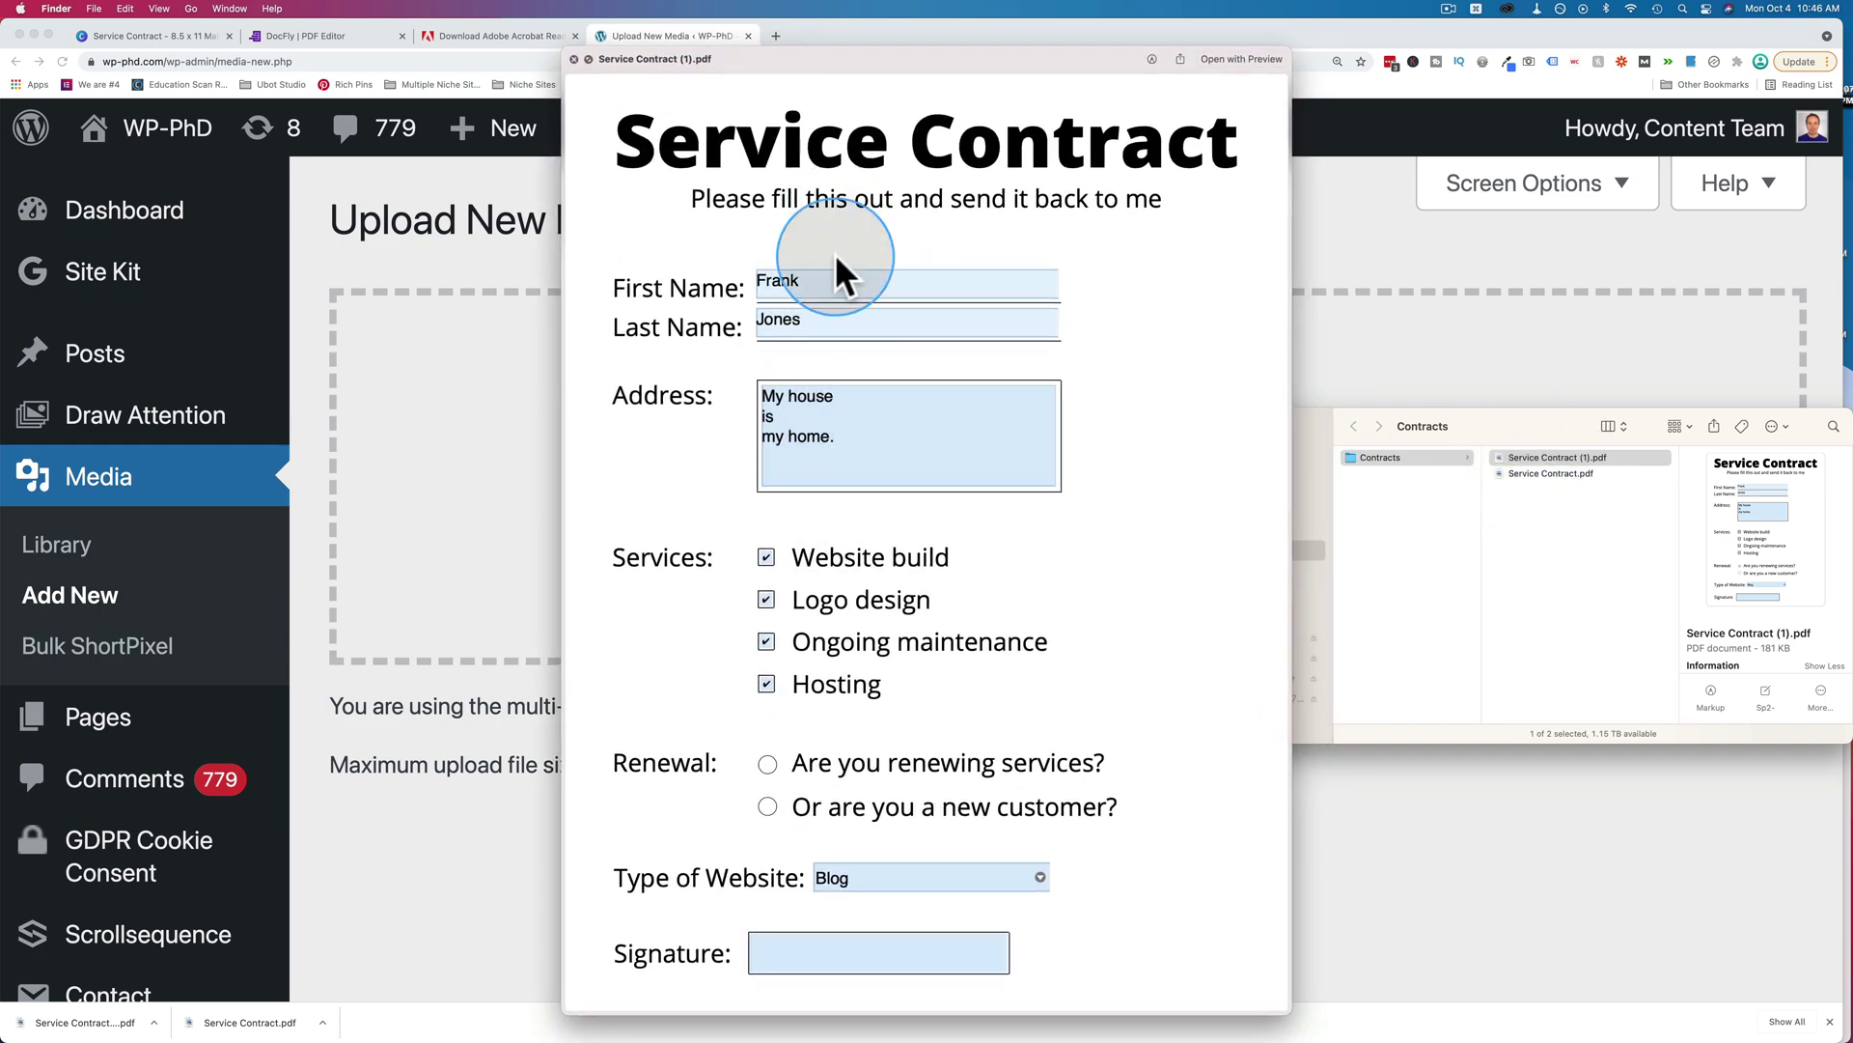
key(space)
drag(1509, 456, 784, 438)
scroll(826, 693, down, 5)
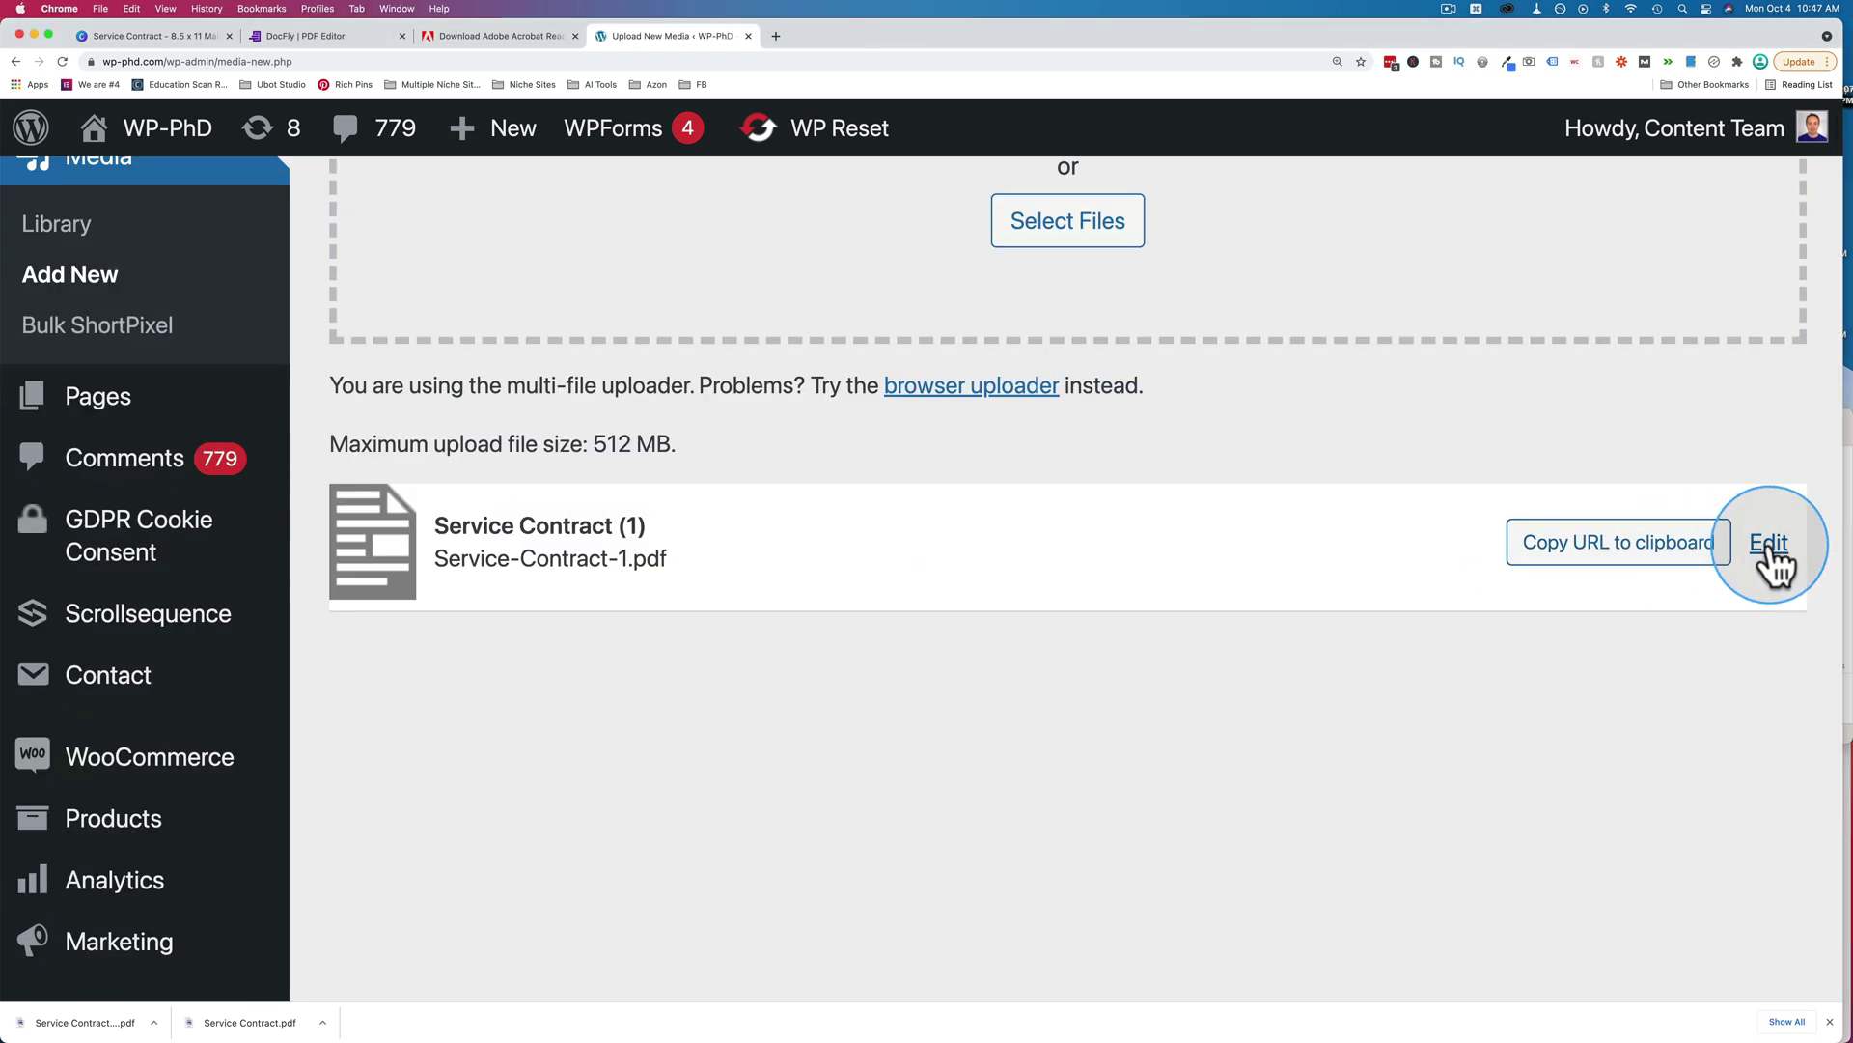
click(1622, 565)
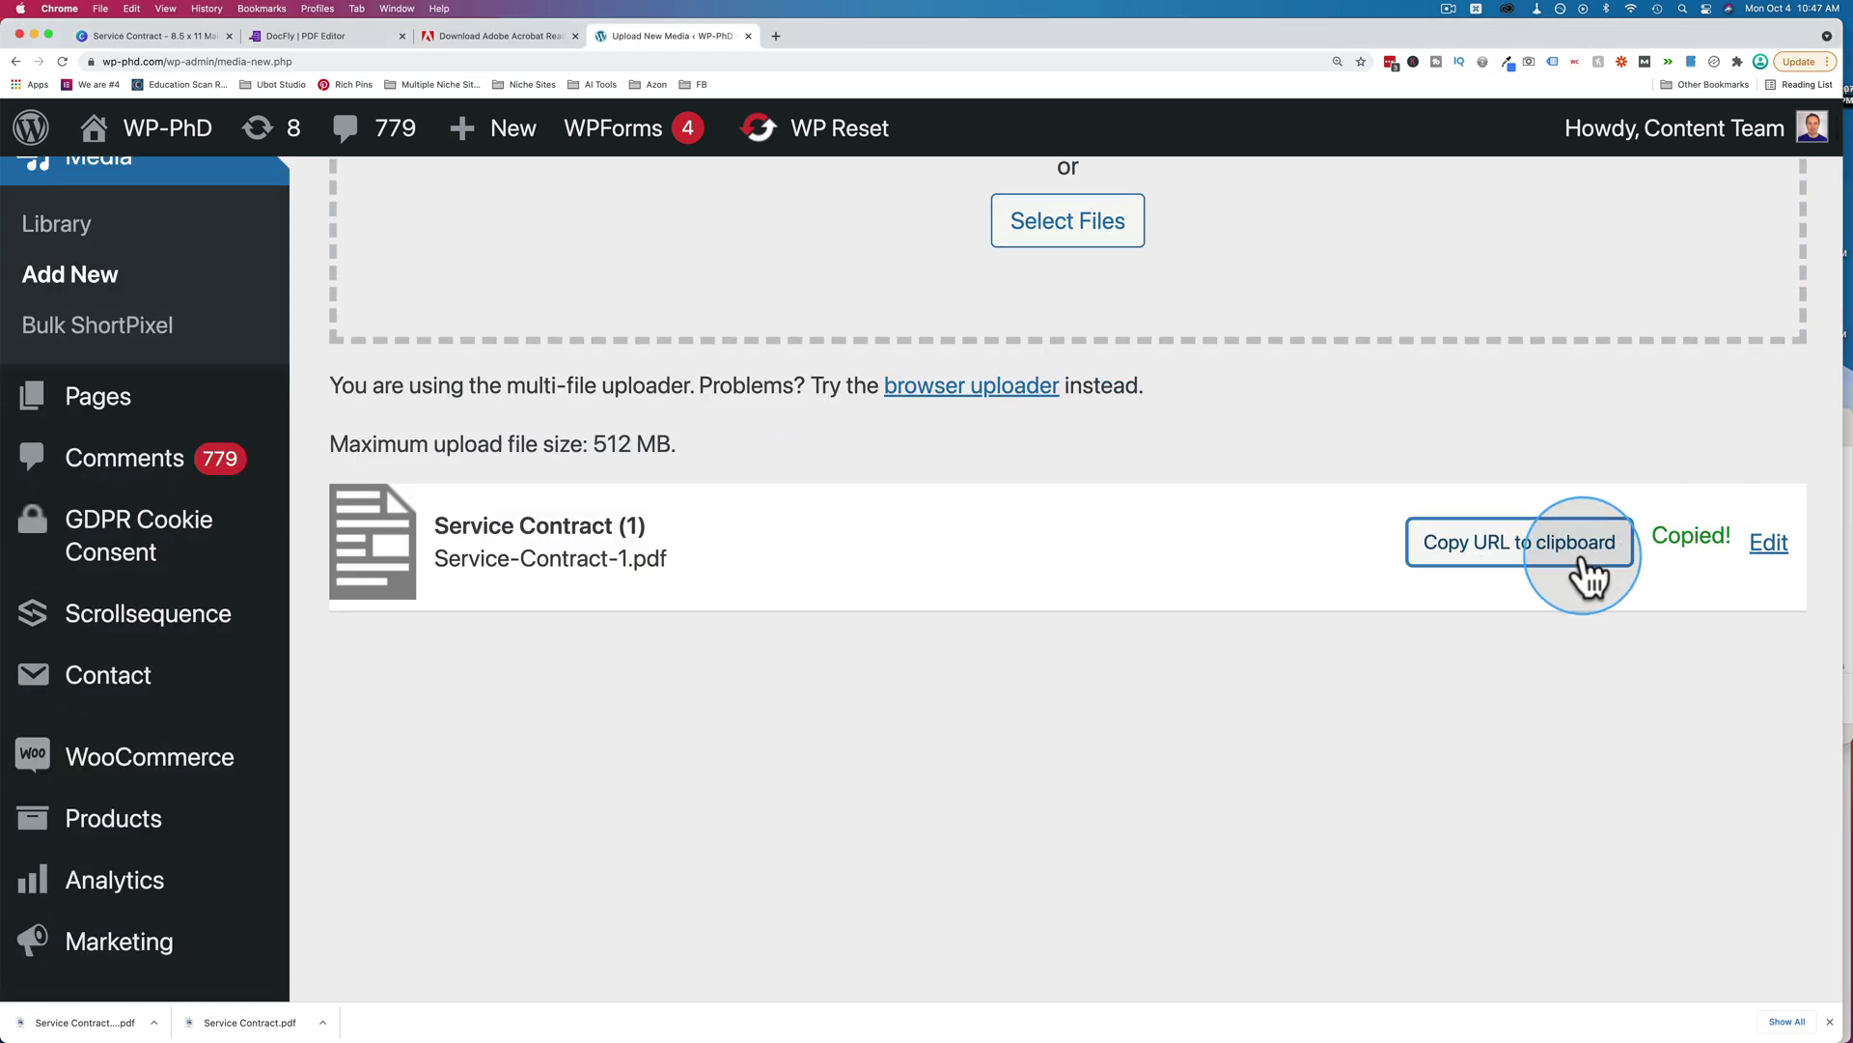
key(super+t)
key(super+v)
key(Return)
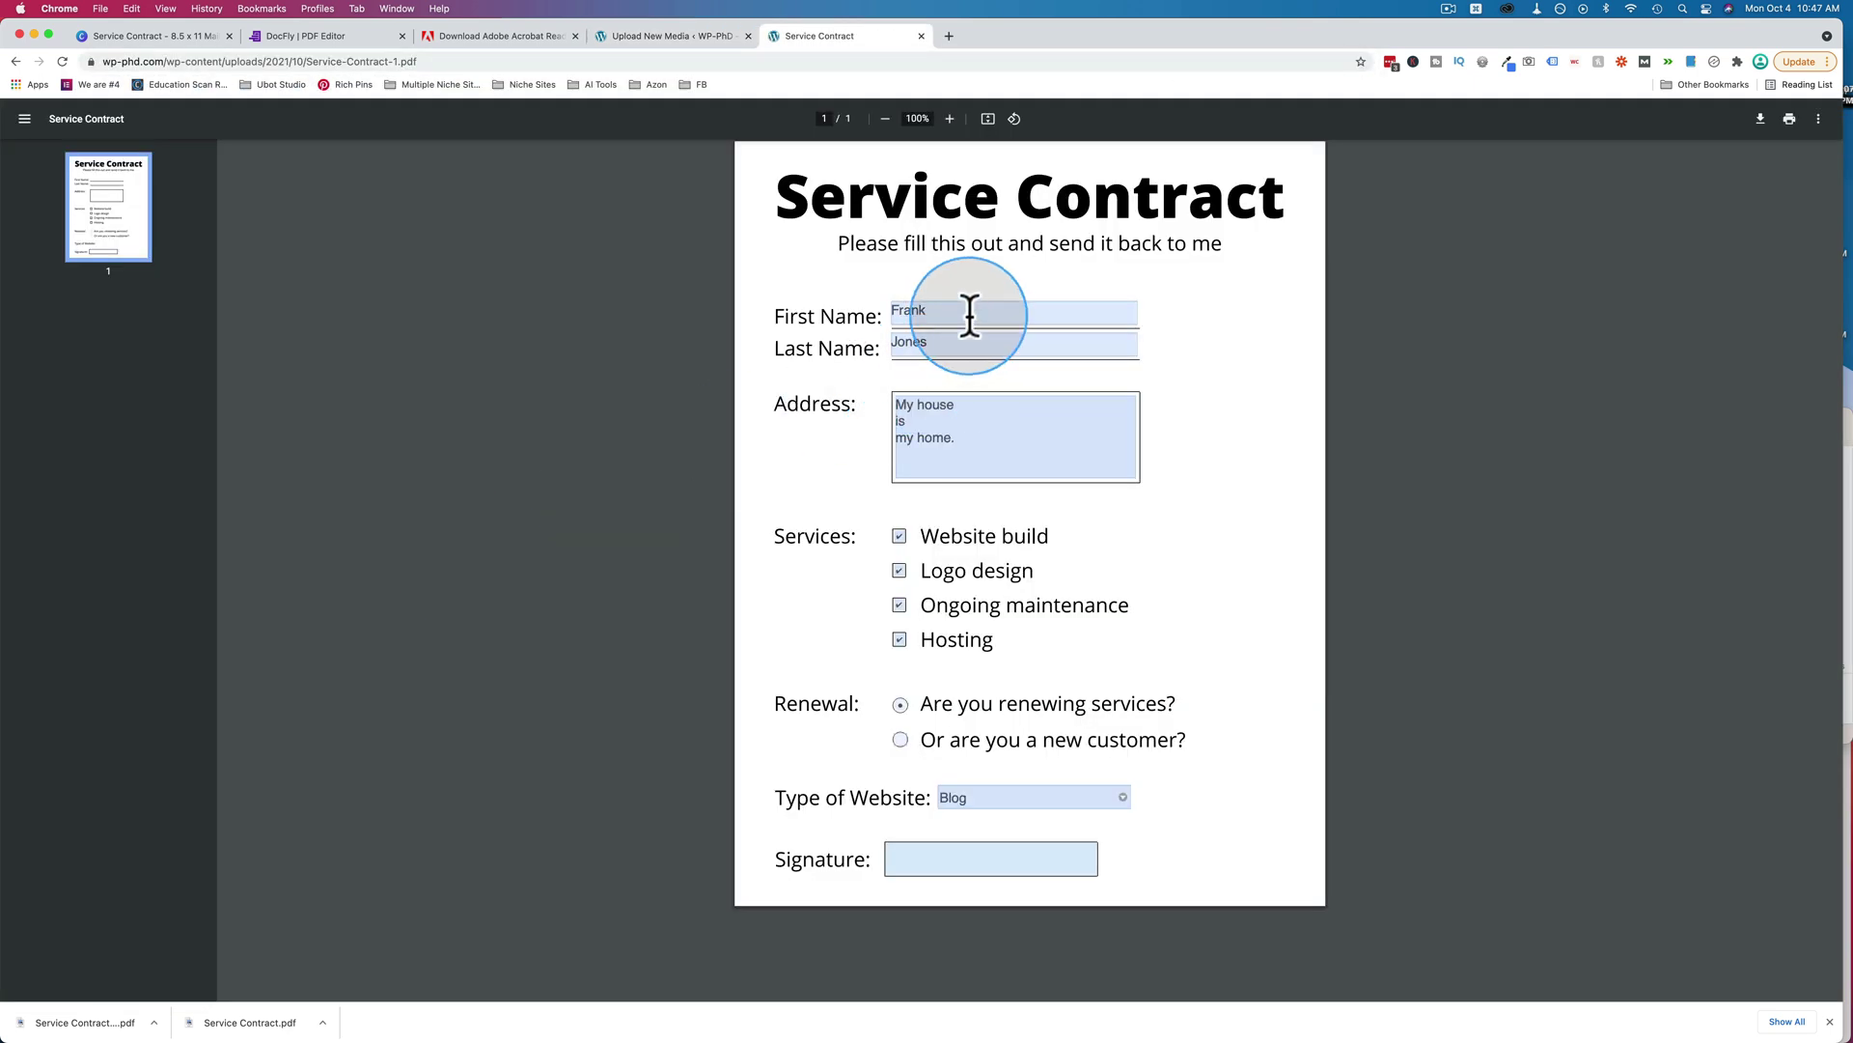
Append 'sdfds', 'sdfsfs' and 'fdsfs' to First Name, Last Name and Address in Chrome's PDF viewer.
click(969, 315)
click(977, 348)
click(996, 451)
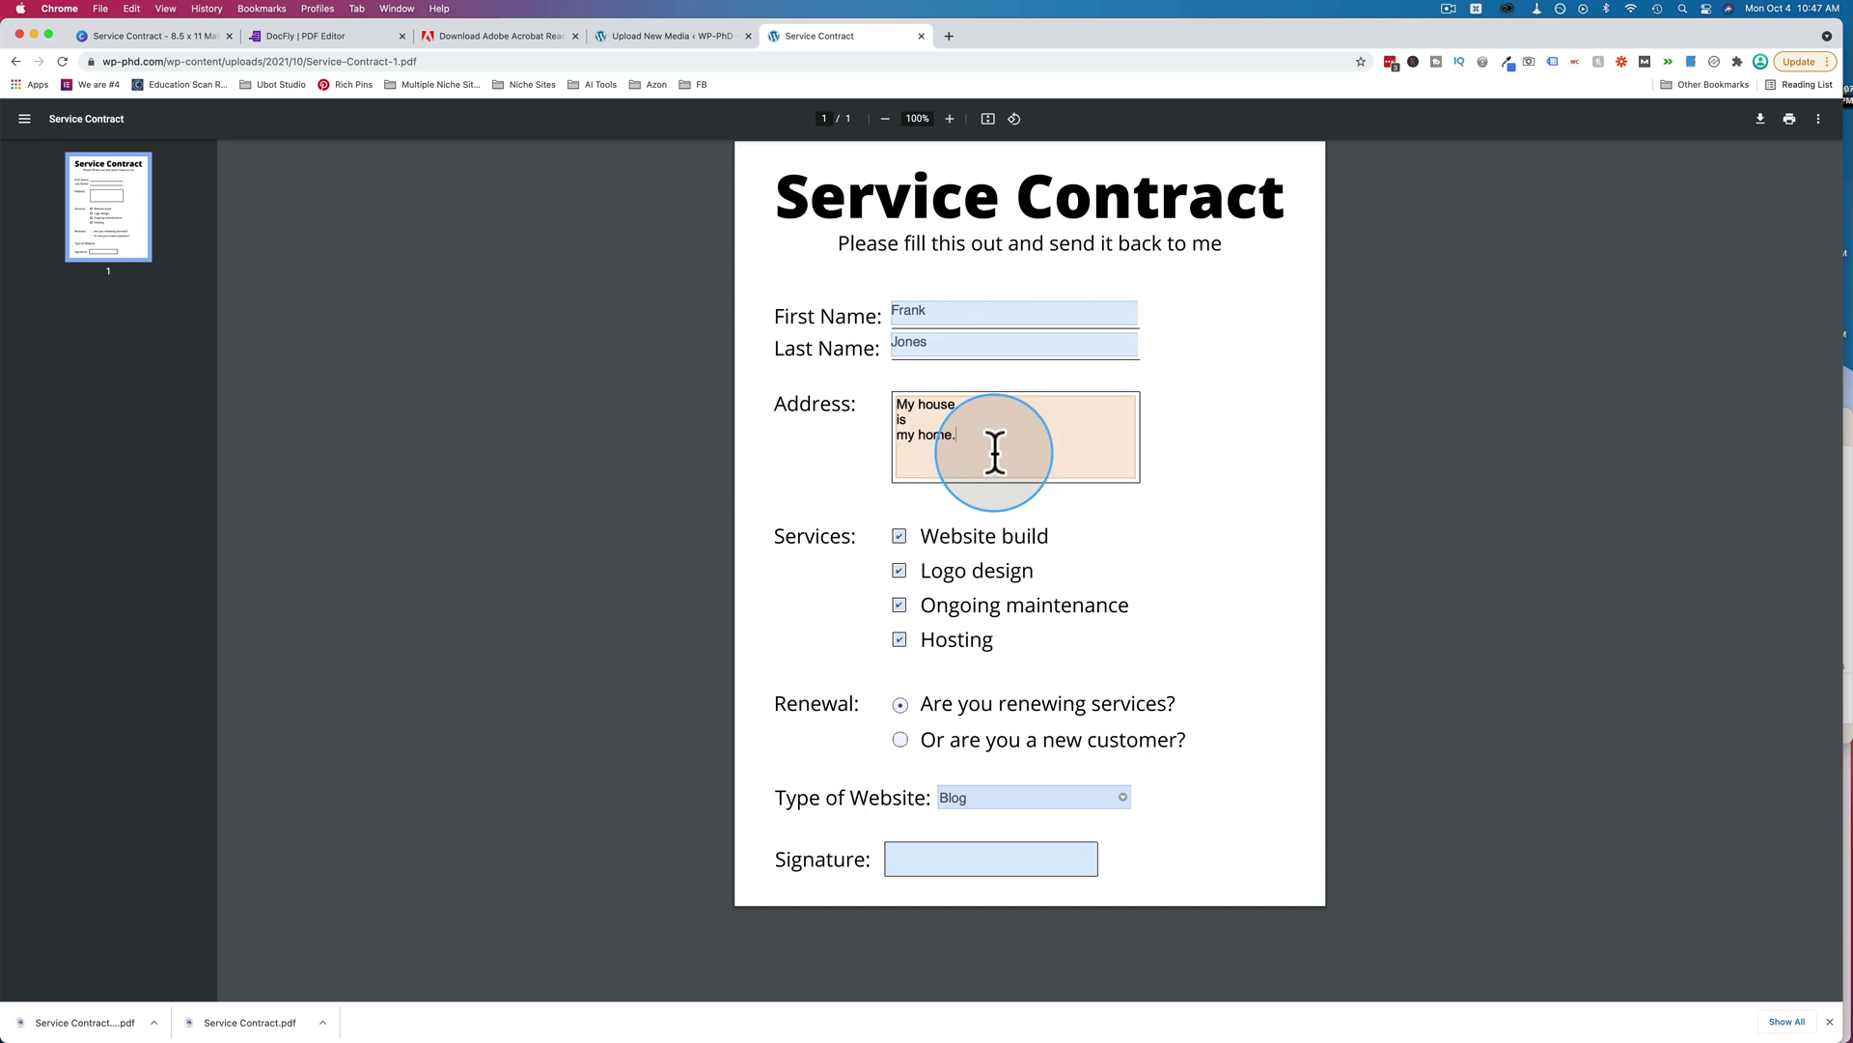
click(964, 312)
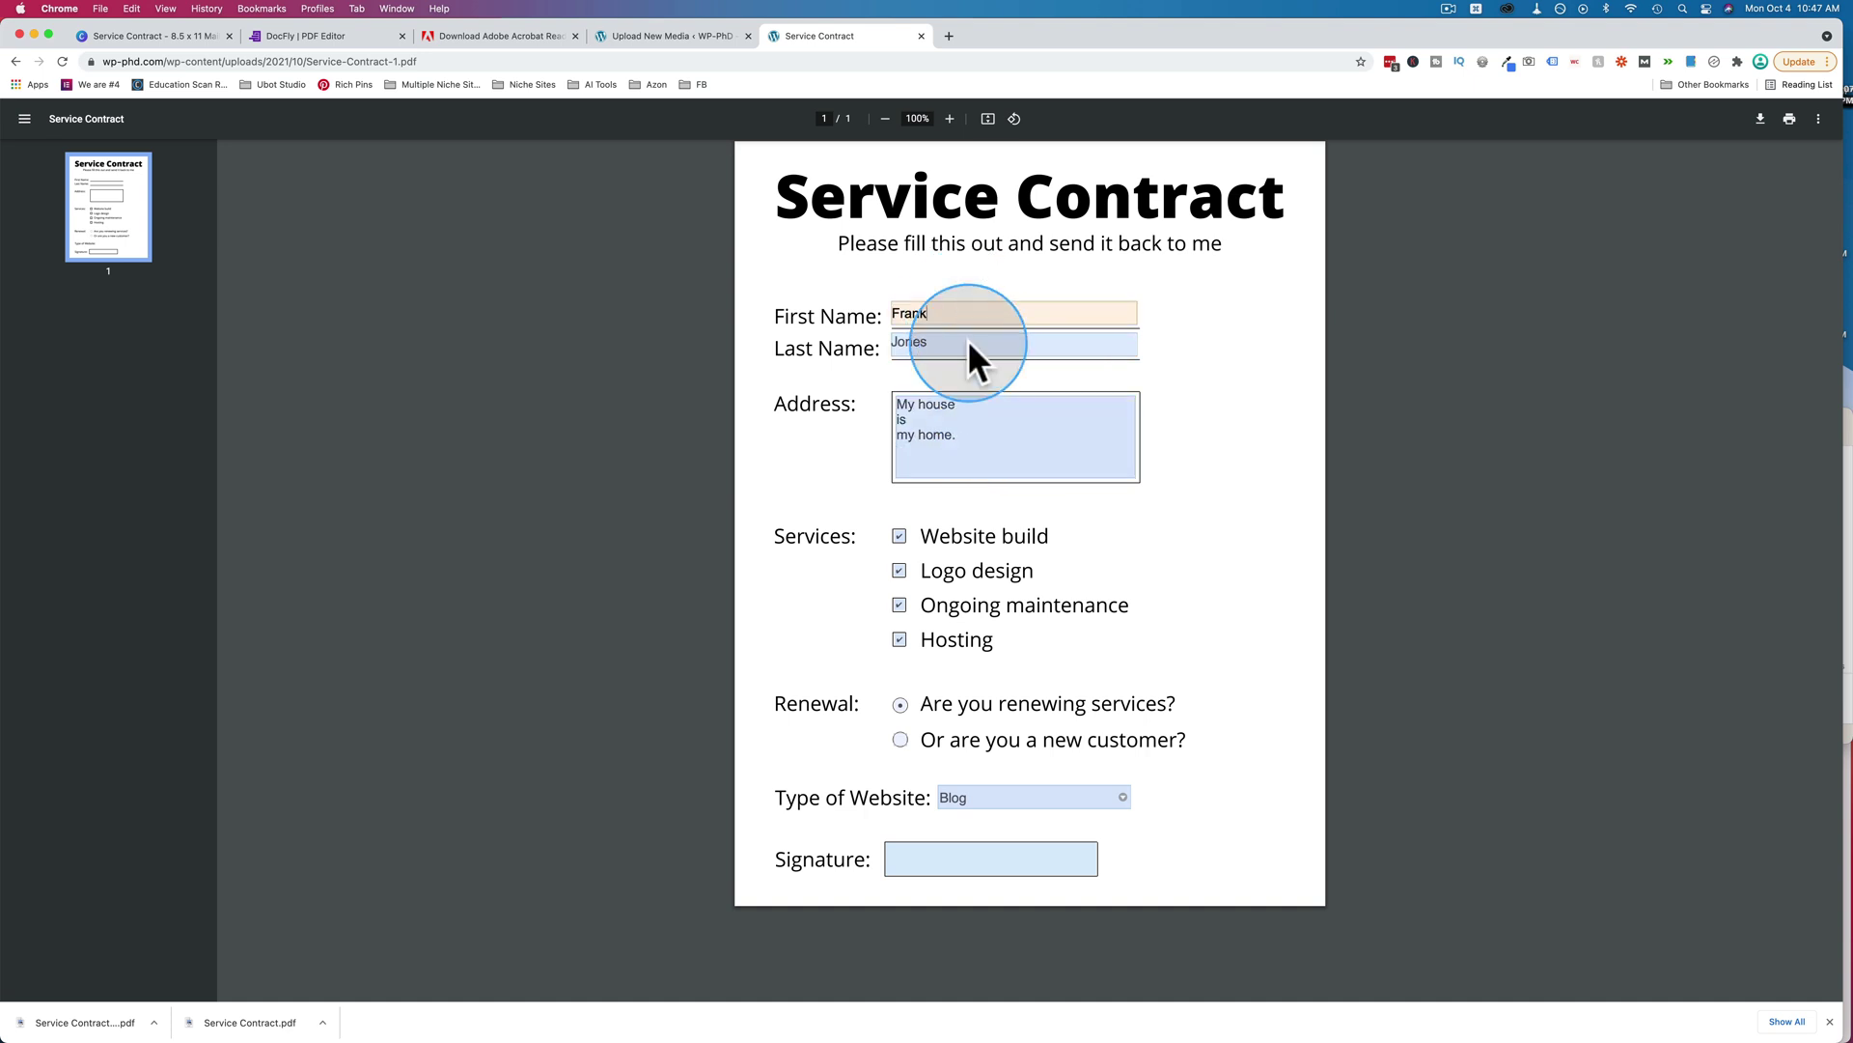
text(sdfds)
click(1013, 344)
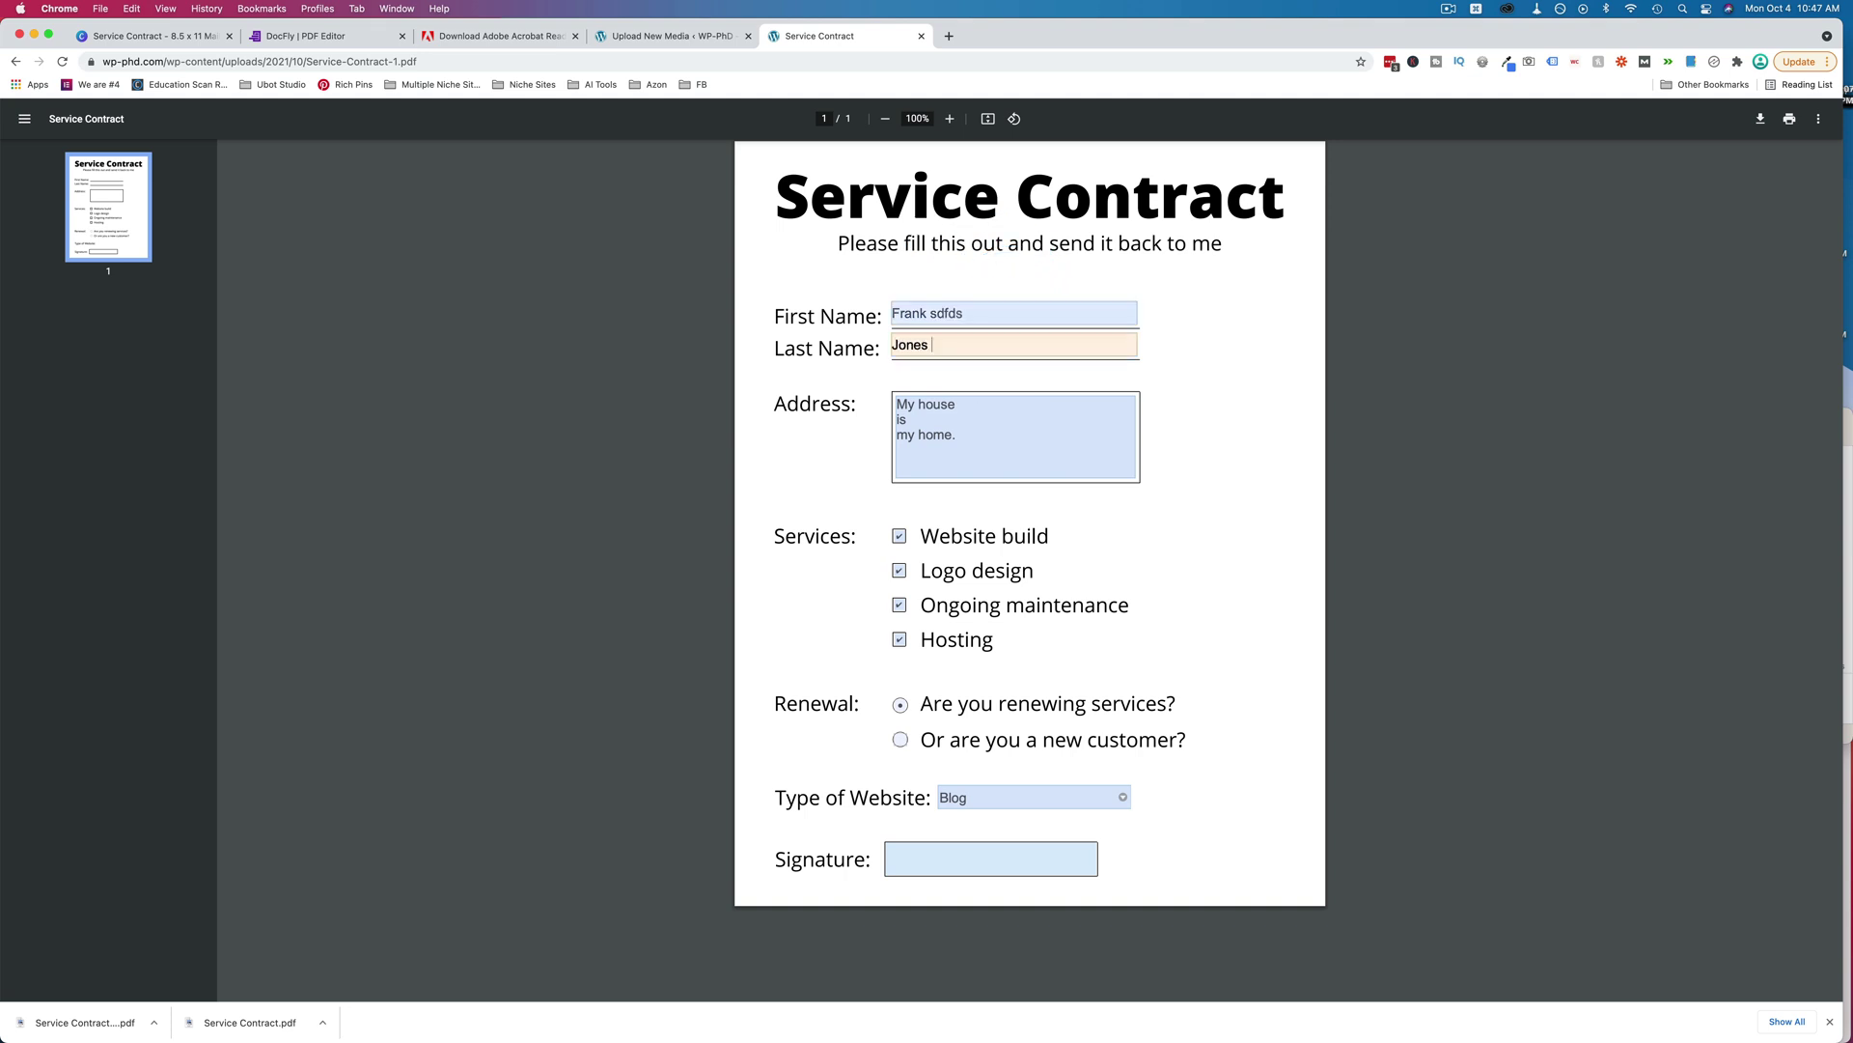
text(sdfsfs)
key(Tab)
text(fdsfs)
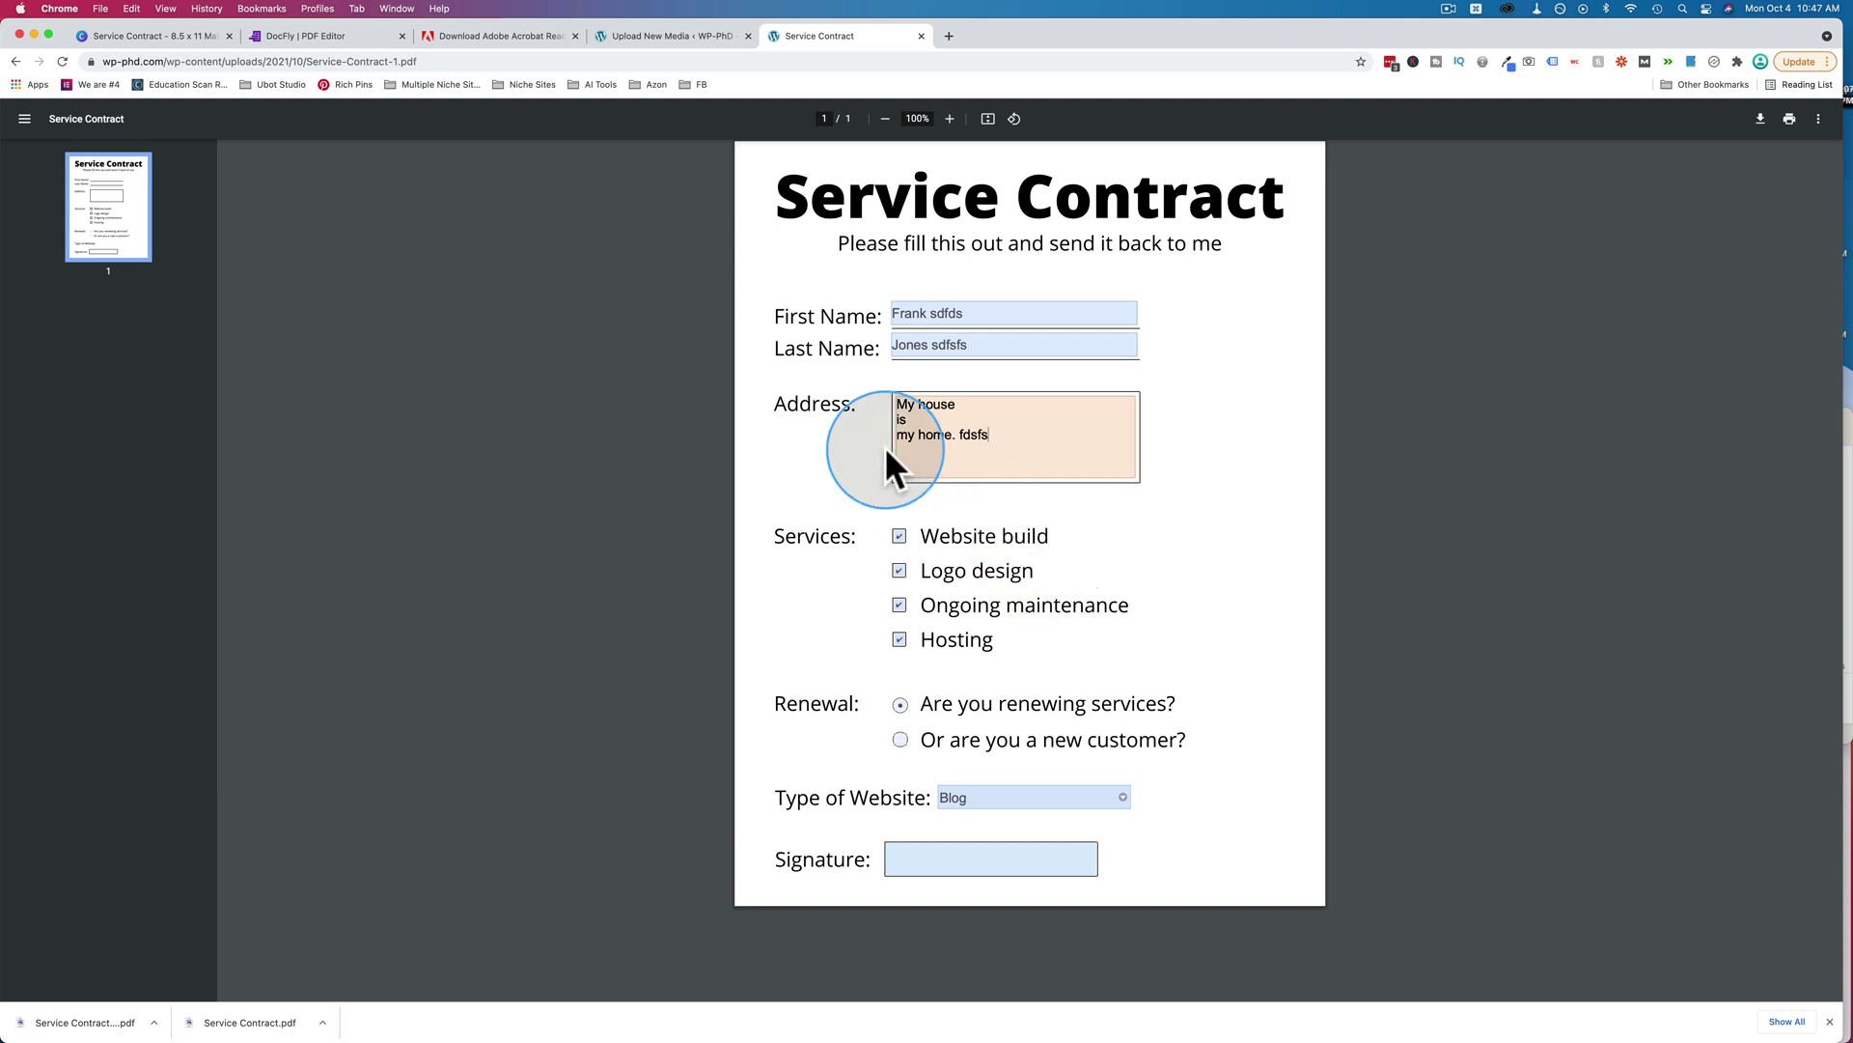
click(966, 858)
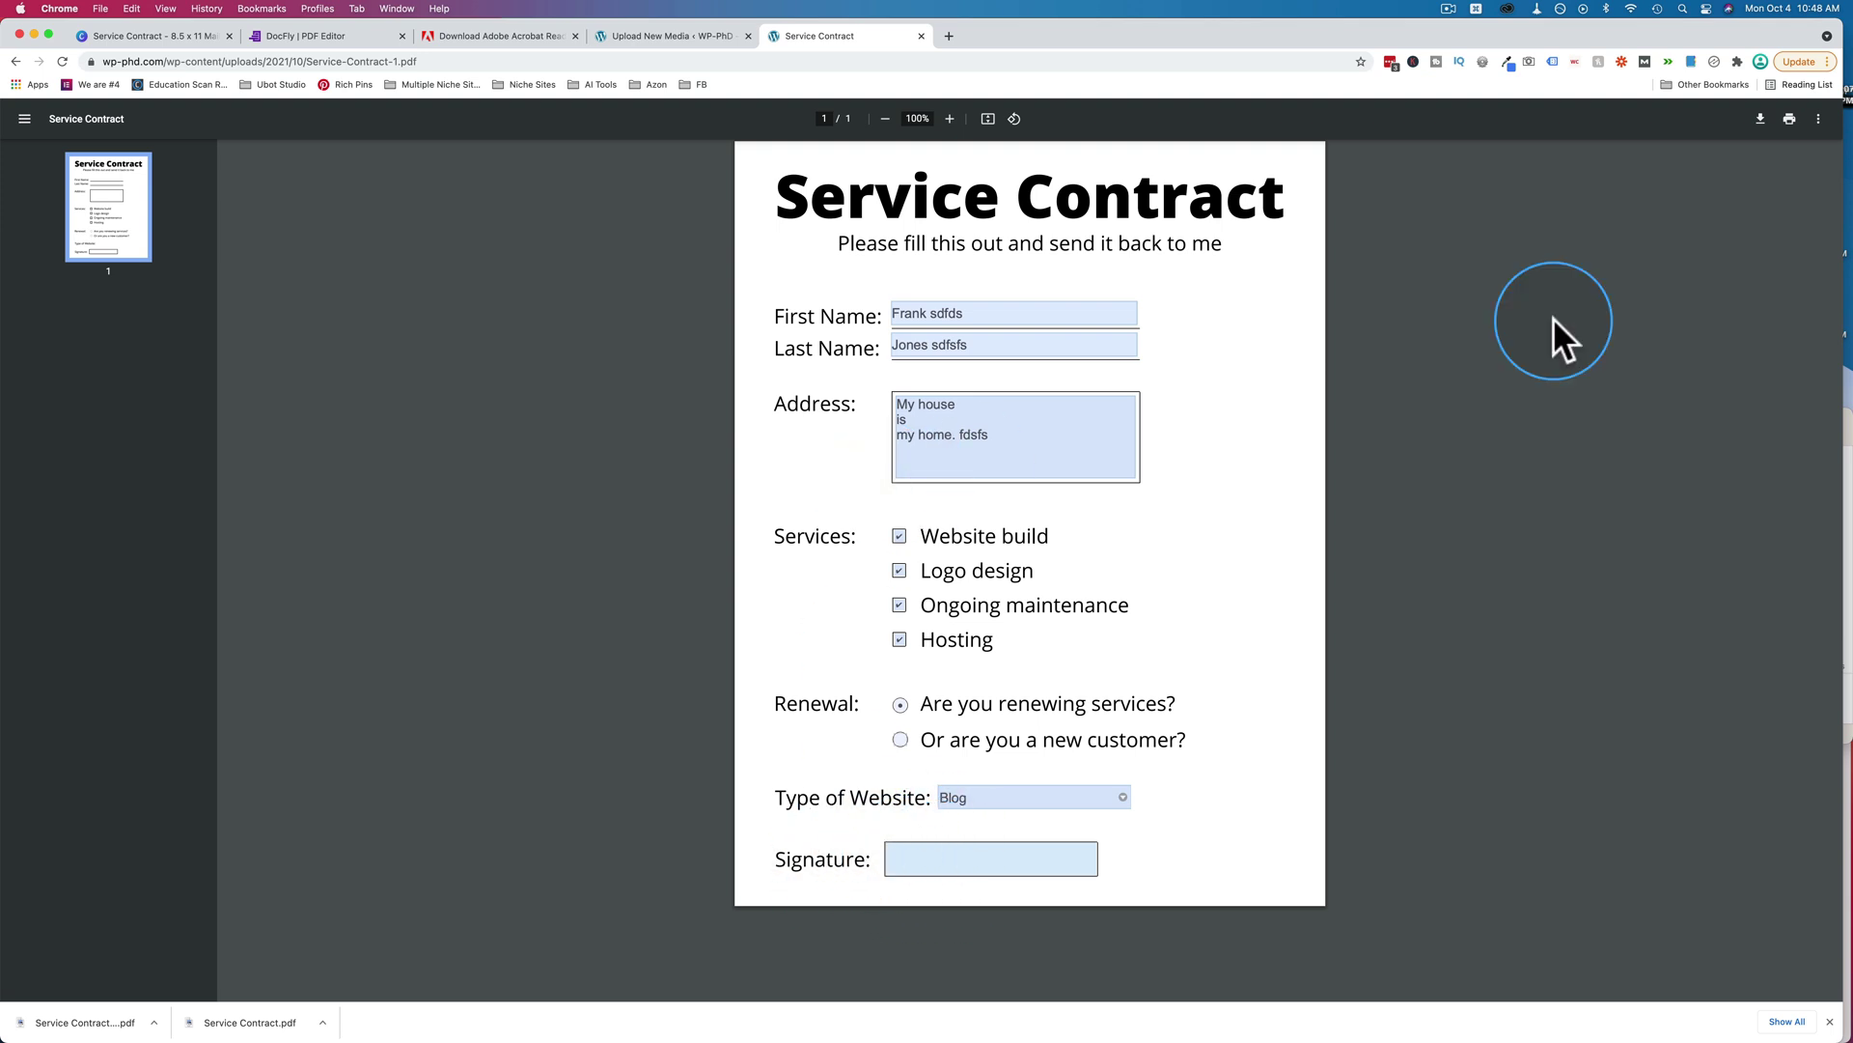
Open Service Contract (1).pdf in Preview, erase the First Name entry, and save.
click(1847, 465)
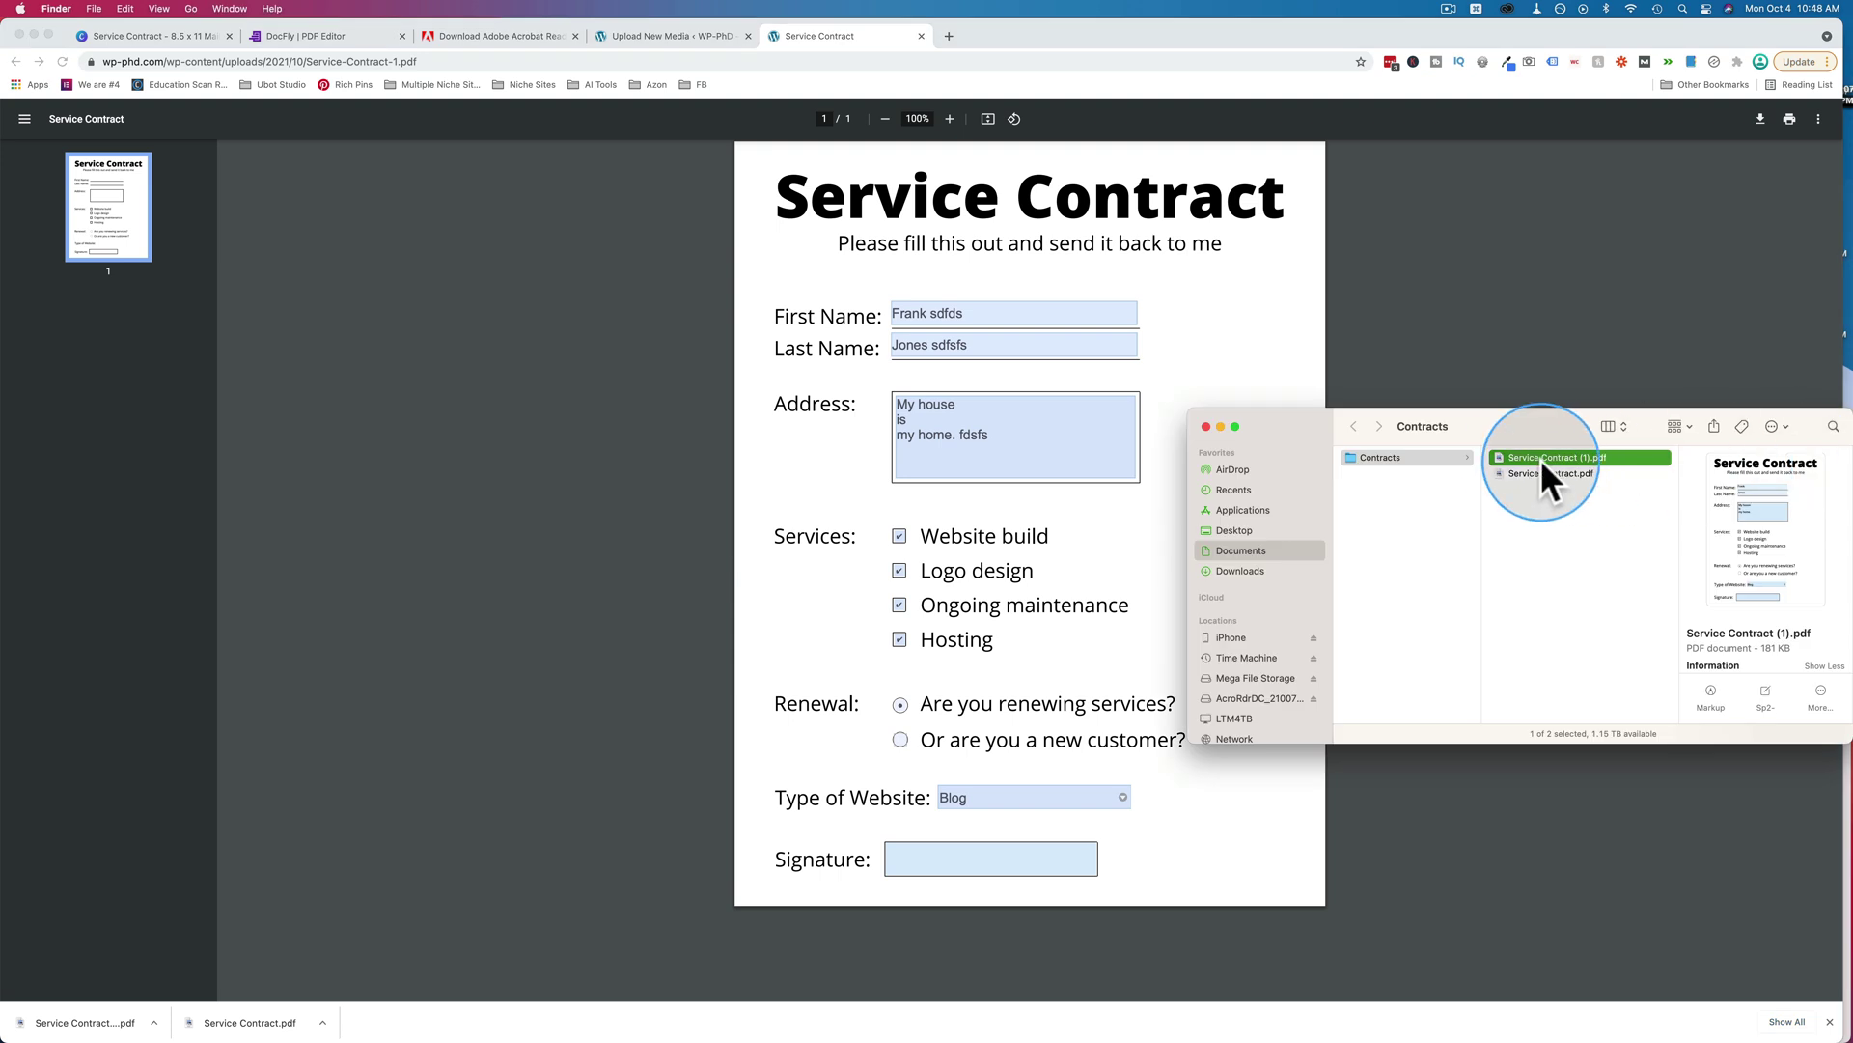
double_click(1502, 456)
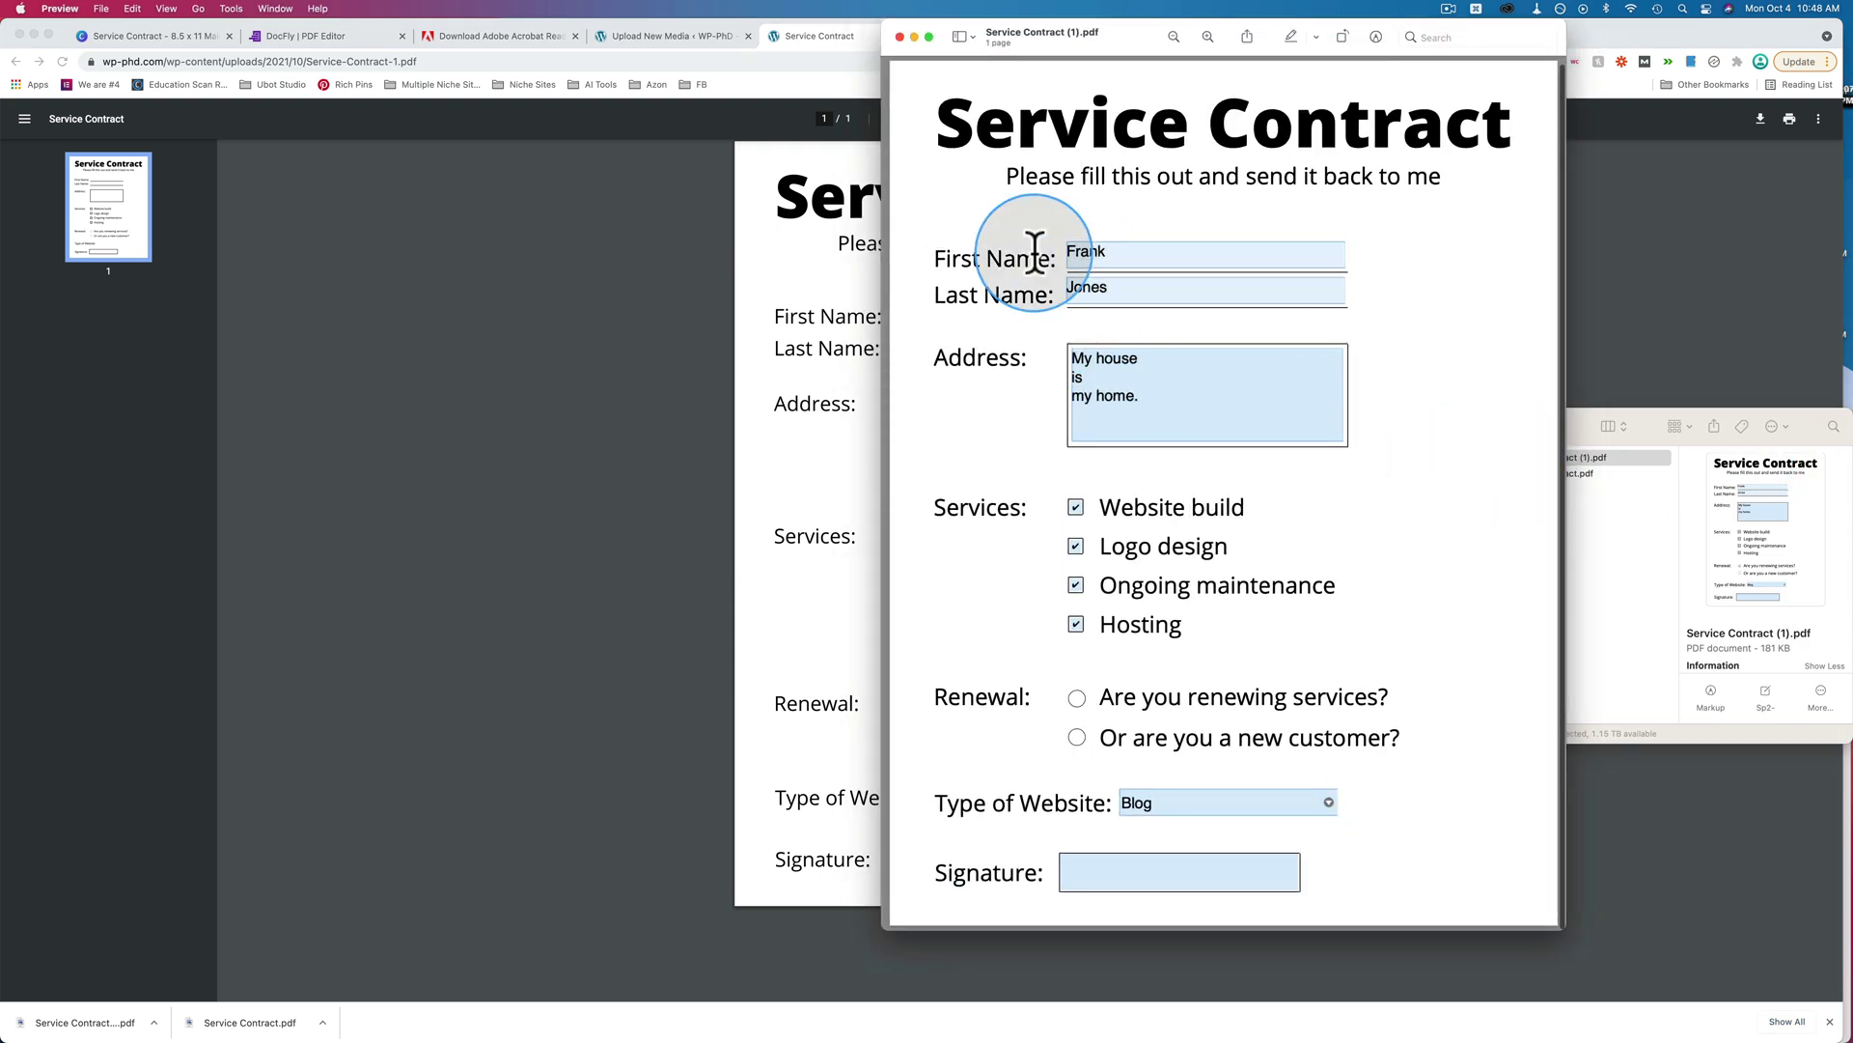
click(1115, 252)
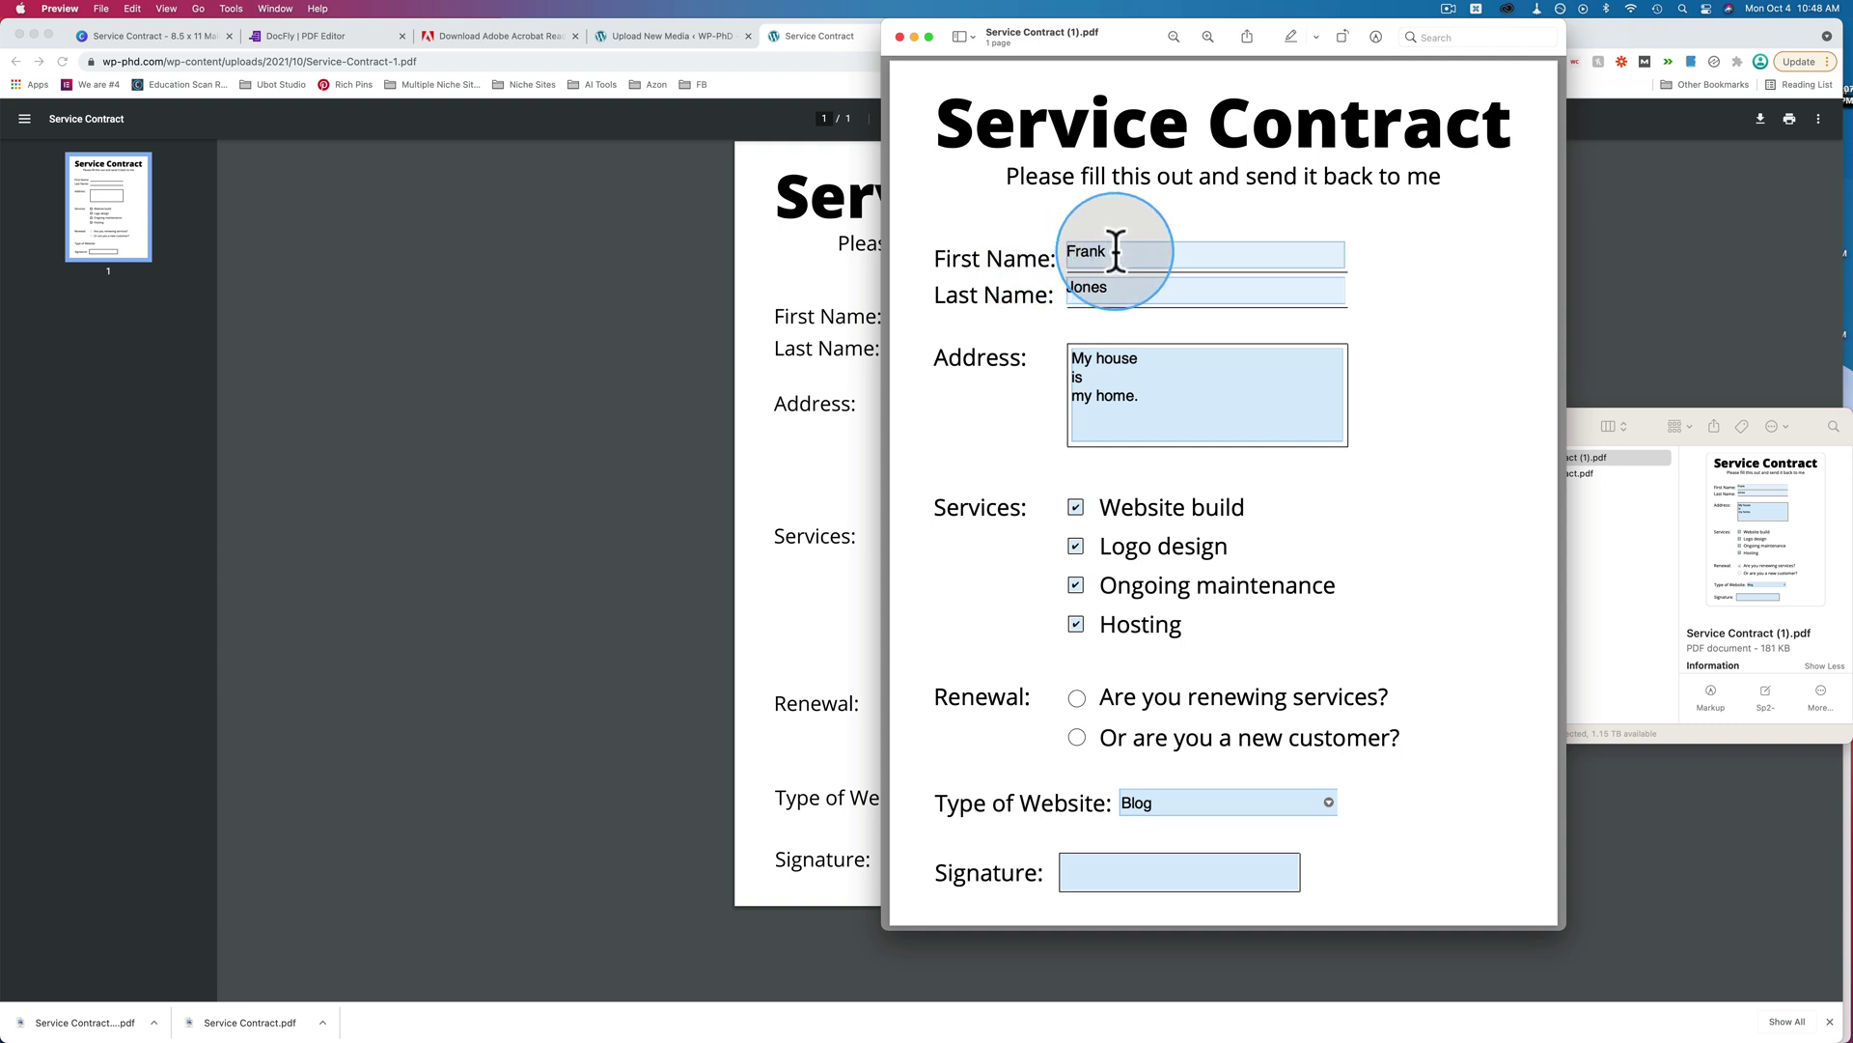
key(BackSpace)
key(BackSpace)
key(BackSpace)
key(super+s)
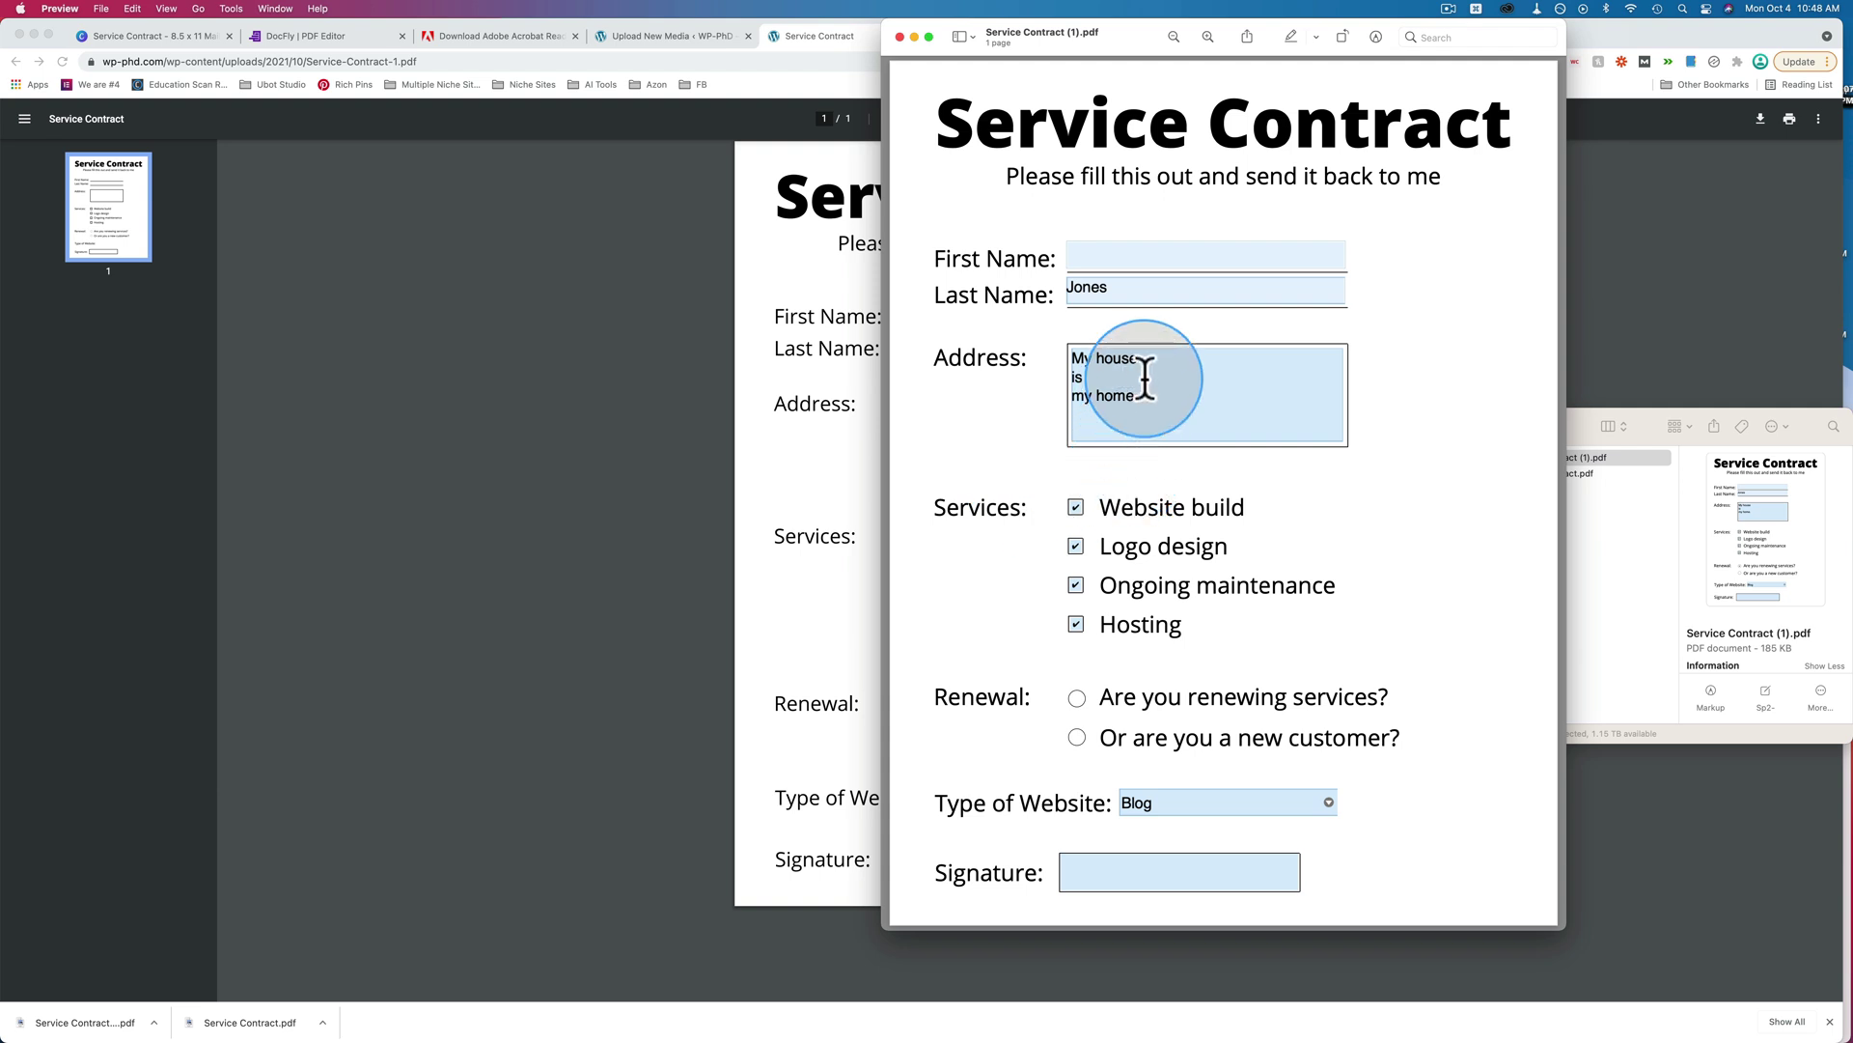
Delete all the Address text and save the form again.
drag(1144, 396, 1059, 375)
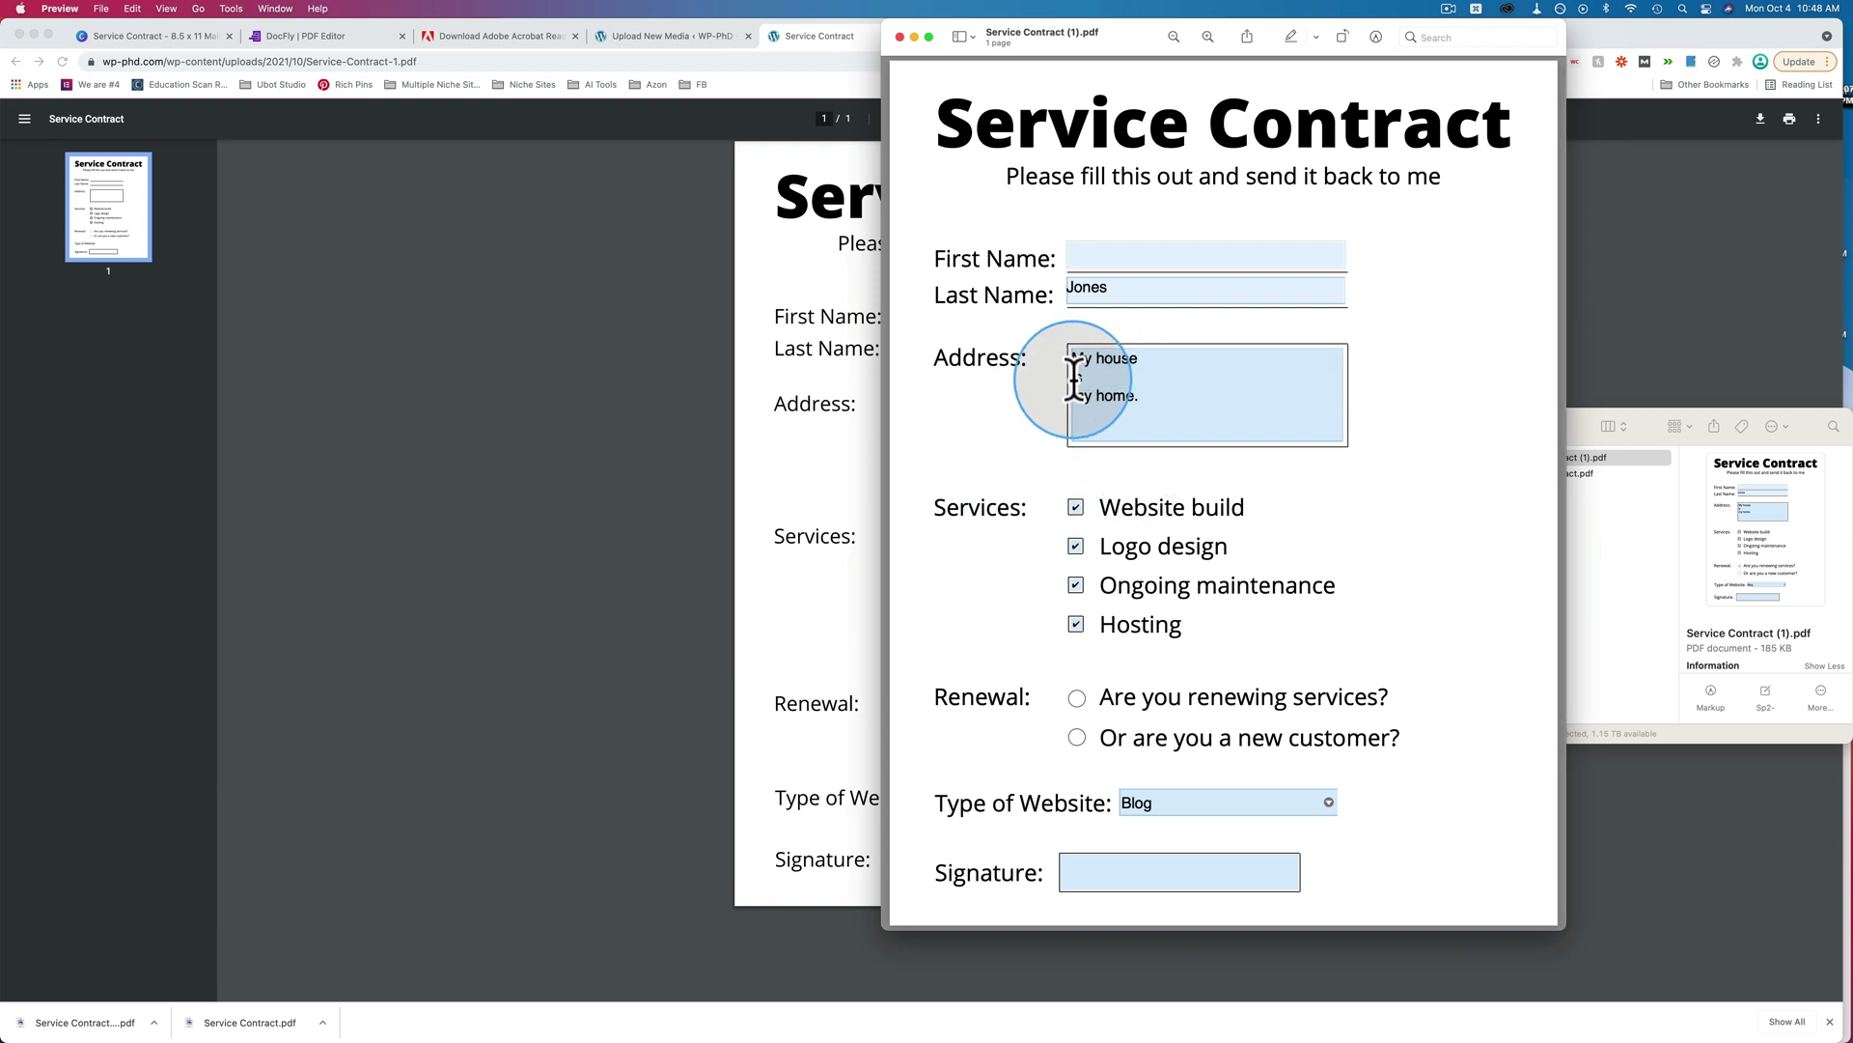
click(1083, 386)
key(BackSpace)
key(BackSpace)
key(BackSpace)
key(BackSpace)
key(BackSpace)
key(BackSpace)
key(BackSpace)
key(BackSpace)
key(BackSpace)
key(BackSpace)
key(BackSpace)
key(BackSpace)
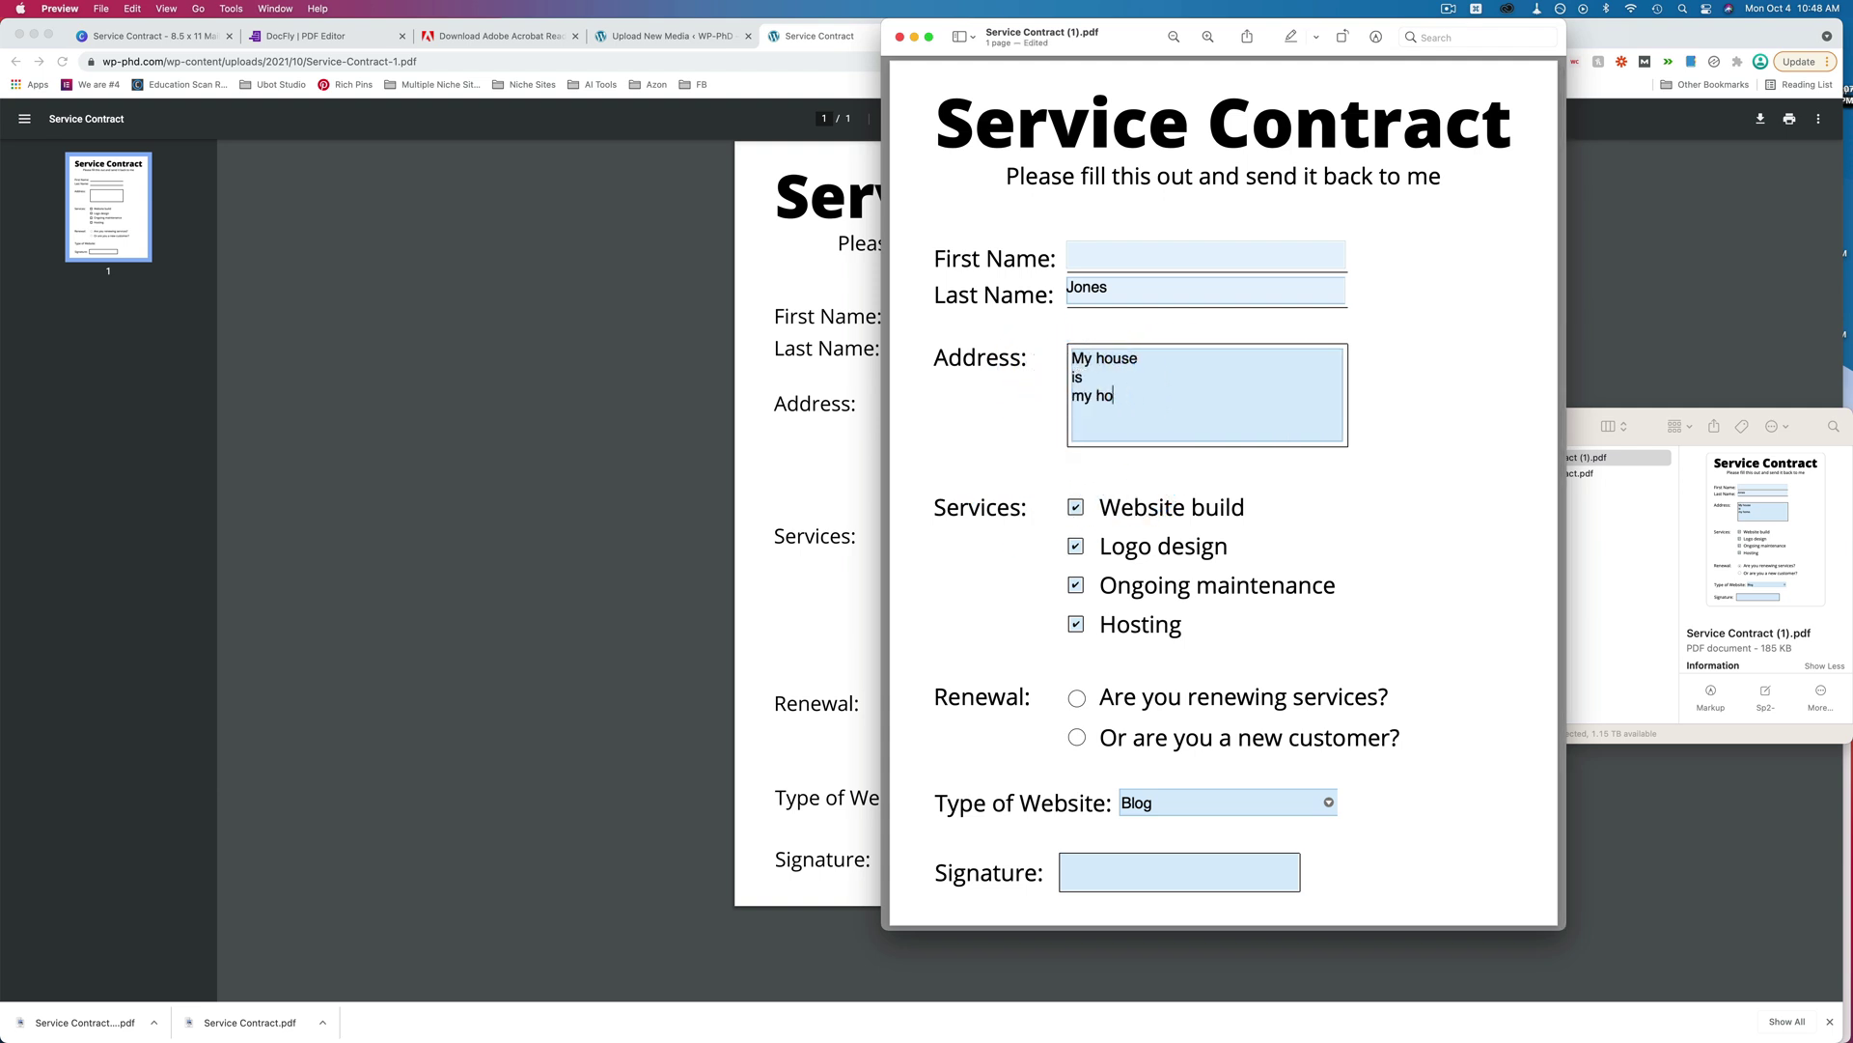
key(BackSpace)
key(BackSpace)
key(BackSpace)
key(BackSpace)
key(BackSpace)
key(BackSpace)
key(BackSpace)
key(BackSpace)
click(997, 442)
key(super+s)
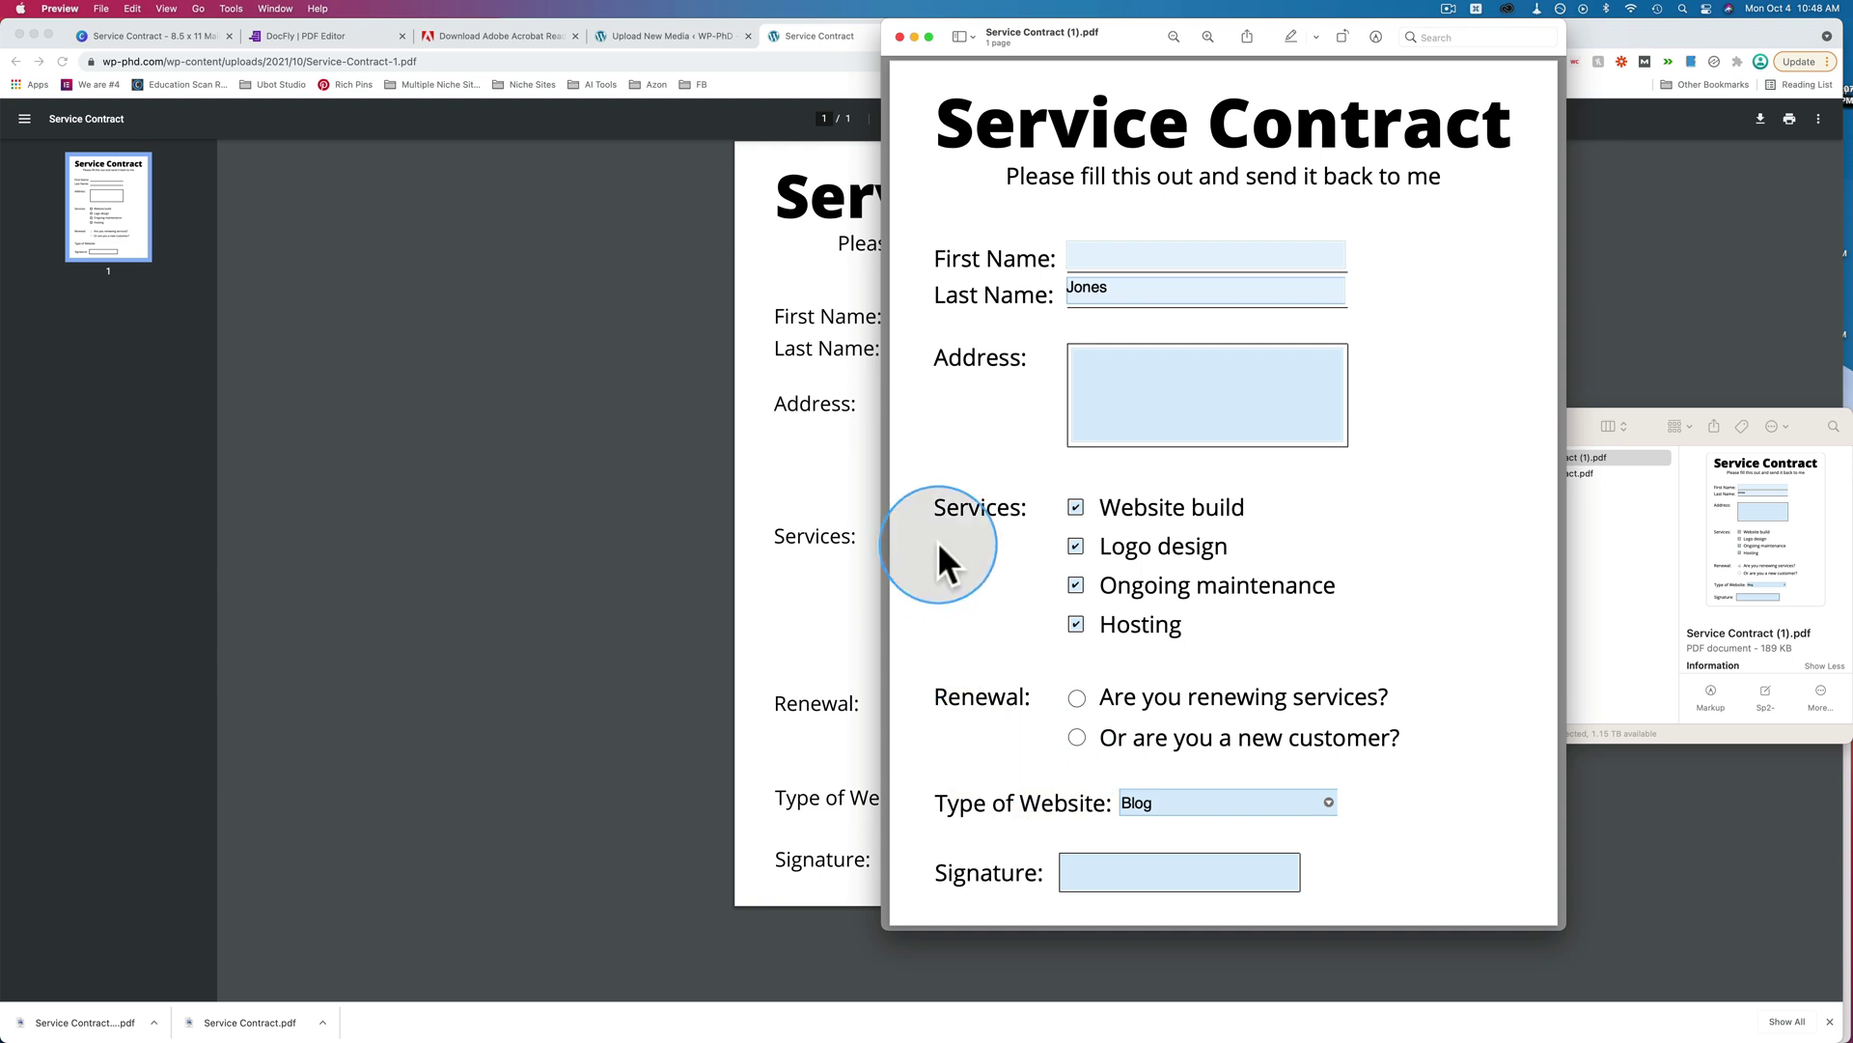
Close the Preview window, return to DocFly, and tick Required for the First Name text field.
click(898, 39)
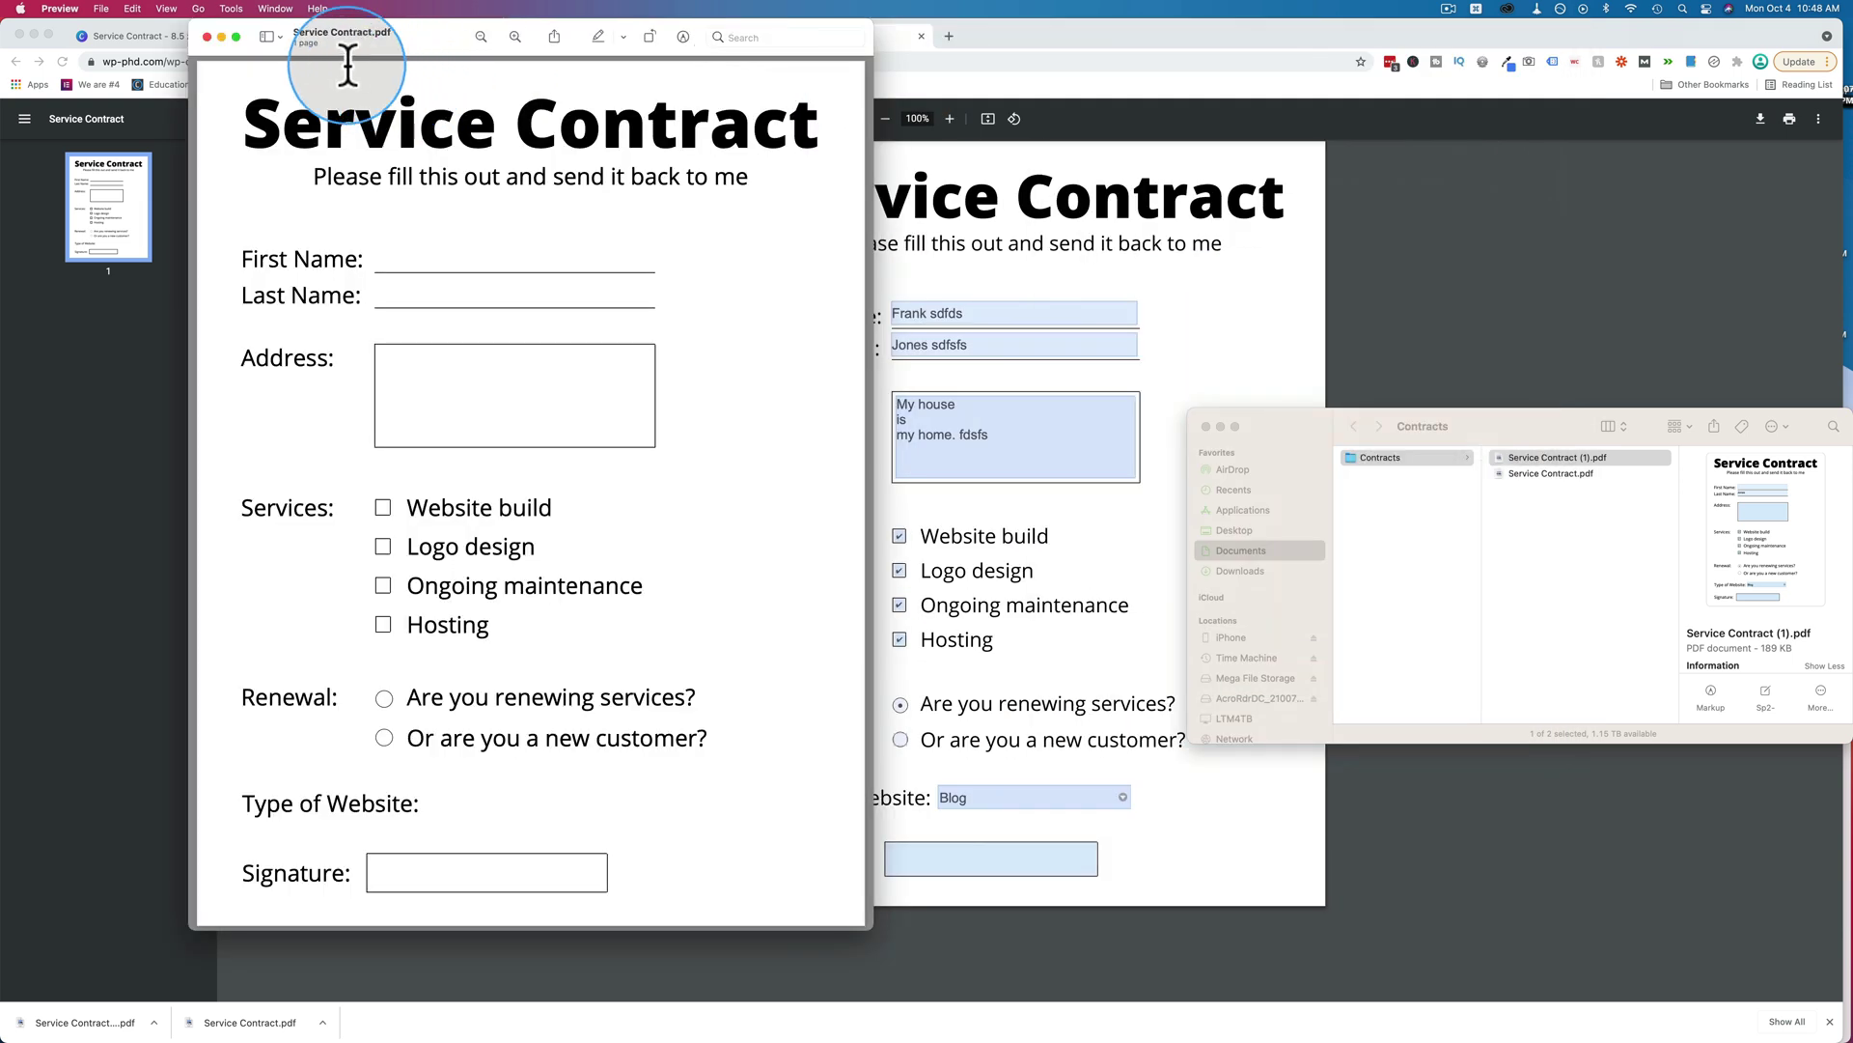
click(157, 153)
click(309, 36)
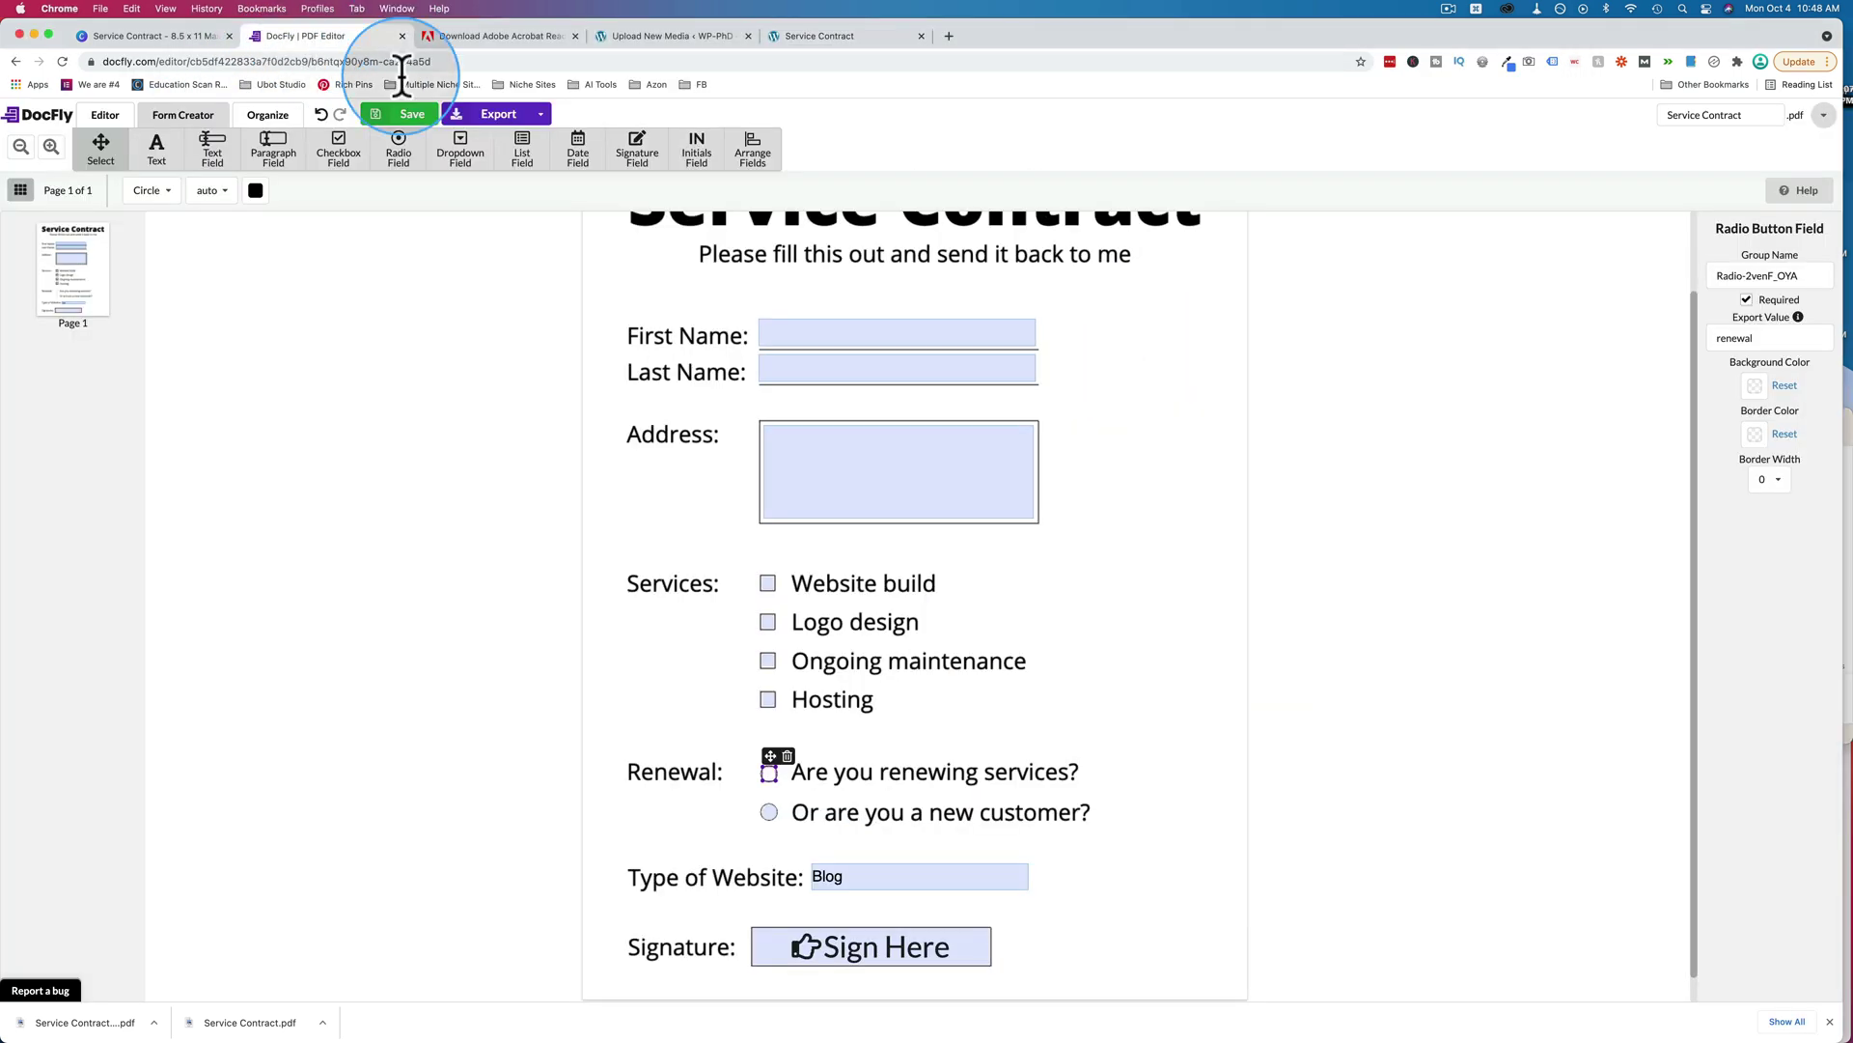
click(890, 335)
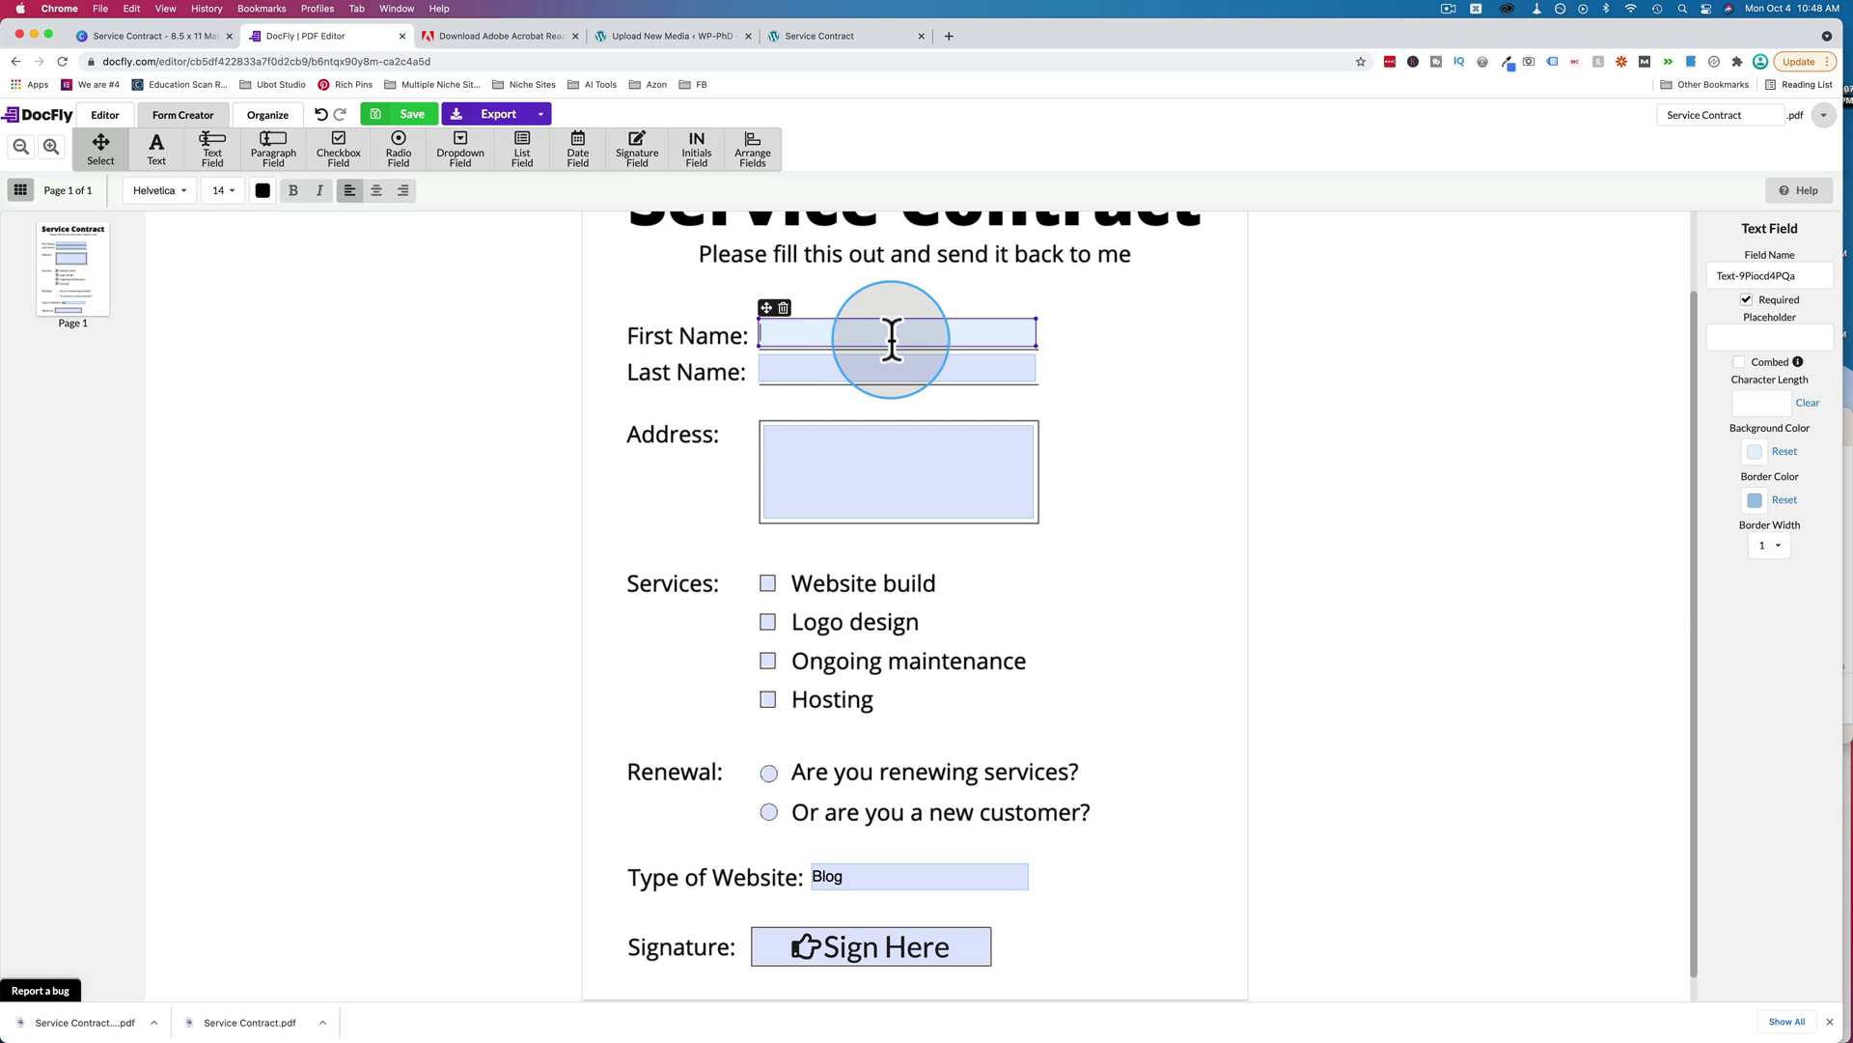
click(1746, 300)
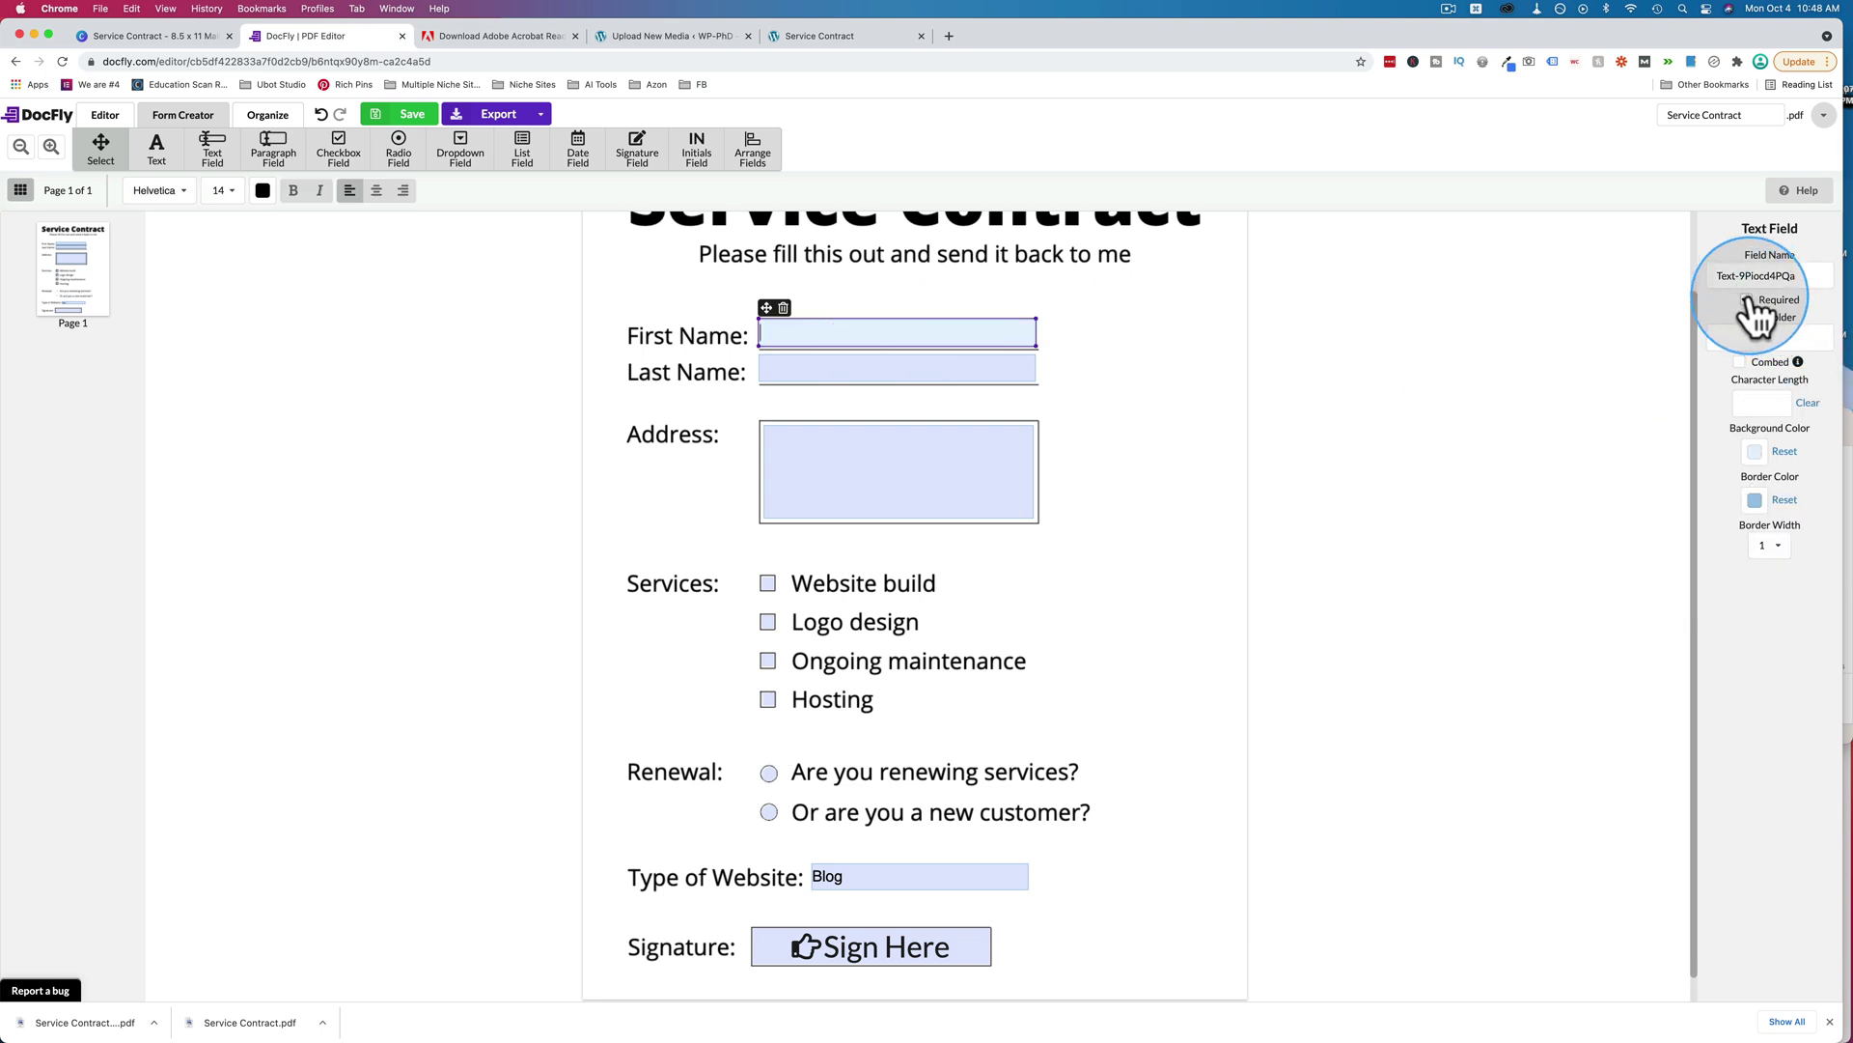